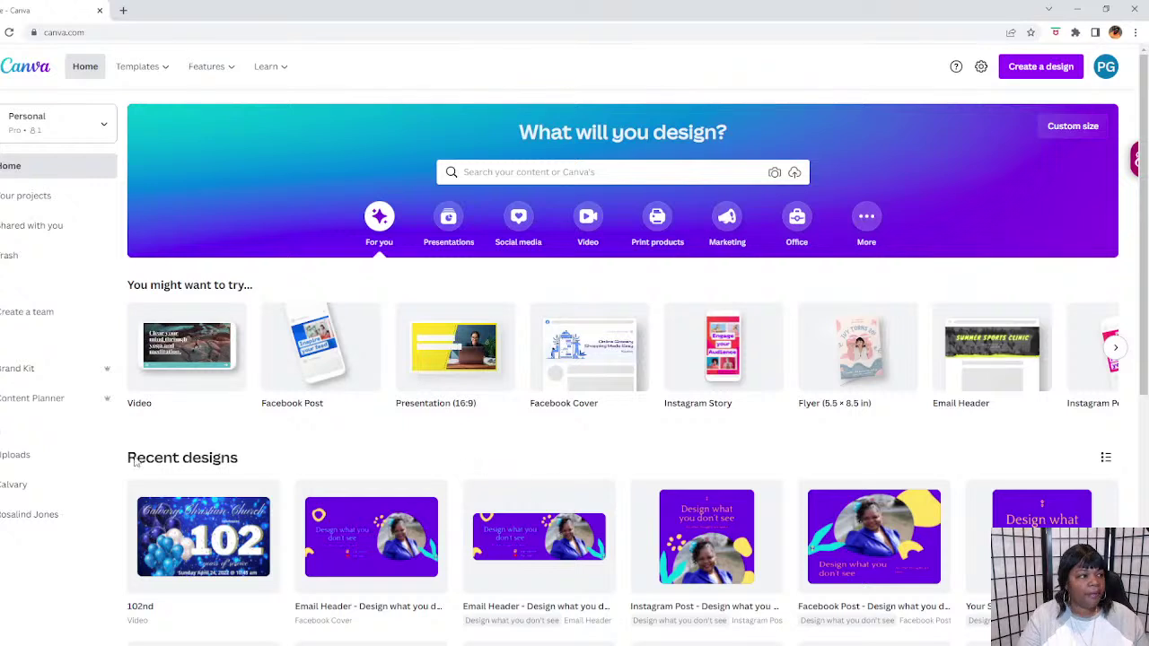
Create a blank Presentation (16:9) design and search its elements for "pastel background".
mouse_move(169, 72)
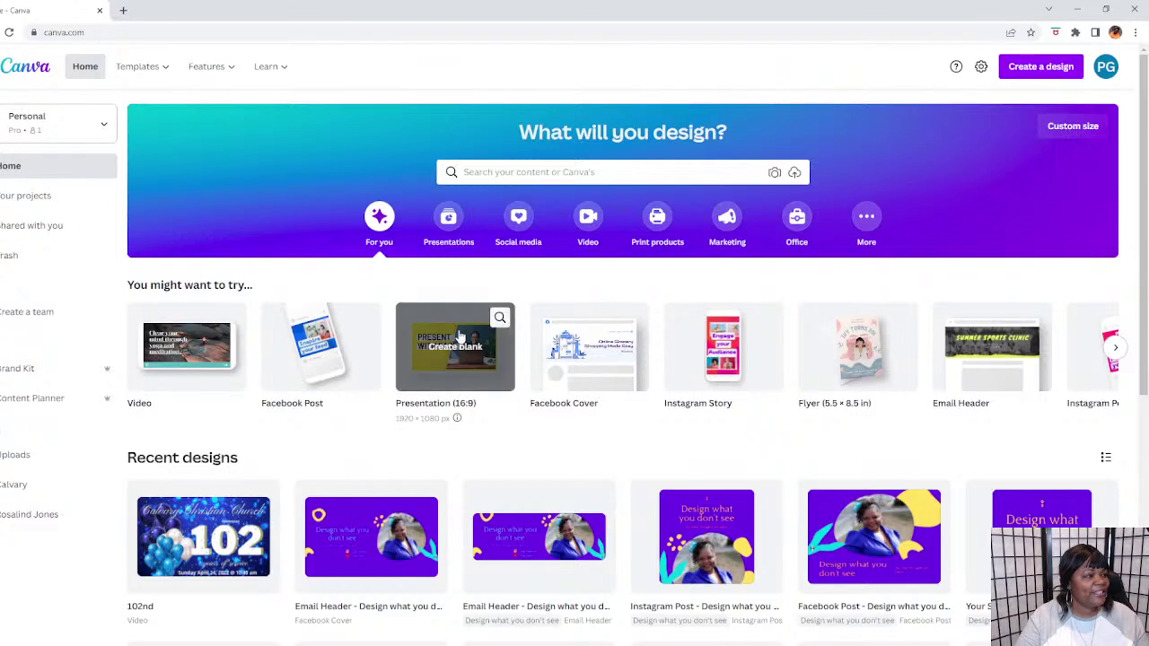
left_click(434, 348)
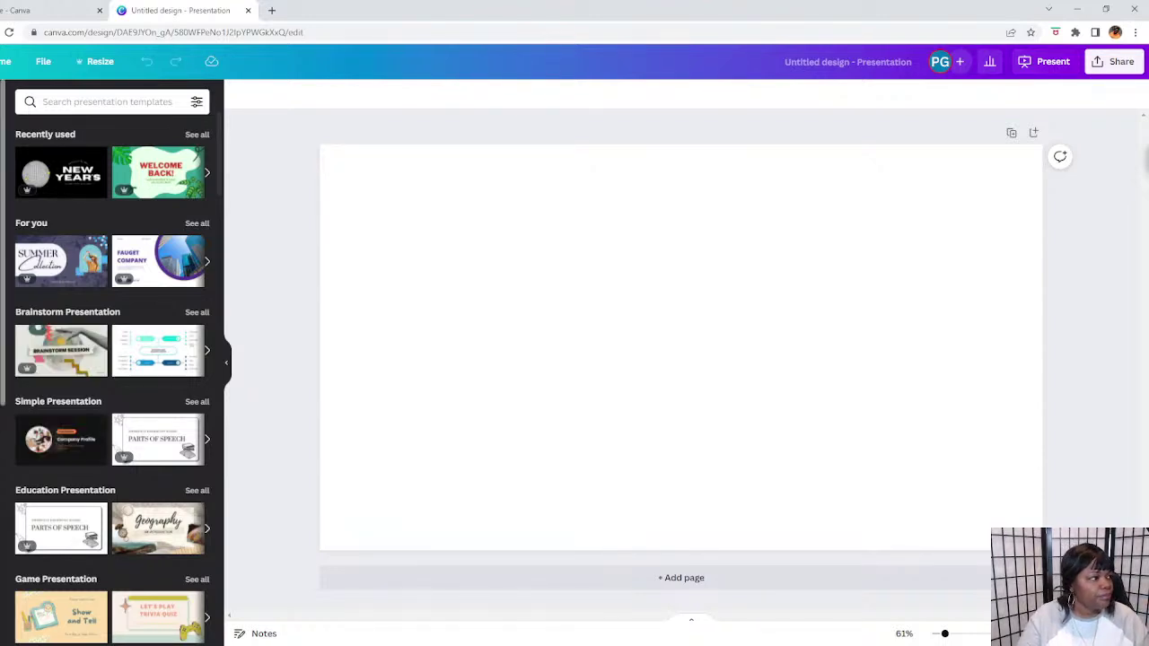
left_click(2, 157)
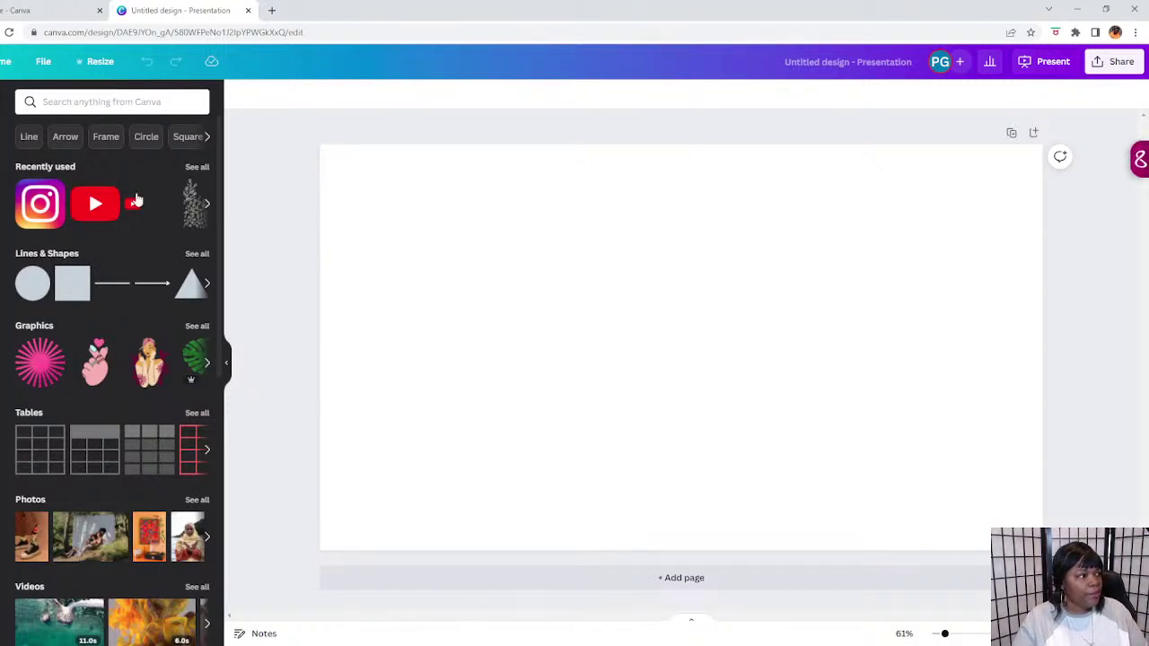
left_click(110, 105)
type("past")
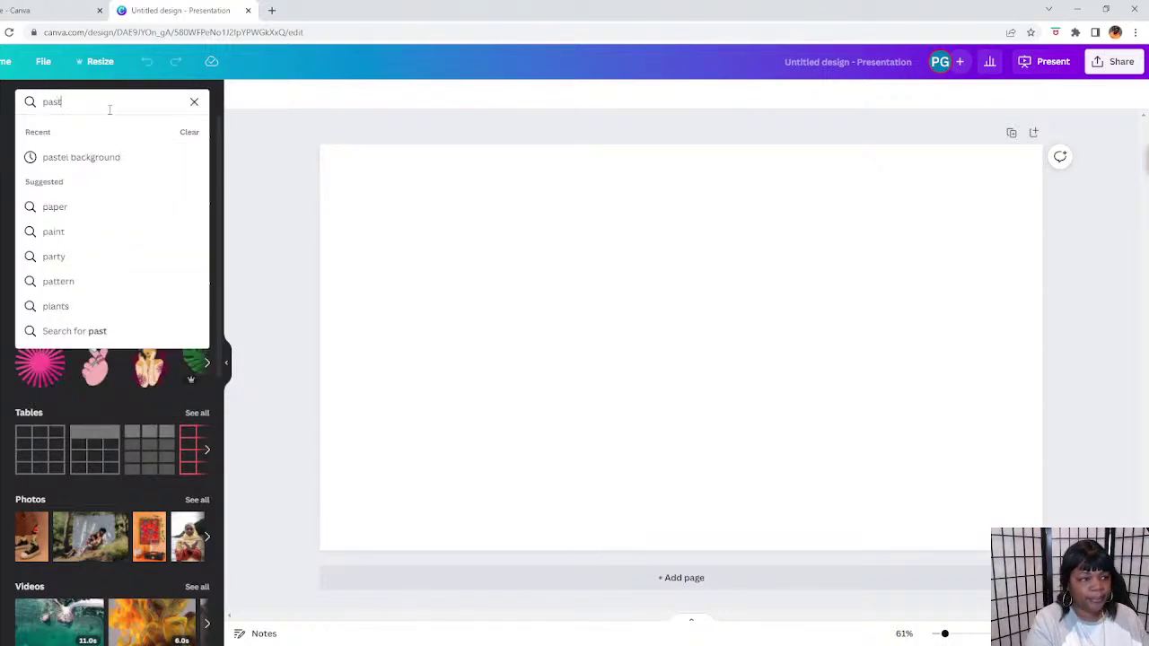
type("el back")
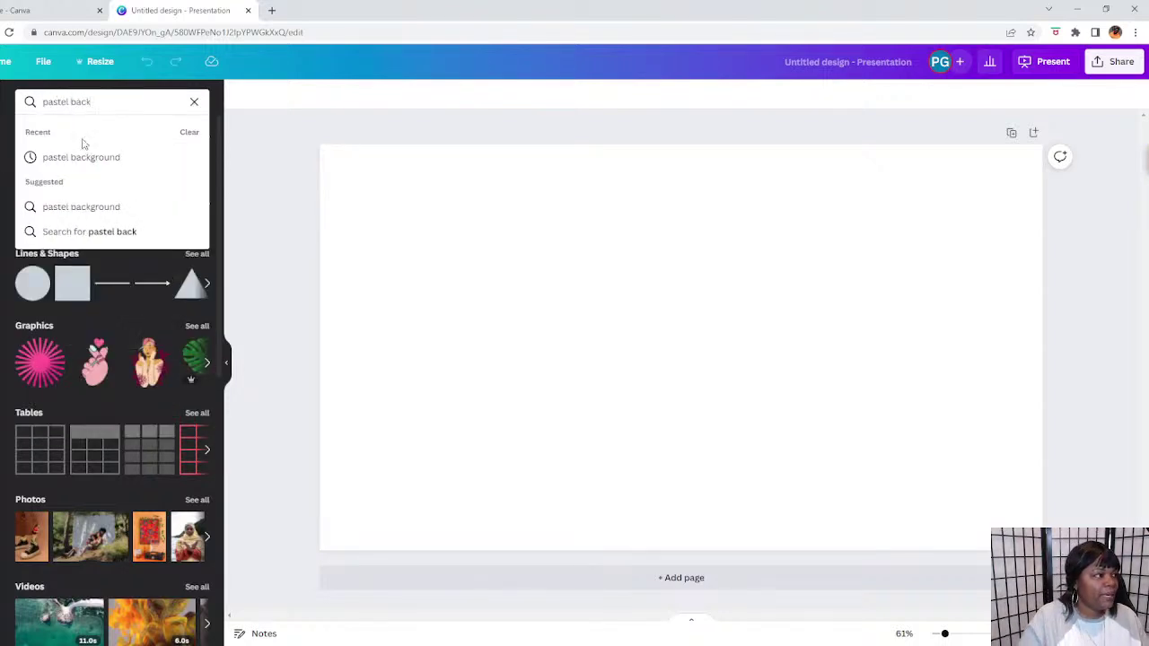
left_click(81, 167)
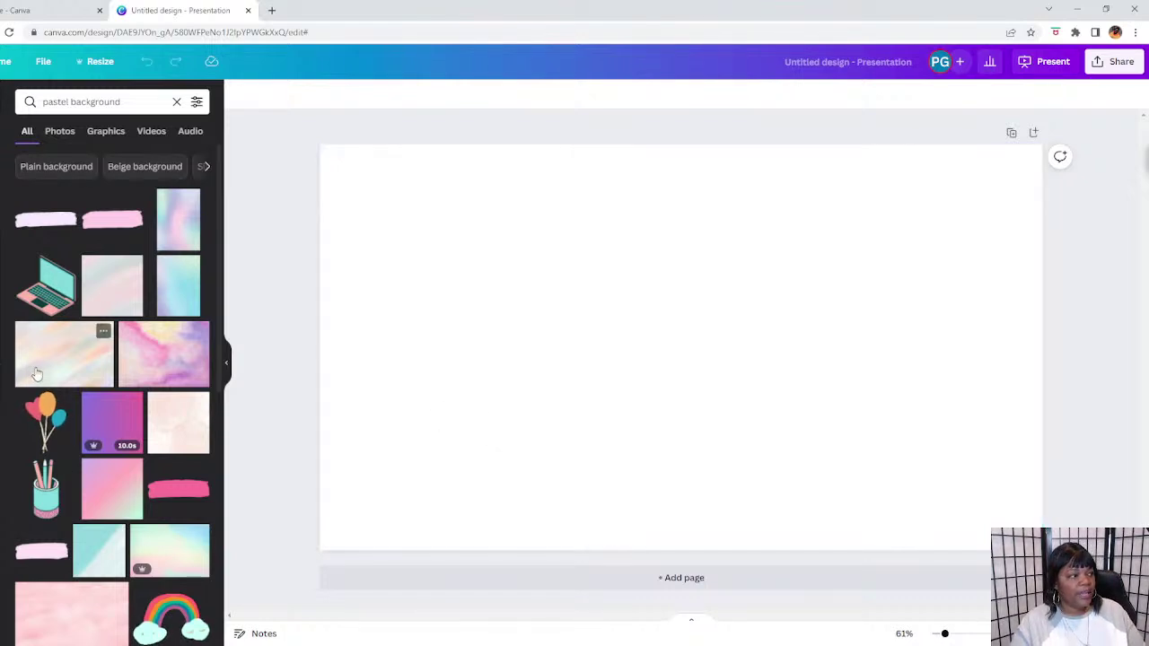
Insert the pink, yellow and purple watercolor image from the results and set it as the page background.
scroll(139, 485, "down", 5)
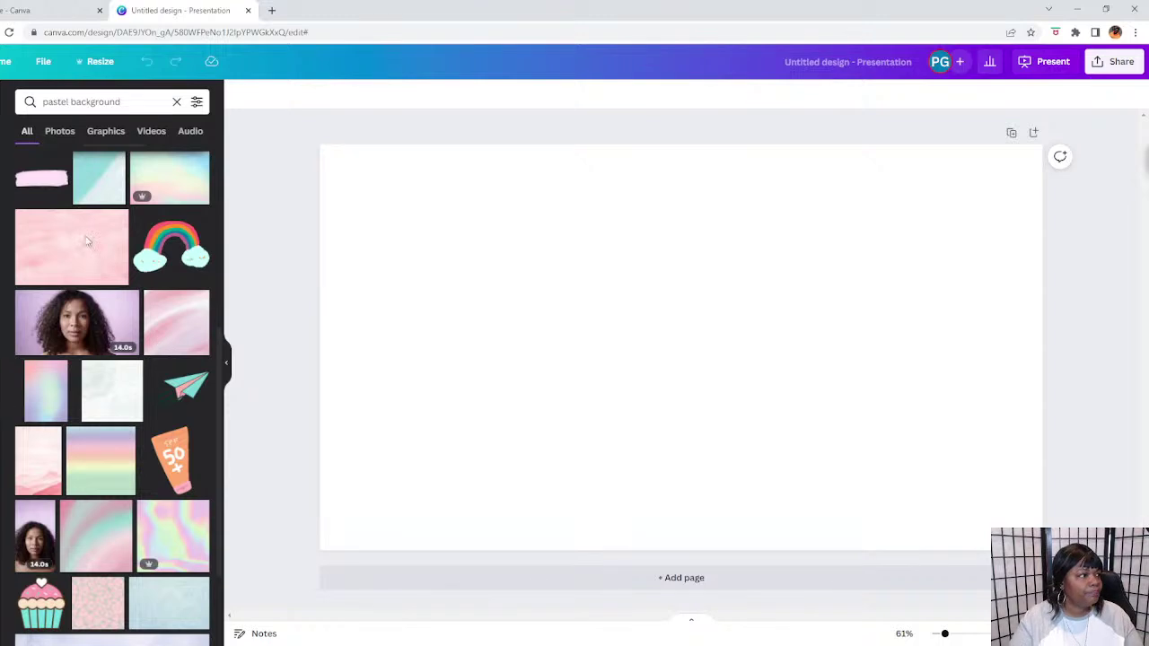
scroll(141, 284, "up", 4)
scroll(141, 287, "up", 1)
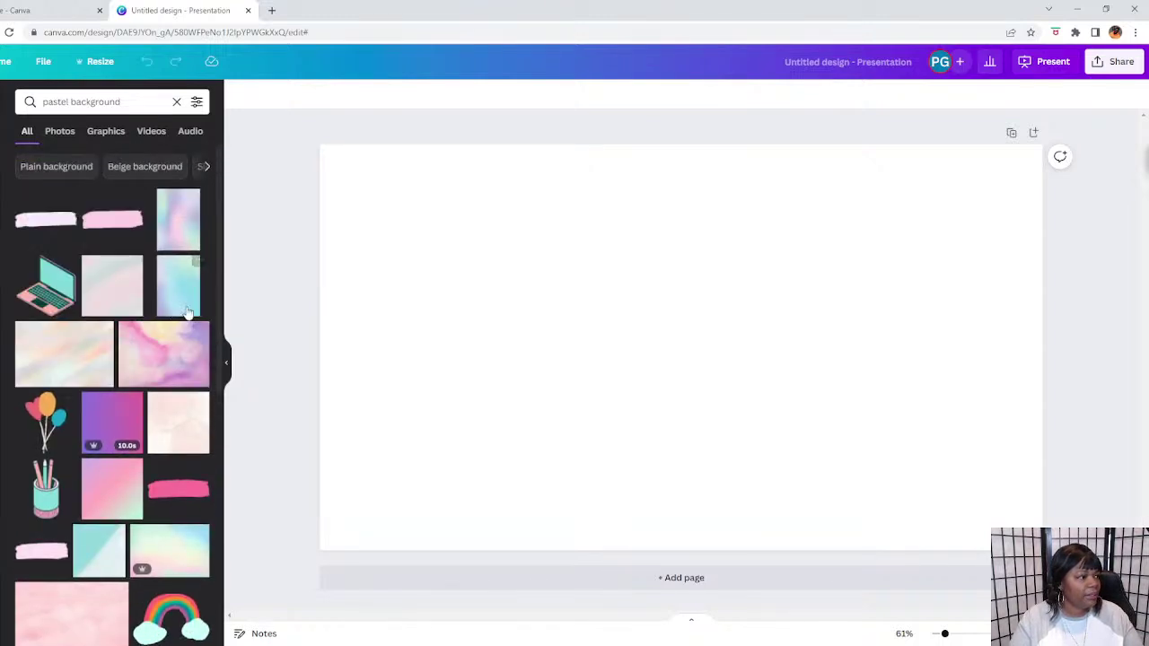
left_click(173, 352)
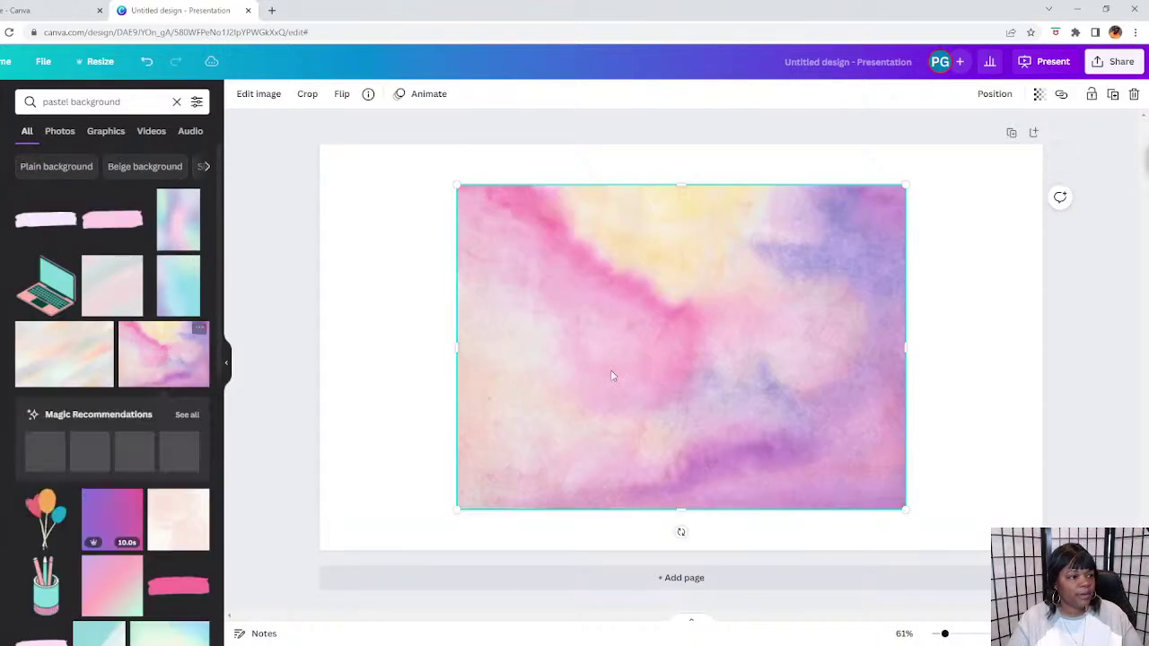
right_click(637, 369)
left_click(708, 578)
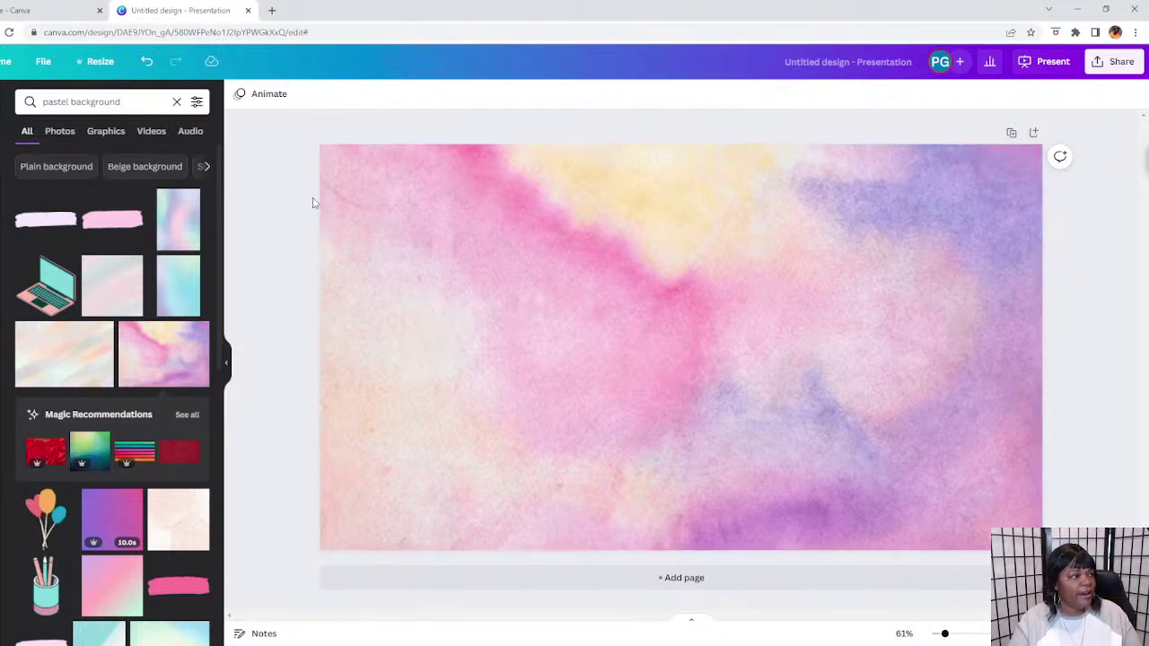
Add a heading text box and move it to the upper middle of the page.
left_click(2, 225)
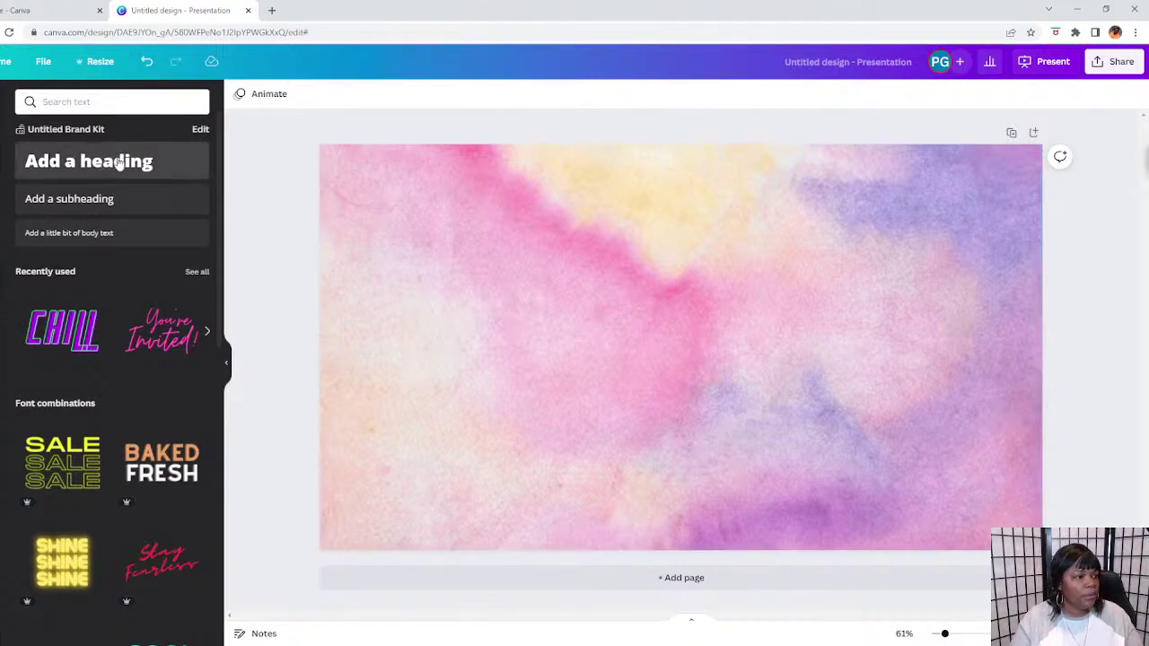
left_click(199, 179)
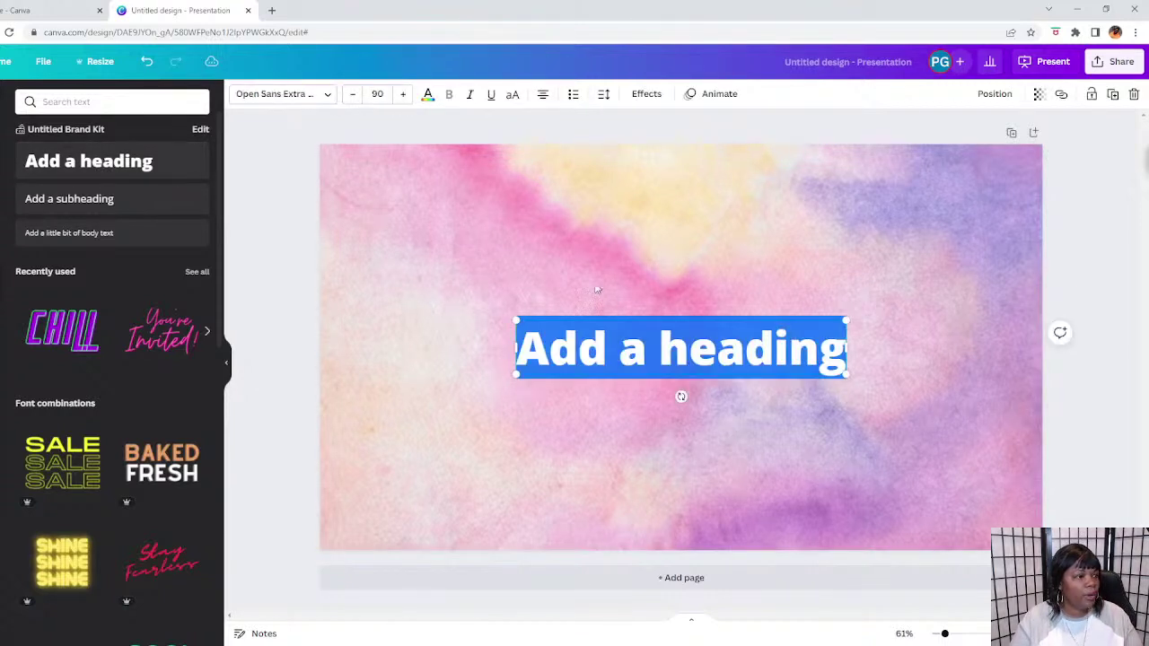
left_click_drag(644, 315, 548, 206)
Replace the placeholder text of the heading with "HE IS".
left_click_drag(753, 233, 492, 237)
left_click(811, 244)
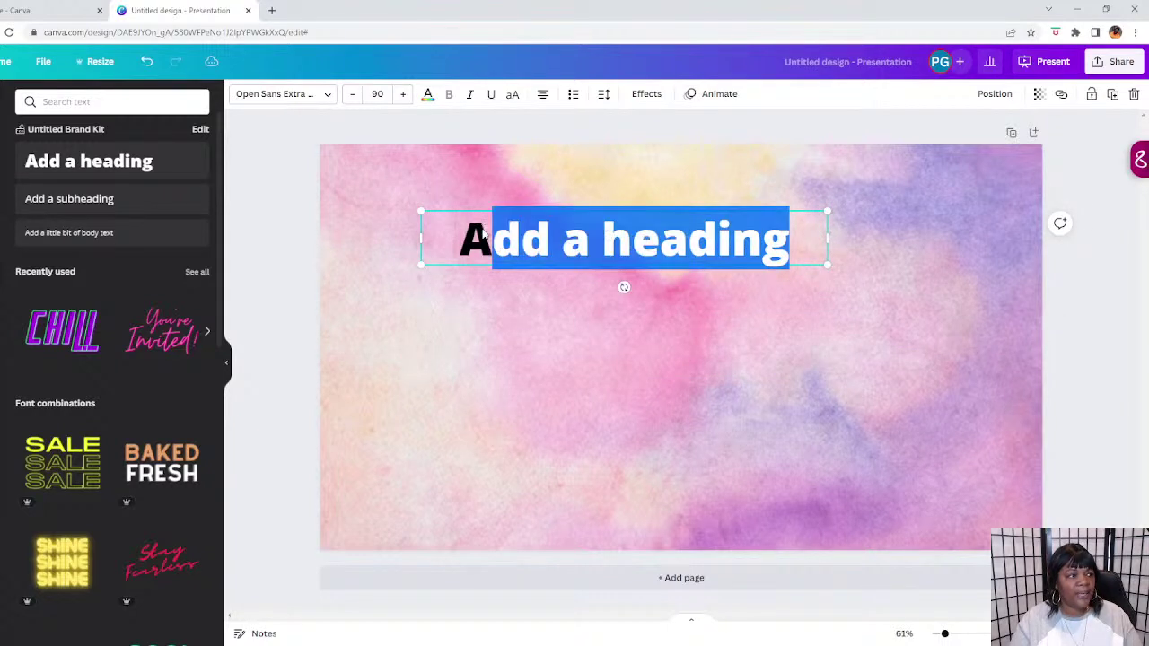
left_click(472, 230)
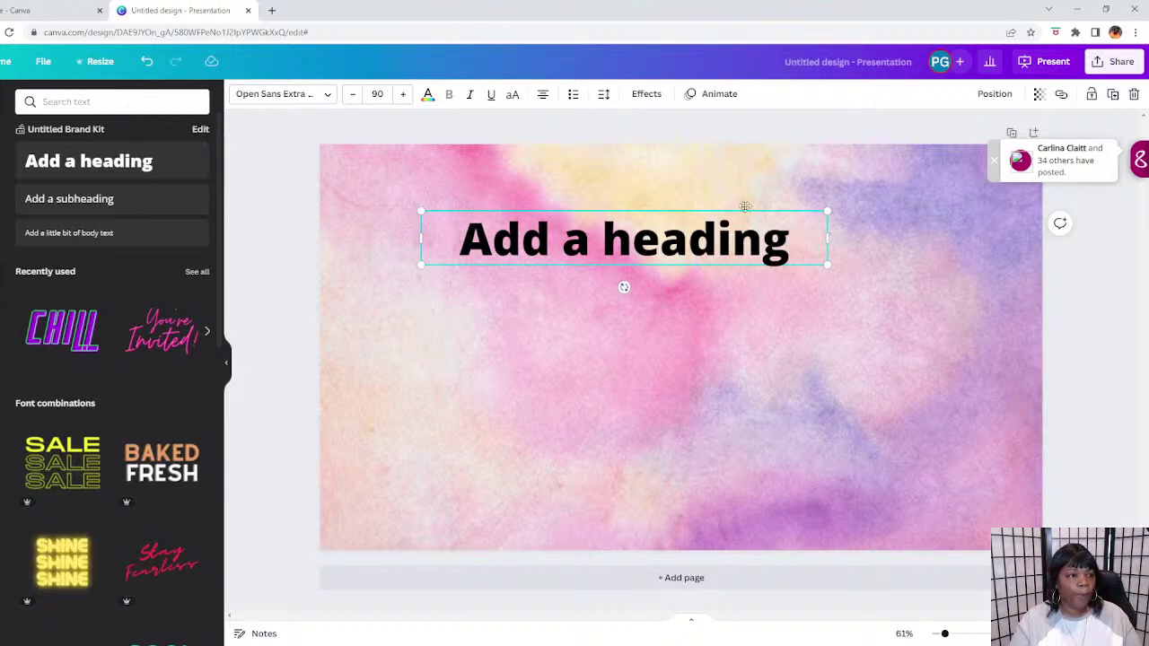
left_click_drag(789, 239, 471, 232)
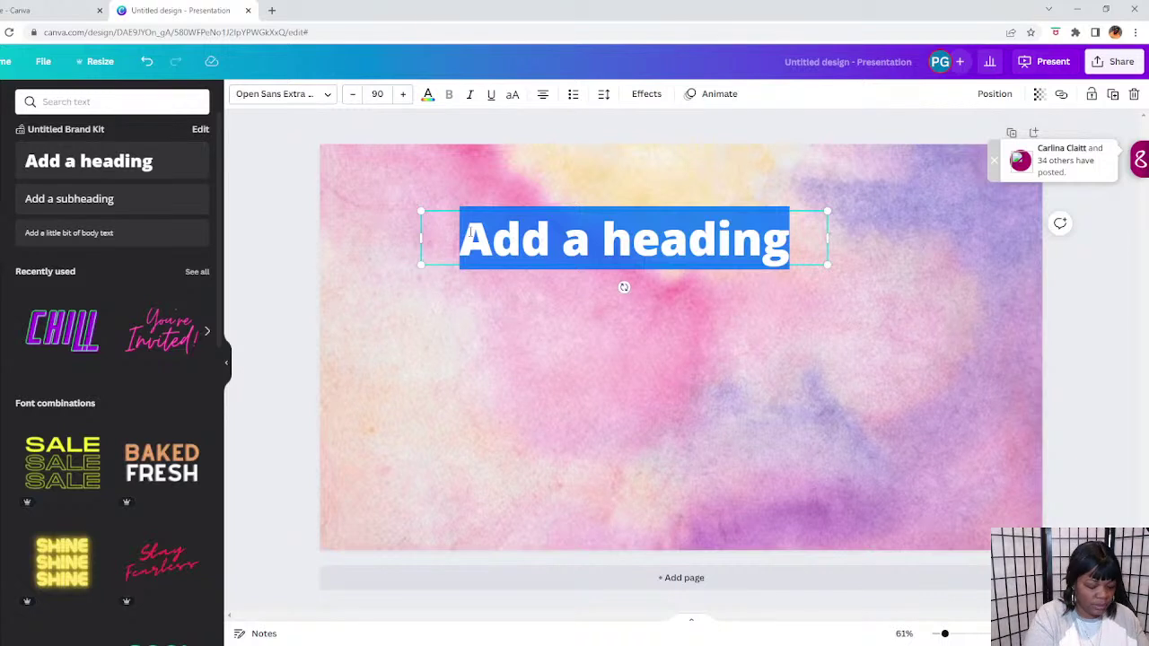
key("BackSpace")
type("Hi")
key("BackSpace")
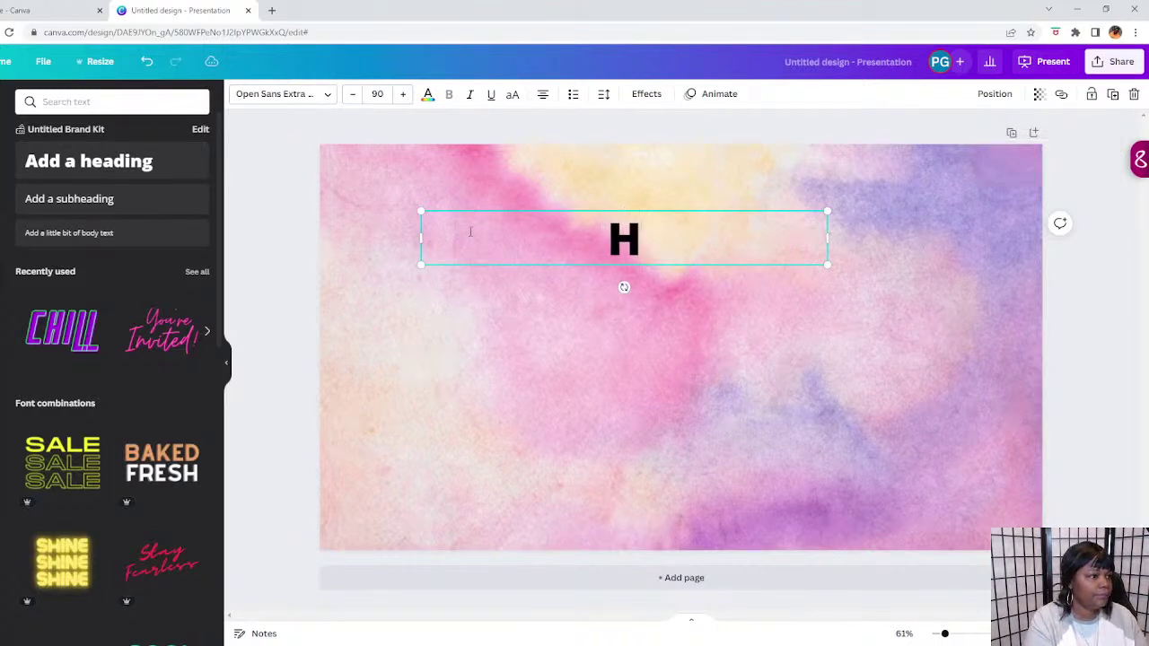
type("E I")
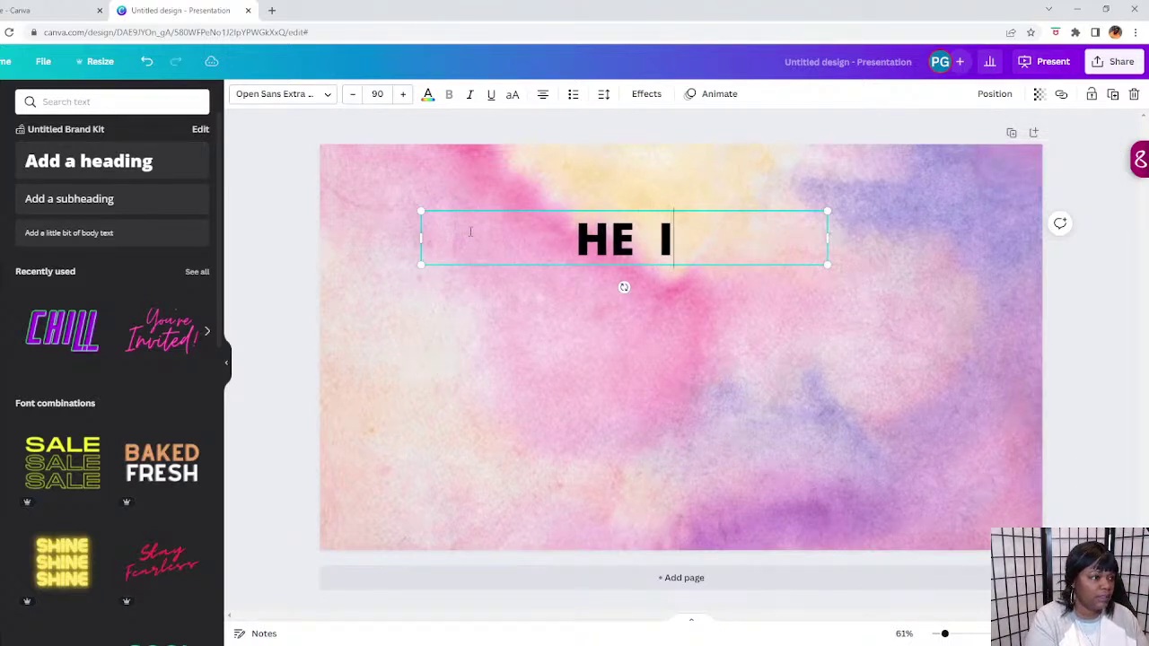
type("D")
key("BackSpace")
type("S")
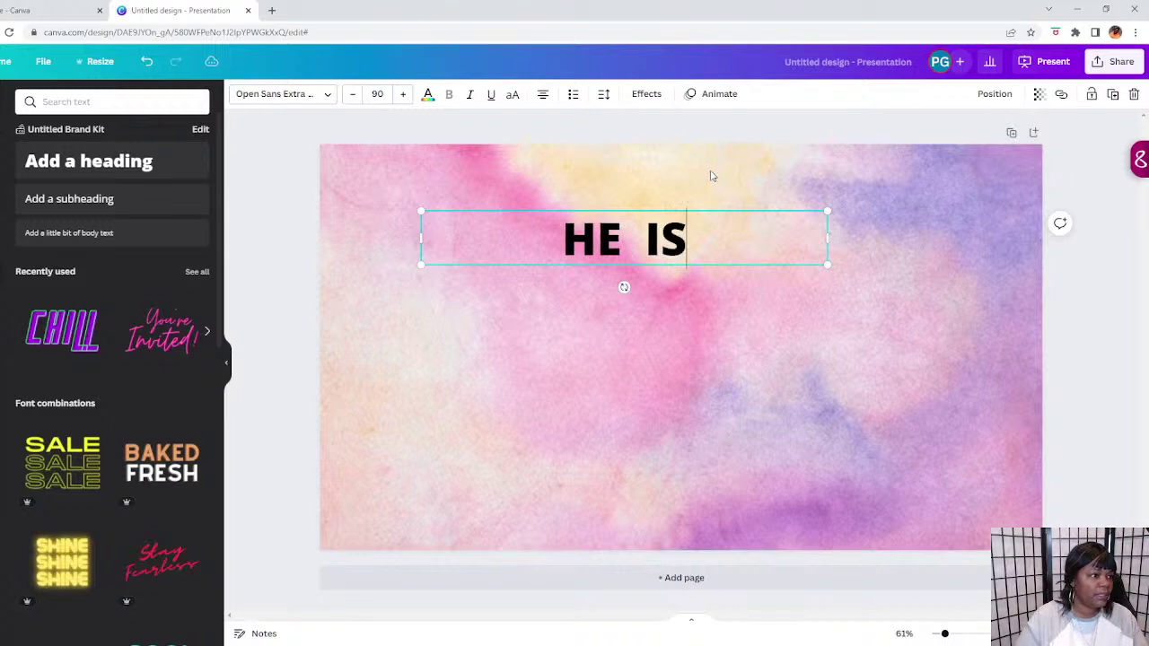
Add a second heading reading "RISEN" and place it a little way below "HE IS".
left_click(137, 156)
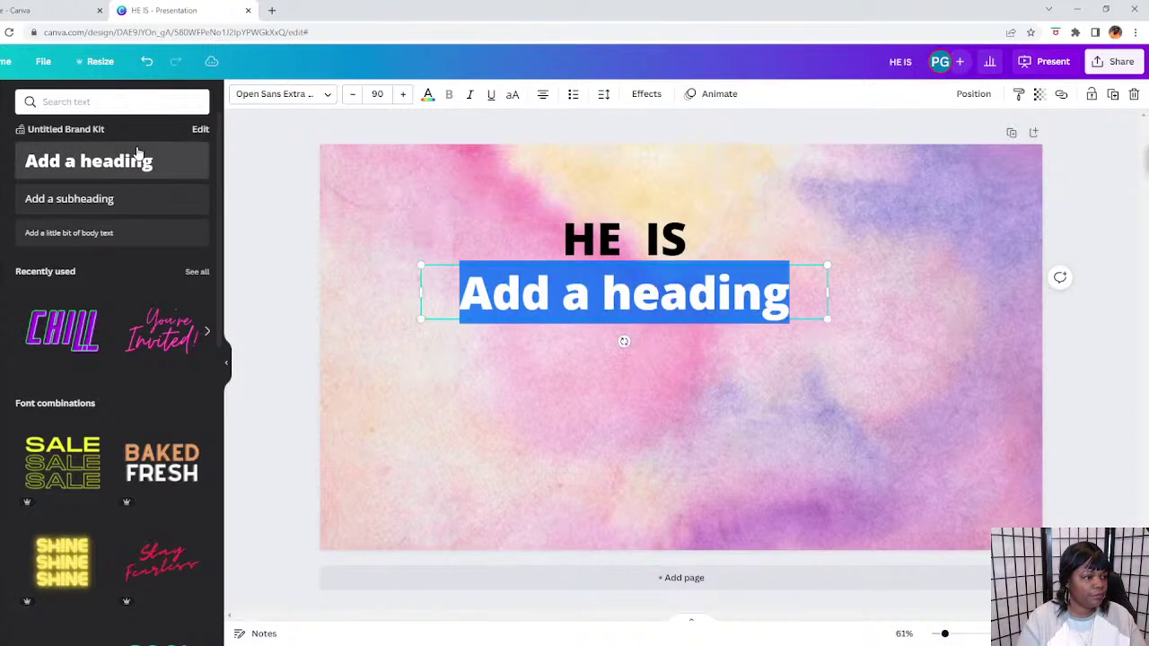
type("RISEN")
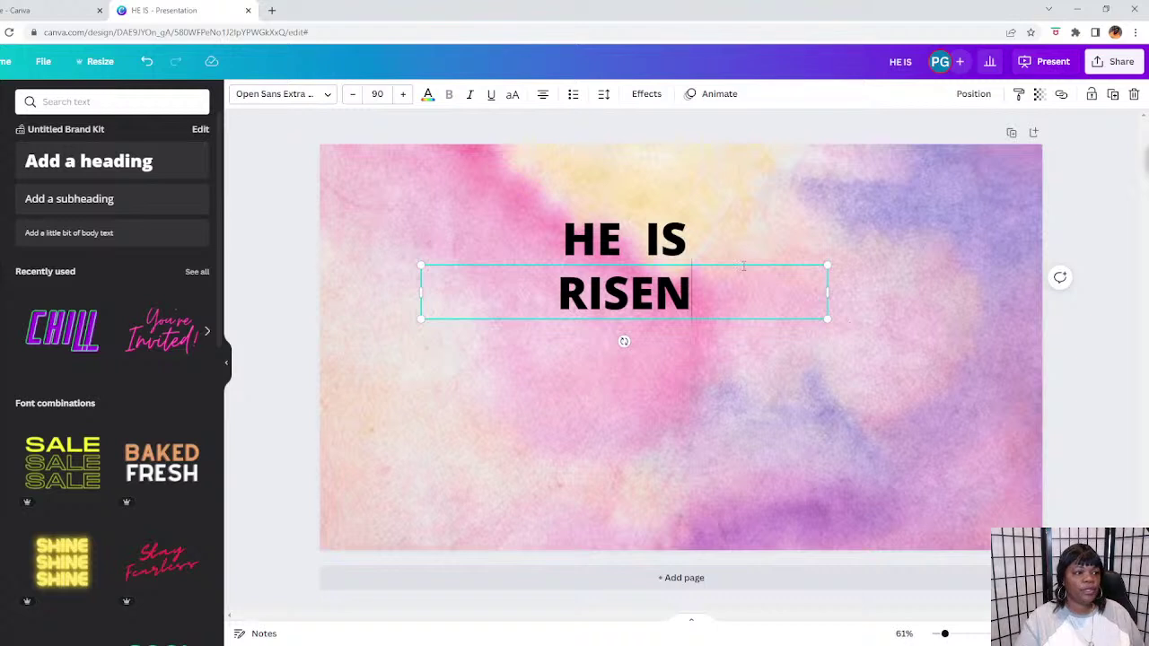
left_click_drag(743, 296, 760, 393)
Narrow both heading boxes to fit their text and place them near the page center, with "HE IS" above "RISEN".
left_click_drag(697, 230, 717, 257)
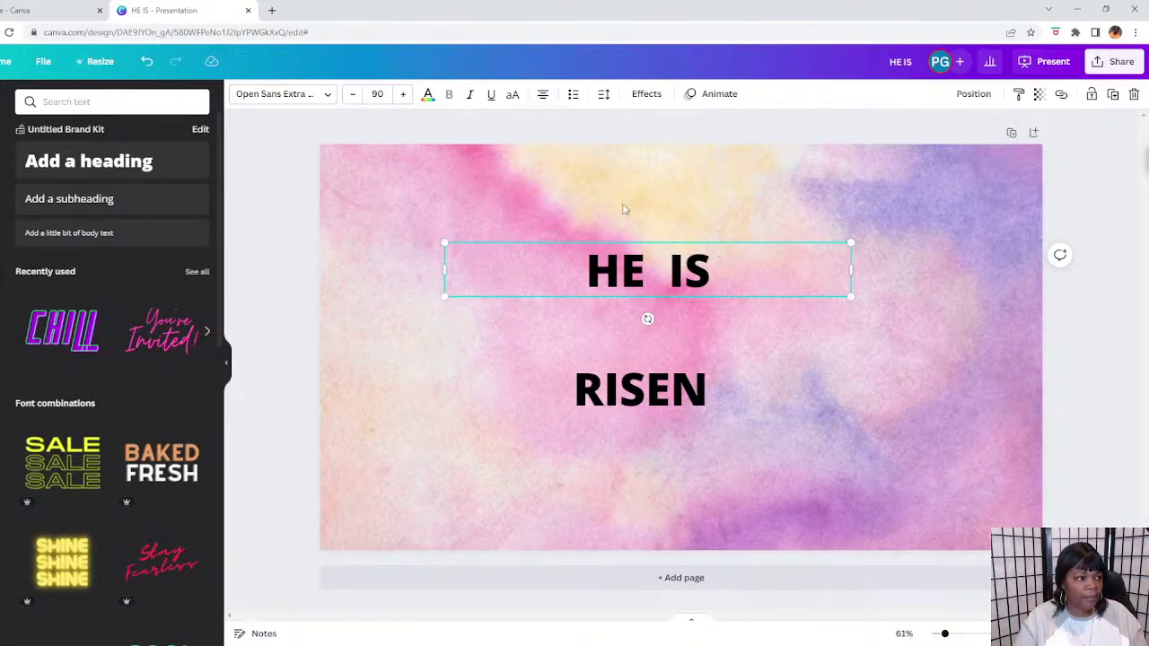
left_click_drag(850, 268, 679, 269)
left_click(639, 390)
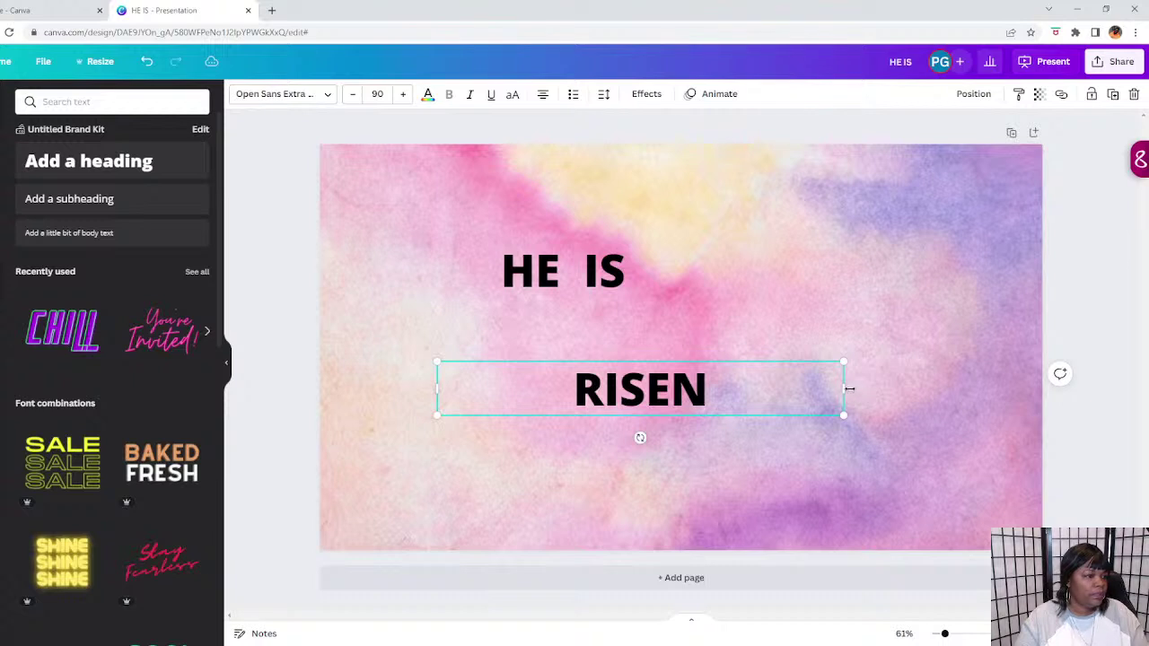
left_click_drag(846, 391, 635, 392)
left_click_drag(595, 260, 762, 267)
left_click(654, 398)
left_click(715, 400)
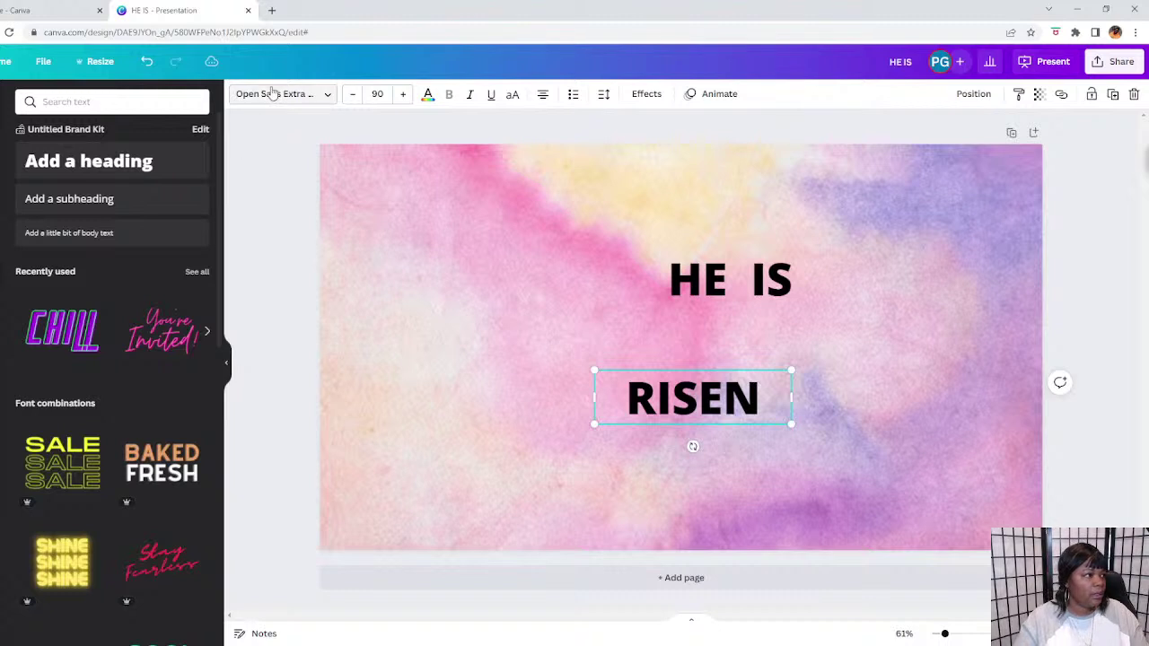
left_click_drag(648, 266, 599, 279)
left_click_drag(659, 399, 632, 395)
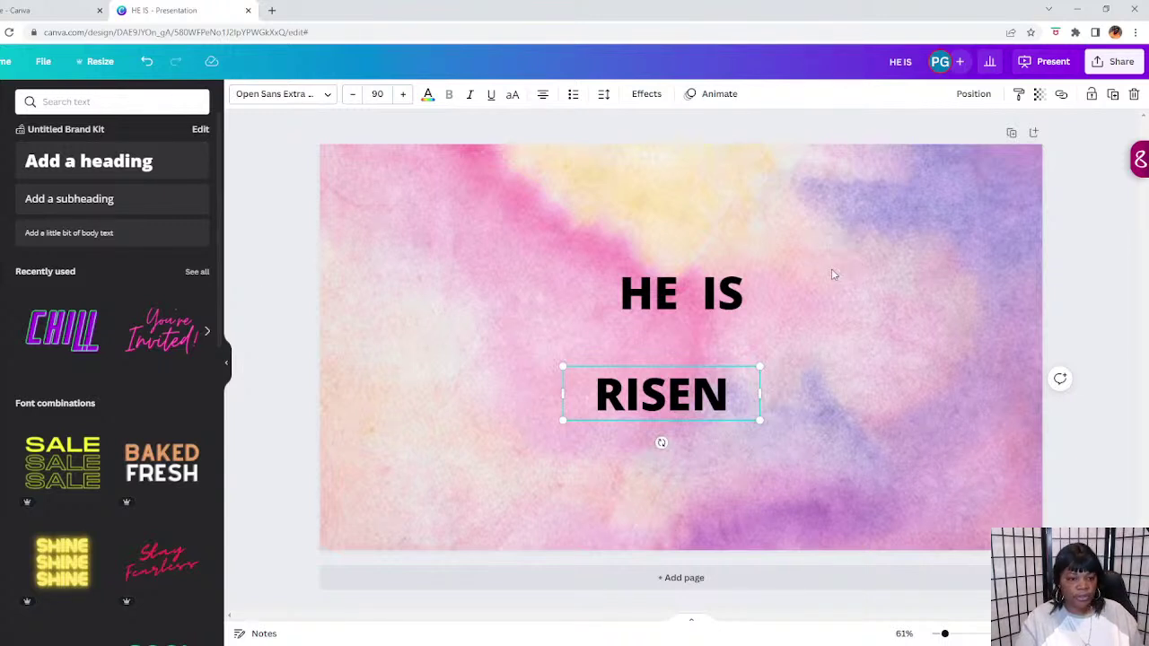
Clear the previous elements search and search for "resurrection".
left_click(2, 162)
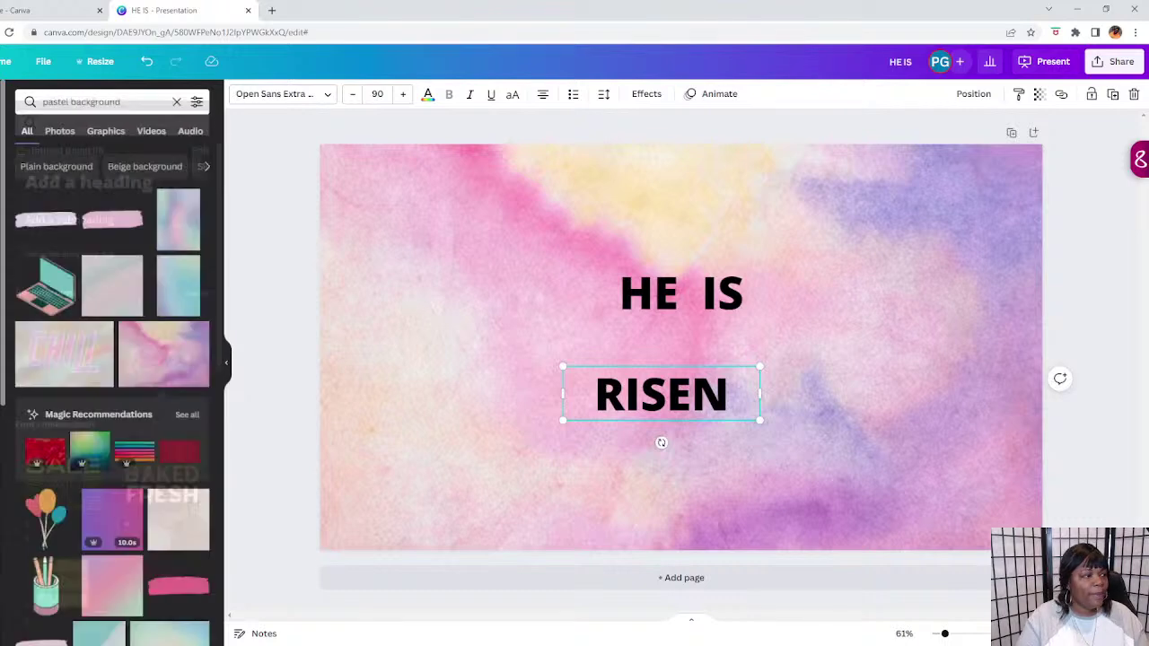
left_click(176, 104)
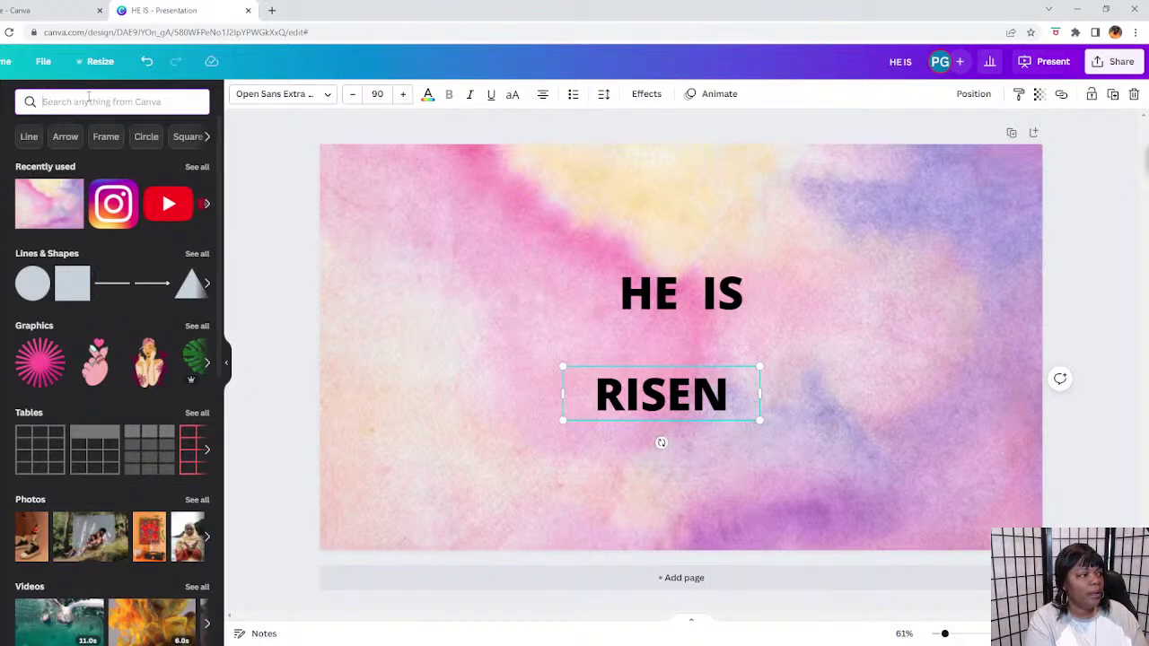
type("RESUR")
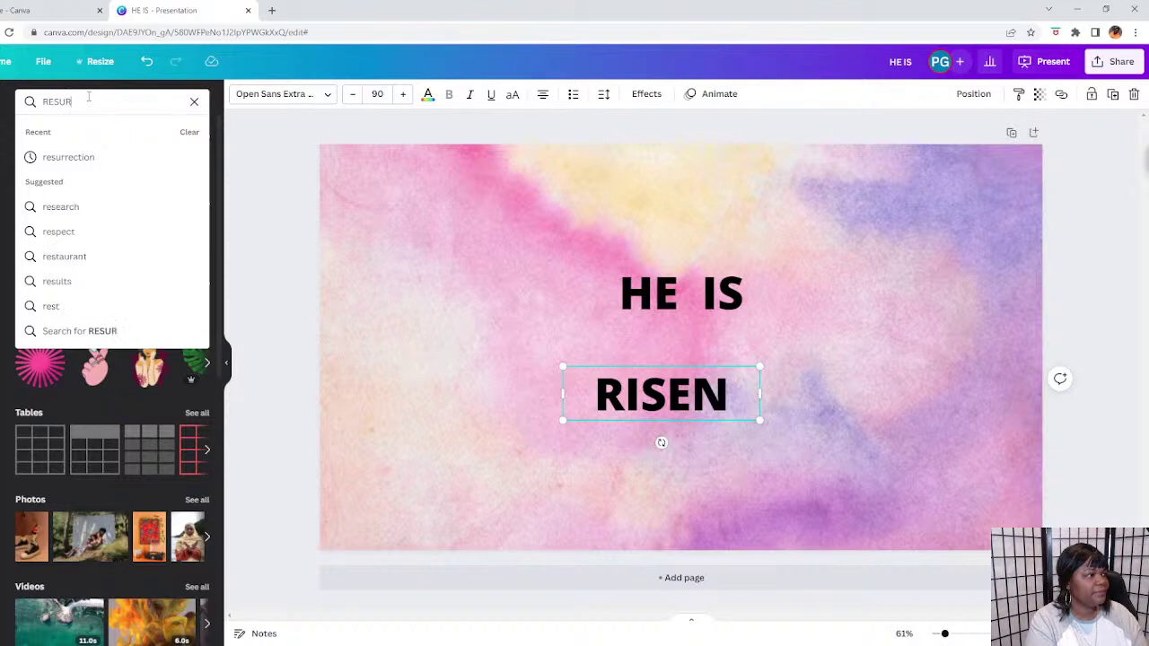
left_click(79, 157)
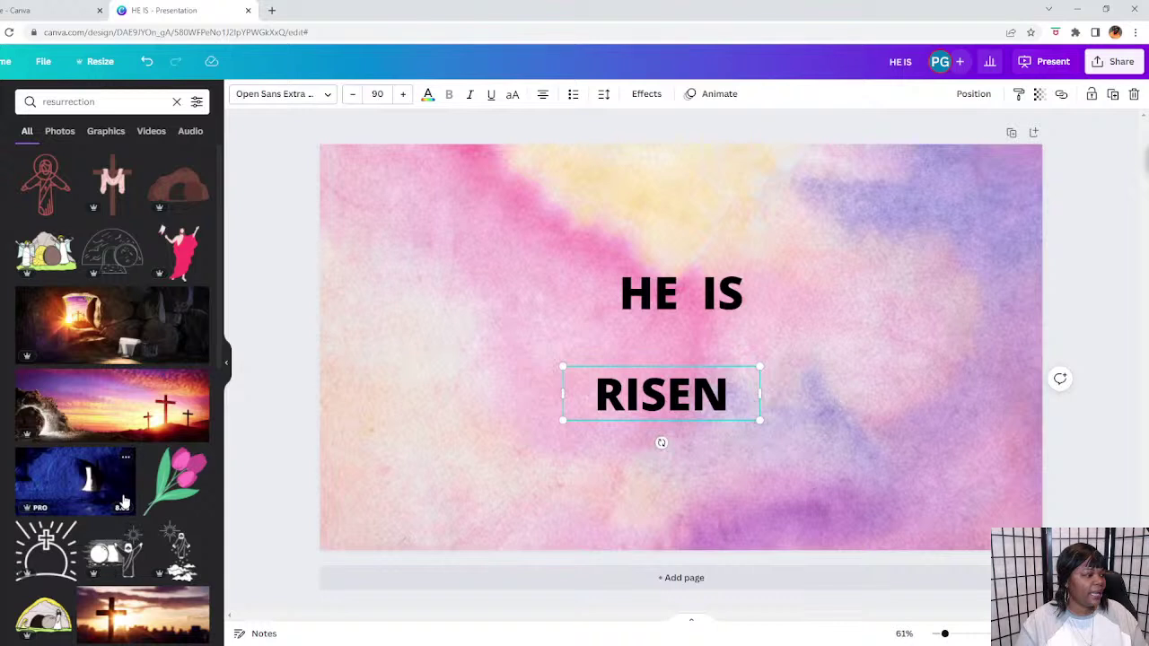
Insert the potted white lily graphic, move it to the left half of the page and enlarge it to nearly full page height.
scroll(113, 529, "down", 2)
scroll(124, 501, "down", 1)
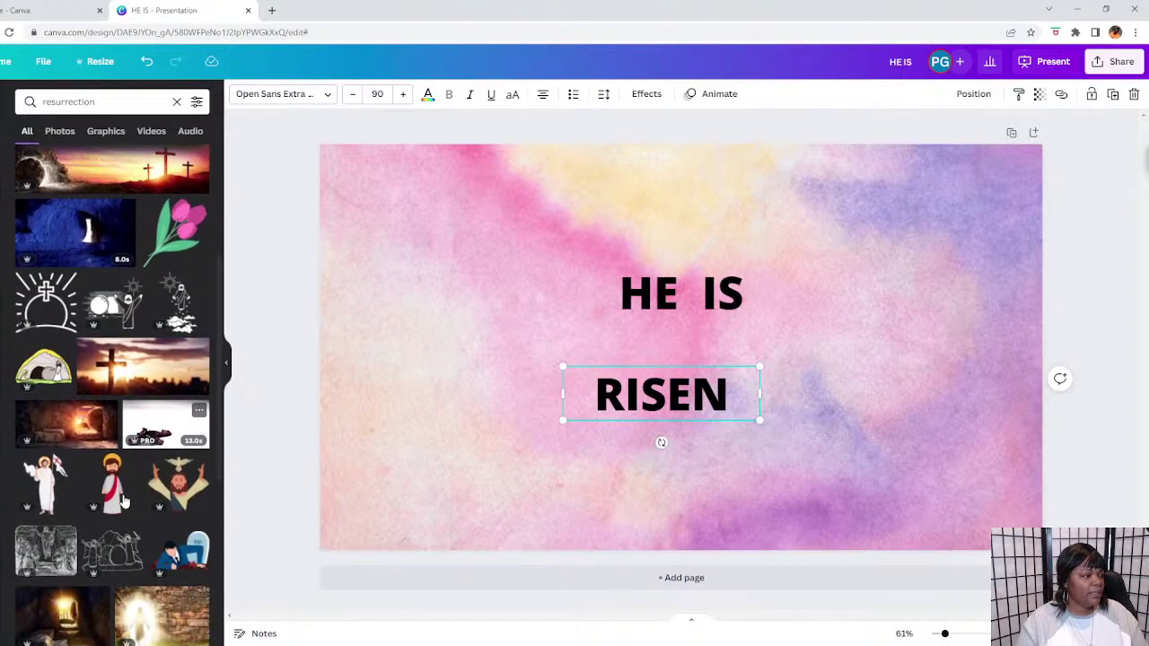
scroll(123, 501, "down", 1)
scroll(123, 500, "down", 2)
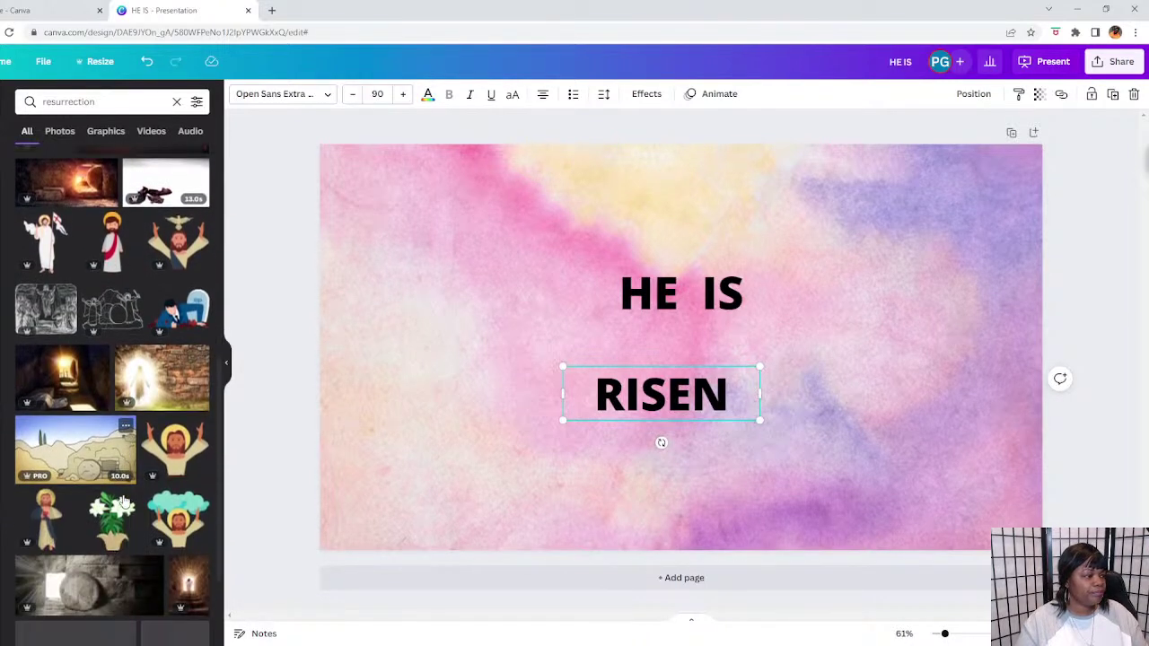
left_click(114, 469)
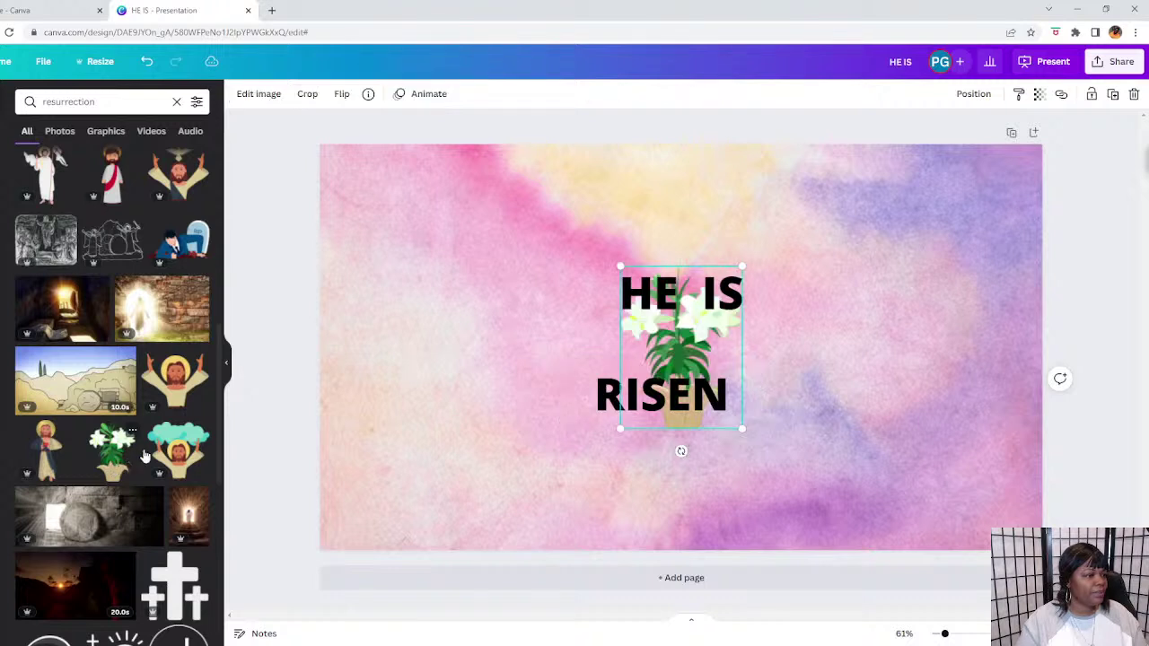
left_click_drag(701, 356, 499, 430)
left_click_drag(541, 341, 738, 183)
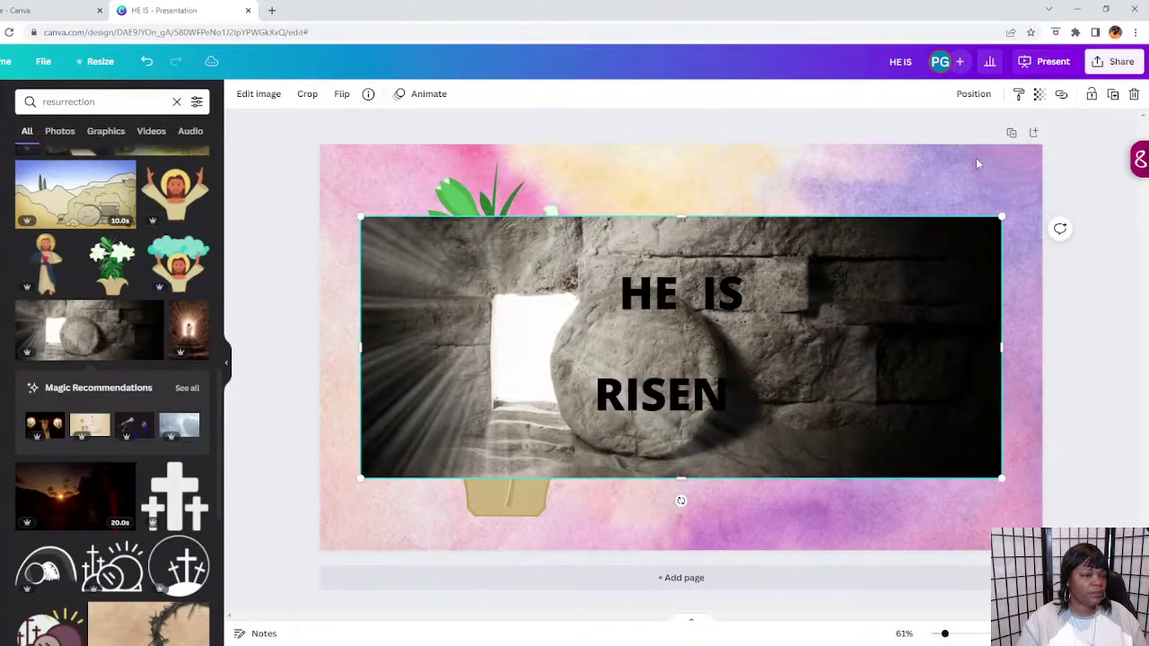
Delete the stone tomb photo, then move the potted lily into the page's lower-left corner and enlarge it to the full page height.
left_click(1133, 95)
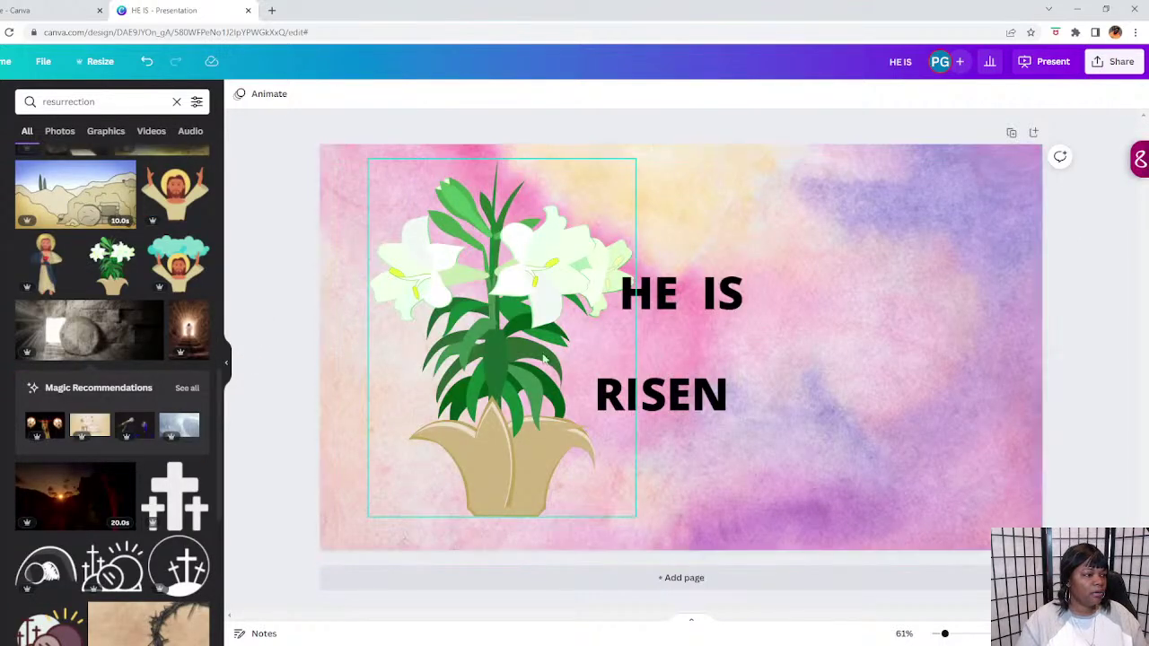
left_click_drag(474, 386, 450, 387)
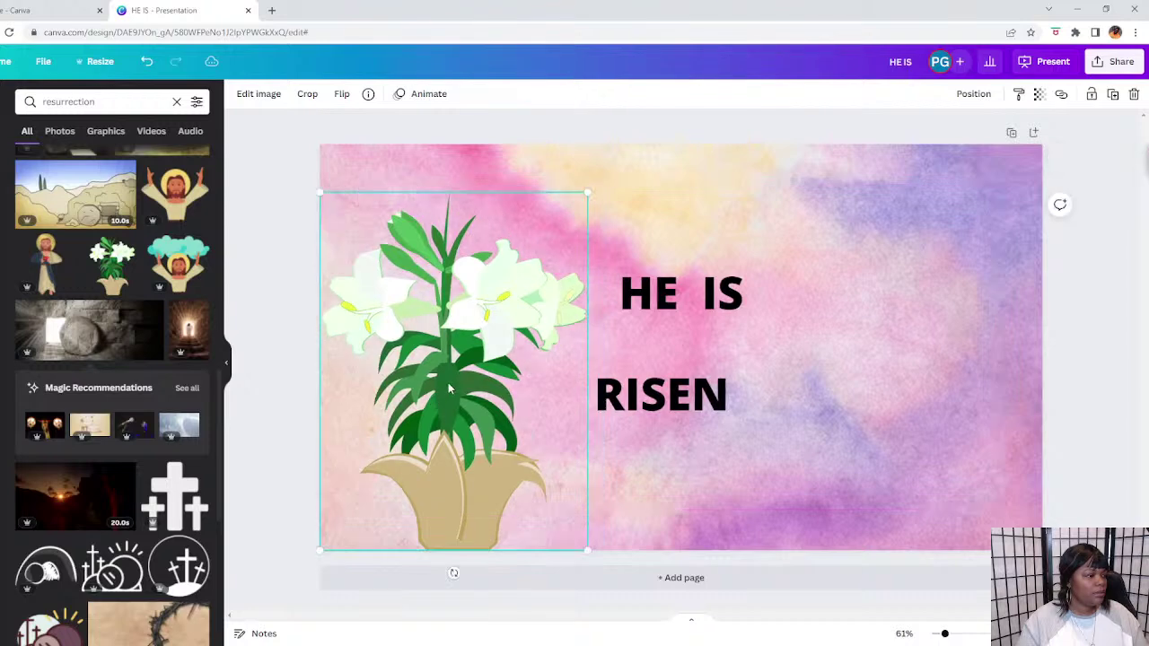
left_click_drag(586, 191, 676, 158)
left_click_drag(731, 248, 757, 234)
scroll(140, 468, "down", 5)
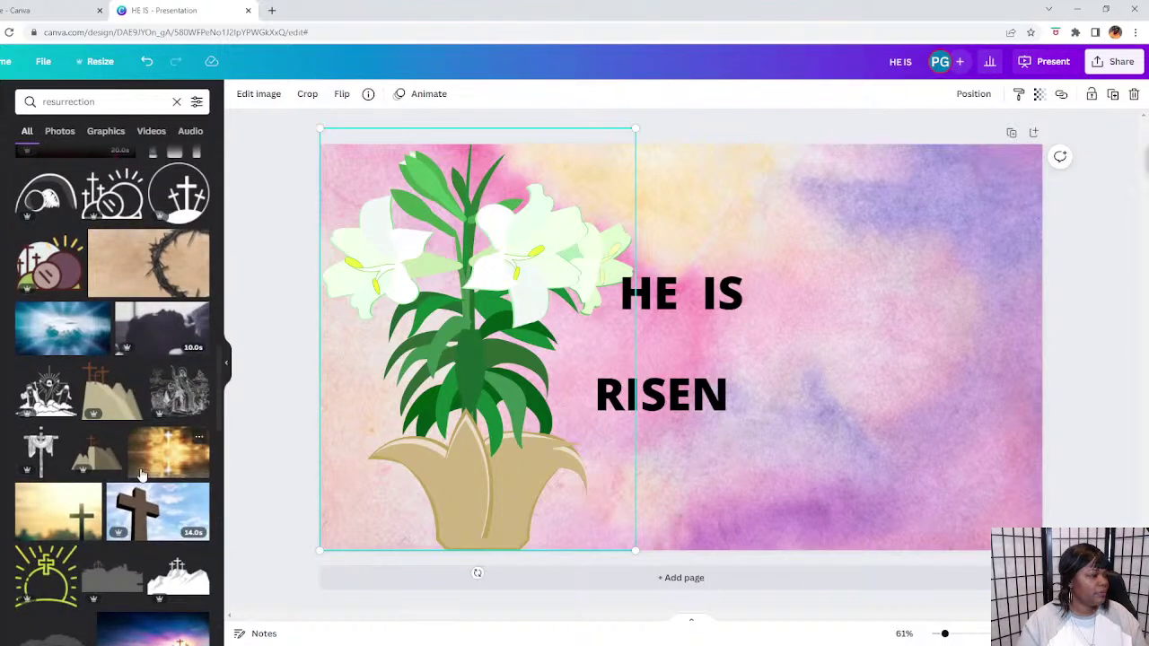
Insert the brown cross with white lilies from the resurrection results, place it in the page's right half and enlarge it.
scroll(140, 474, "down", 3)
scroll(141, 474, "down", 3)
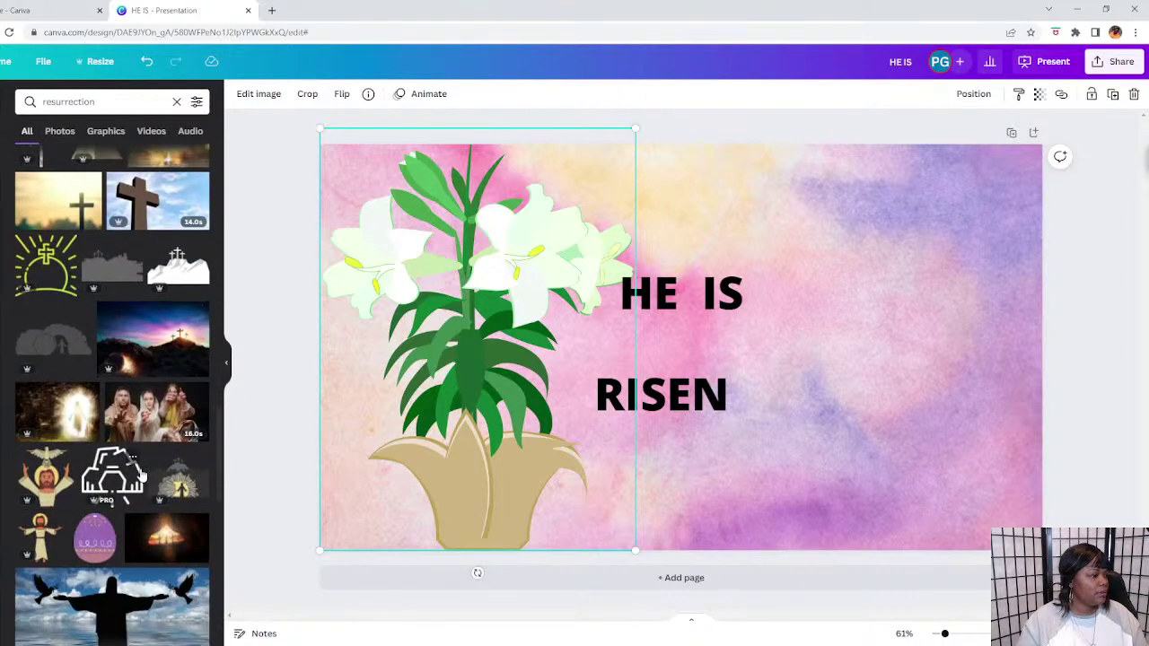
scroll(140, 475, "down", 3)
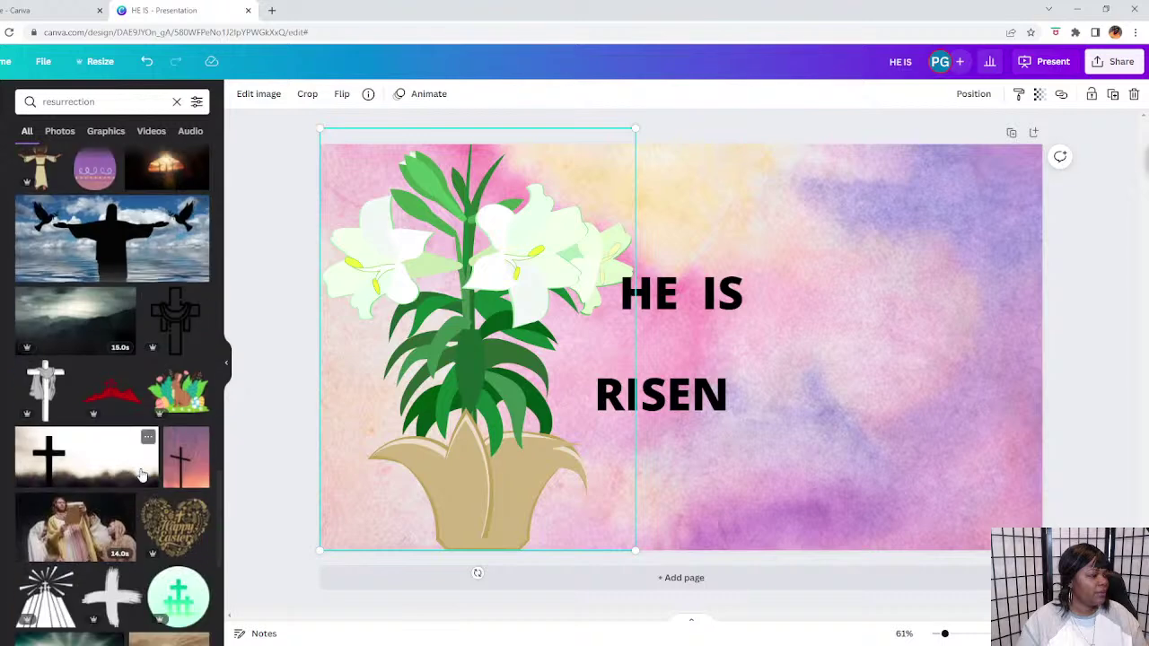
scroll(141, 474, "down", 5)
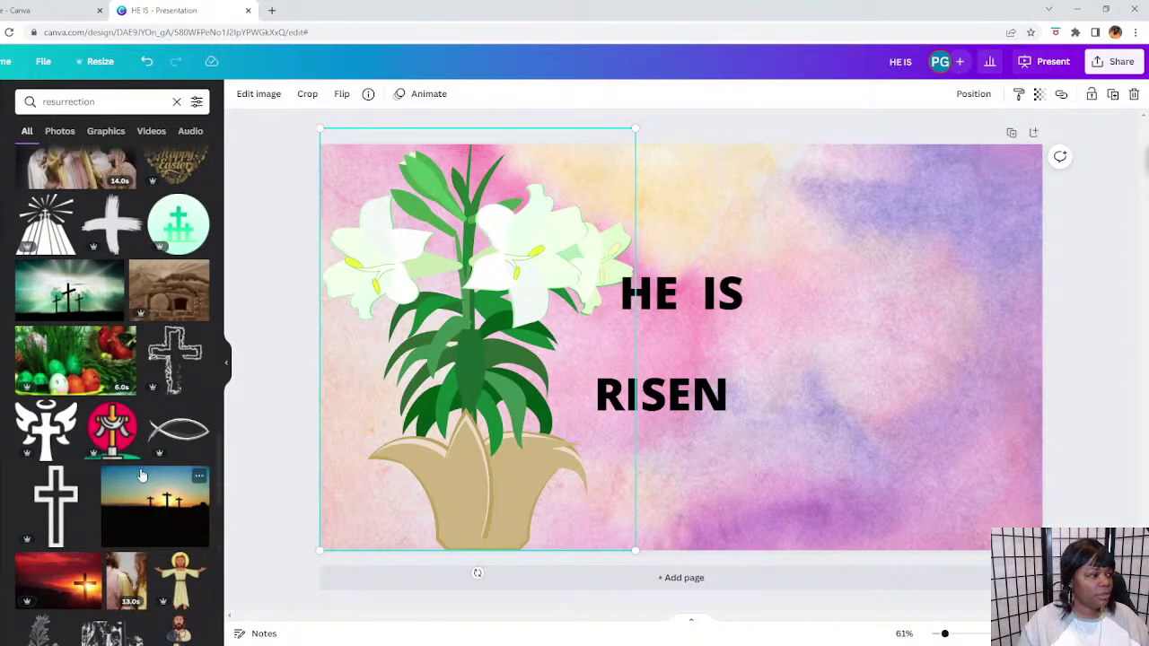
scroll(141, 475, "down", 2)
scroll(141, 474, "down", 3)
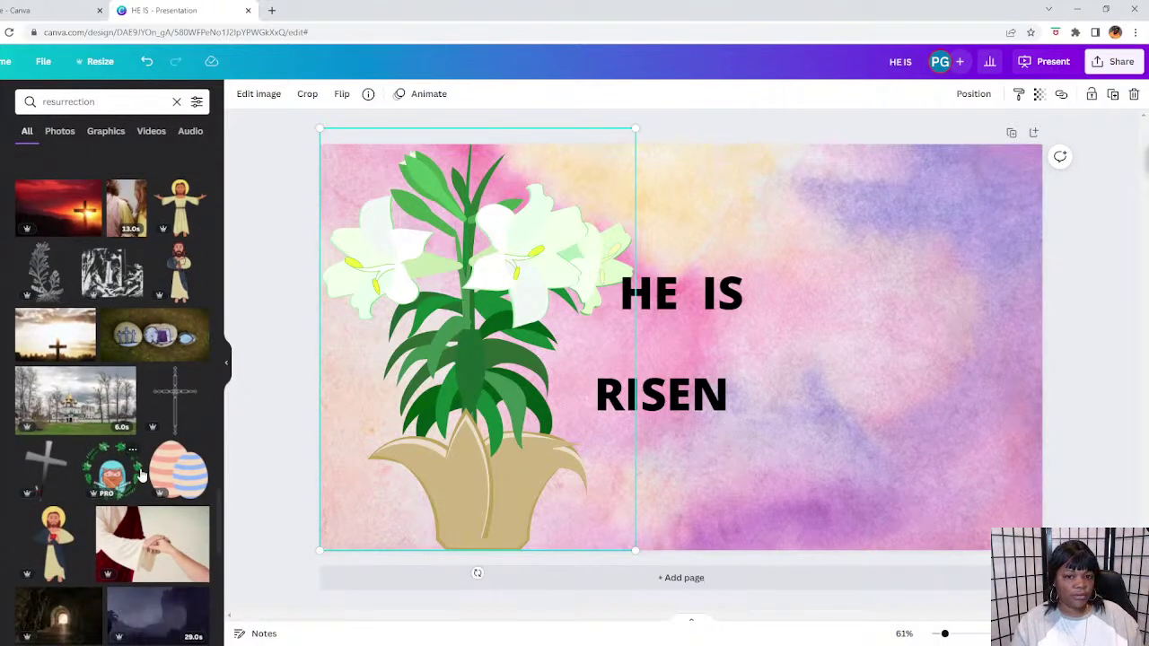
scroll(141, 475, "down", 2)
scroll(141, 475, "down", 3)
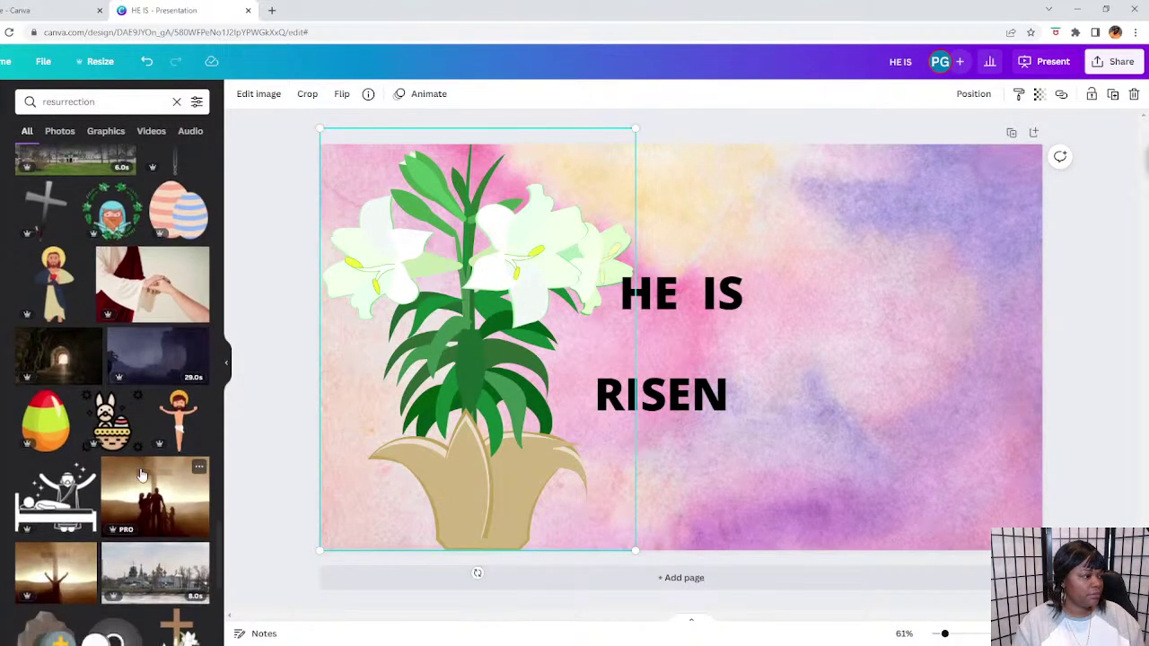
scroll(141, 474, "down", 3)
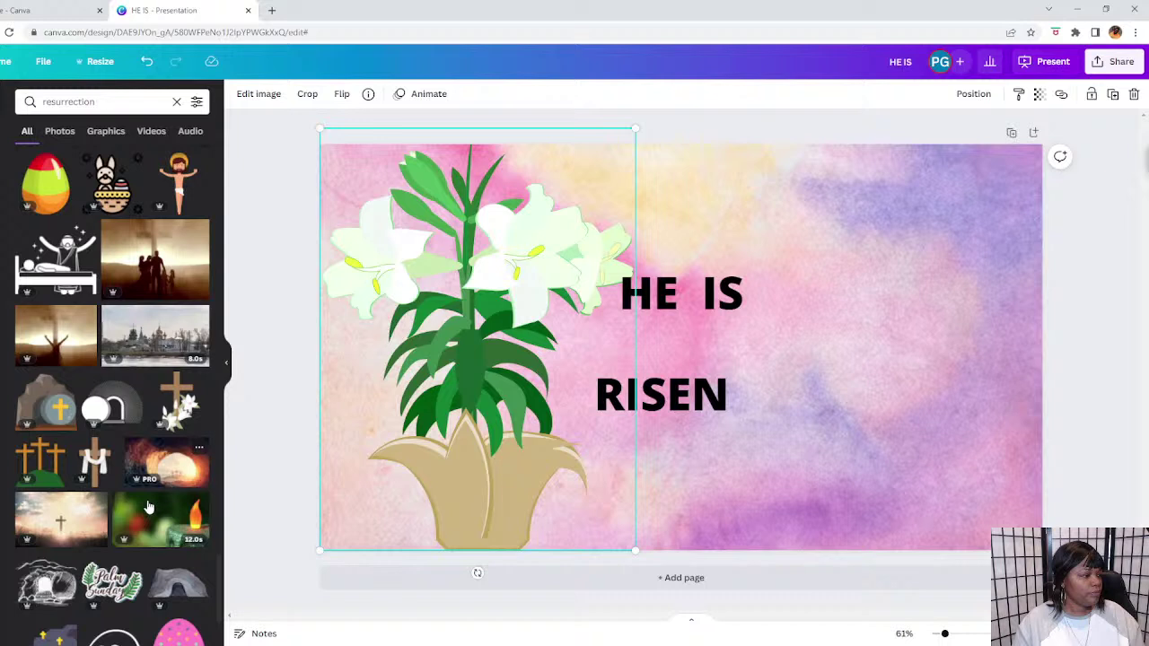
left_click(179, 408)
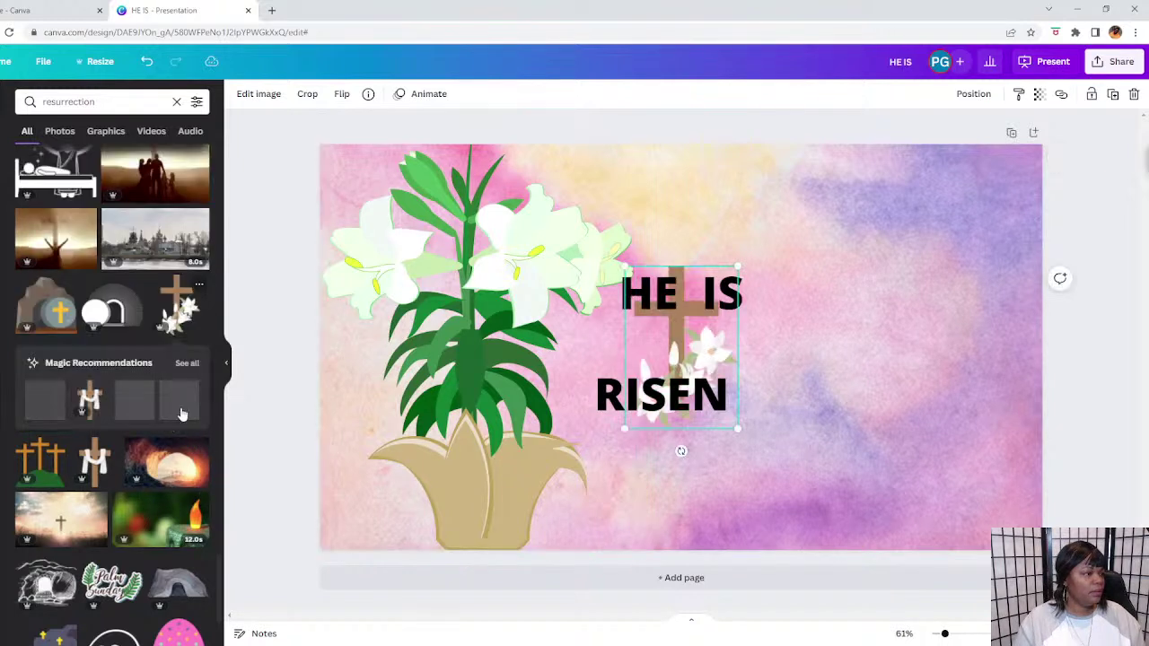
left_click_drag(764, 338, 926, 345)
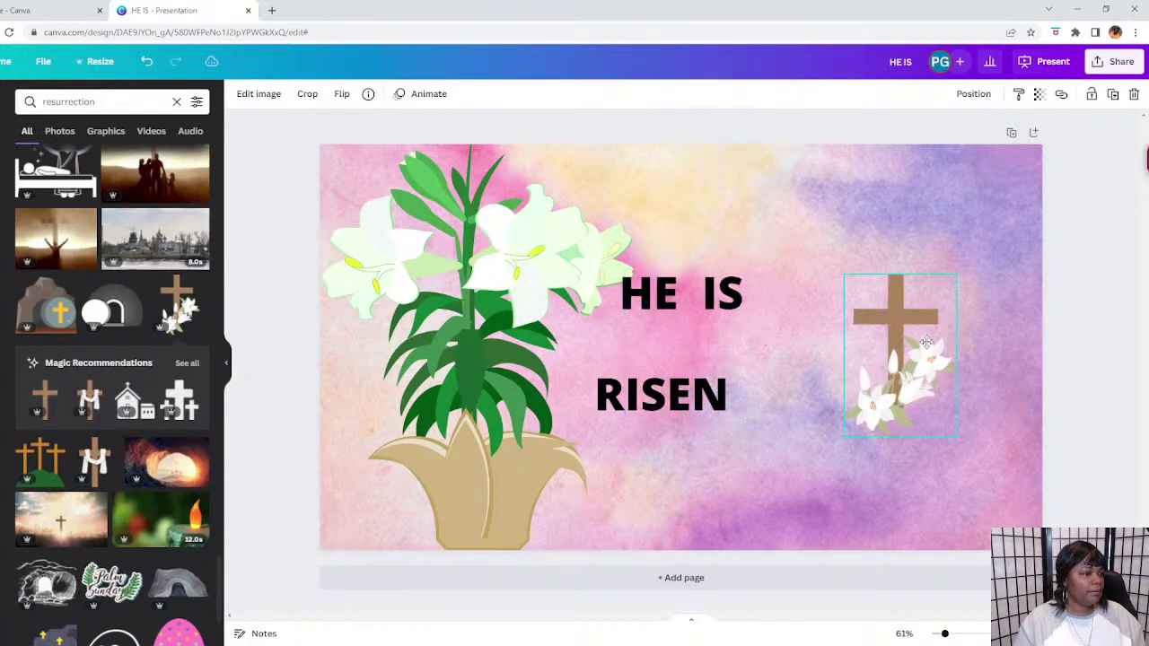
left_click_drag(841, 271, 744, 128)
left_click_drag(874, 354, 924, 436)
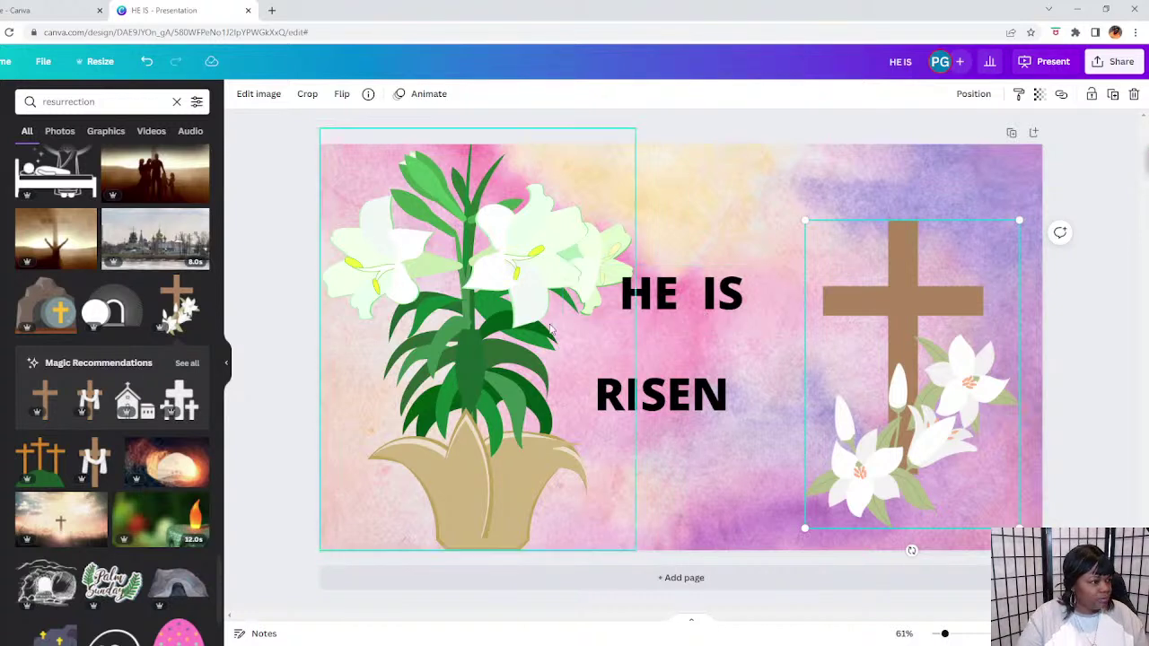
Delete the potted lily, the lily cross and the watercolor background, leaving only the heading text on the page.
mouse_move(517, 325)
left_mouse_down()
mouse_move(478, 319)
mouse_move(496, 317)
left_mouse_up()
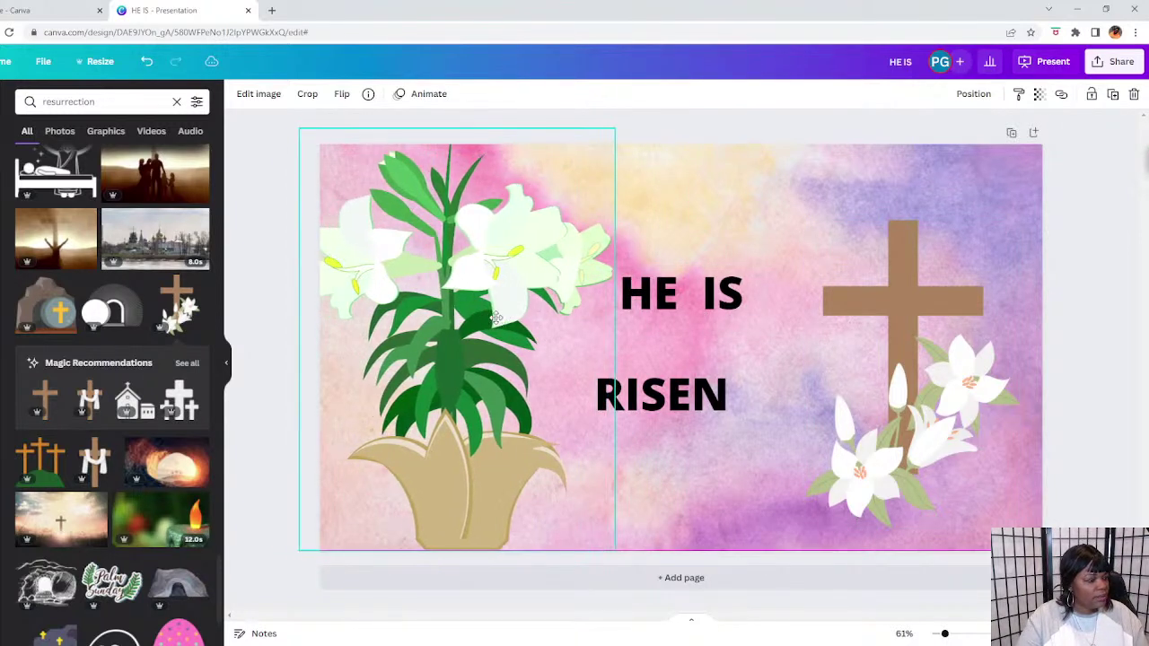
left_click(1133, 94)
left_click(871, 352)
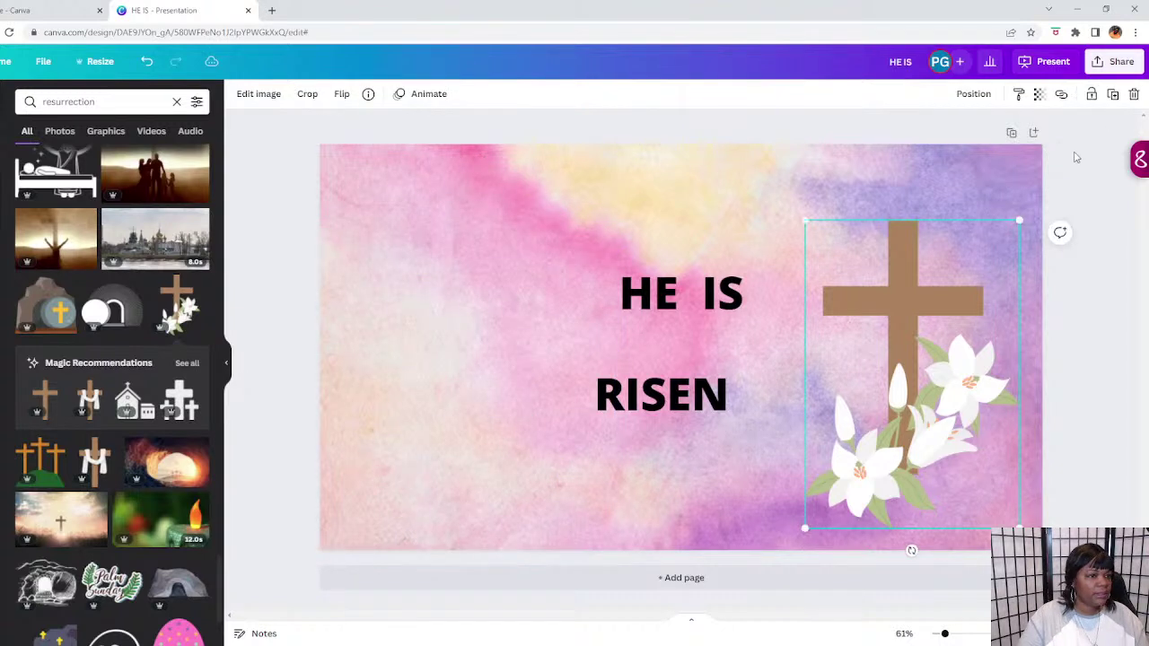
left_click(1134, 95)
left_click(664, 195)
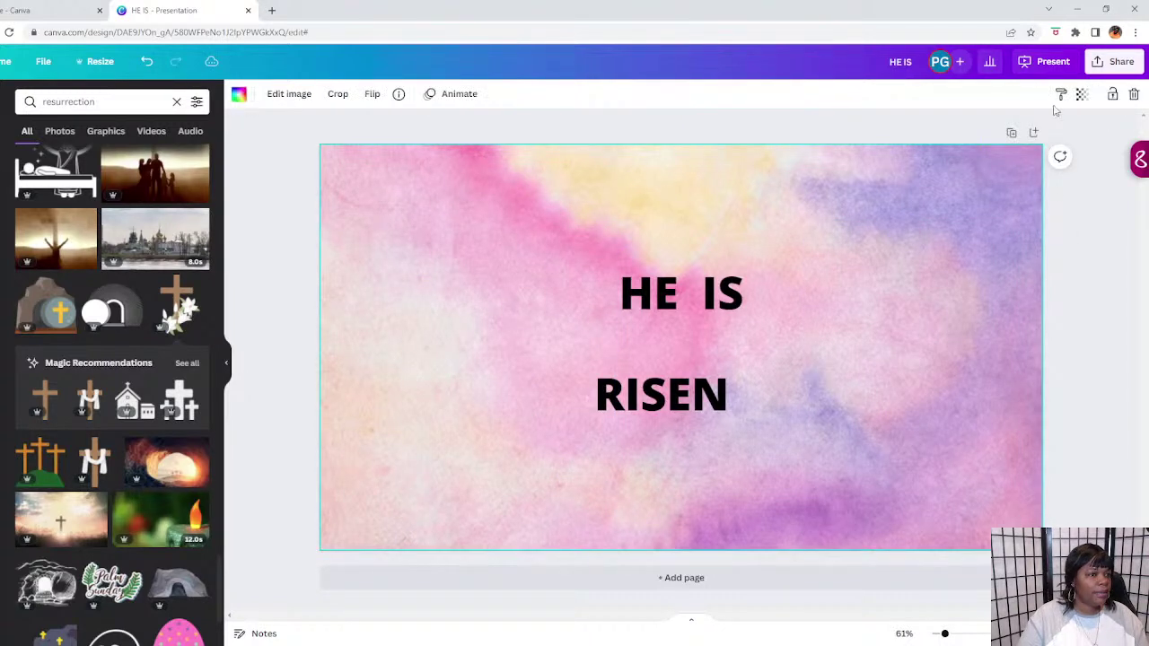
left_click(1135, 95)
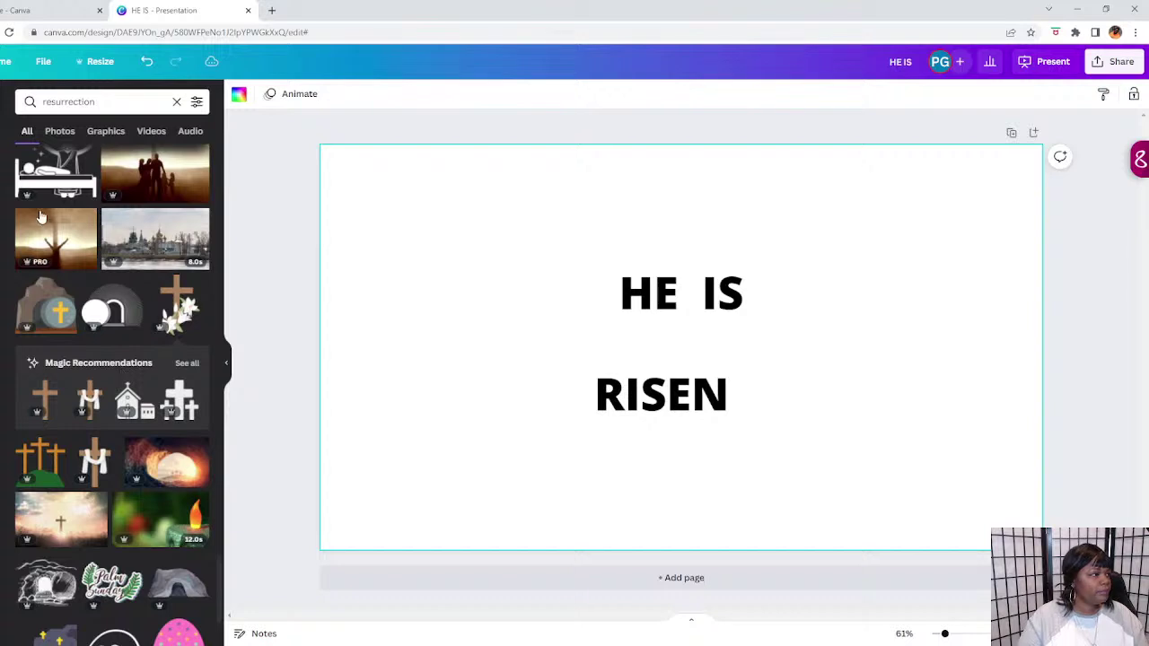
Replace the previous elements search with a search for "PALM".
left_click(175, 101)
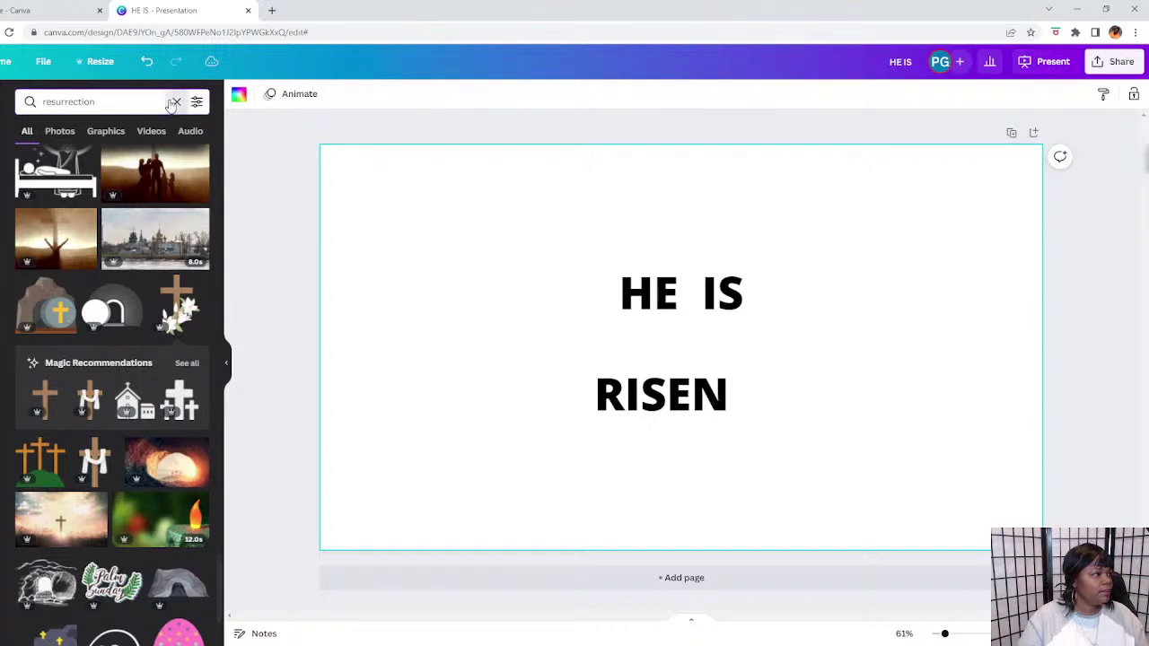
type("PALME")
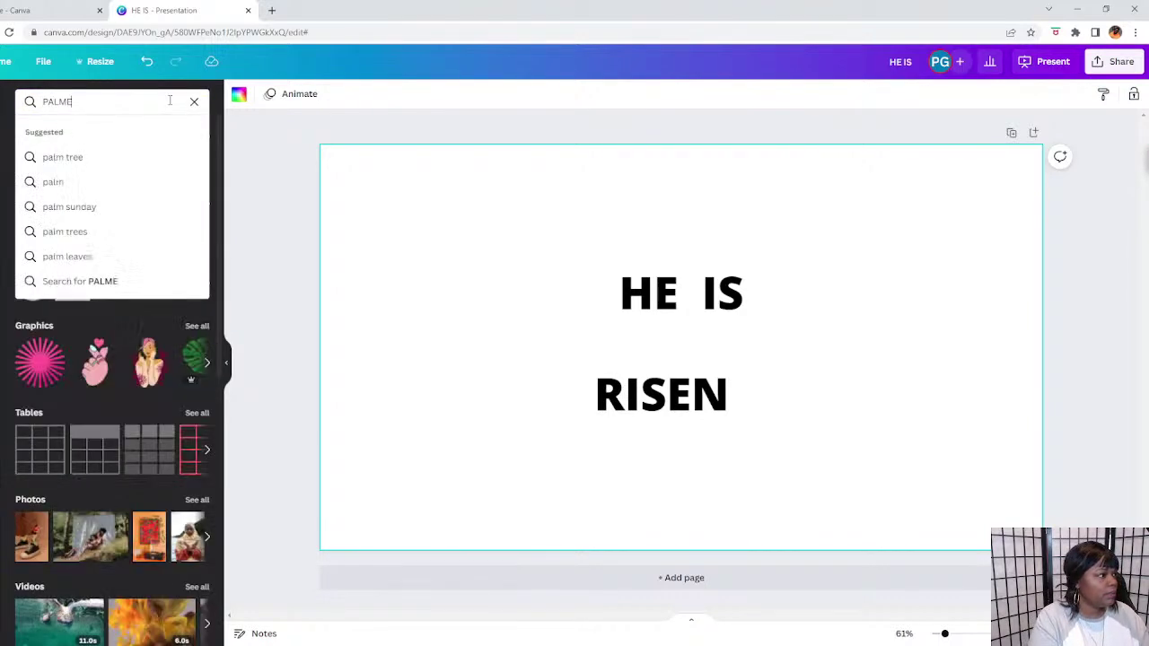
key("Return")
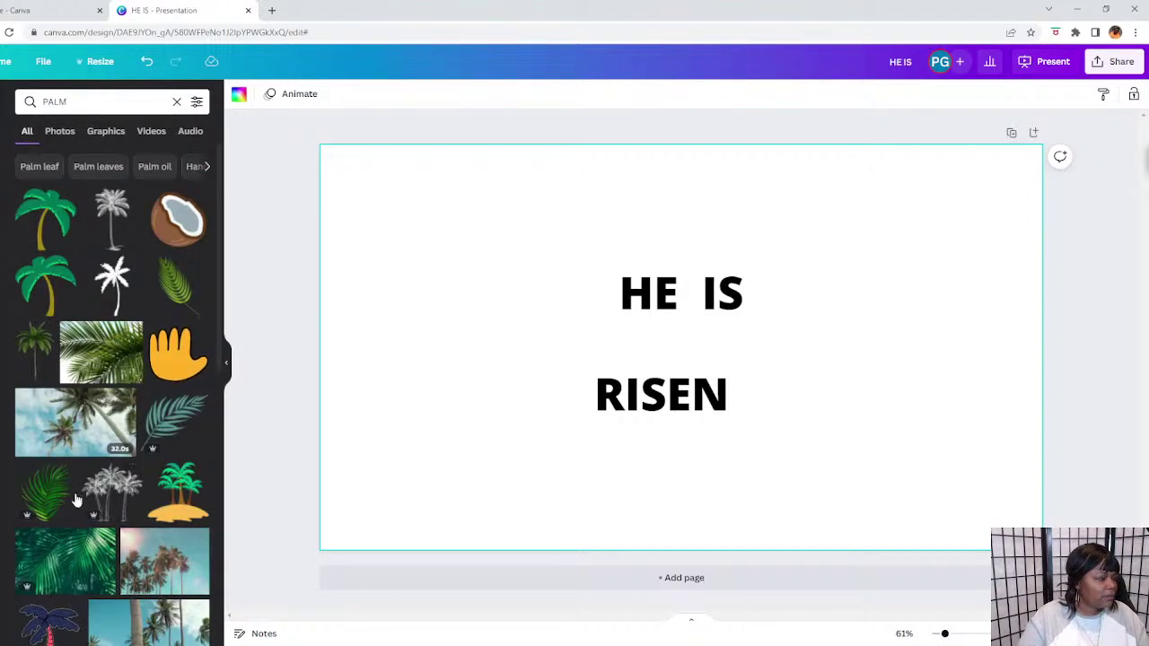
Browse the palm search results for a suitable leaf graphic and return to the start of the results.
scroll(76, 497, "down", 3)
scroll(76, 500, "down", 1)
scroll(76, 500, "down", 3)
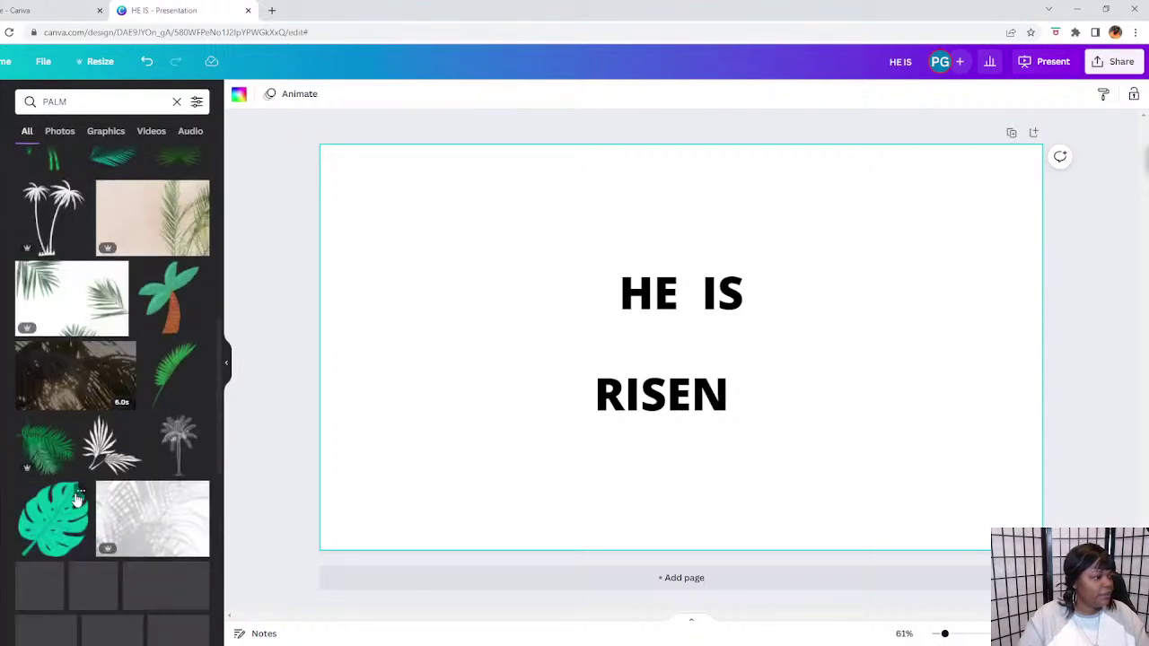
scroll(76, 499, "down", 3)
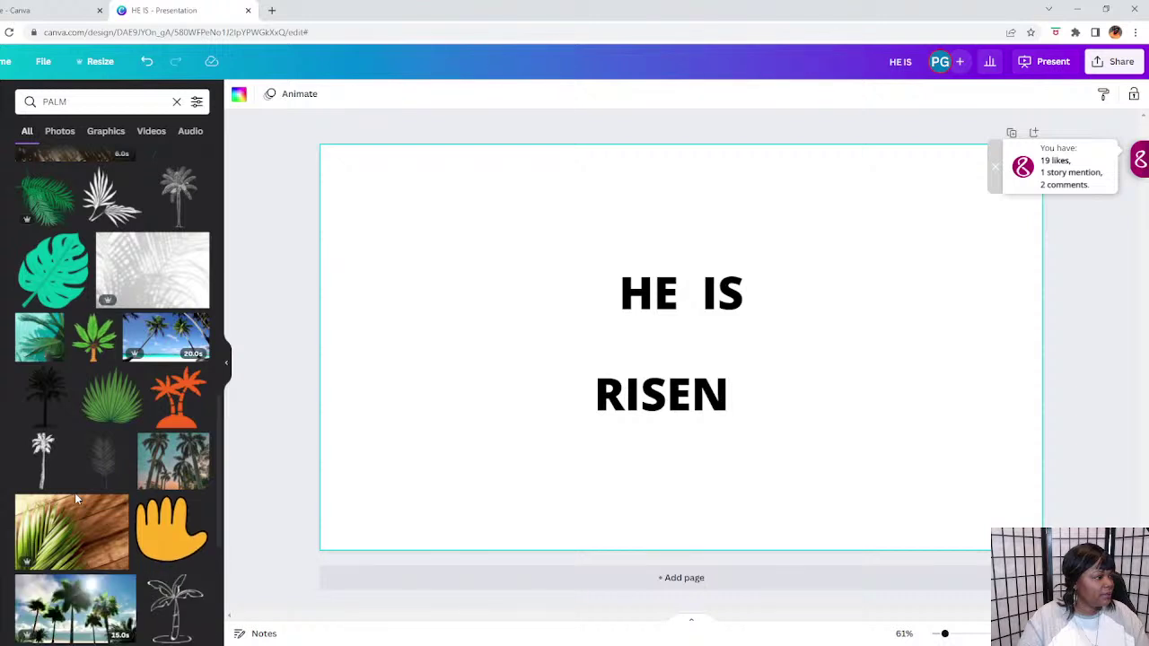
scroll(74, 492, "down", 3)
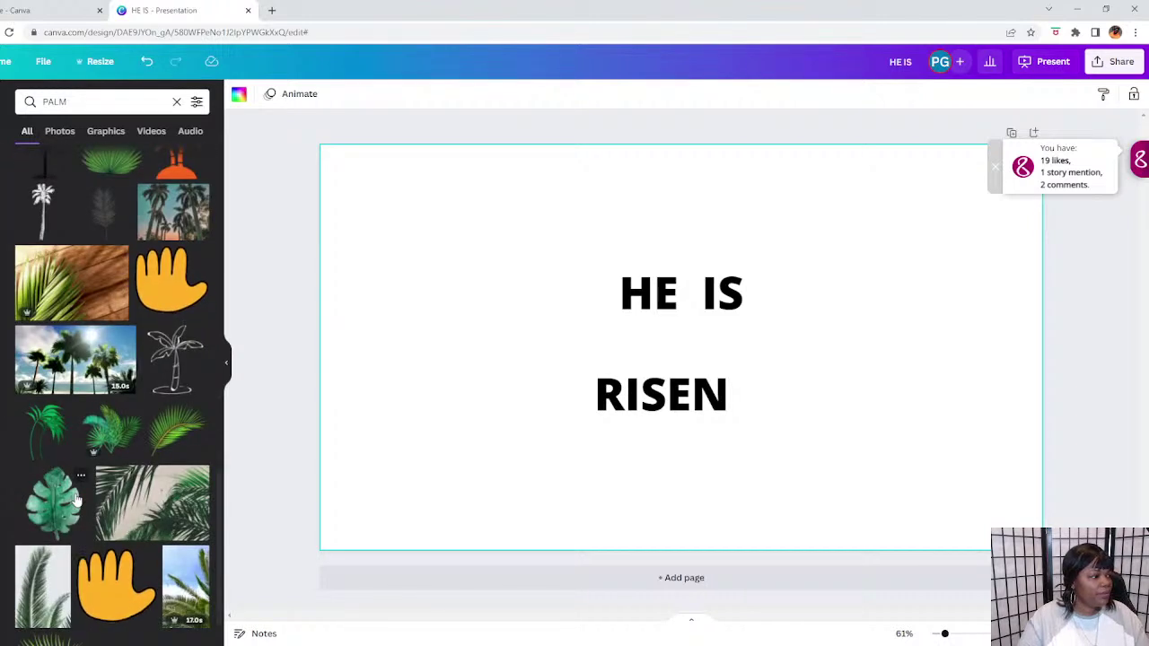
scroll(76, 500, "down", 3)
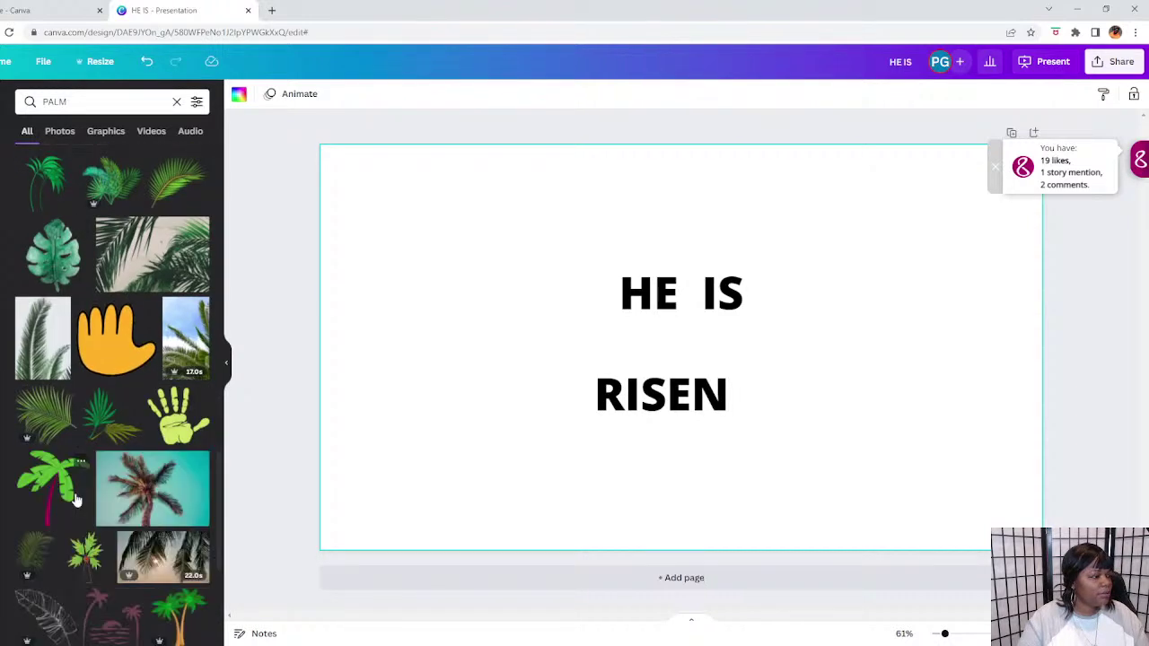
scroll(76, 500, "down", 3)
scroll(76, 500, "down", 2)
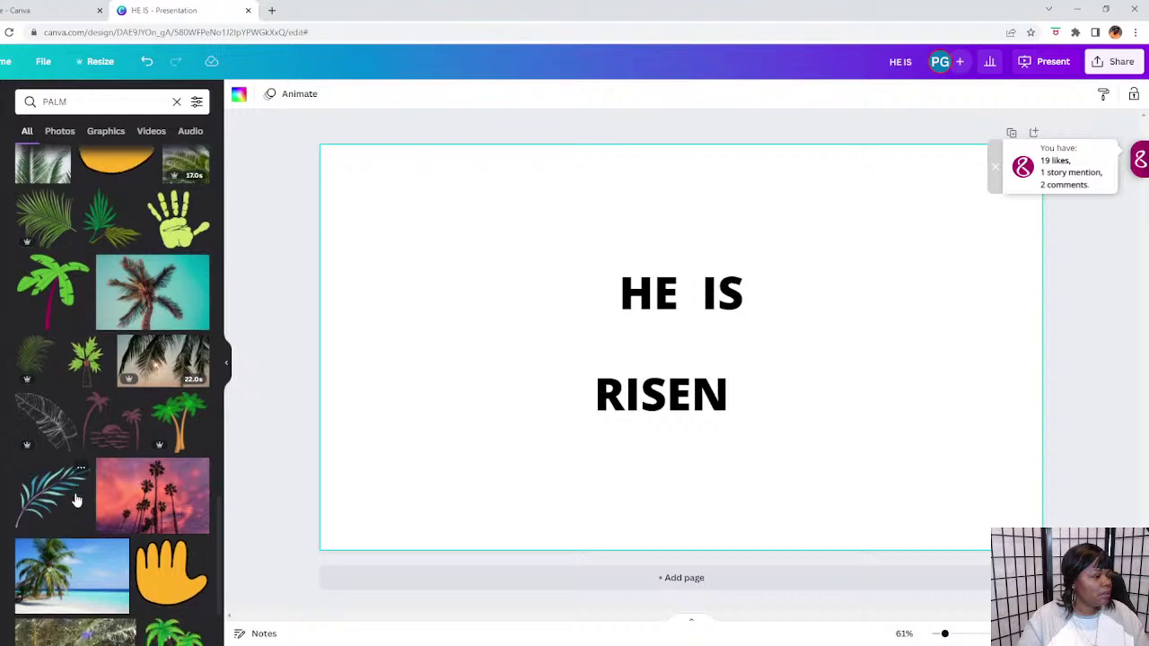
scroll(83, 537, "down", 5)
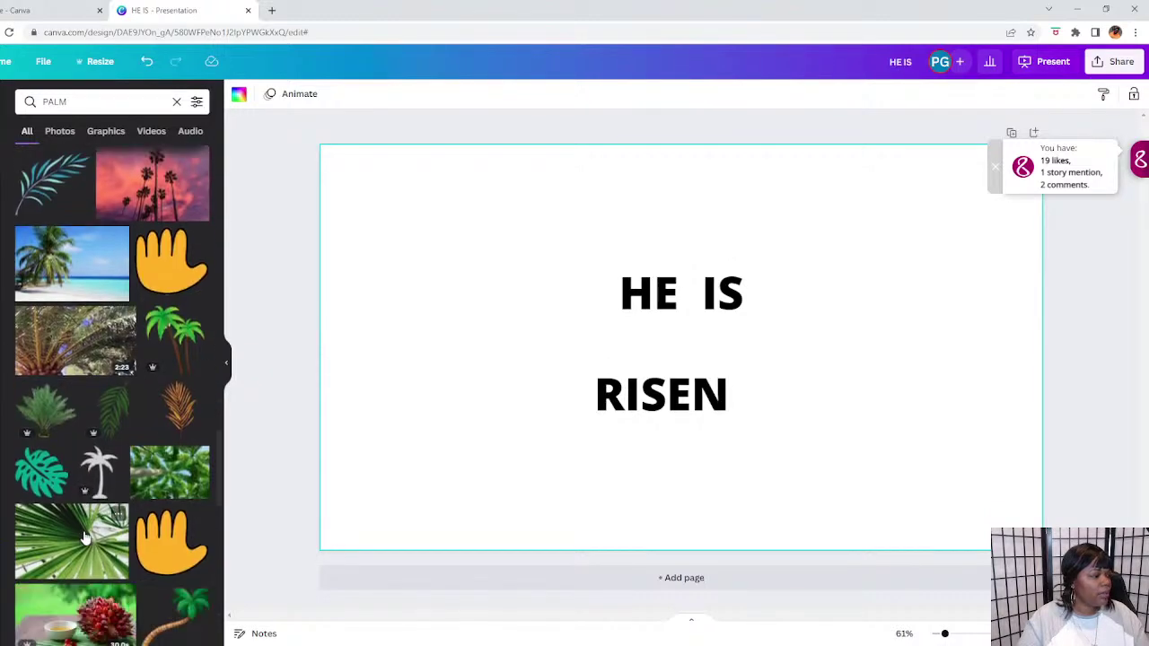
scroll(84, 537, "down", 4)
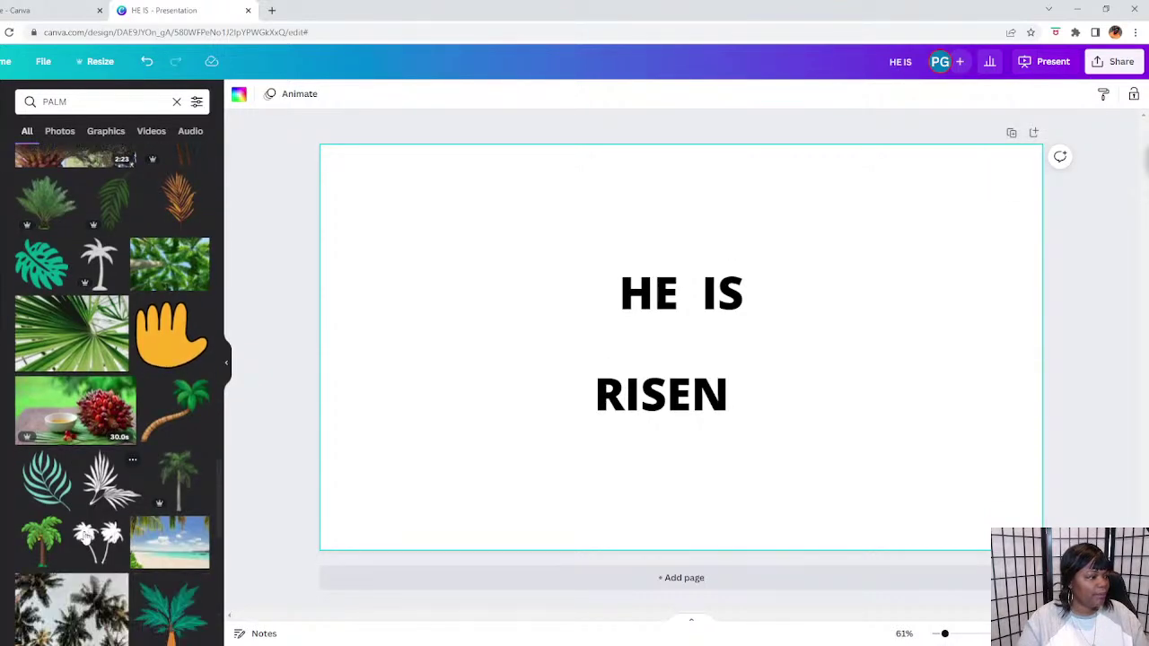
scroll(84, 537, "down", 5)
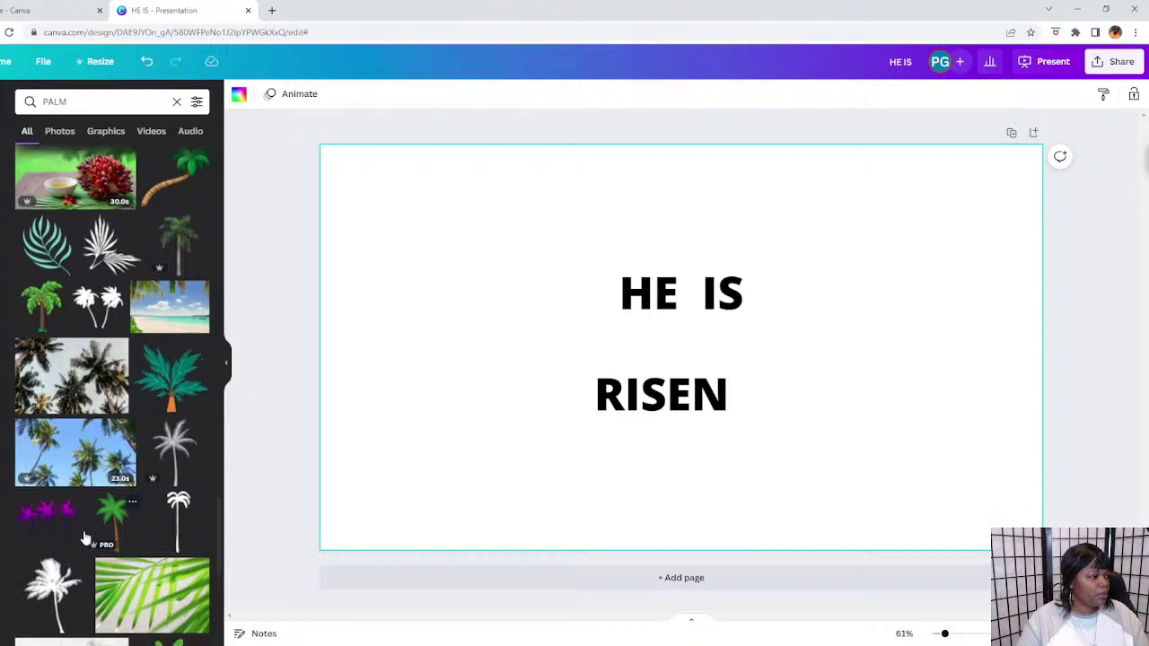
scroll(84, 537, "down", 2)
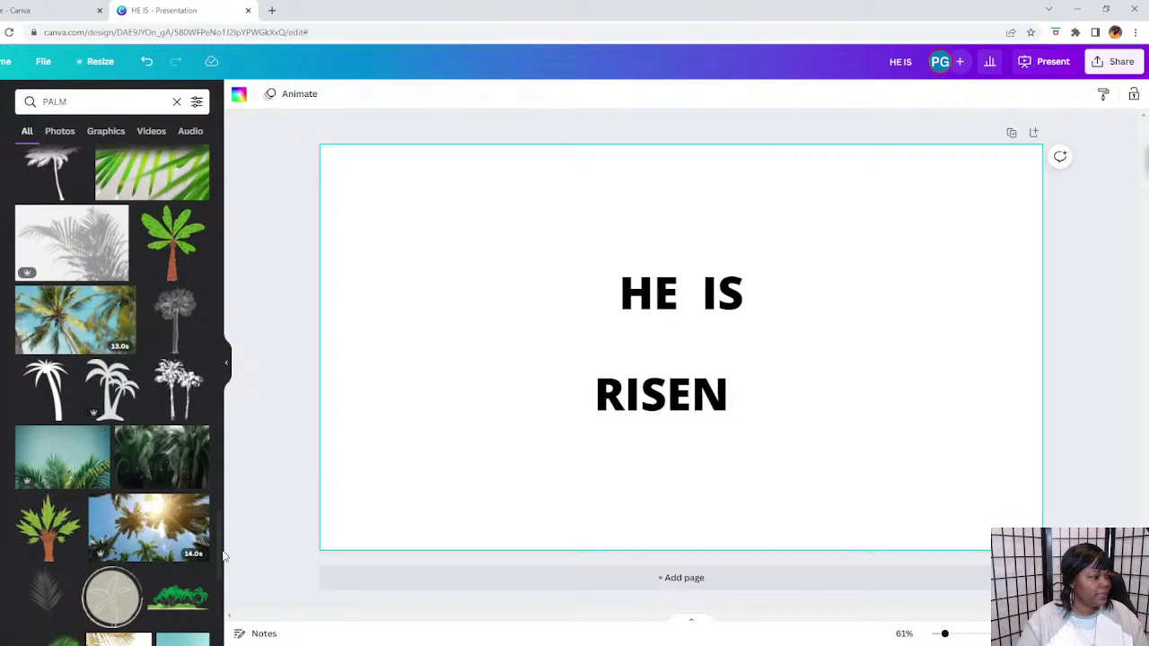
left_click_drag(220, 538, 227, 160)
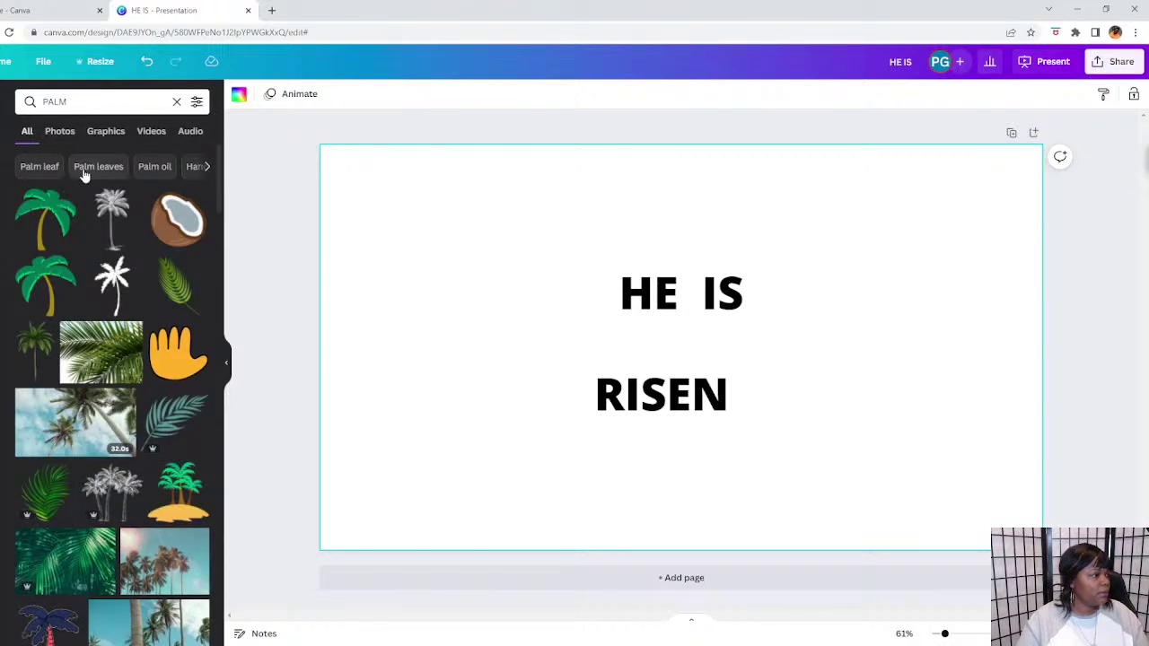
Narrow the search to "Palm leaves", insert the teal-green palm leaf, and enlarge it in the page's lower-left corner, extending past the edges.
left_click(85, 167)
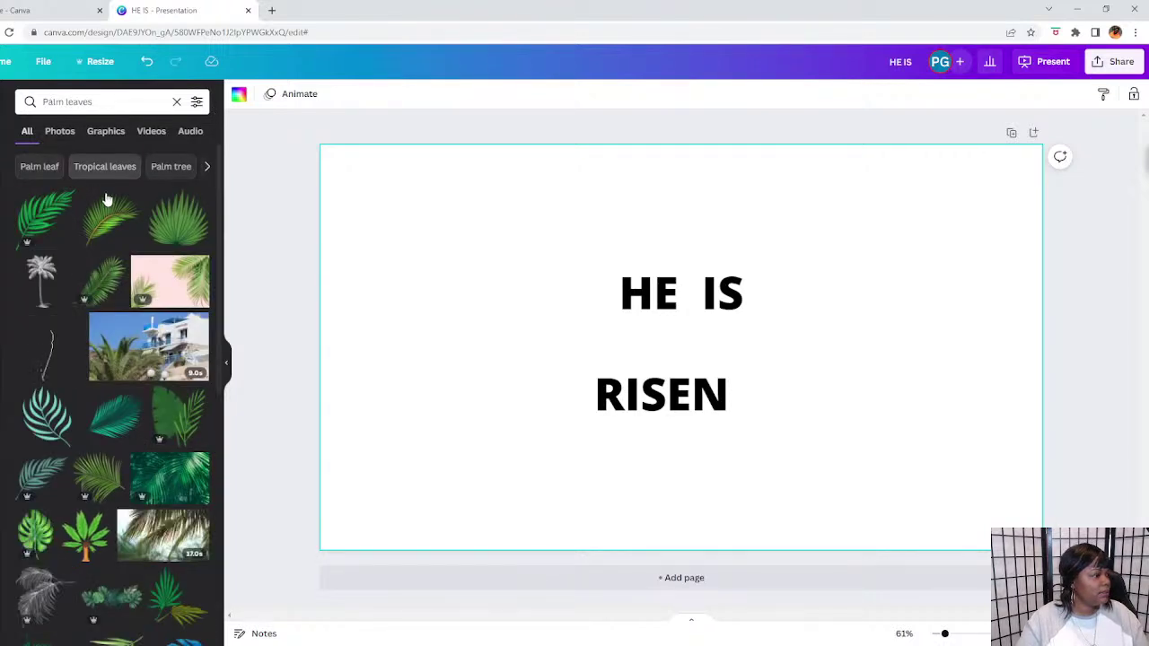
left_click(114, 415)
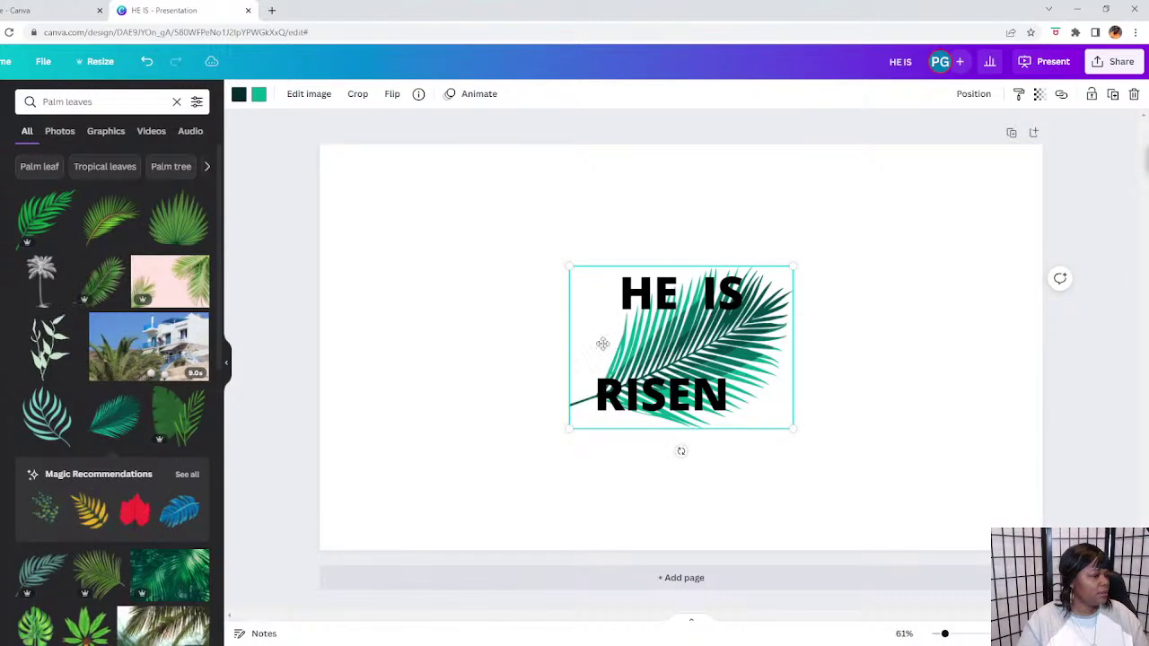
left_click_drag(603, 343, 340, 500)
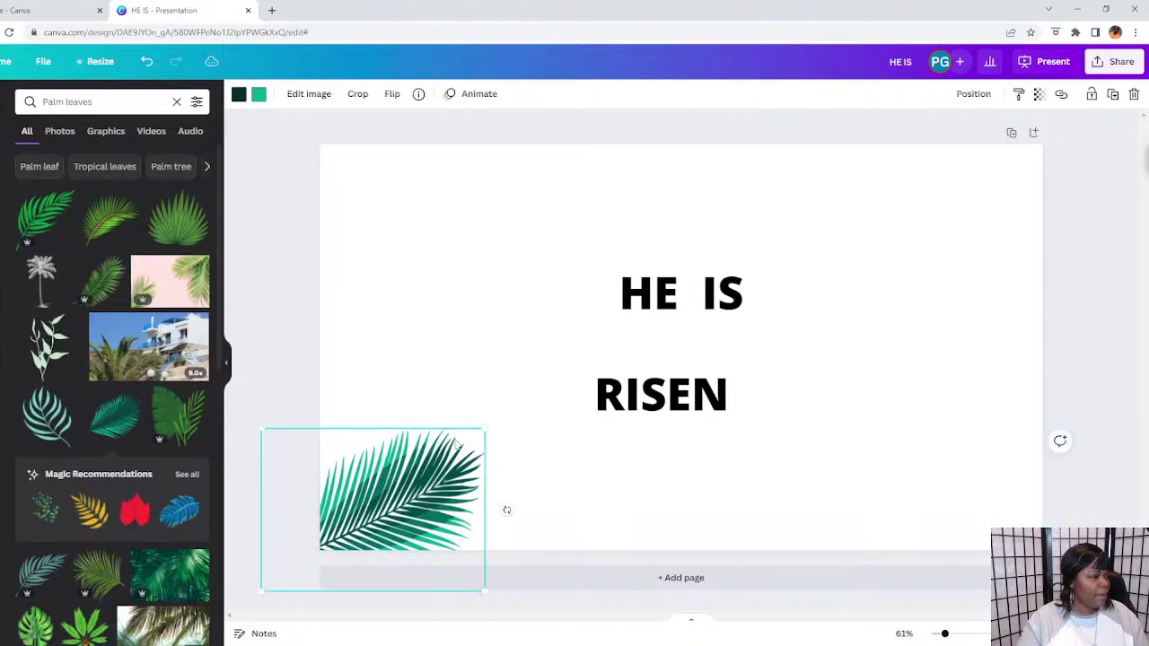
left_click_drag(485, 434, 511, 353)
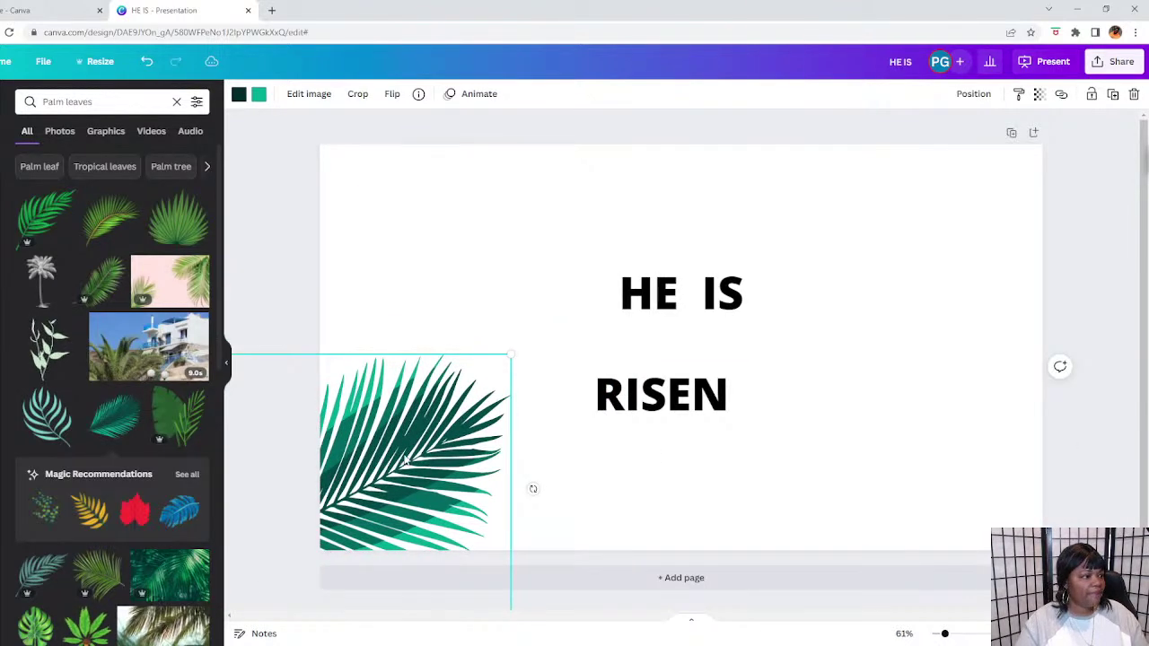
left_click(187, 585)
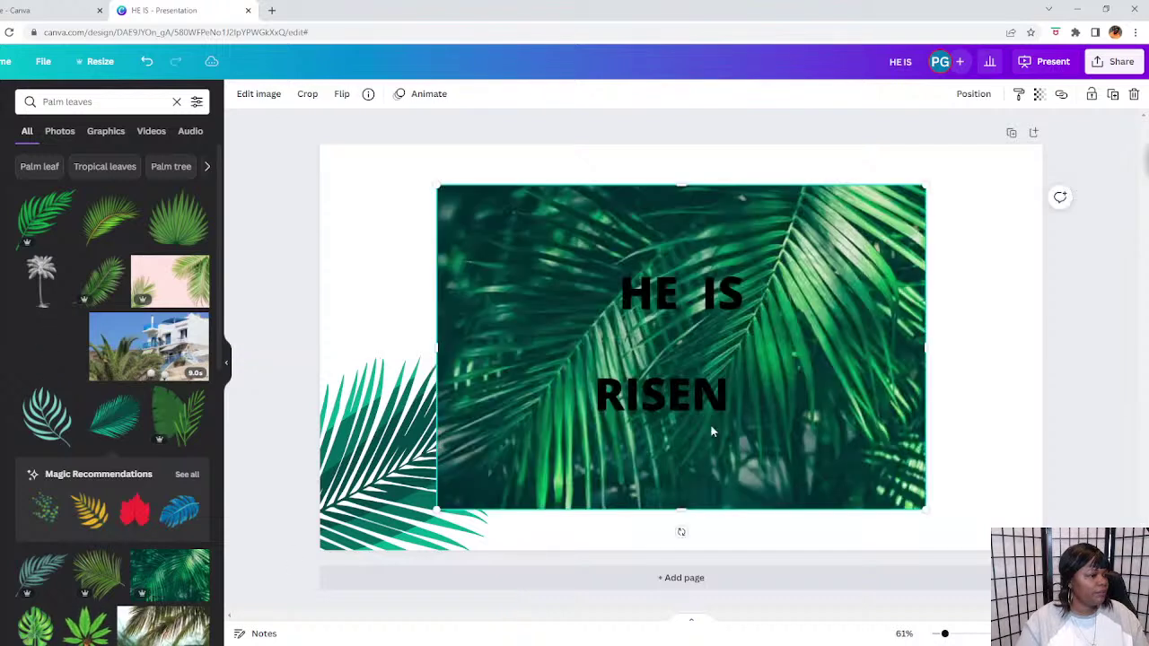
right_click(803, 405)
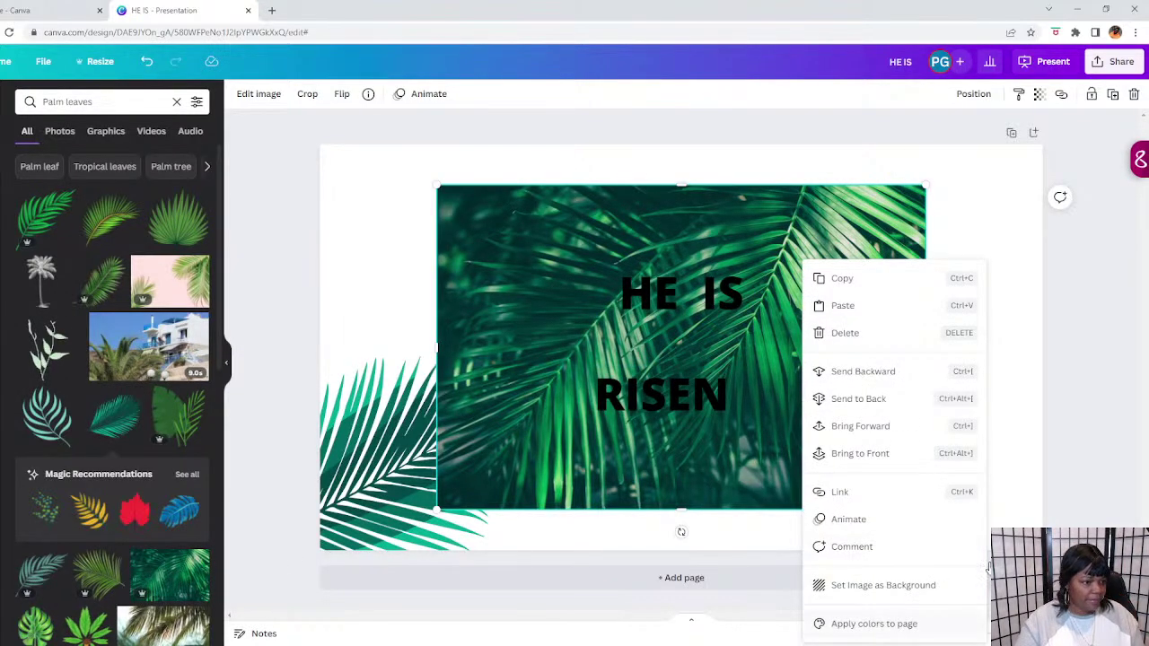
left_click(1134, 94)
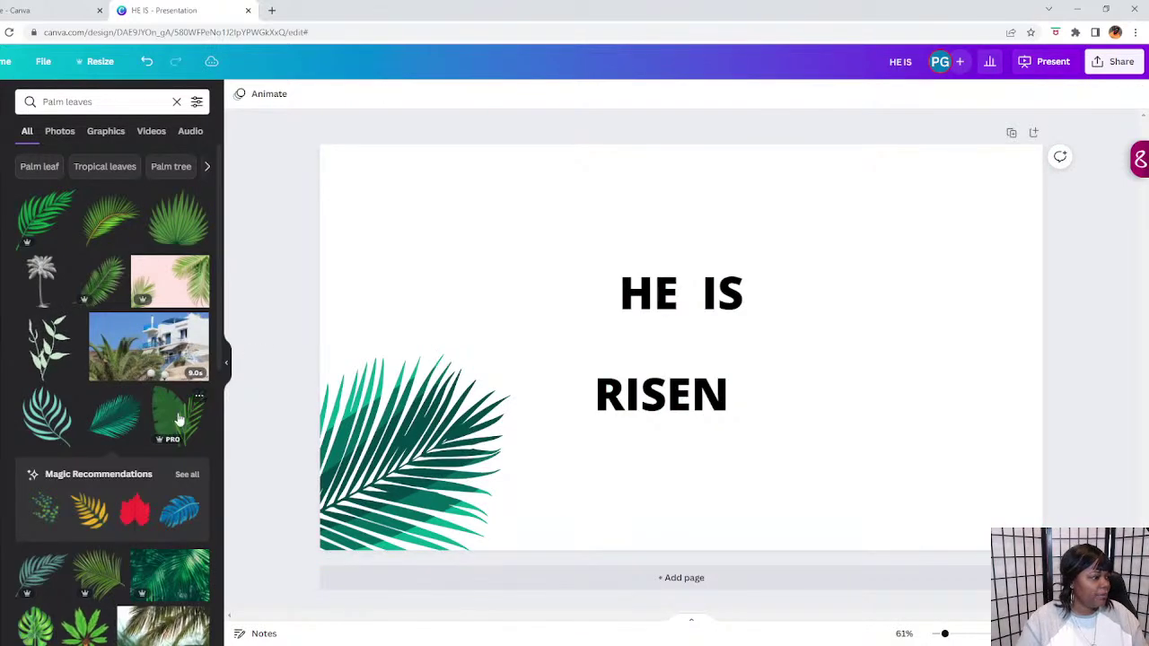
Insert the layered green palm frond graphic, enlarge it and place it in the page's upper-left corner, extending past the edges.
scroll(135, 575, "down", 2)
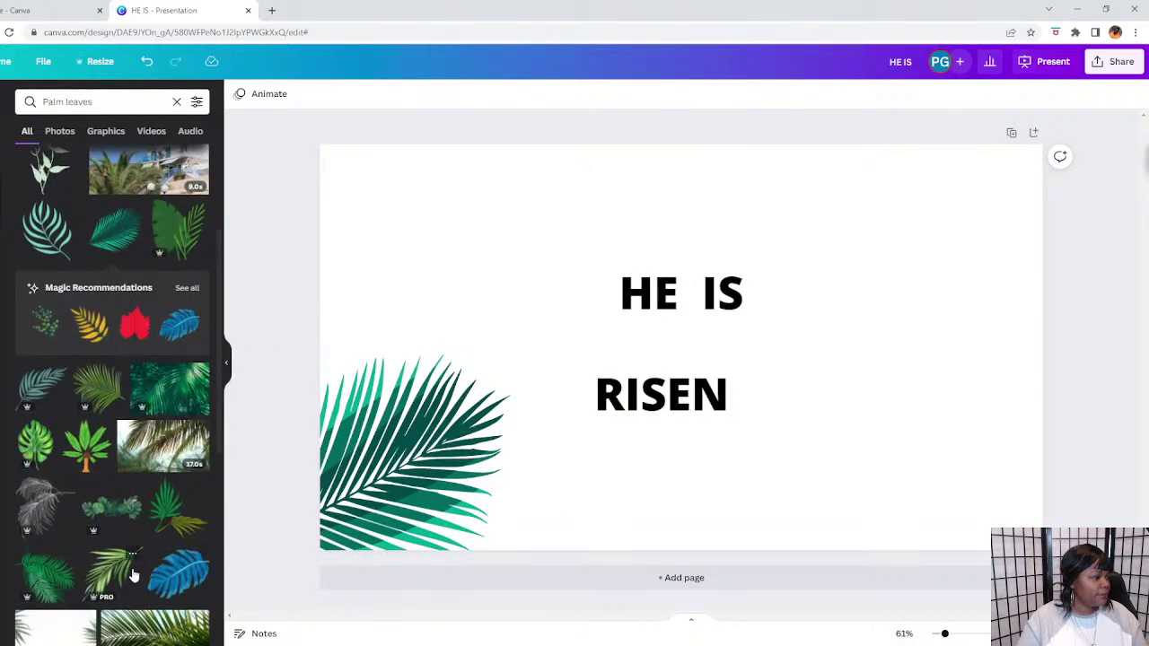
left_click(126, 572)
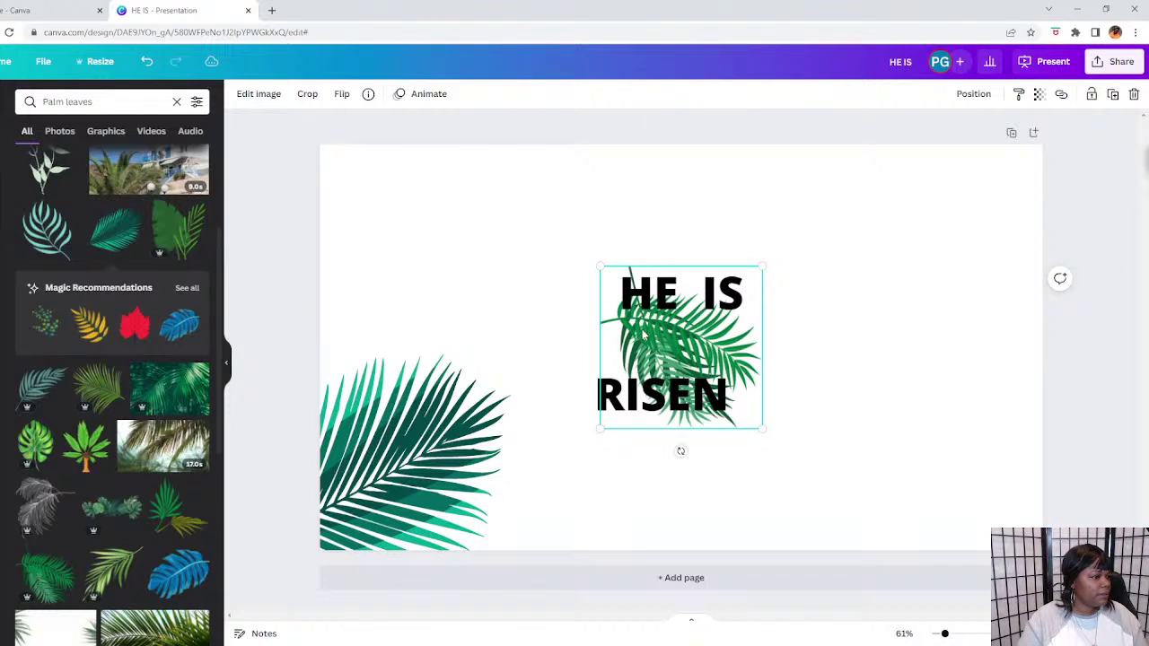
left_click_drag(643, 336, 307, 192)
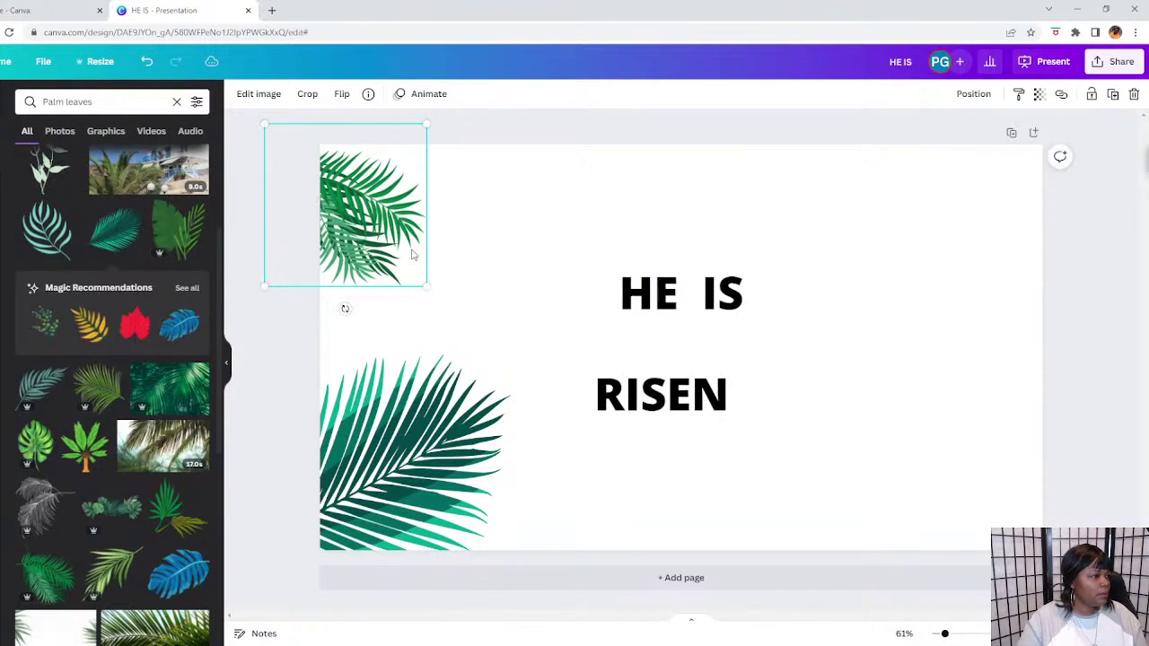
left_click_drag(427, 286, 490, 349)
left_click_drag(451, 187, 430, 153)
Try the fan-shaped green palm leaf from the search results on the page and delete it again.
scroll(121, 511, "down", 4)
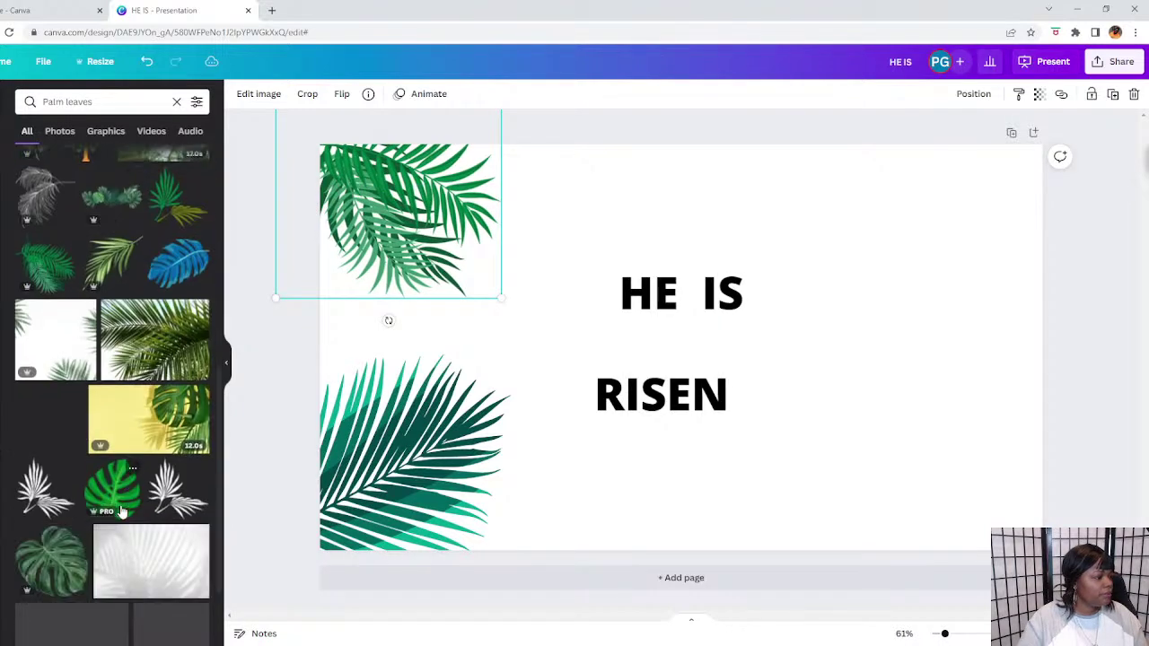
scroll(121, 512, "down", 4)
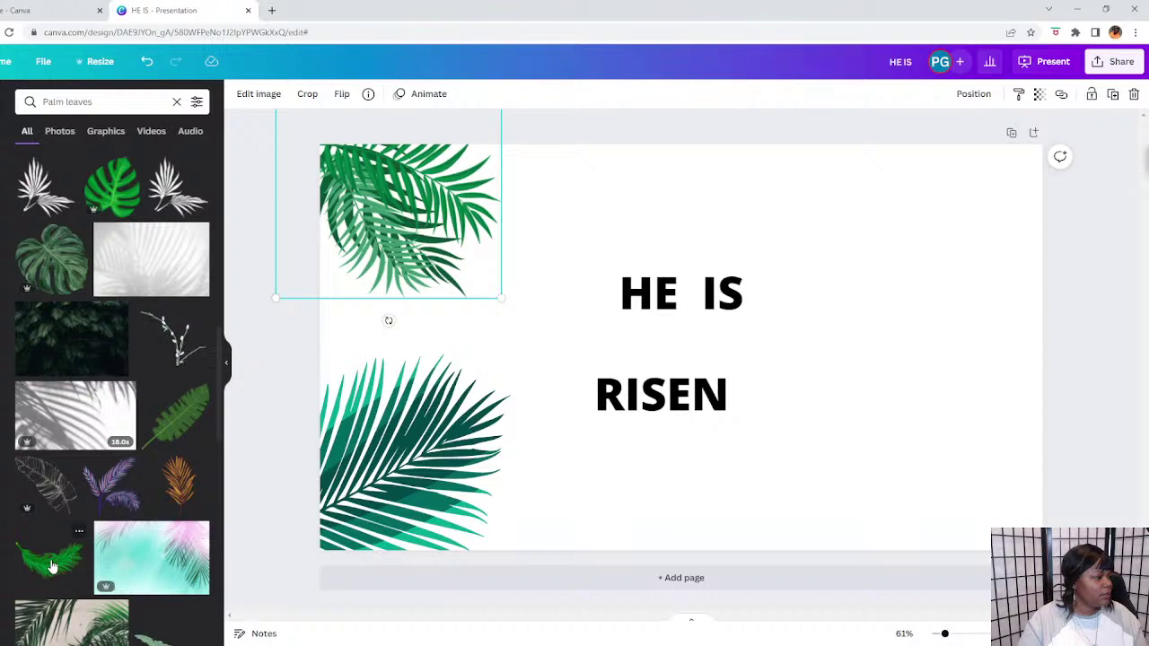
scroll(120, 294, "up", 10)
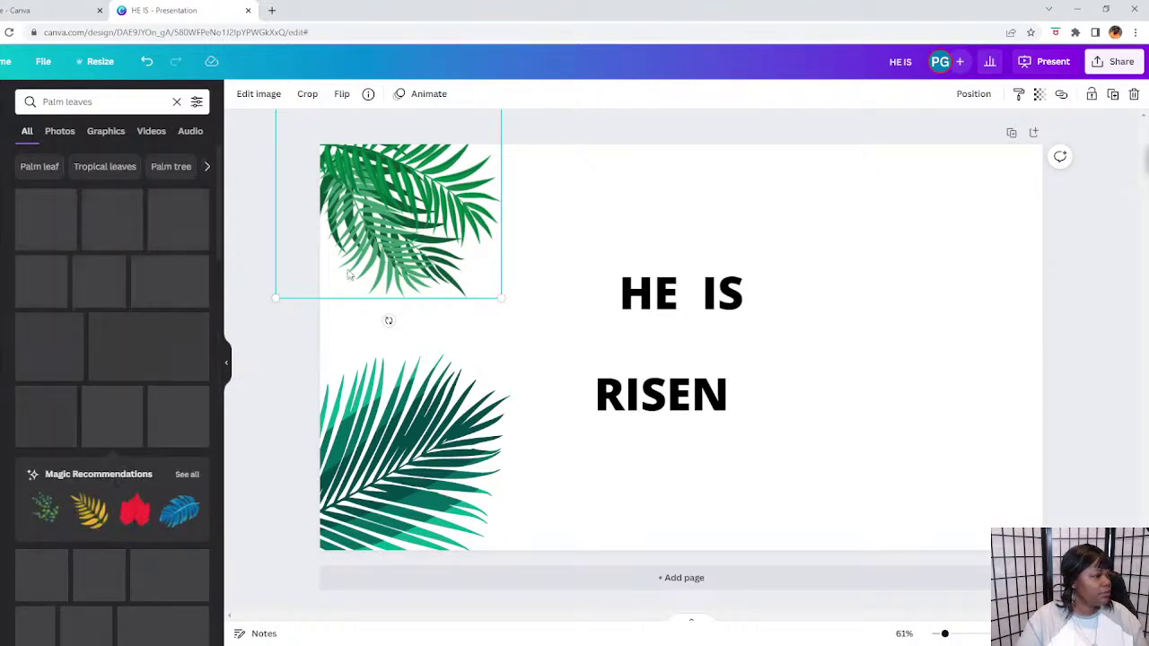
left_click(182, 229)
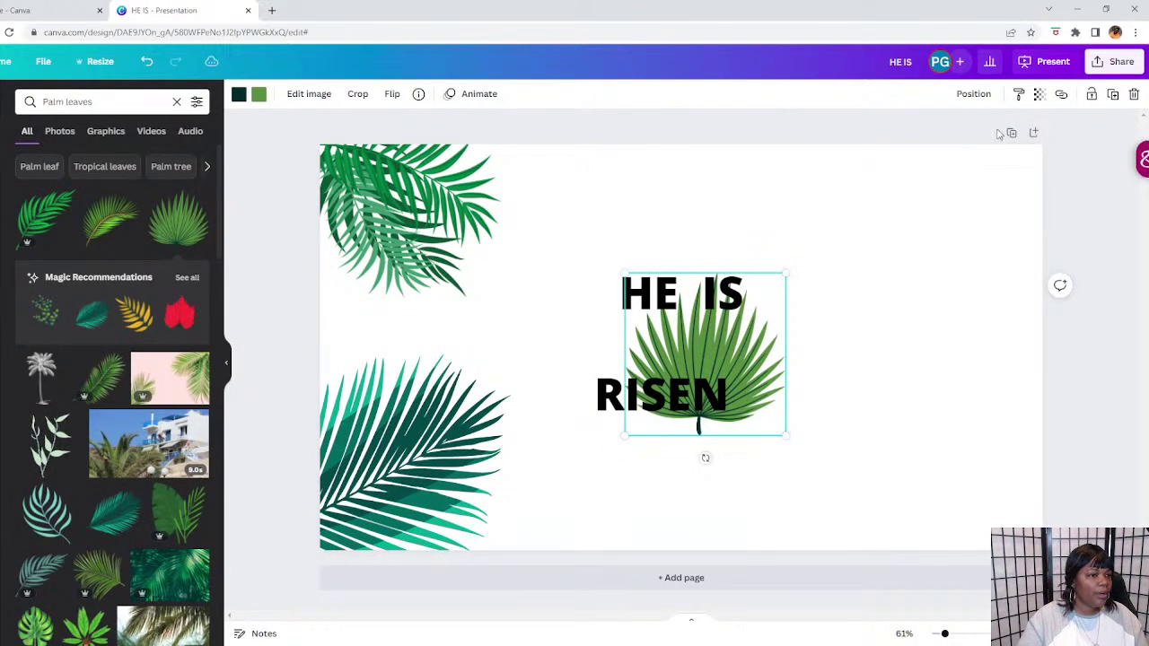
left_click(1135, 95)
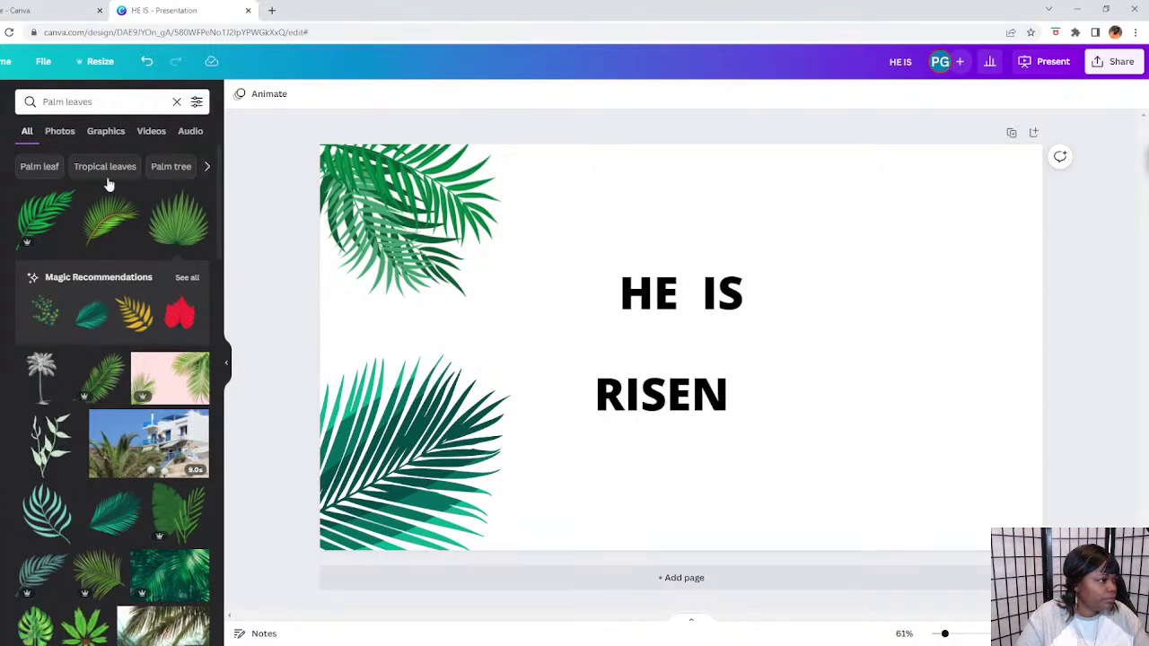
Switch the element search to "Palm leaf" and delete the teal-green palm leaf from the page's lower-left corner.
left_click(40, 170)
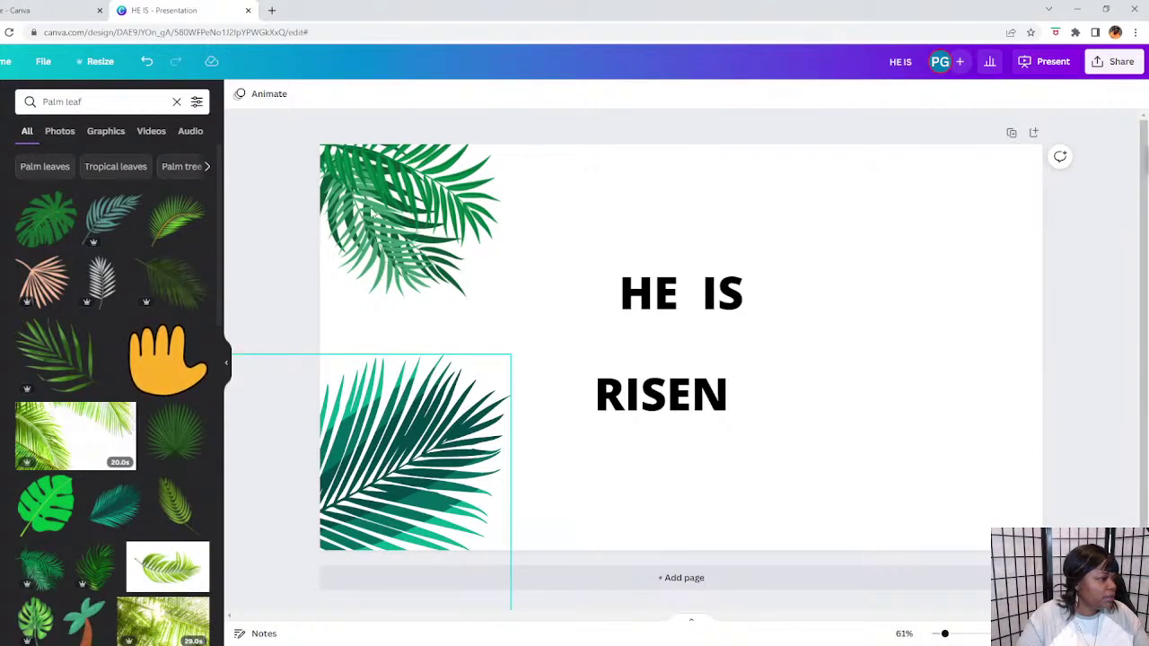
left_click(417, 446)
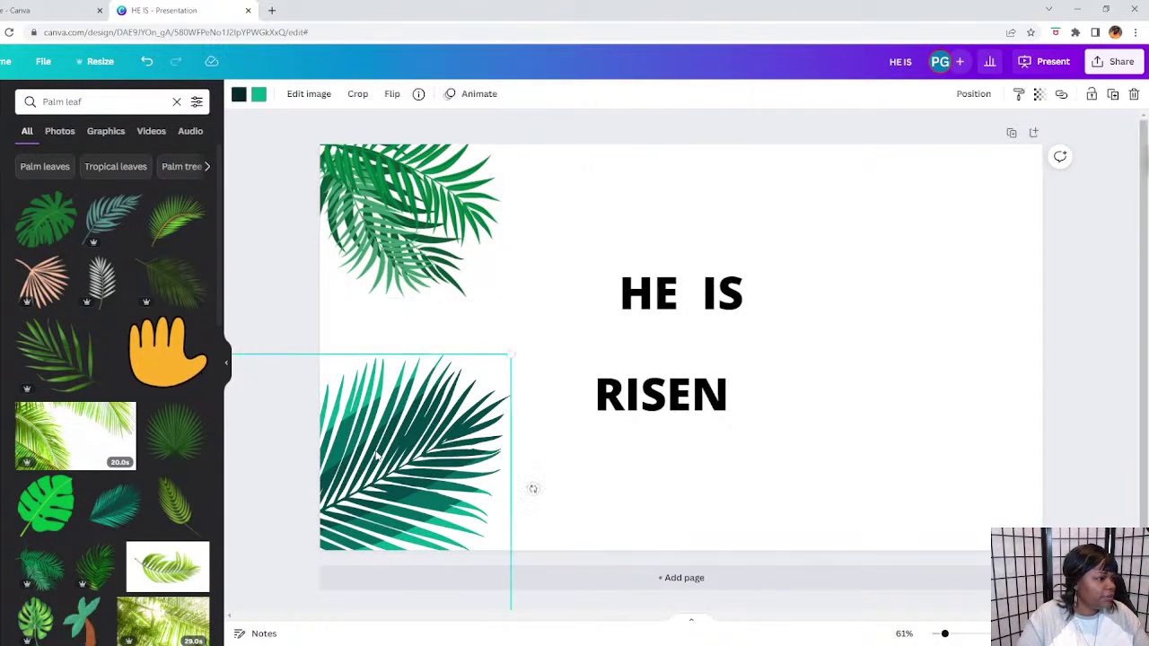
left_click(1134, 93)
Duplicate the upper-left palm fronds, move a copy lower along the page's left edge and flip it vertically.
left_click(411, 230)
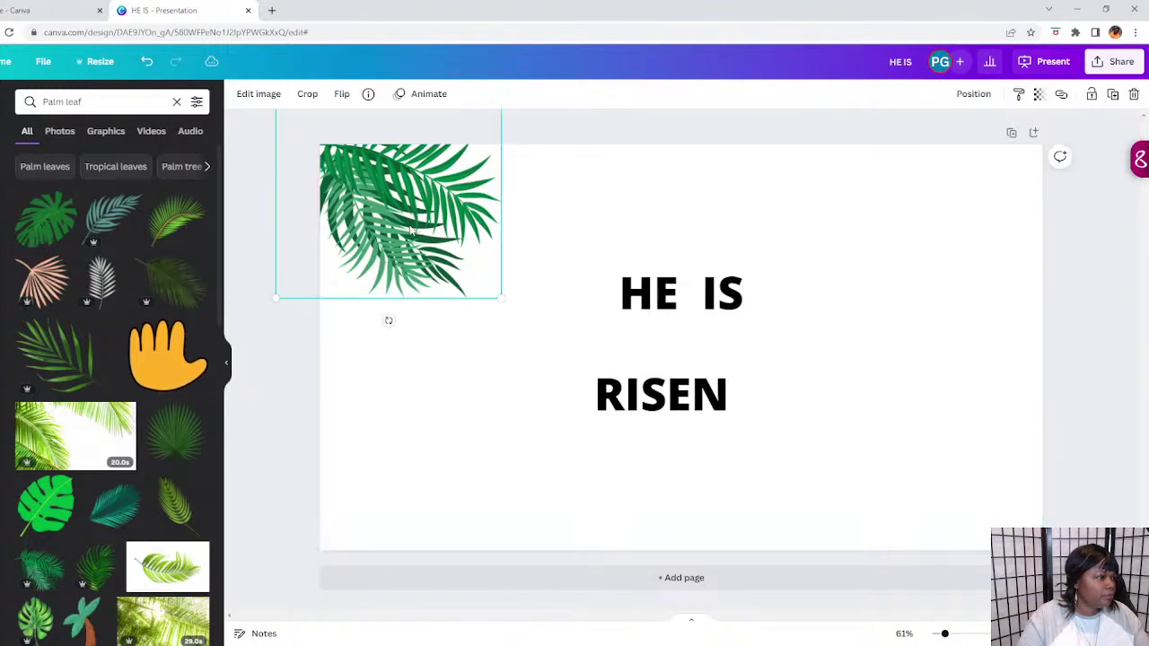
left_click(1111, 93)
left_click_drag(445, 218, 381, 395)
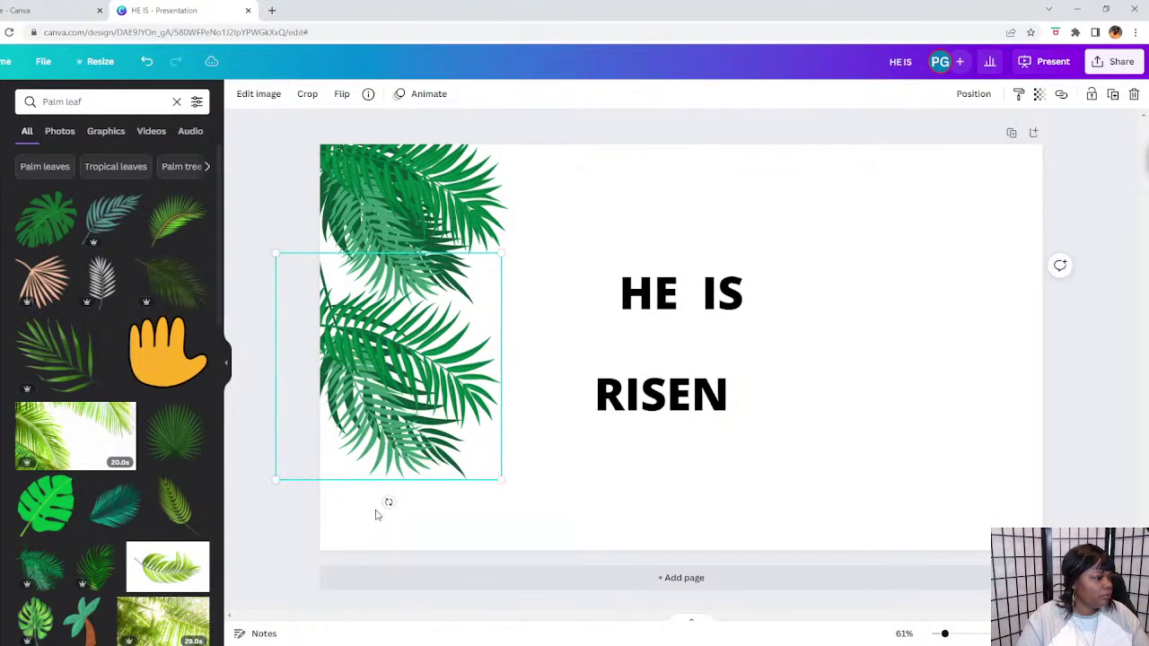
left_click(342, 95)
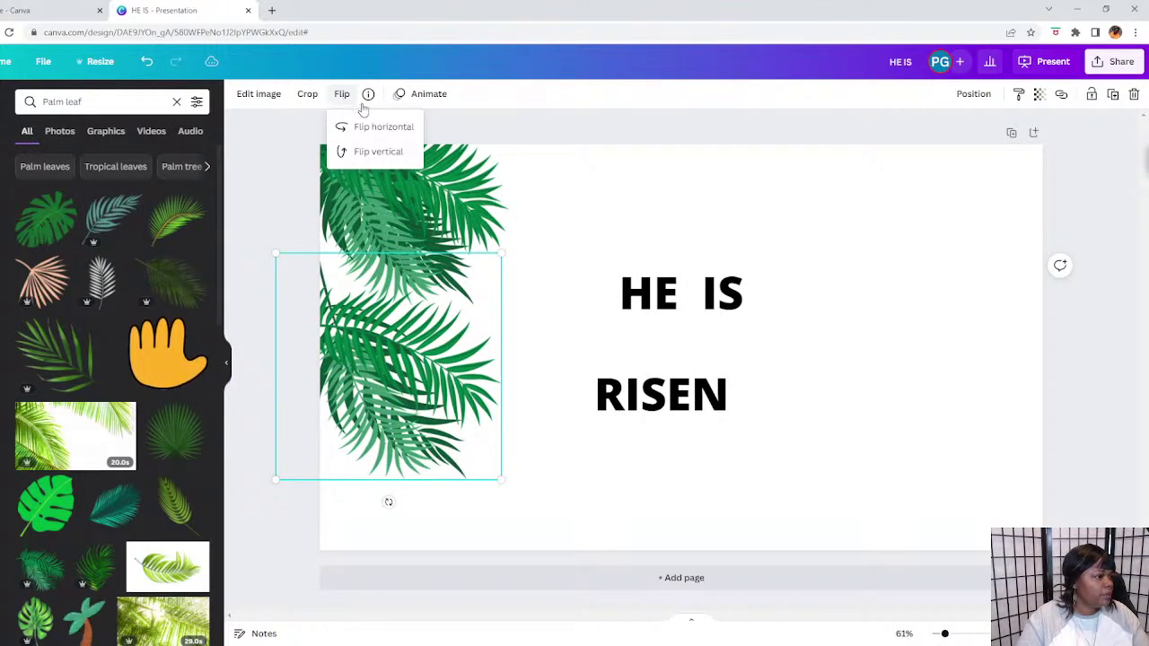
left_click(377, 152)
Place the flipped fronds partly past the page's left edge and move the extra upright copy along the top edge beside the corner.
left_click_drag(376, 380, 331, 349)
left_click_drag(494, 206, 604, 141)
left_click_drag(386, 340, 386, 382)
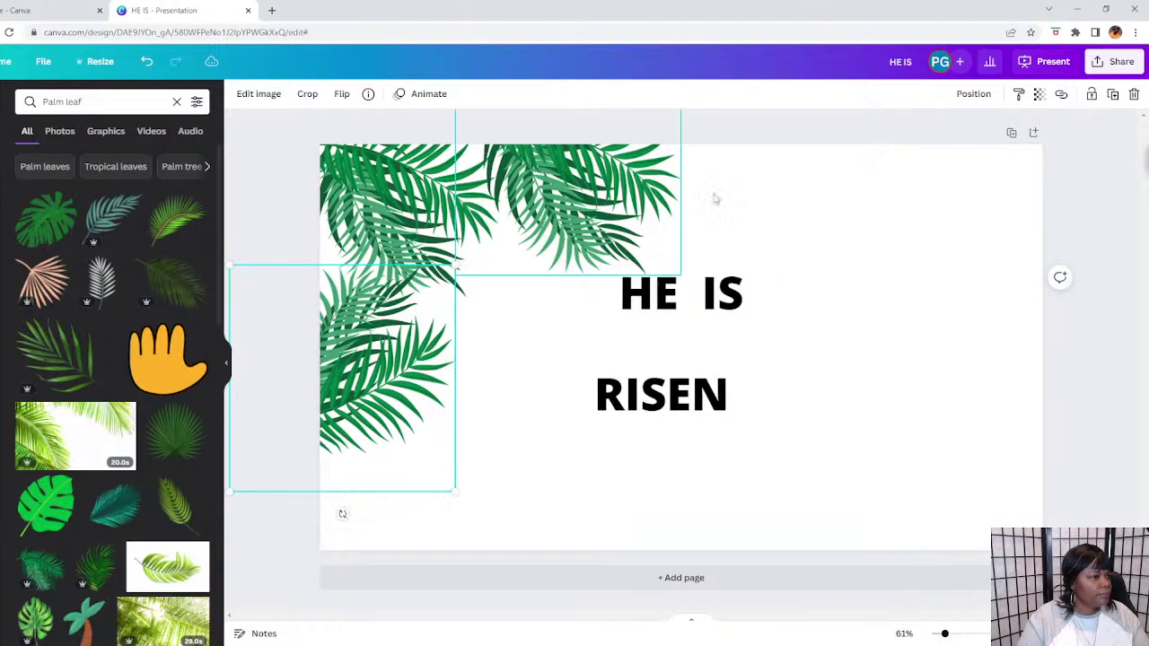
Duplicate the vertically flipped fronds, placing one copy along the bottom edge and another in the lower-right part of the page.
left_click(1111, 95)
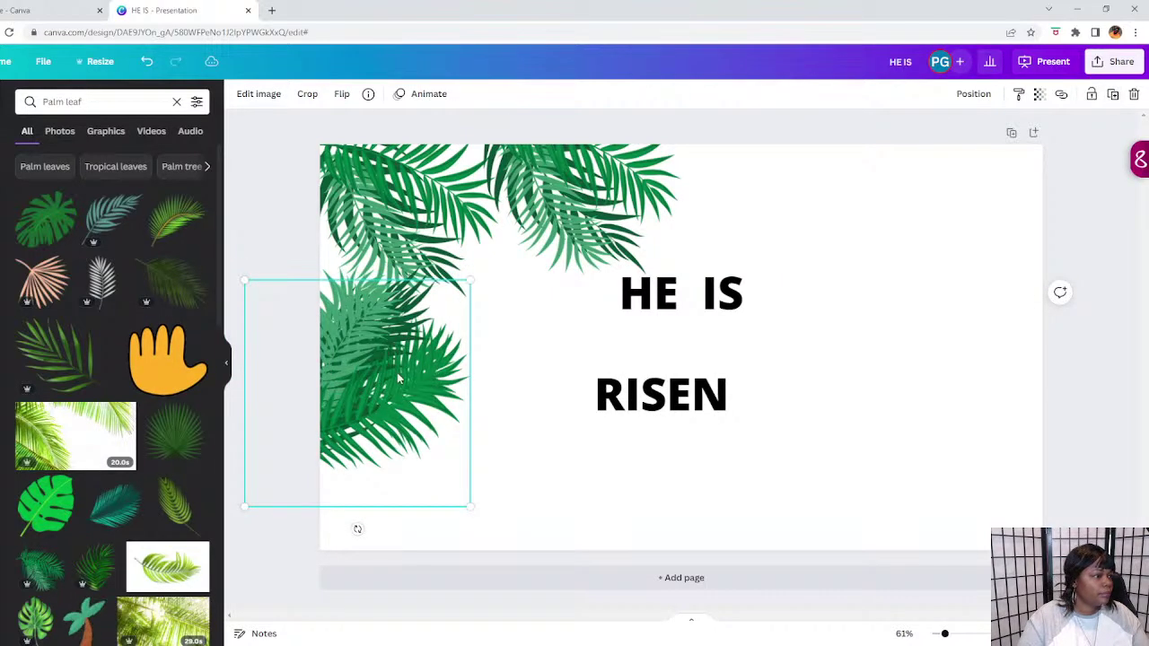
left_click_drag(400, 377, 556, 501)
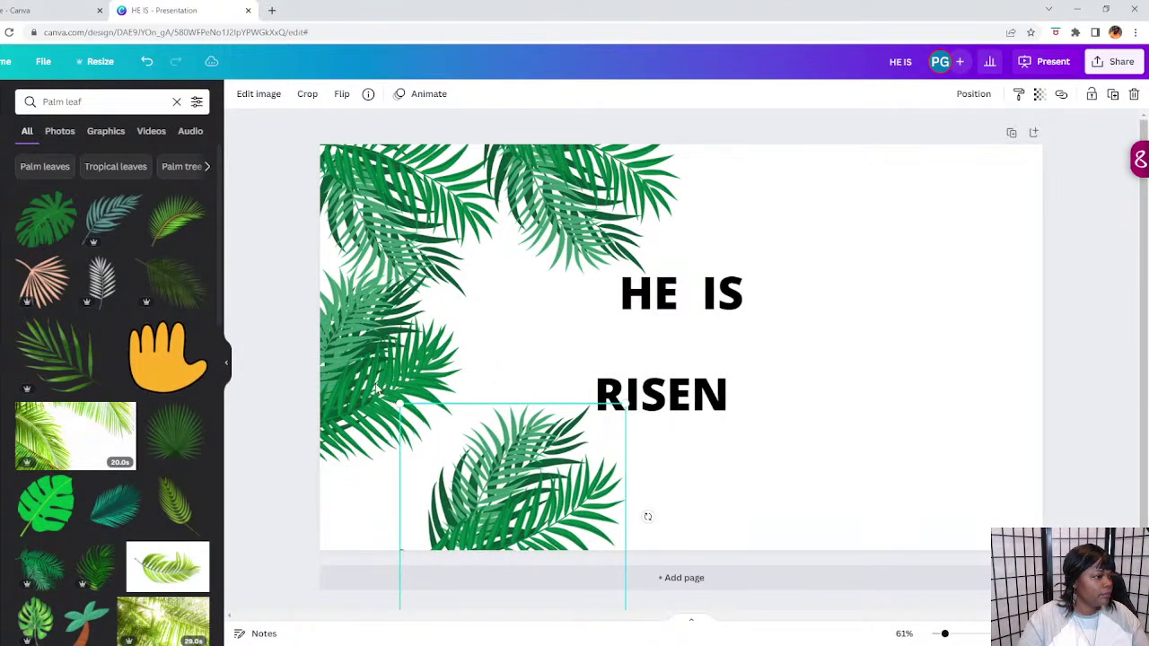
left_click(377, 388)
key("ctrl+d")
left_click_drag(377, 387, 869, 483)
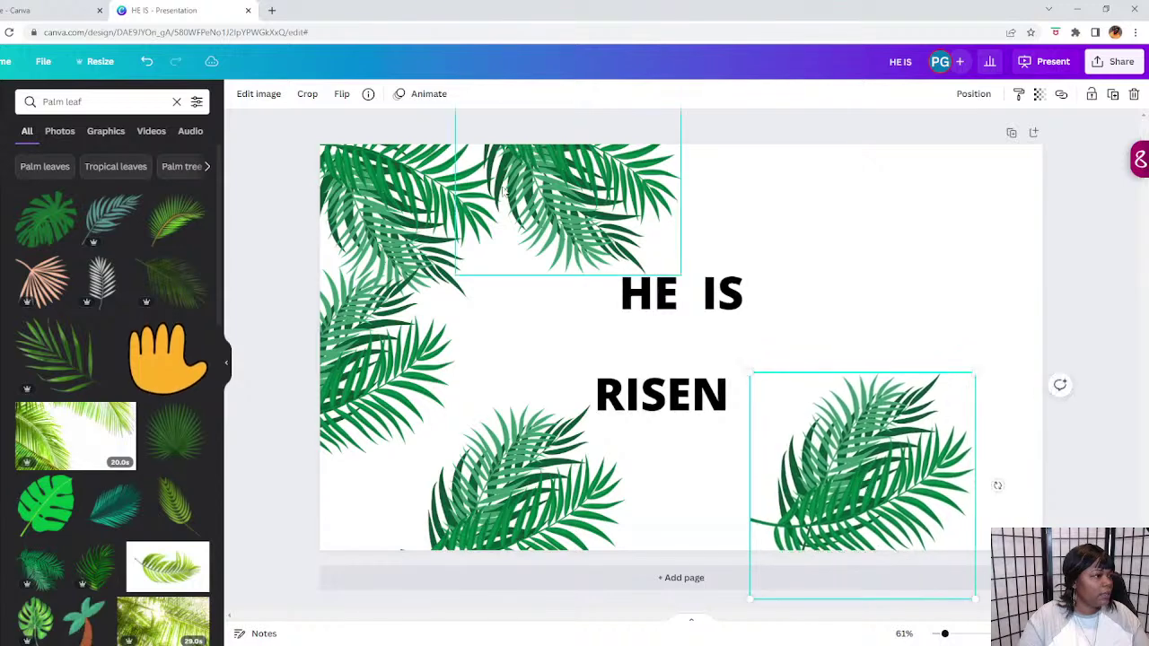
Flip the lower-right fronds horizontally and position them in the page's lower-right corner, extending past the edges.
left_click(343, 94)
left_click(375, 150)
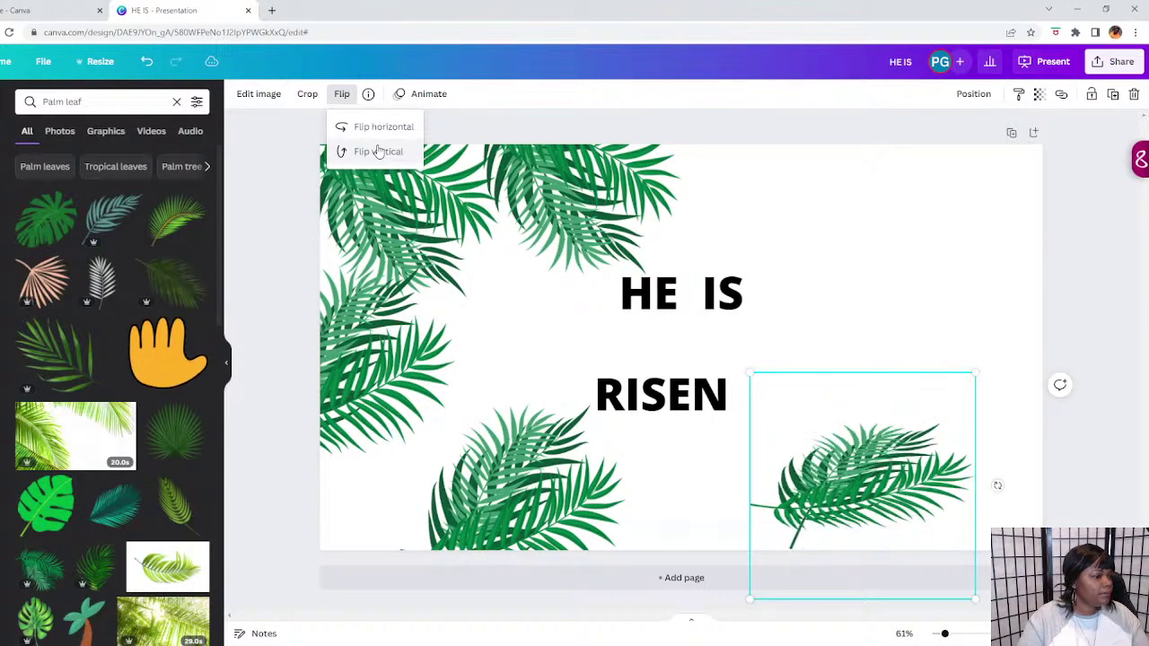
left_click(379, 126)
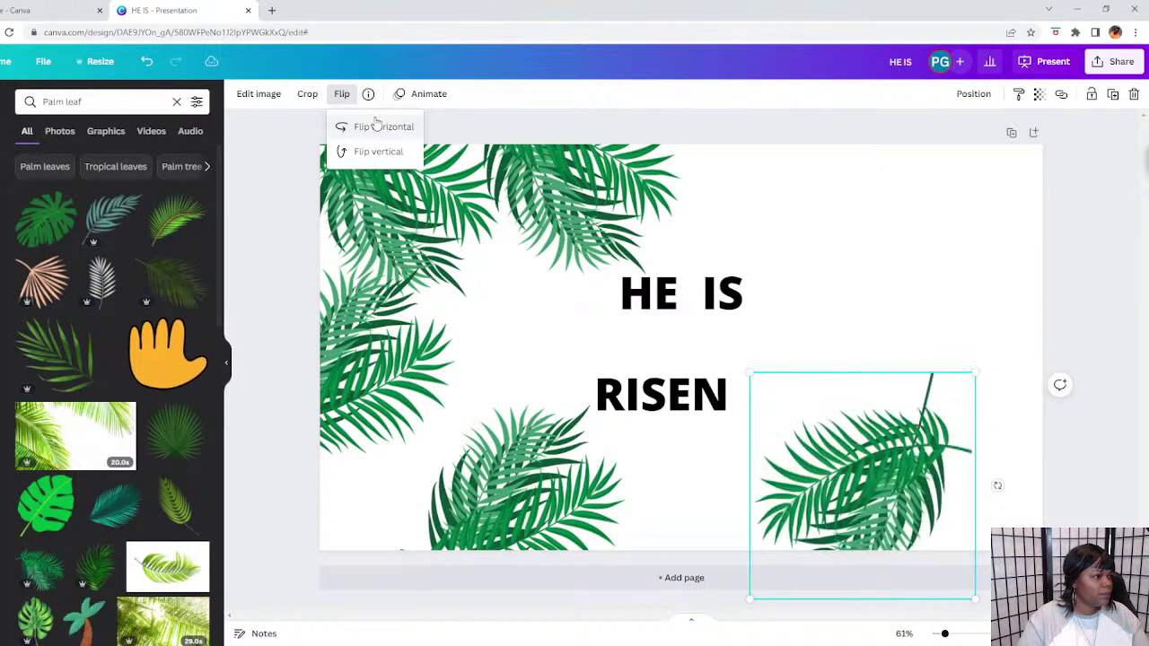
left_click(377, 153)
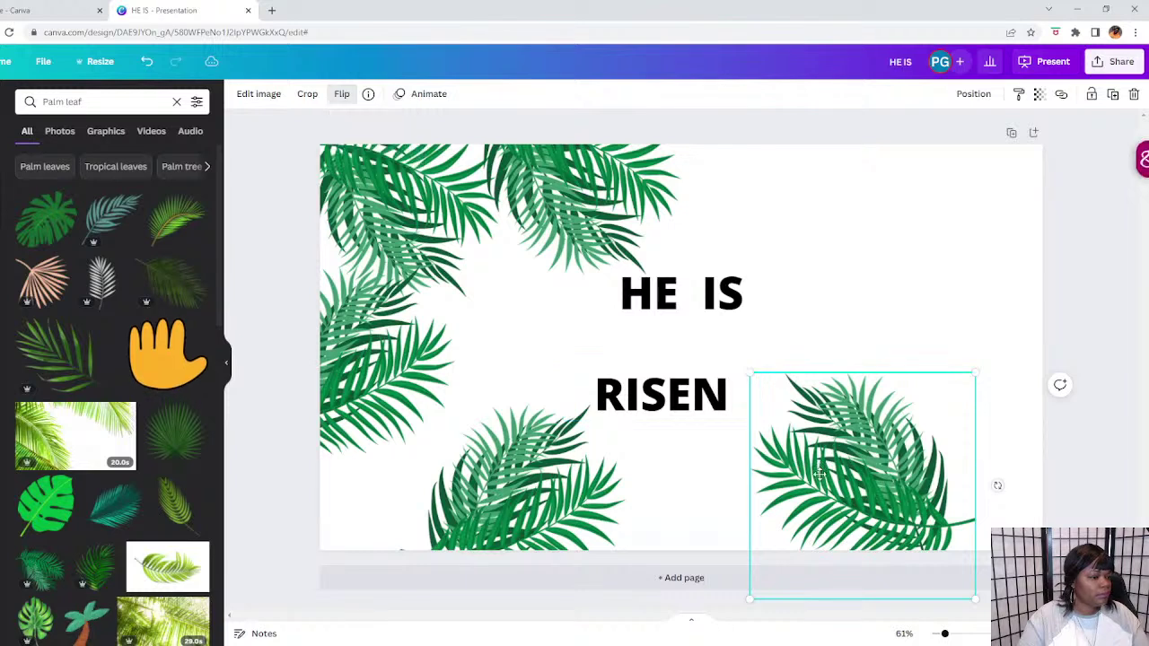
left_click_drag(839, 436, 949, 458)
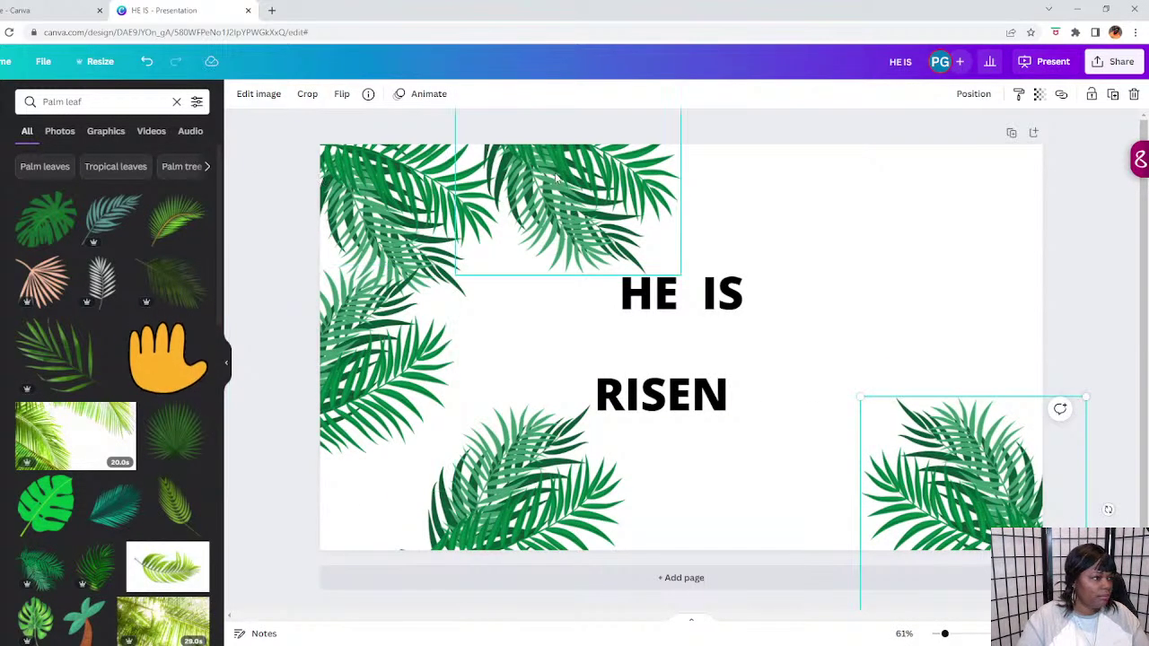
Spread out the top-edge and left-edge fronds, and place a duplicate of the top-edge fronds in the page's upper-right corner.
left_click_drag(556, 184, 725, 191)
left_click_drag(369, 384, 395, 427)
left_click(734, 215)
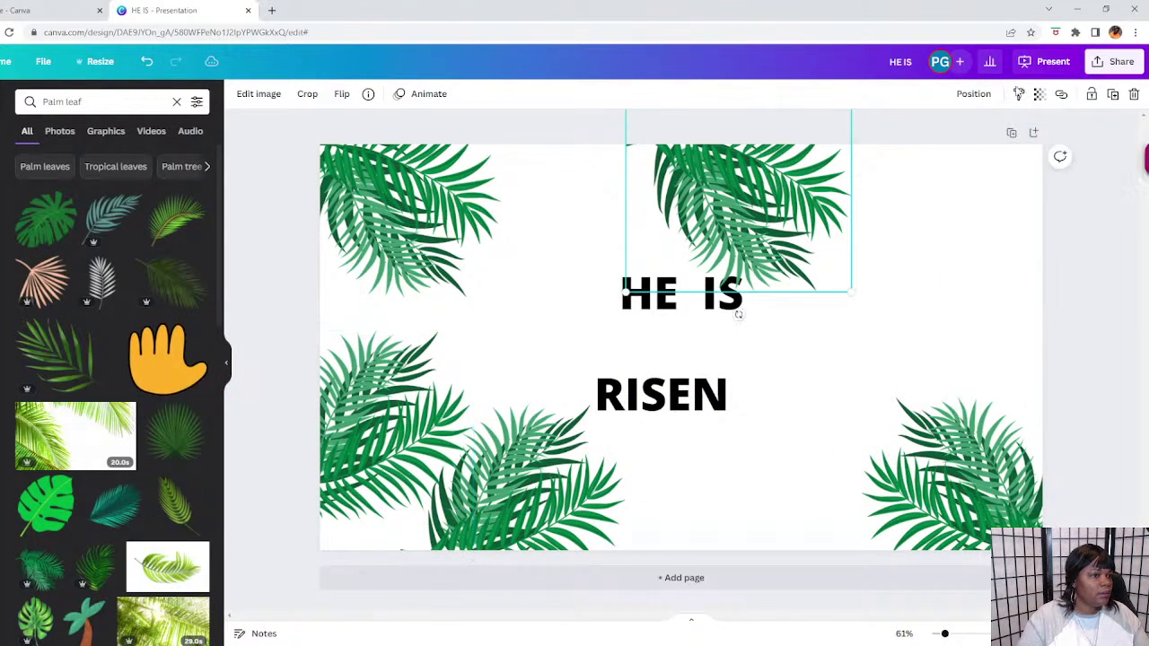
left_click(1112, 94)
left_click_drag(766, 211, 971, 226)
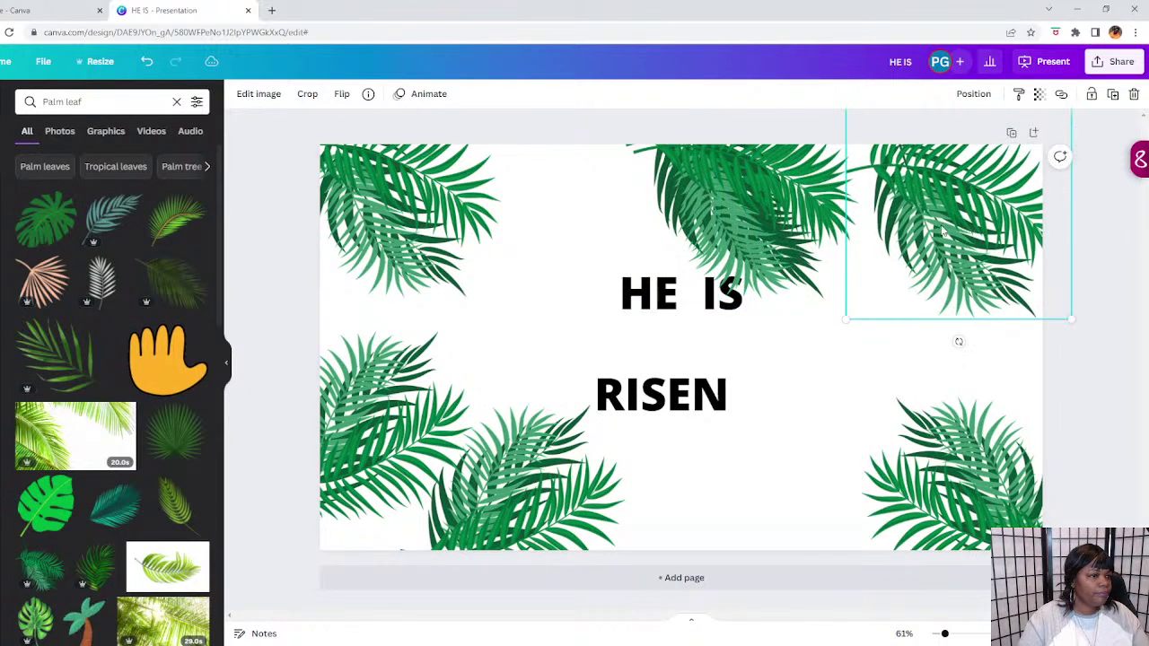
Flip the upper-right fronds horizontally and adjust their position in the corner.
left_click(340, 97)
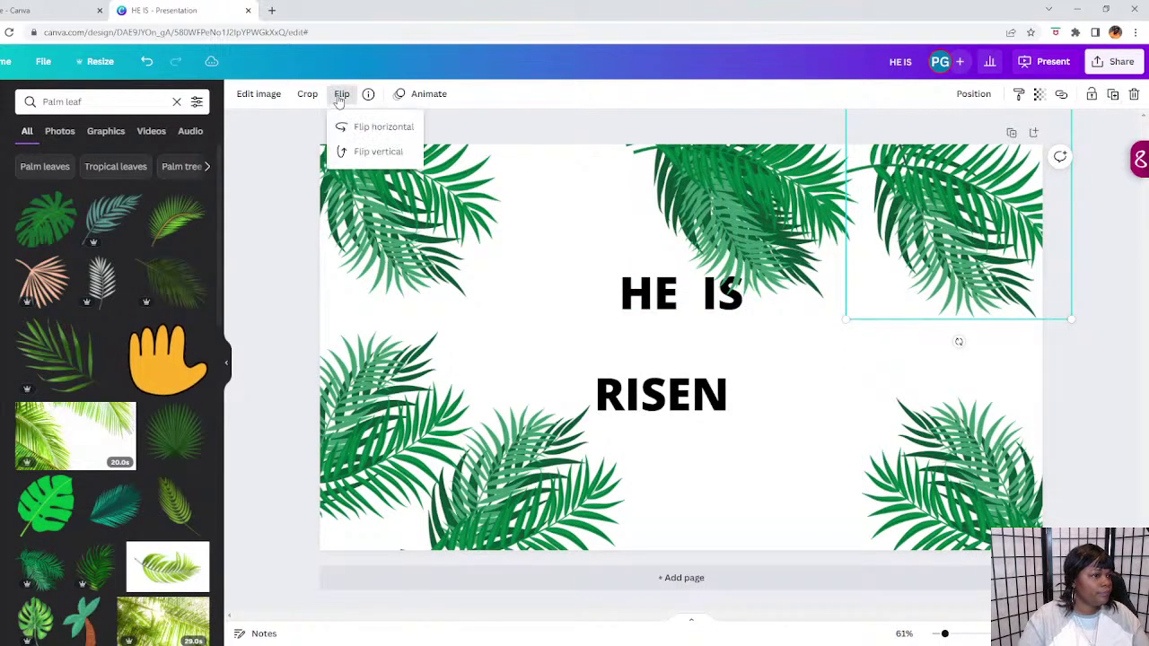
left_click(342, 153)
left_click(375, 129)
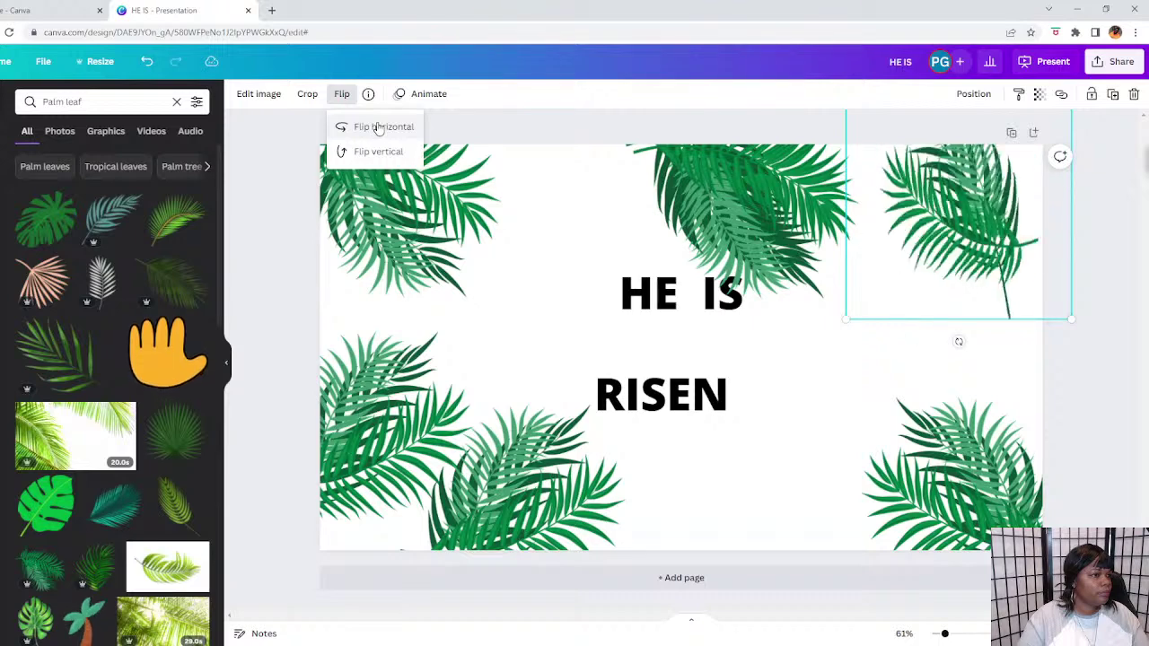
left_click(381, 153)
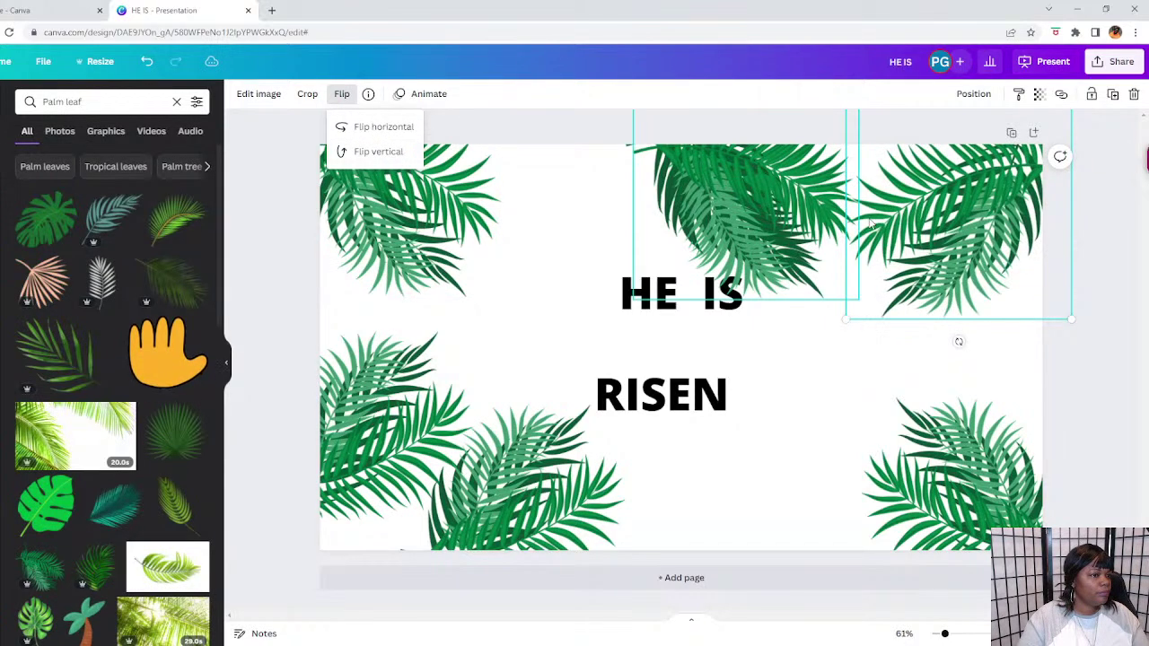
left_click_drag(935, 228, 969, 223)
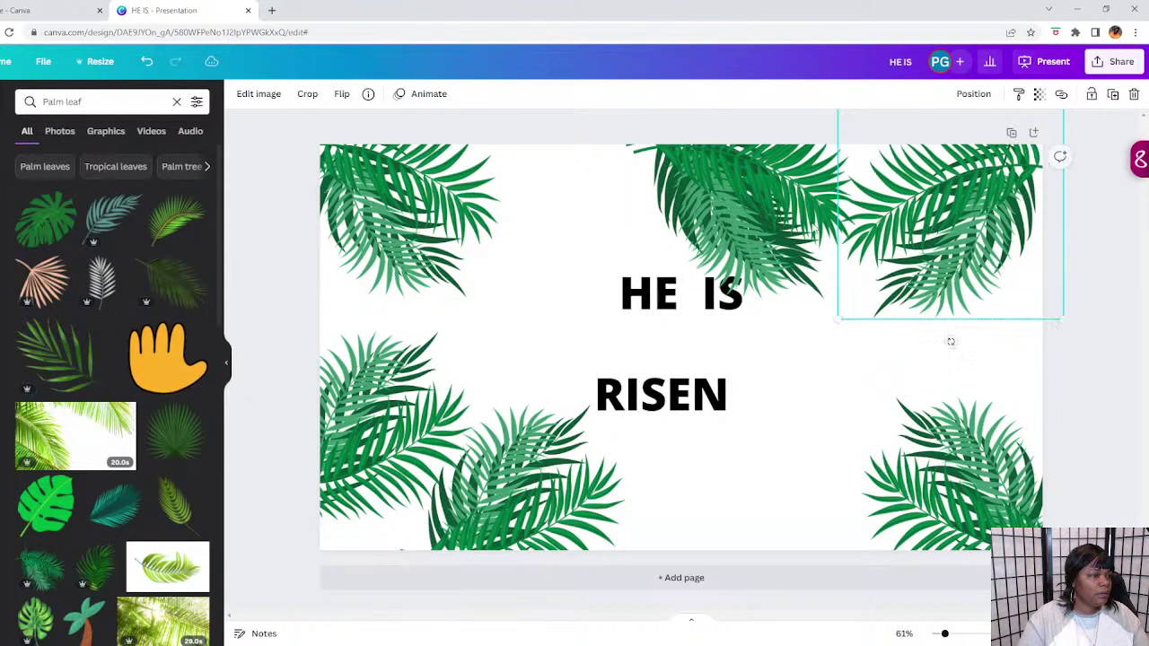
Move one of the overlapping top-edge fronds beside the upper-left pair and flip the remaining one above the heading horizontally.
left_click_drag(737, 201, 704, 195)
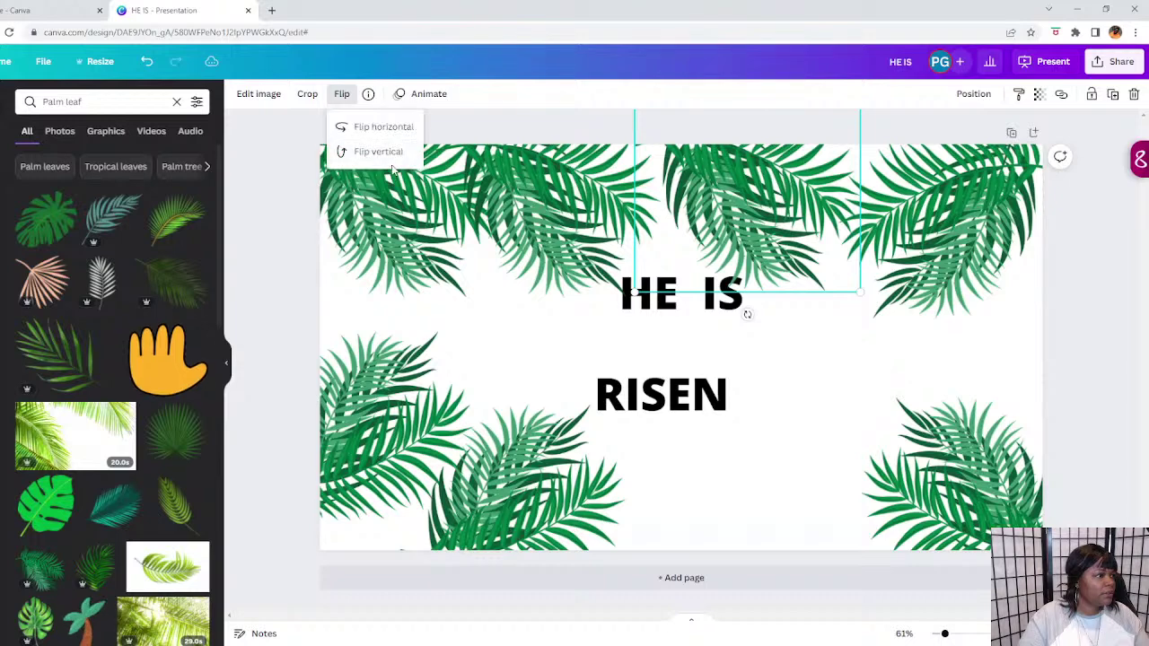
left_click(385, 129)
left_click(385, 128)
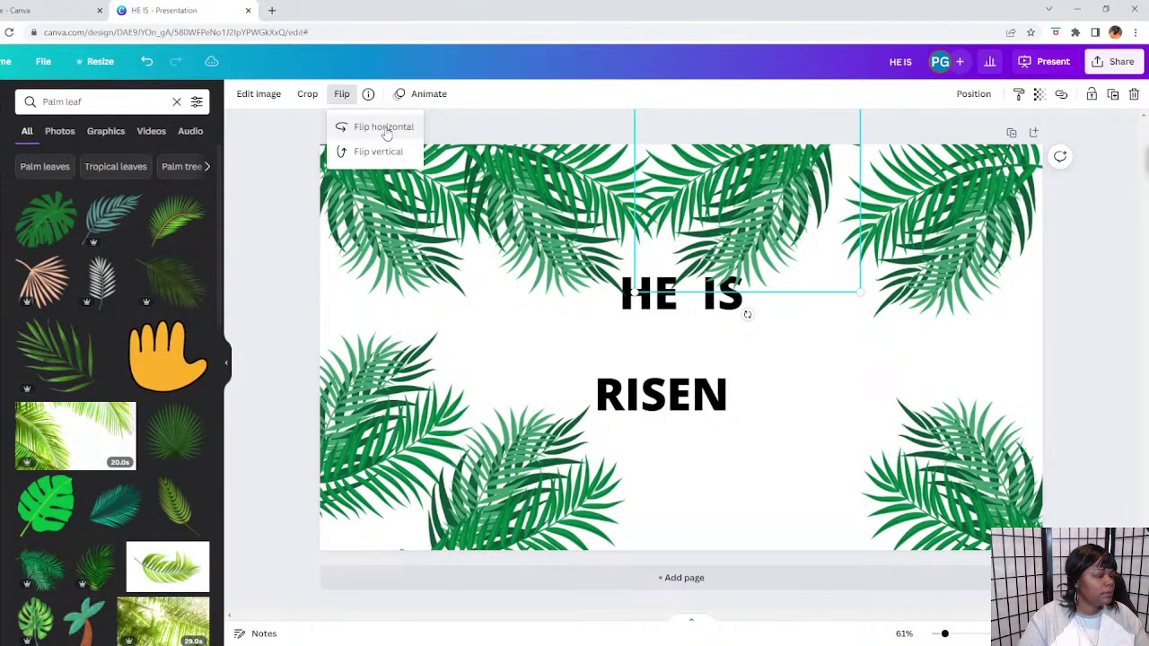
Duplicate the flipped top-edge fronds, flip the copy vertically and place it on the bottom edge beside the lower-right fronds.
left_click(1111, 93)
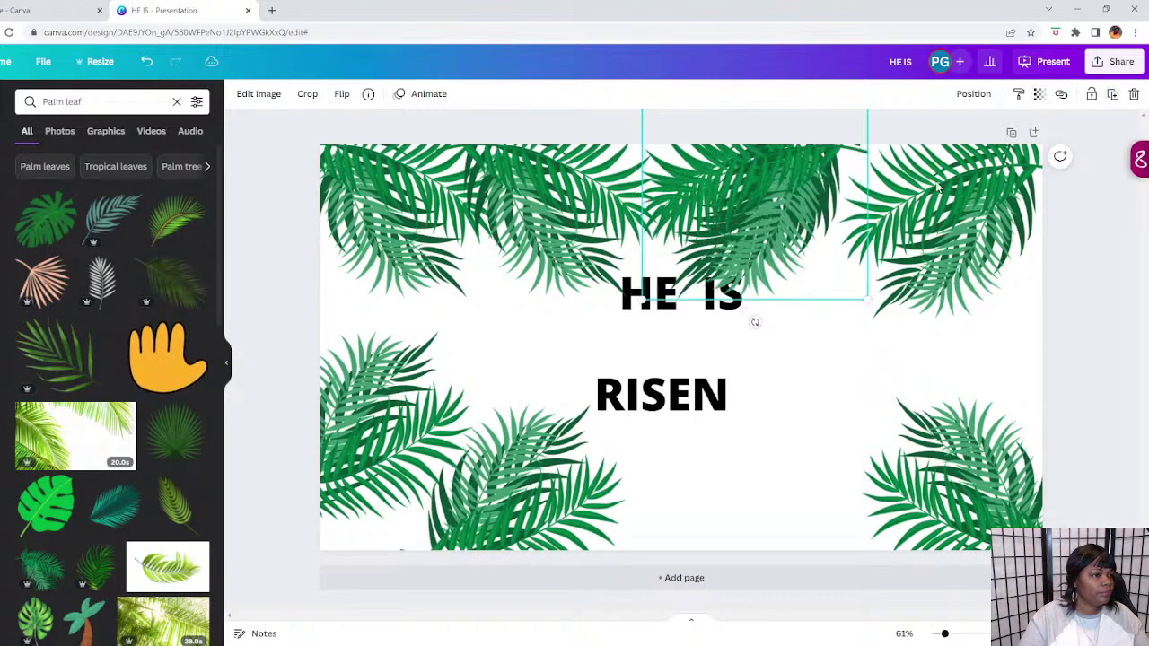
left_click_drag(773, 272, 732, 542)
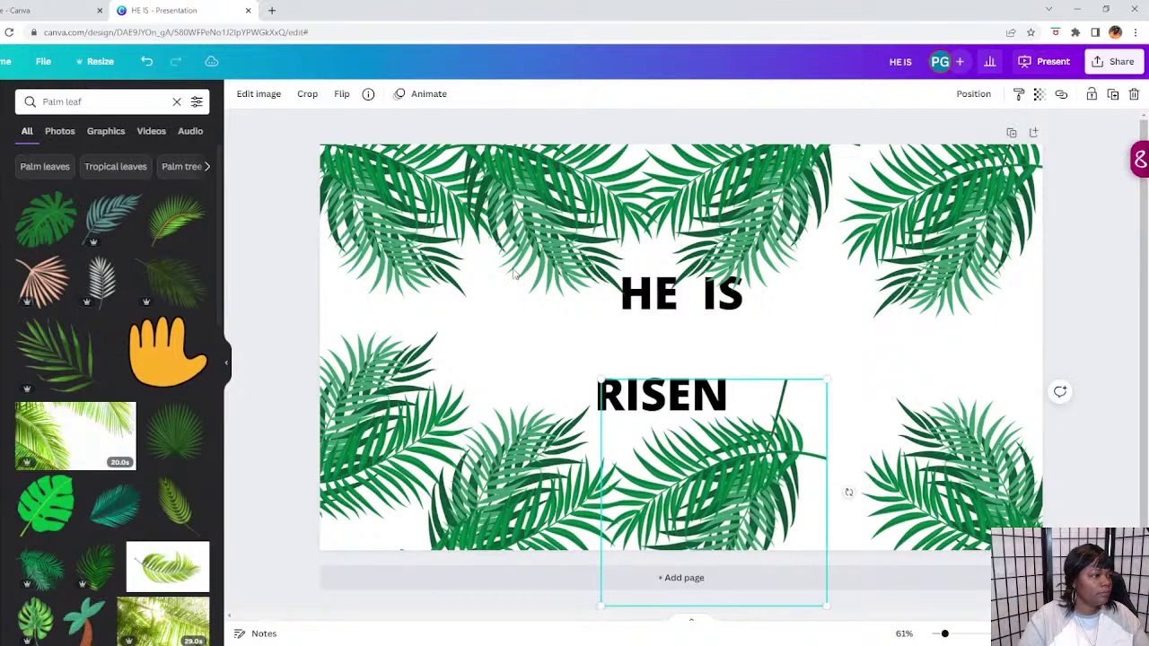
left_click(342, 94)
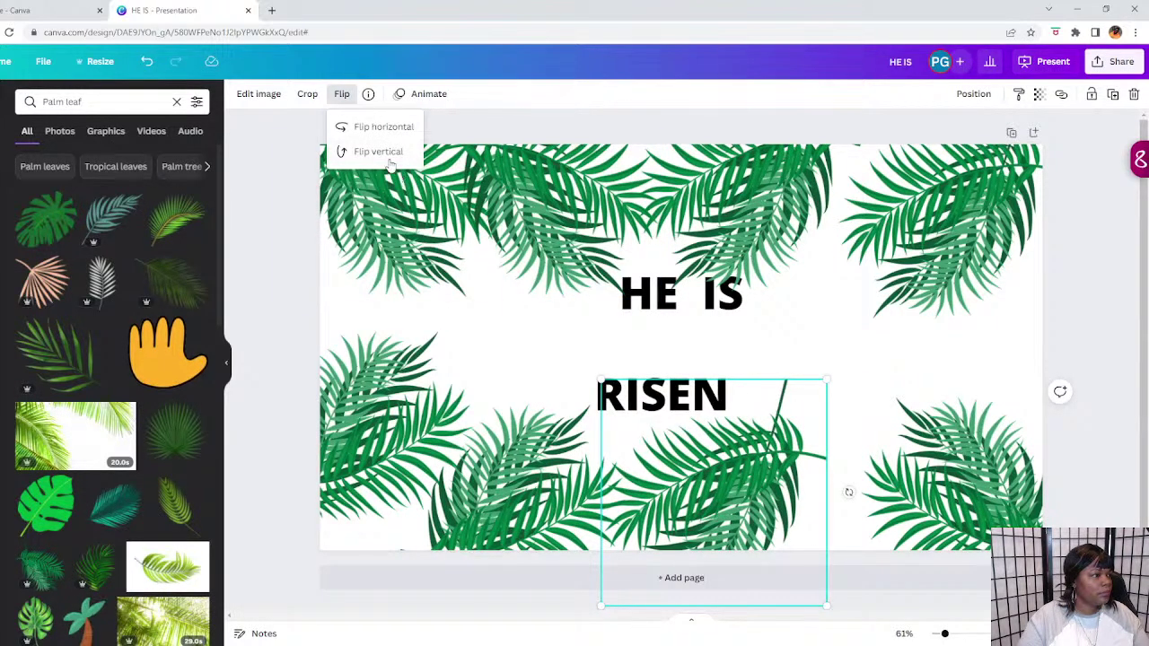
left_click(378, 151)
left_click_drag(749, 473, 859, 516)
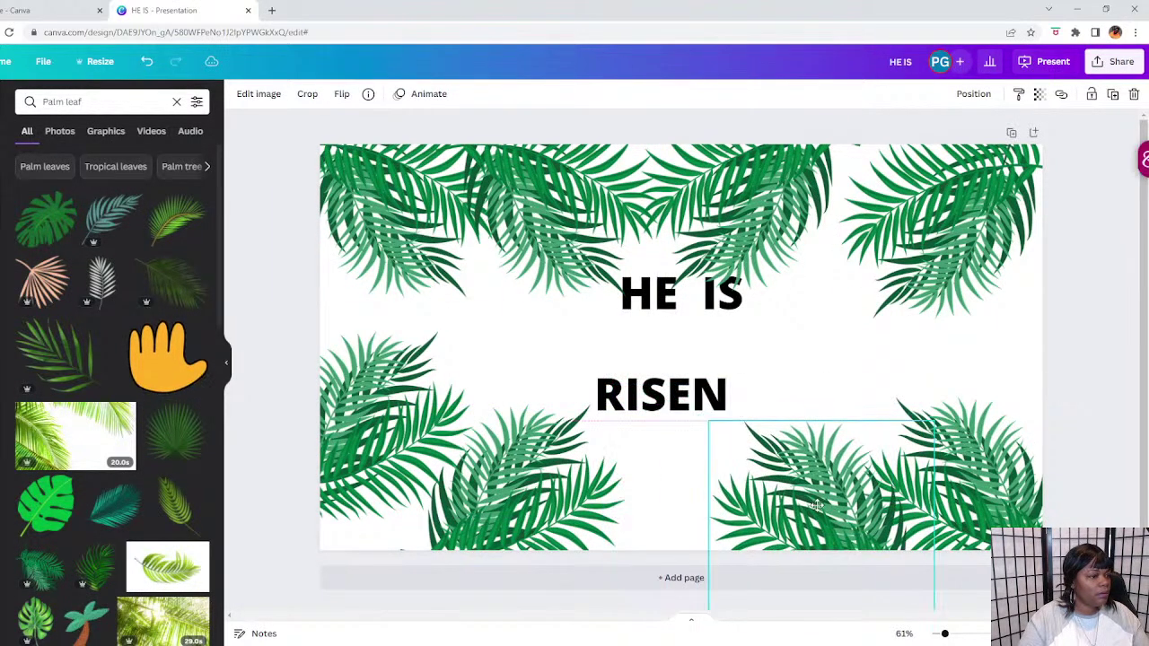
Reposition the upper-right, lower-left and neighbouring edge fronds so they frame the heading evenly along the top and bottom.
left_click_drag(986, 265, 994, 238)
left_click(805, 206)
left_click_drag(805, 206, 855, 200)
left_click_drag(515, 403, 532, 484)
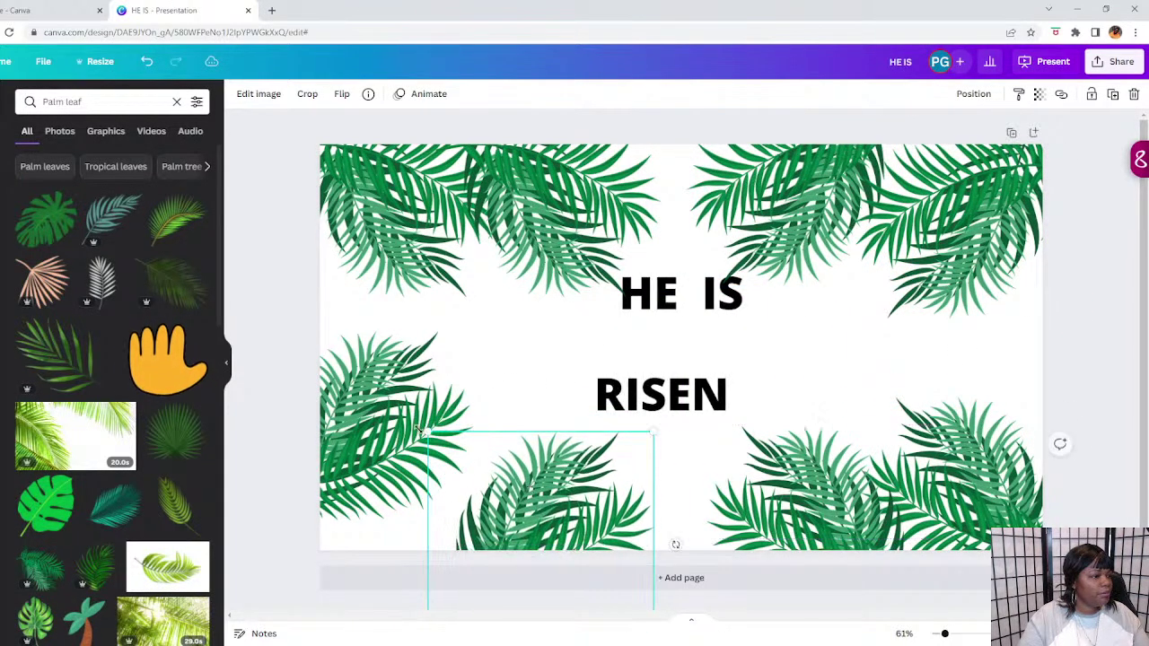
left_click_drag(373, 404, 380, 469)
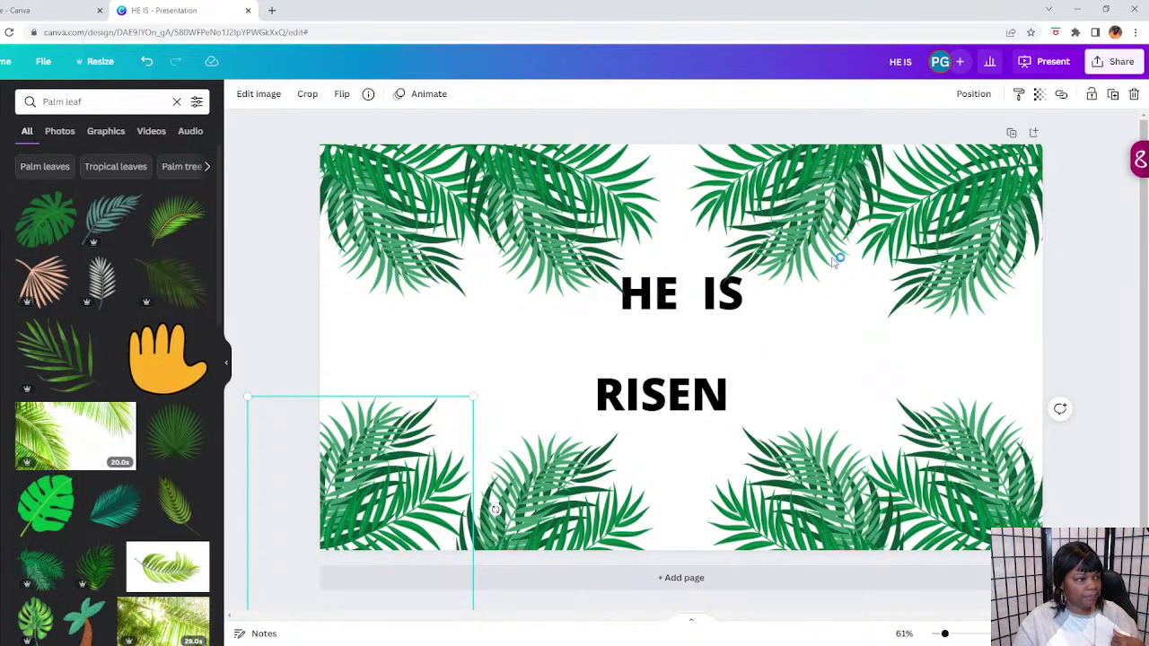
Search the element library for "GOLDNE".
left_click(110, 100)
key("ctrl+a")
key("BackSpace")
type("G")
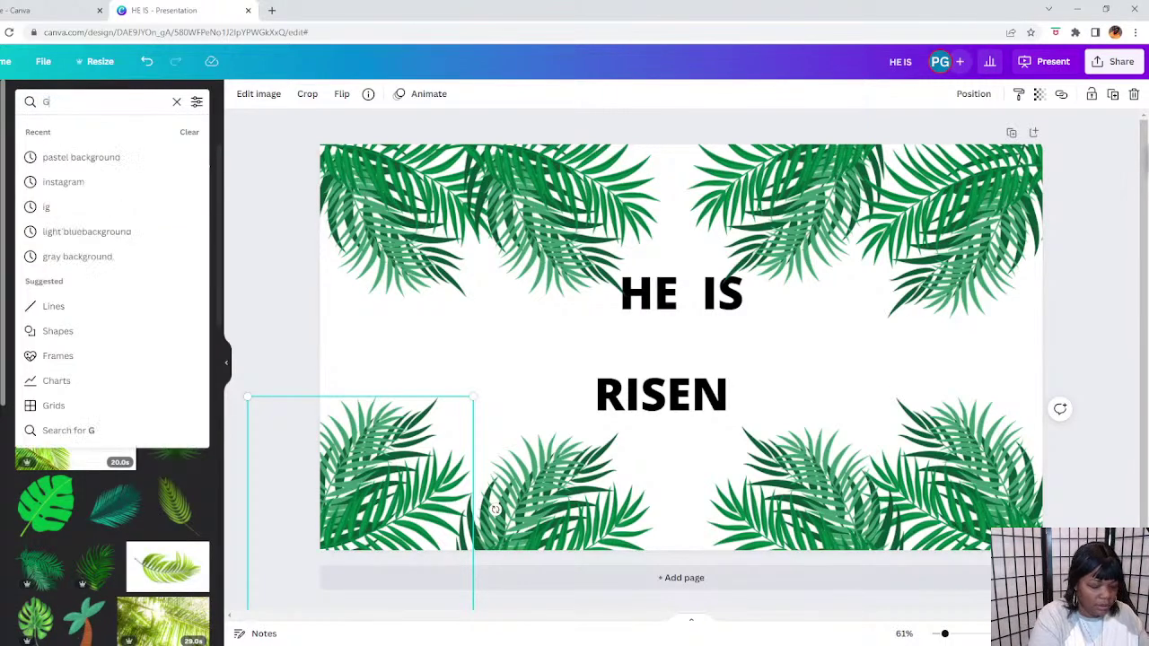
type("OLDNE")
key("Return")
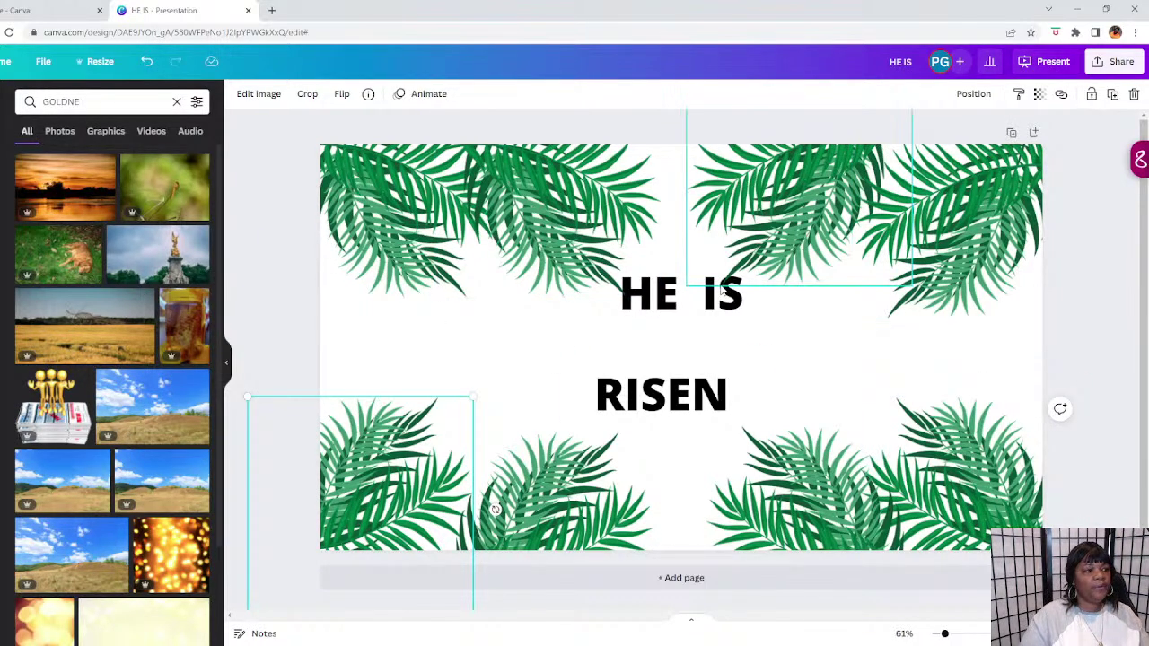
Search the element library for "journey", browse the results and limit them to photos.
left_click(69, 109)
key("ctrl+a")
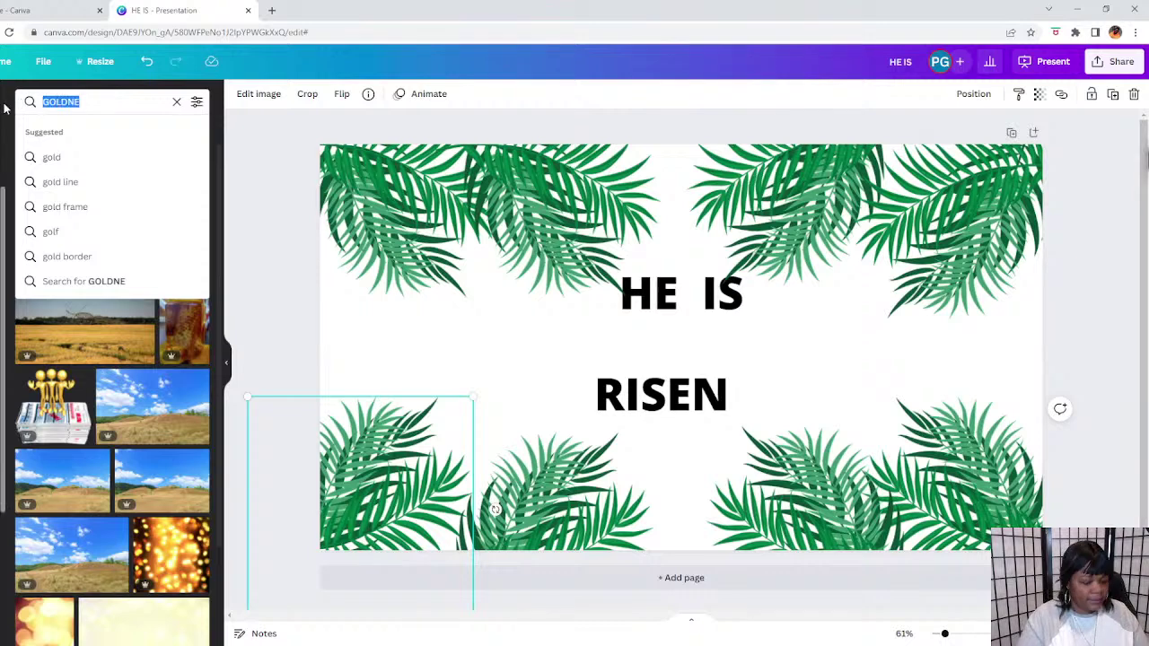
key("BackSpace")
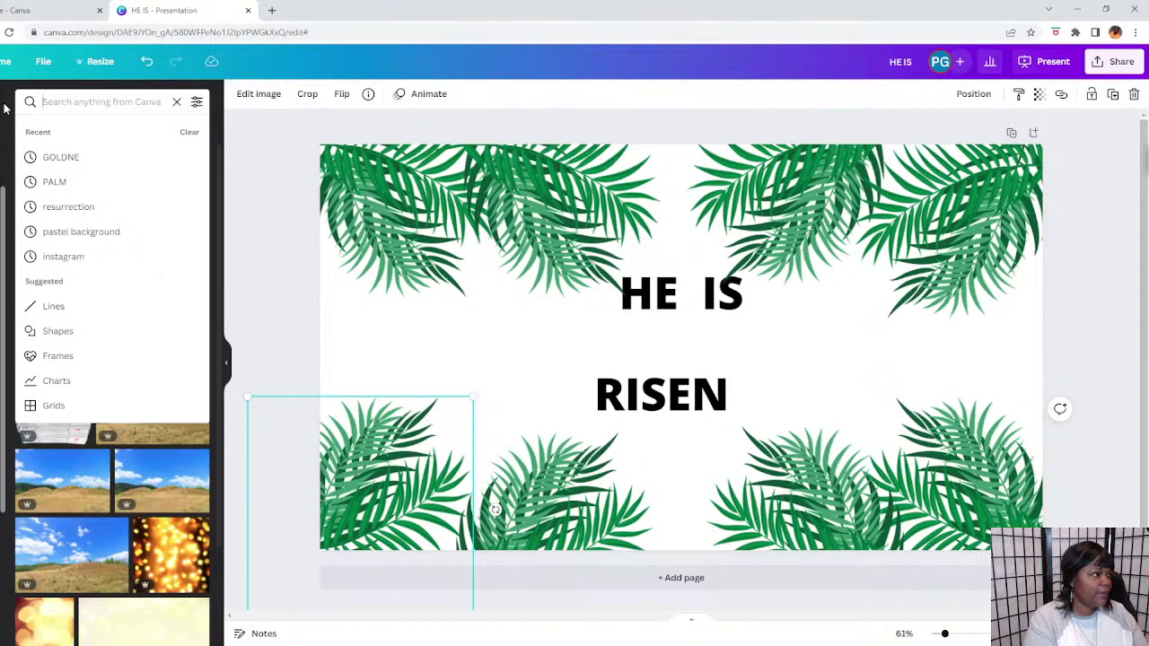
type("journey")
key("Return")
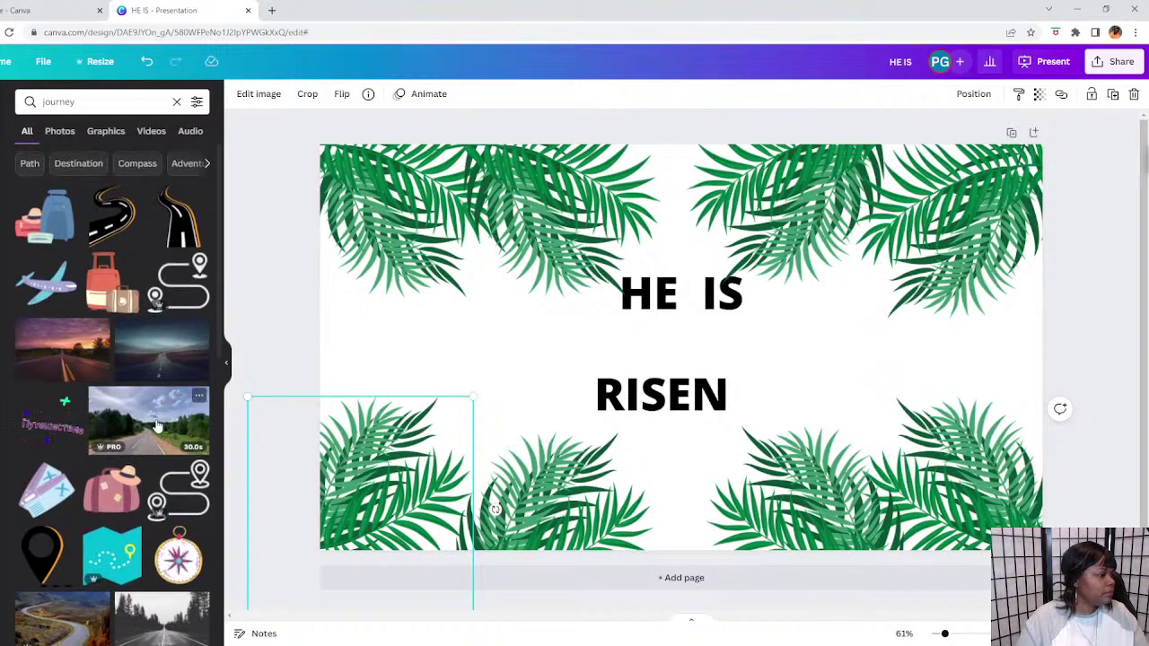
scroll(157, 425, "down", 5)
scroll(156, 425, "down", 4)
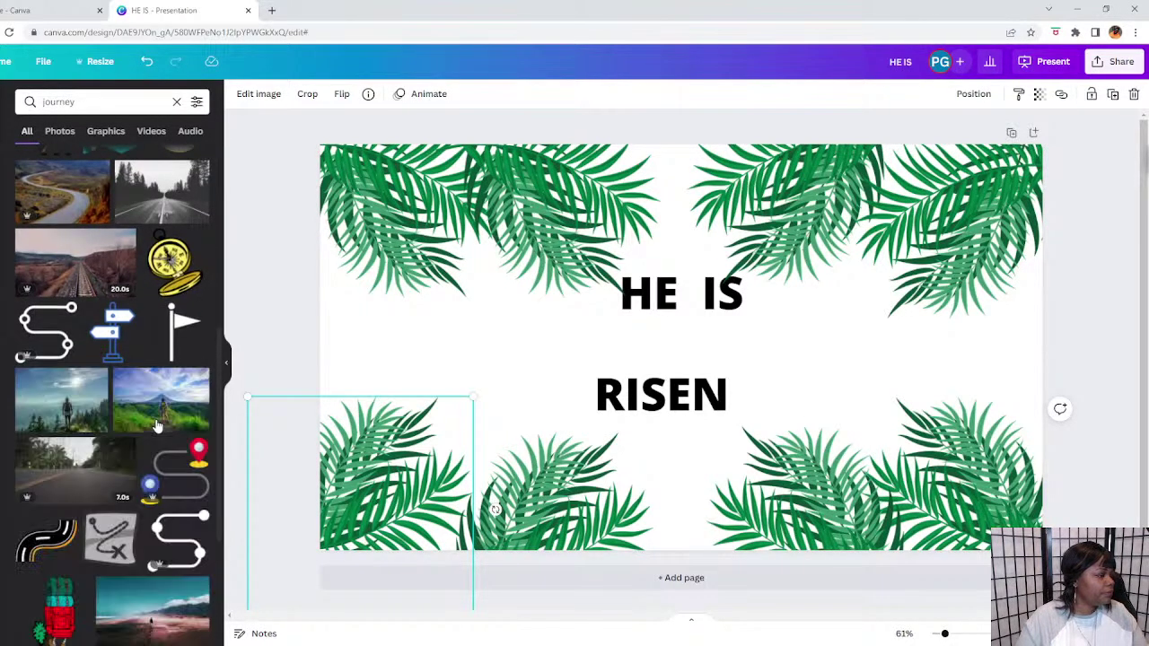
scroll(157, 426, "down", 1)
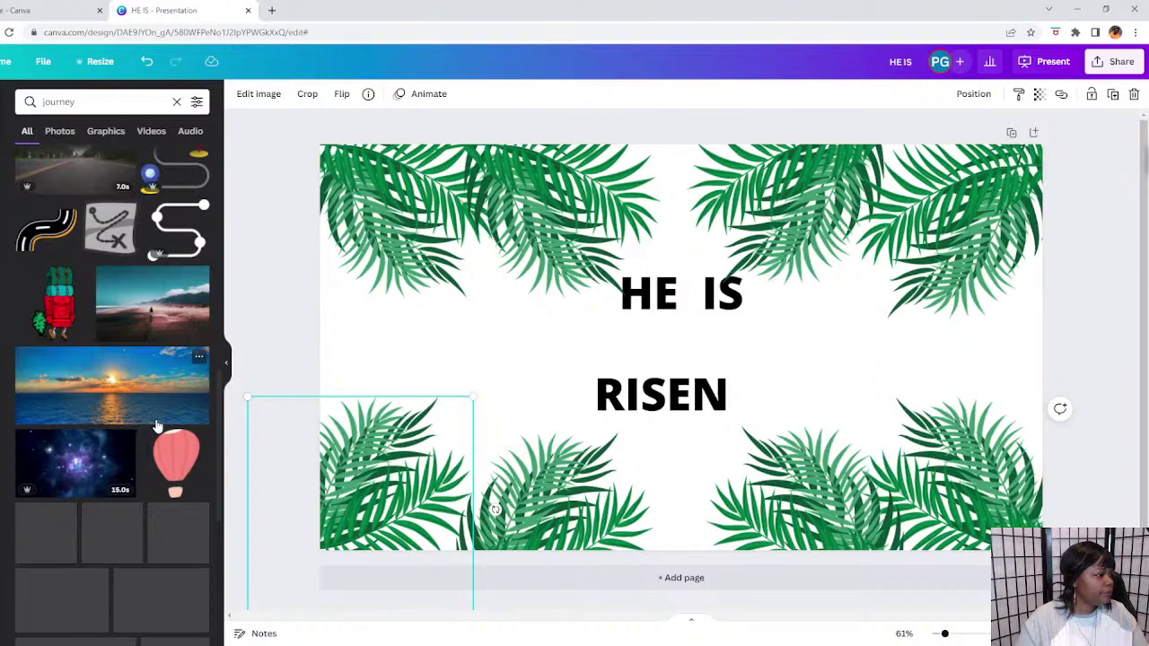
scroll(157, 425, "down", 4)
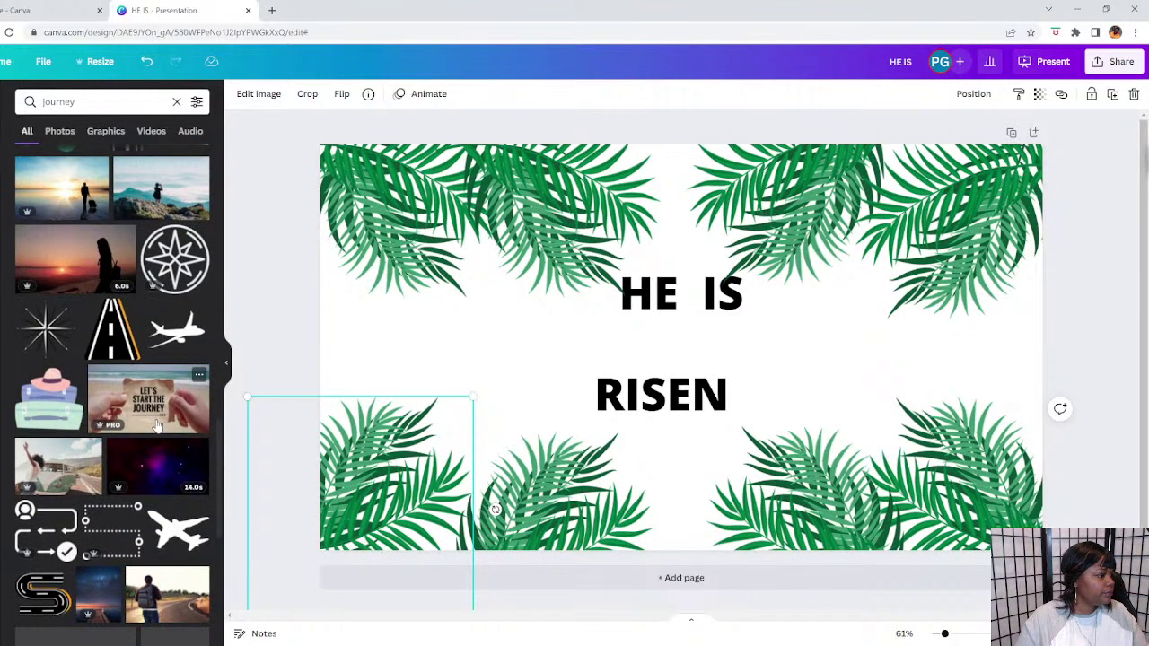
scroll(157, 425, "down", 3)
scroll(157, 425, "down", 2)
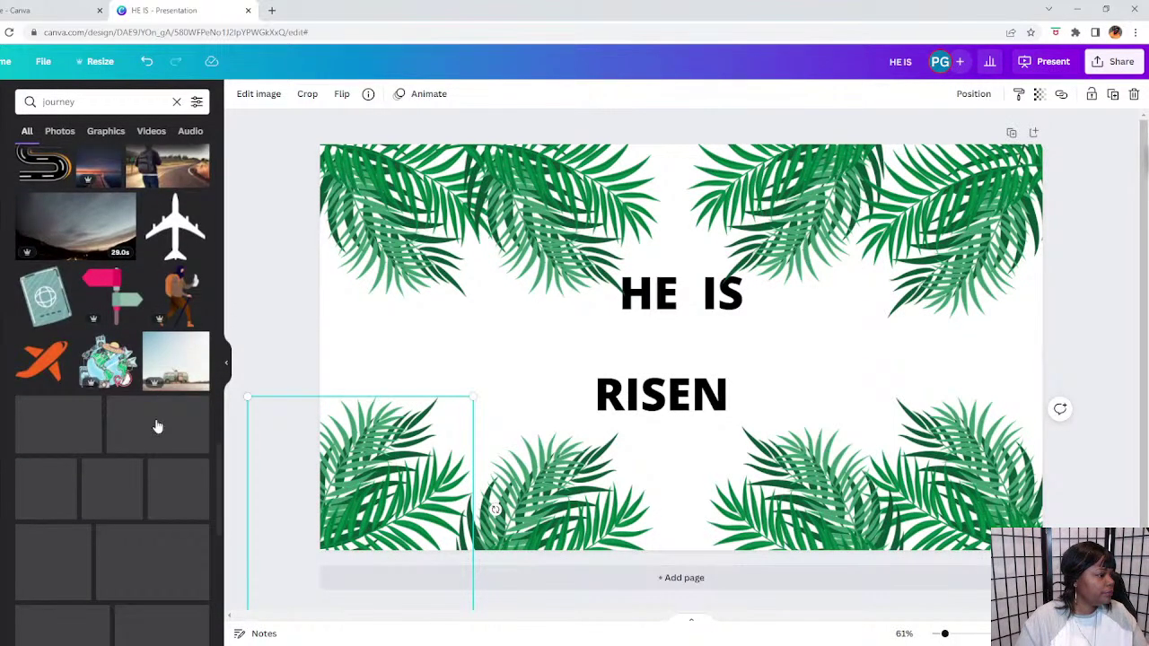
scroll(157, 425, "down", 3)
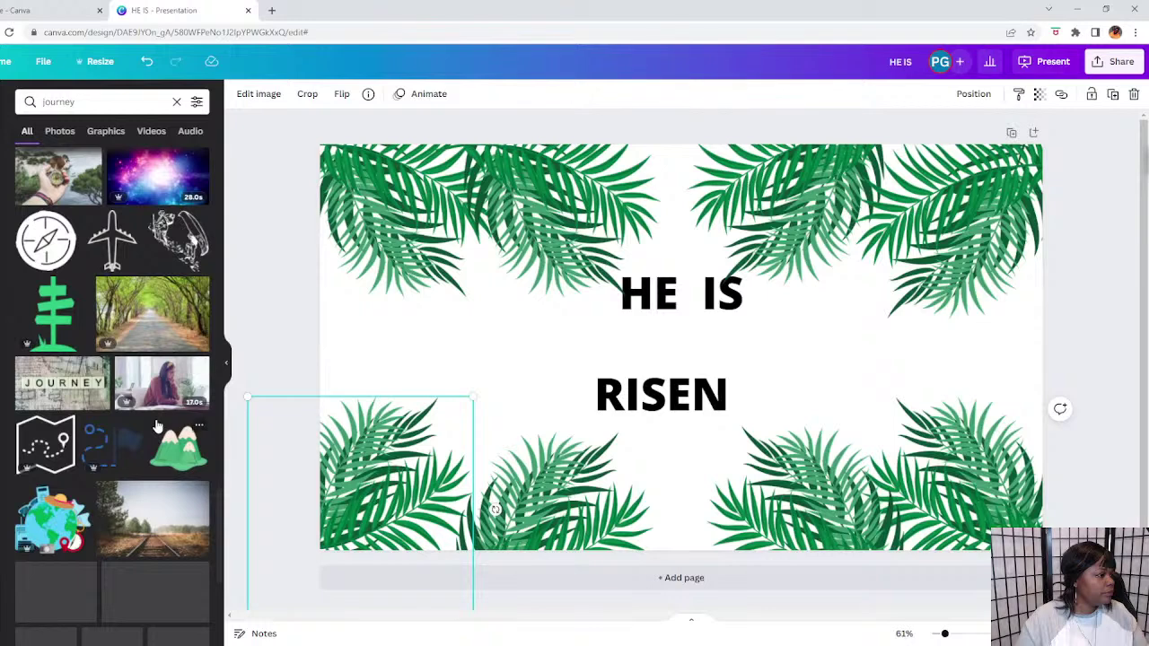
scroll(157, 425, "down", 2)
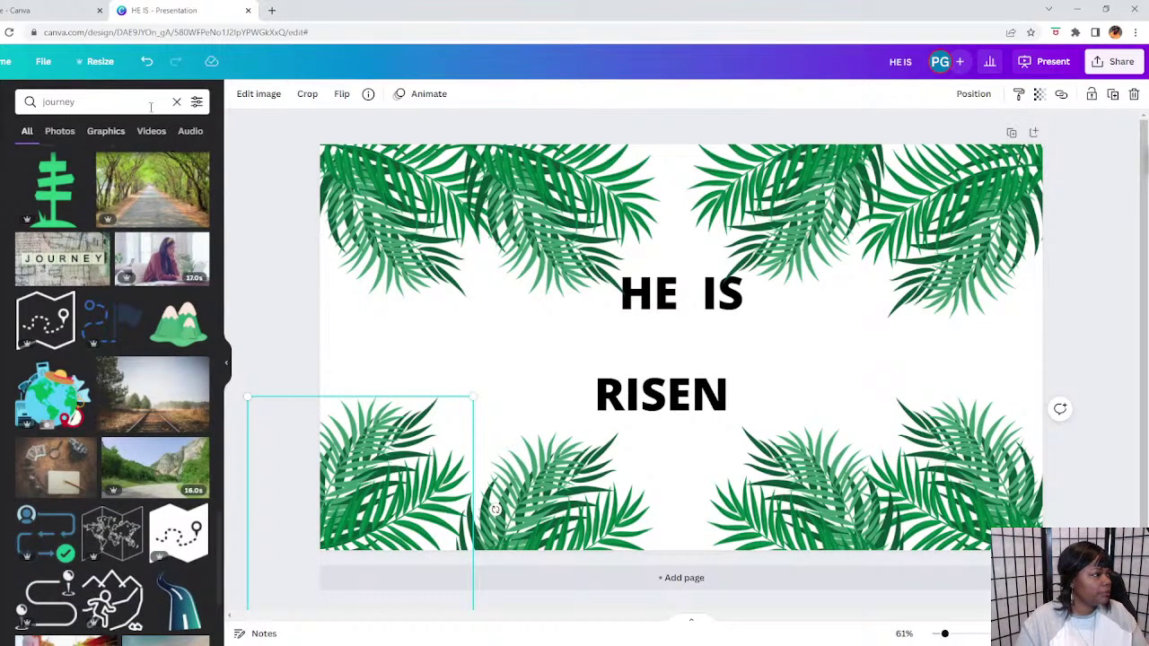
left_click(59, 132)
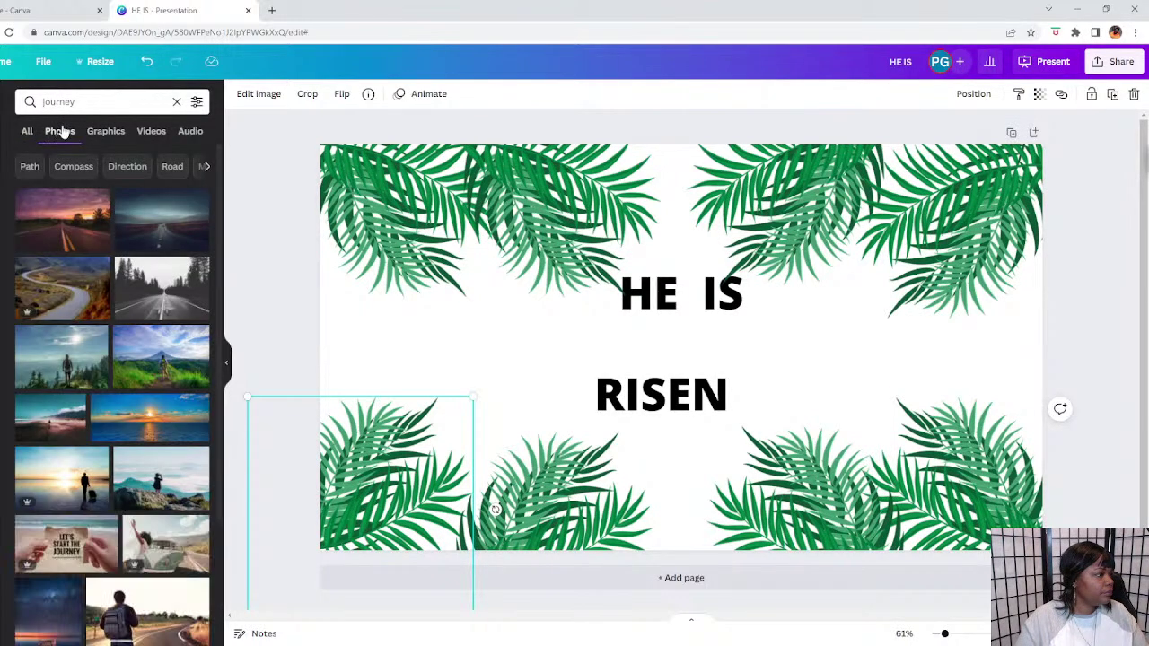
Search the elements for "palm sunday" and add the outlined leafy branch graphic to the slide.
left_click(176, 101)
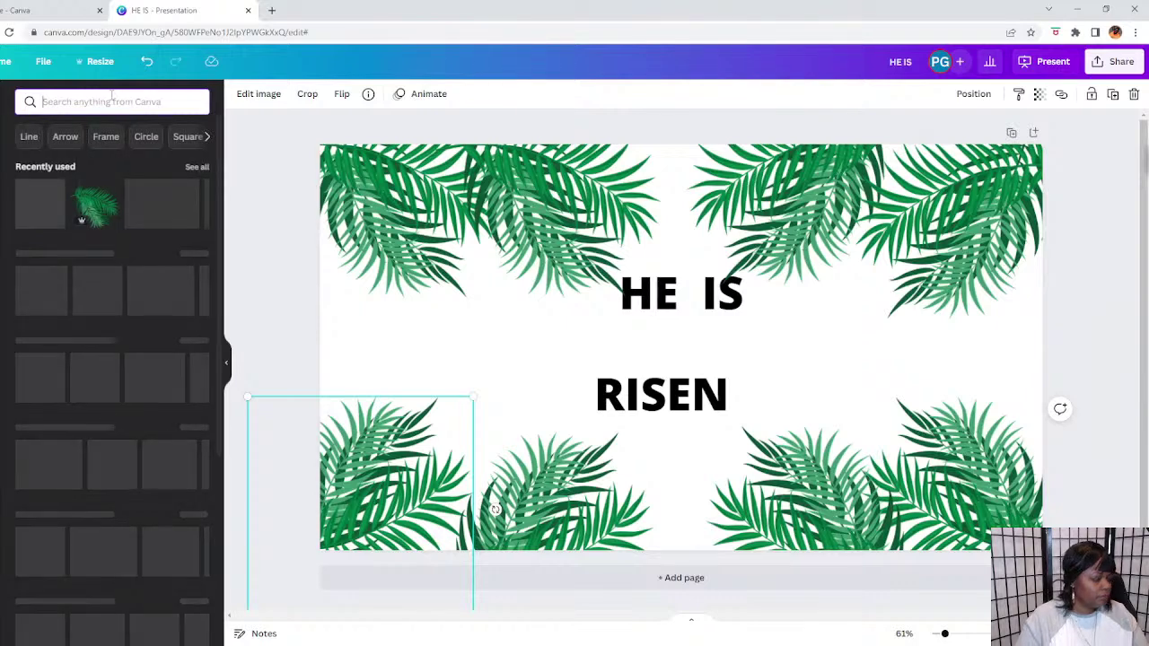
left_click(112, 101)
type("palm")
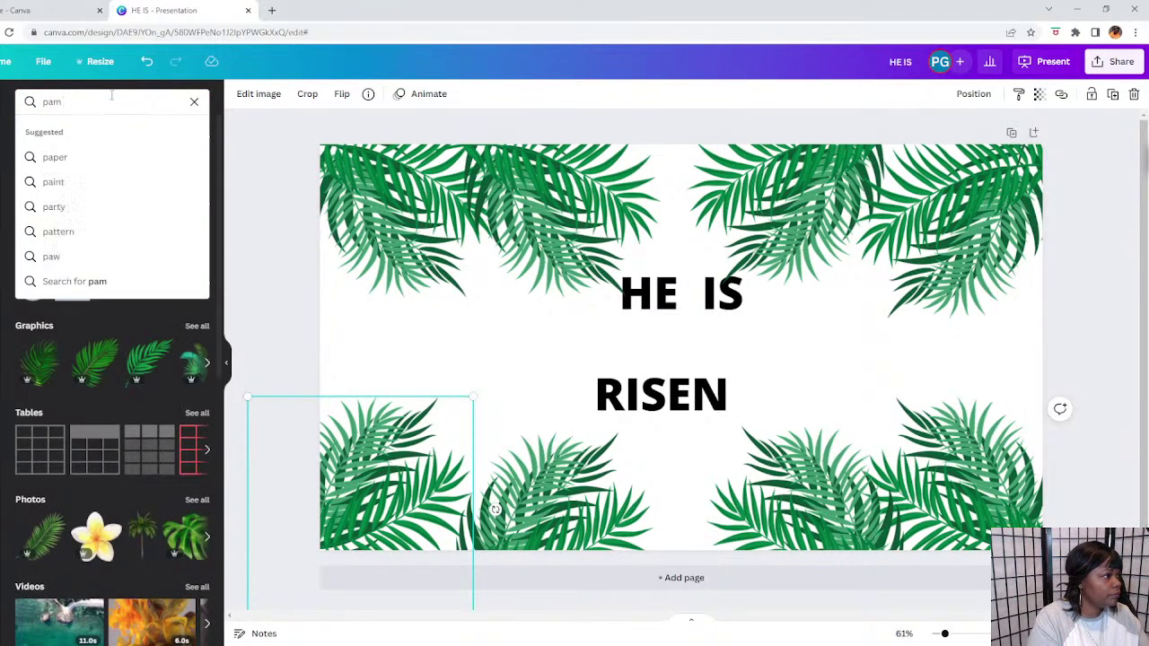
type(" sunday")
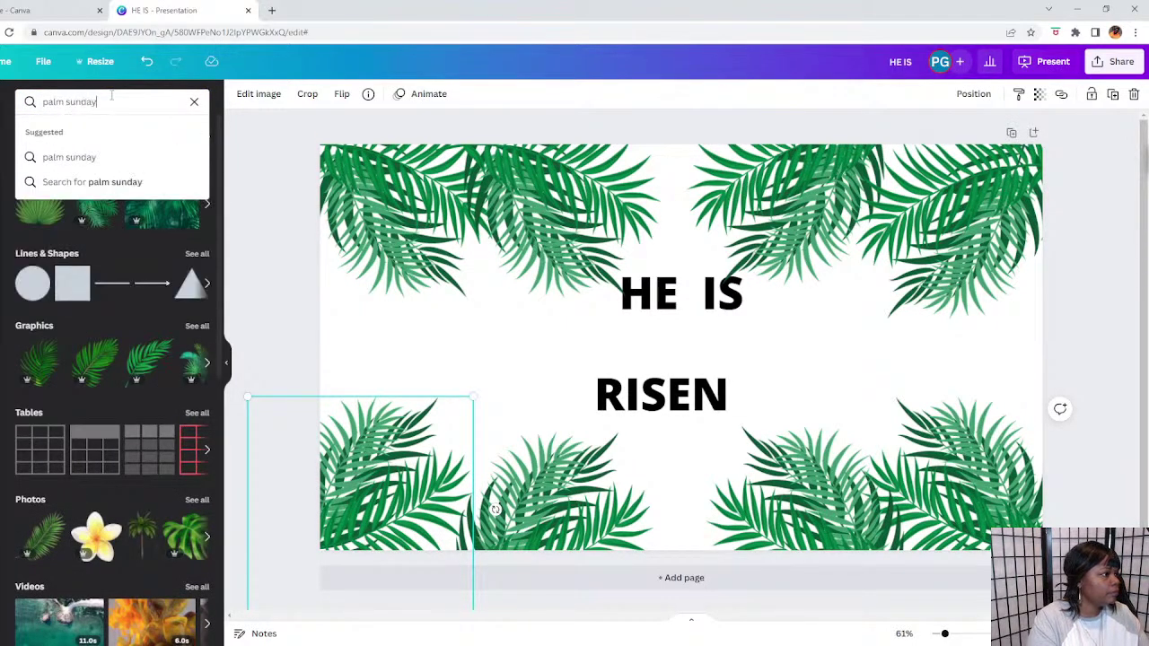
key("Return")
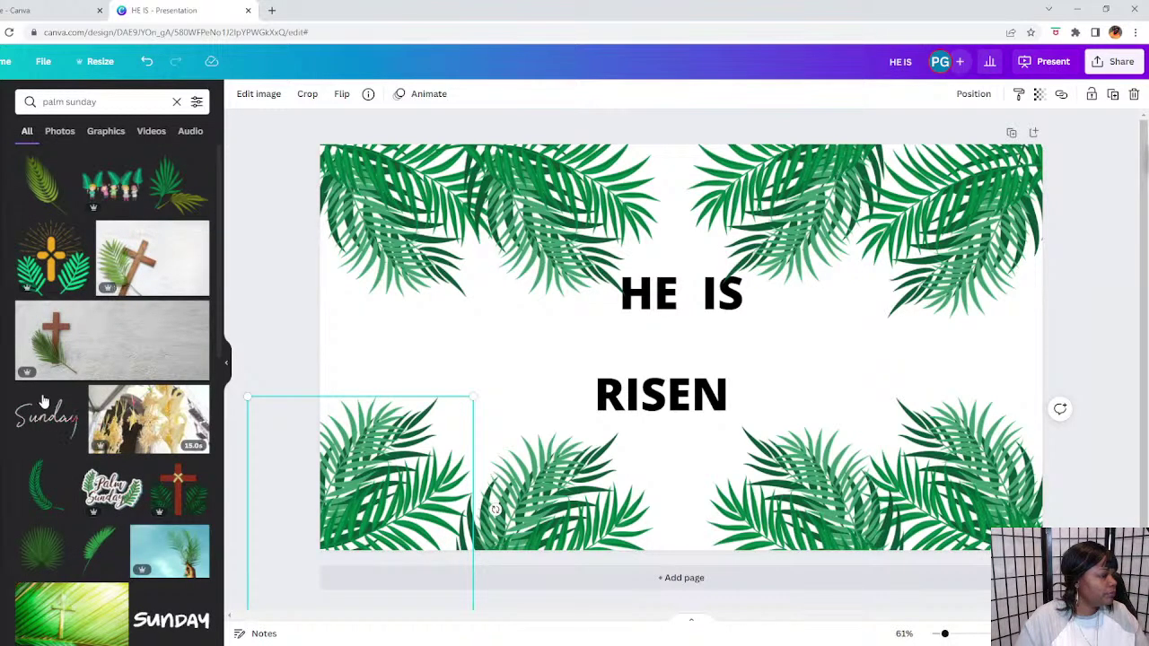
scroll(74, 414, "down", 5)
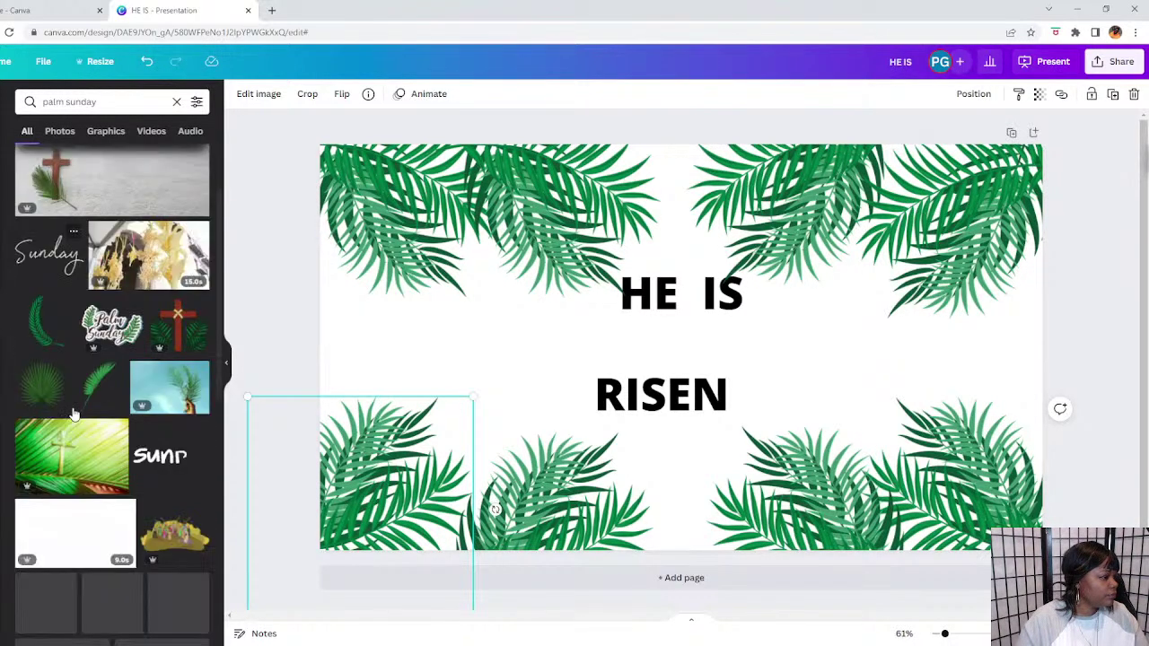
scroll(74, 414, "down", 3)
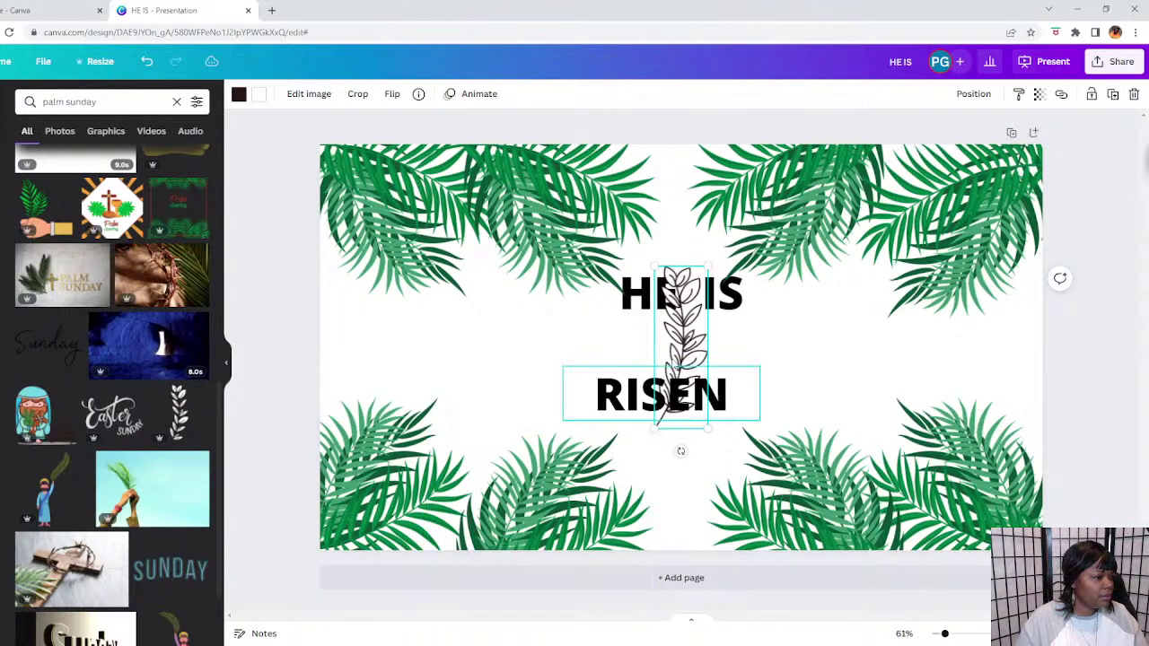
Place the leafy branch between the two upper-left fronds and flip it vertically and horizontally so it hangs from the top edge.
left_click_drag(678, 354, 425, 177)
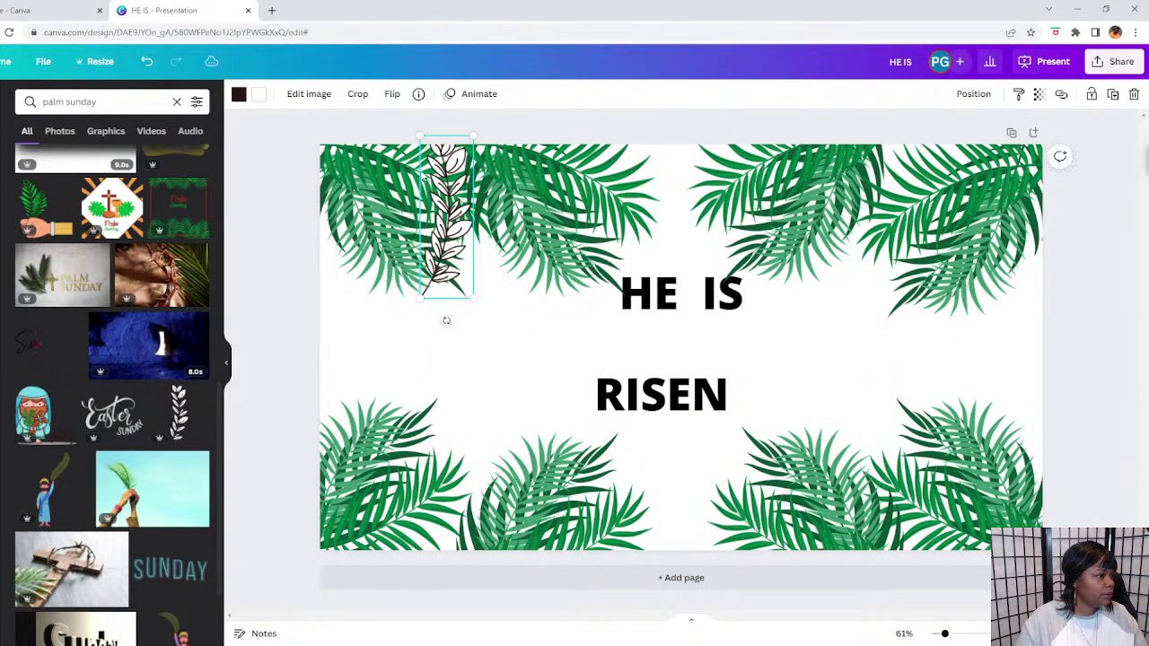
left_click(392, 95)
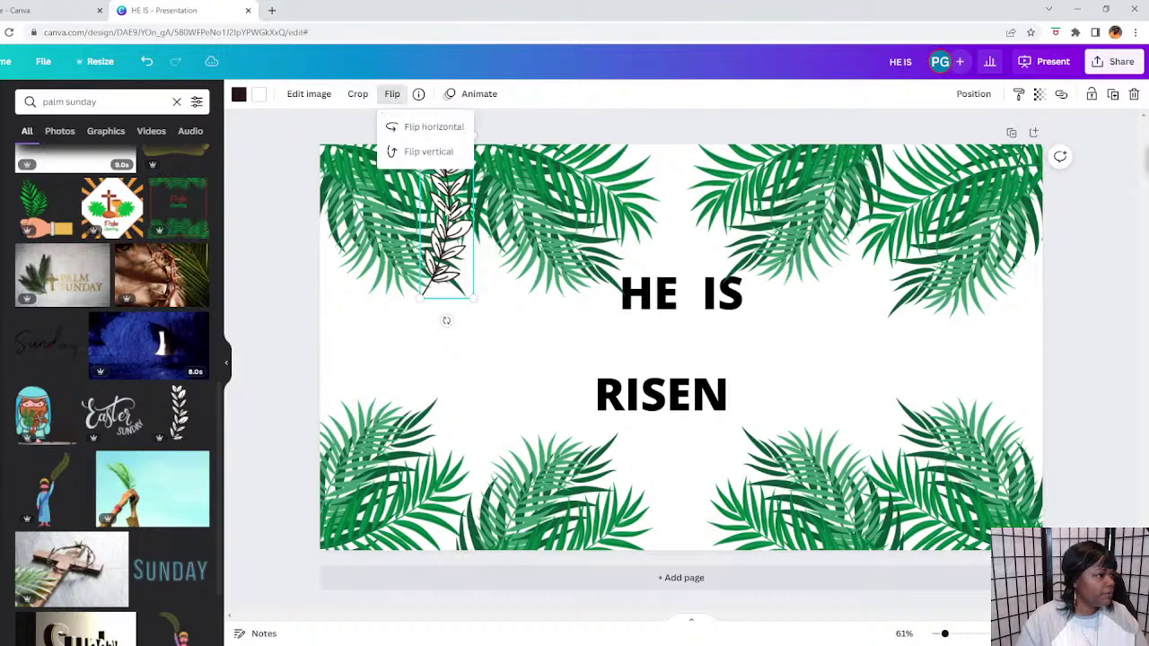
left_click(420, 151)
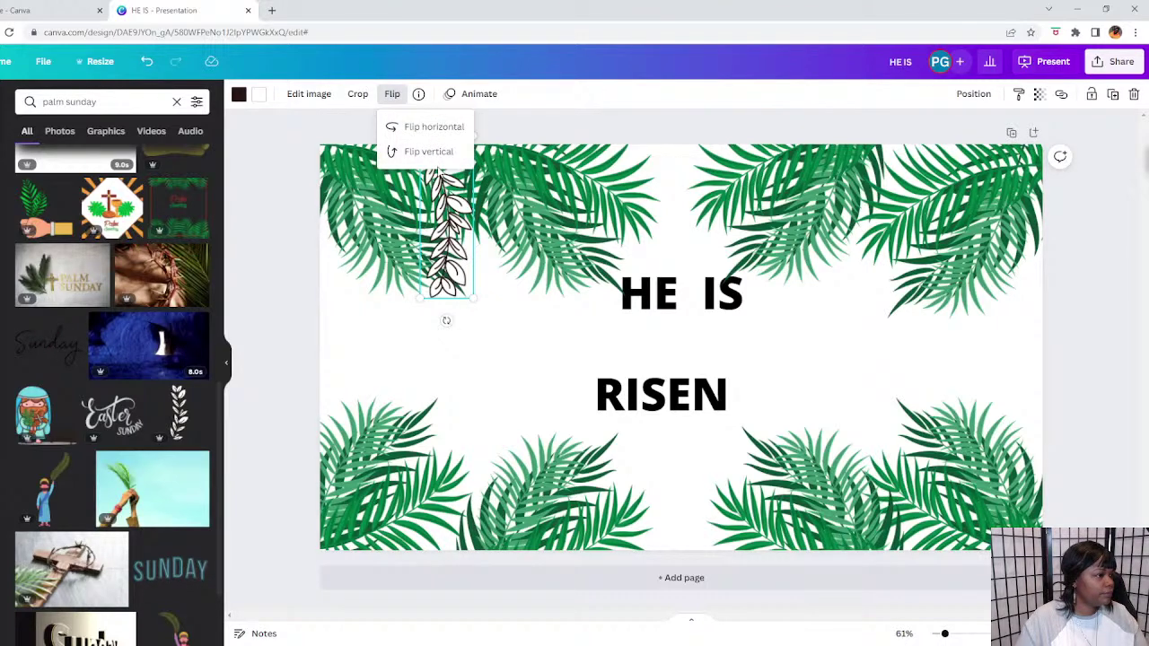
left_click(434, 127)
left_click(437, 228)
mouse_move(437, 228)
left_mouse_down()
mouse_move(427, 204)
mouse_move(437, 229)
left_mouse_up()
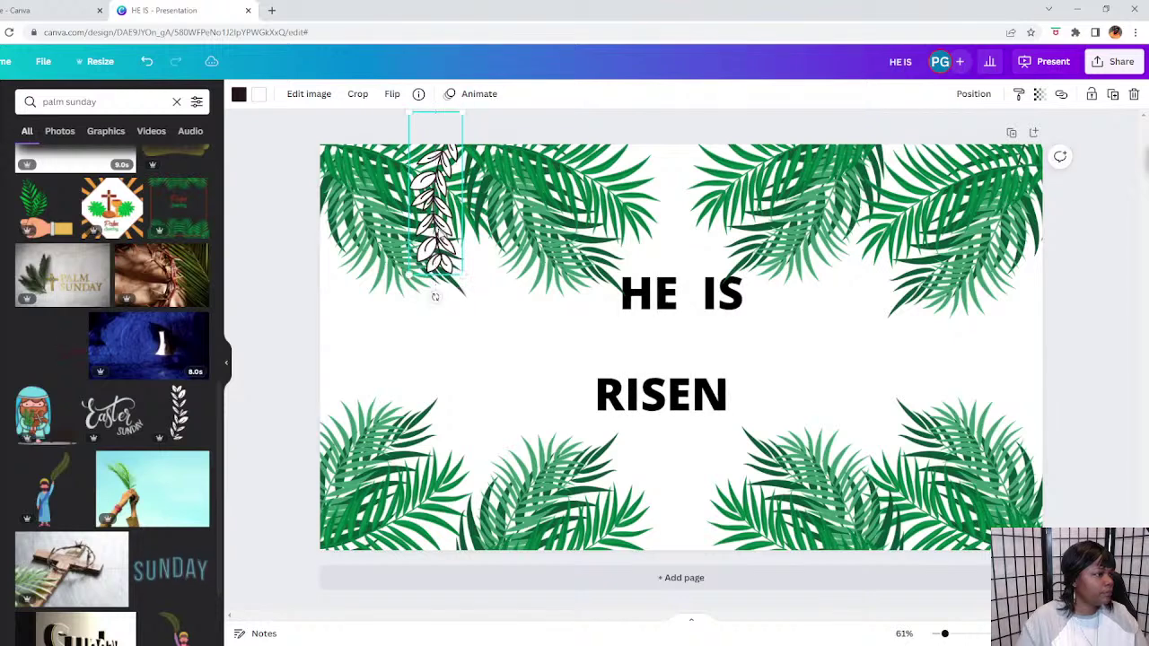
Recolor the branch with a yellow outline and turquoise leaves from the DA logo palette.
left_click(238, 93)
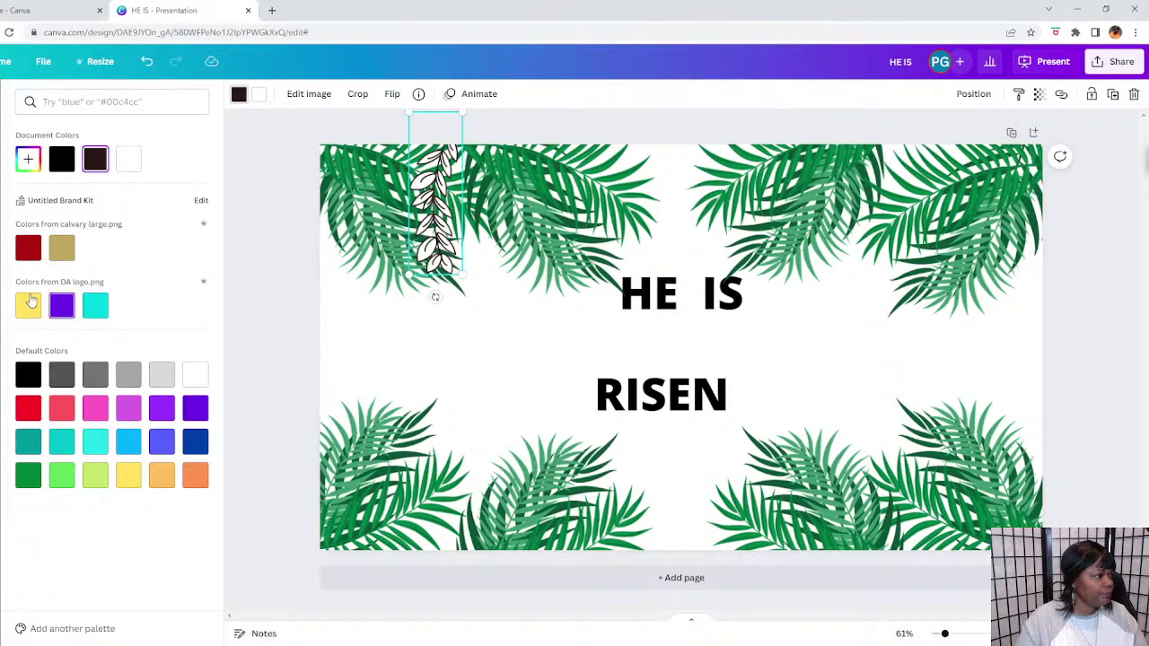
left_click(28, 305)
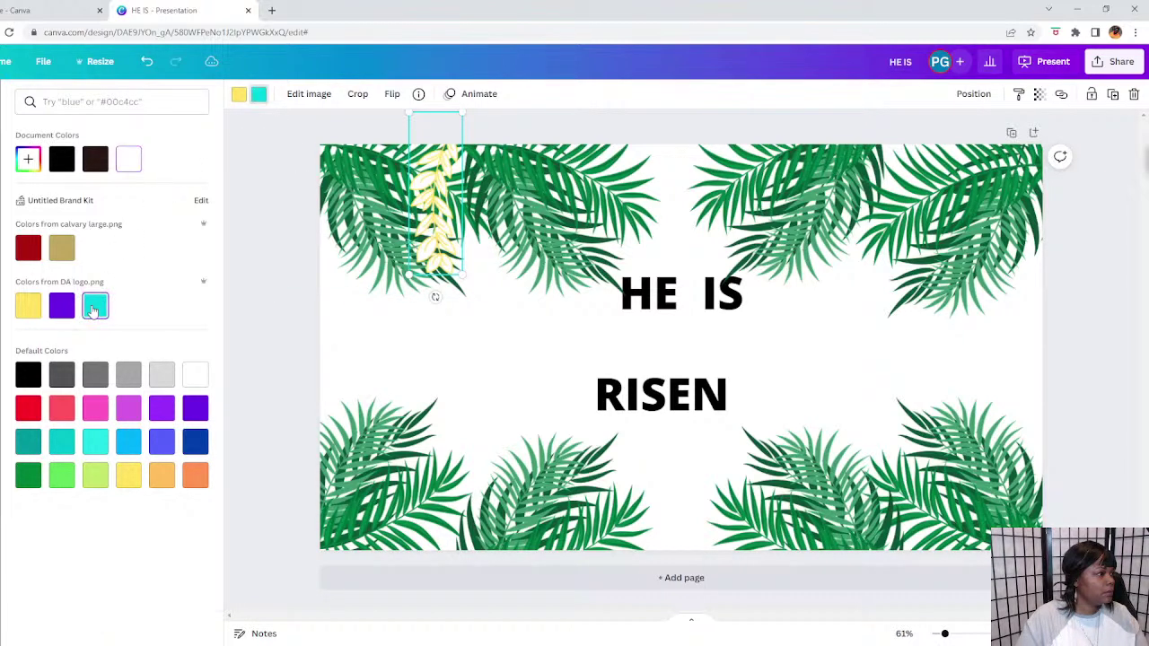
left_click(93, 309)
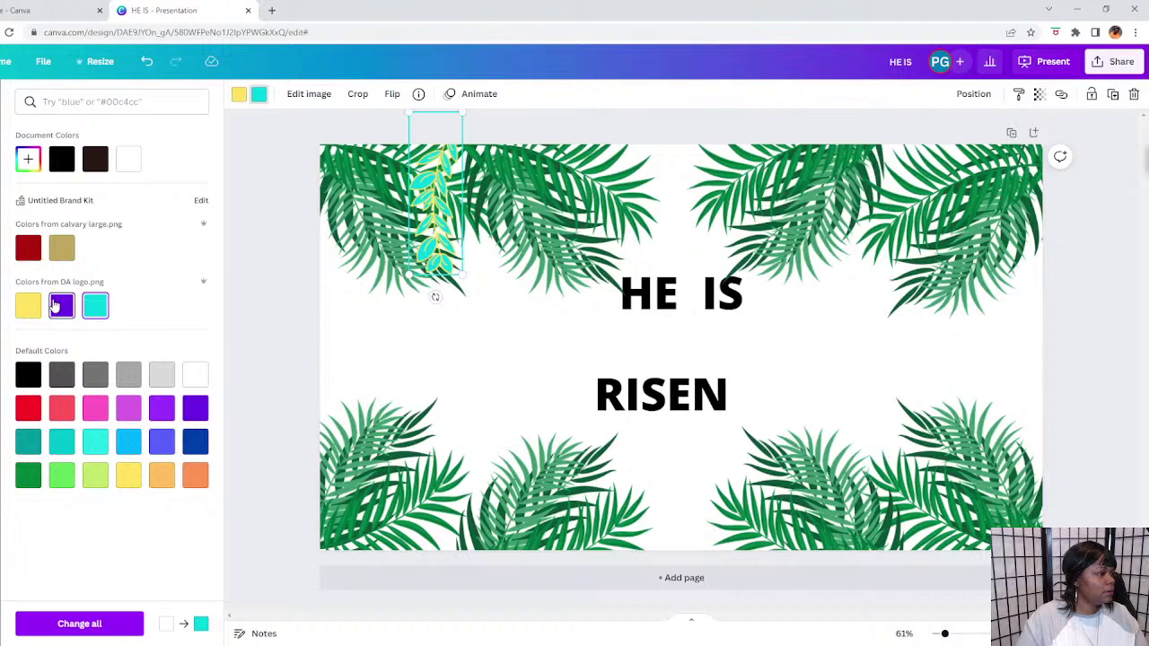
left_click(57, 307)
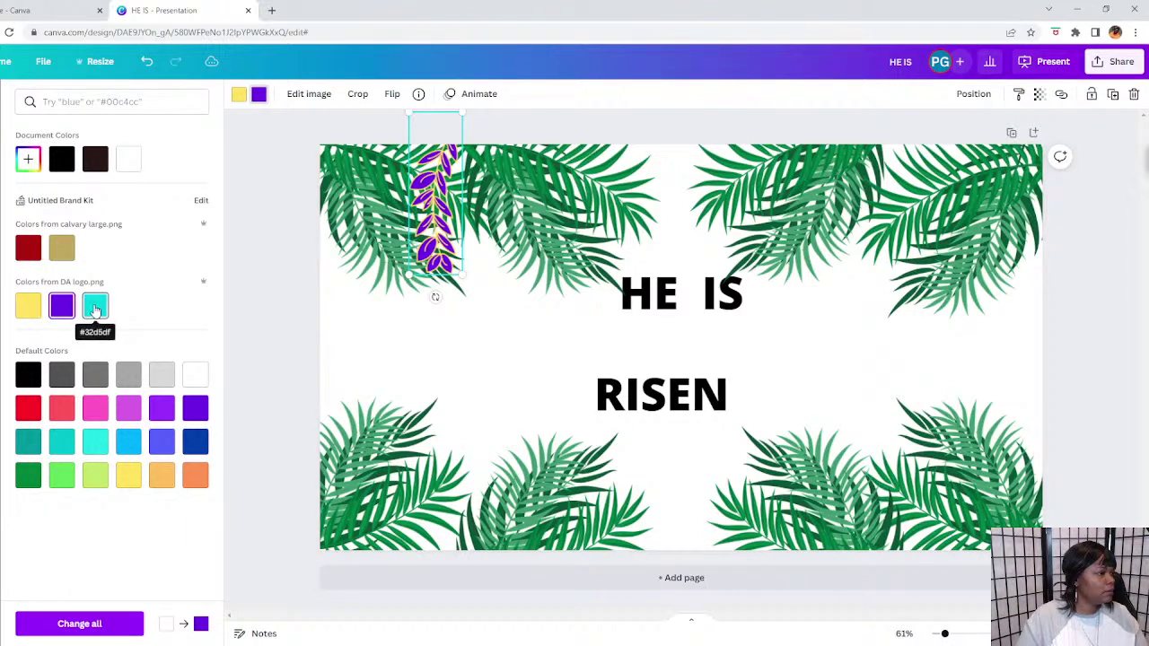
left_click(95, 308)
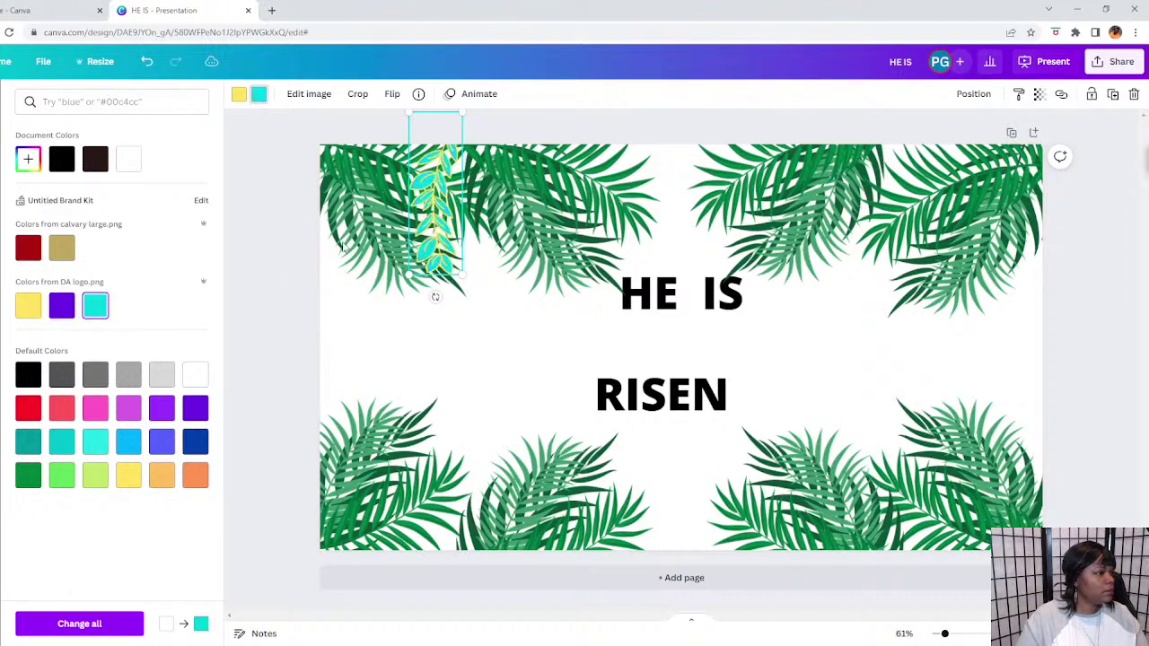
Duplicate the recolored branch and place copies beside the upper-right fronds and between the fronds at both ends of the bottom edge.
left_click(1112, 95)
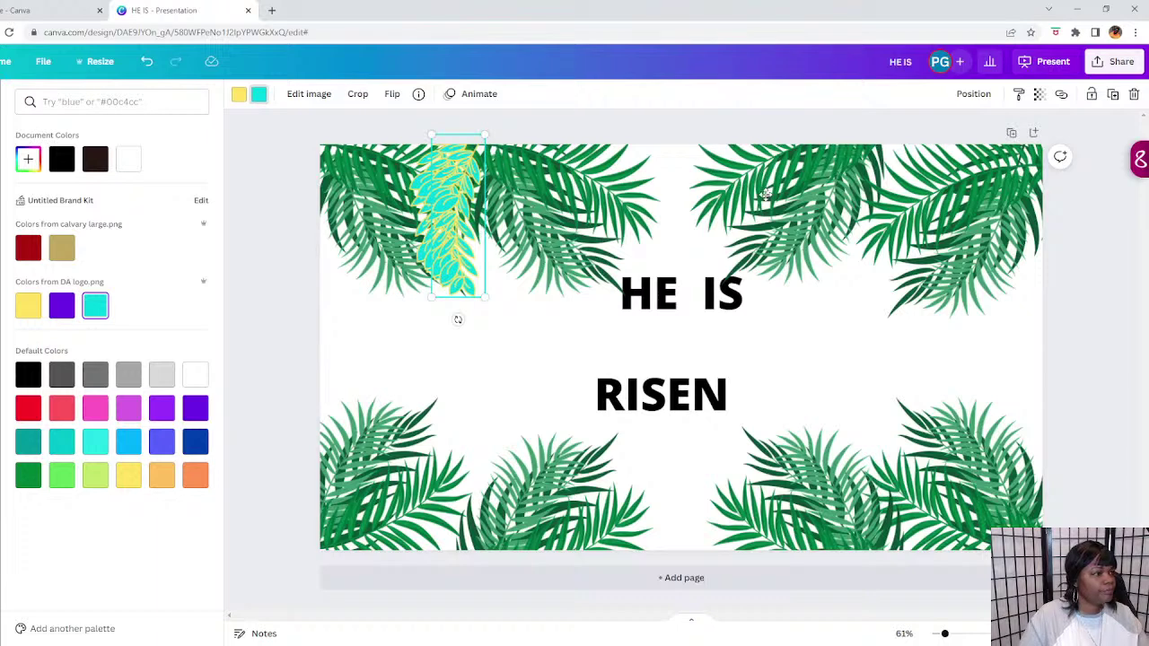
left_click_drag(765, 193, 718, 188)
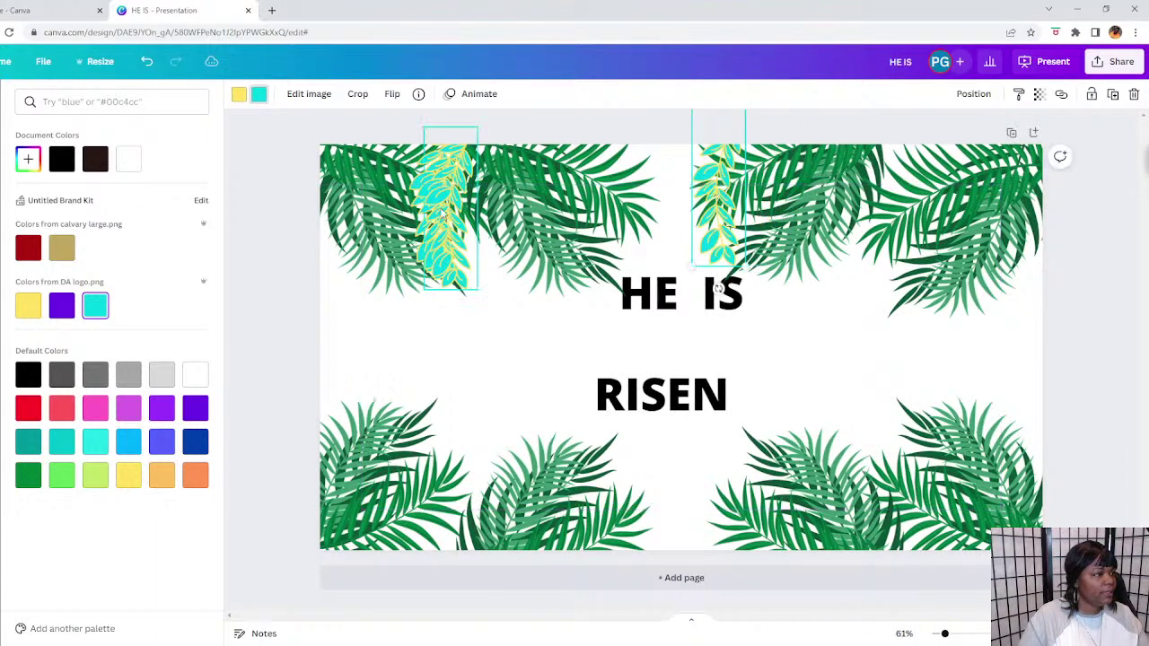
left_click_drag(443, 213, 520, 540)
left_click_drag(246, 397, 846, 516)
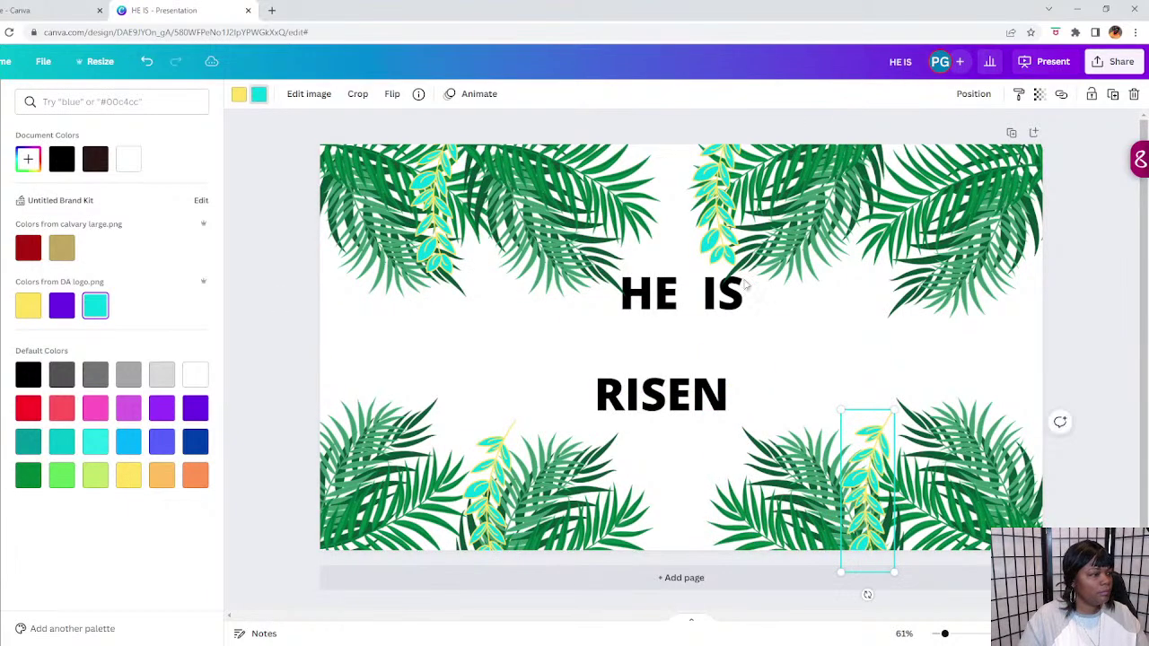
Flip both branches along the bottom edge vertically so their leaf tips point upward.
left_click(392, 94)
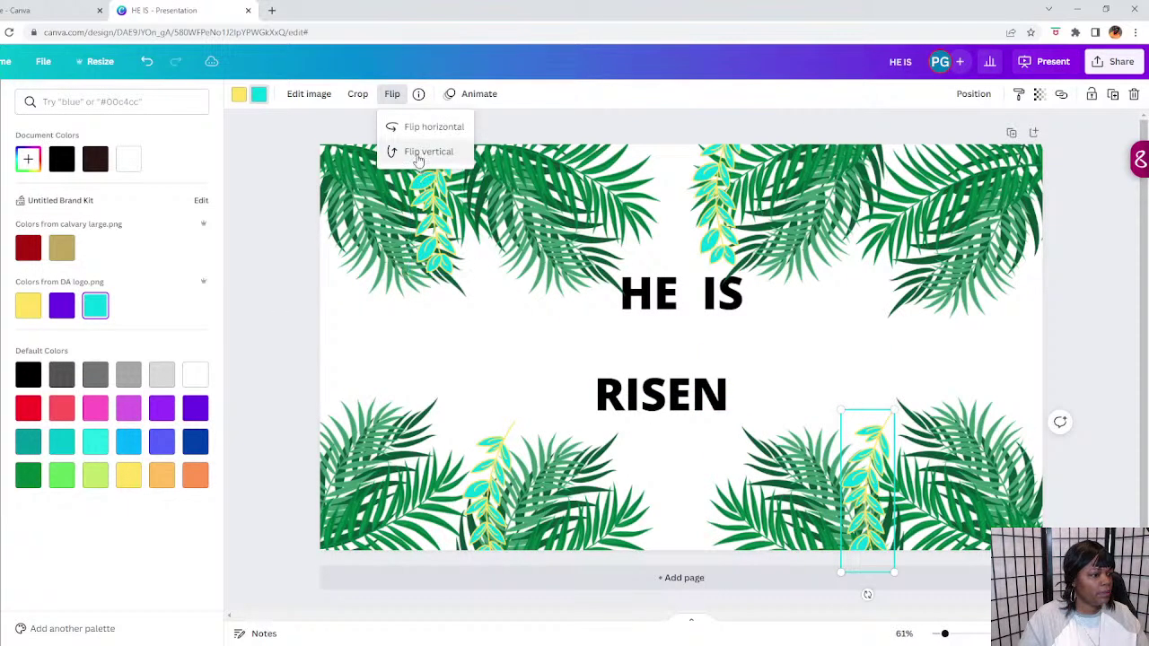
left_click(417, 151)
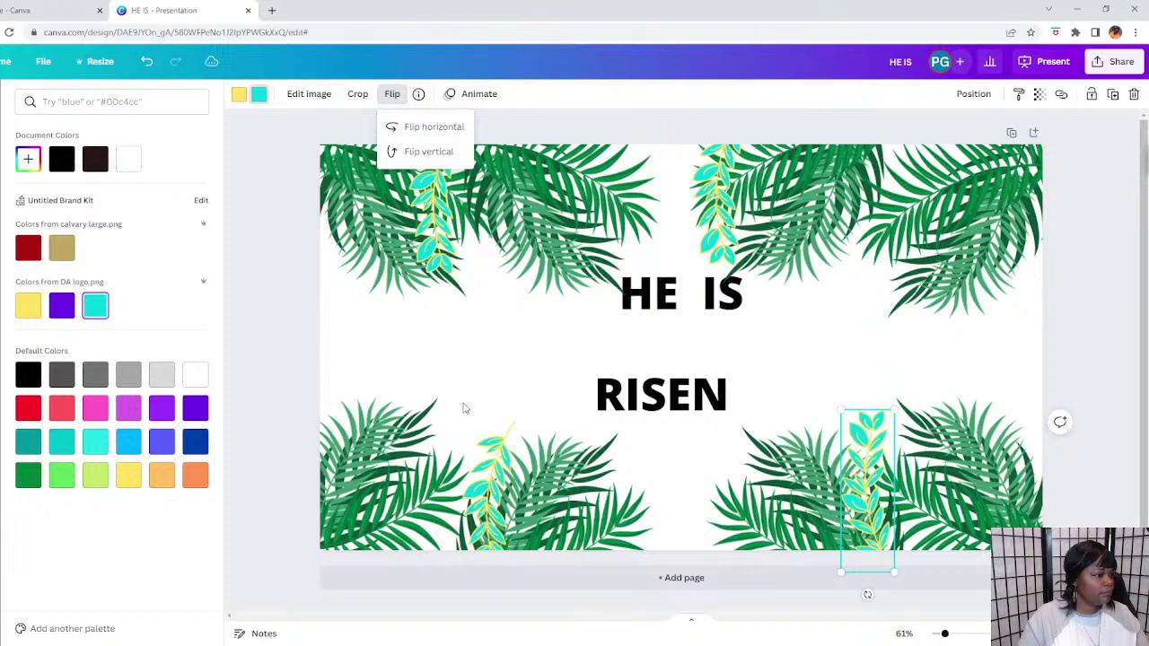
left_click(489, 485)
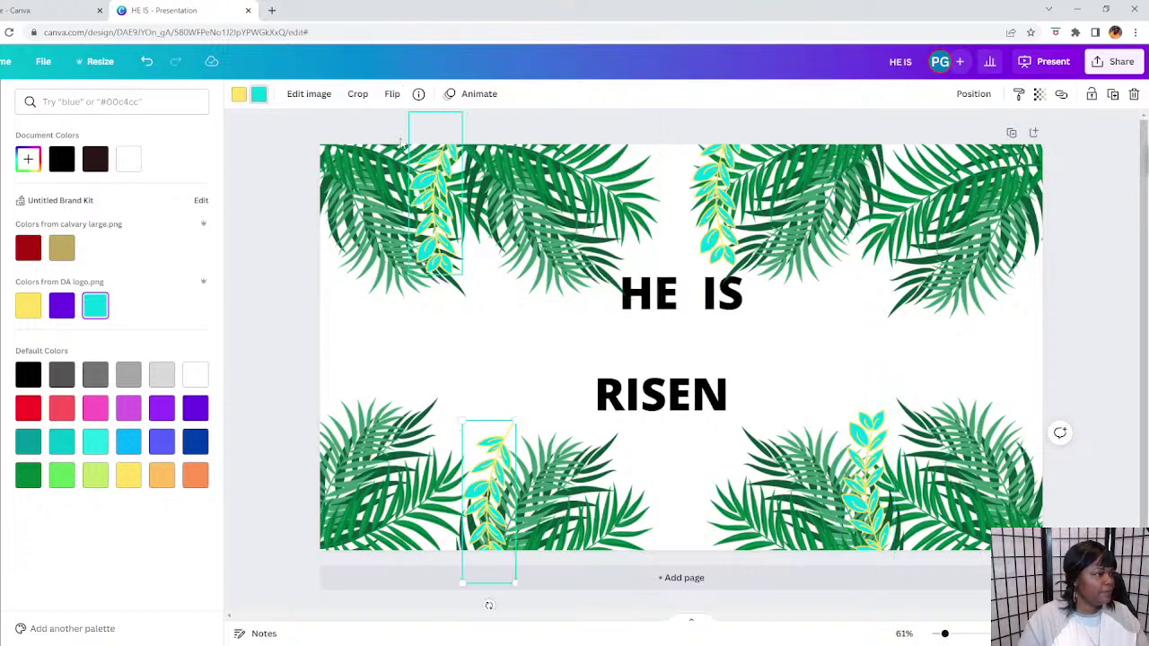
left_click(392, 93)
left_click(388, 113)
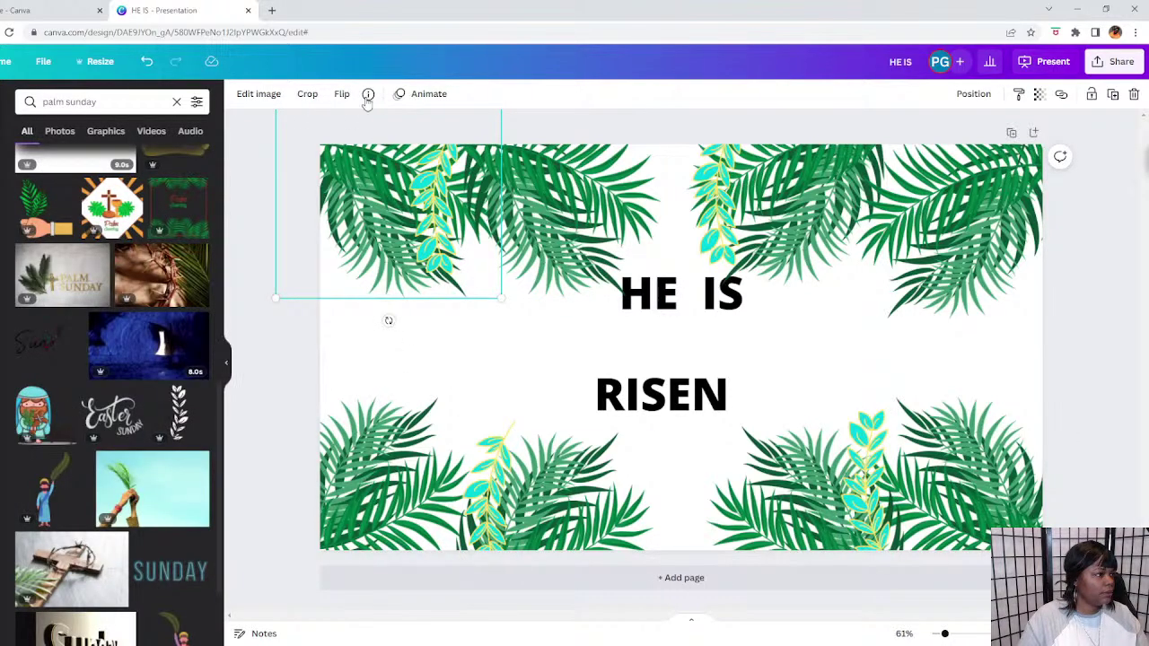
left_click(342, 97)
left_click(489, 464)
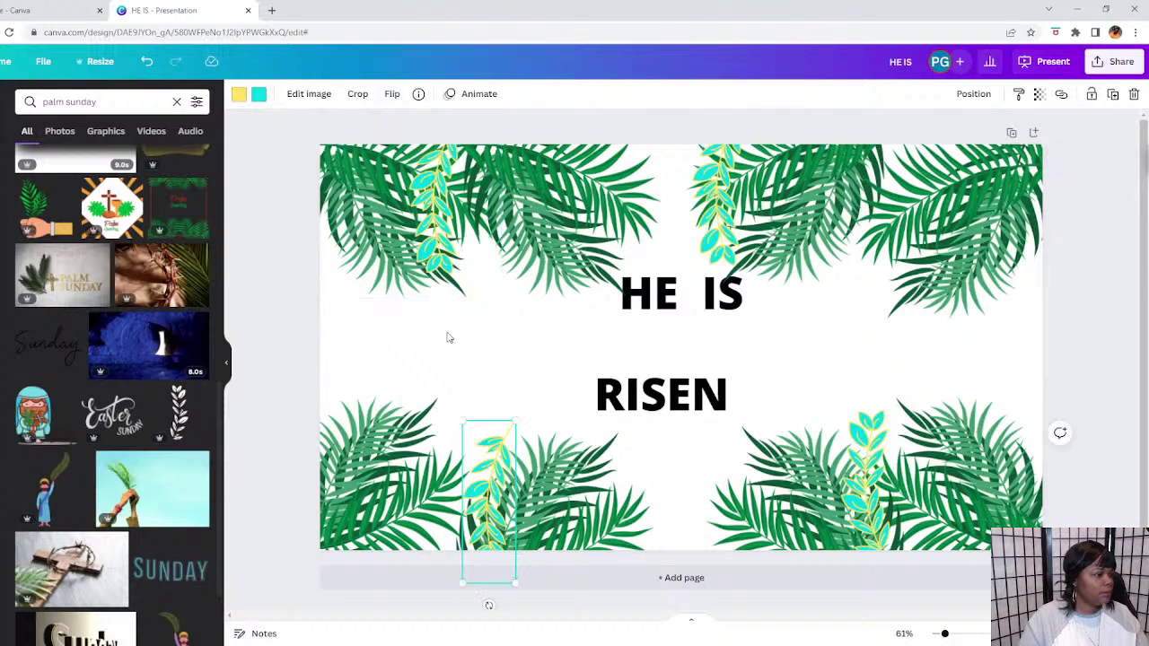
left_click(395, 97)
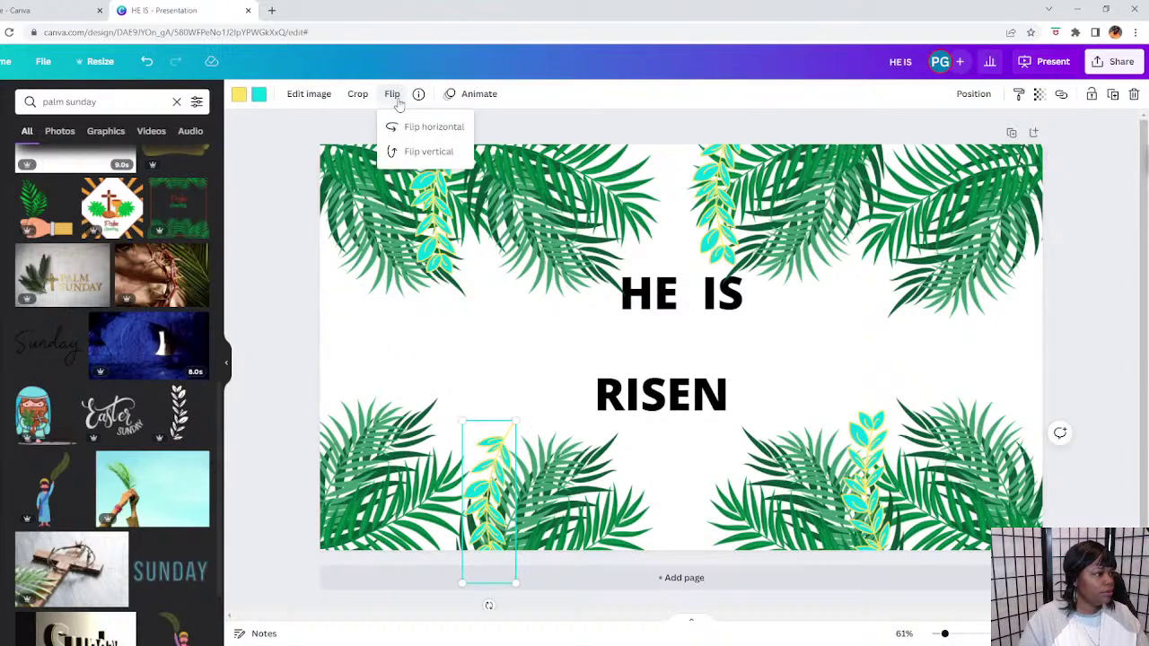
left_click(429, 150)
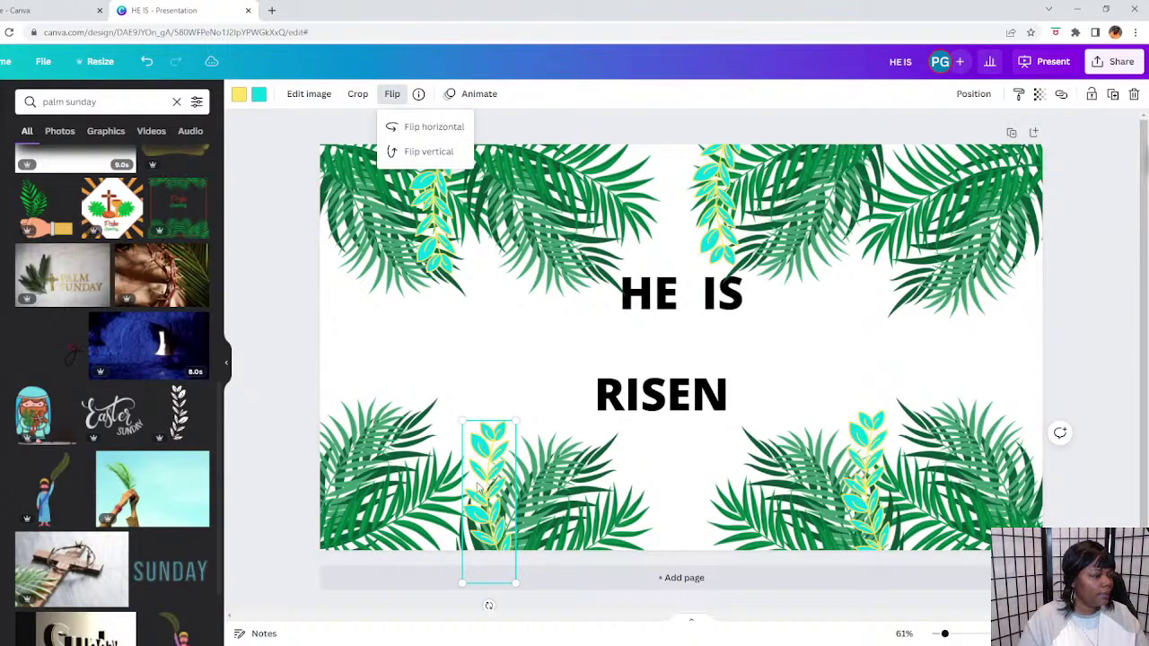
Move the lower-left and upper-right branches between their neighbouring fronds and tilt the lower-left branch counterclockwise.
left_click_drag(479, 487, 420, 481)
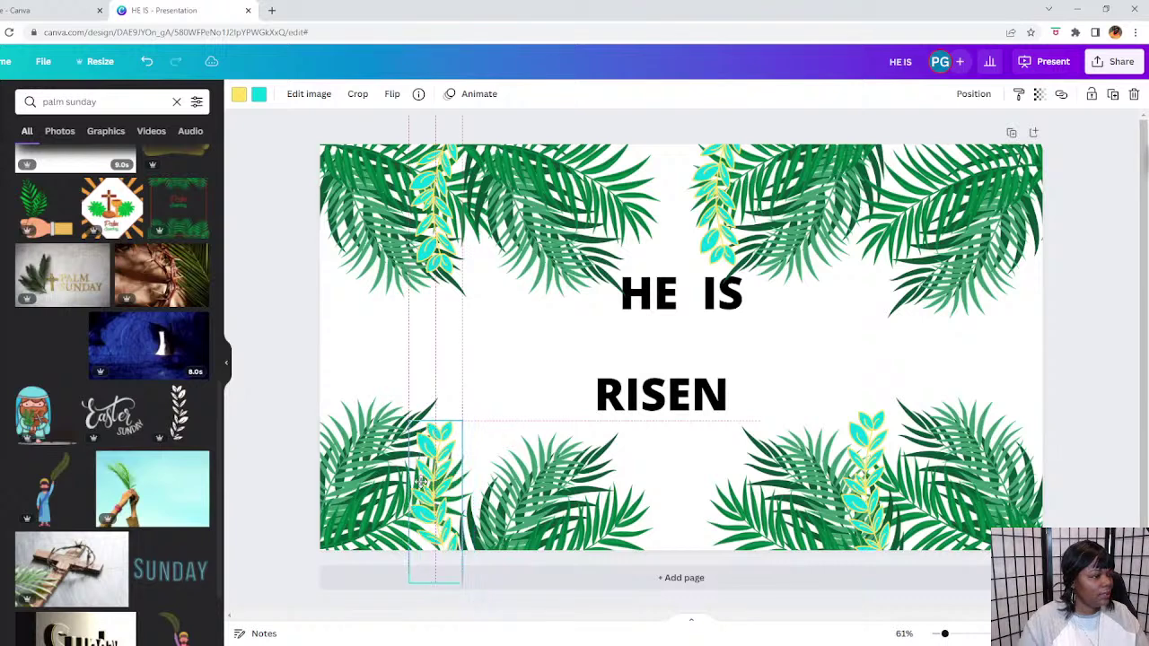
left_click_drag(727, 234, 883, 237)
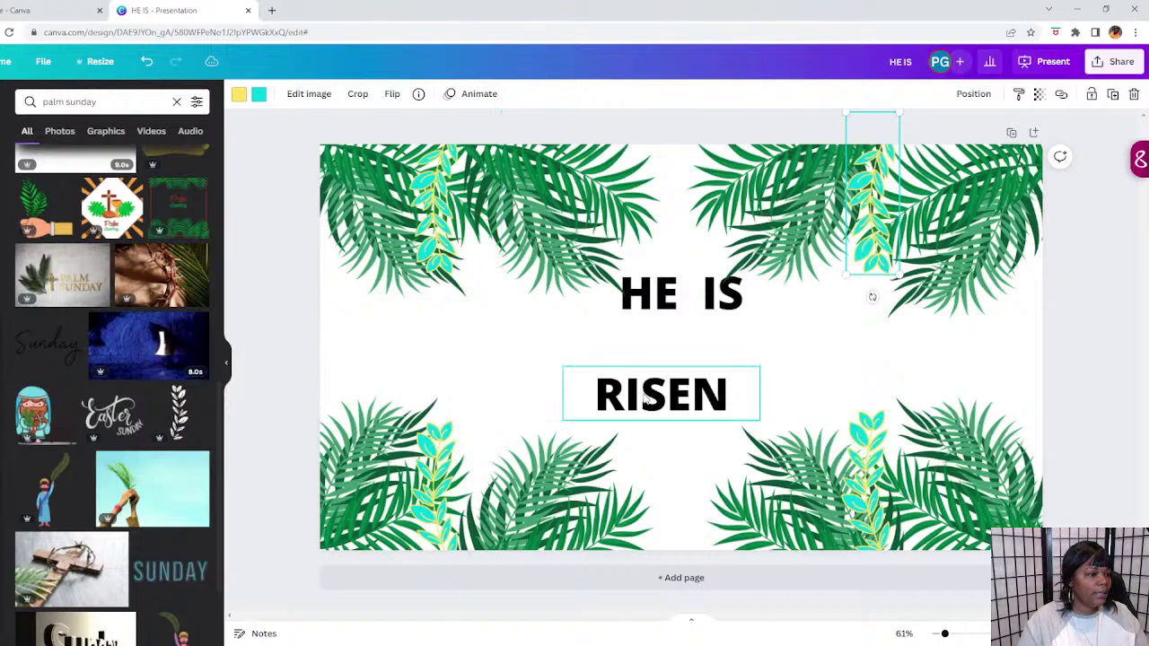
left_click_drag(430, 516, 456, 516)
left_click_drag(462, 600, 501, 593)
left_click_drag(460, 504, 460, 513)
Place copies of the tilted branch over the inner left fronds at the bottom and top edges, flipping the top copy vertically.
left_click(1112, 93)
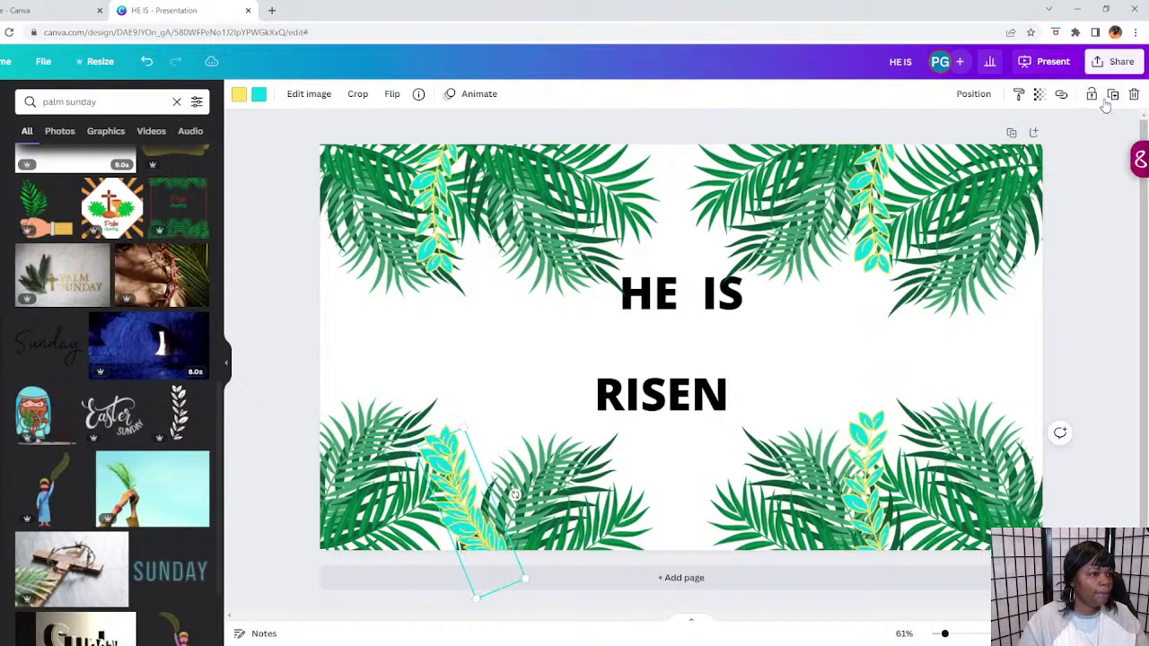
left_click_drag(522, 503, 583, 193)
left_click(476, 502, "shift")
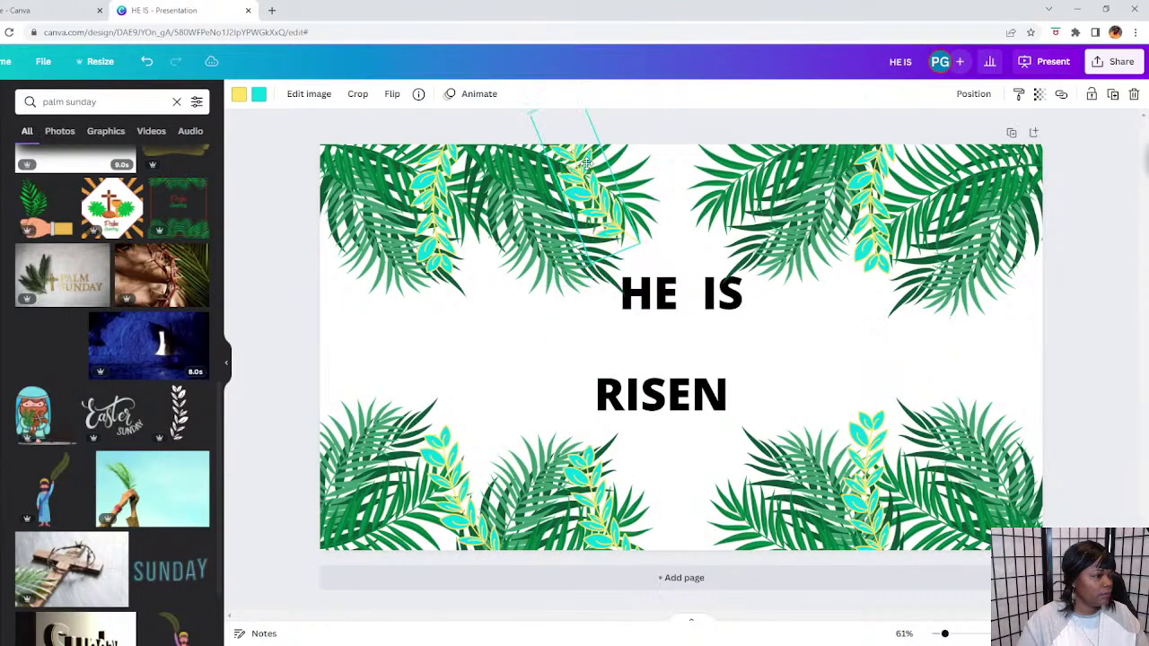
left_click(392, 95)
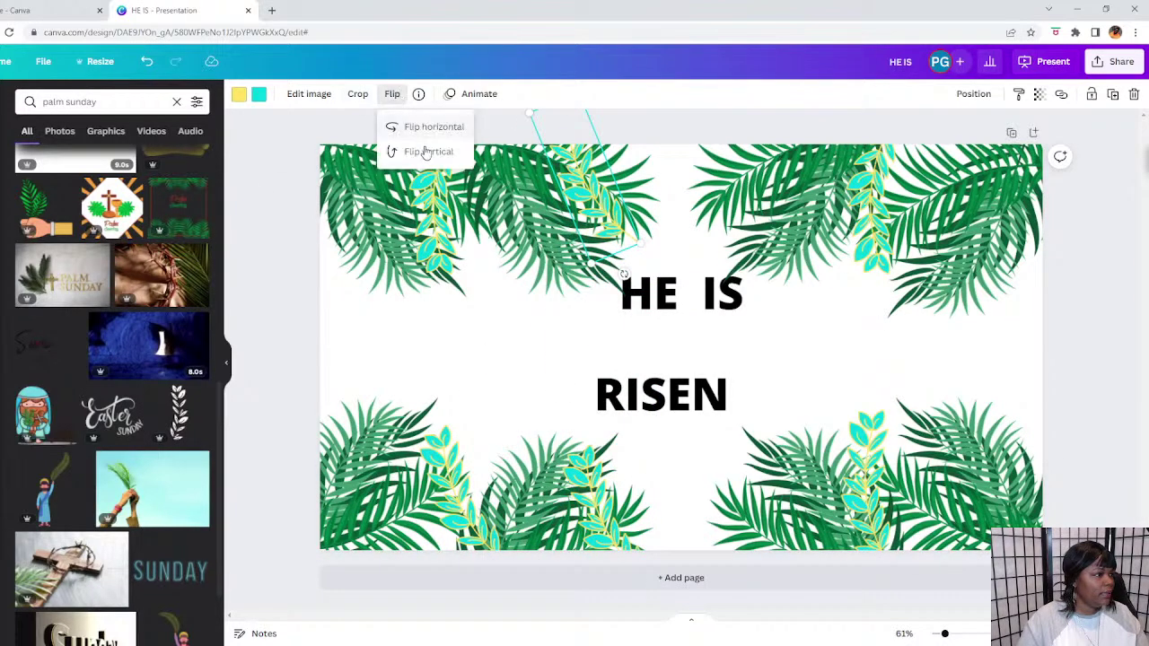
left_click(425, 152)
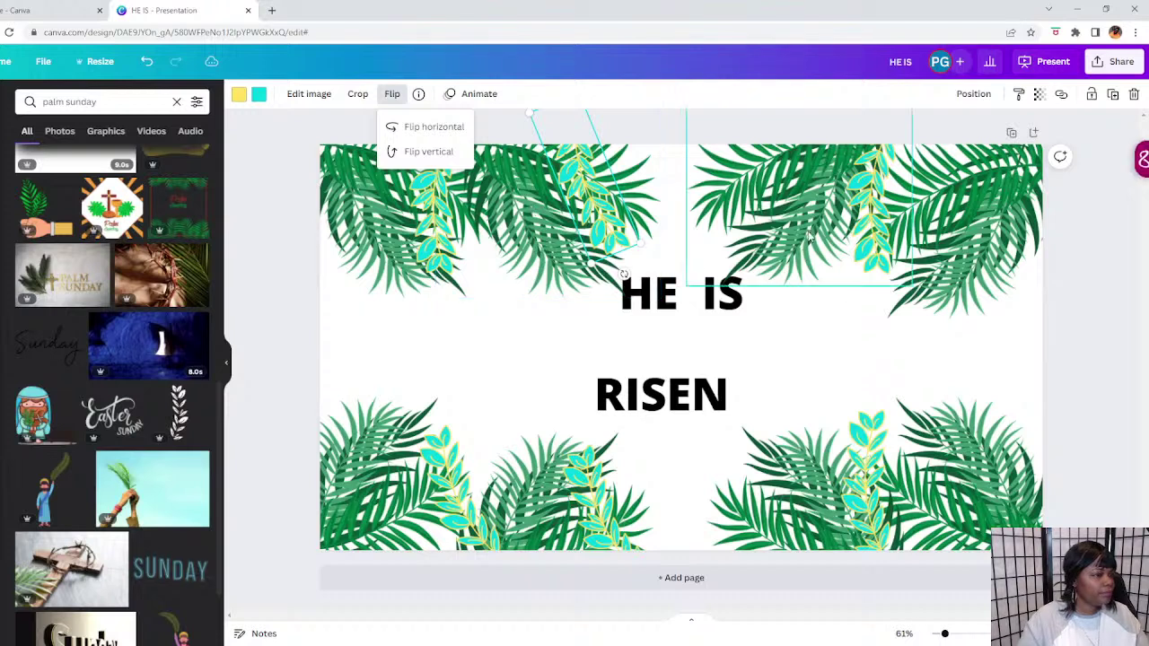
left_click(662, 408)
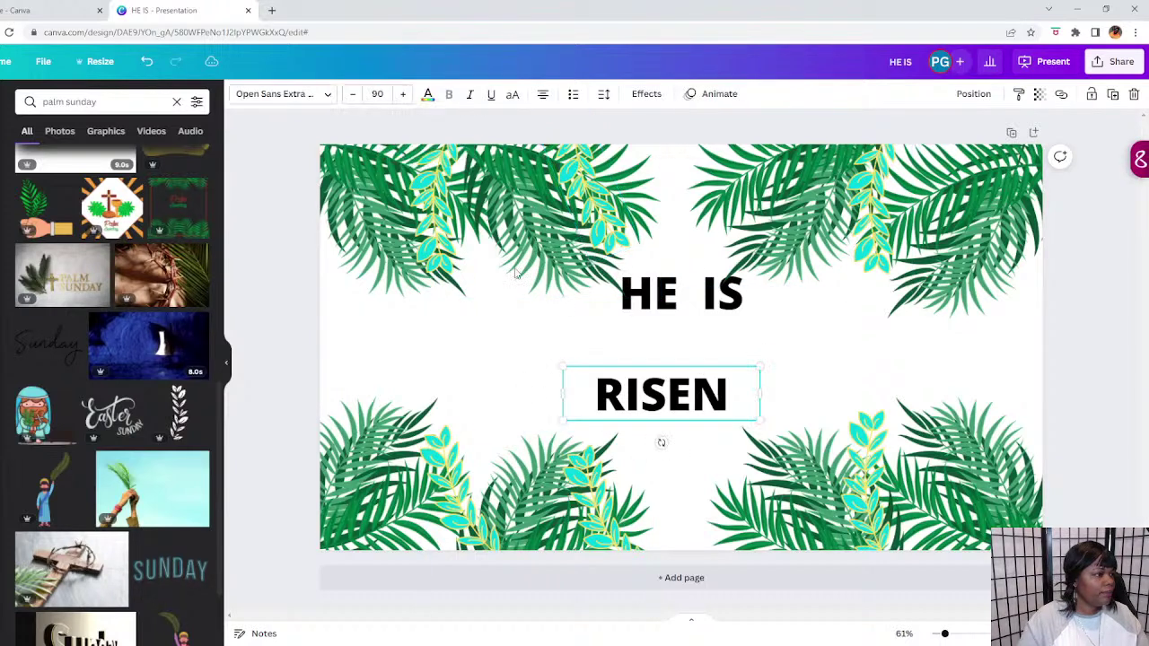
left_click(651, 211)
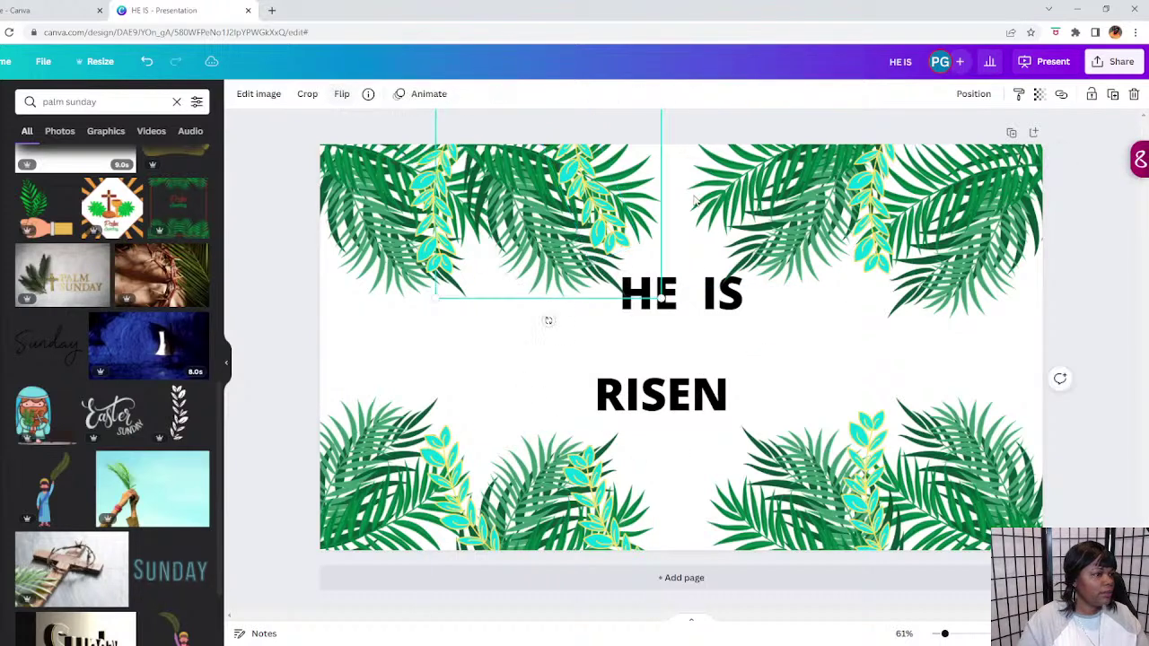
Tilt the lower-right branch counterclockwise and reposition it between the two lower-right fronds.
left_click(871, 505)
left_click_drag(871, 593, 933, 585)
left_click_drag(875, 485, 911, 484)
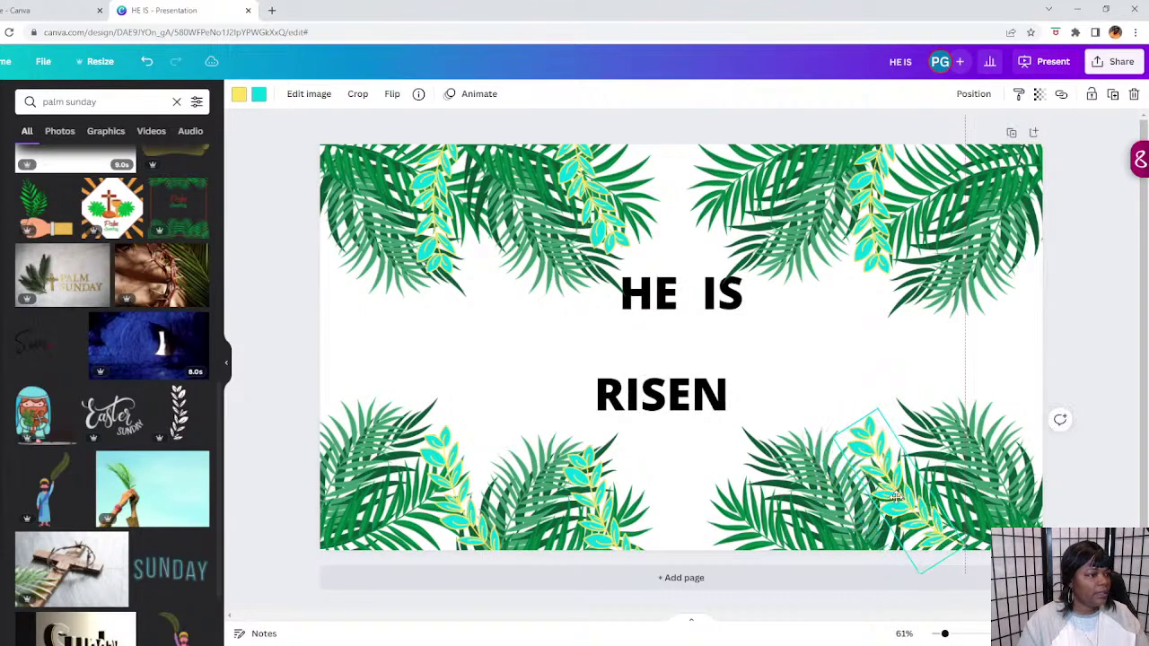
Move the upper-right branch over the inner right frond and place a duplicate over the outer right frond.
left_click_drag(863, 201, 775, 201)
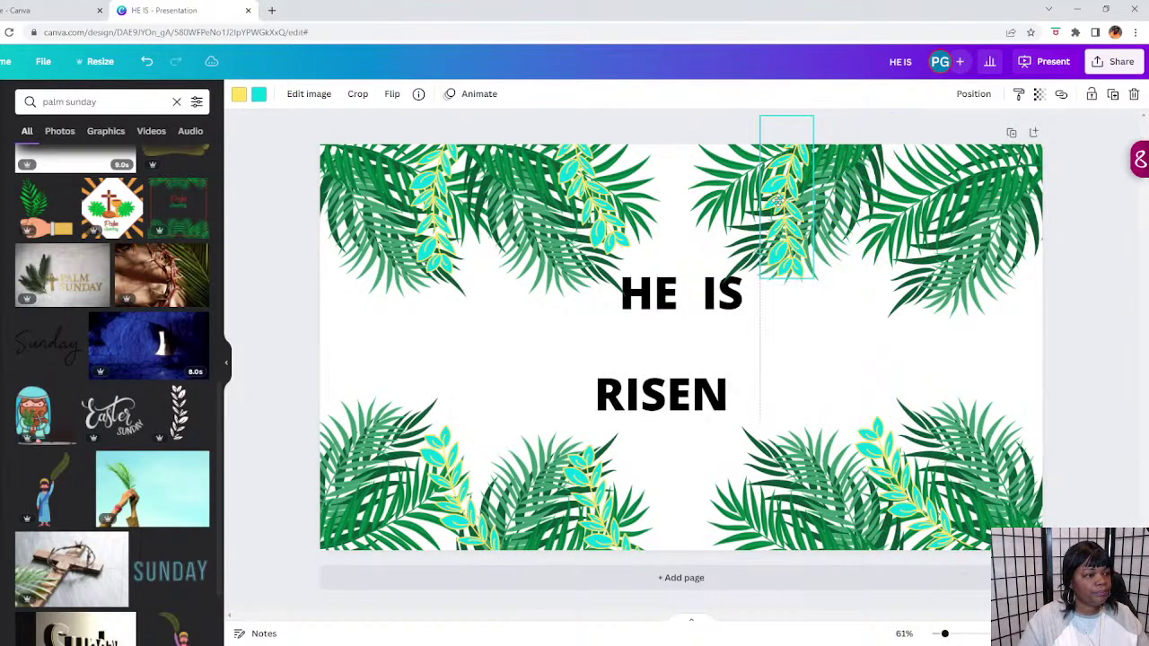
left_click(1112, 94)
left_click_drag(799, 195, 921, 175)
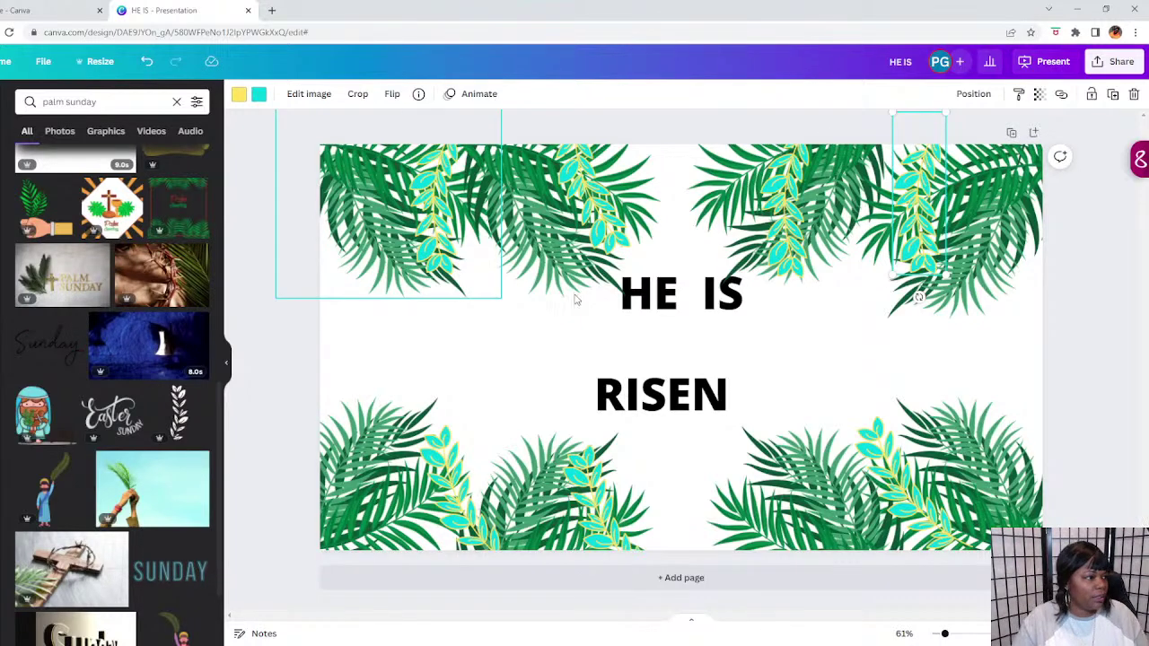
Move the HE IS and RISEN text closer together and align them with each other near the slide's center.
left_click(529, 328)
left_click_drag(653, 310, 626, 316)
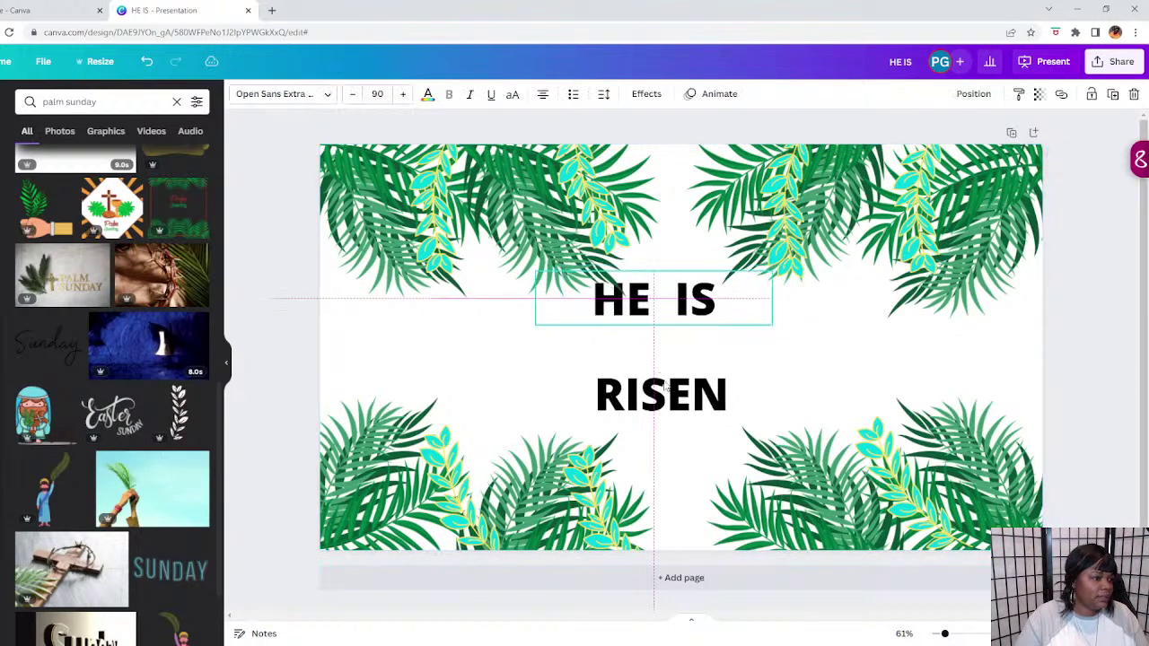
left_click_drag(652, 402, 664, 390)
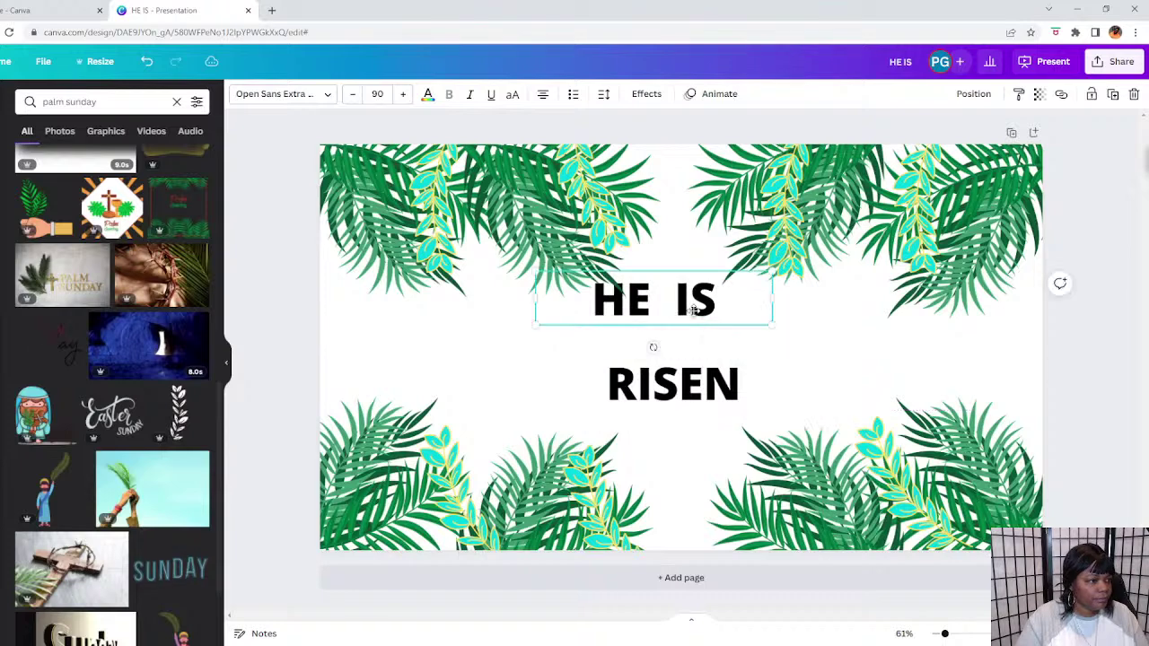
left_click_drag(668, 301, 688, 313)
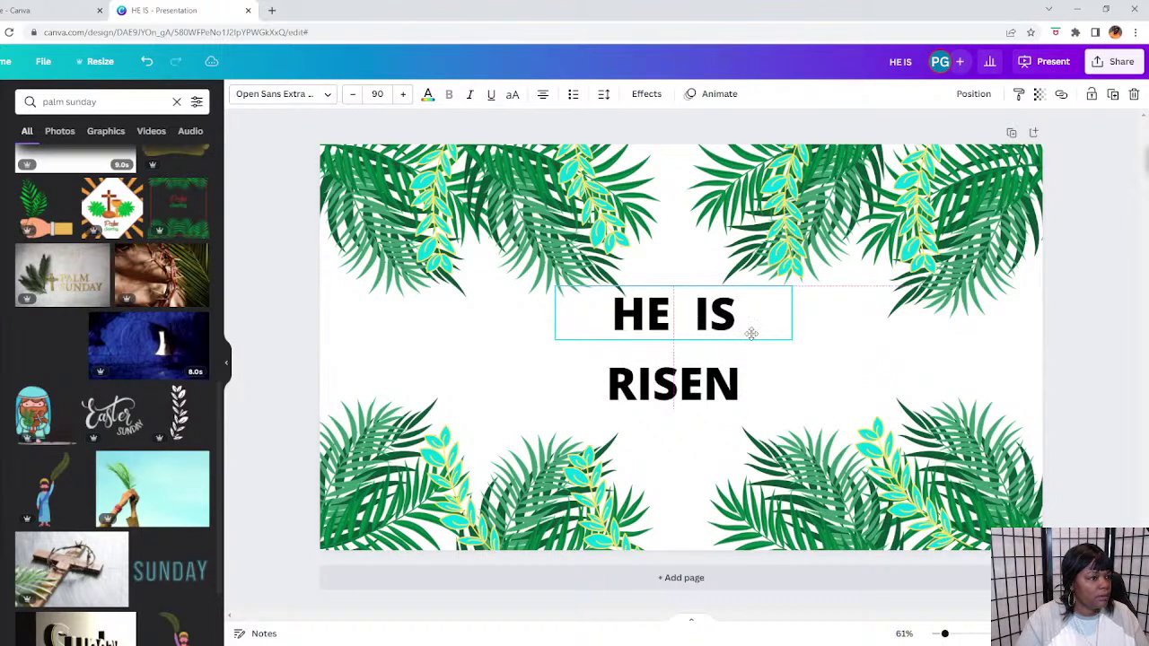
left_click(969, 366)
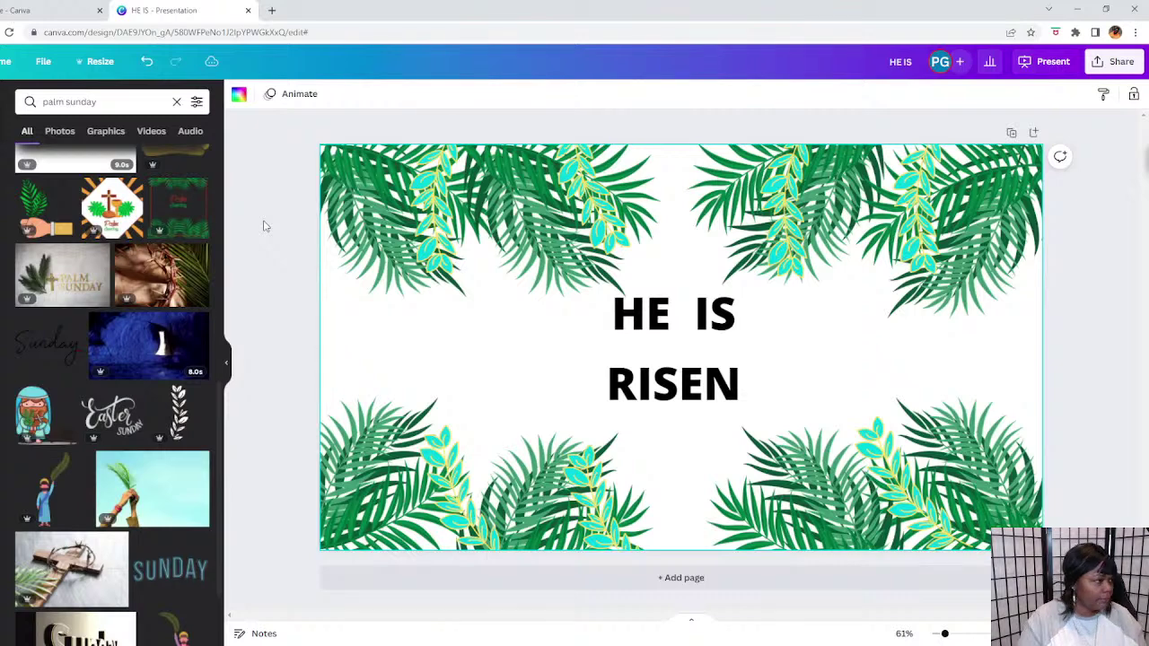
Clear the element search, add the white-and-yellow plumeria photo, and shrink it onto the lower-left frond between the branches.
left_click(176, 101)
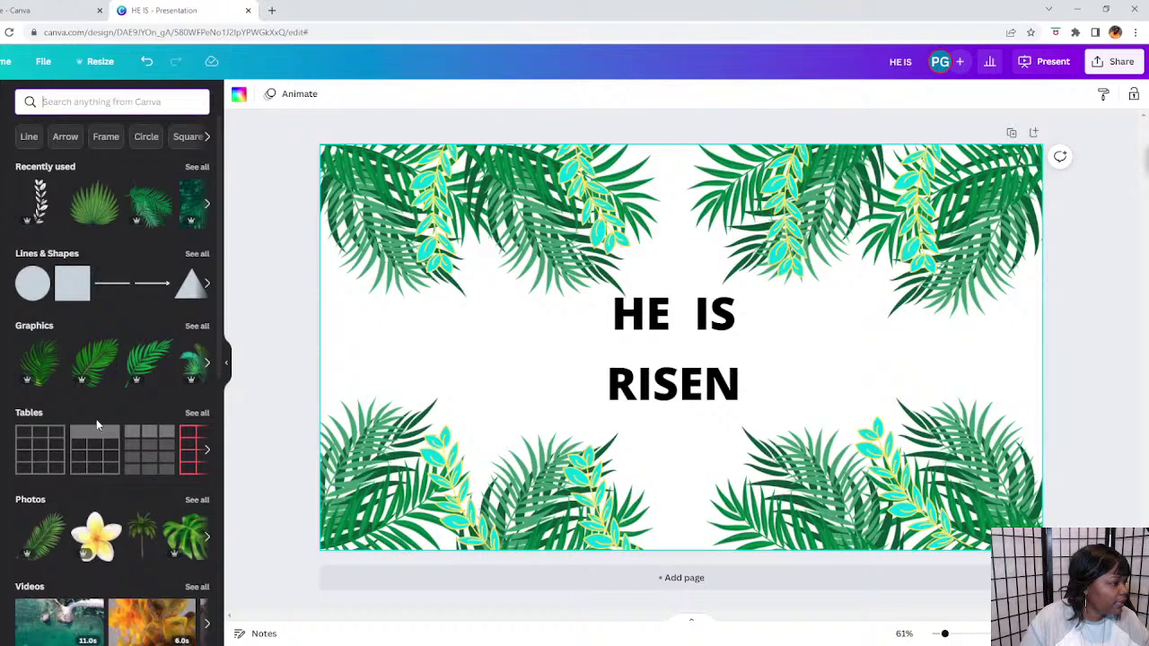
scroll(97, 425, "down", 2)
left_click(96, 352)
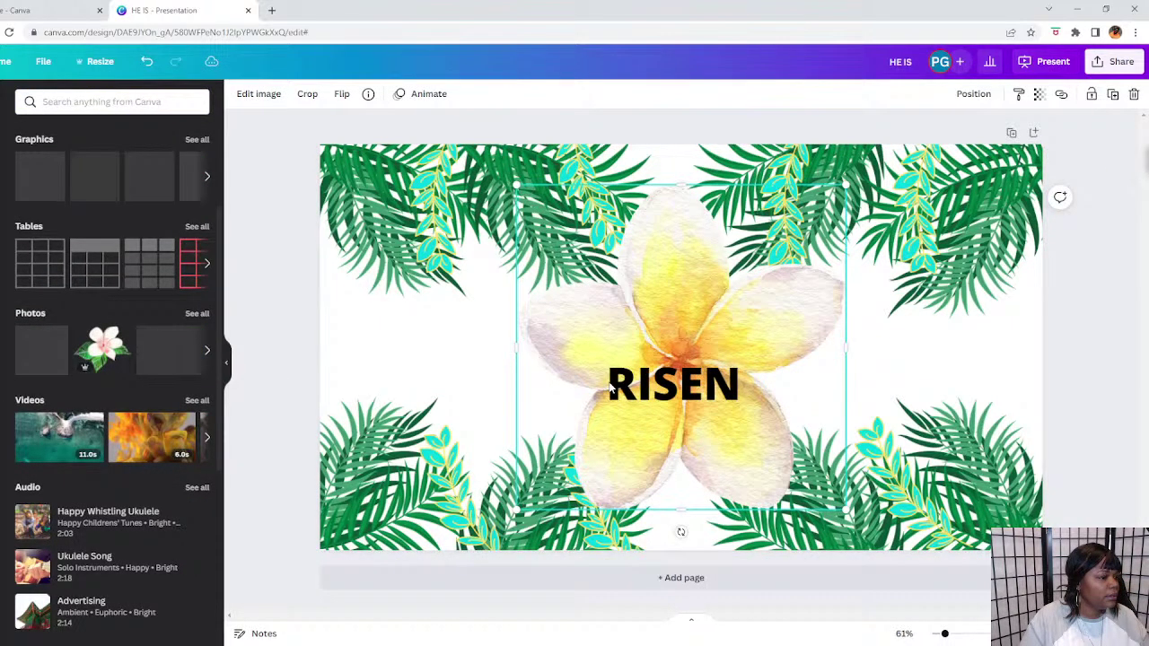
left_click_drag(609, 386, 413, 500)
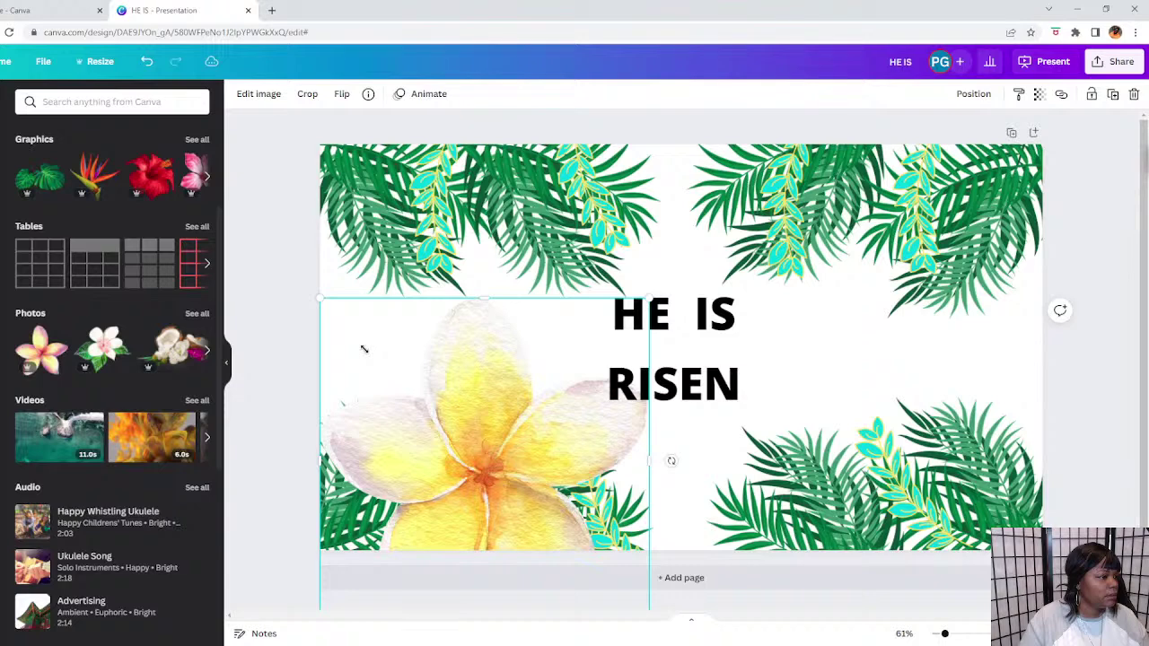
left_click_drag(364, 349, 493, 473)
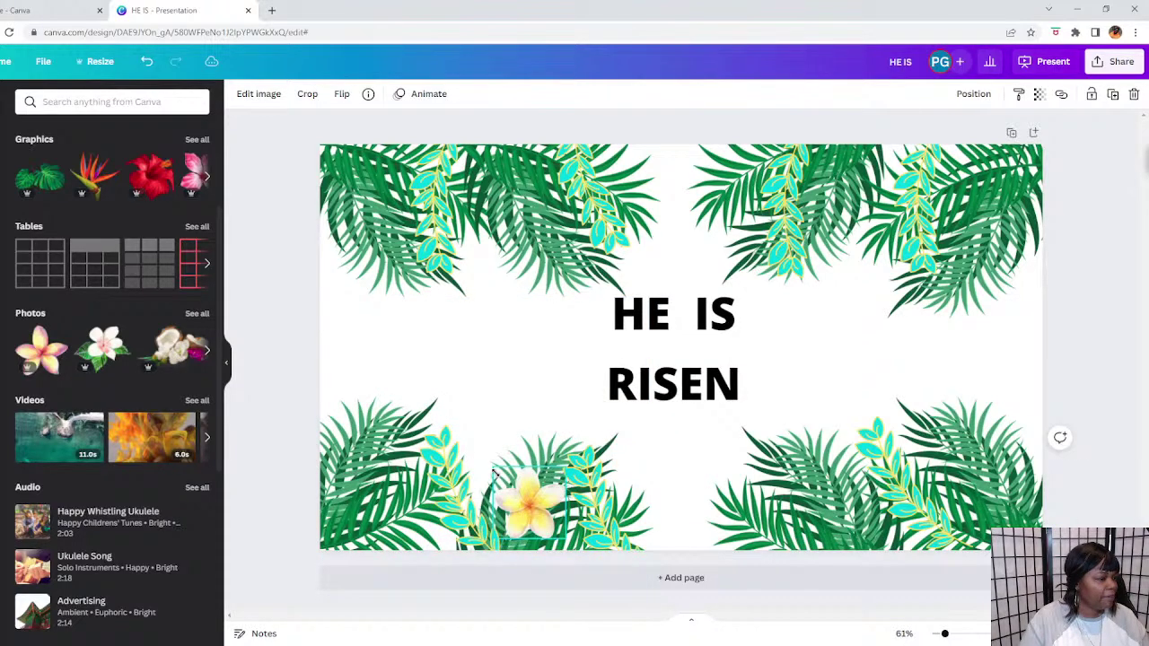
Duplicate the plumeria and place flowers among the fronds at the upper right, lower right and upper left.
left_click_drag(533, 517, 860, 168)
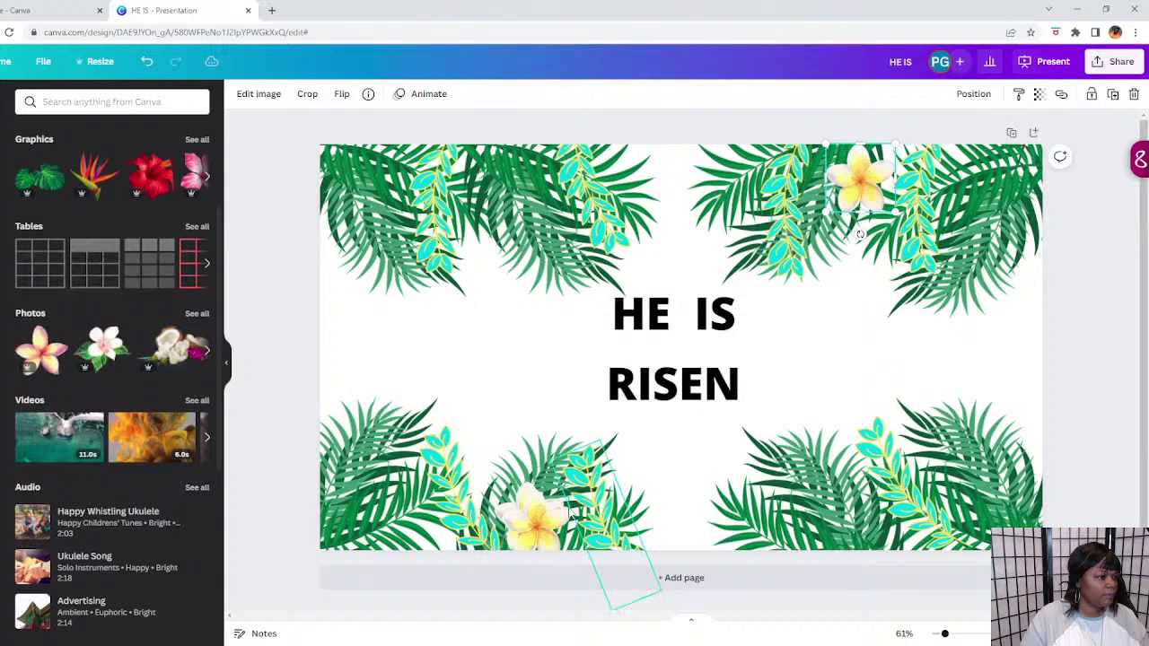
left_click_drag(566, 514, 853, 514)
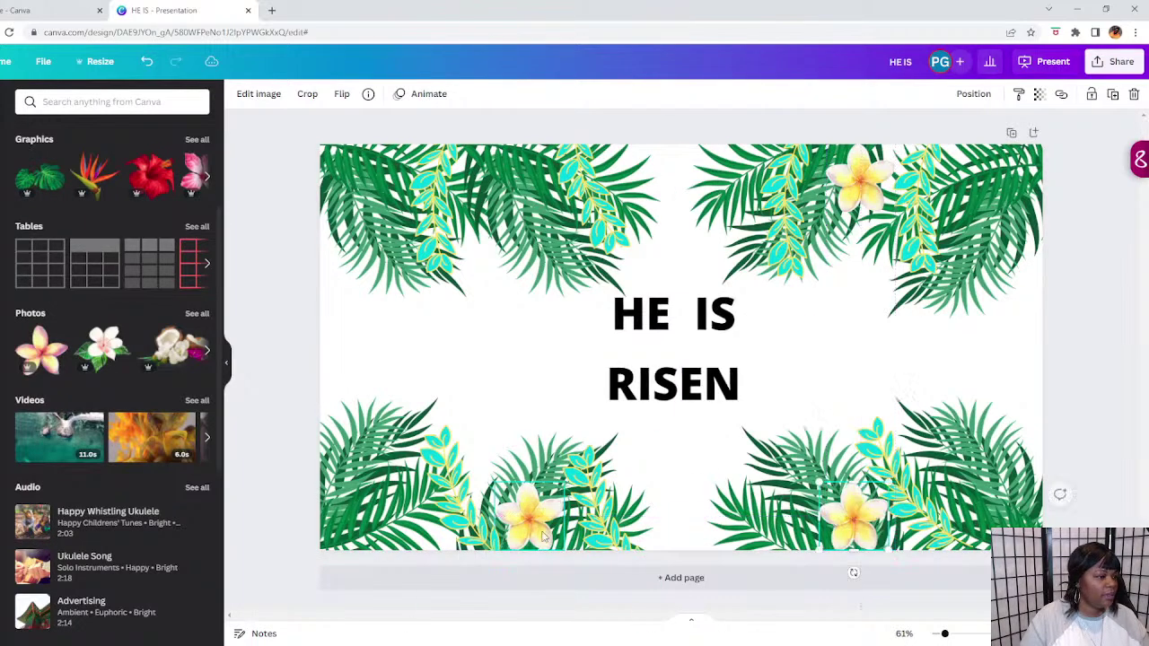
left_click(1113, 94)
left_click_drag(525, 521, 491, 264)
left_click(433, 348)
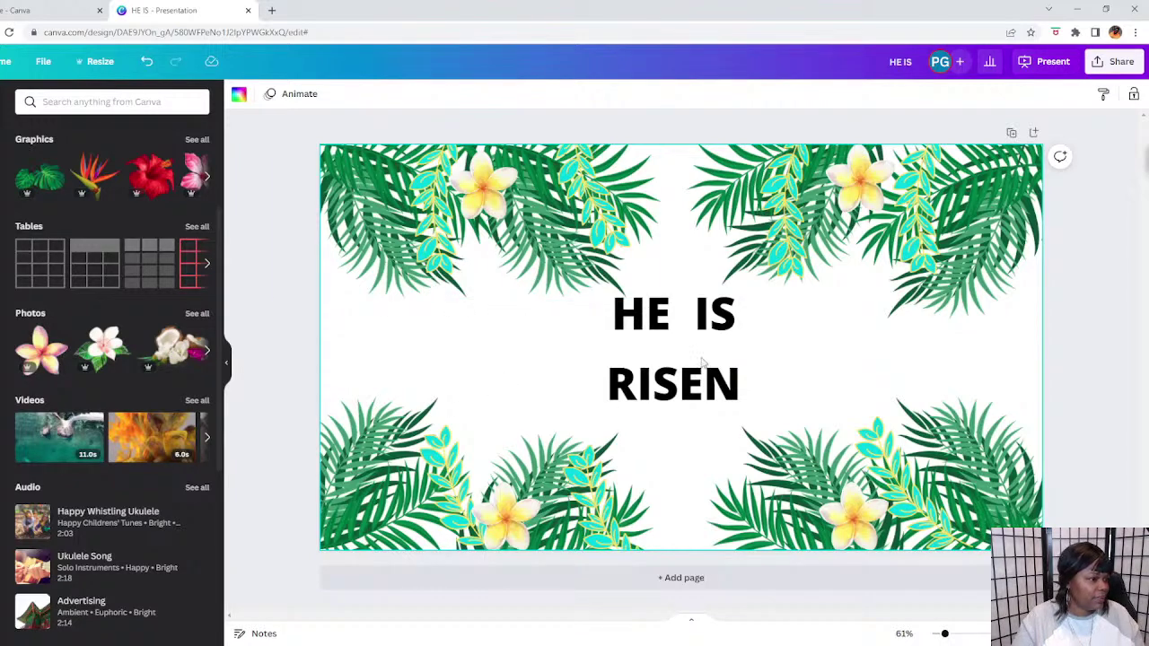
Set the HE IS text in the Ephemera Kingsford Demo font, enlarge it to size 223 and reposition it above RISEN.
left_click(703, 314)
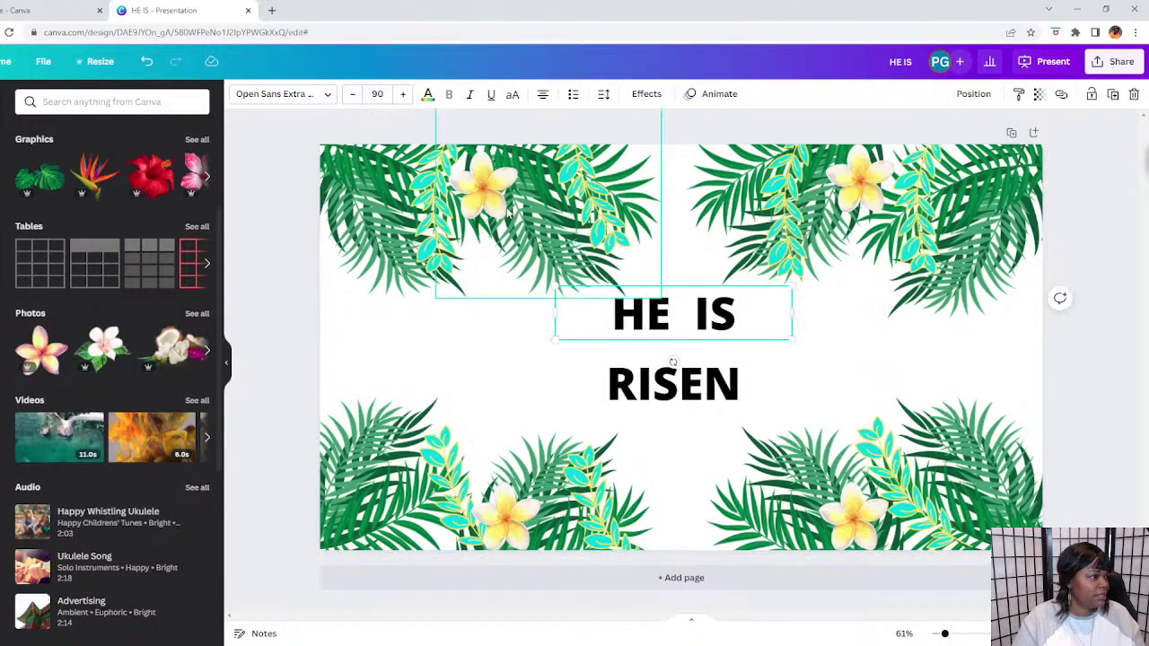
left_click(268, 100)
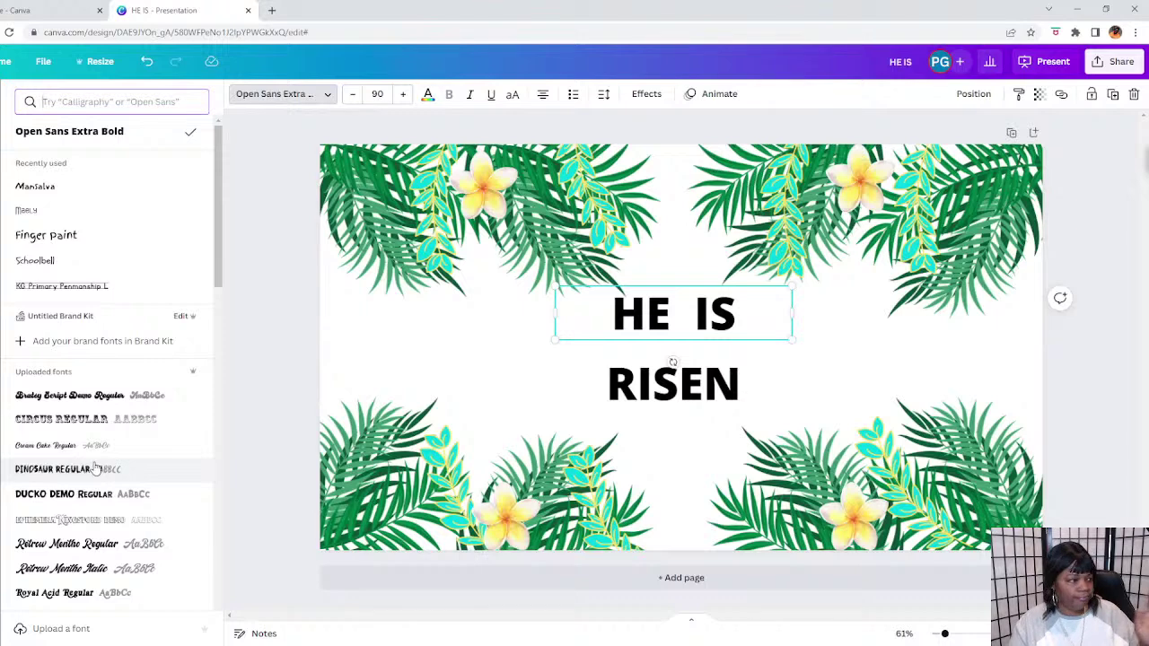
scroll(79, 489, "down", 2)
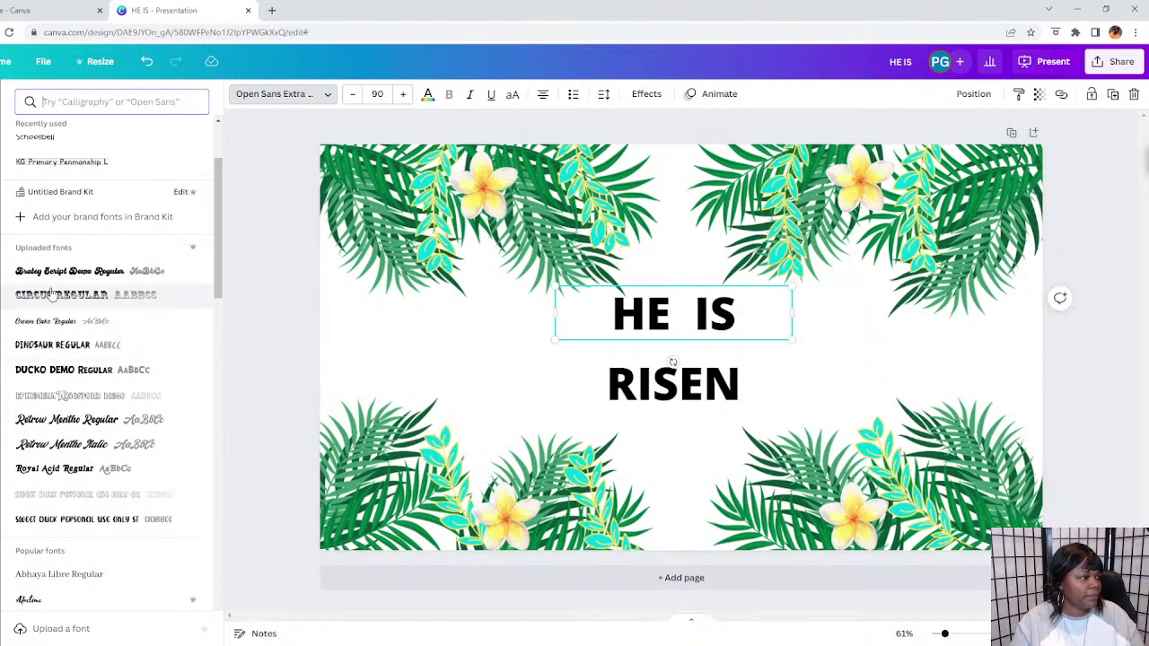
left_click(51, 398)
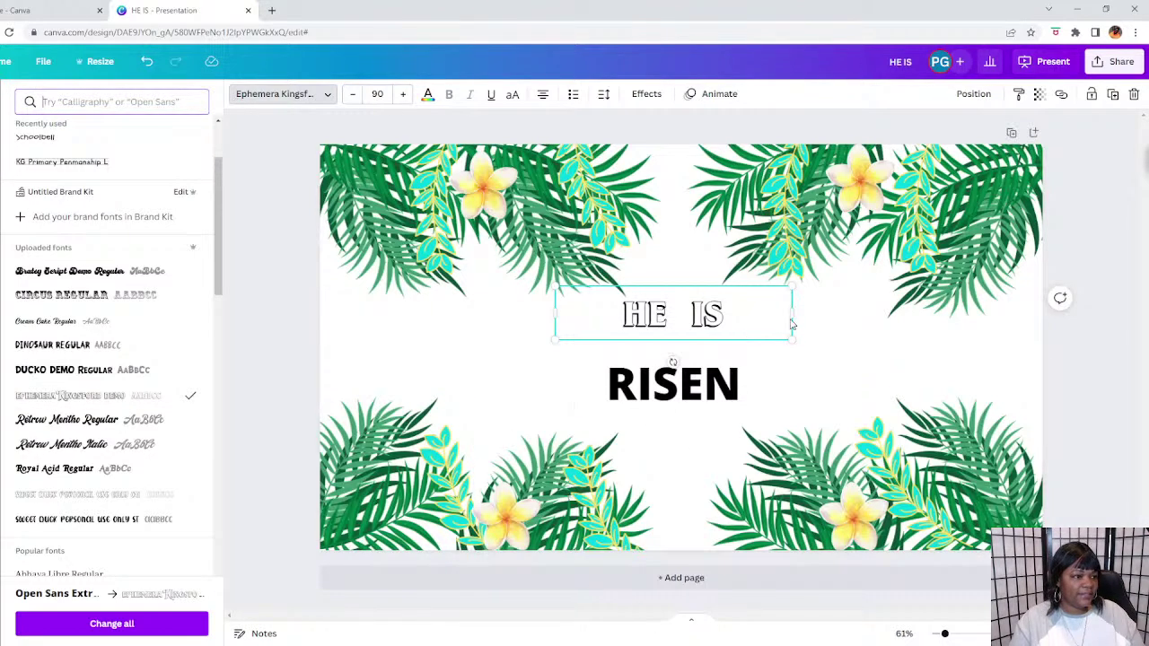
left_click_drag(791, 319, 851, 244)
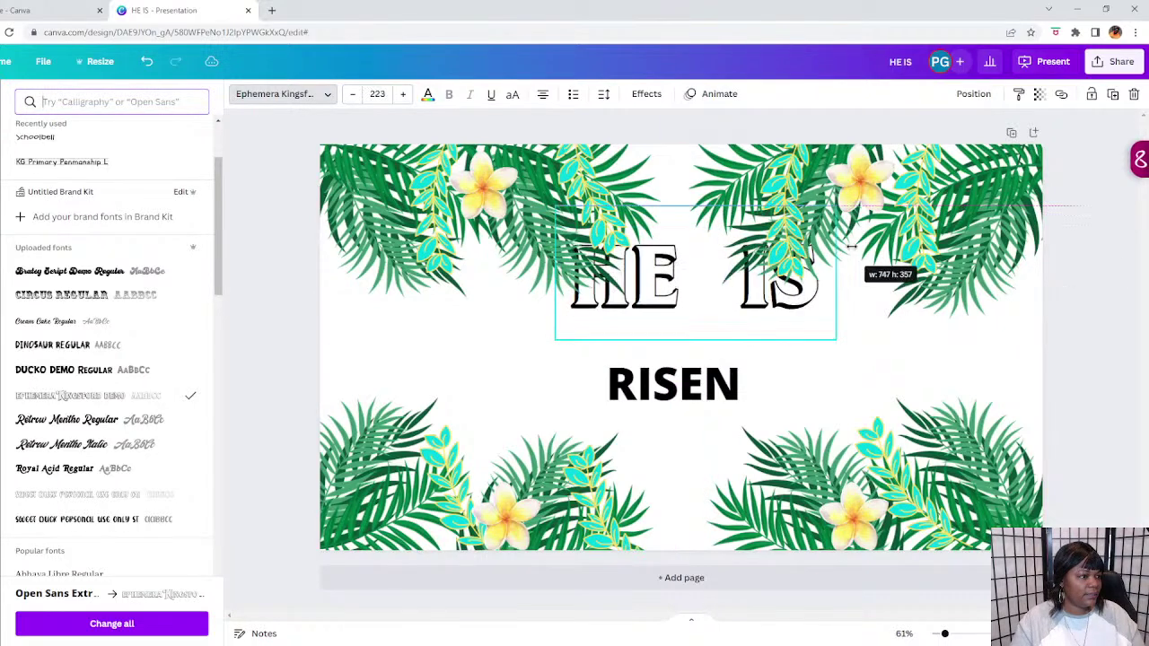
left_click_drag(682, 211, 674, 252)
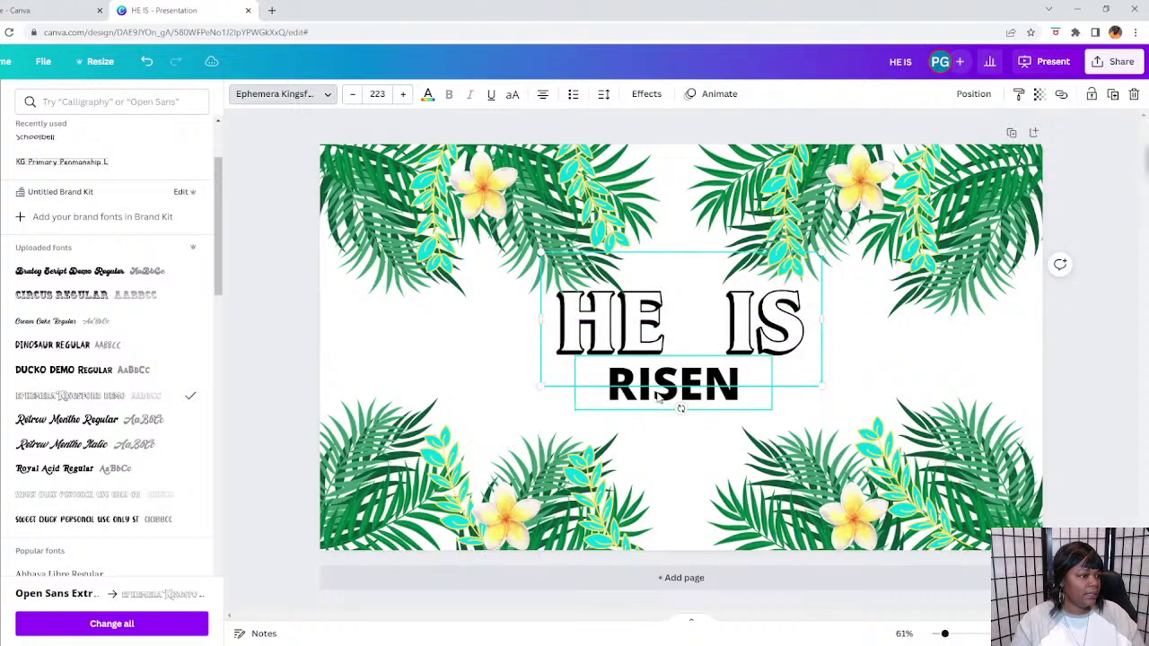
Move the RISEN text lower beneath HE IS and set it in the Benedict font.
mouse_move(661, 405)
left_mouse_down()
mouse_move(659, 439)
mouse_move(674, 419)
left_mouse_up()
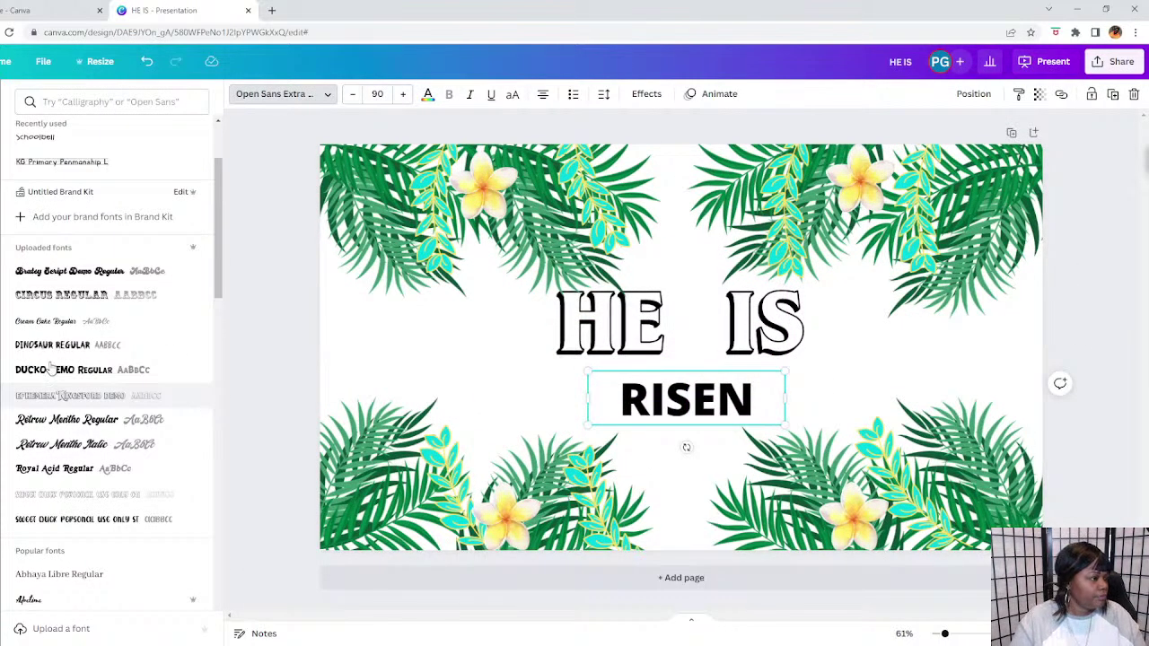
scroll(107, 503, "down", 7)
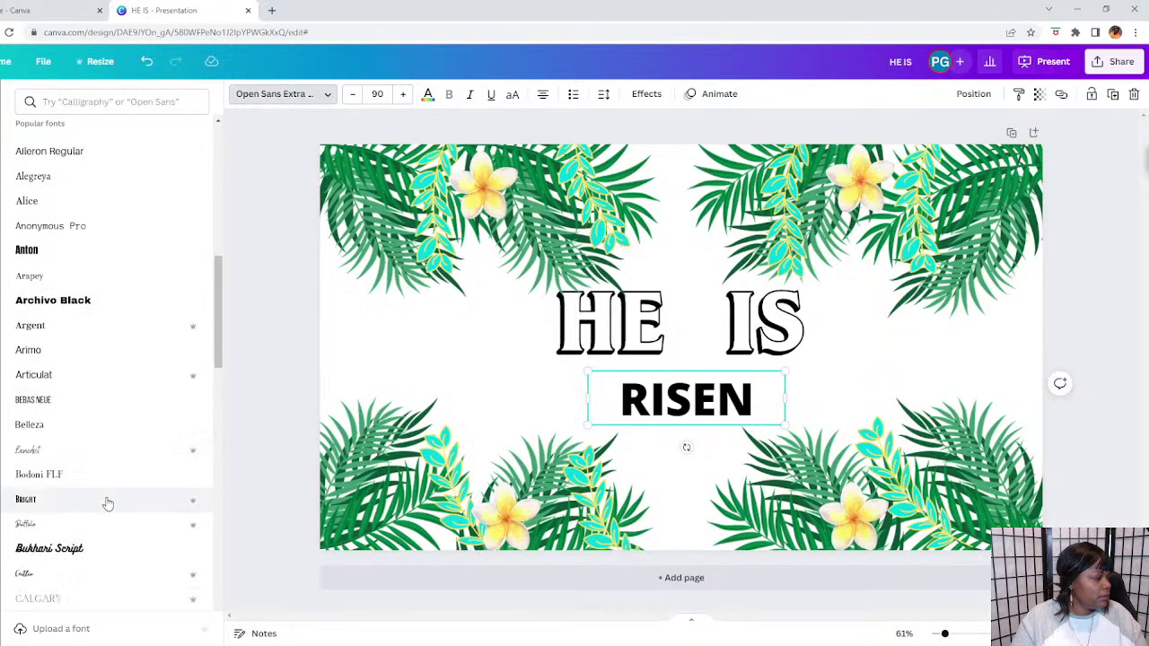
left_click(85, 329)
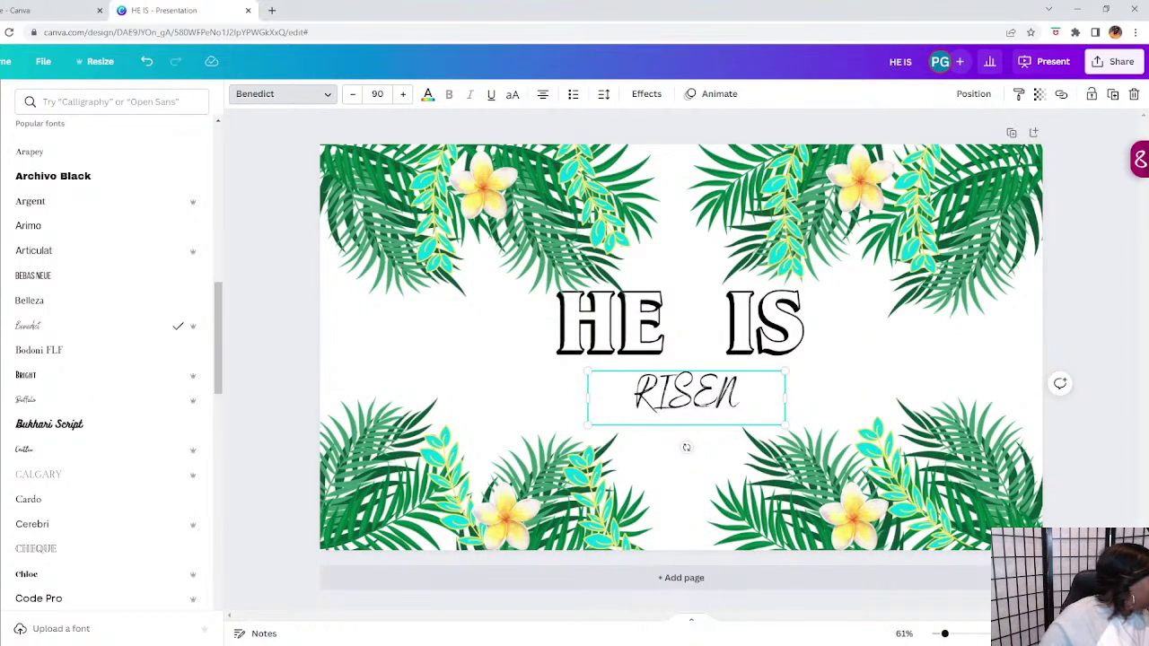
Remove the extra space between HE and IS in the heading text.
left_click(696, 344)
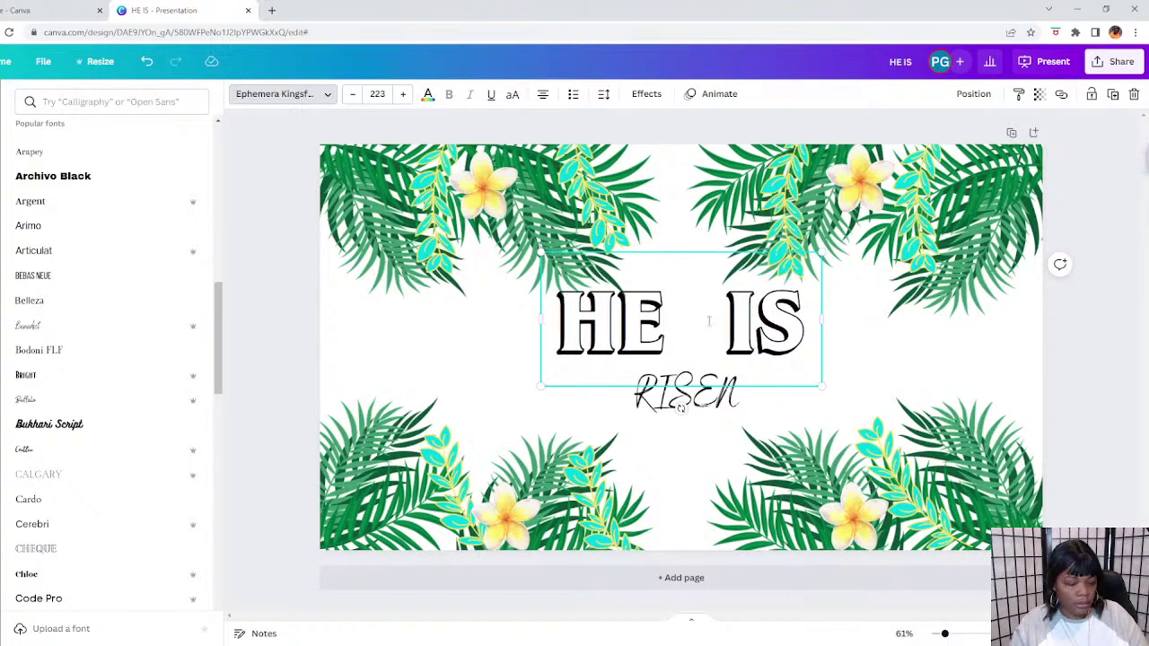
key("Delete")
key("Delete")
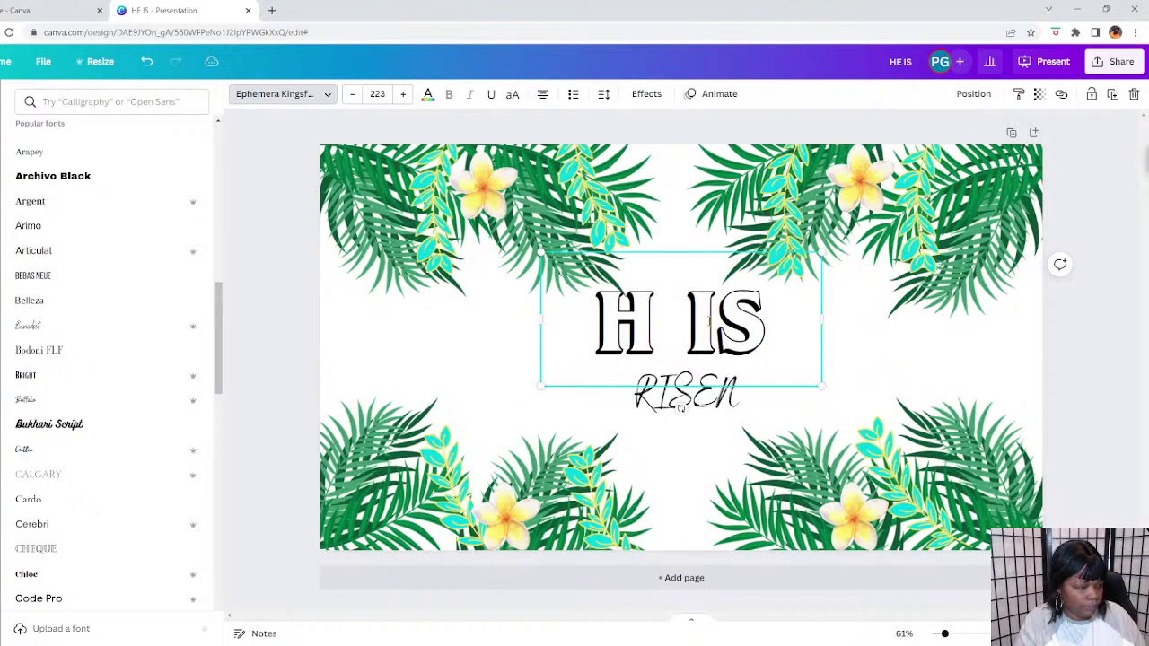
type("E")
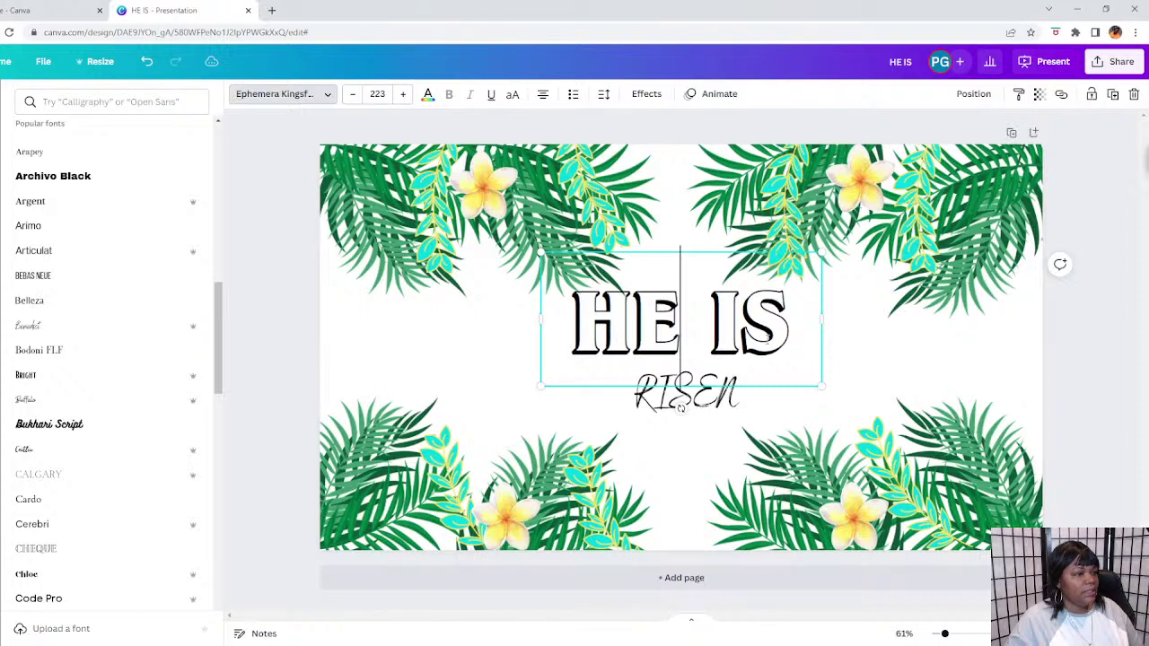
key("End")
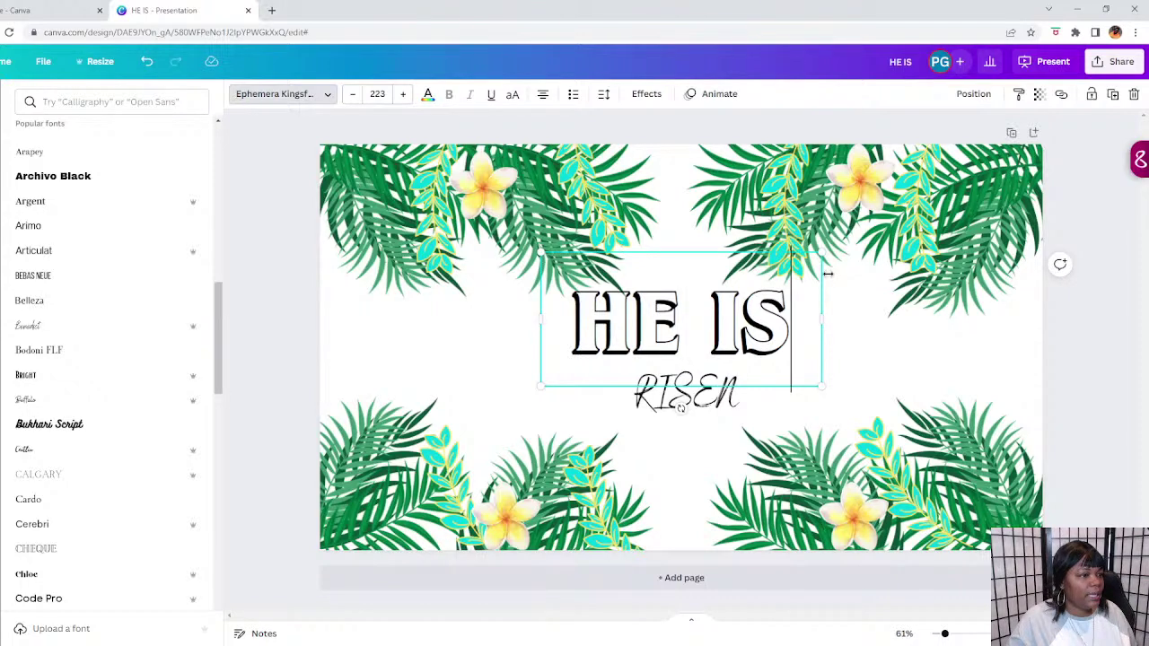
Shrink HE IS to size 106, enlarge RISEN to size 181, and stack the two texts near the slide's center.
left_click_drag(821, 255, 677, 294)
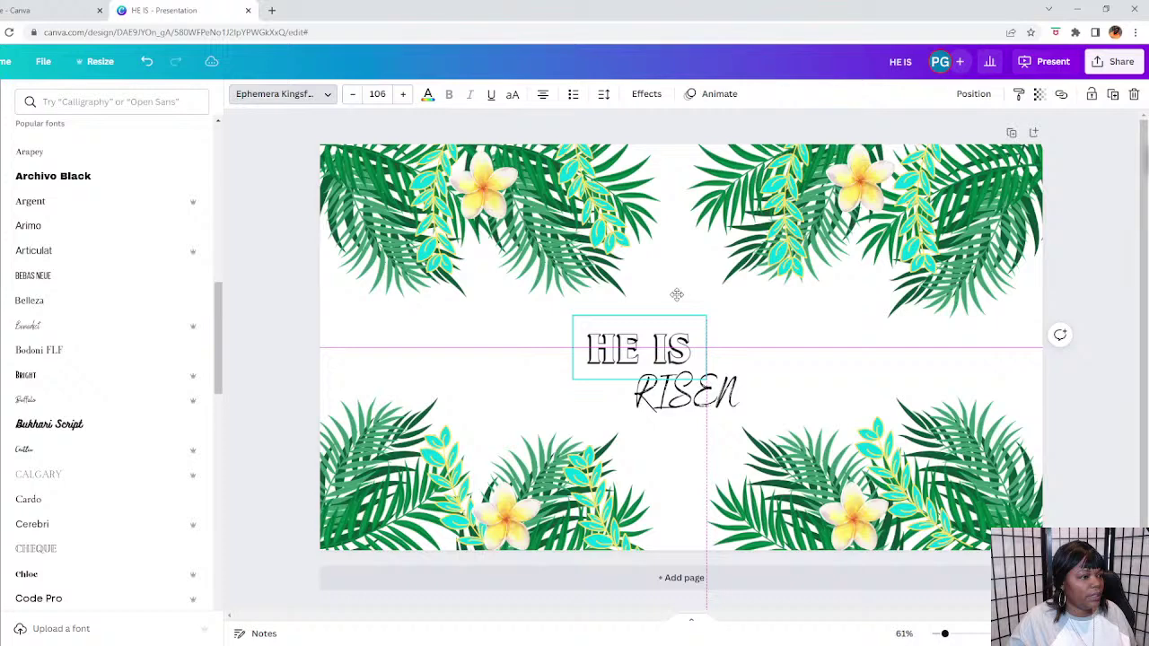
left_click(686, 392)
left_click_drag(589, 367, 393, 287)
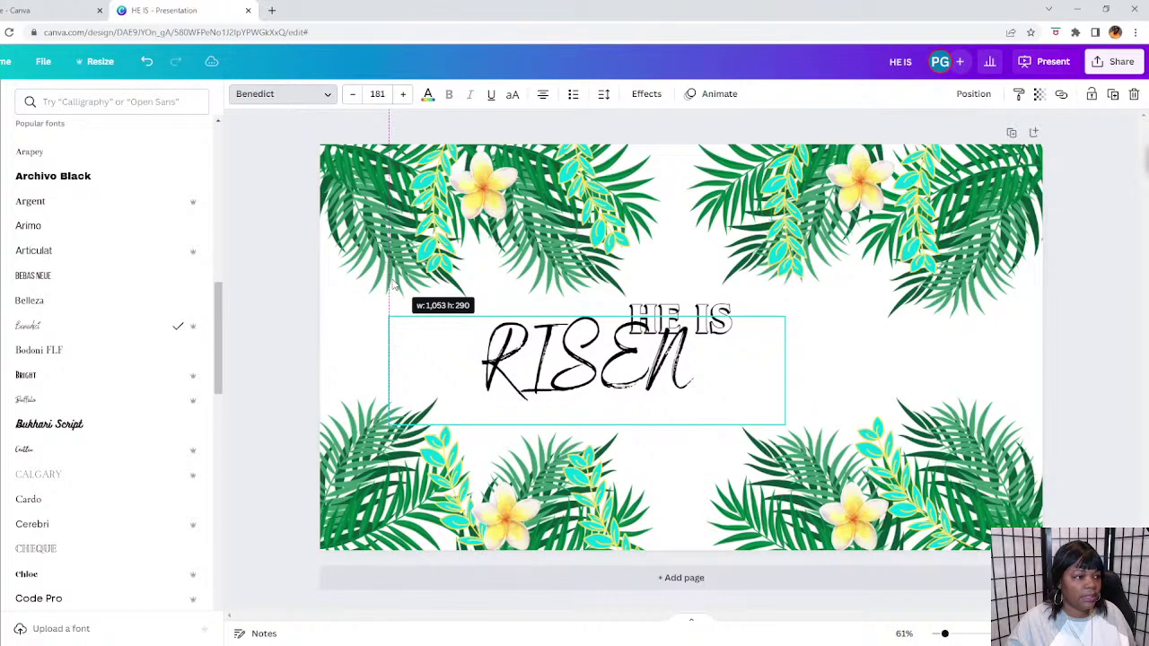
left_click_drag(586, 344, 691, 376)
Try Eczar SemiBold on the RISEN text and settle on Garet ExtraBold from the Corporate font category.
scroll(112, 516, "down", 2)
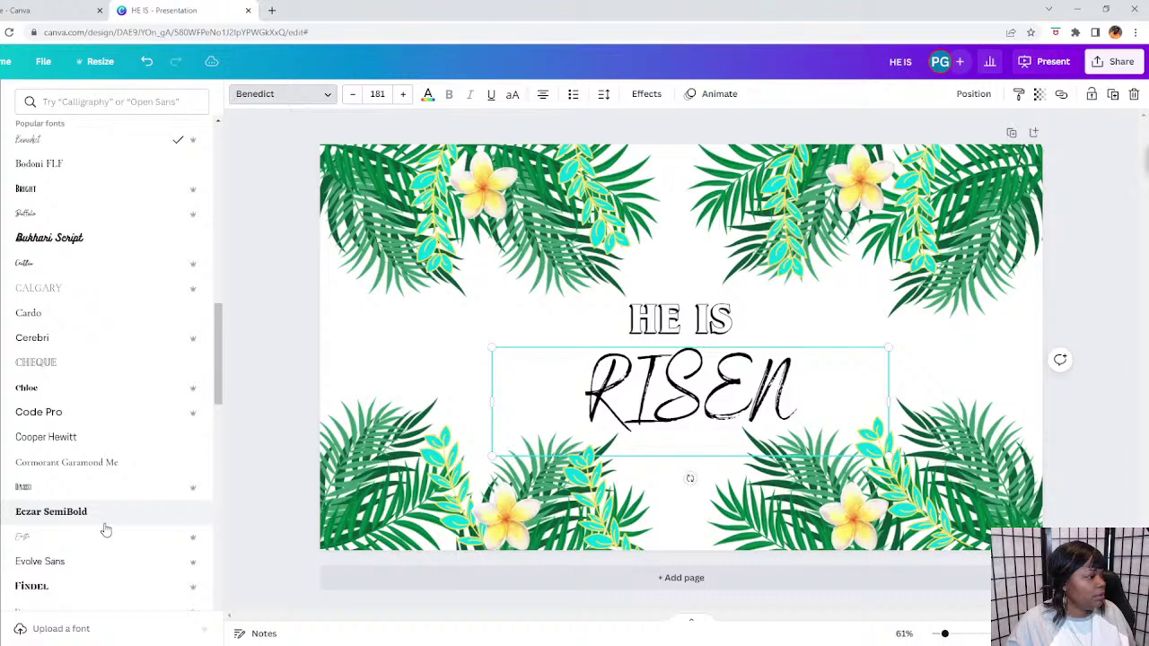
left_click(112, 512)
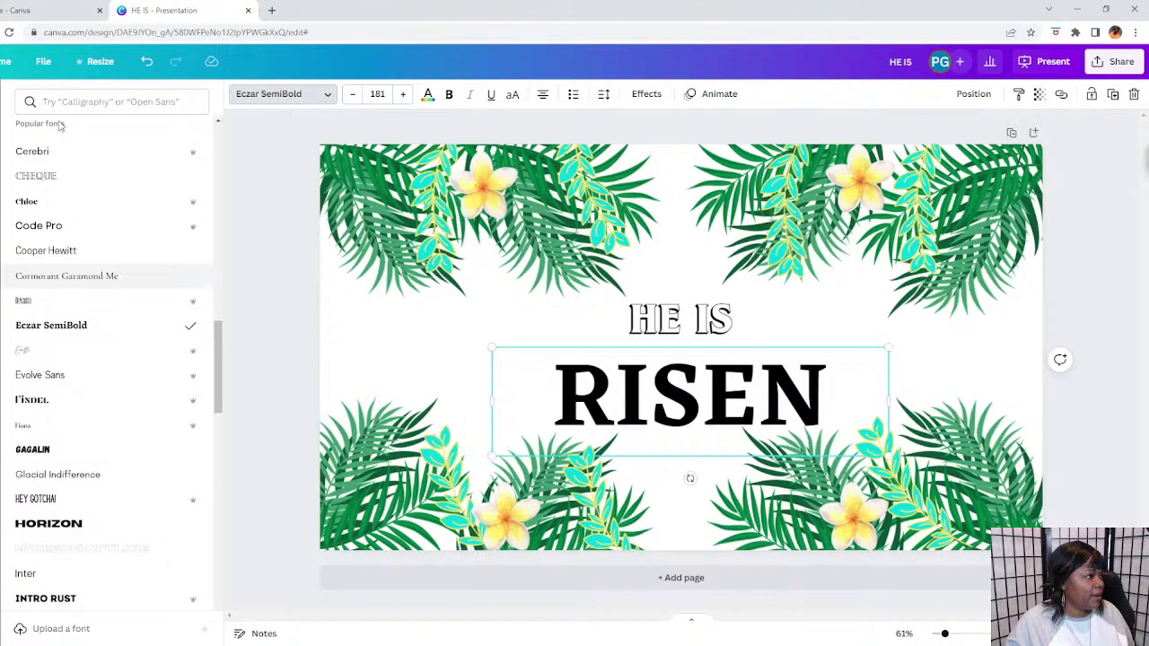
left_click(77, 102)
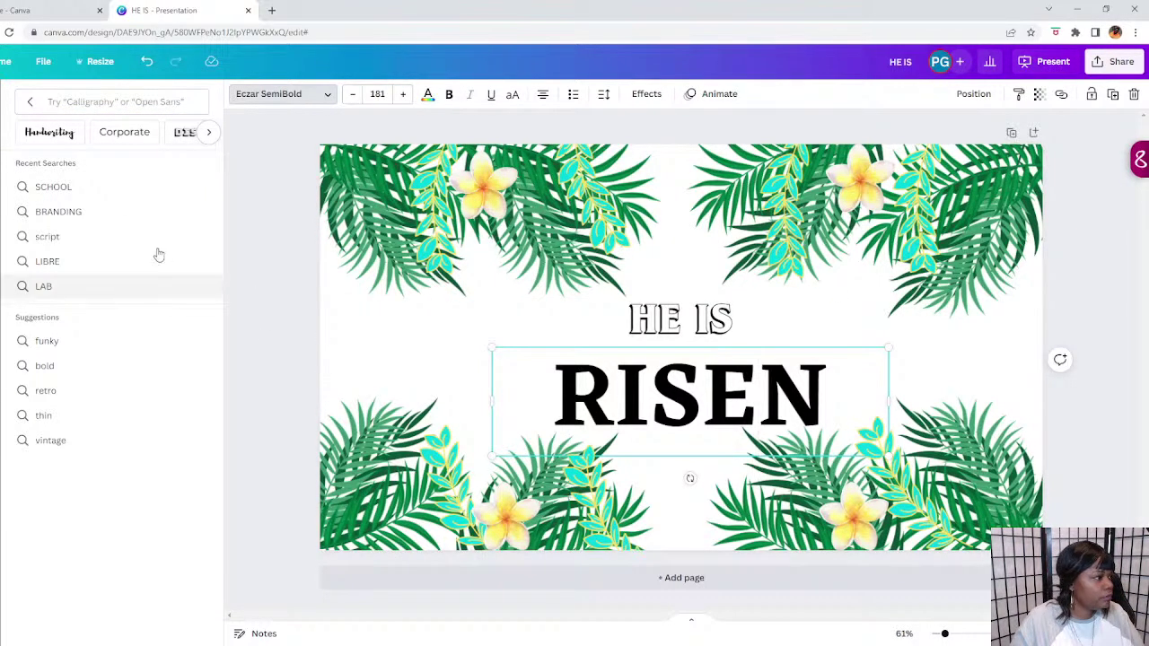
left_click(128, 134)
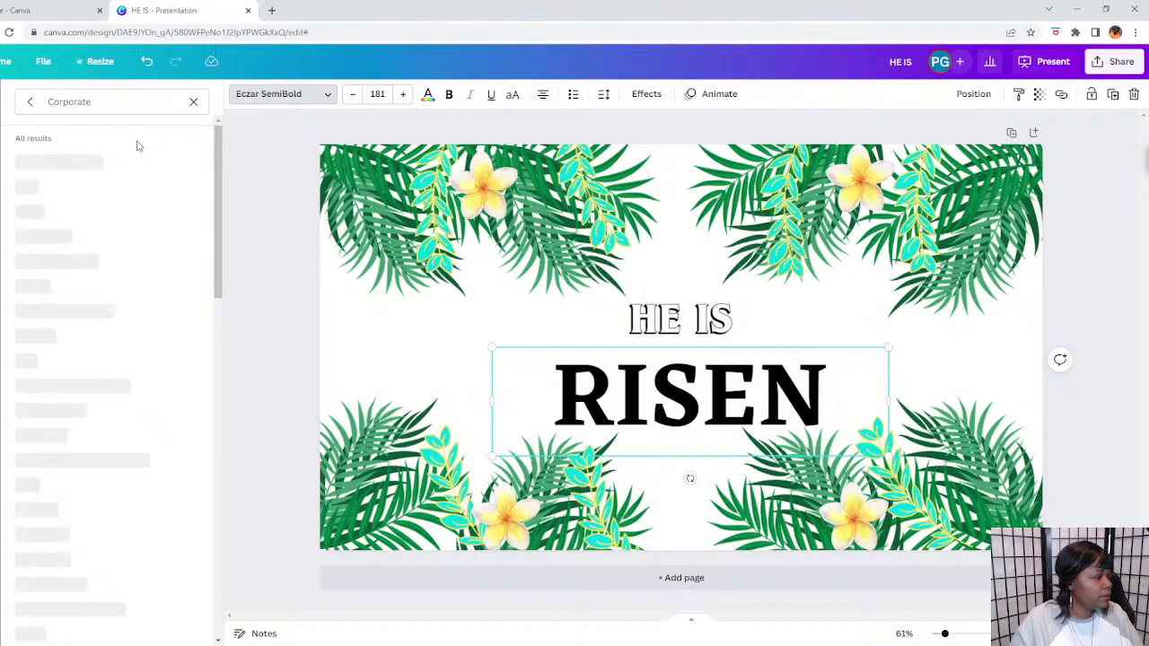
left_click(119, 265)
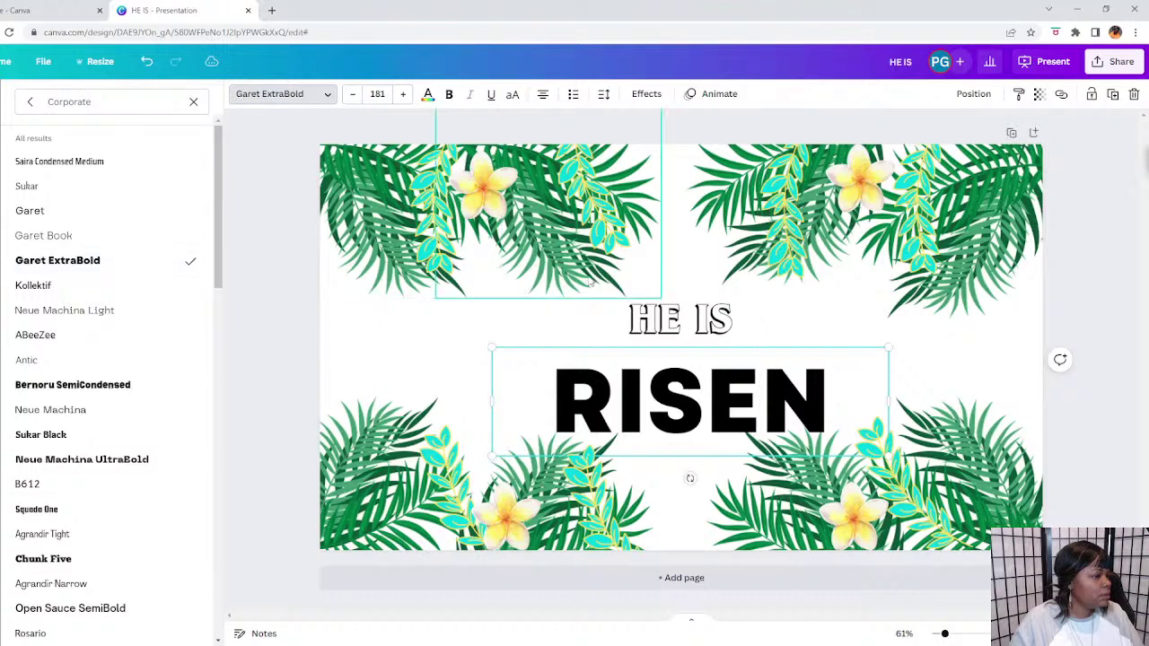
Apply the Shadow text effect to HE IS.
left_click(693, 323)
left_click(646, 93)
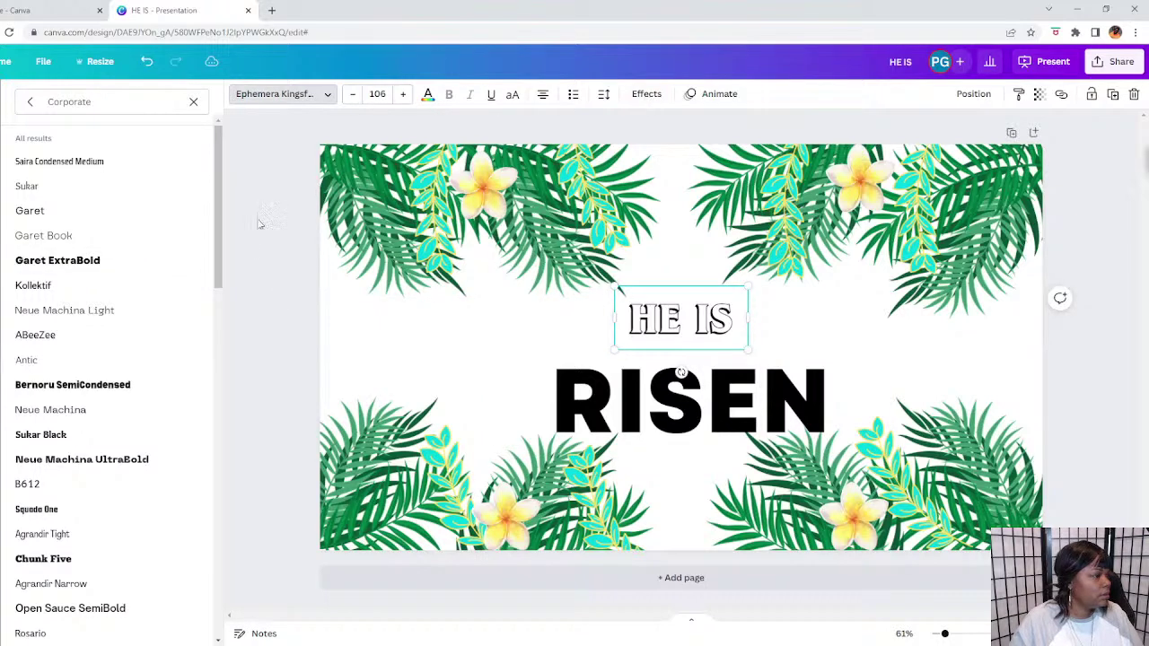
left_click(108, 175)
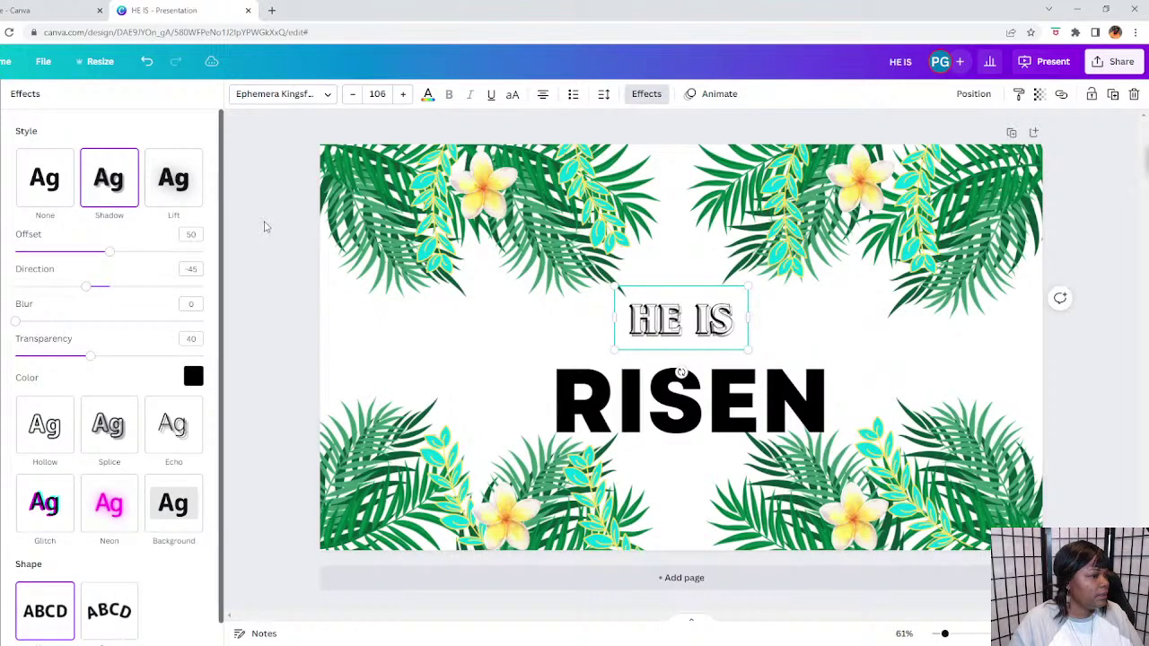
Set HE IS in the Open Sauce SemiBold font, widen its box to fit one line, and place it above RISEN.
left_click(278, 93)
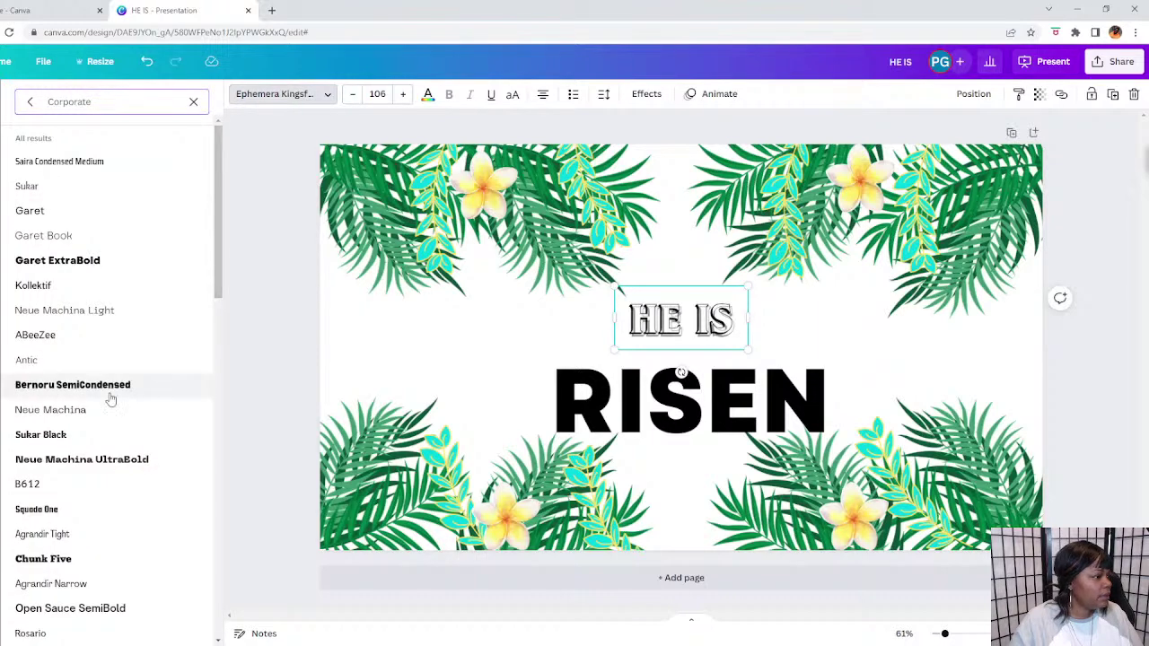
scroll(109, 399, "down", 3)
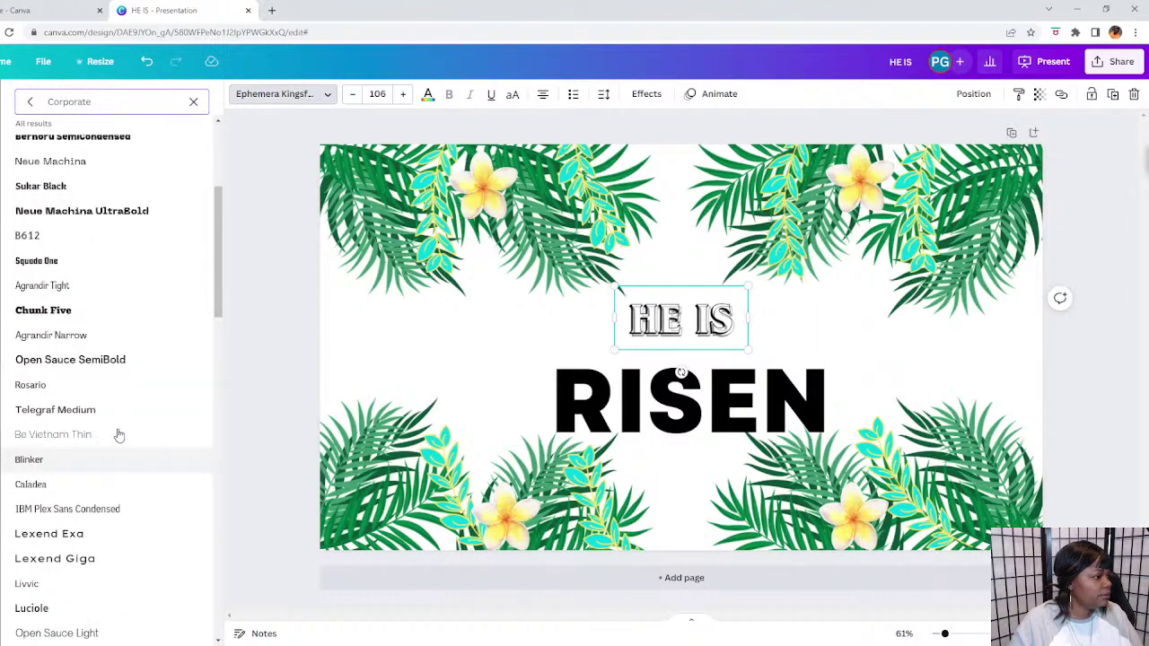
left_click(112, 361)
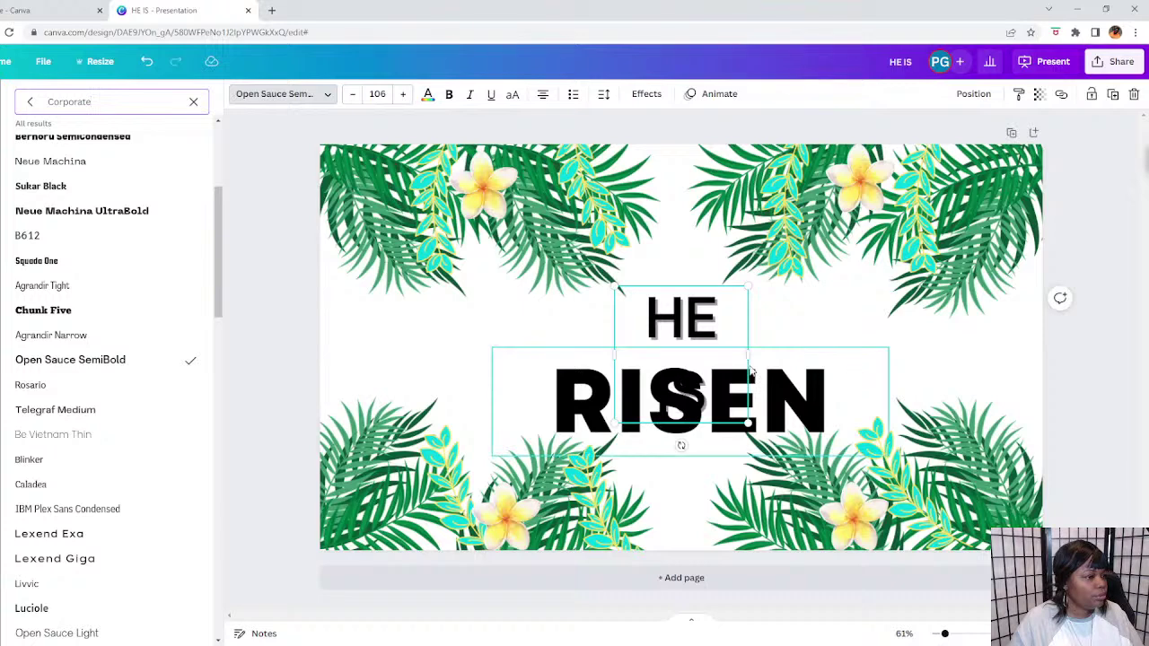
left_click_drag(752, 370, 846, 346)
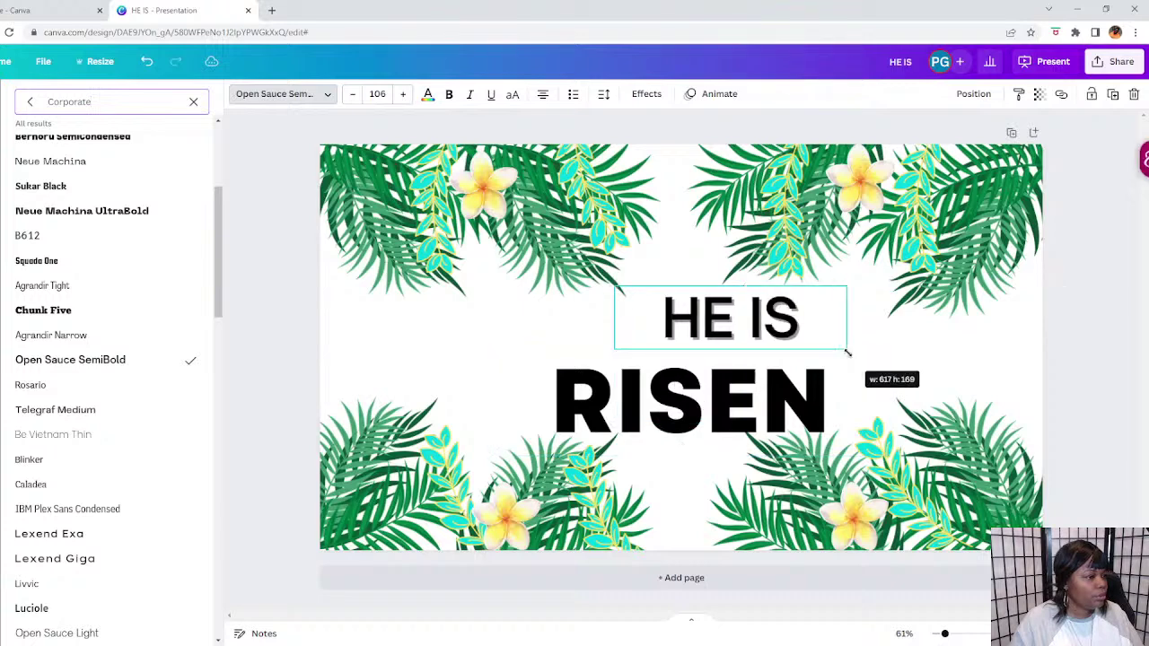
left_click(728, 307)
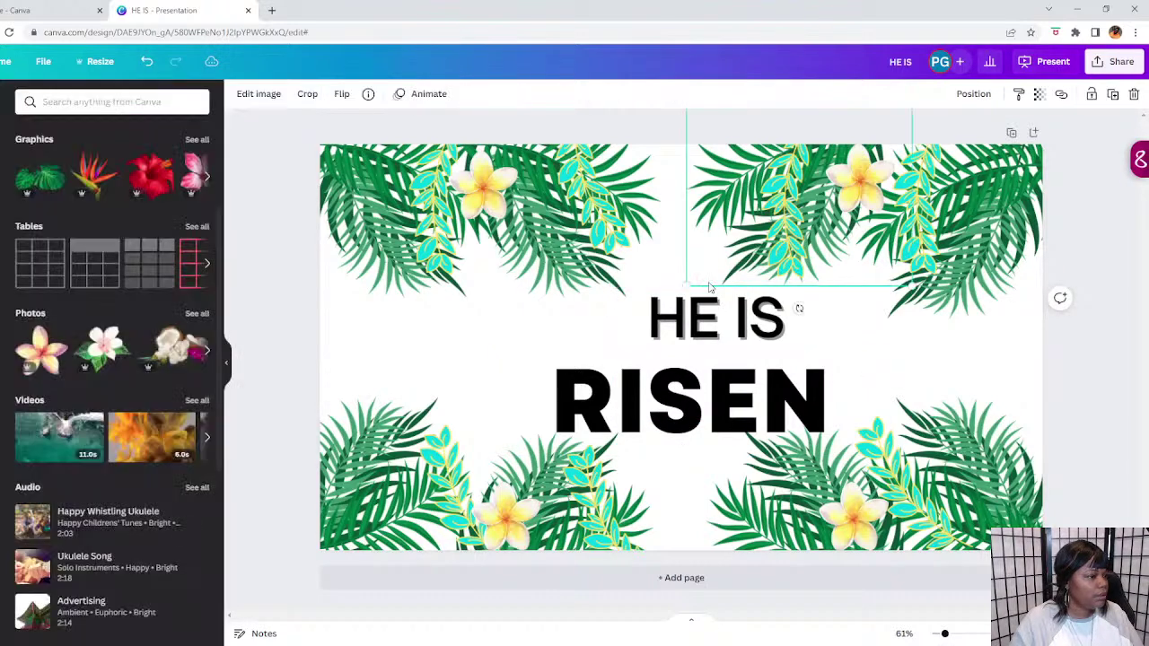
left_click_drag(665, 303, 644, 310)
Replace HE with CHRIST, widen the text box so CHRIST IS fits on one line, and center it above RISEN.
left_click(665, 318)
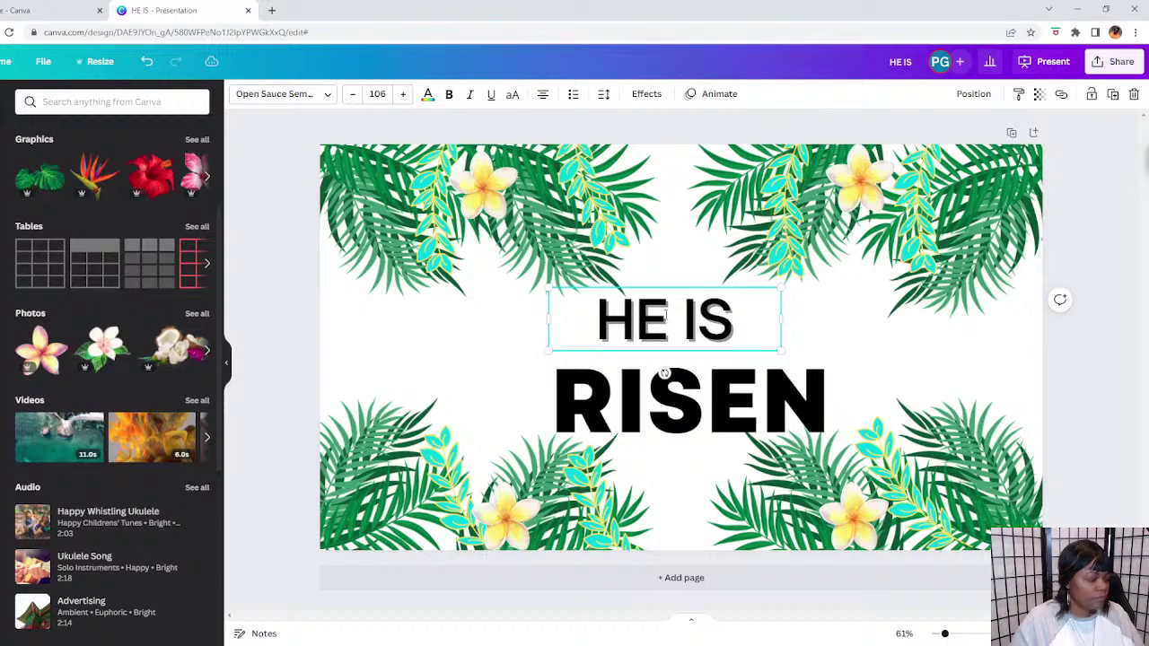
key("BackSpace")
key("BackSpace")
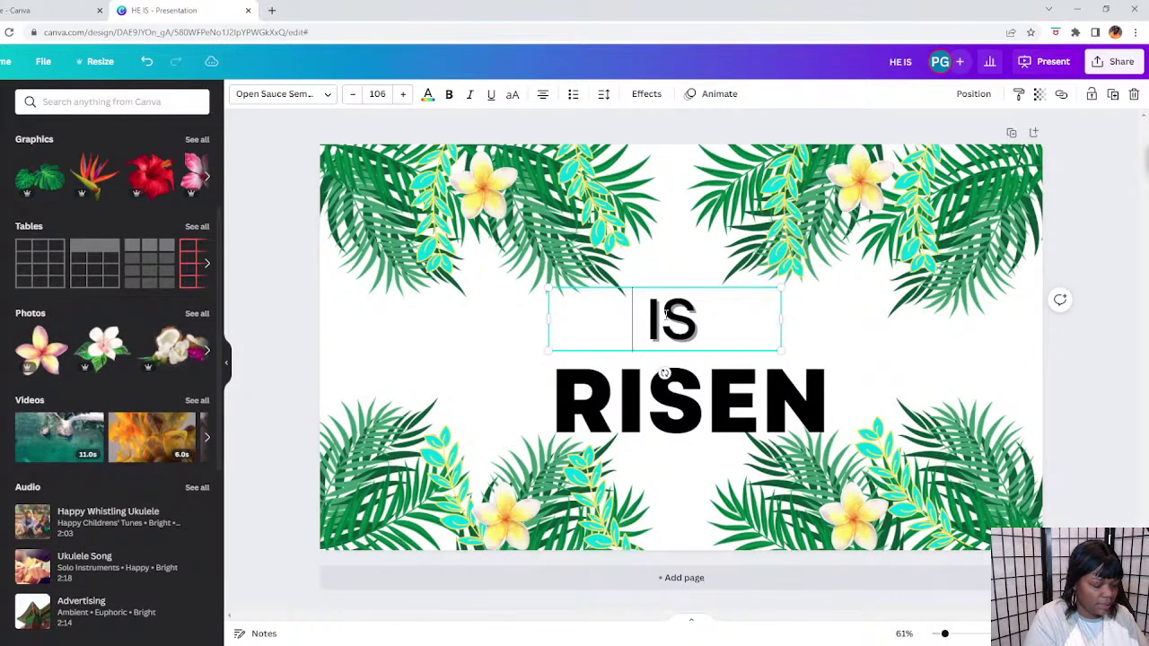
type("CHRIS")
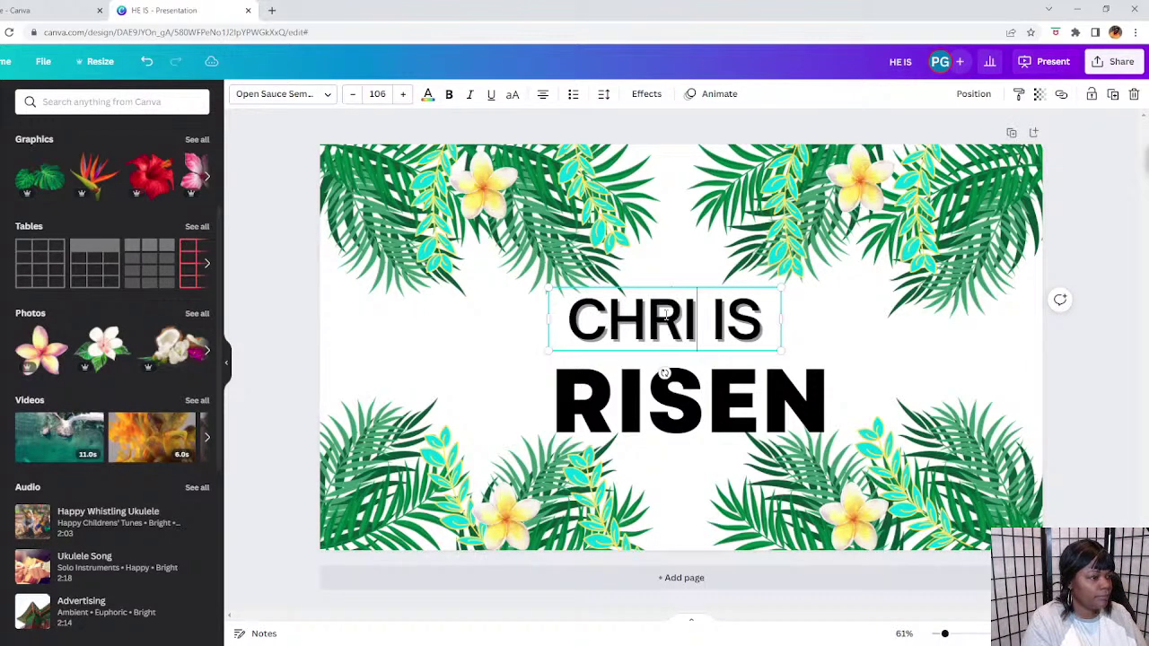
type("T")
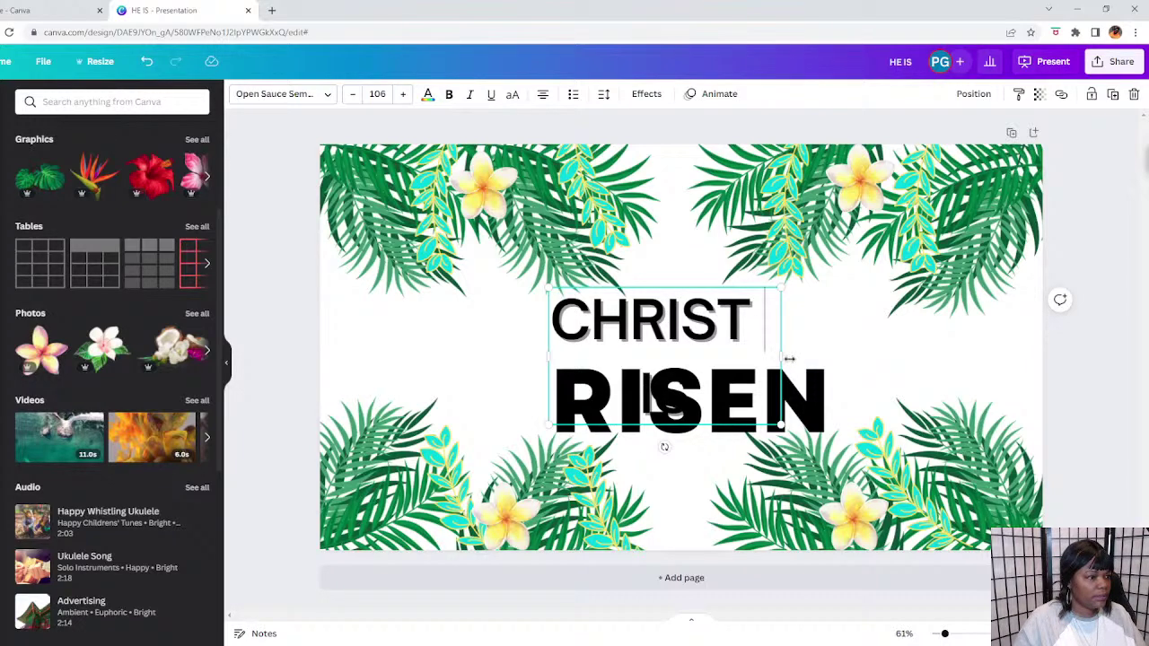
left_click_drag(788, 354, 919, 350)
mouse_move(744, 285)
left_mouse_down()
mouse_move(701, 287)
mouse_move(764, 286)
left_mouse_up()
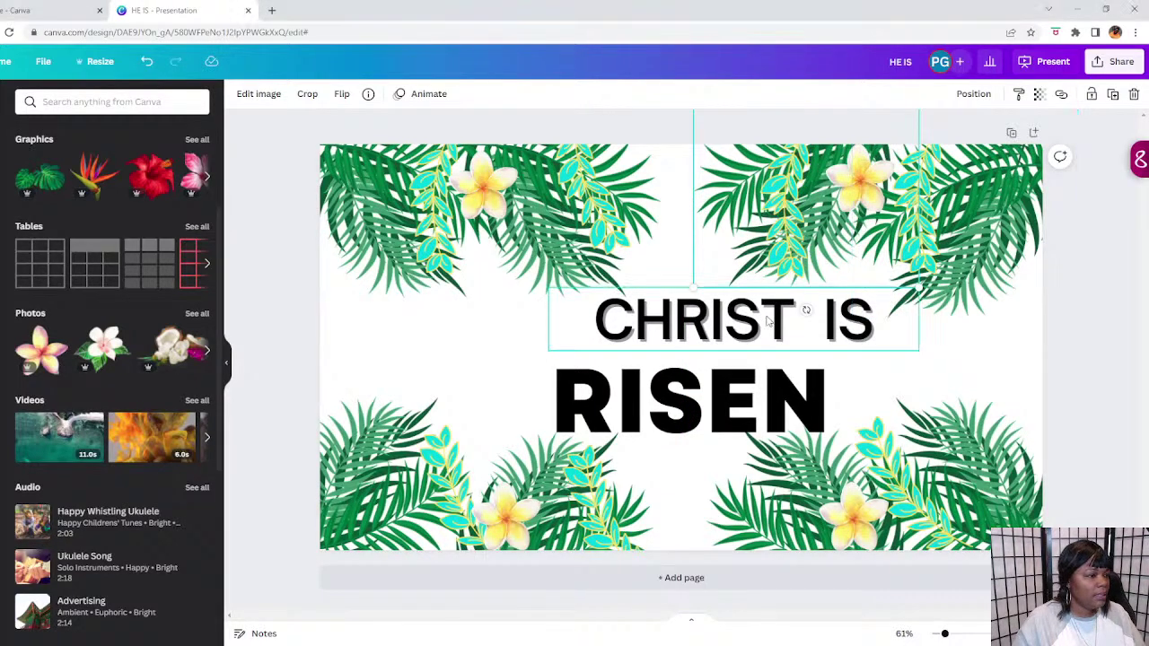
mouse_move(727, 325)
left_mouse_down()
mouse_move(652, 329)
mouse_move(713, 328)
left_mouse_up()
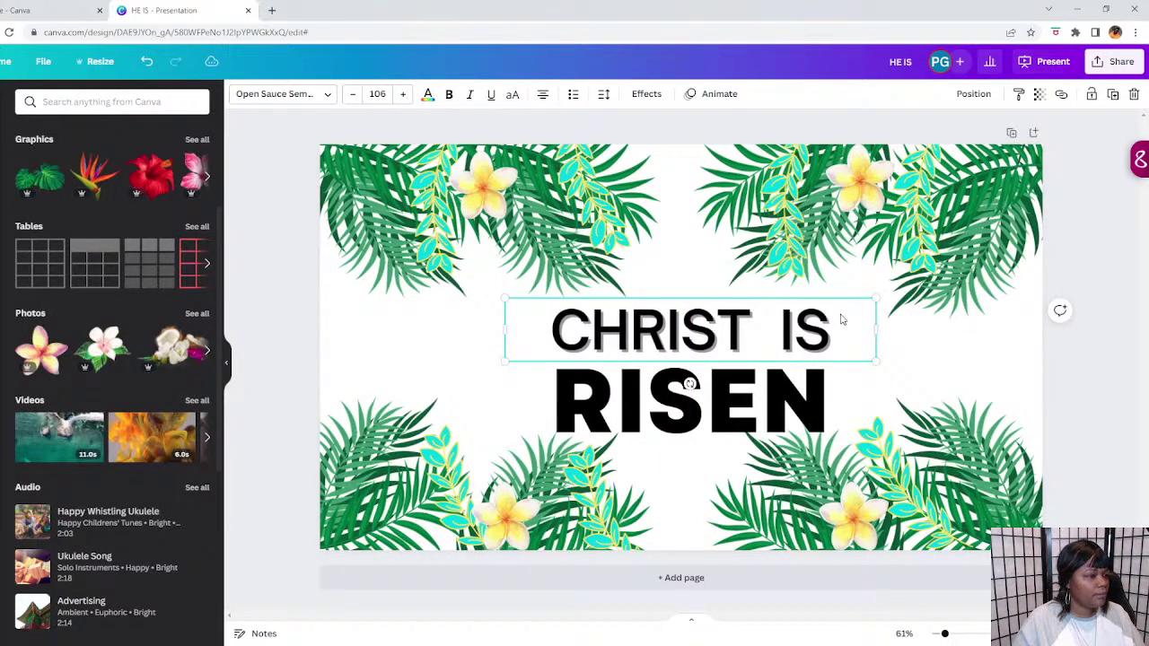
Change IS to HAS so the line reads CHRIST HAS, and reposition it above RISEN.
left_click(841, 317)
key("BackSpace")
key("BackSpace")
type("HAS")
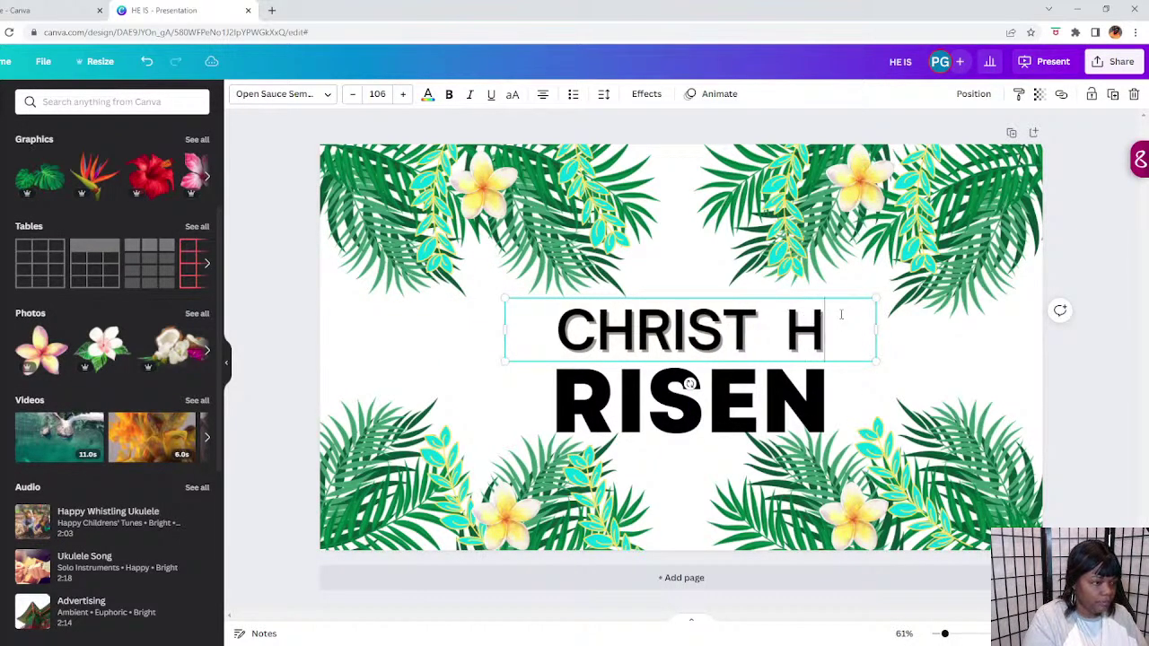
left_click(641, 313)
left_click_drag(642, 300, 633, 294)
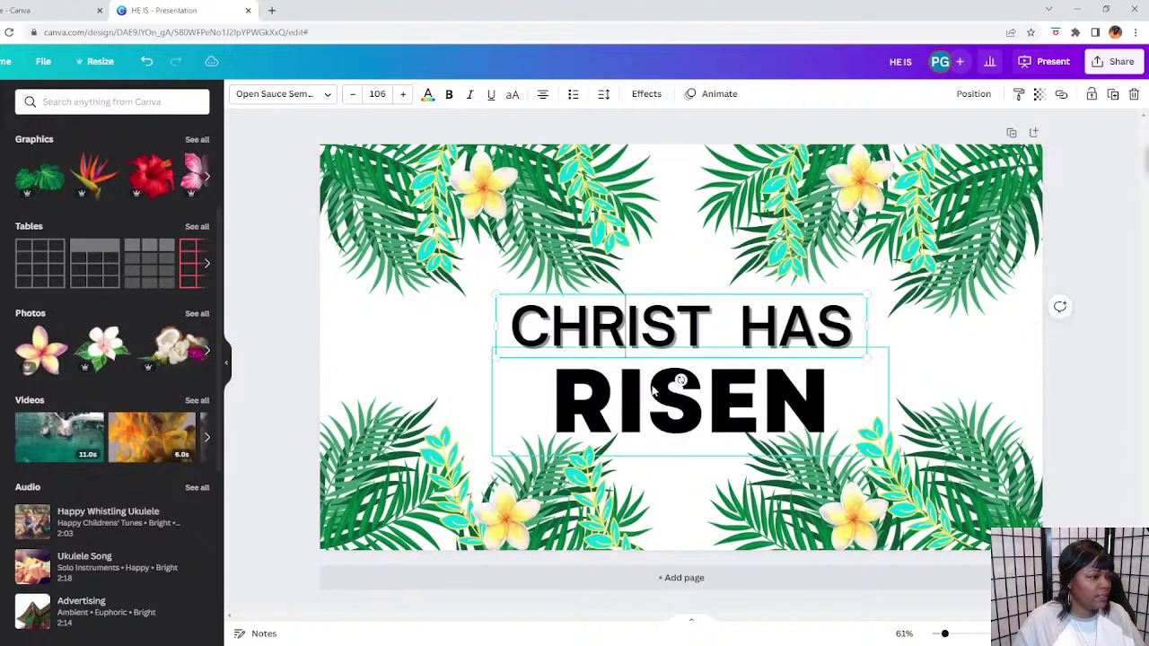
Try the brand purple as the slide background and settle on the brand yellow from the DA logo colors.
left_click(672, 380)
left_click(942, 384)
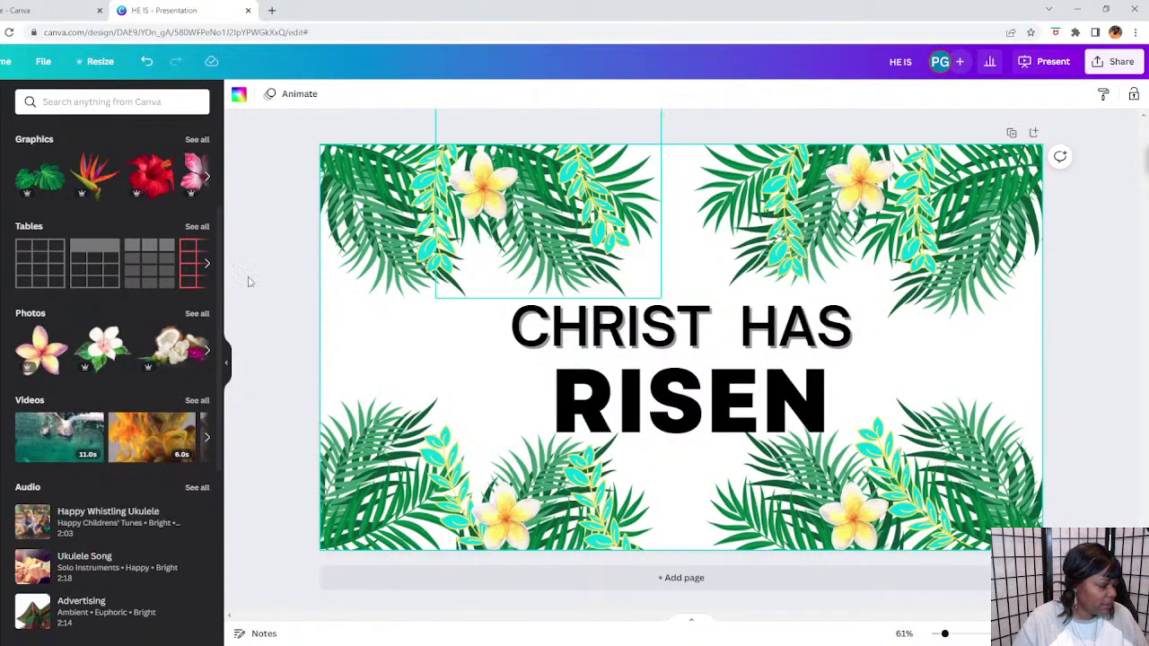
scroll(7, 266, "up", 3)
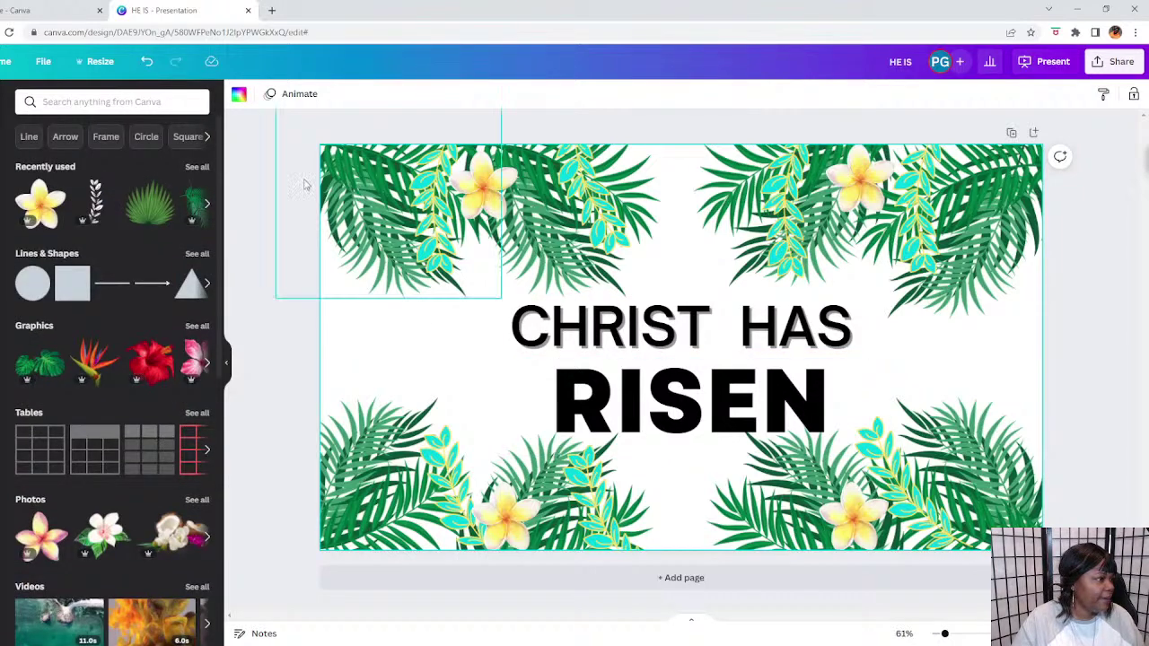
left_click(238, 95)
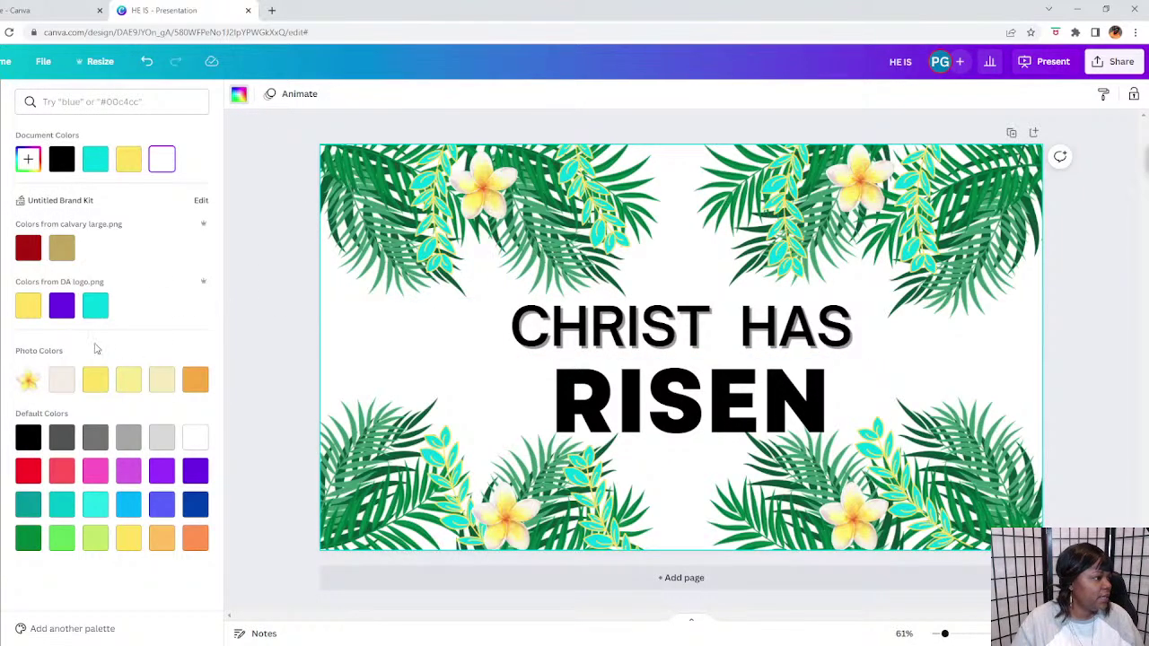
left_click(60, 312)
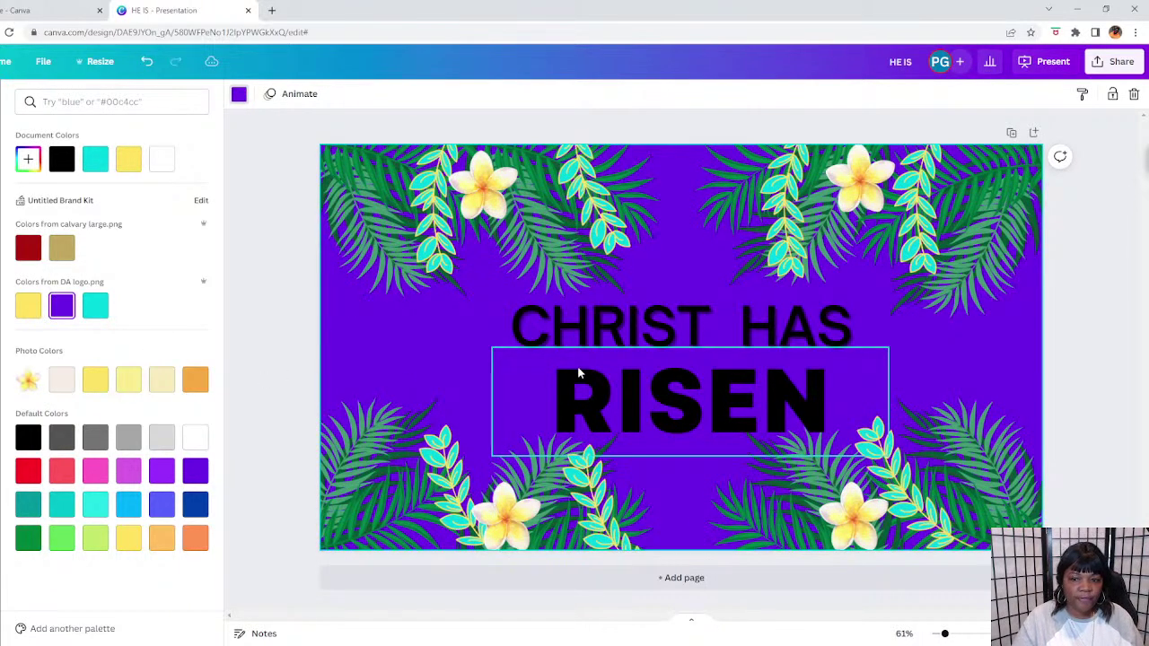
left_click(33, 311)
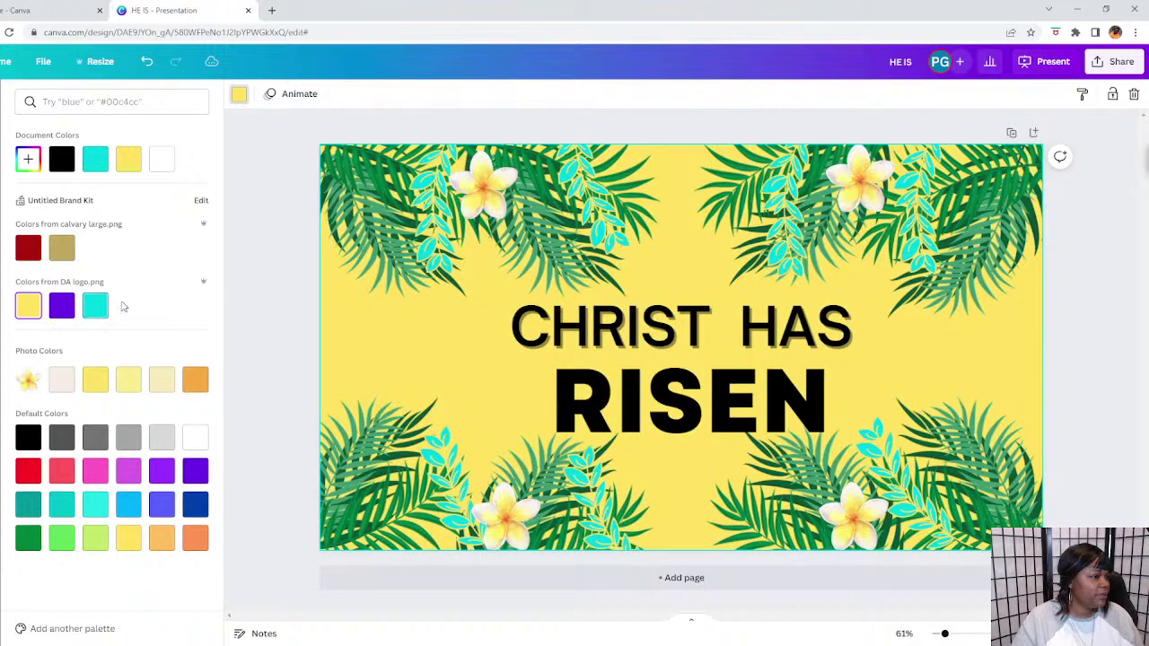
Shift the CHRIST HAS line and the RISEN line slightly left to center them on the slide.
left_click(555, 328)
left_click_drag(554, 327, 547, 324)
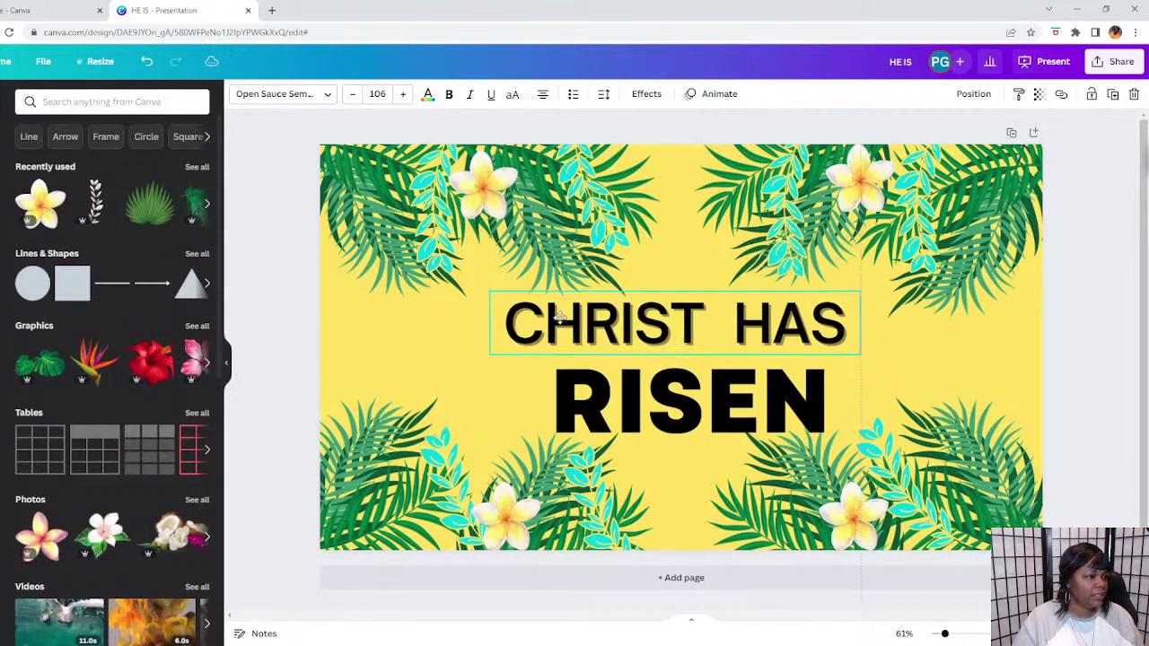
left_click_drag(598, 402, 569, 396)
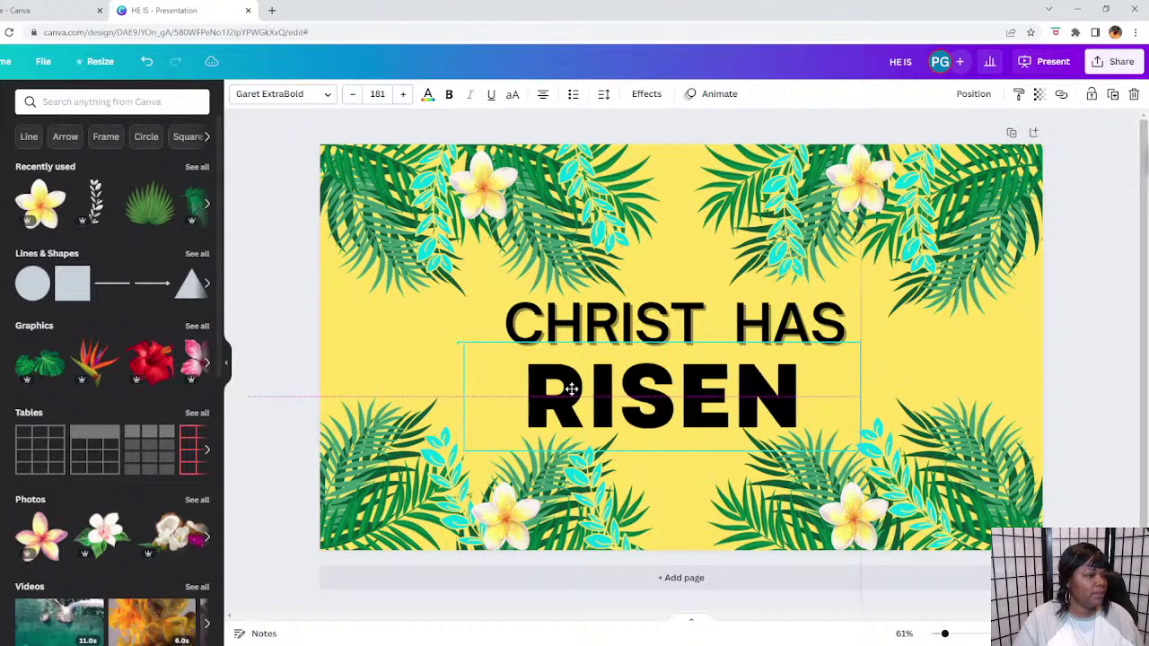
Color CHRIST HAS and RISEN in the DA logo purple and nudge RISEN right to center it under CHRIST HAS.
left_click(748, 325)
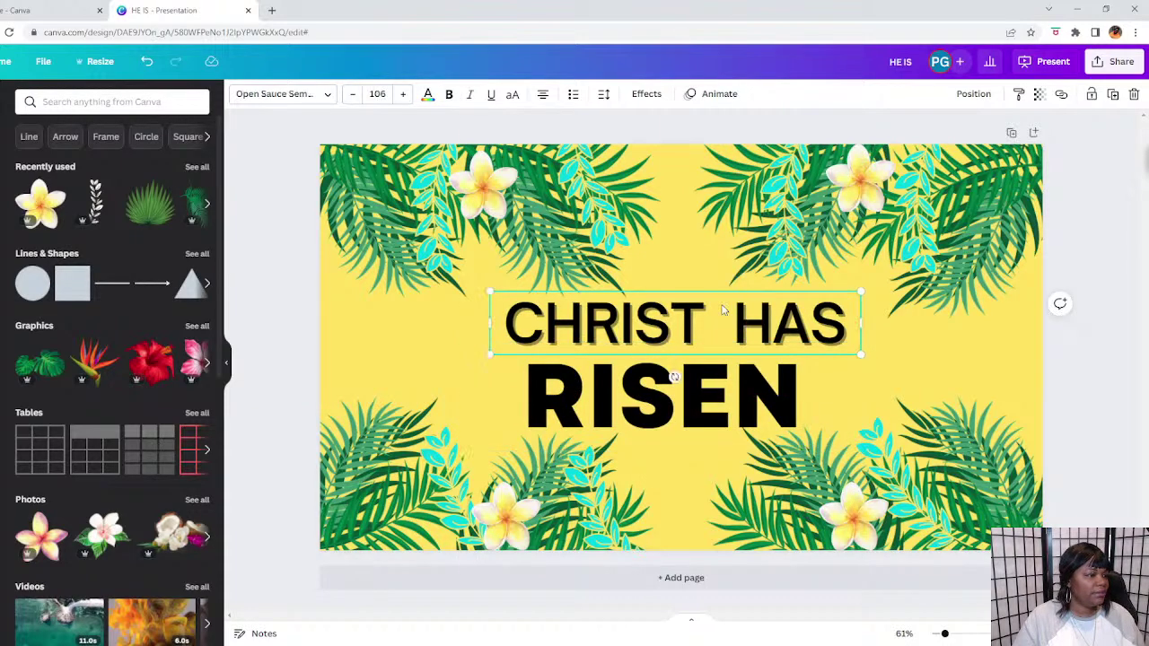
left_click(428, 95)
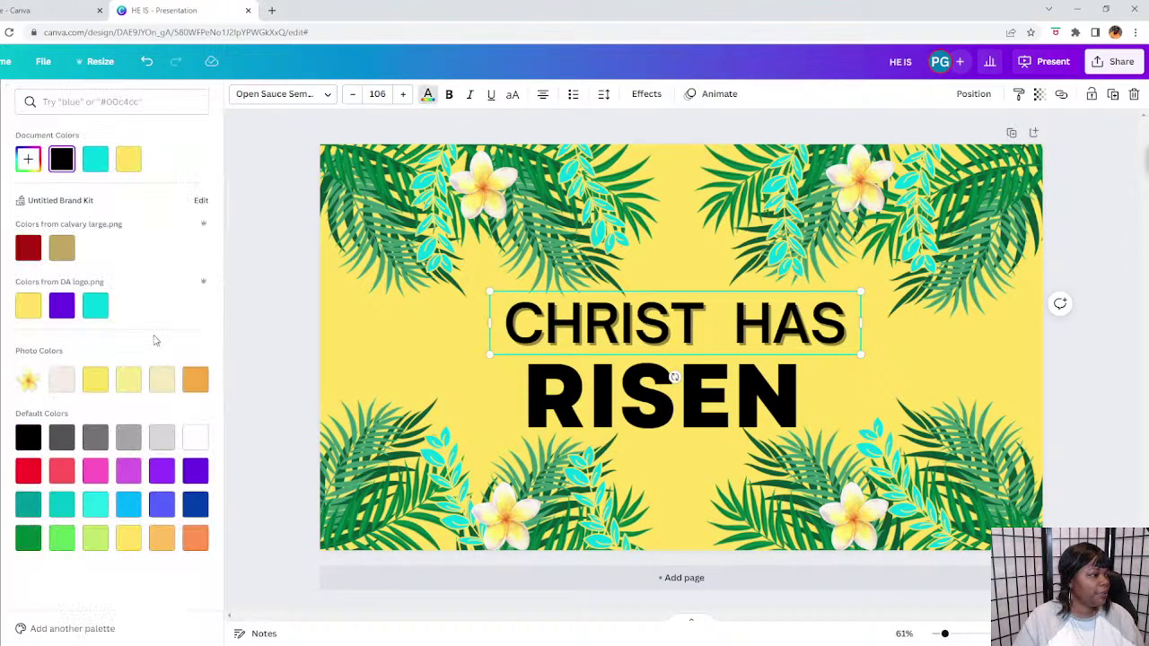
left_click(59, 307)
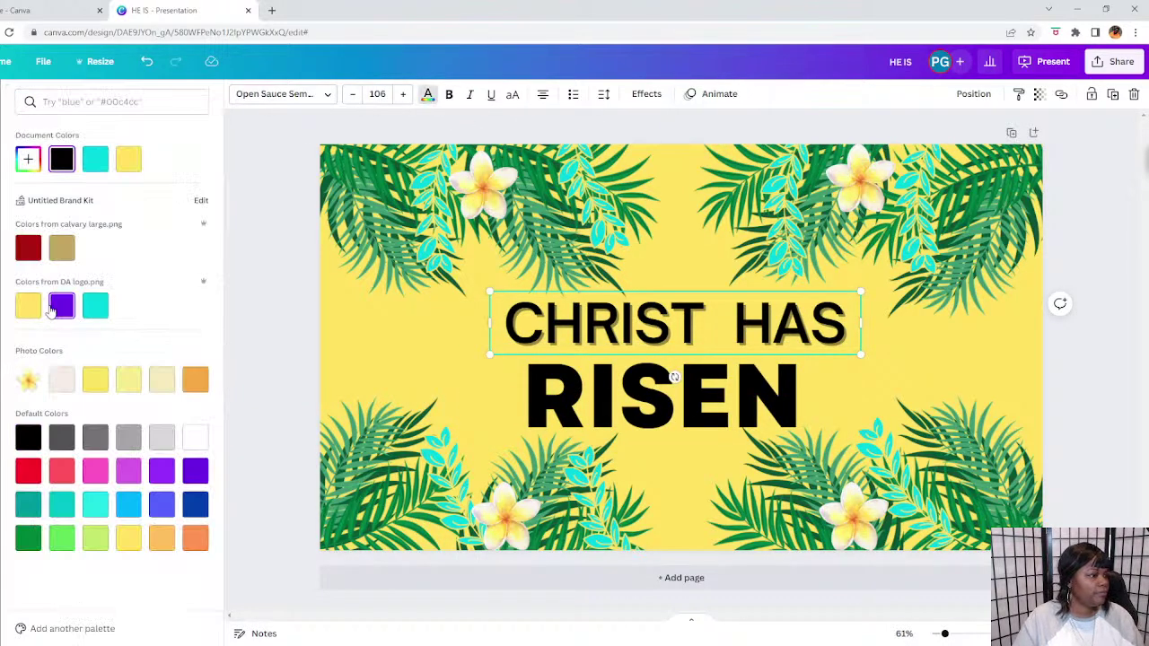
left_click(543, 406)
left_click(62, 306)
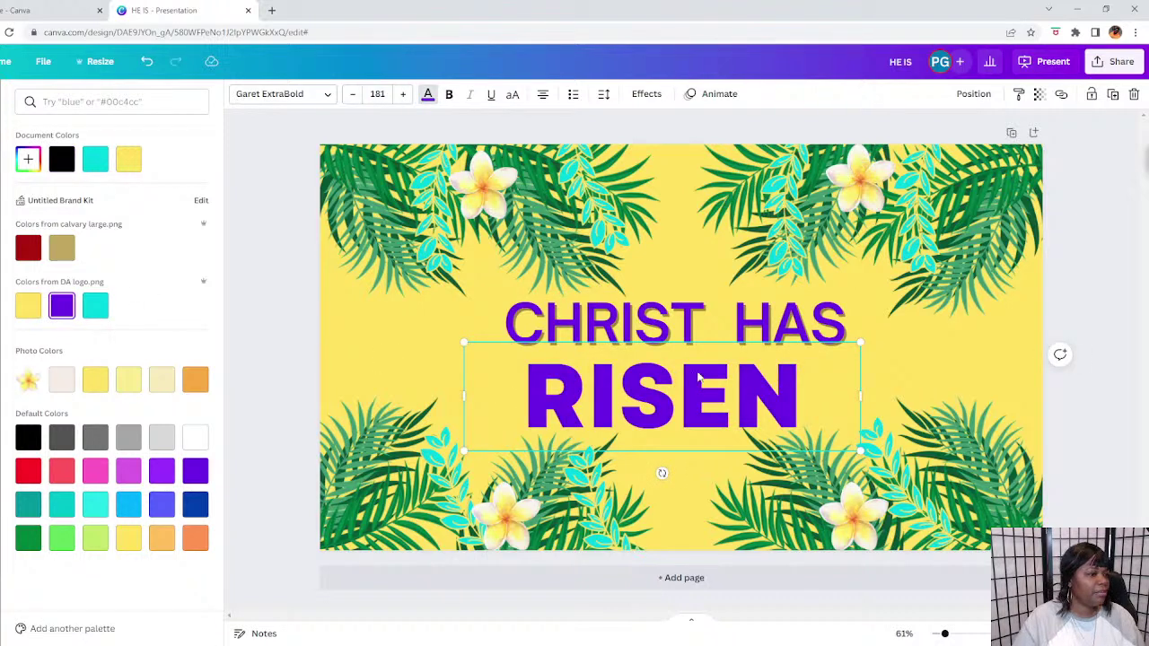
left_click_drag(698, 378, 701, 391)
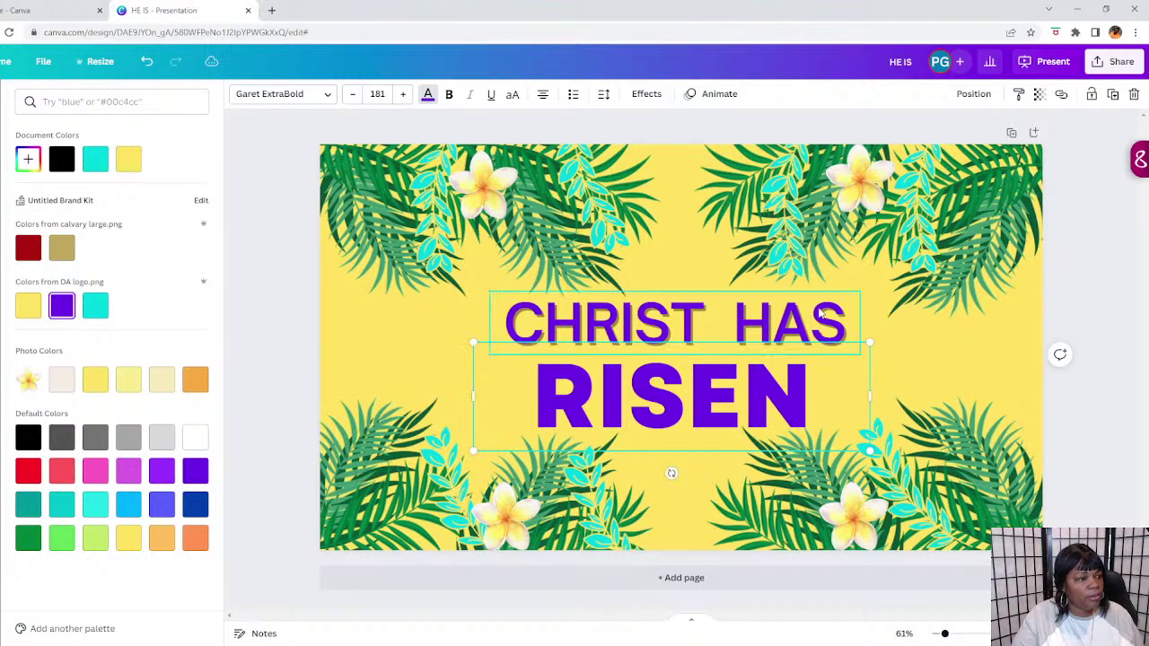
Set the CHRIST HAS shadow to an offset of 84 and a direction of -94.
left_click(628, 323)
left_click(646, 93)
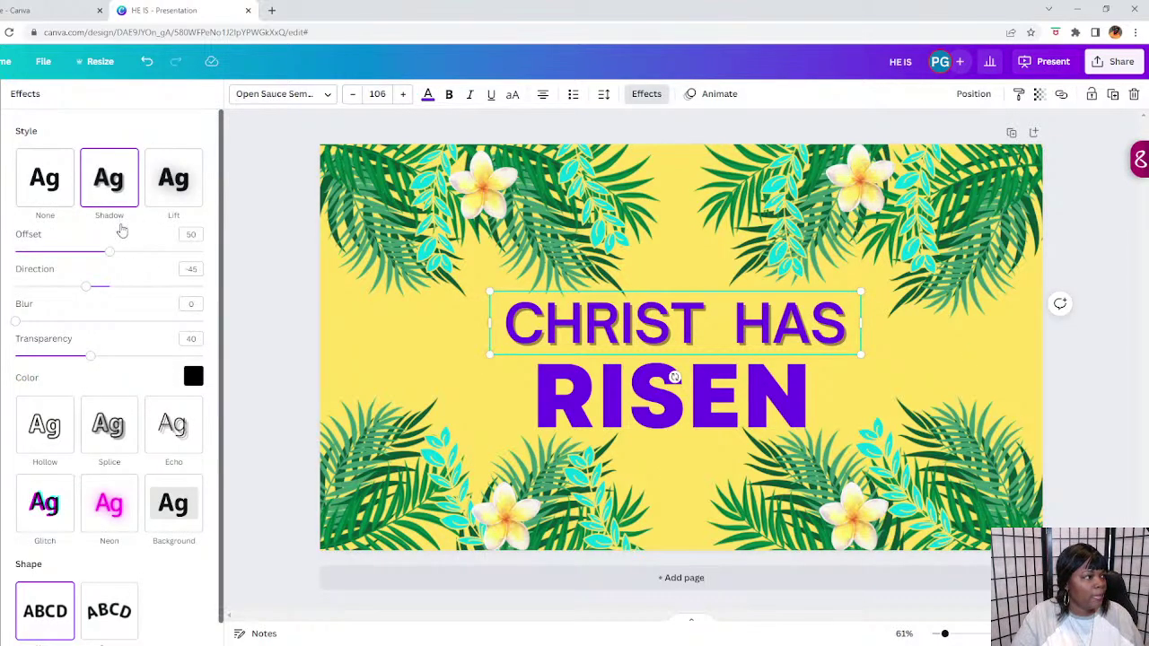
left_click_drag(130, 261, 175, 260)
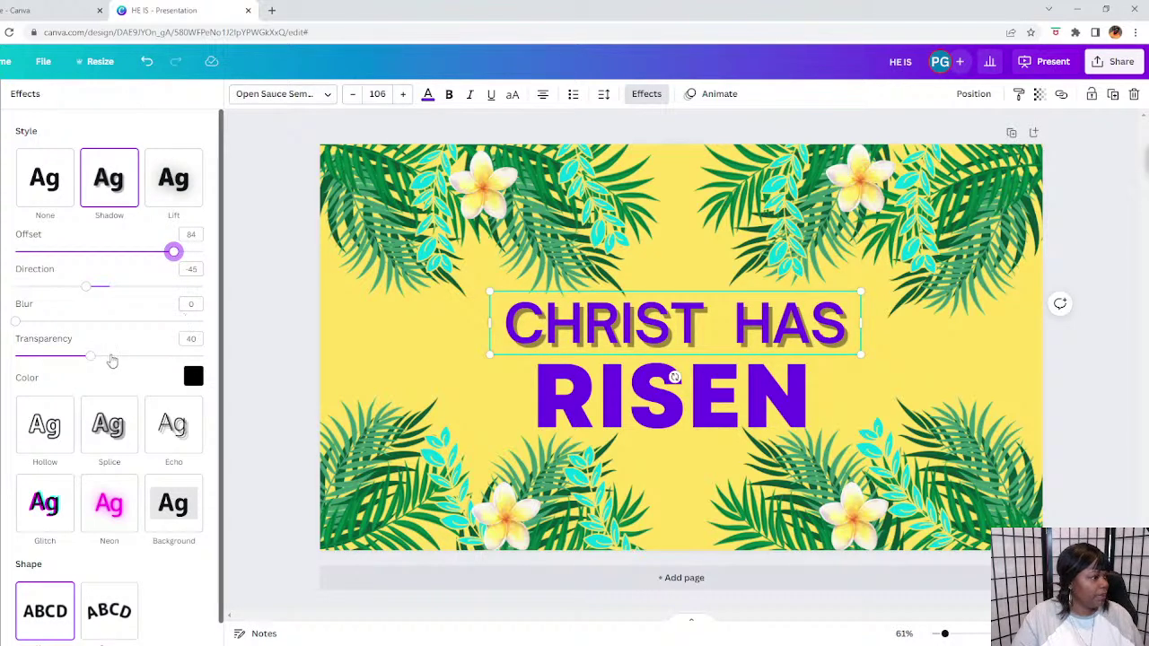
left_click_drag(88, 287, 60, 287)
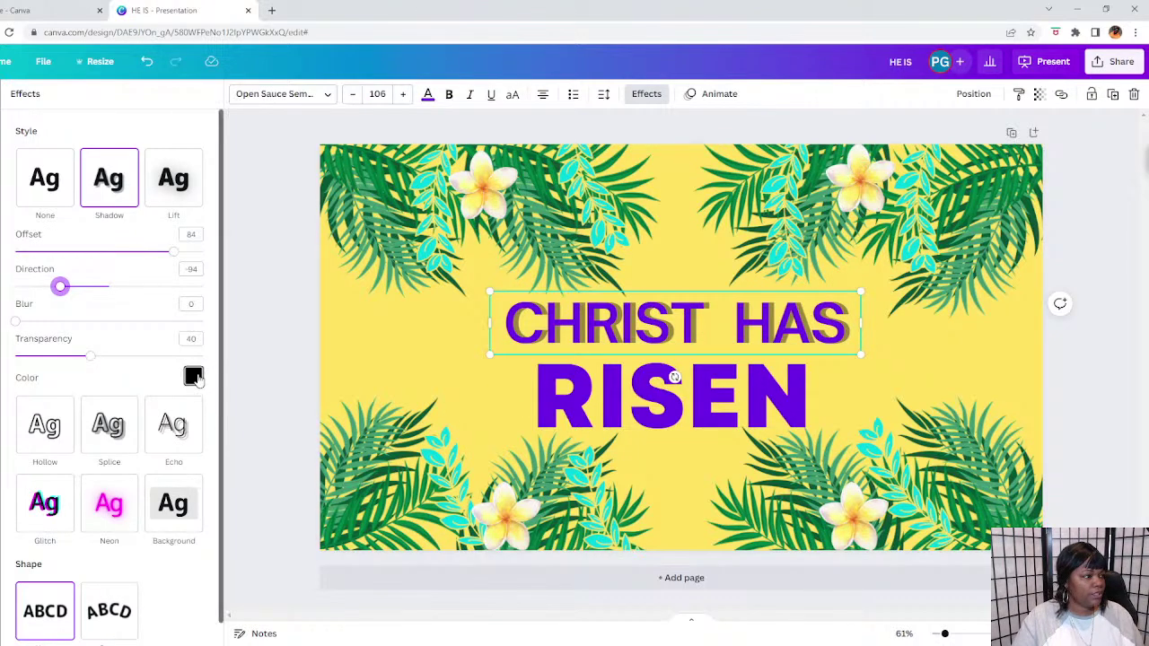
Try yellow, dark red, black and white as the CHRIST HAS shadow color and settle on the DA logo purple.
left_click(193, 375)
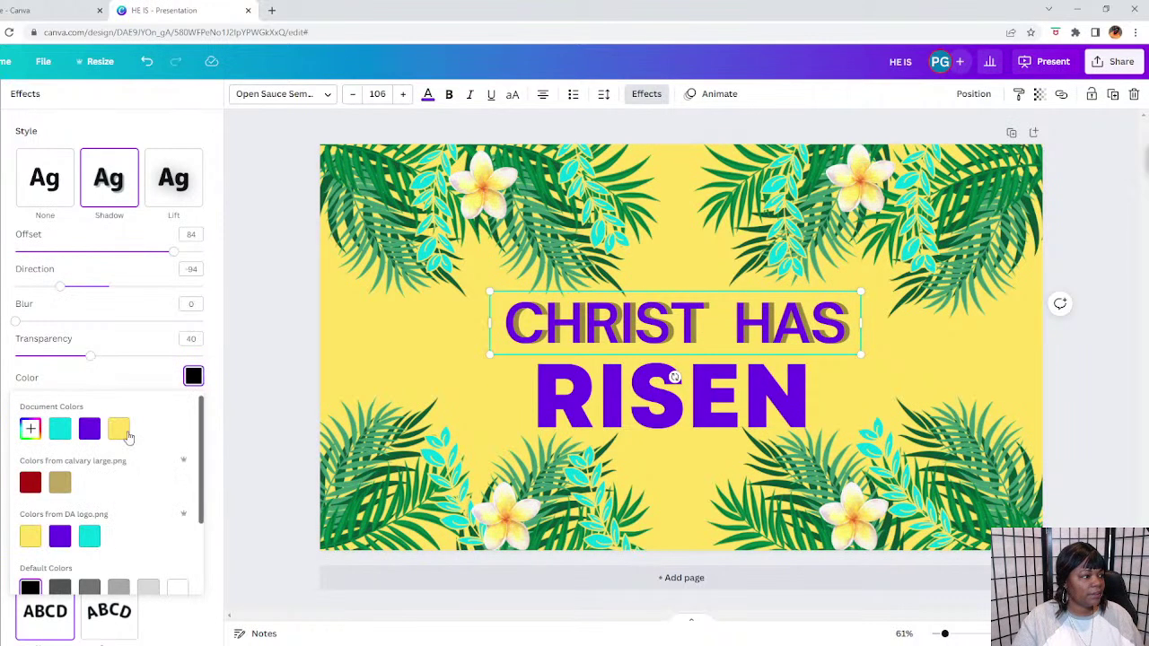
left_click(60, 536)
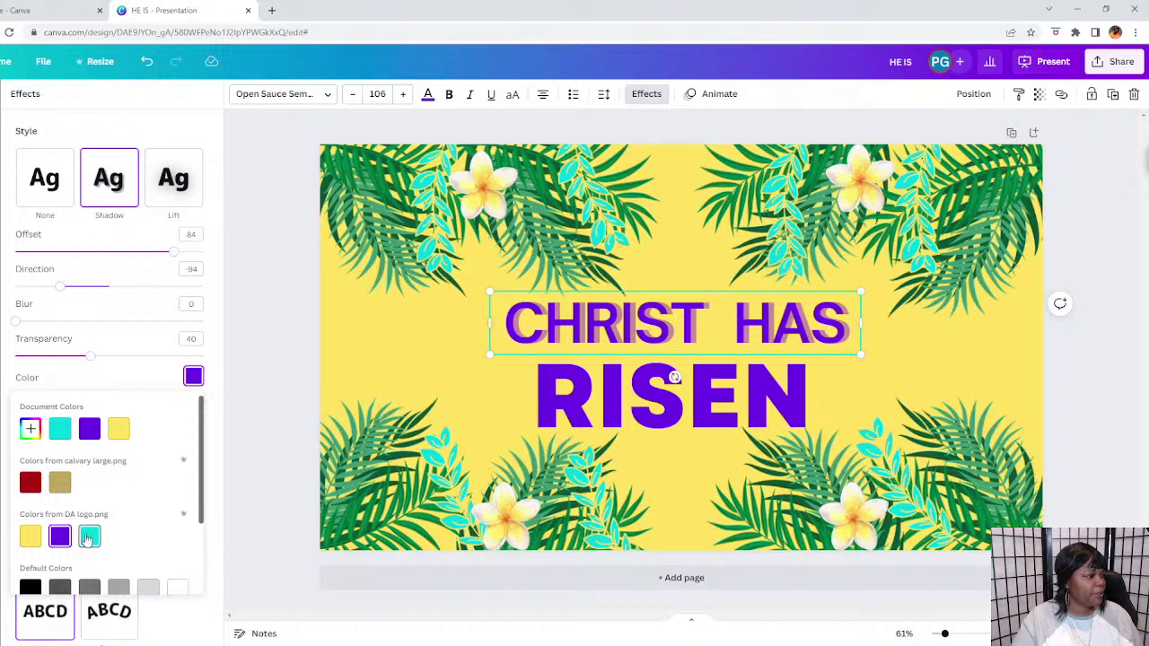
left_click(29, 535)
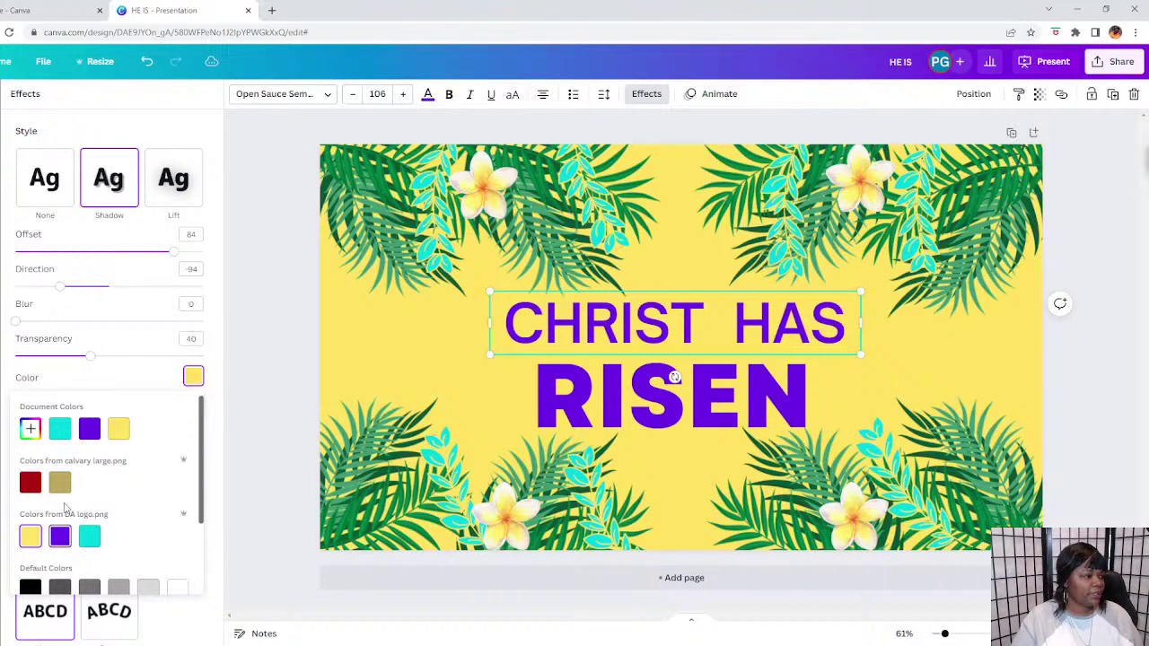
left_click(30, 483)
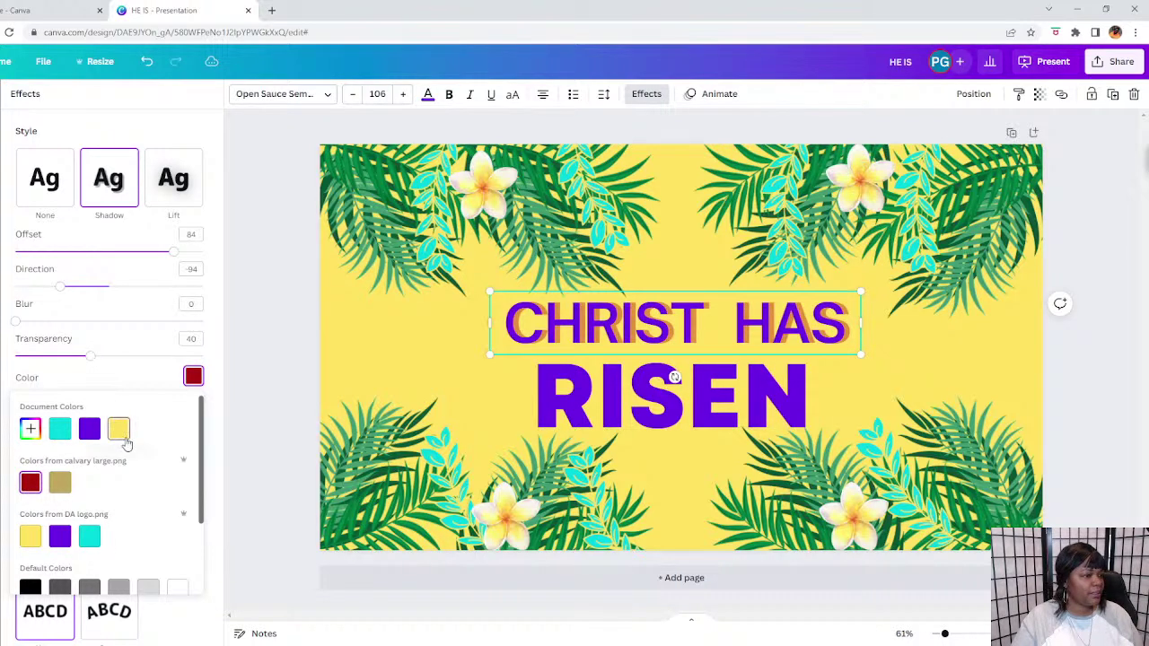
scroll(125, 435, "down", 3)
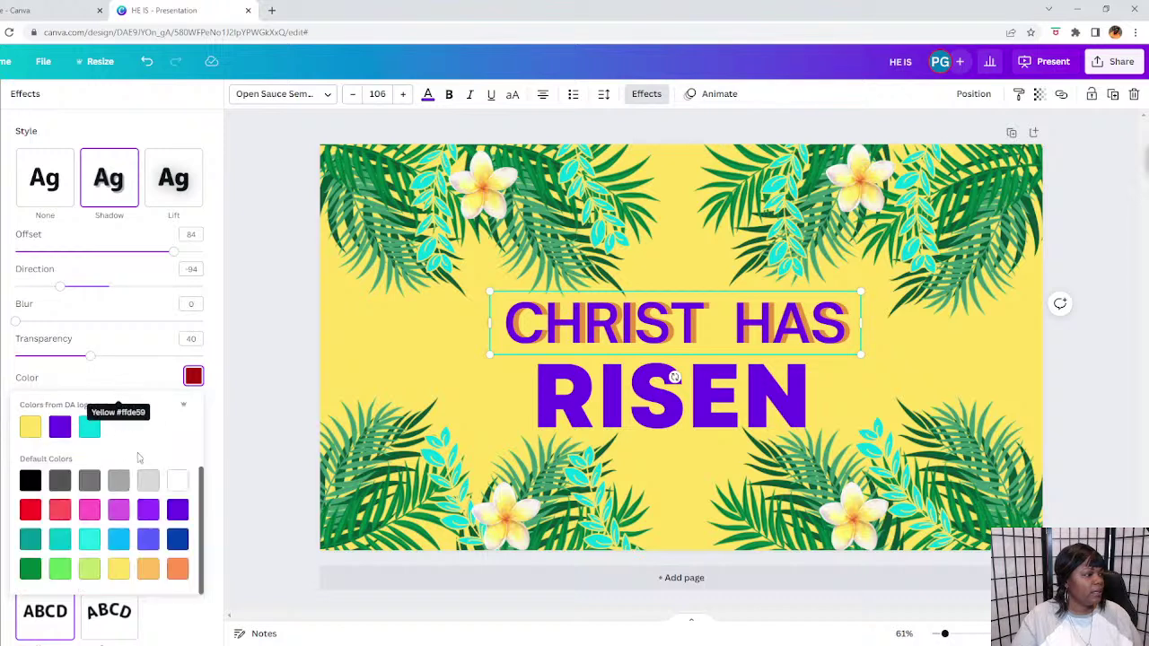
left_click(29, 482)
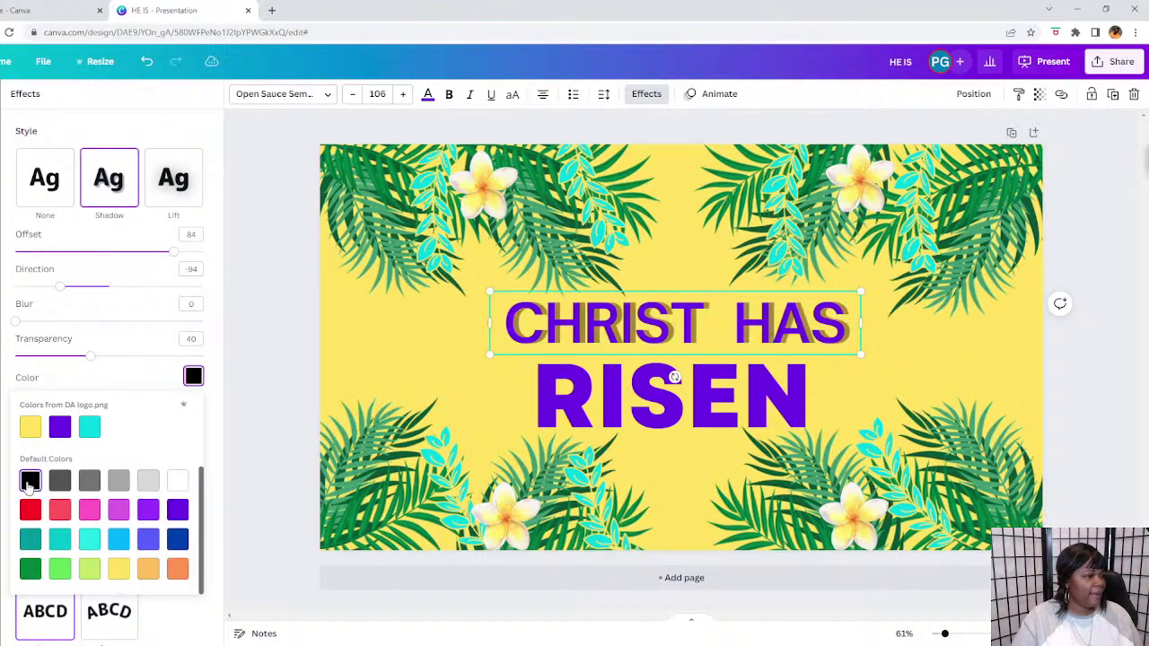
left_click(177, 482)
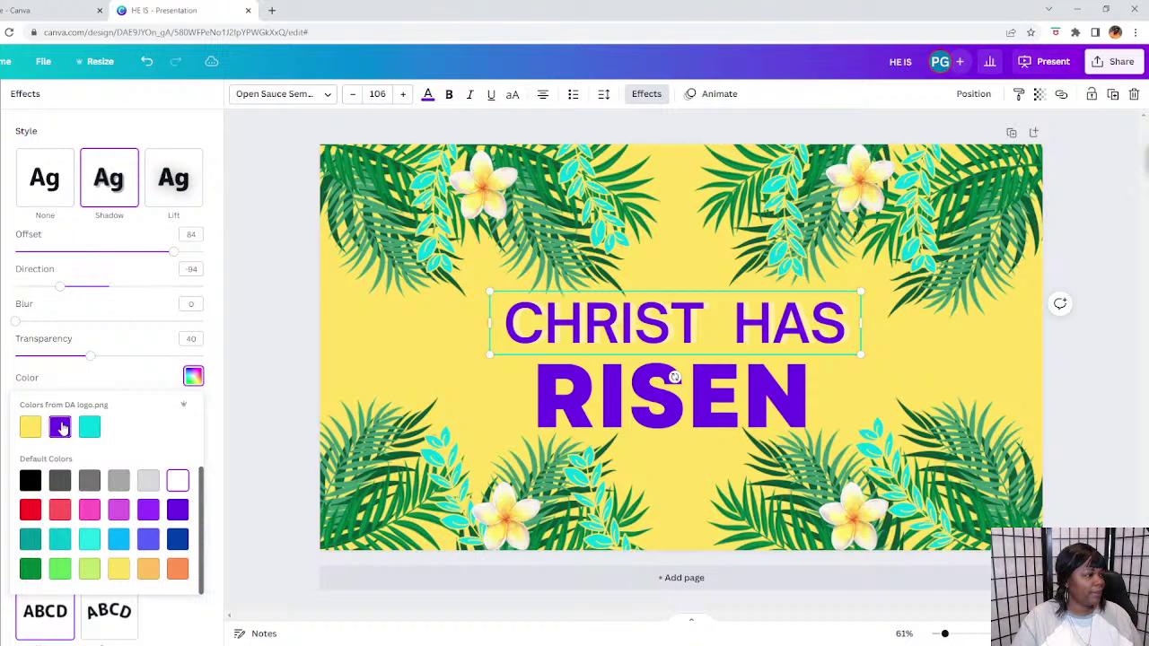
left_click(60, 428)
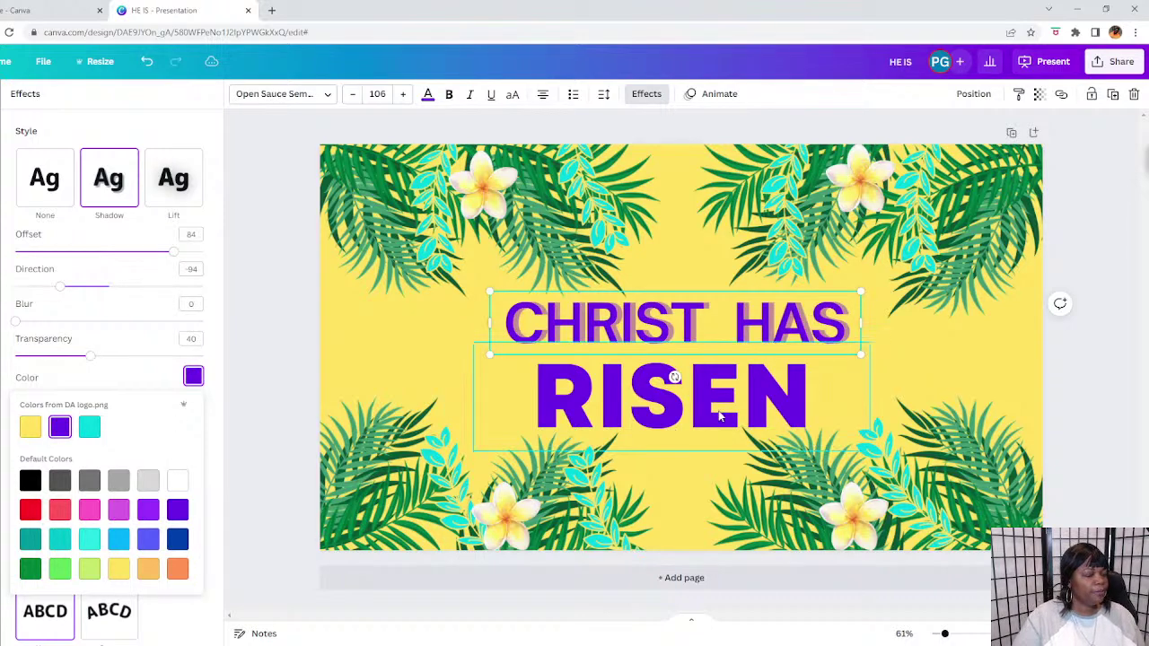
key("Escape")
Browse the Corporate fonts for RISEN and clear the font search.
left_click(672, 386)
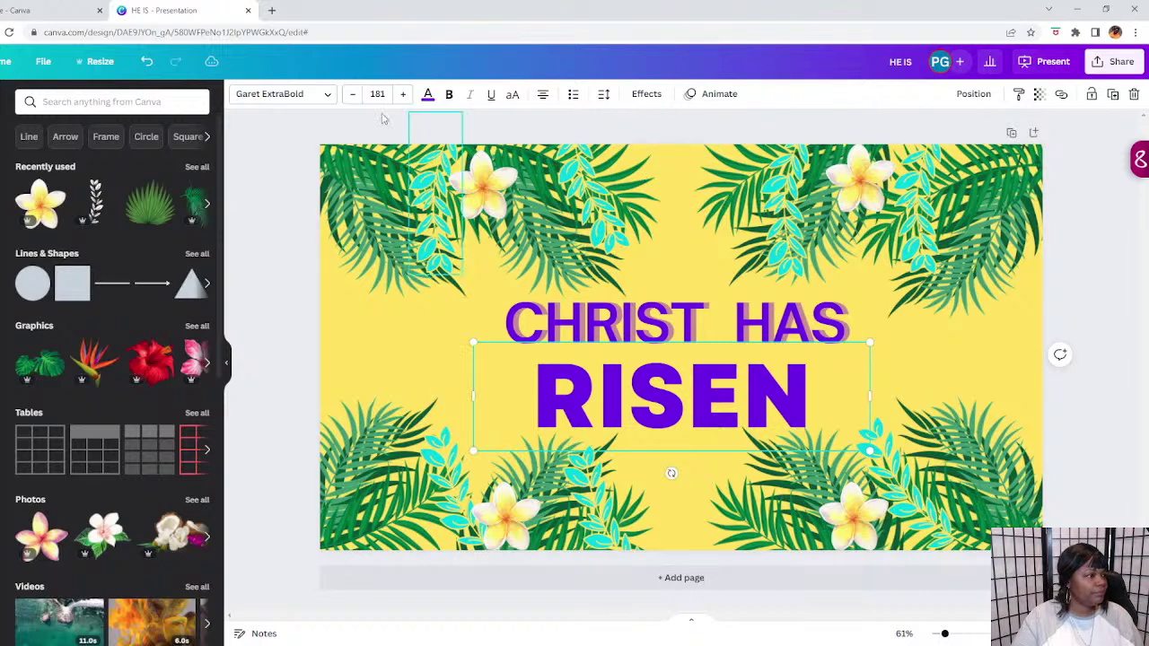
left_click(300, 96)
scroll(52, 179, "down", 5)
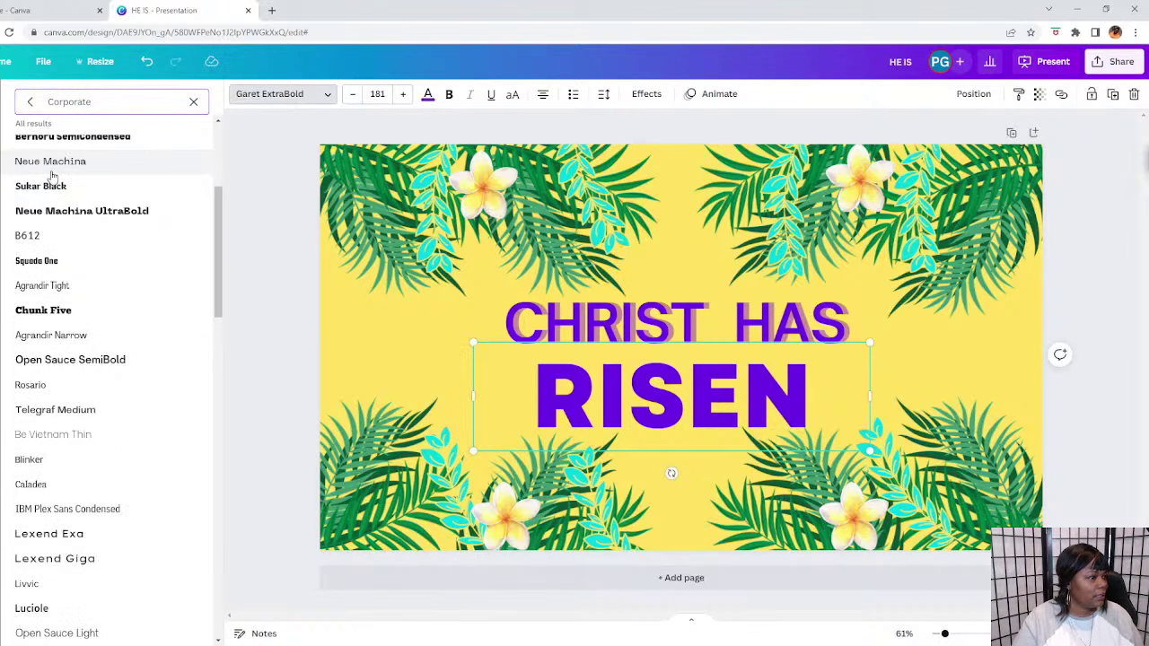
left_click(84, 100)
scroll(102, 278, "up", 3)
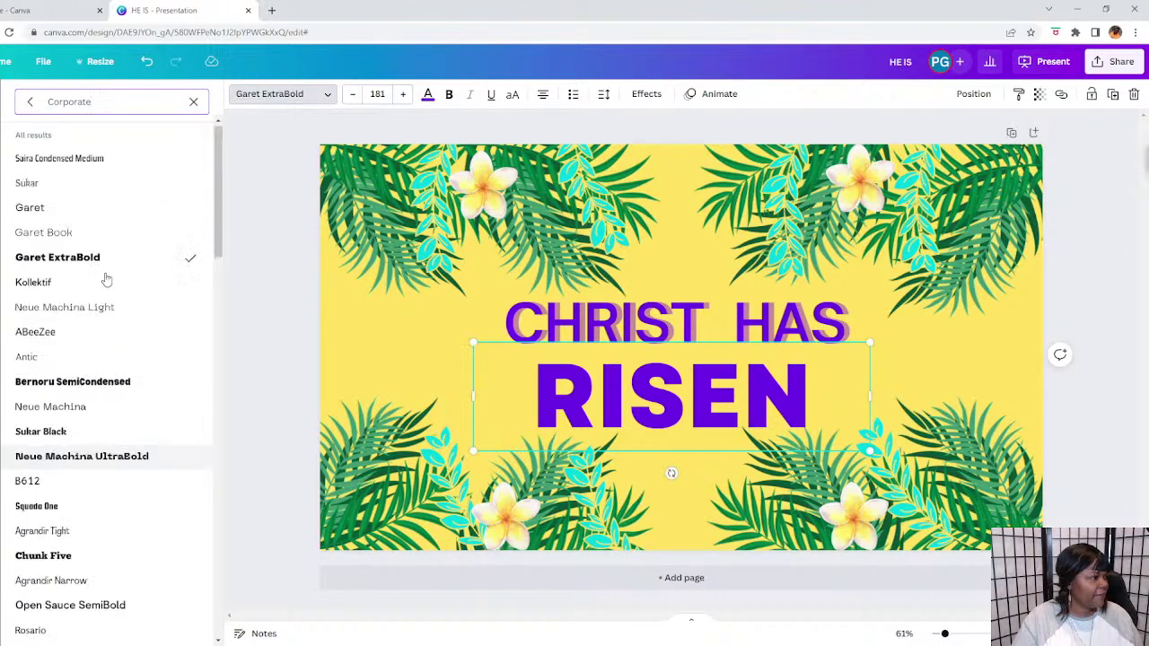
left_click(192, 101)
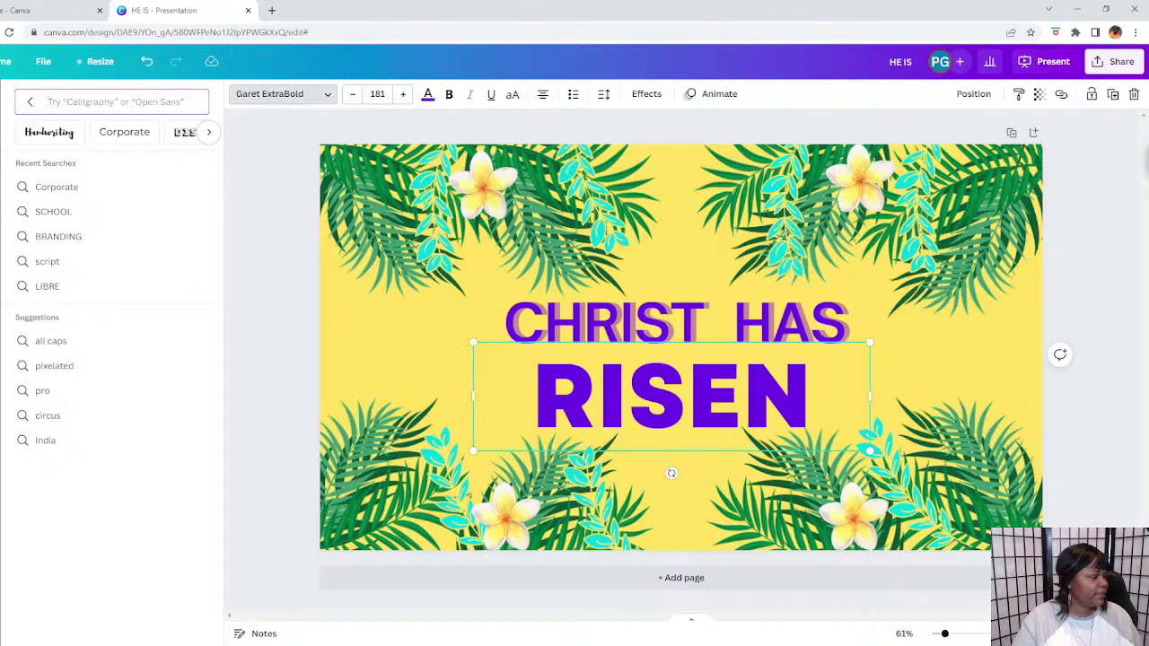
left_click(29, 101)
left_click(3, 260)
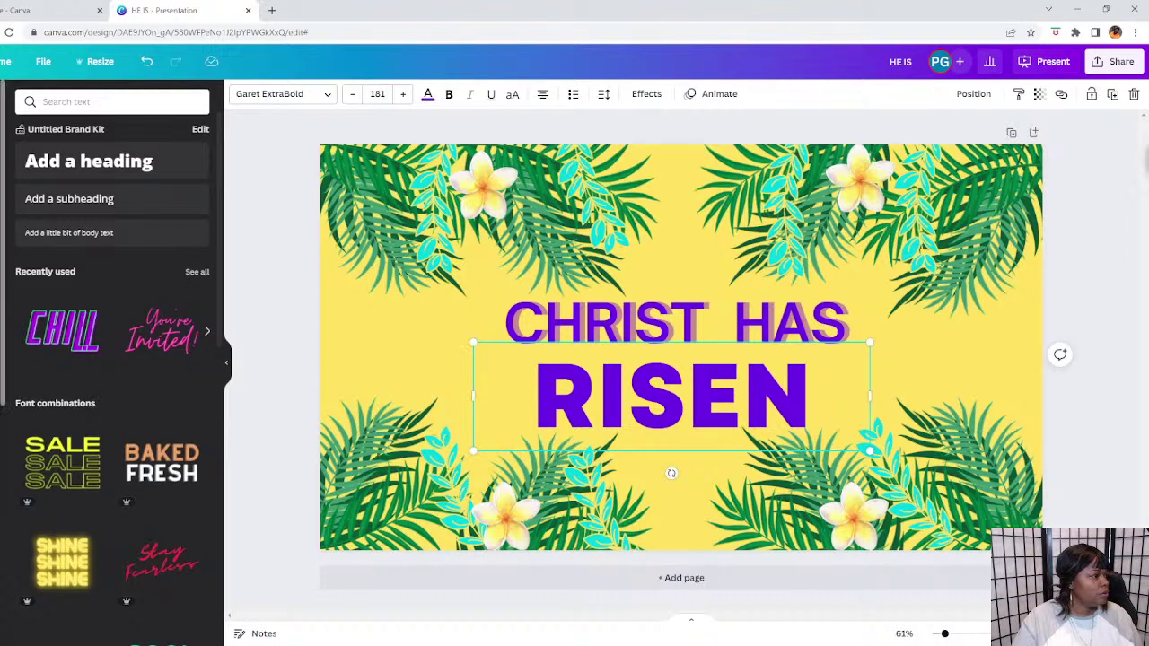
left_click(3, 180)
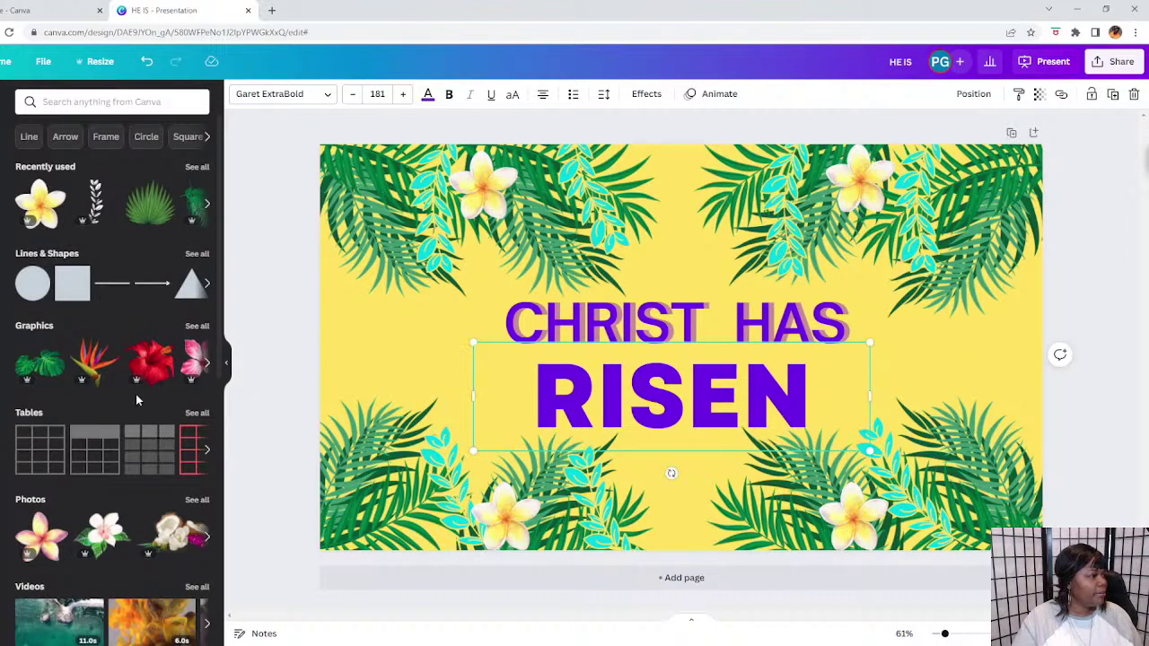
scroll(137, 436, "down", 3)
scroll(107, 389, "up", 3)
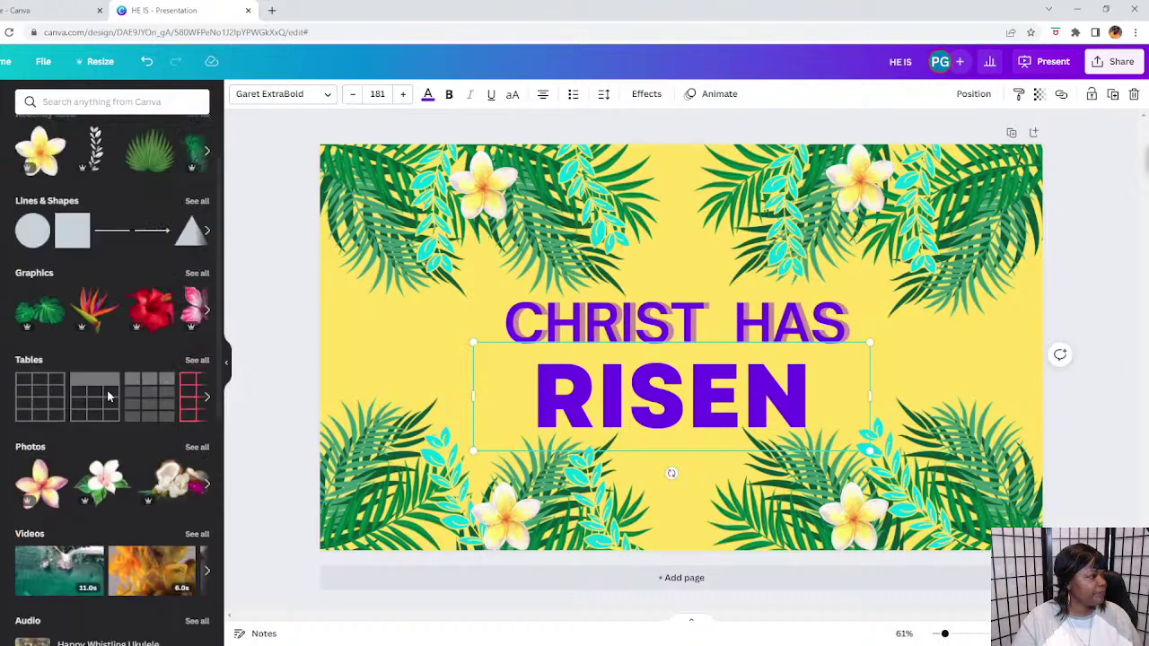
left_click(3, 236)
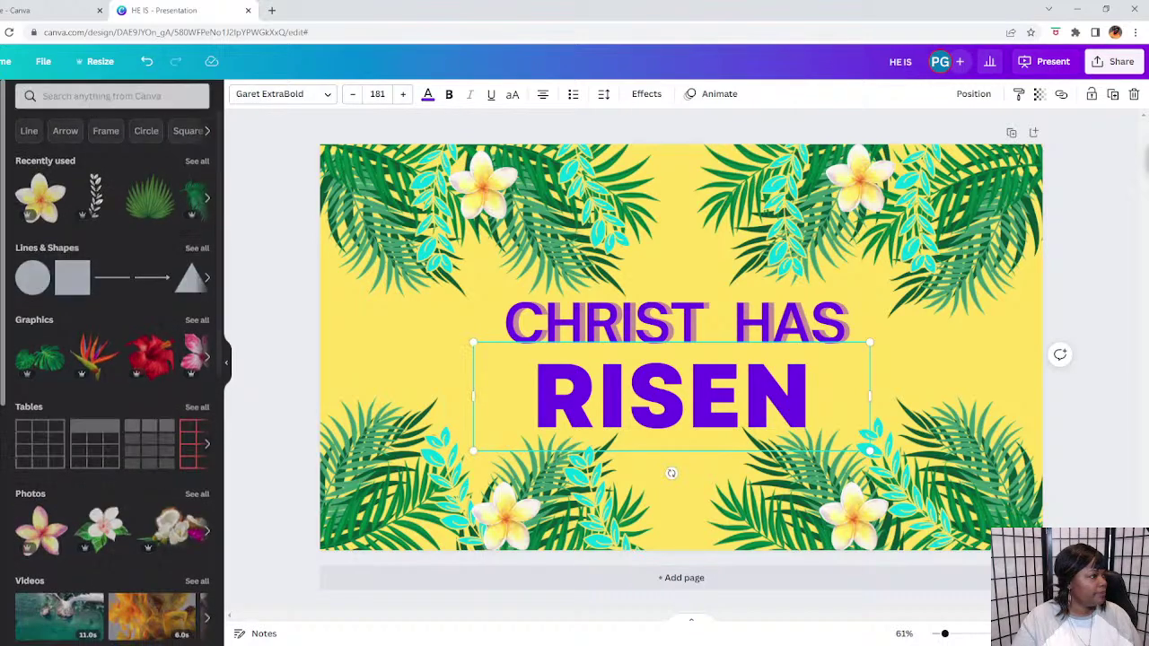
left_click(2, 291)
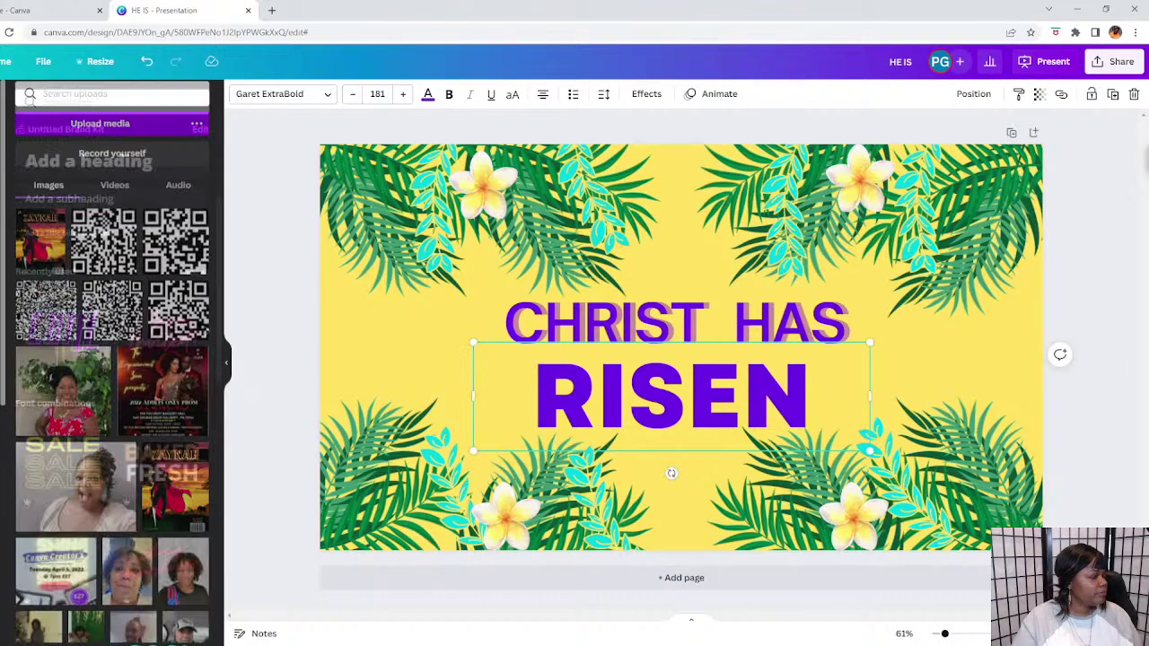
Apply the trending Archivo Black style to the slide and shuffle its colors to a blue background with white branches.
left_click(3, 347)
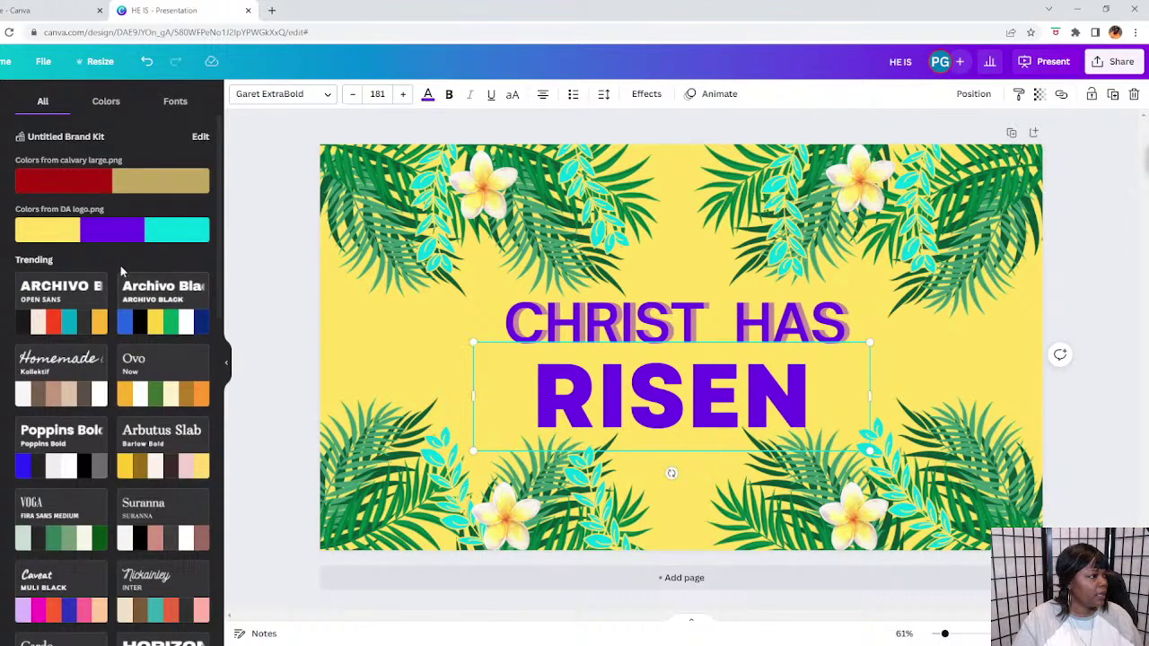
left_click(162, 288)
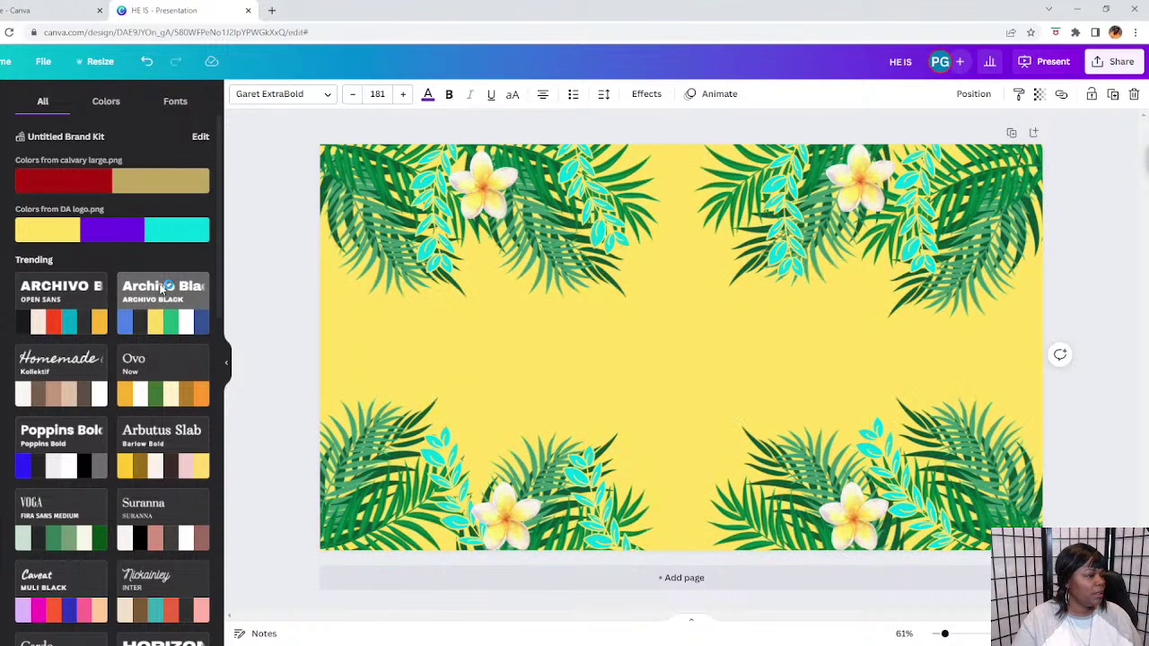
left_click(161, 289)
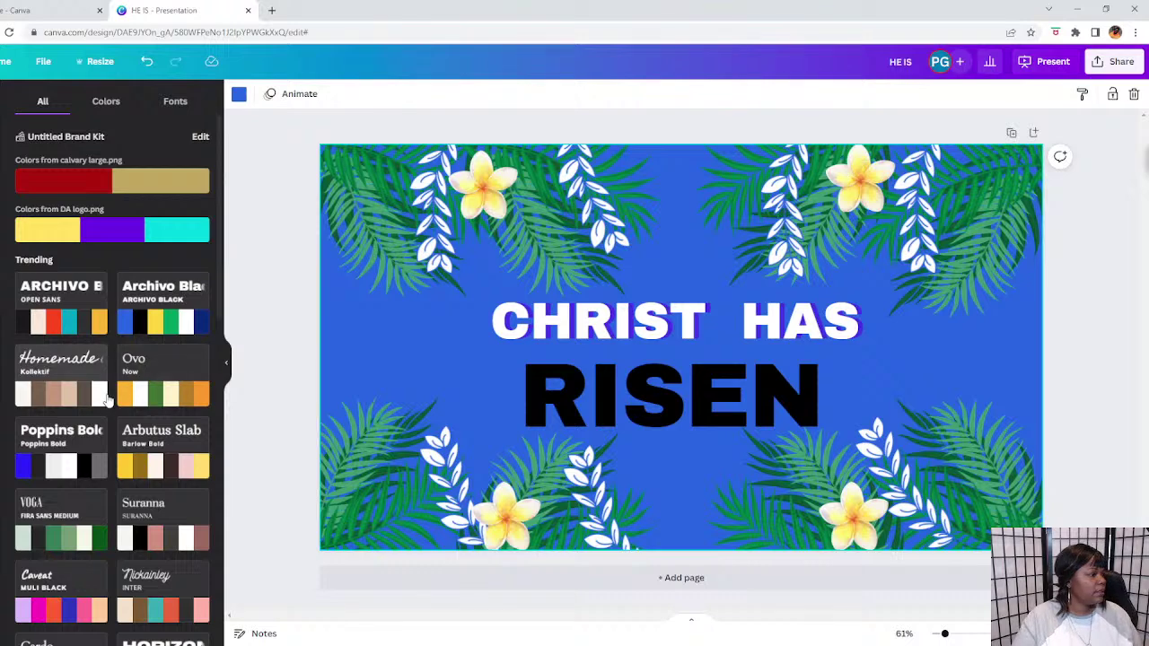
Apply the DA logo color palette to the slide and shuffle it to a purple background with yellow text.
scroll(105, 399, "down", 1)
scroll(106, 399, "down", 1)
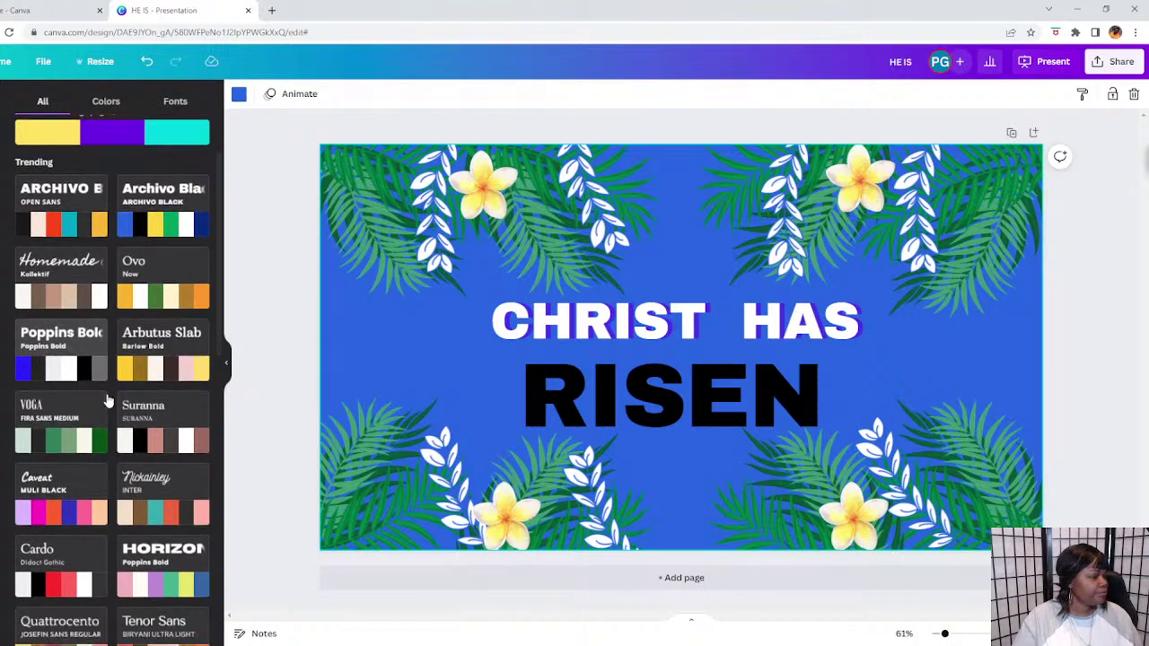
scroll(106, 400, "down", 3)
scroll(106, 400, "up", 5)
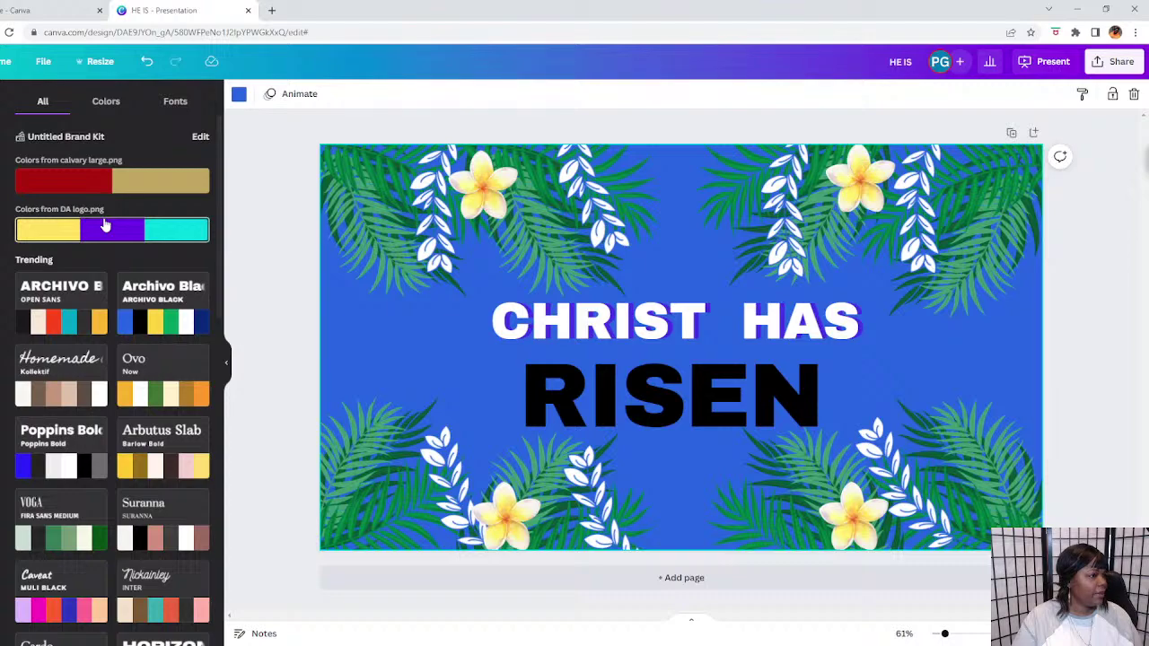
left_click(105, 226)
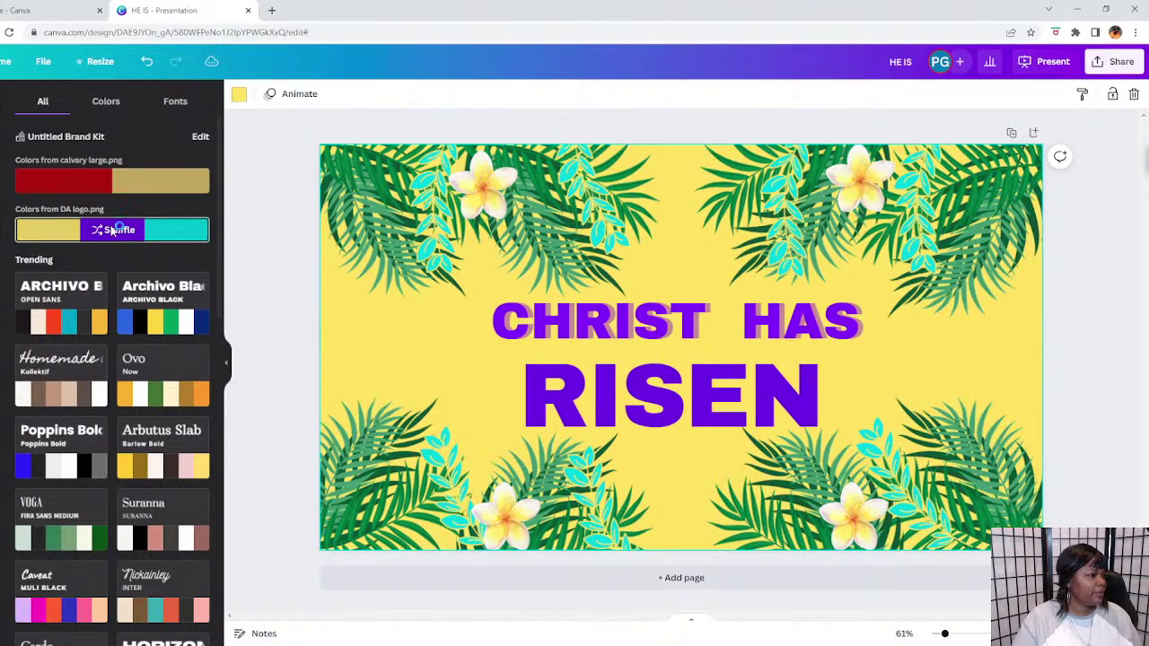
left_click(113, 231)
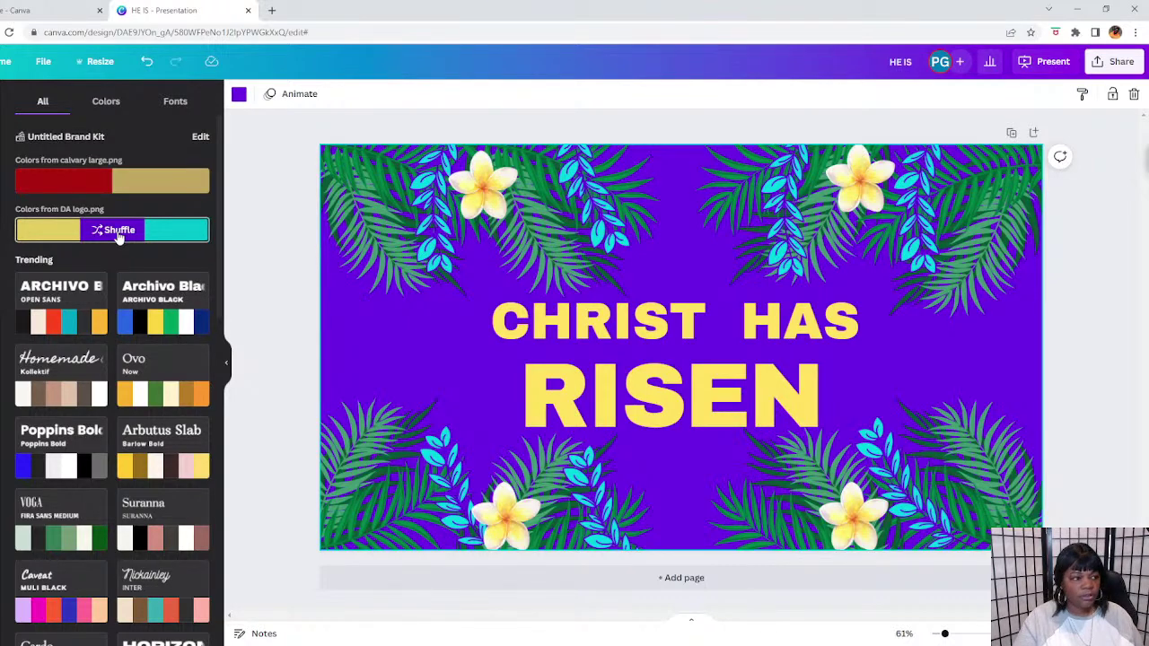
left_click_drag(269, 110, 658, 312)
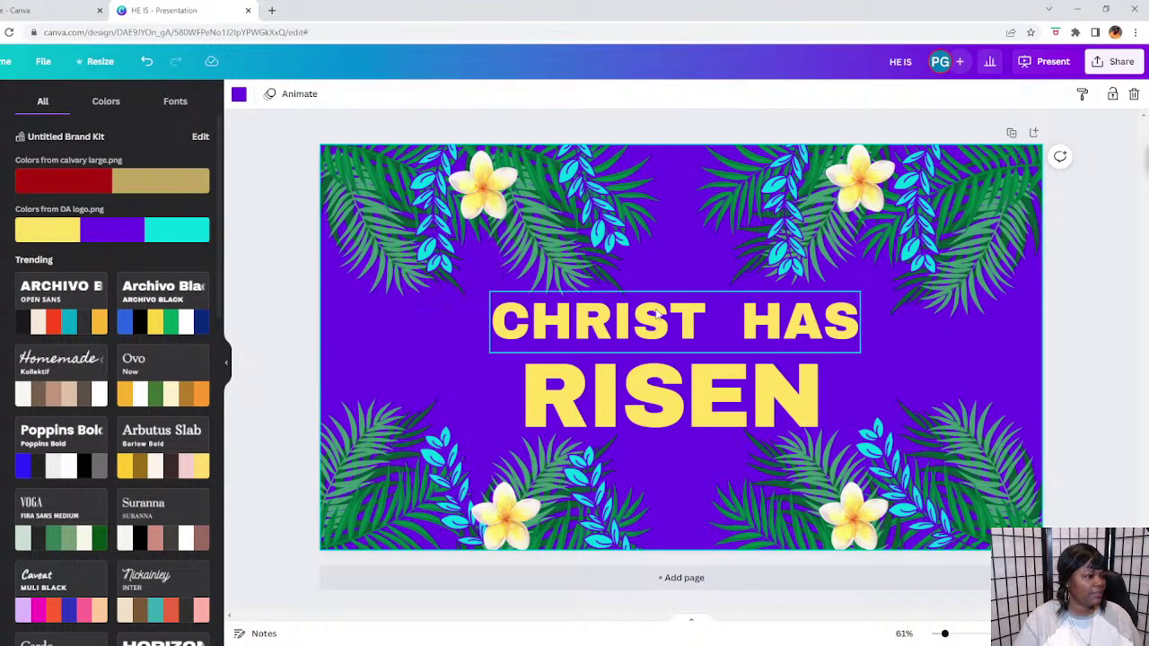
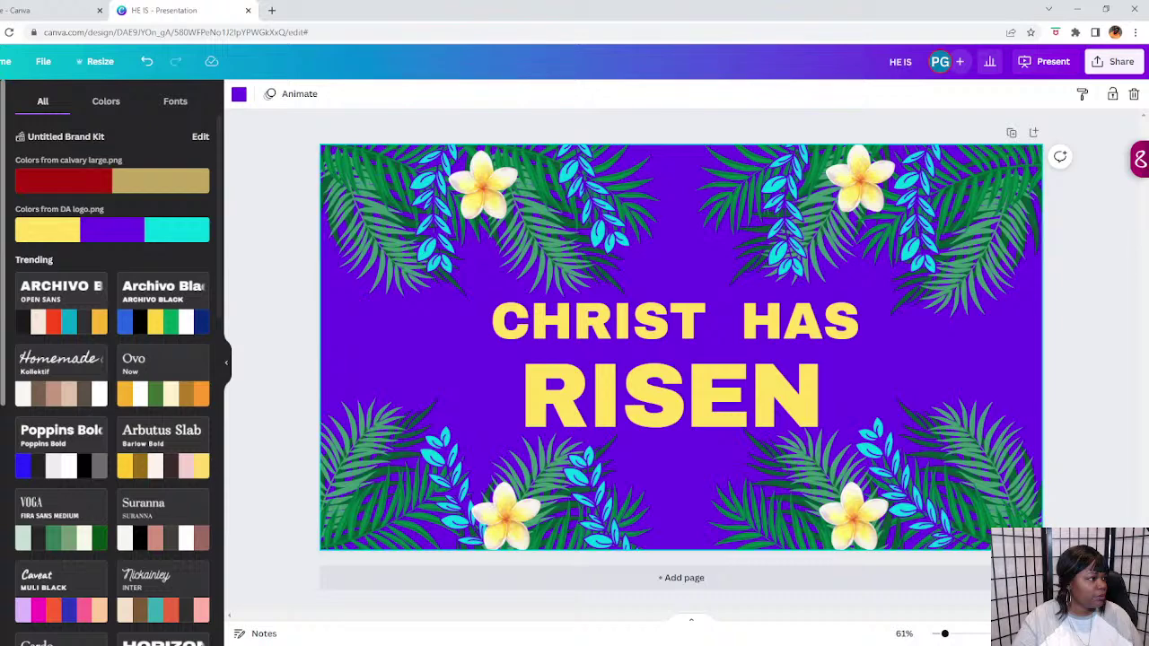
Insert the Creative Conductor logo from the uploaded images and shrink it to a small mark.
scroll(166, 437, "down", 1)
scroll(166, 437, "down", 10)
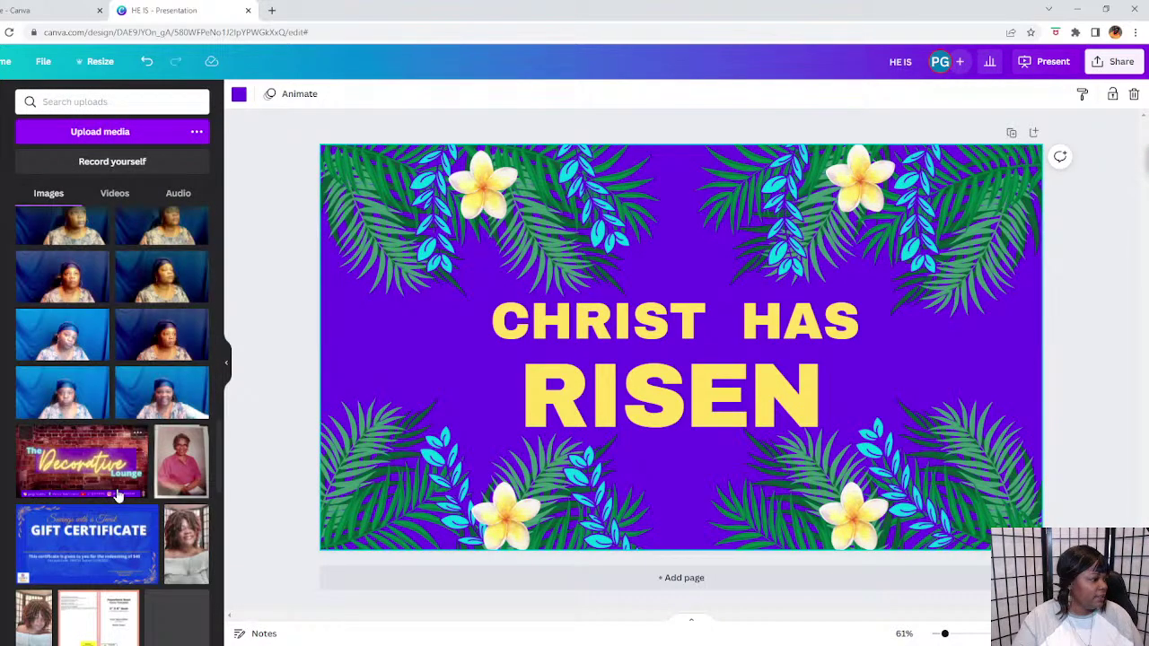
scroll(117, 495, "down", 3)
scroll(116, 496, "down", 2)
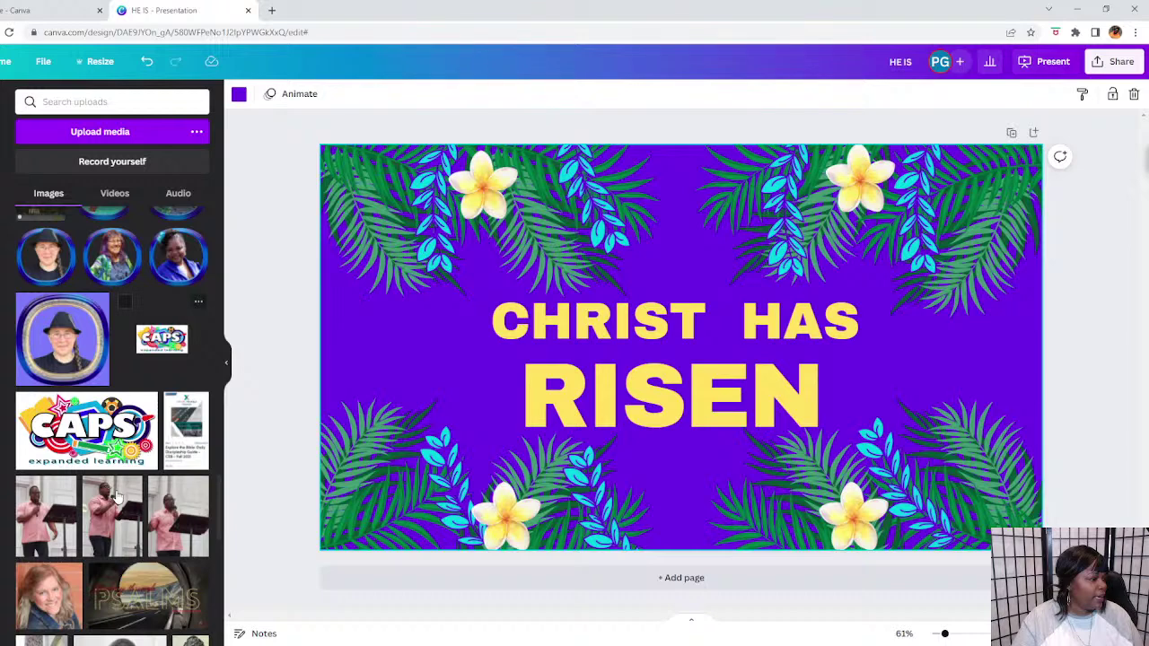
scroll(115, 497, "down", 3)
scroll(108, 496, "down", 3)
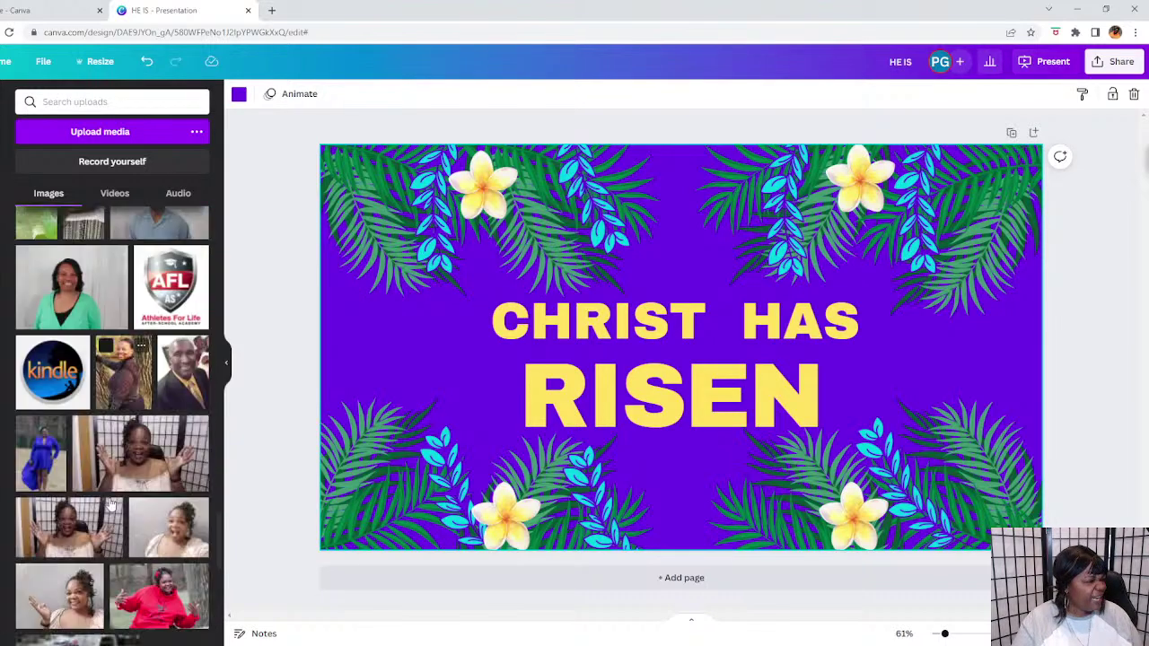
scroll(110, 505, "down", 1)
scroll(110, 505, "down", 3)
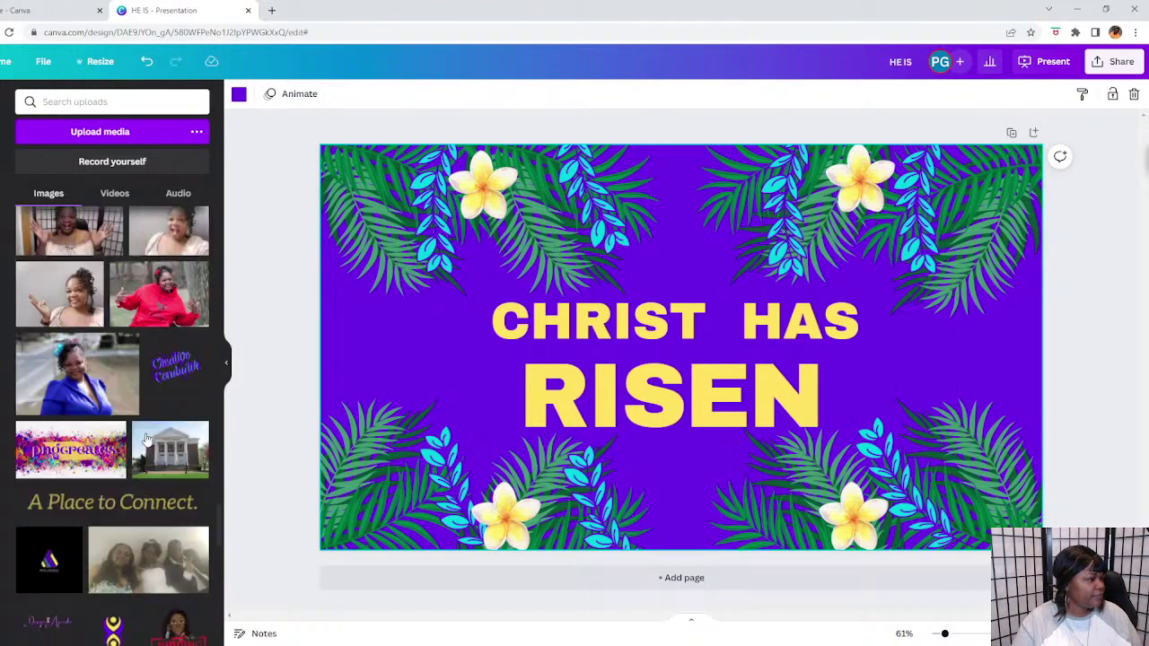
left_click(163, 381)
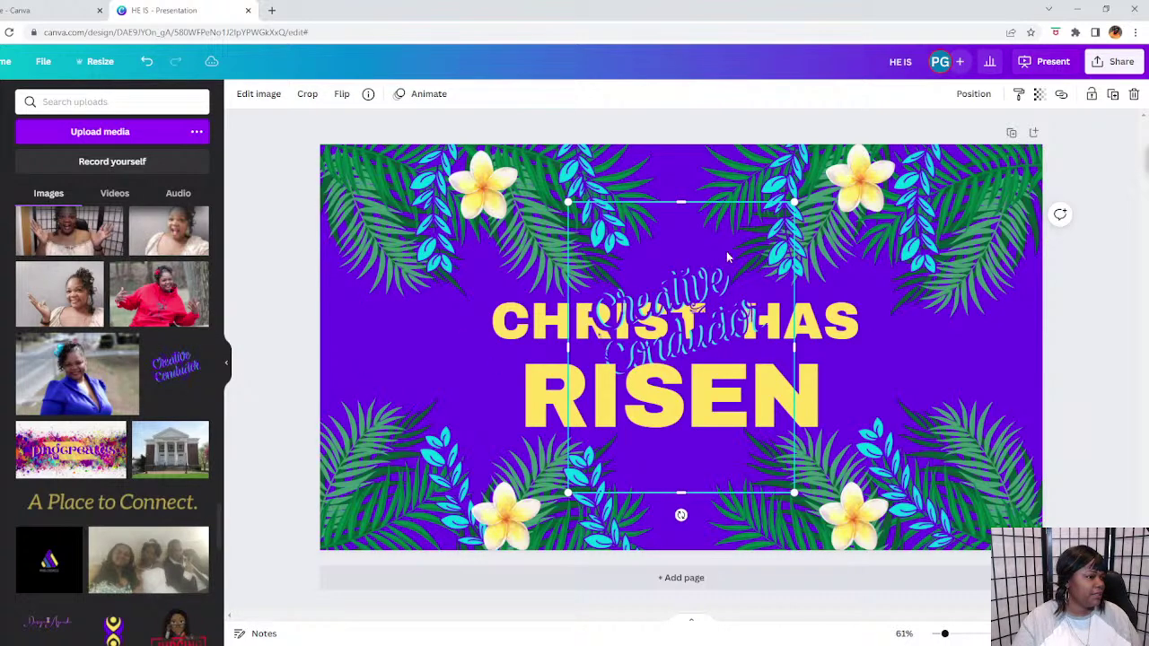
left_click_drag(794, 203, 604, 427)
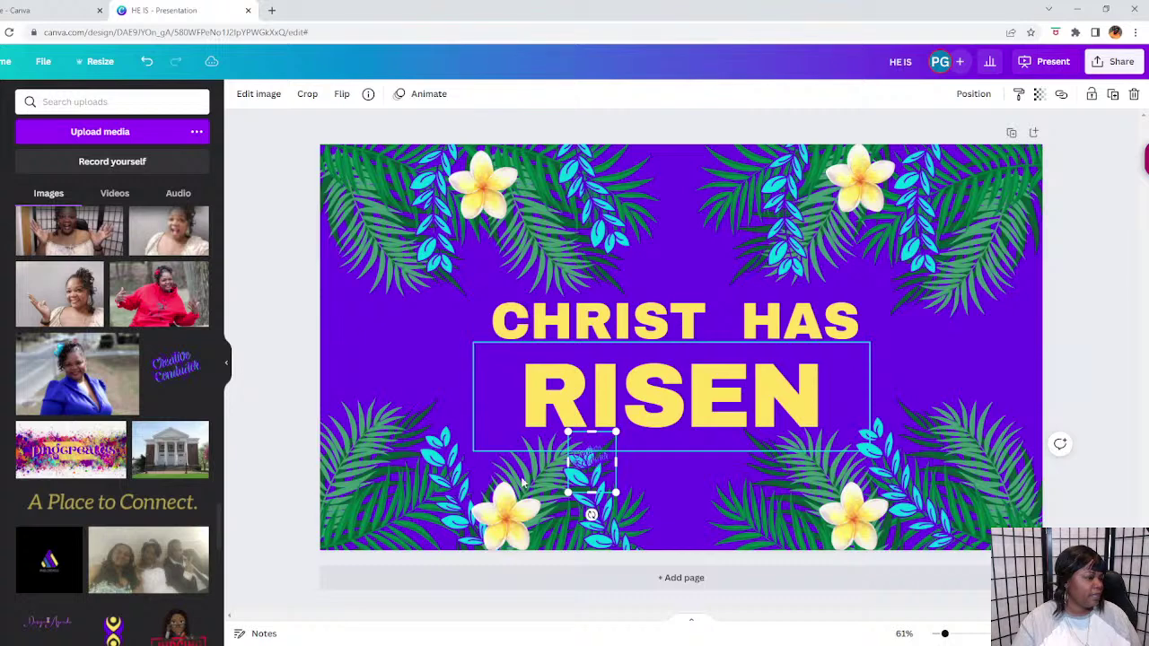
Move RISEN up closer beneath CHRIST HAS and place the Creative Conductor logo in the slide's lower-right corner.
left_click(583, 445)
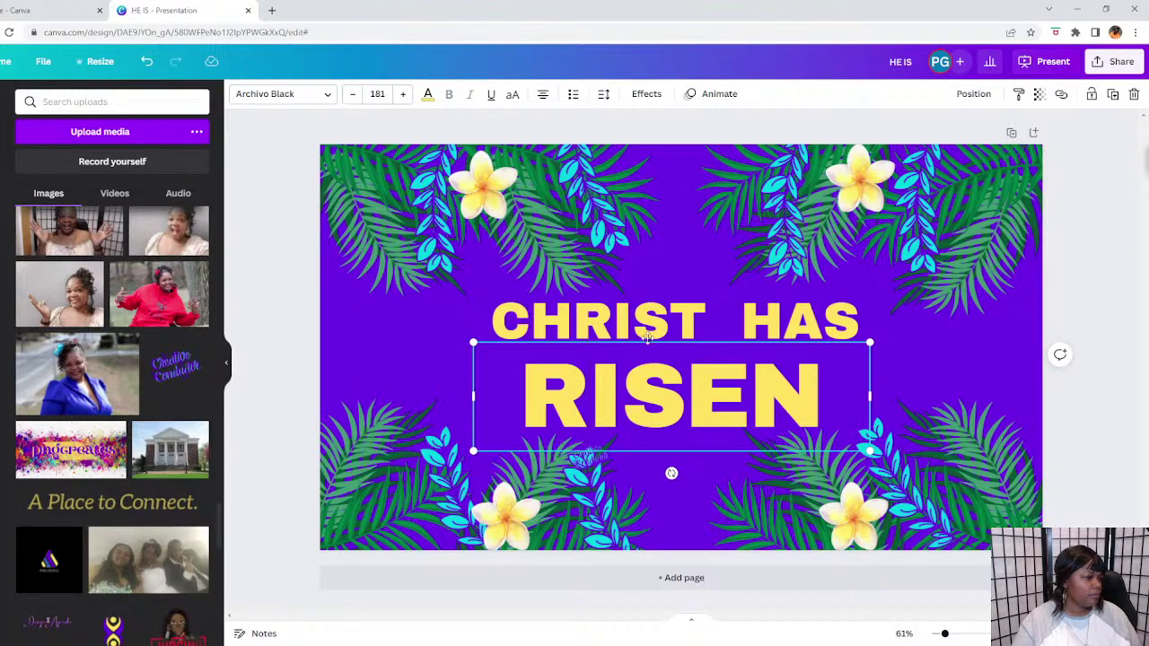
left_click_drag(649, 349, 641, 323)
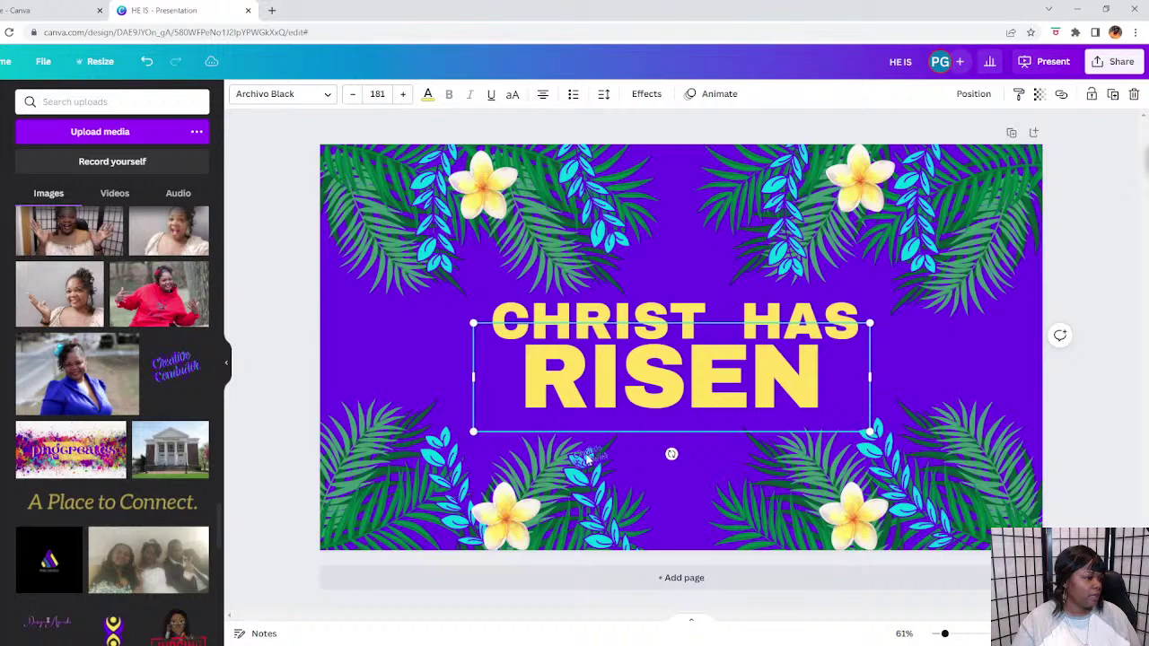
left_click(592, 467)
left_click_drag(592, 466, 1010, 517)
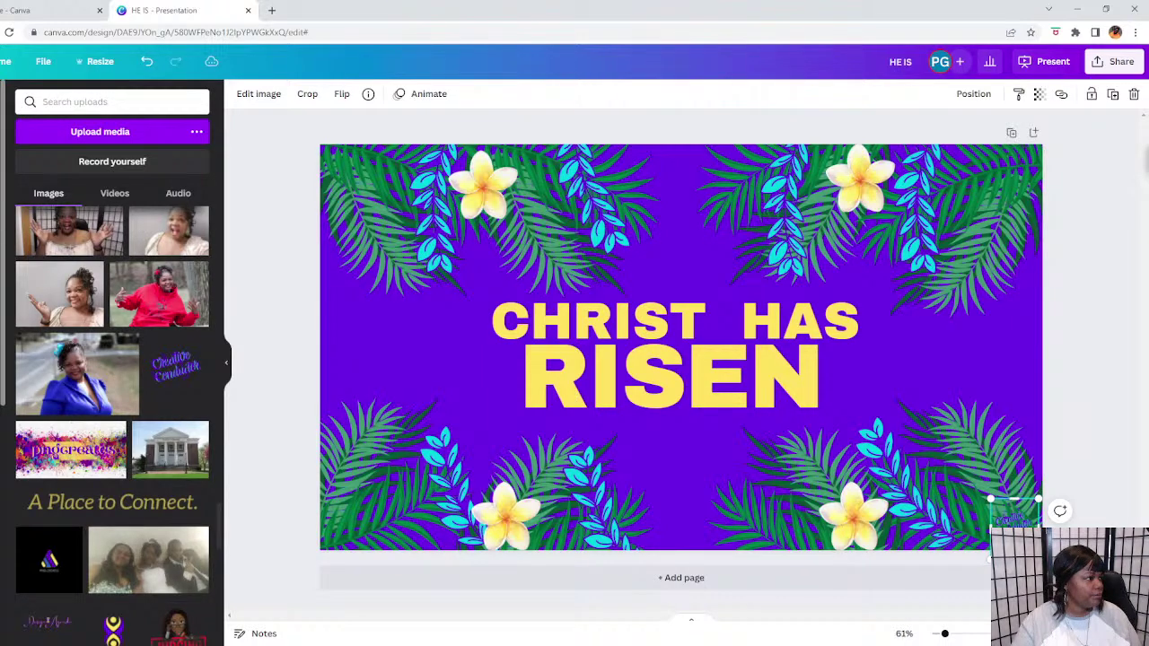
Add a circle shape, shrink it to about the logo's size in the slide's lower-right corner, and color it white.
left_click(2, 148)
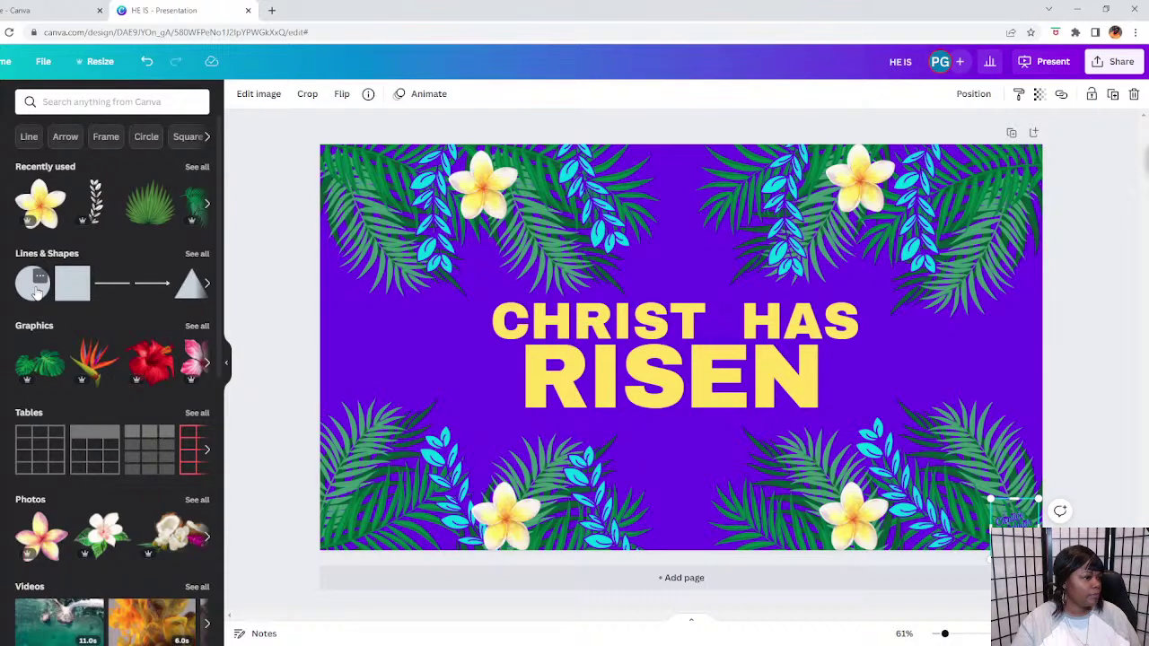
left_click_drag(36, 292, 911, 370)
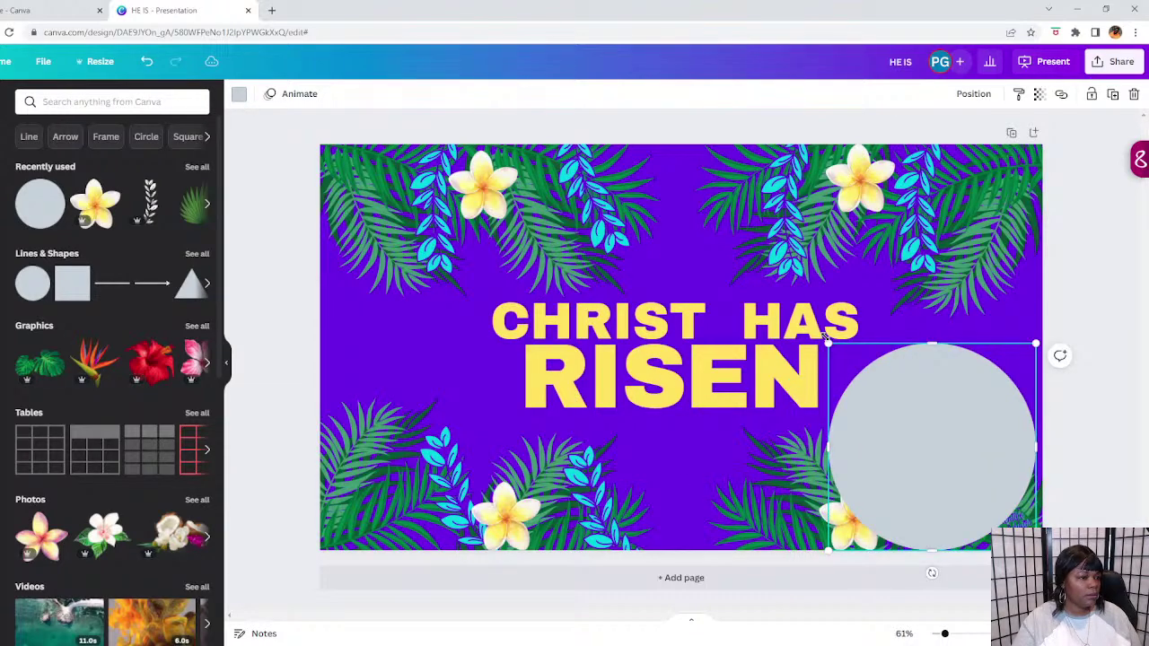
left_click_drag(824, 337, 991, 505)
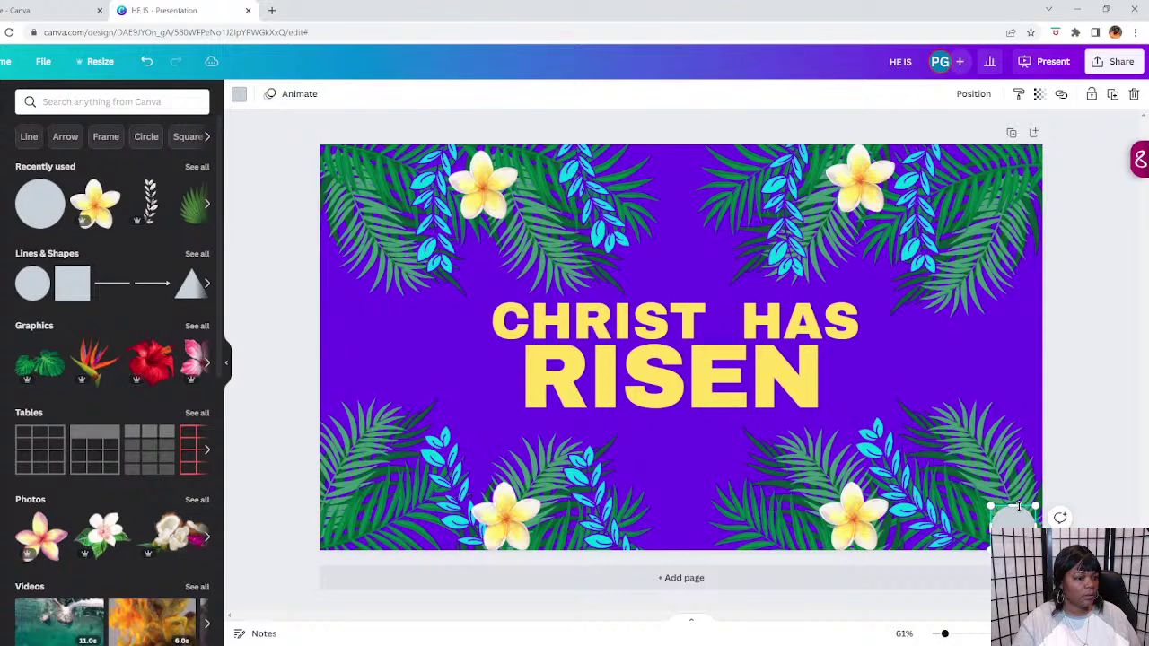
left_click(238, 93)
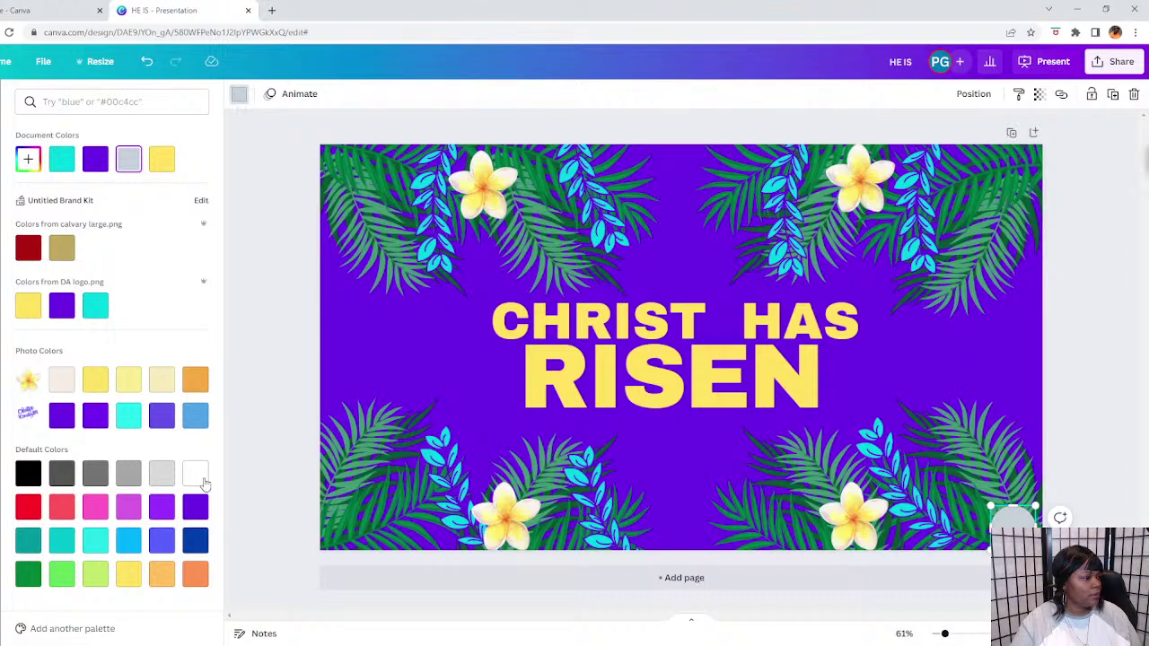
left_click(200, 477)
Try sending the white circle behind the other elements and undo the layer change.
right_click(1001, 513)
left_click(910, 536)
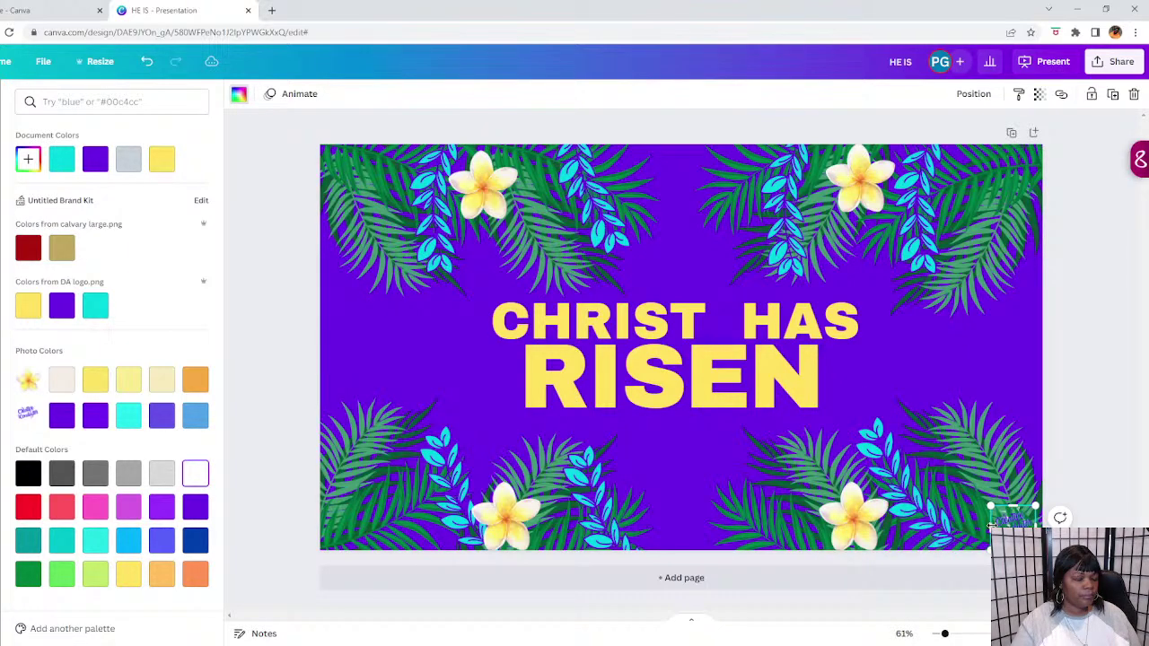
key("ctrl+z")
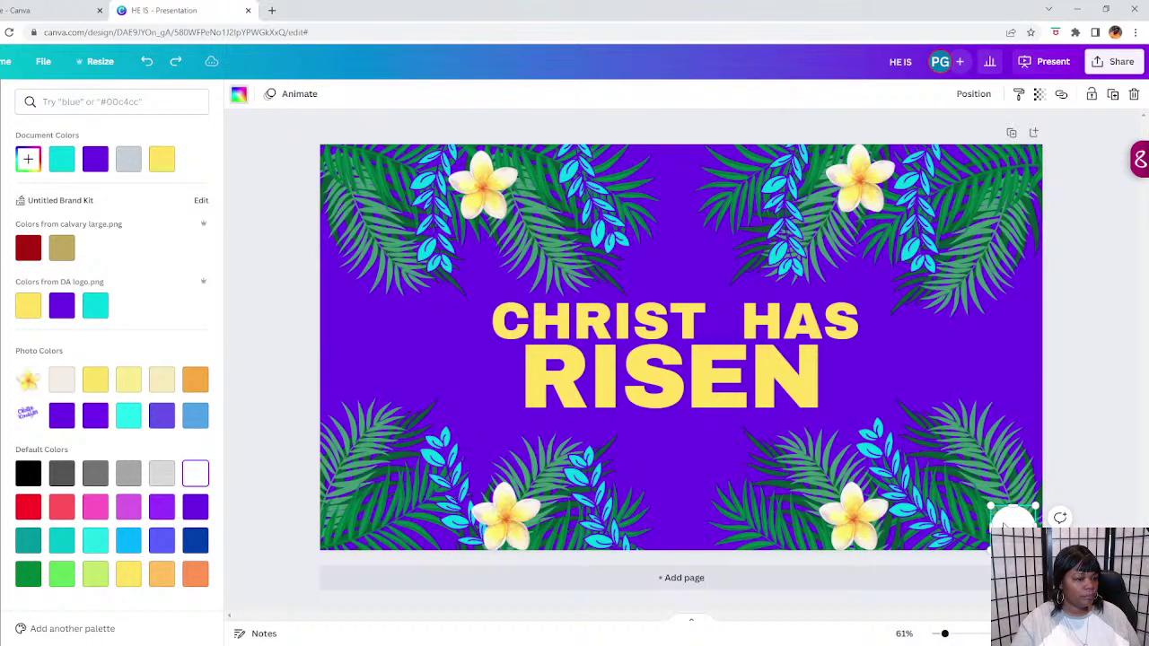
Bring the Creative Conductor logo to the front and position it over the white circle.
right_click(1003, 526)
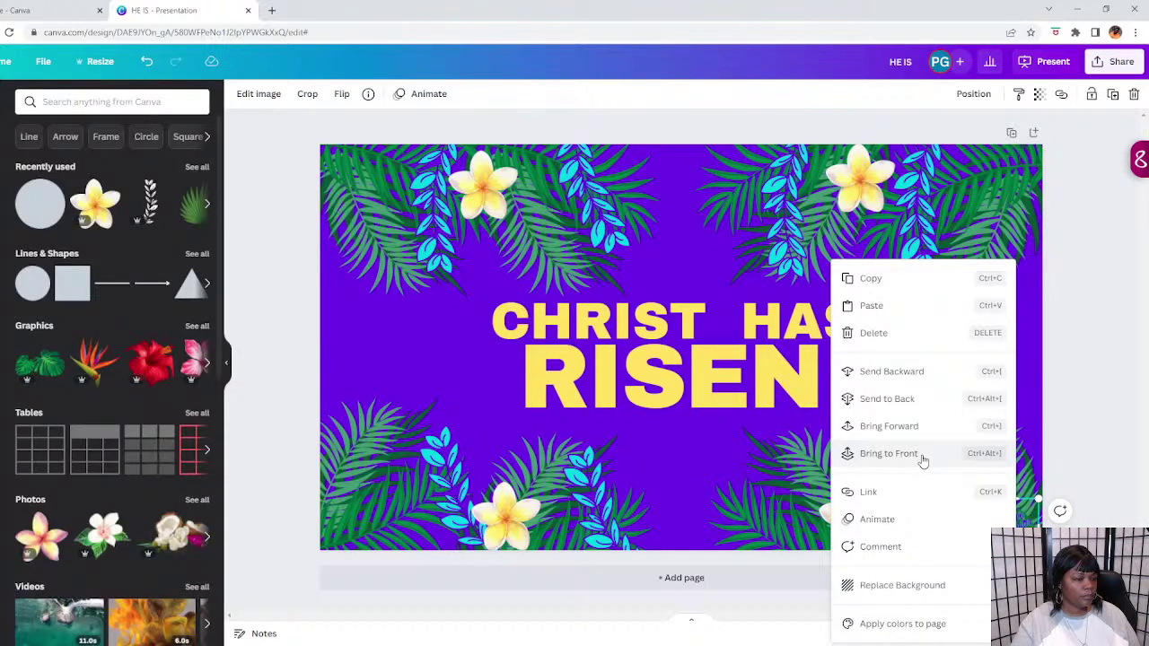
left_click(922, 456)
left_click_drag(1014, 519, 972, 523)
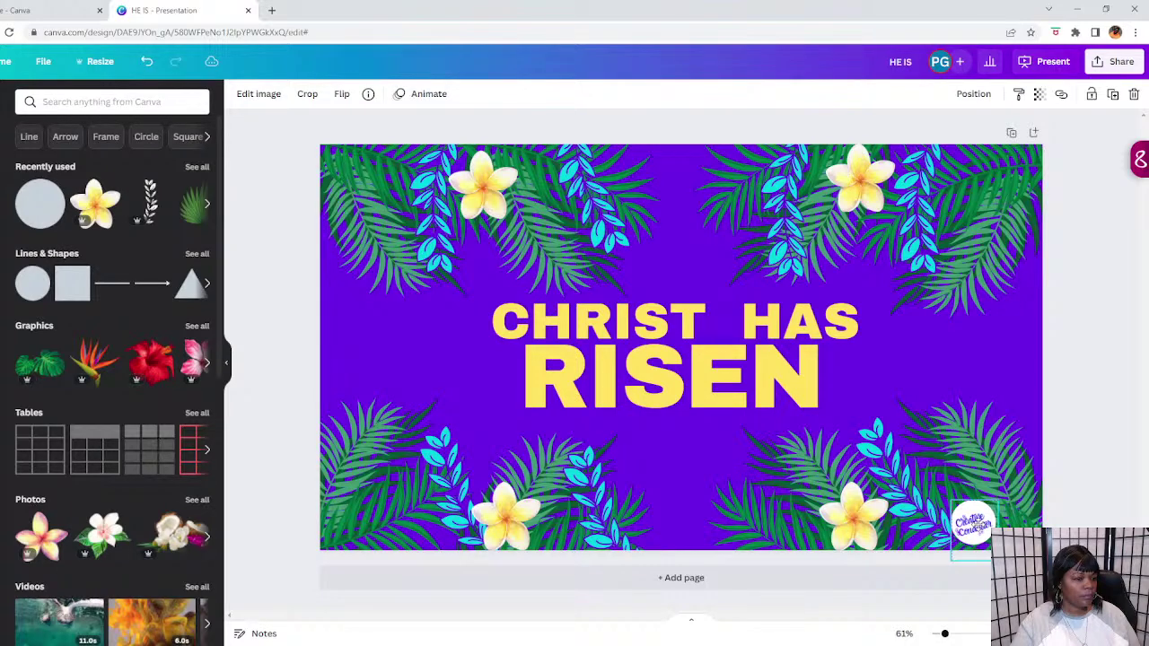
Nudge the lower-right palm frond slightly up and set the logo on its white circle in the slide's lower-right corner.
left_click(956, 465)
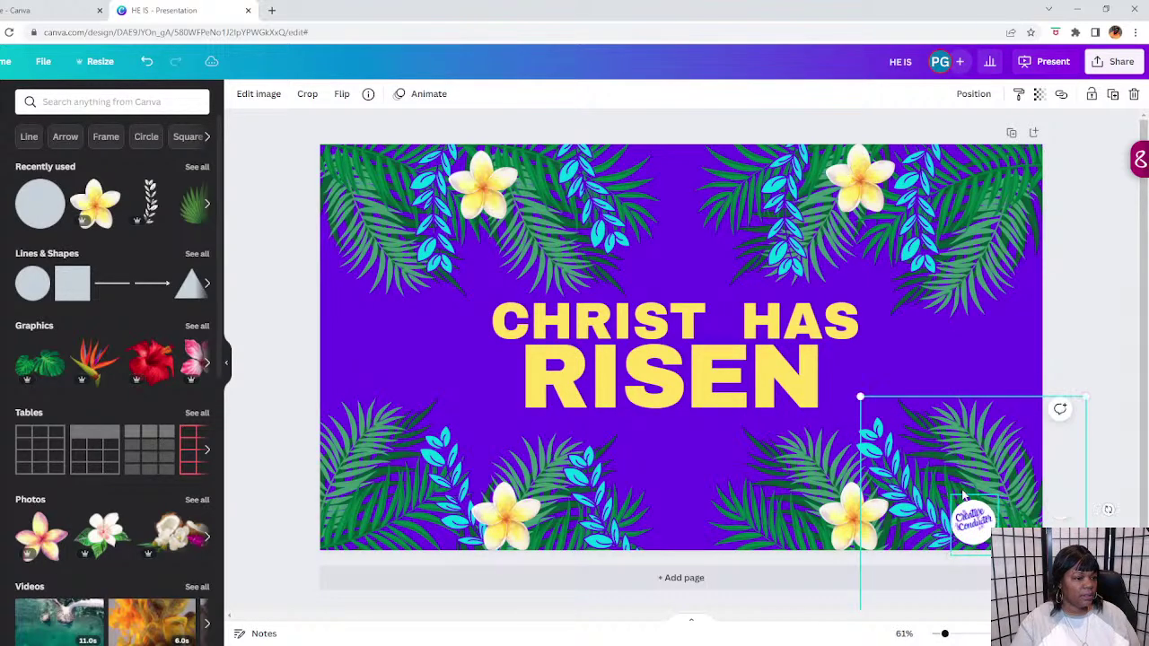
left_click_drag(963, 494, 995, 496)
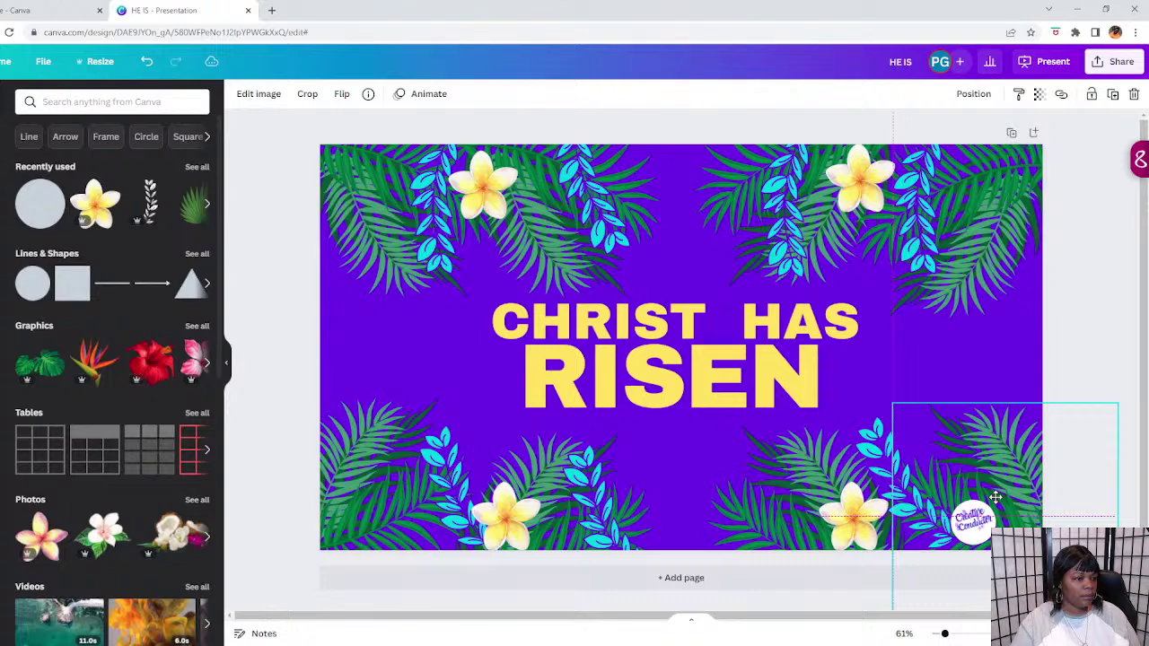
left_click_drag(995, 496, 983, 478)
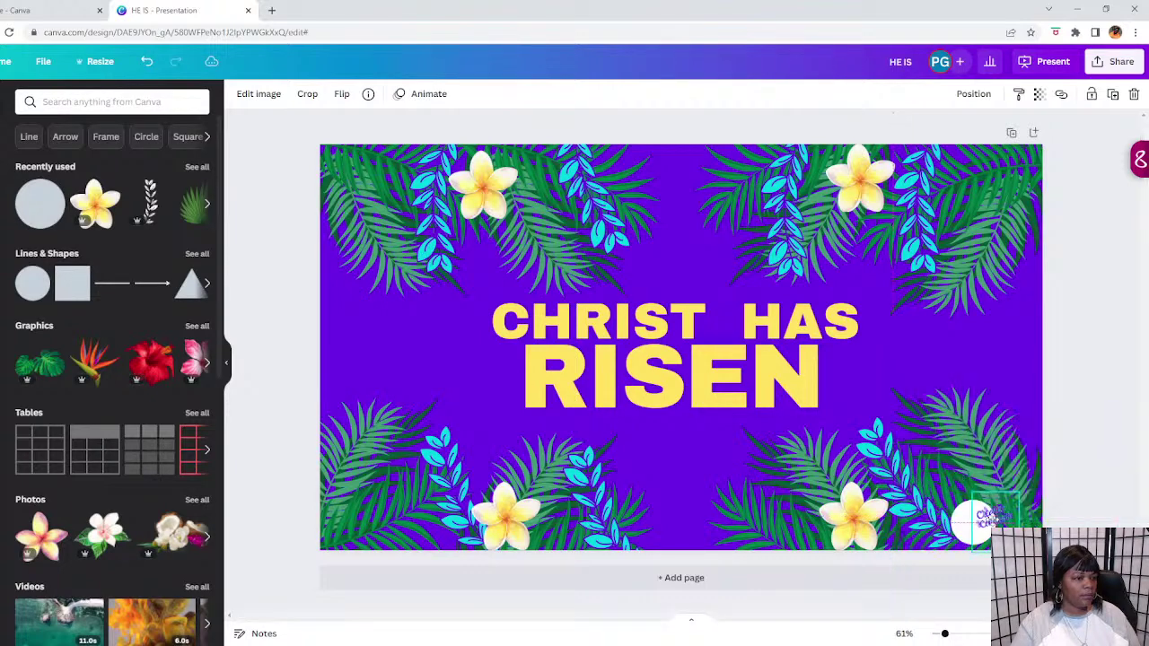
mouse_move(992, 518)
left_mouse_down()
mouse_move(983, 528)
mouse_move(947, 496)
mouse_move(1011, 517)
left_mouse_up()
left_click(1073, 457)
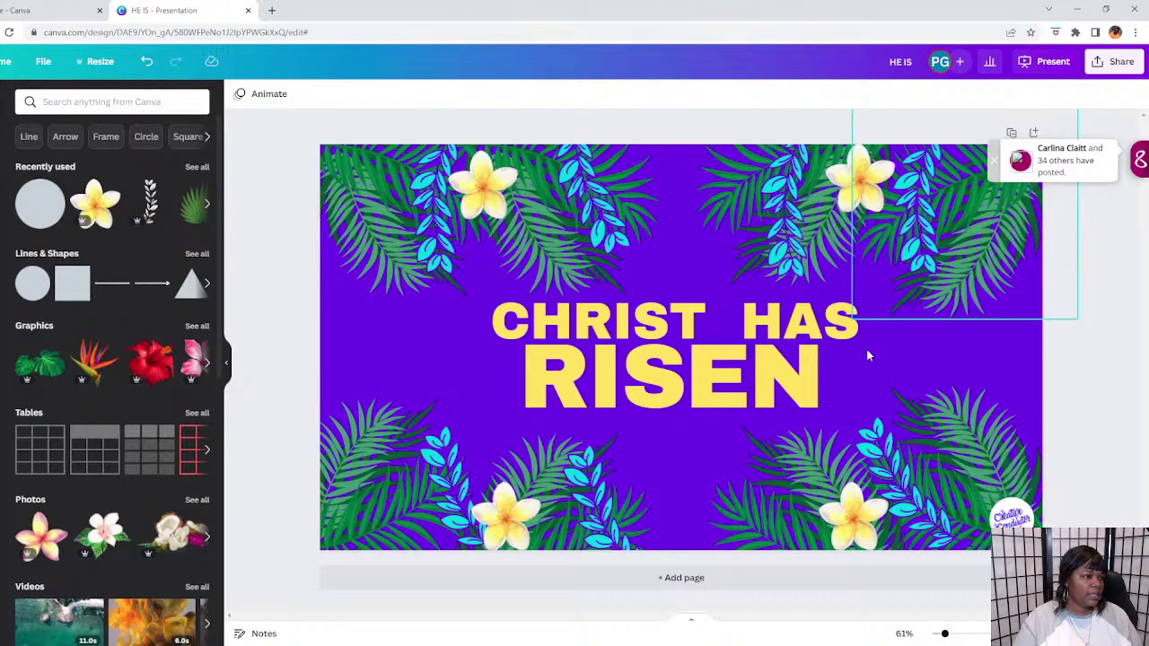
left_click(68, 99)
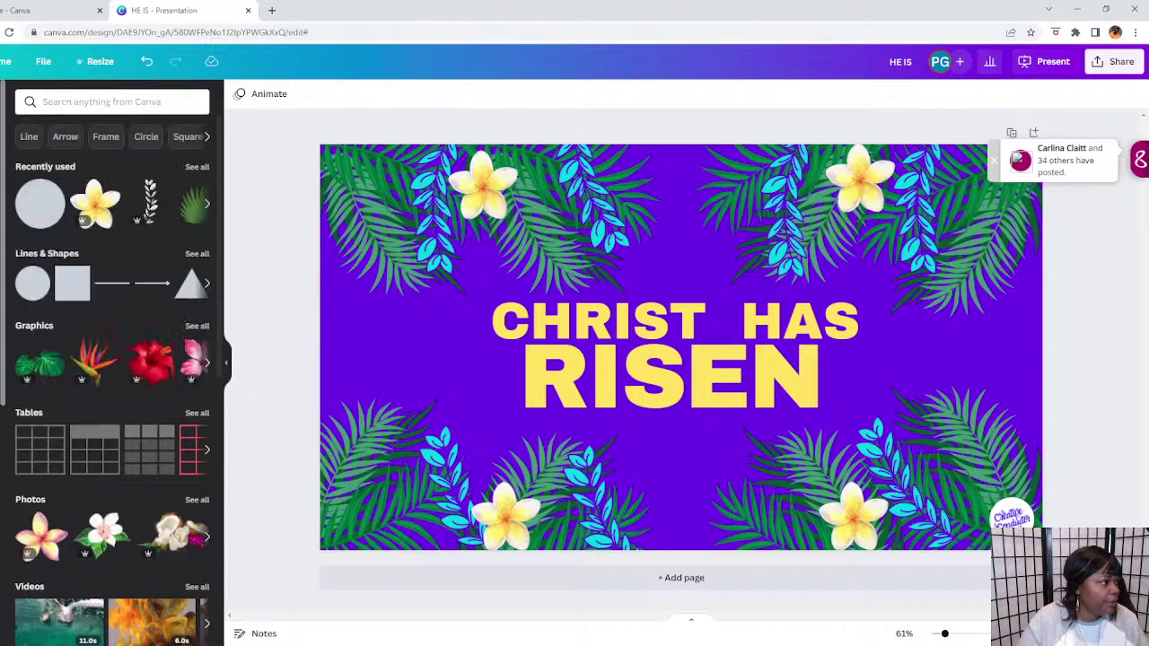
left_click(79, 101)
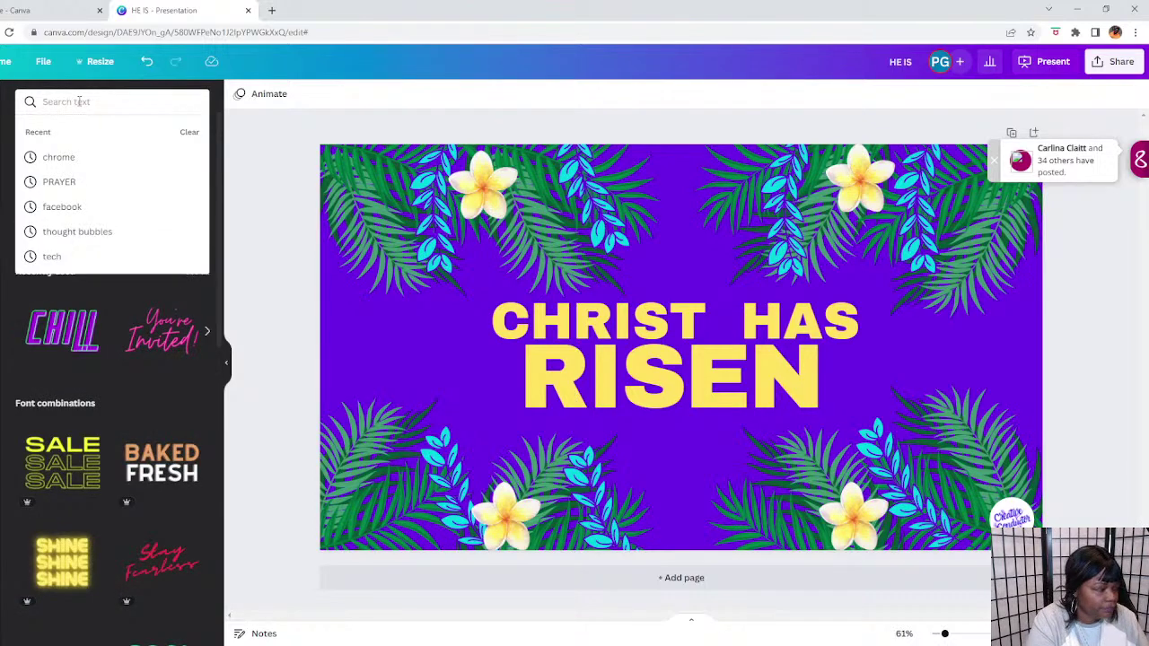
Search the fonts for "script" to restyle the RISEN text.
right_click(625, 400)
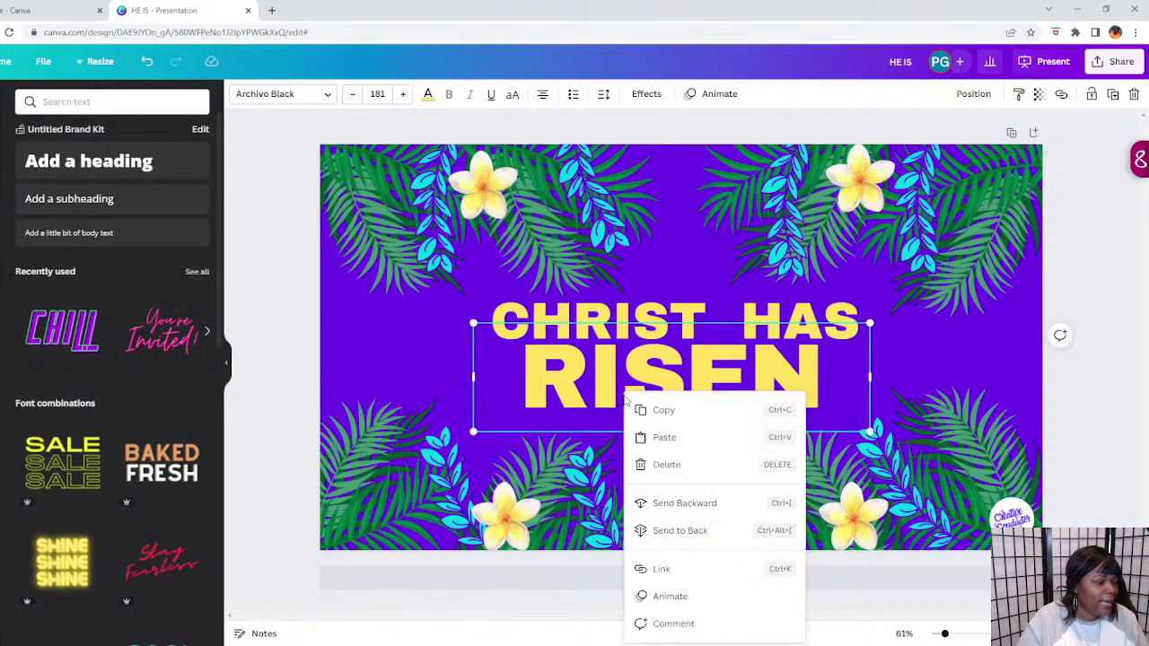
left_click(296, 97)
type("s")
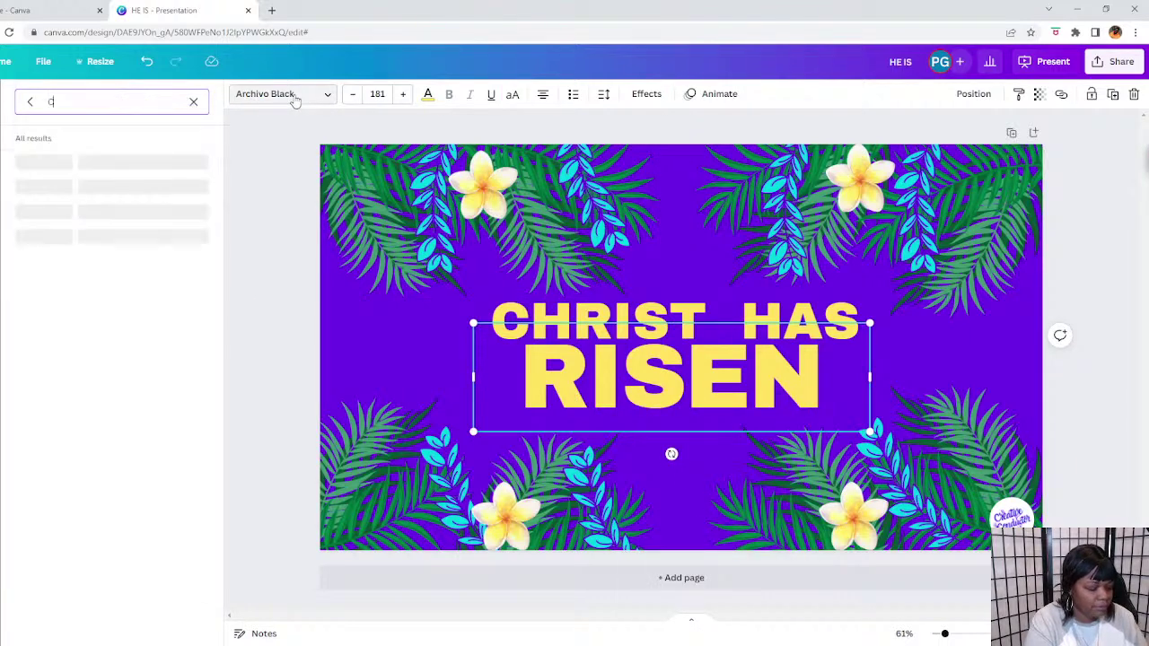
type("cr")
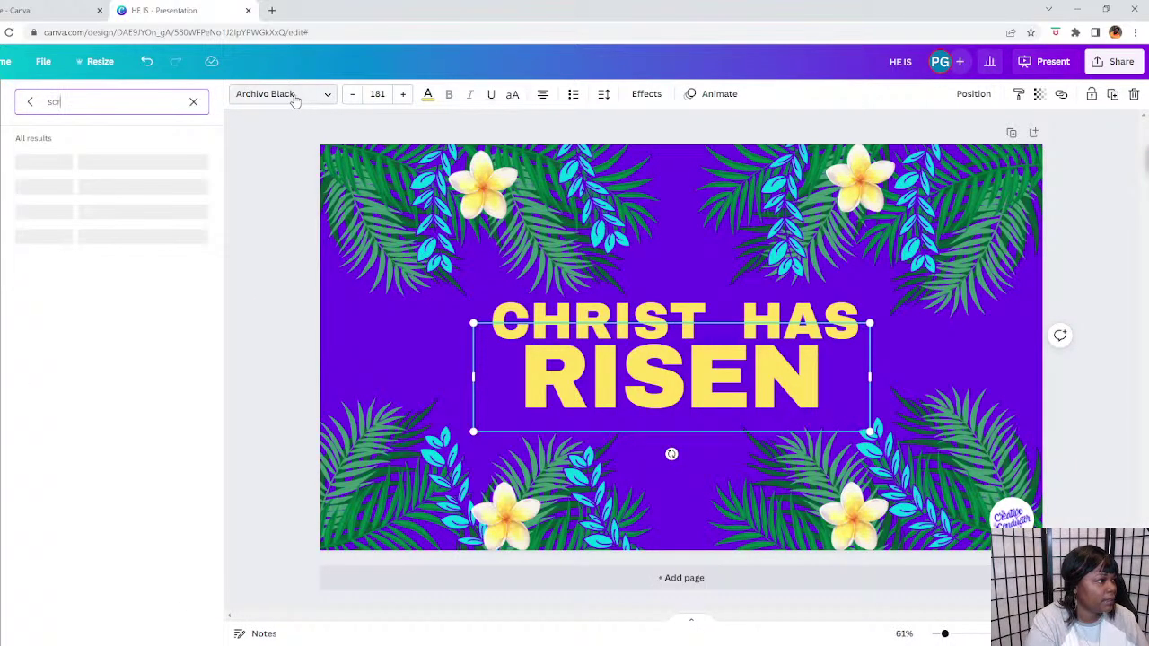
type("ip")
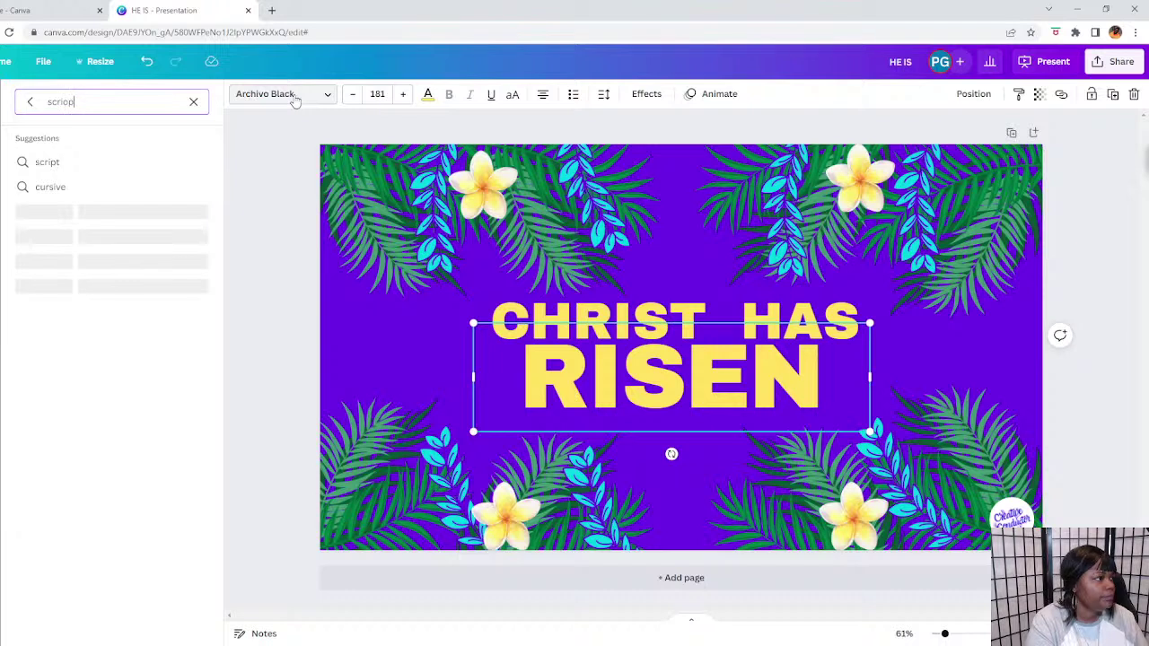
type("pt")
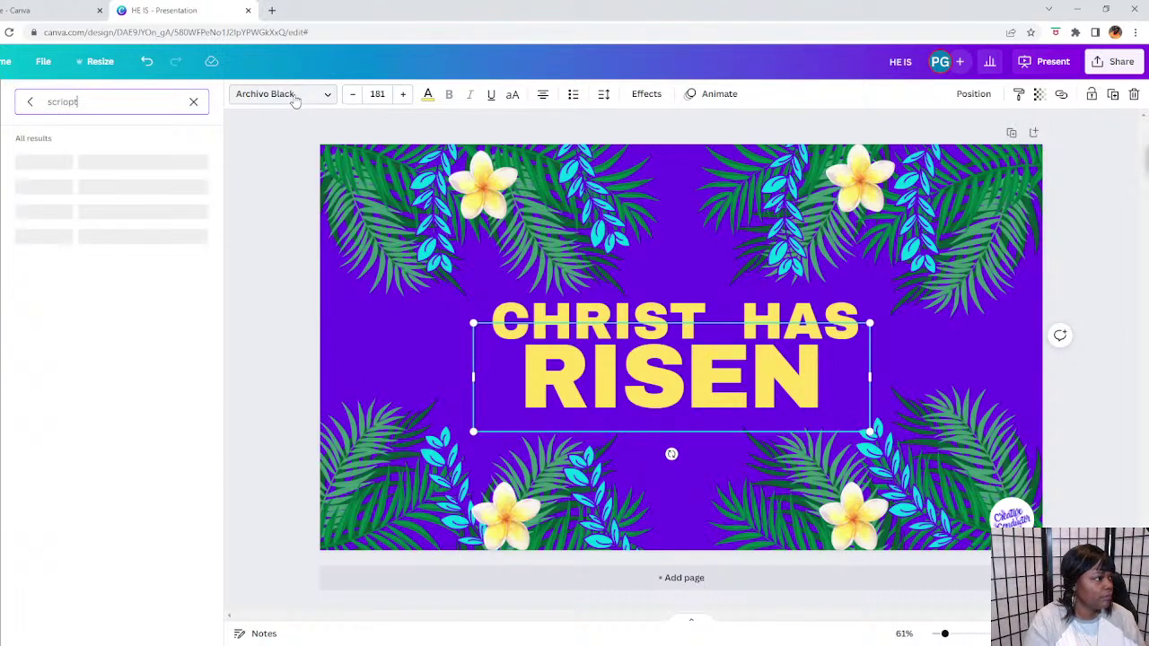
key("BackSpace")
key("BackSpace")
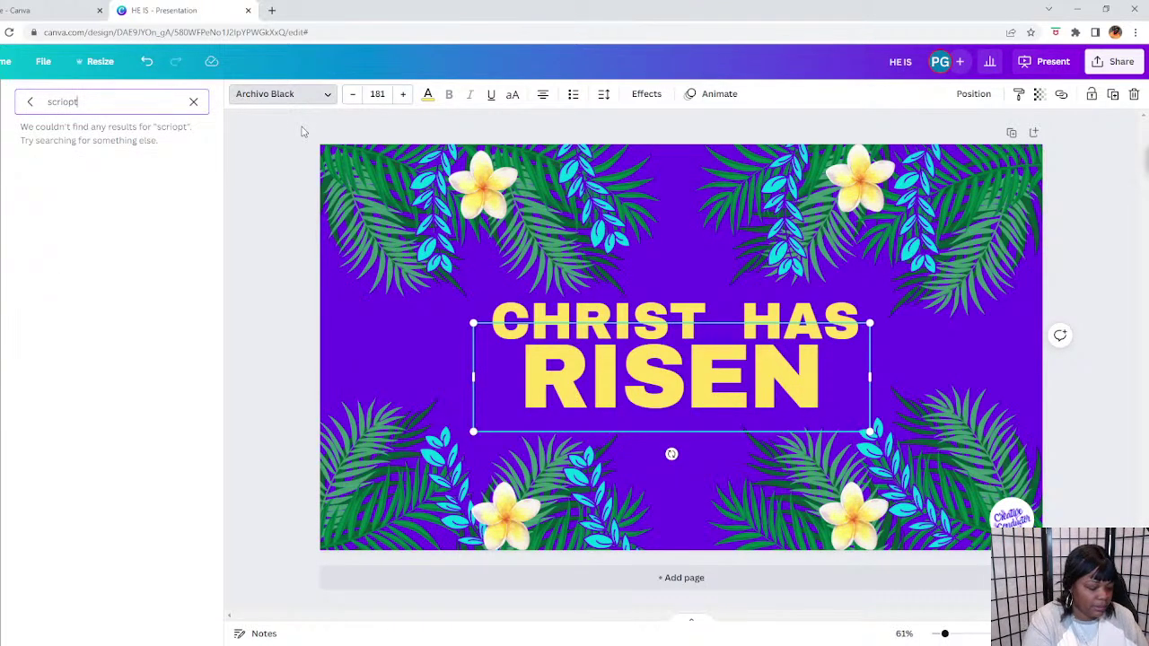
type("t")
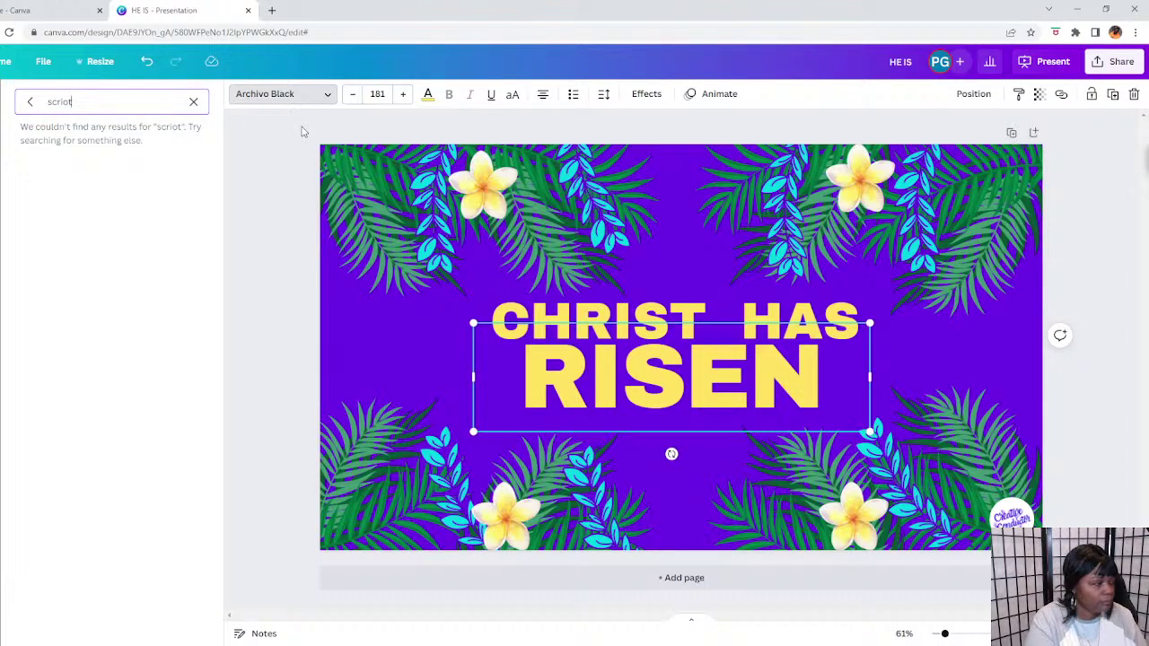
key("BackSpace")
key("BackSpace")
type("p")
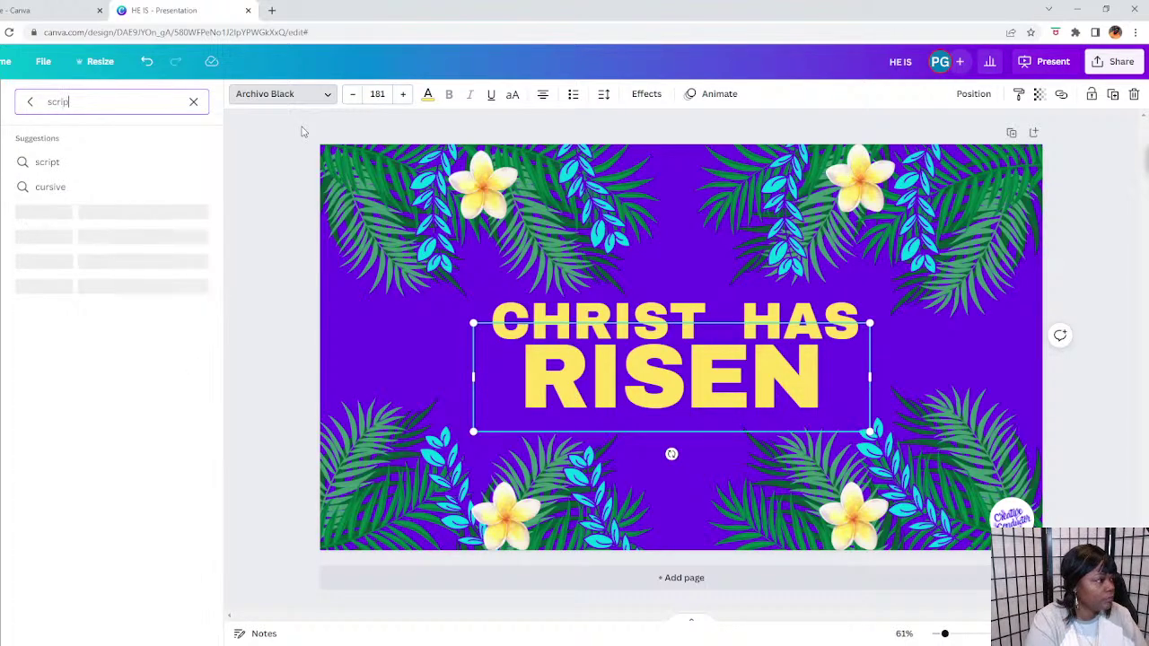
type("t")
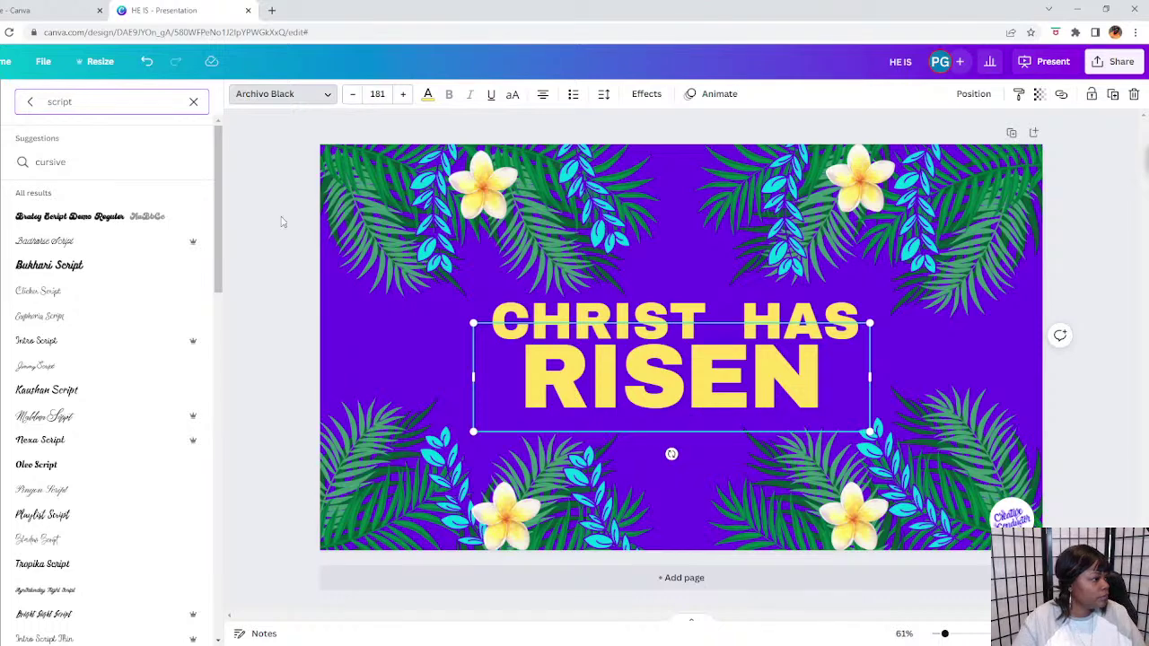
Try the Maldina Script, Nexa Script and JA Jayagiri Script fonts on RISEN.
left_click(99, 418)
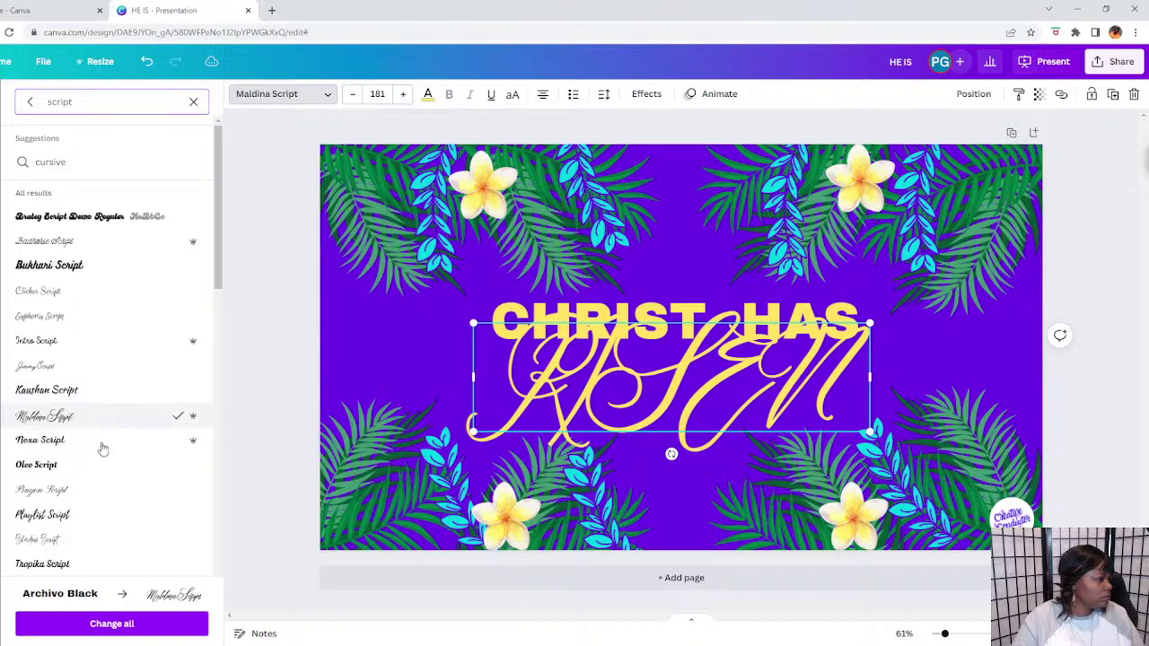
left_click(98, 448)
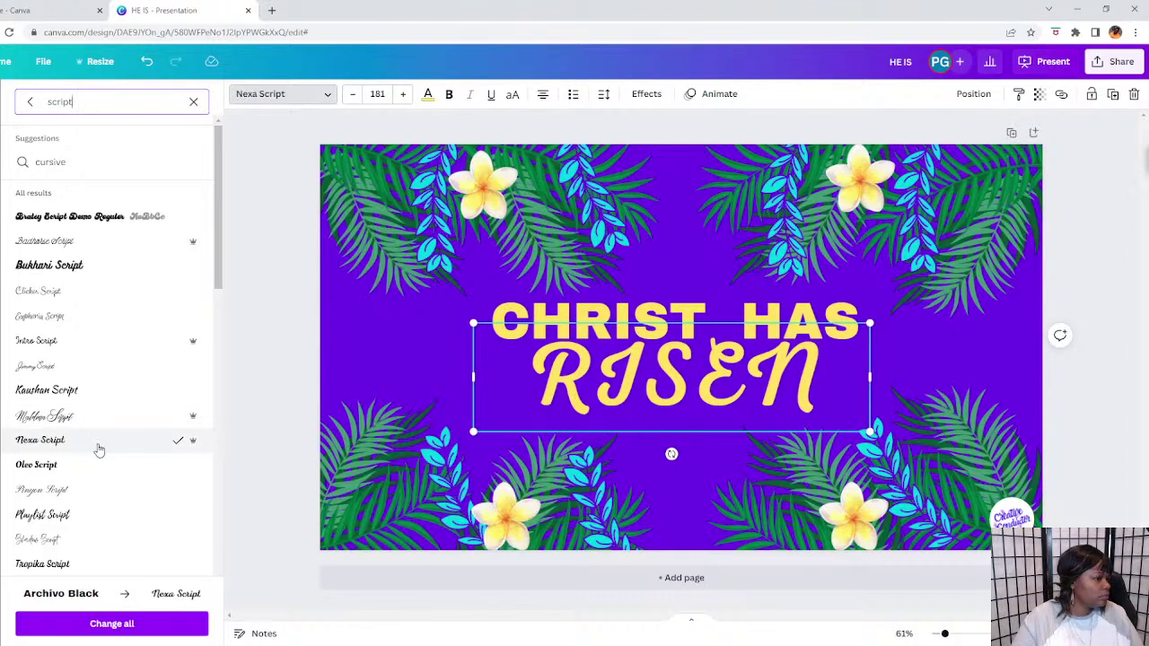
scroll(92, 516, "down", 3)
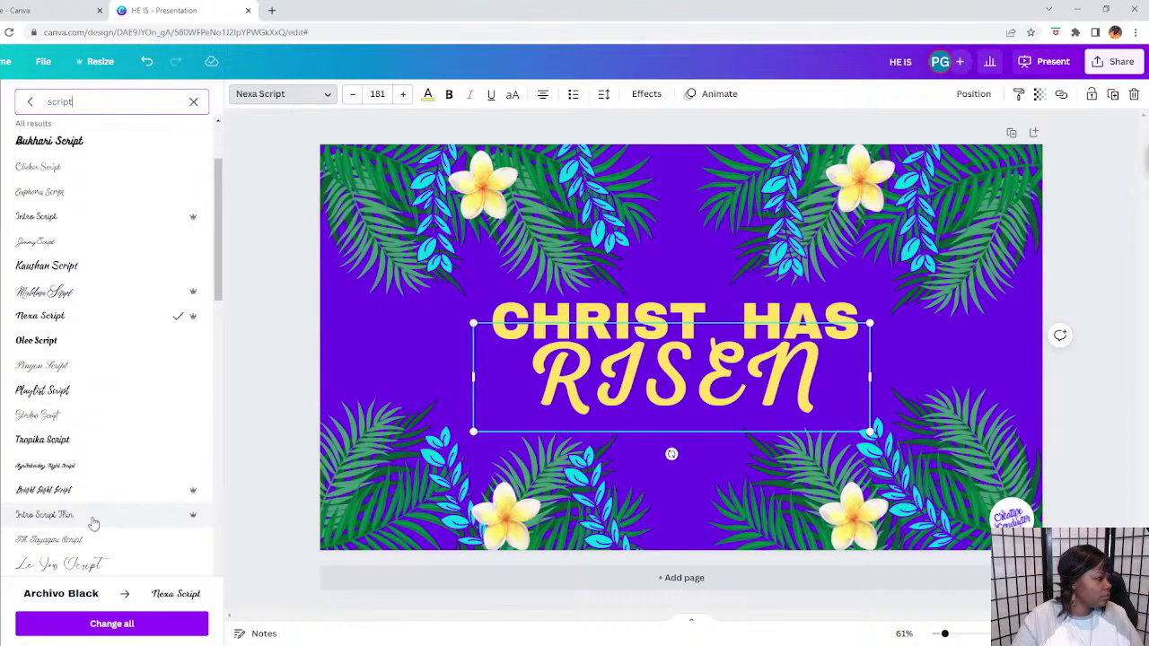
left_click(86, 542)
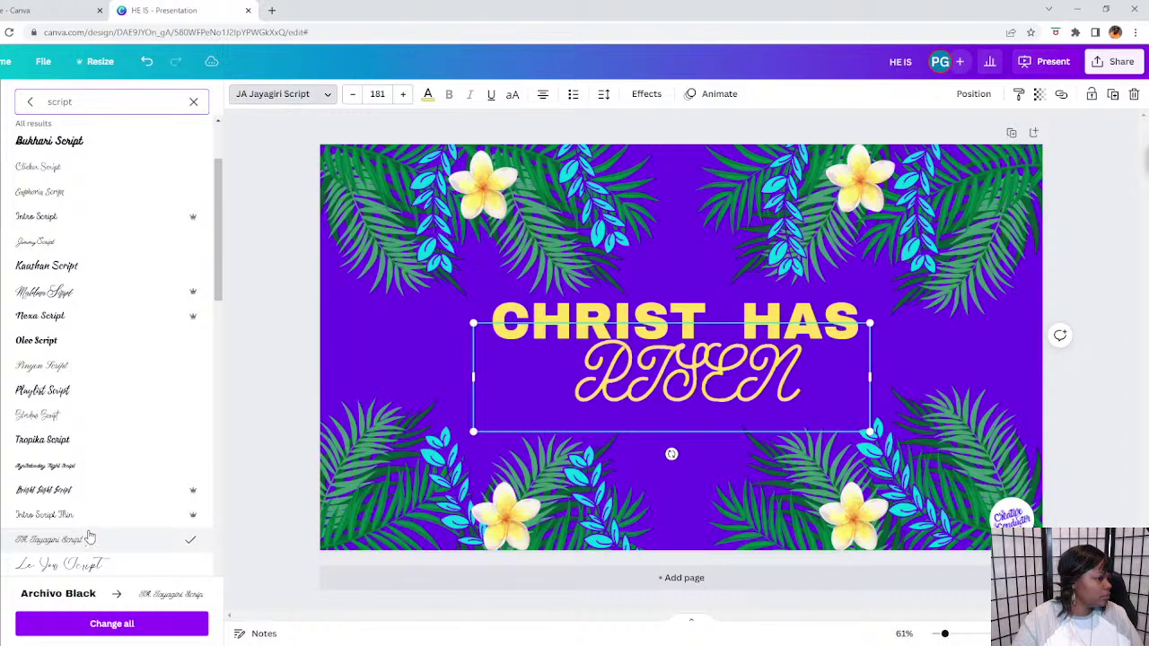
scroll(90, 536, "down", 4)
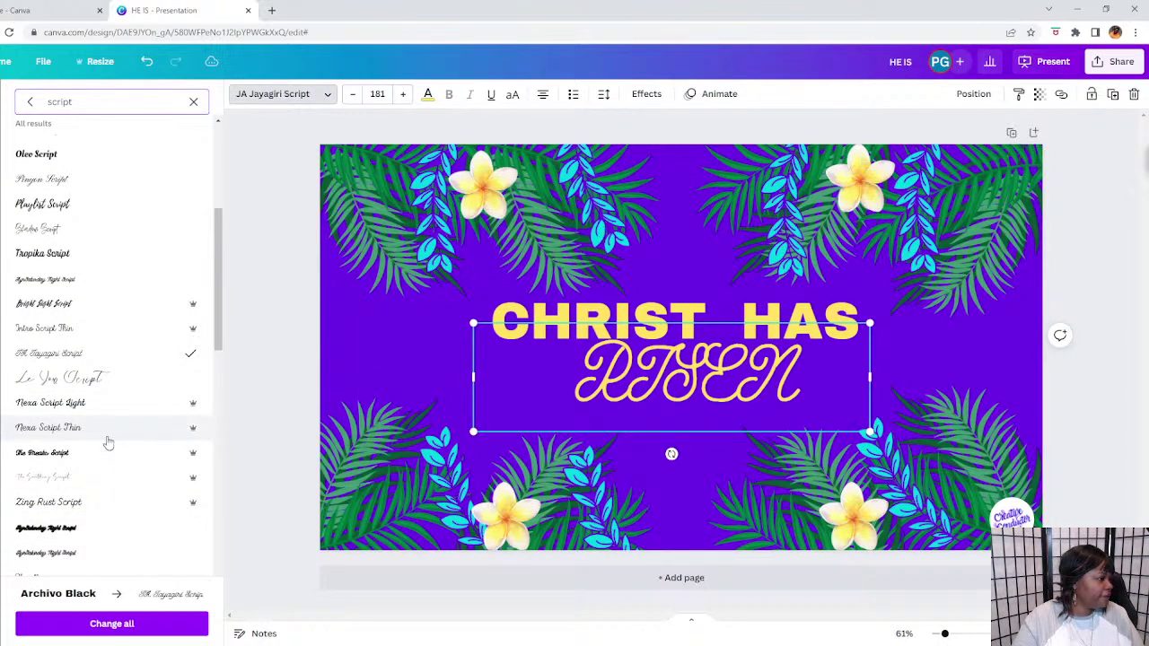
Try the Nexa Script Thin and Feeling Passionate fonts on the word RISEN.
left_click(107, 438)
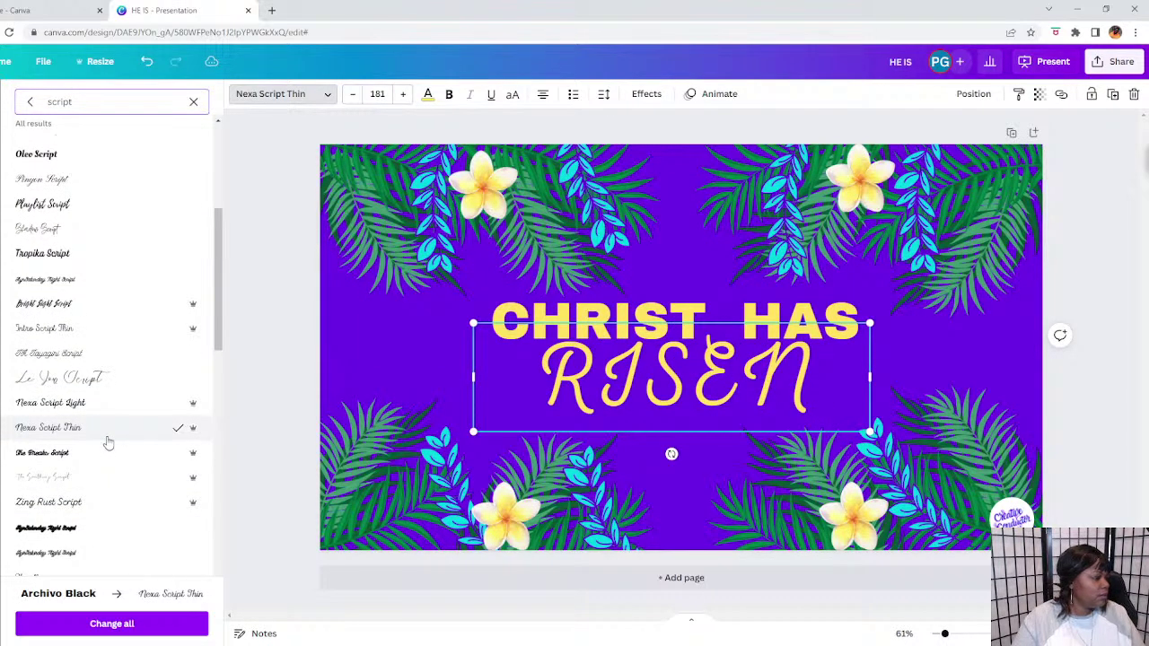
scroll(106, 443, "down", 4)
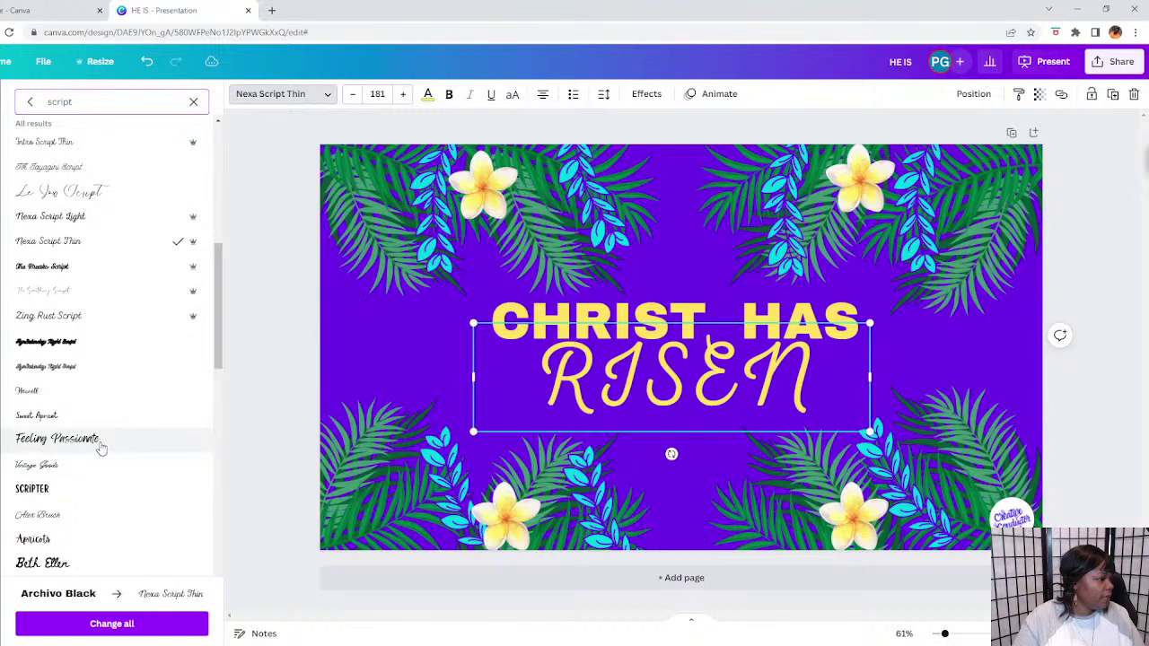
left_click(101, 447)
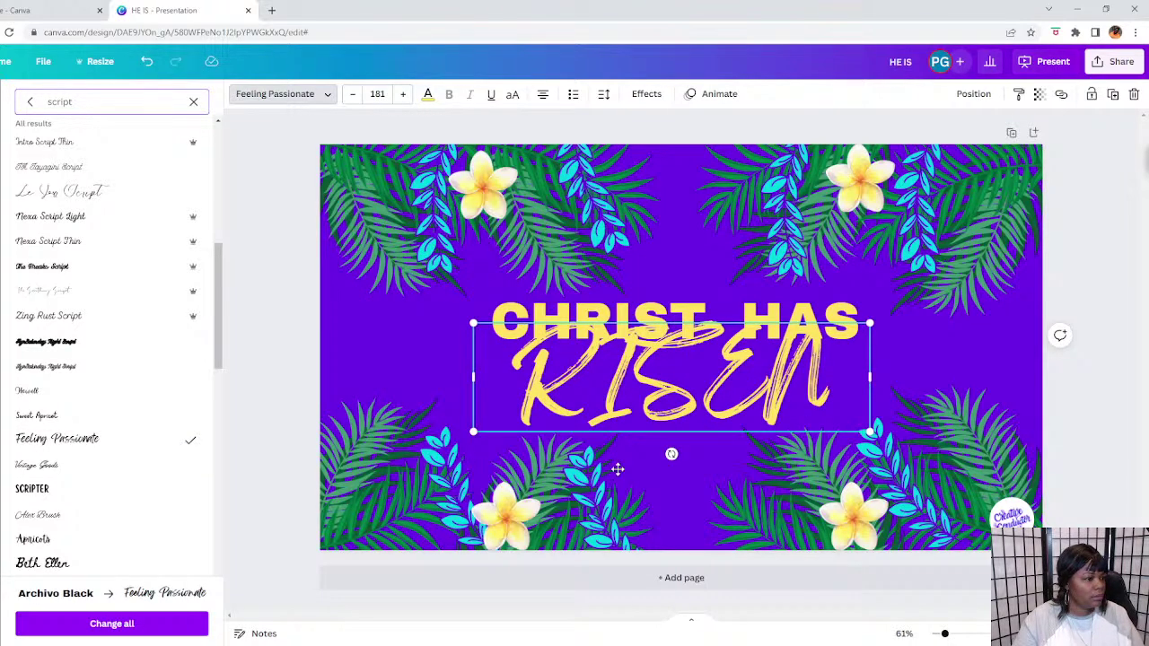
Shrink the CHRIST HAS heading and place RISEN directly beneath it without overlap.
left_click_drag(618, 469, 627, 523)
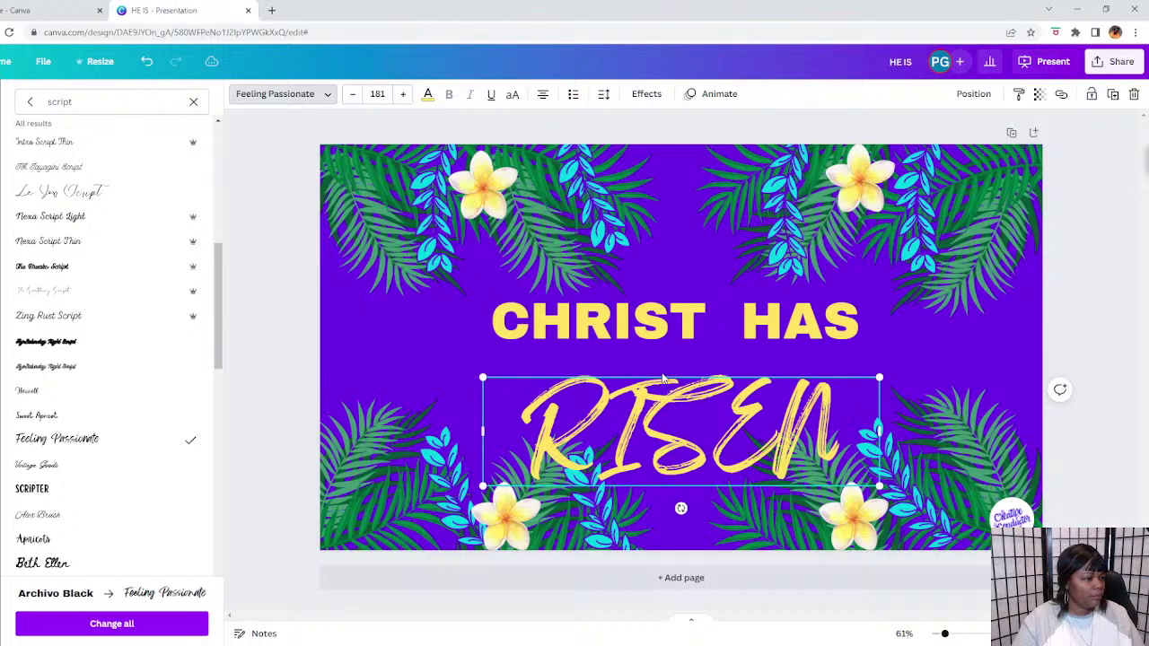
left_click(668, 337)
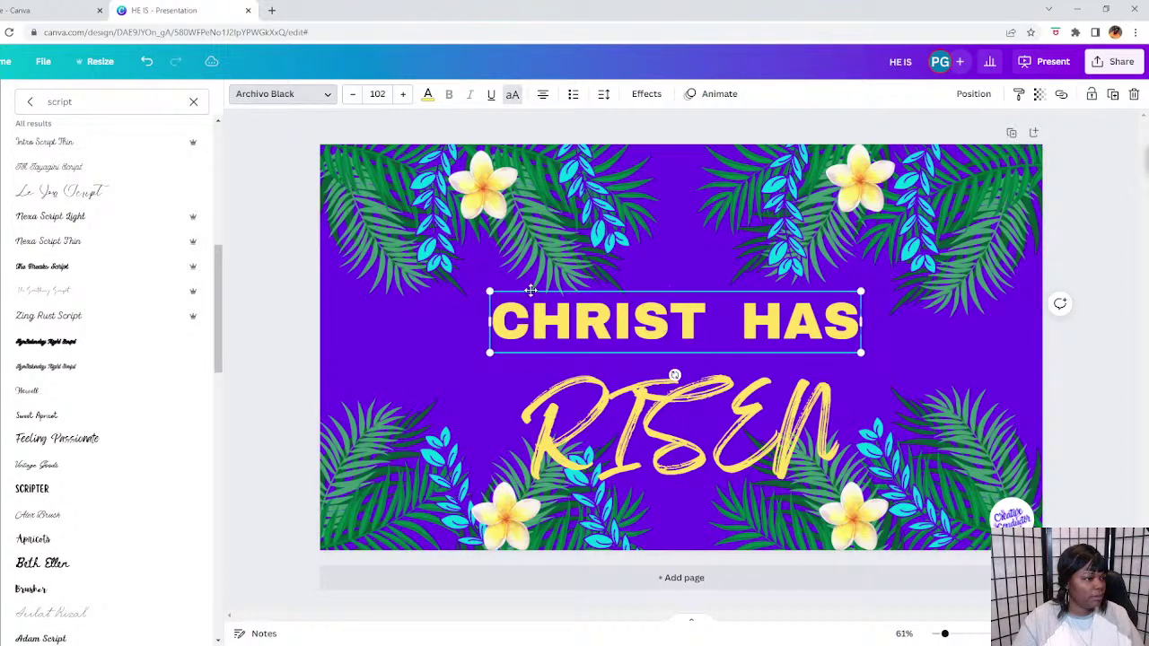
left_click_drag(489, 291, 597, 294)
left_click_drag(673, 325, 679, 285)
left_click(662, 354)
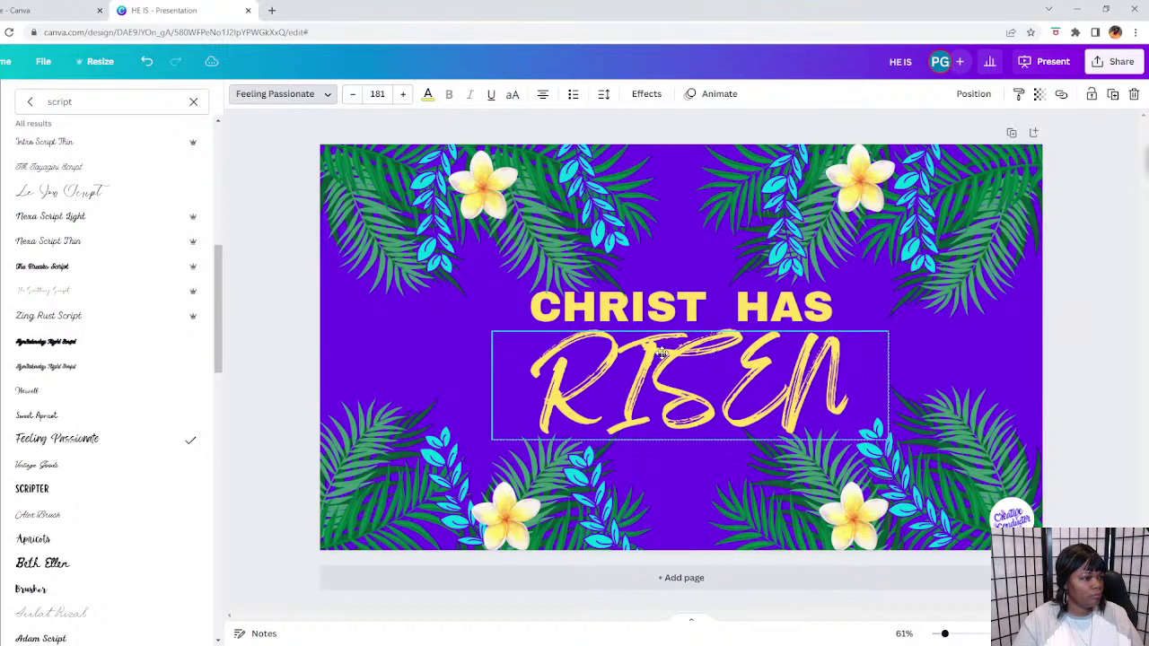
Try the Anastasia Script, Carlsons Script, Heartland Script, Magnolia Script and Milestone Script fonts on RISEN.
scroll(108, 503, "down", 2)
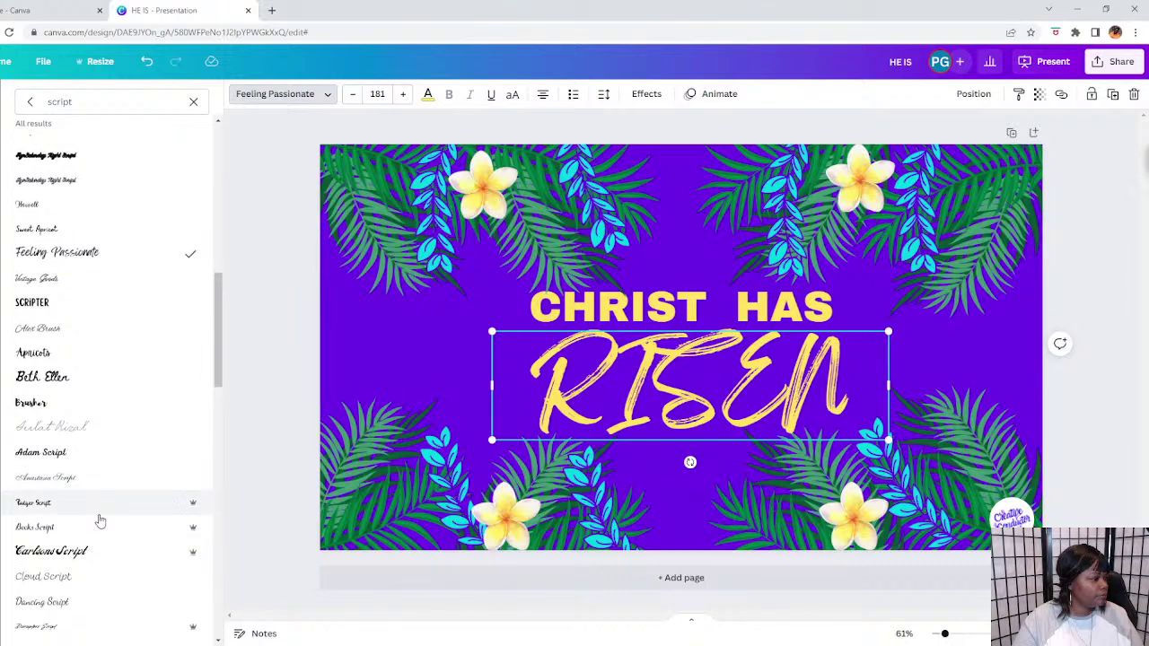
left_click(96, 480)
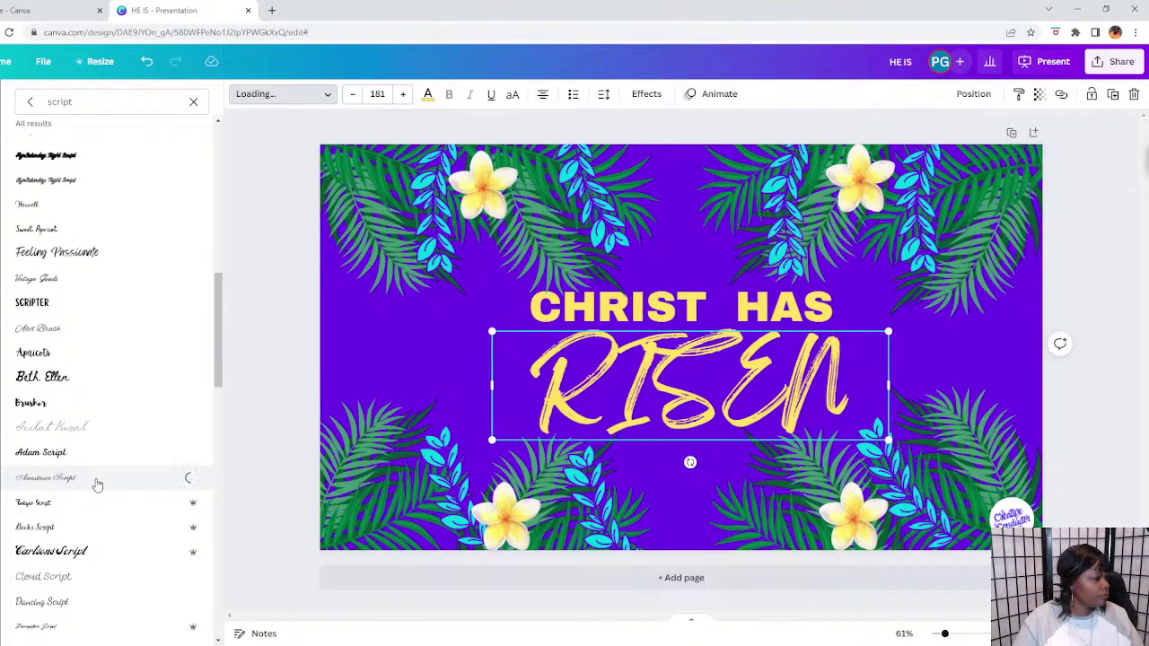
left_click(84, 558)
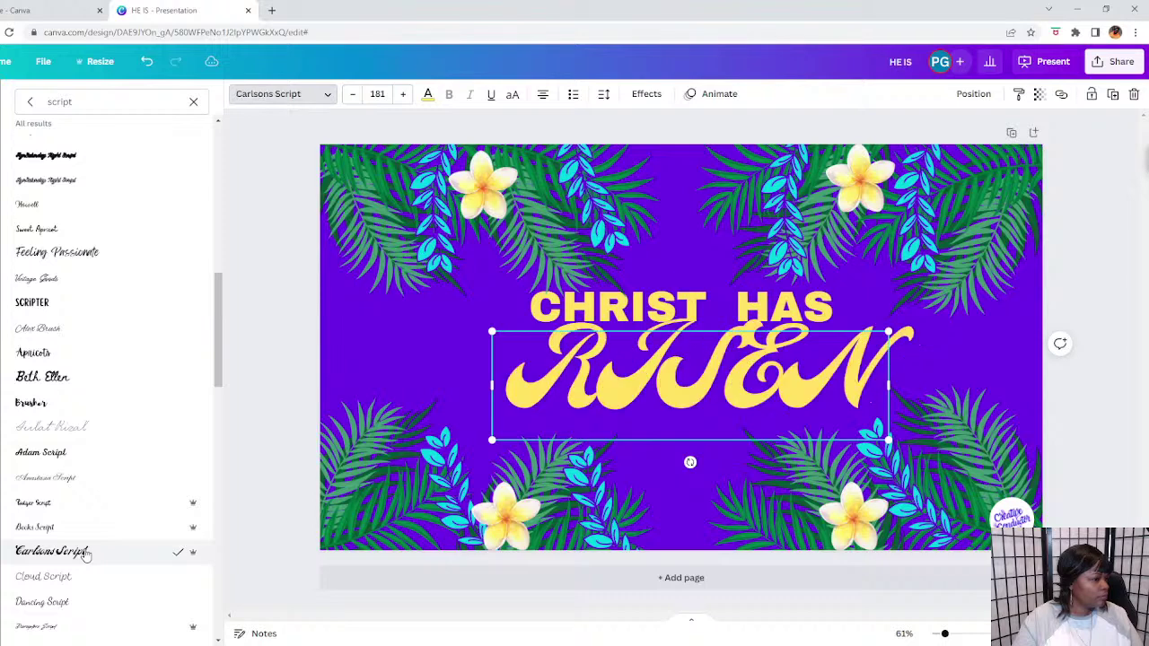
scroll(81, 543, "down", 2)
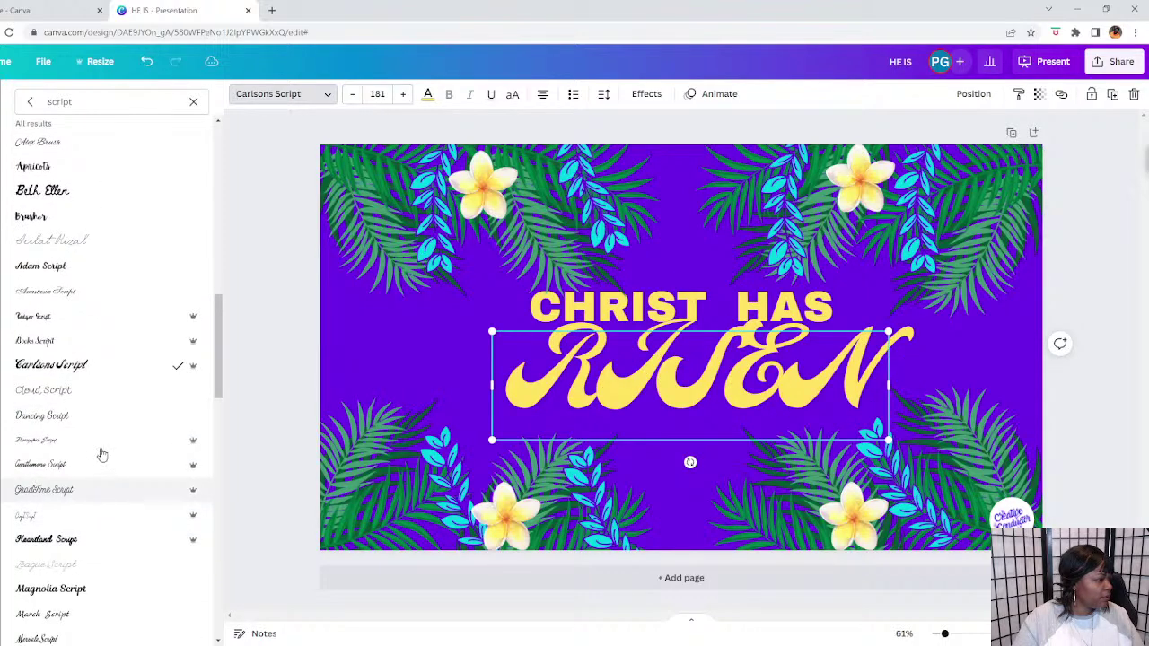
left_click(97, 541)
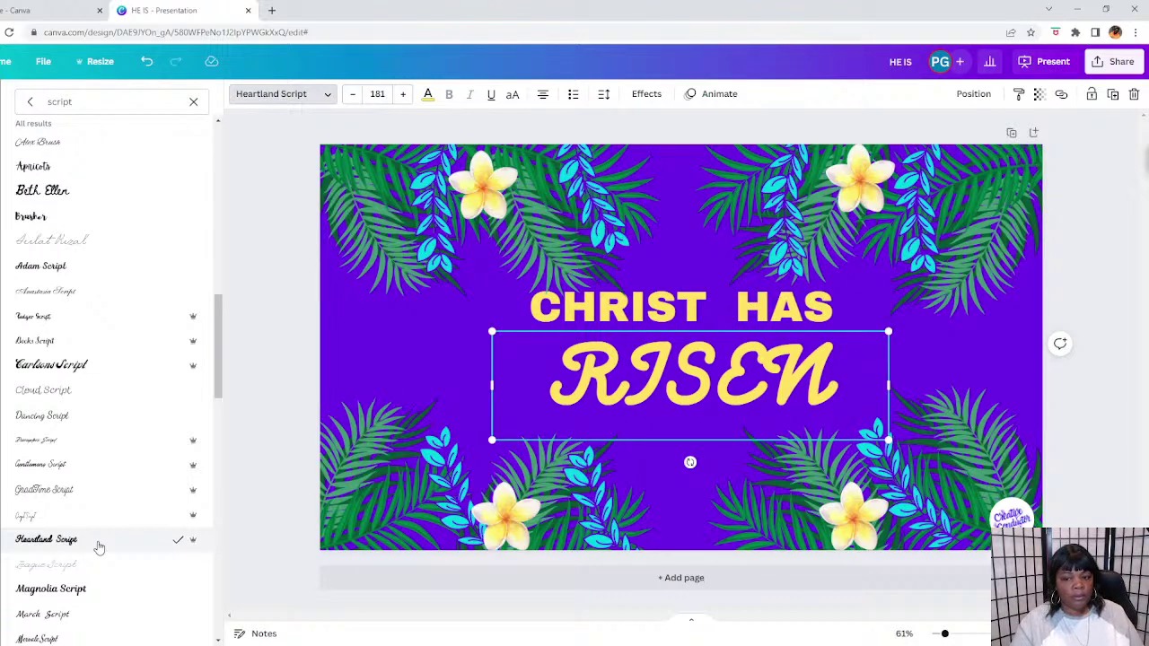
scroll(81, 582, "down", 1)
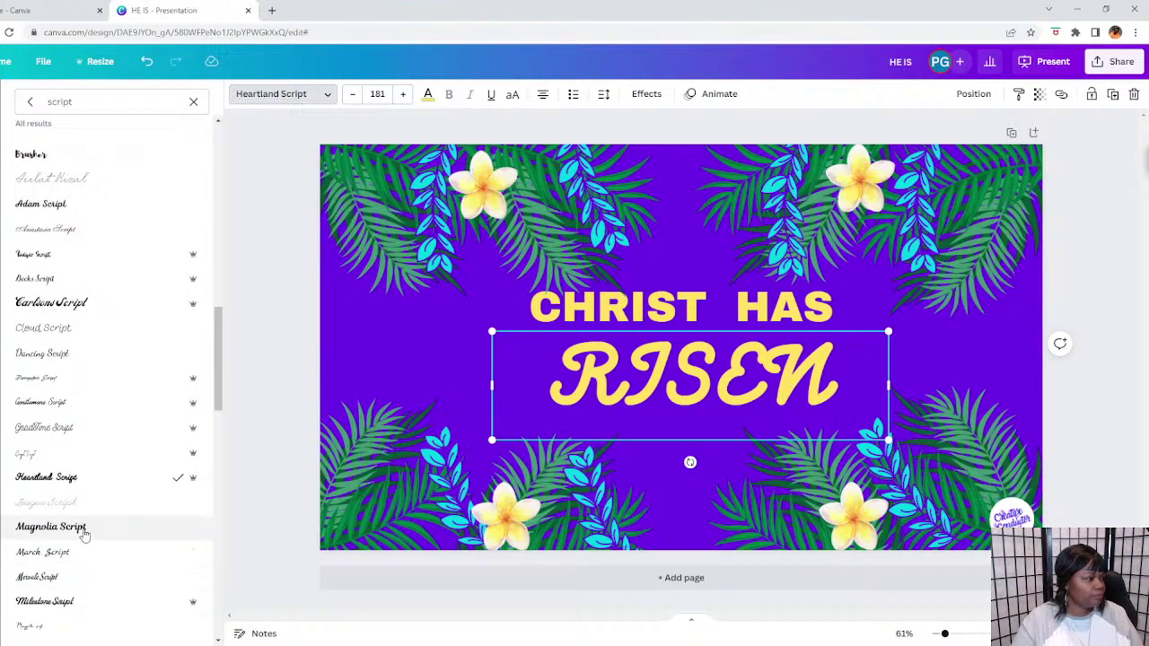
left_click(84, 533)
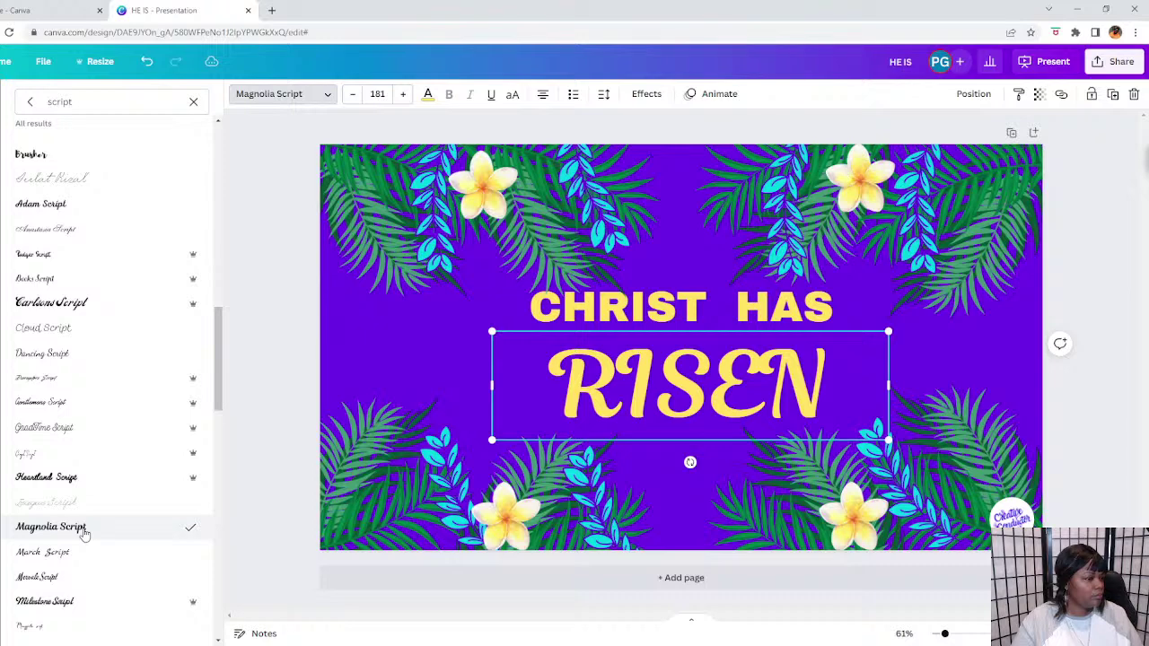
left_click(88, 603)
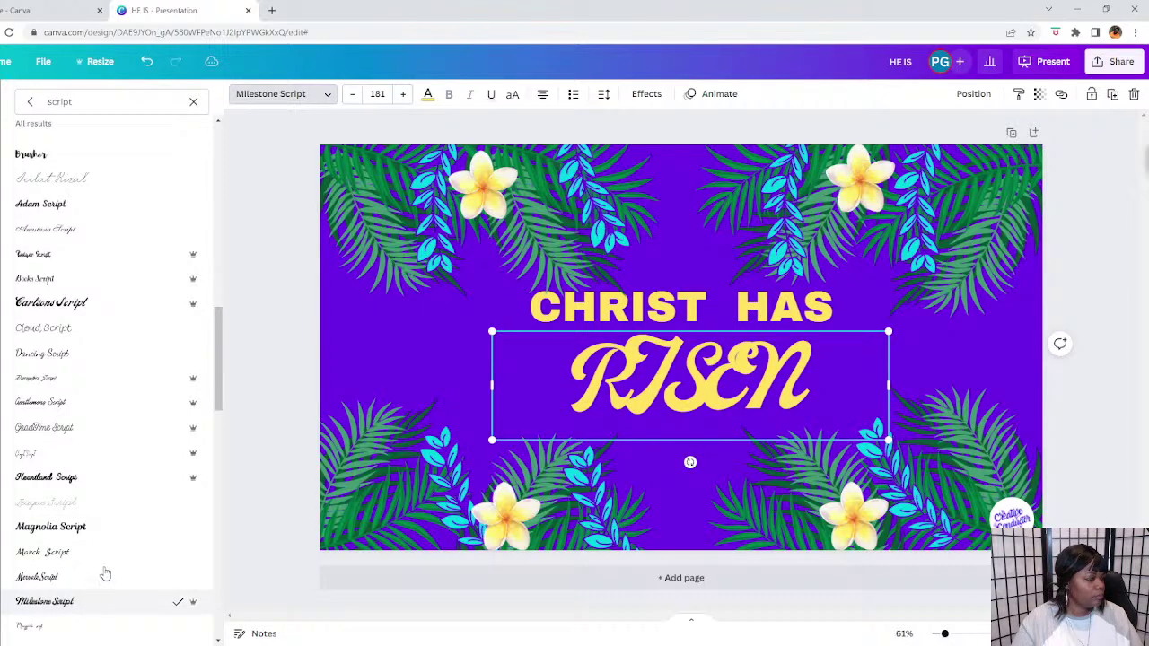
Set the font of RISEN to Garet ExtraBold from the Corporate font category.
left_click(256, 100)
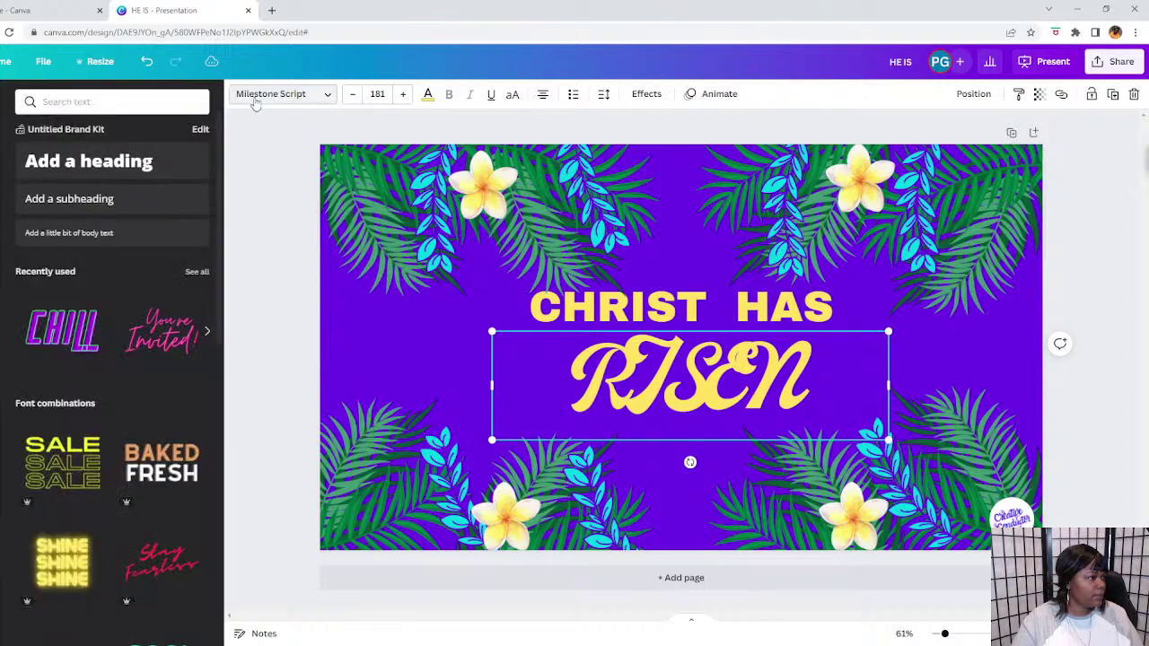
left_click(272, 100)
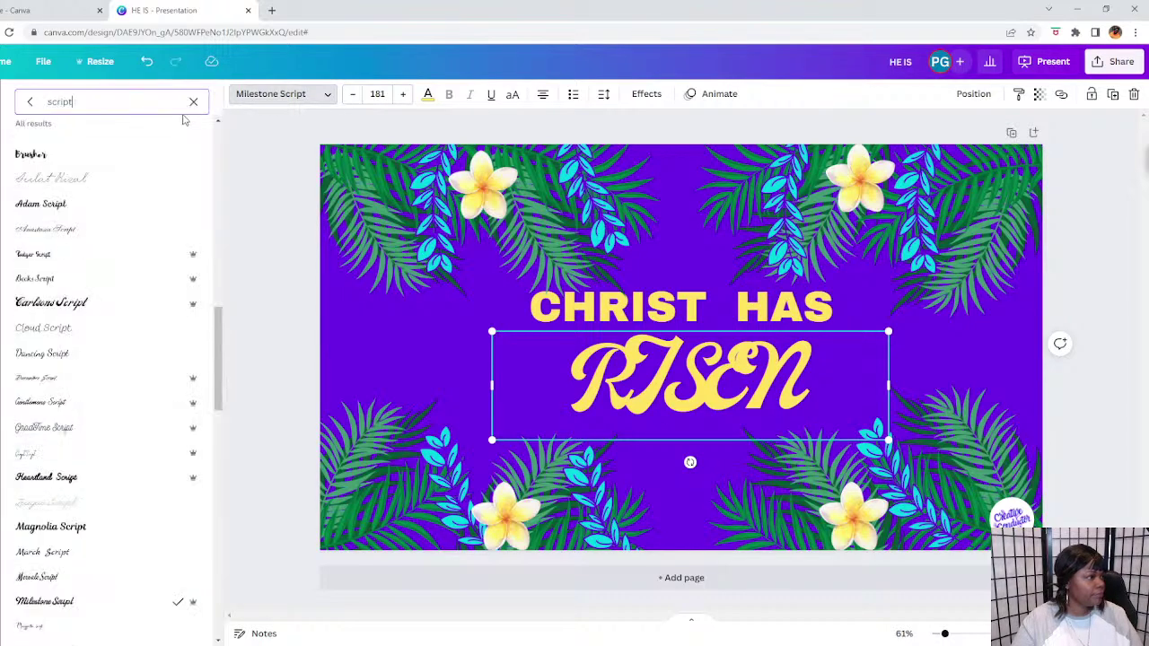
left_click(192, 102)
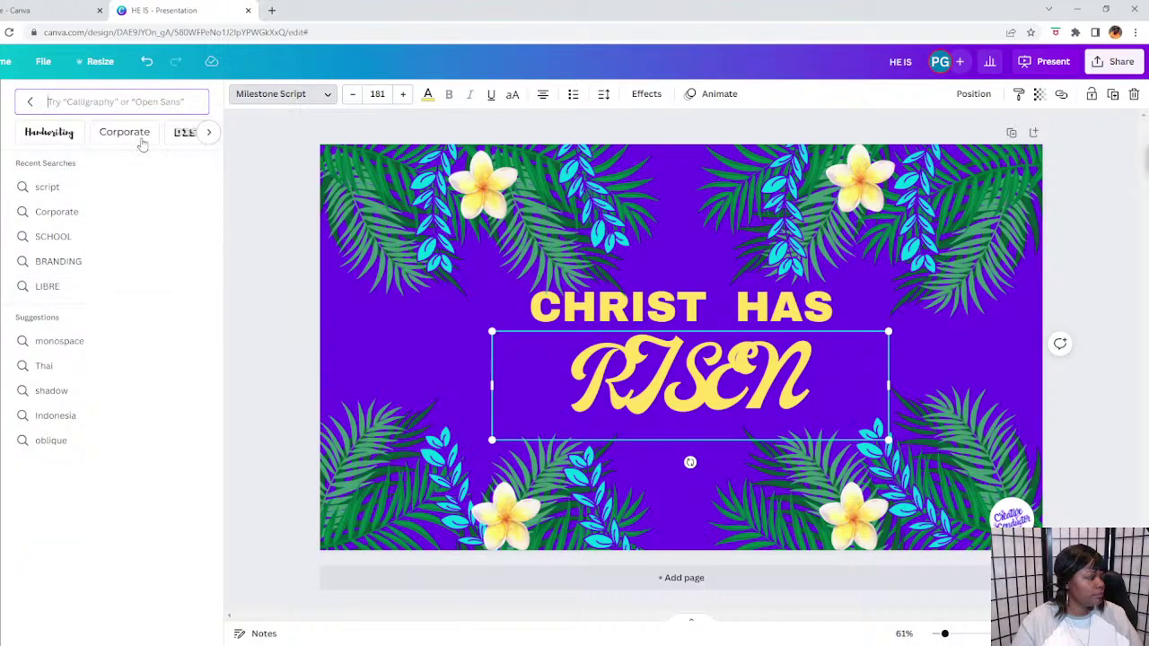
left_click(124, 132)
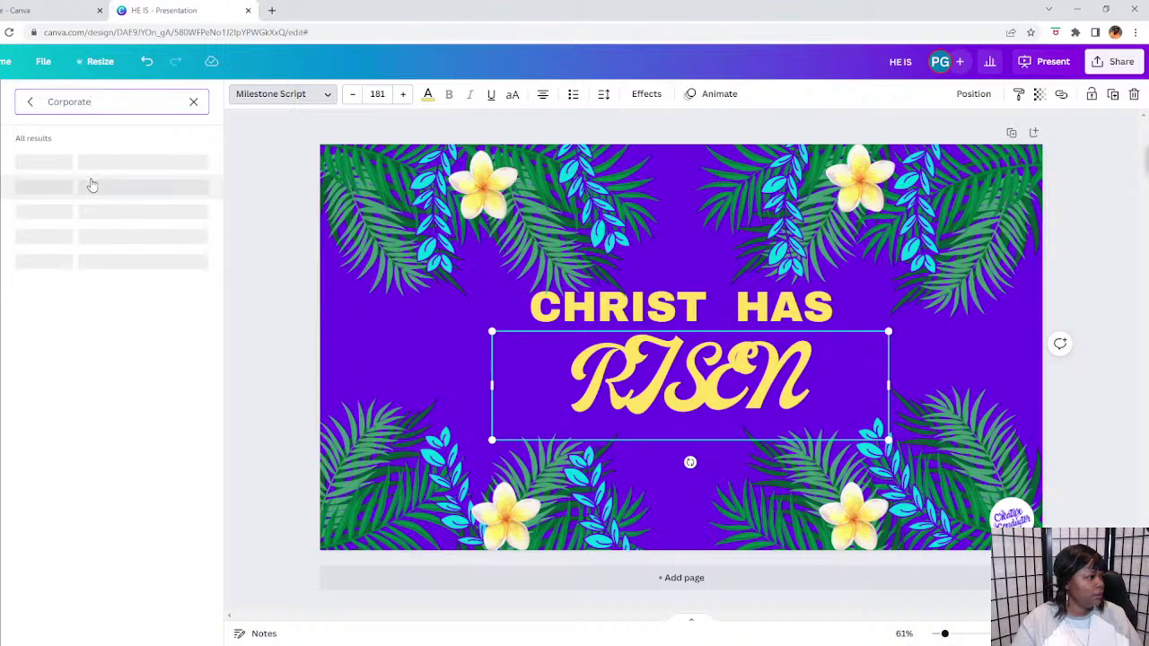
left_click(89, 262)
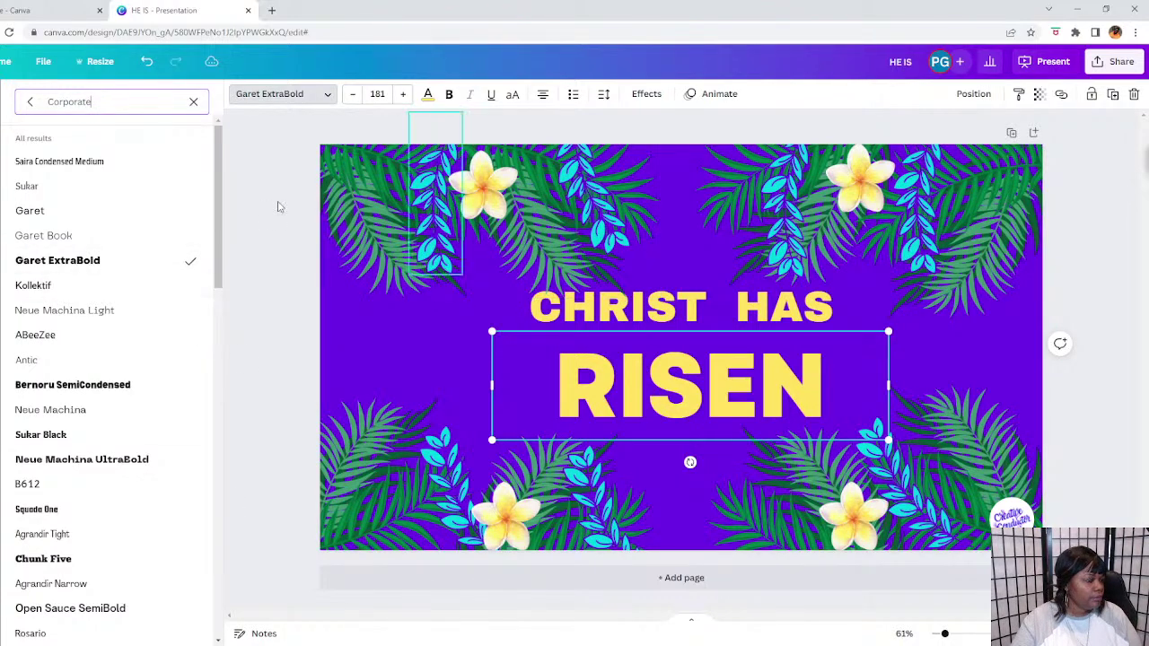
Search the elements for "Cross" and add the cross with the crown of thorns to the page.
left_click(30, 102)
left_click(108, 101)
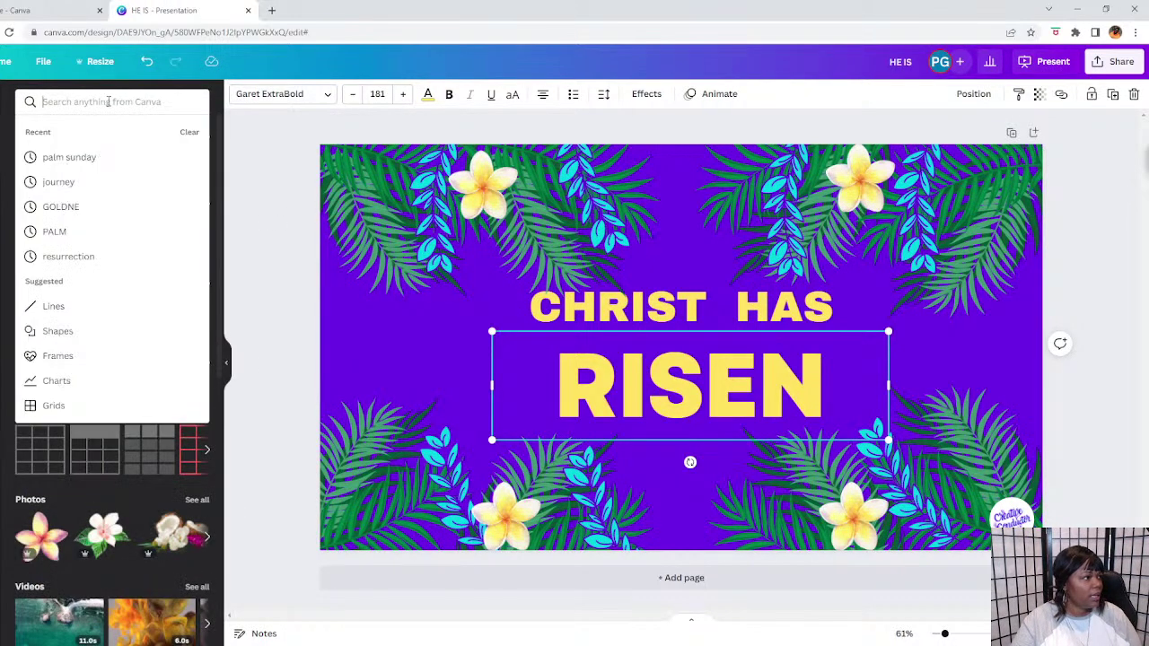
type("Cros")
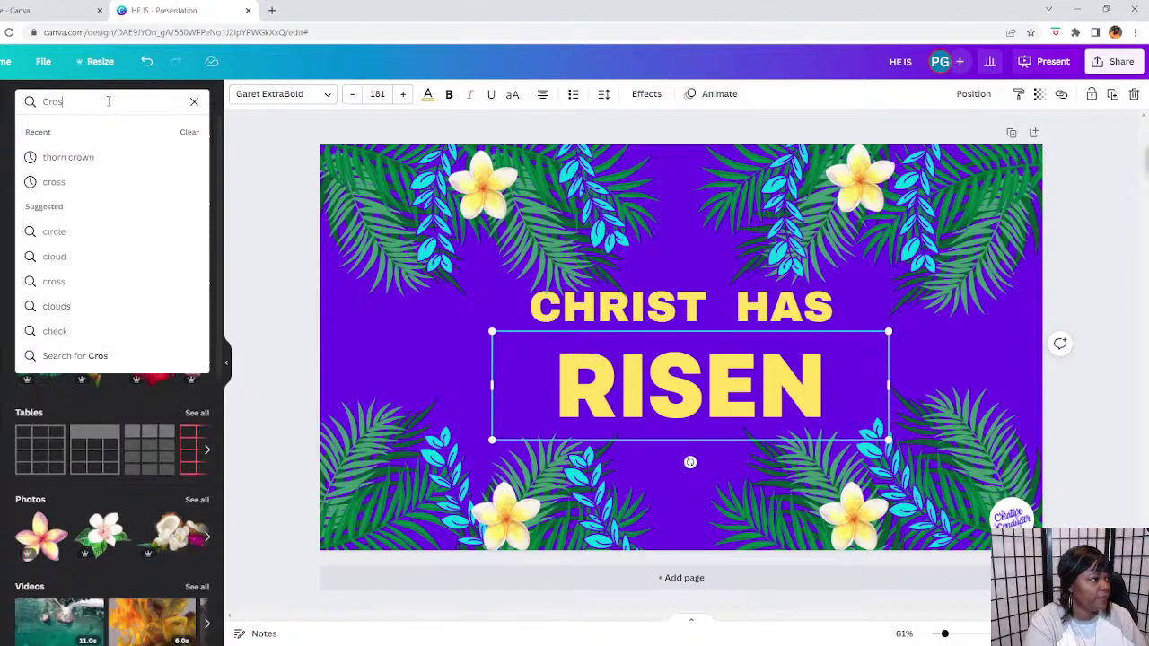
type("s")
key("Return")
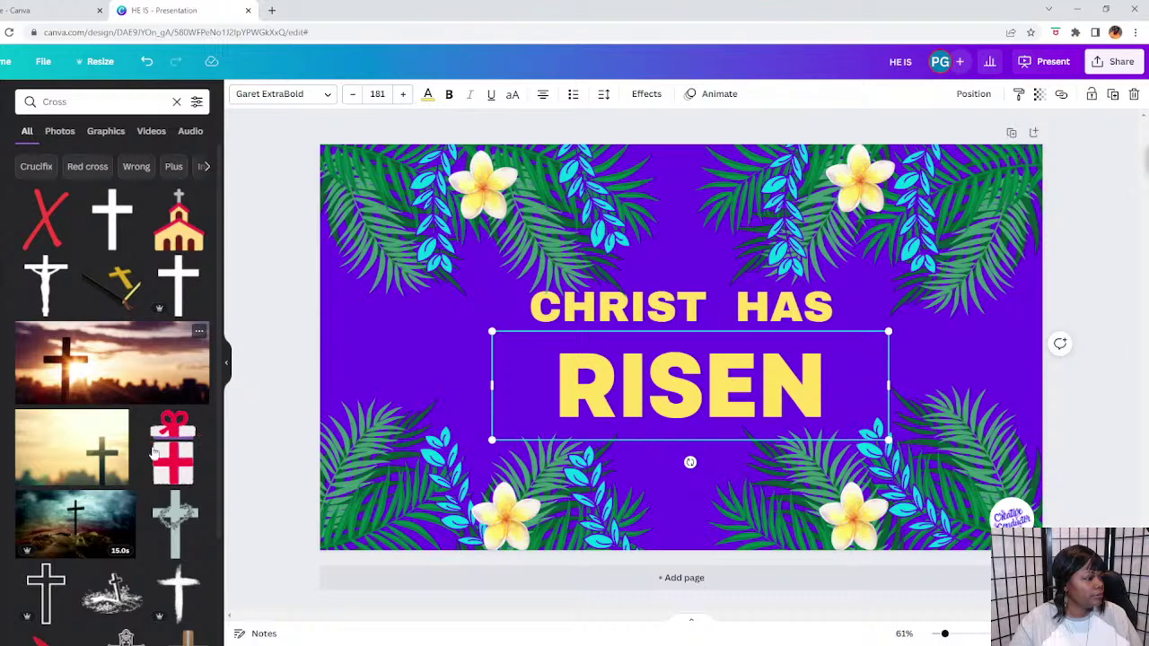
left_click(205, 504)
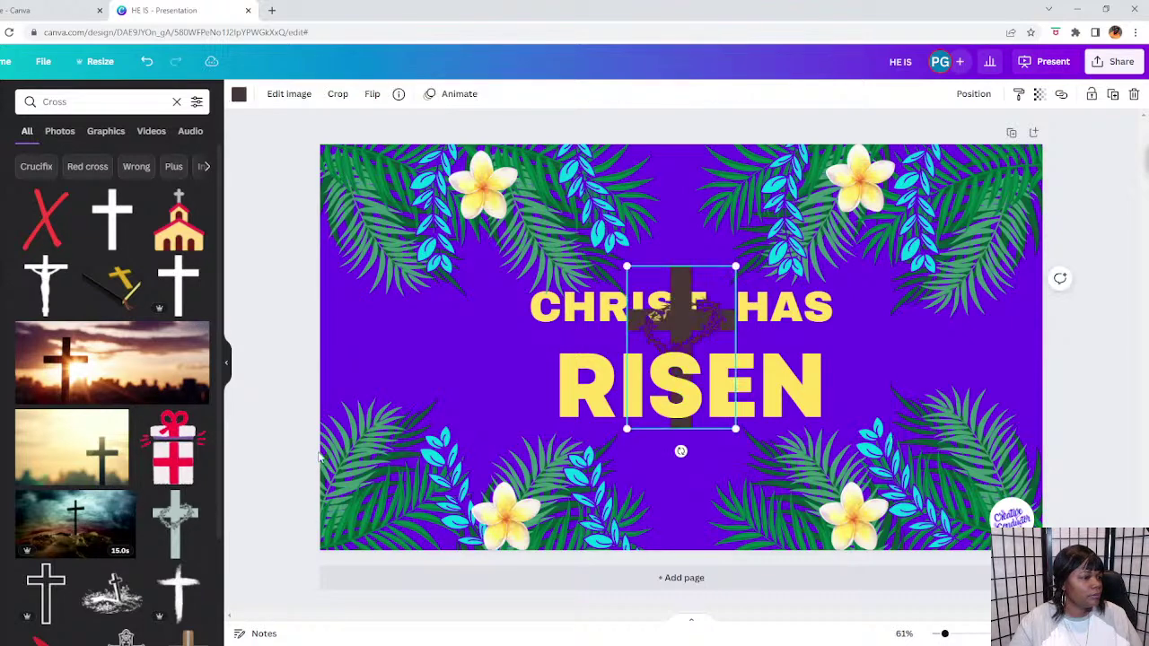
Enlarge the cross and shift it down behind RISEN, and delete it from the page.
key("Escape")
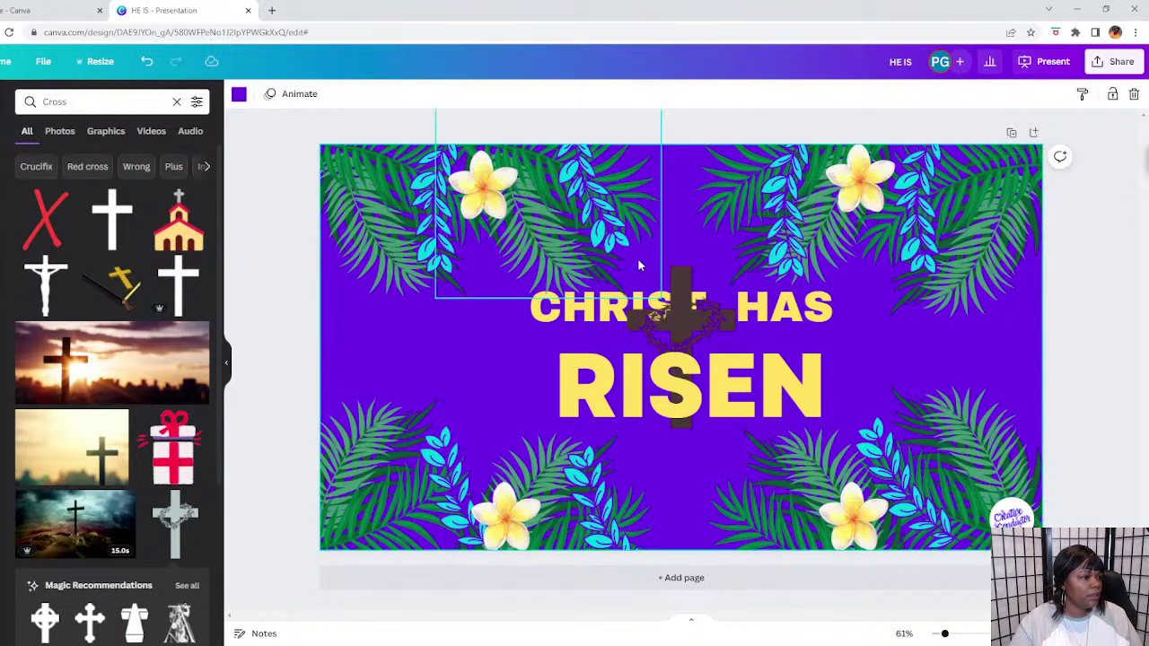
left_click(679, 289)
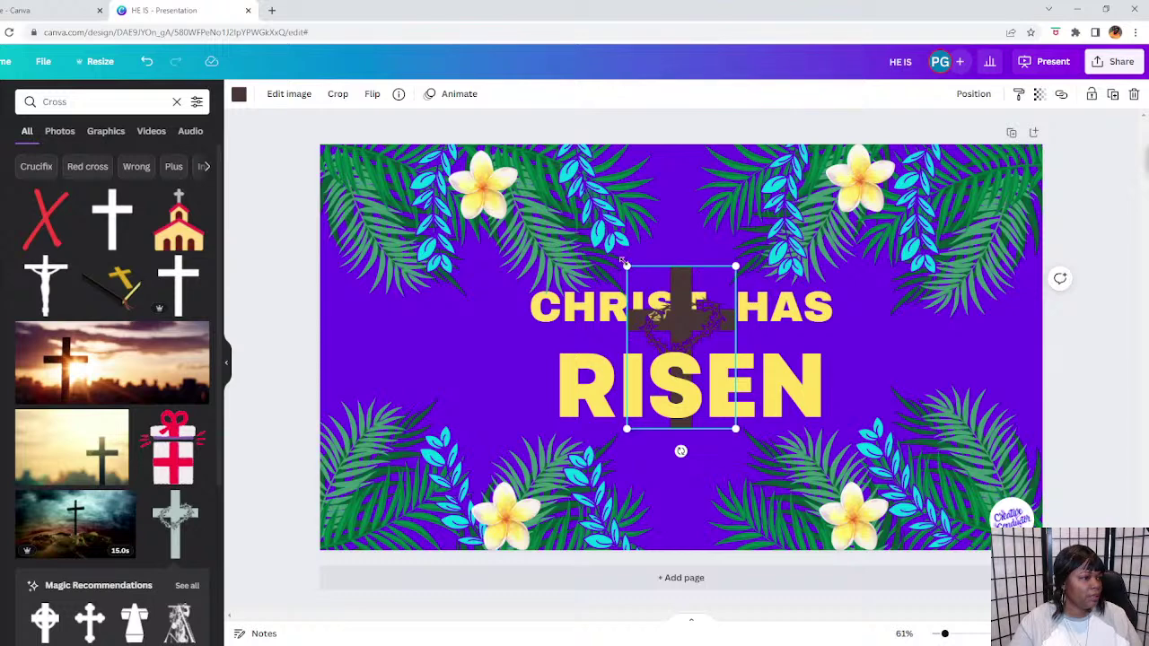
left_click_drag(625, 265, 673, 388)
scroll(165, 444, "down", 5)
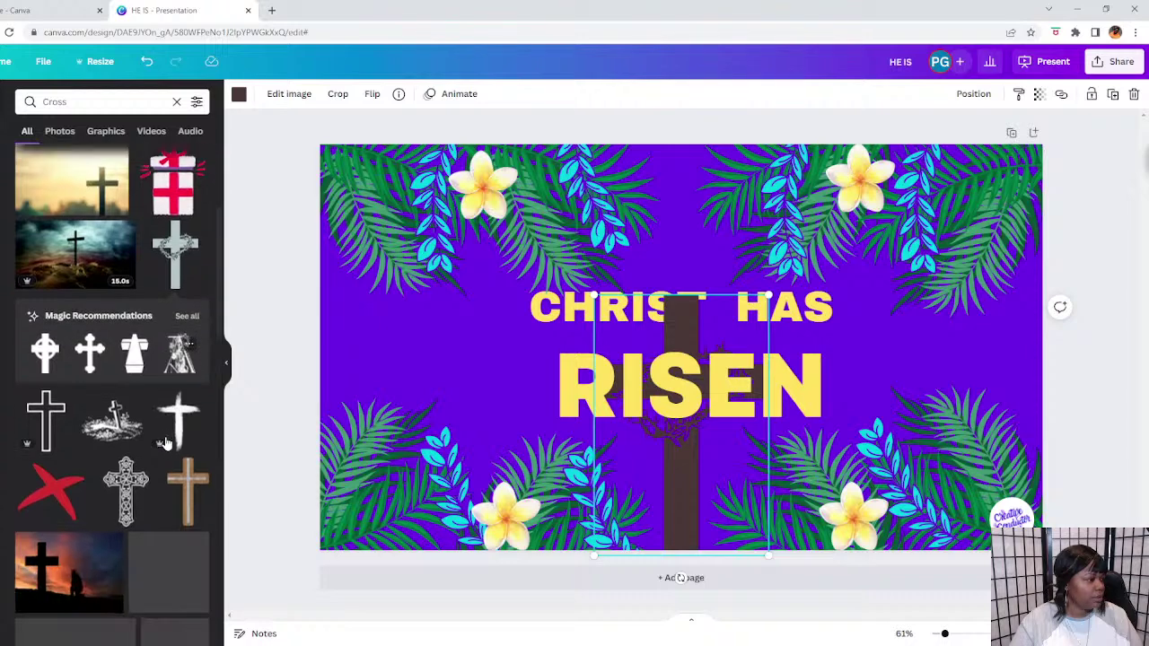
scroll(166, 443, "down", 3)
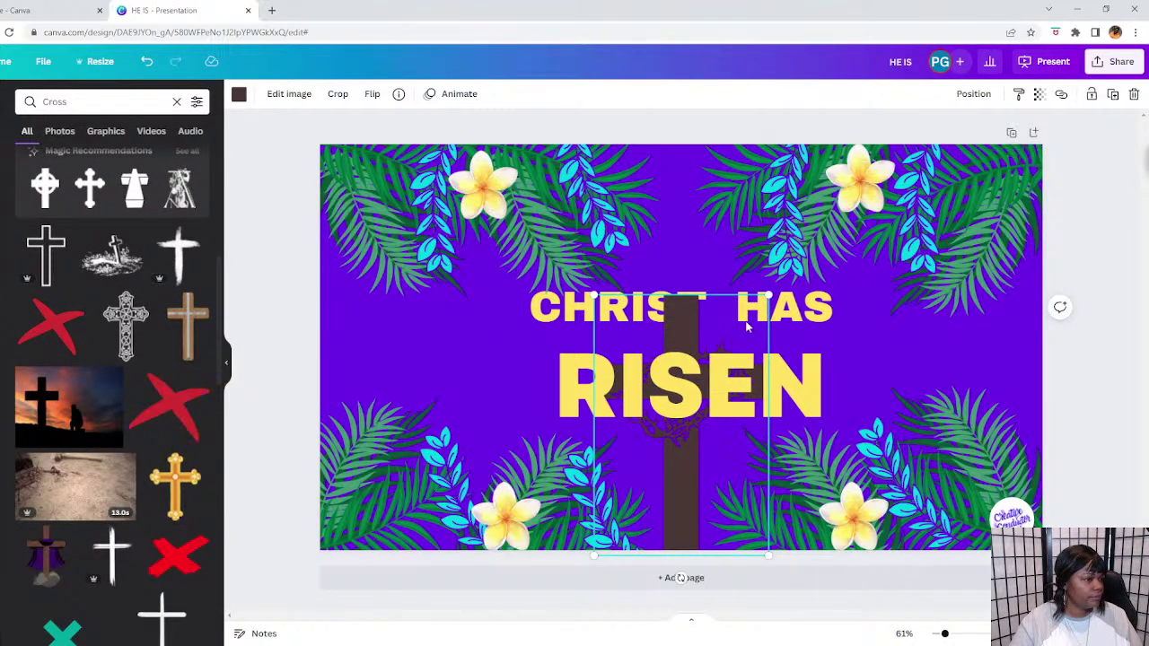
left_click(1132, 95)
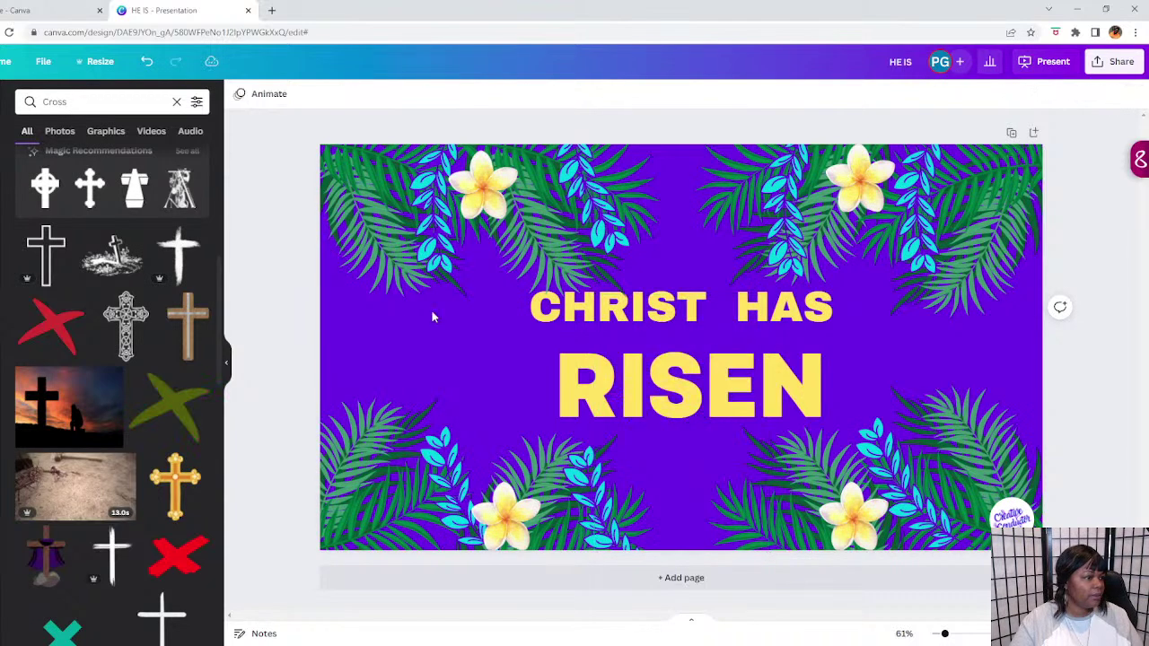
Search the elements for "dove" and add the grey dove carrying a green branch to the page.
left_click(88, 107)
key("BackSpace")
type("dov")
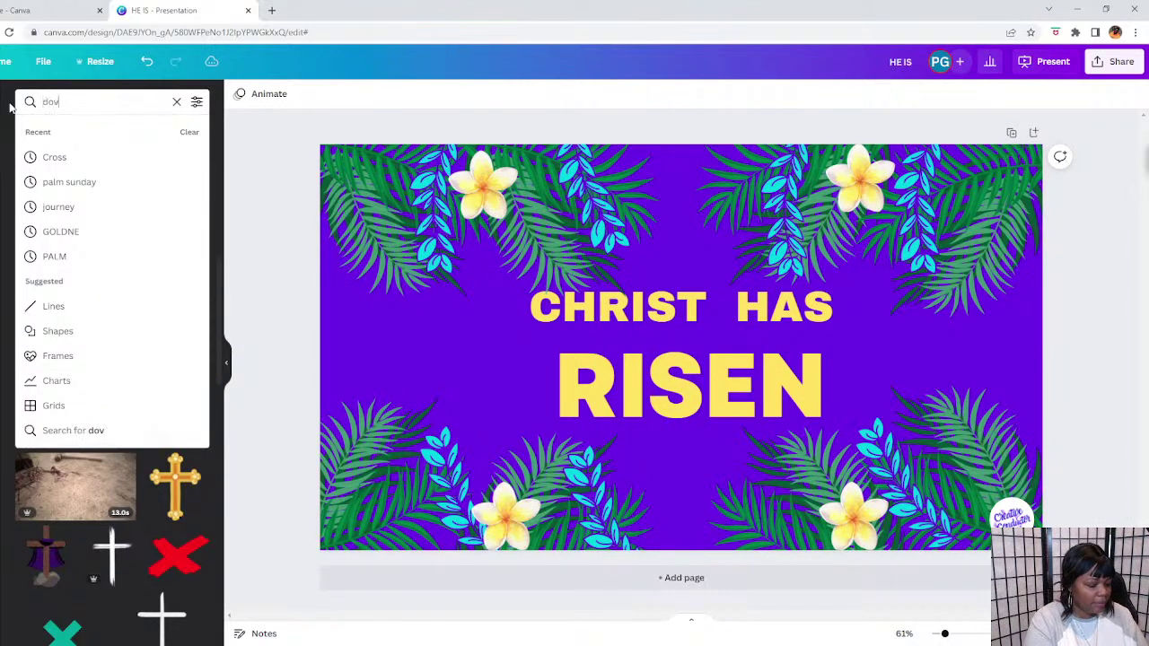
type("e")
key("Return")
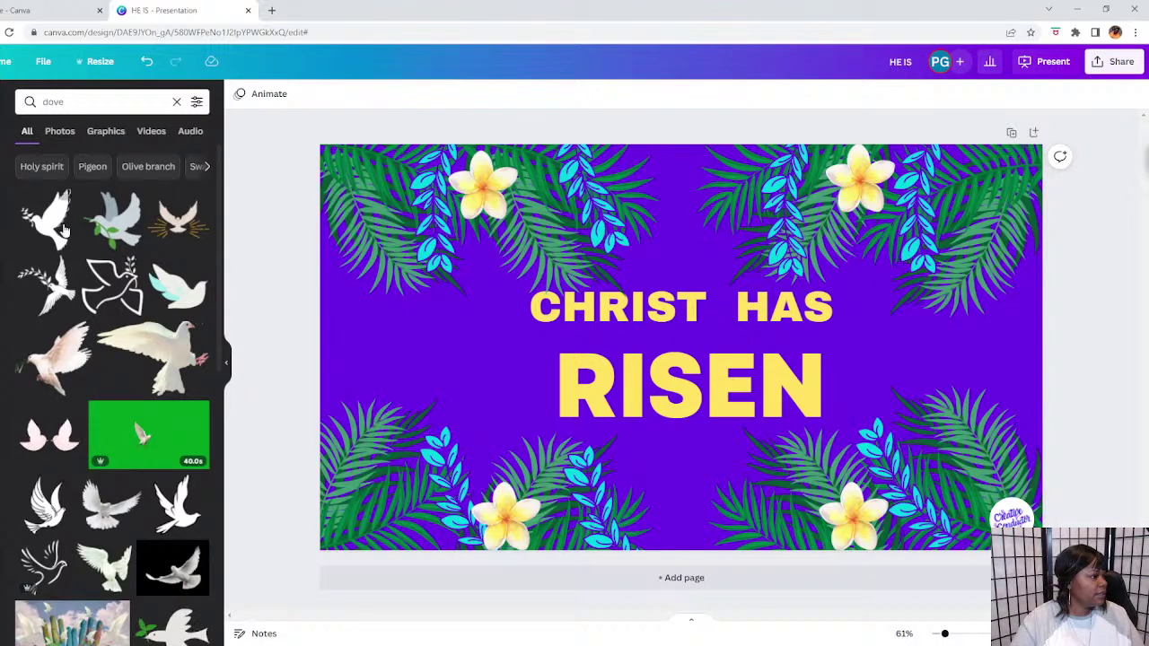
left_click(106, 232)
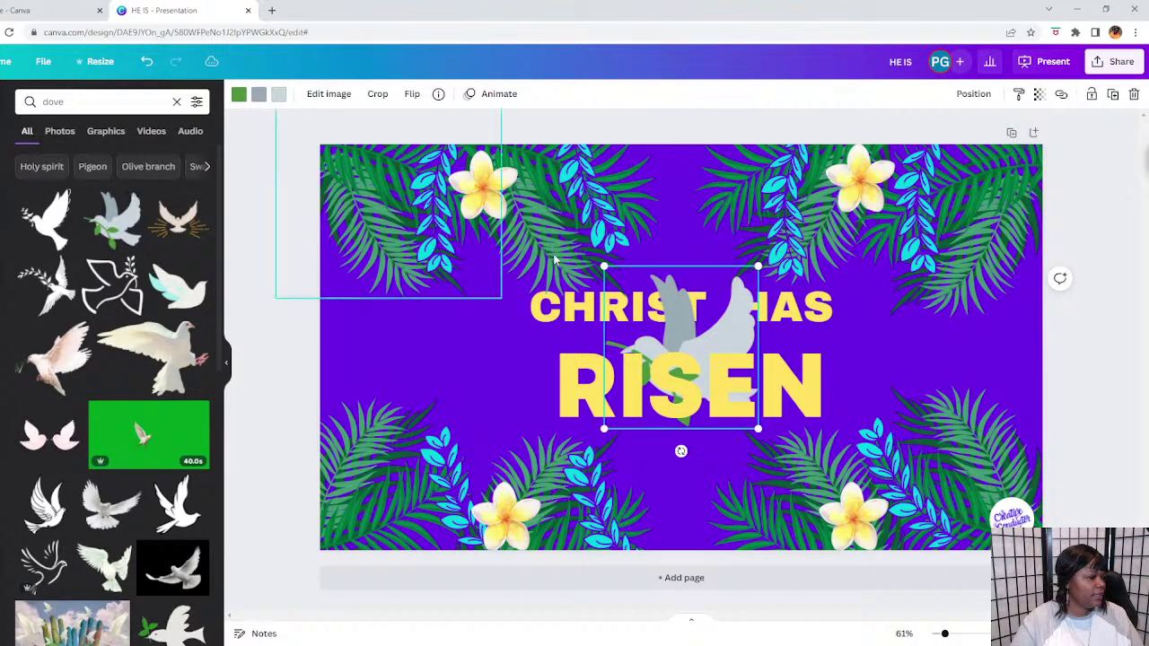
Move the dove to the right of the heading text and shift RISEN slightly up and left.
left_click(835, 341)
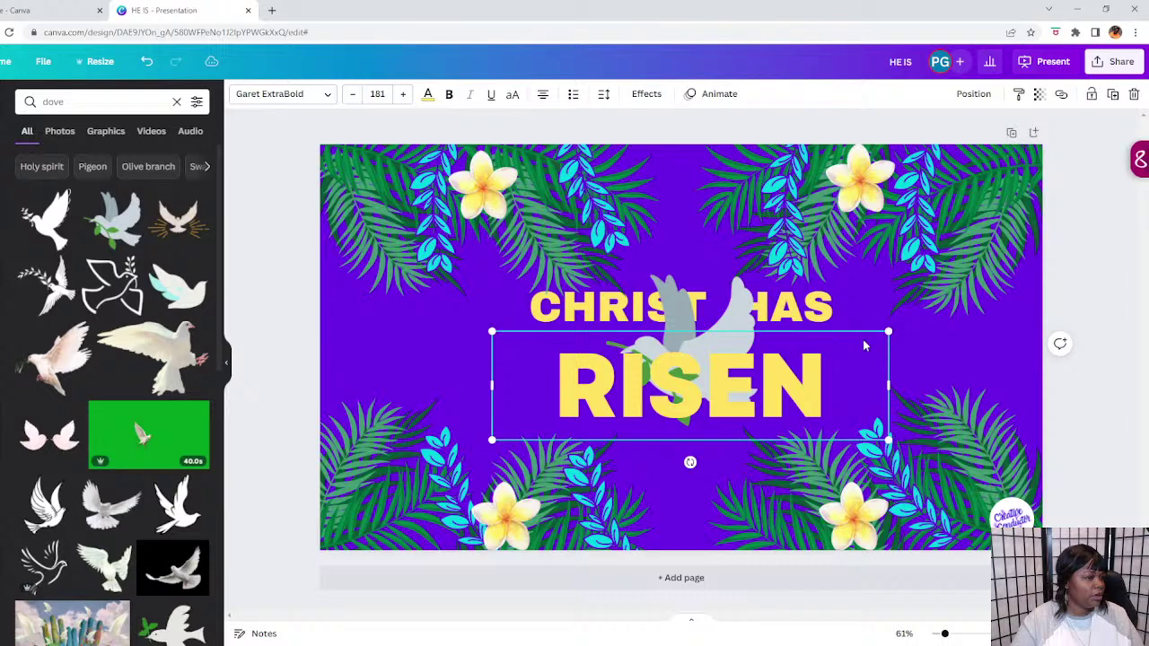
left_click(709, 311)
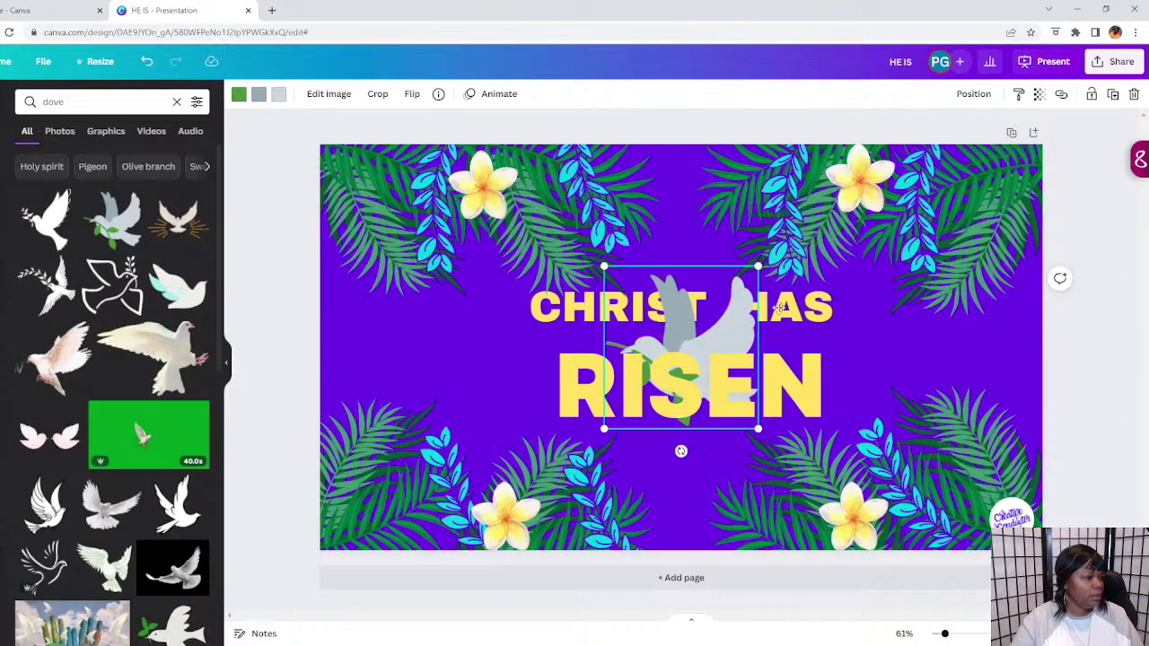
left_click_drag(779, 307, 933, 316)
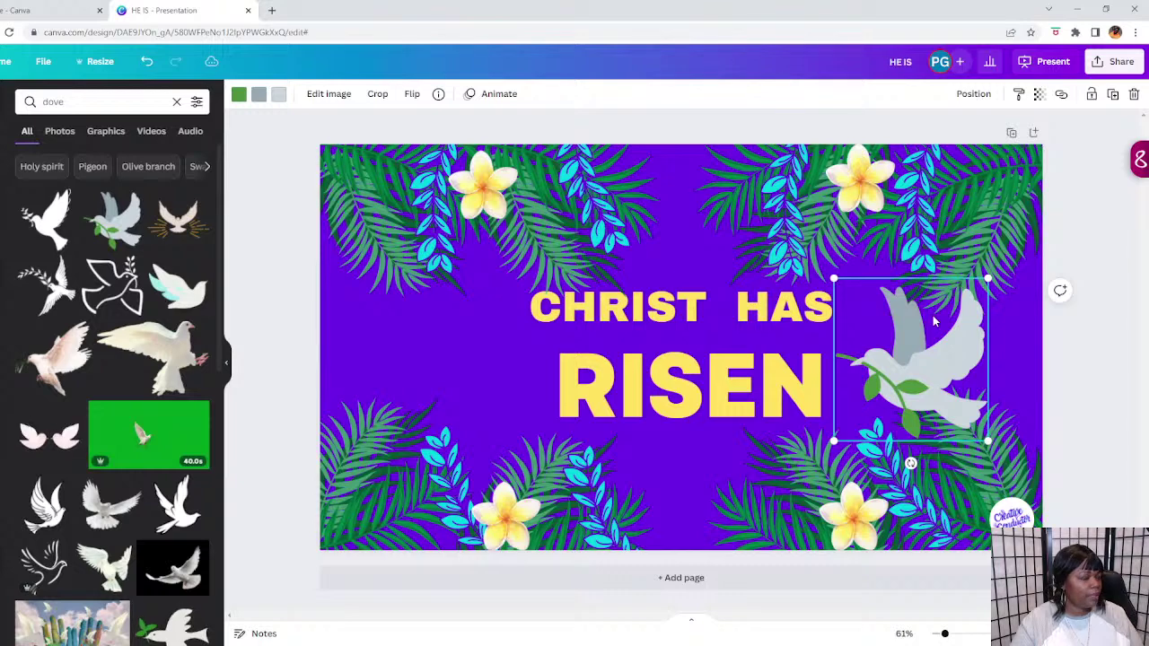
mouse_move(710, 384)
left_mouse_down()
mouse_move(686, 369)
mouse_move(696, 377)
left_mouse_up()
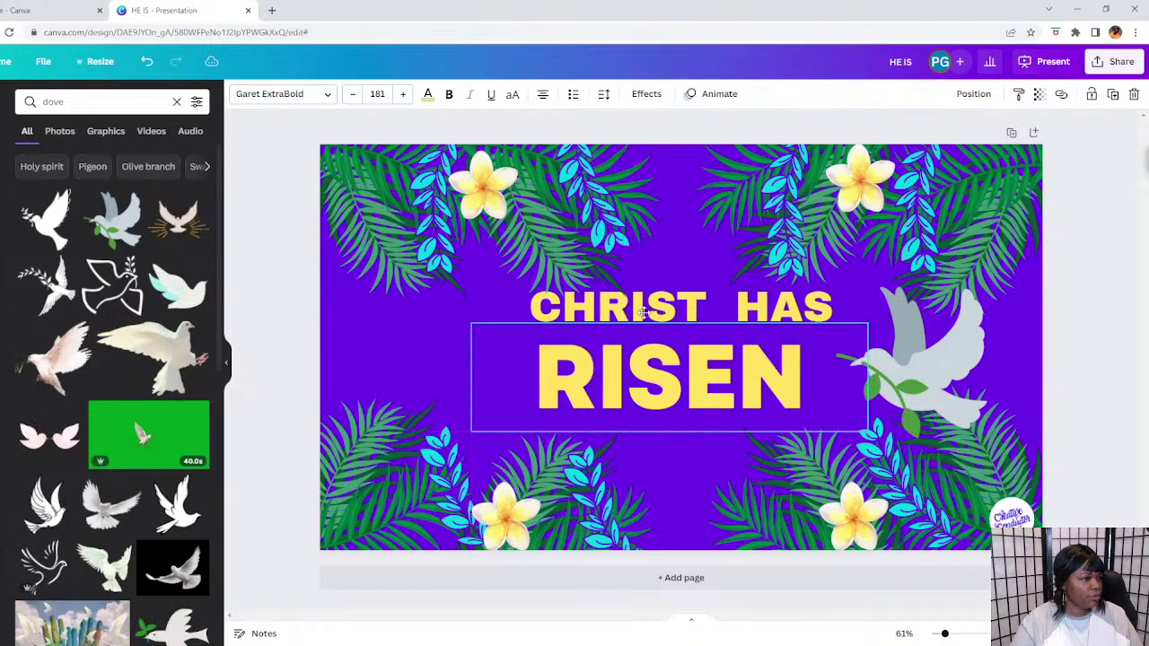
Shift CHRIST HAS slightly left and down, and enlarge RISEN to font size 251 centred beneath it.
left_click_drag(643, 312, 628, 311)
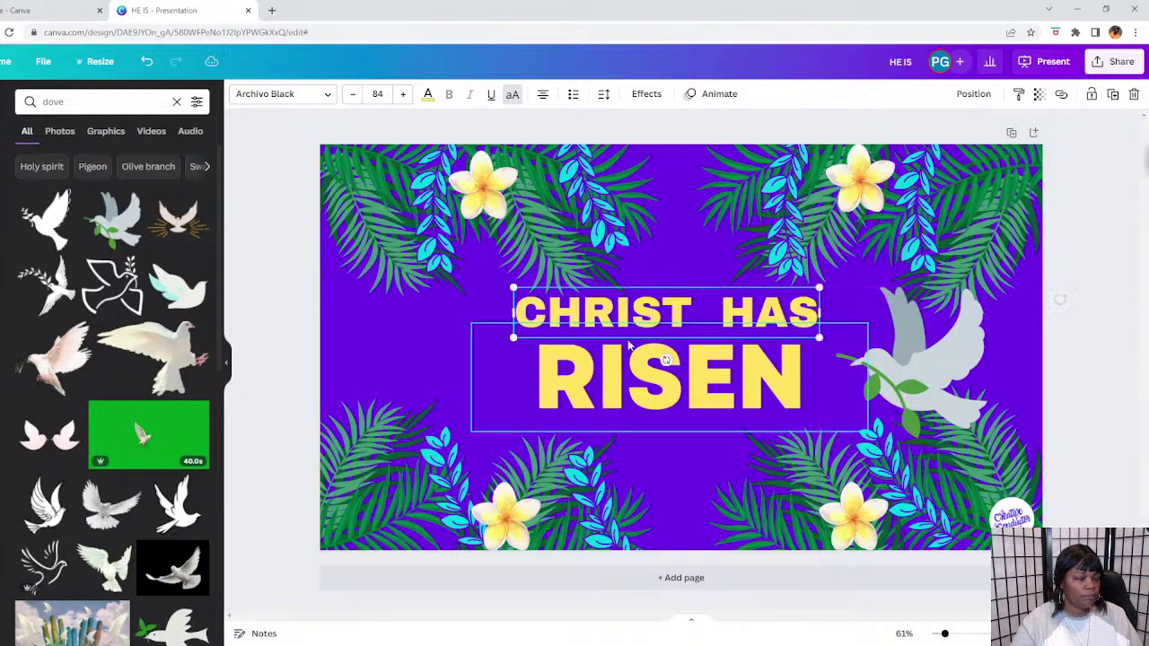
left_click_drag(626, 380, 623, 395)
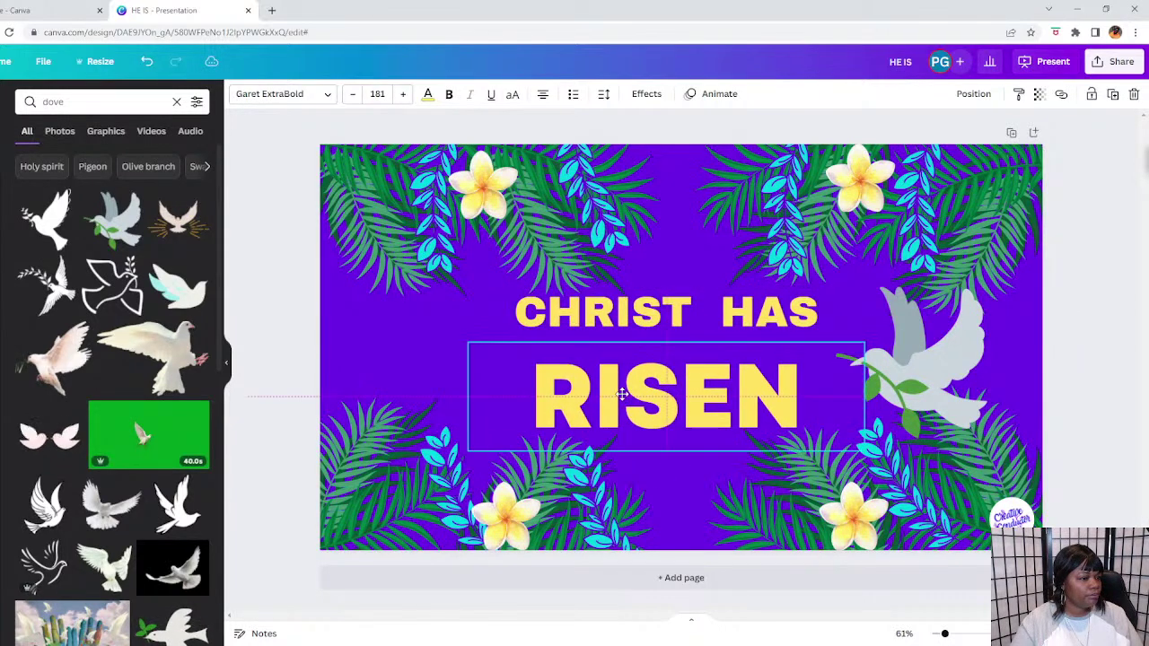
left_click_drag(866, 387, 807, 388)
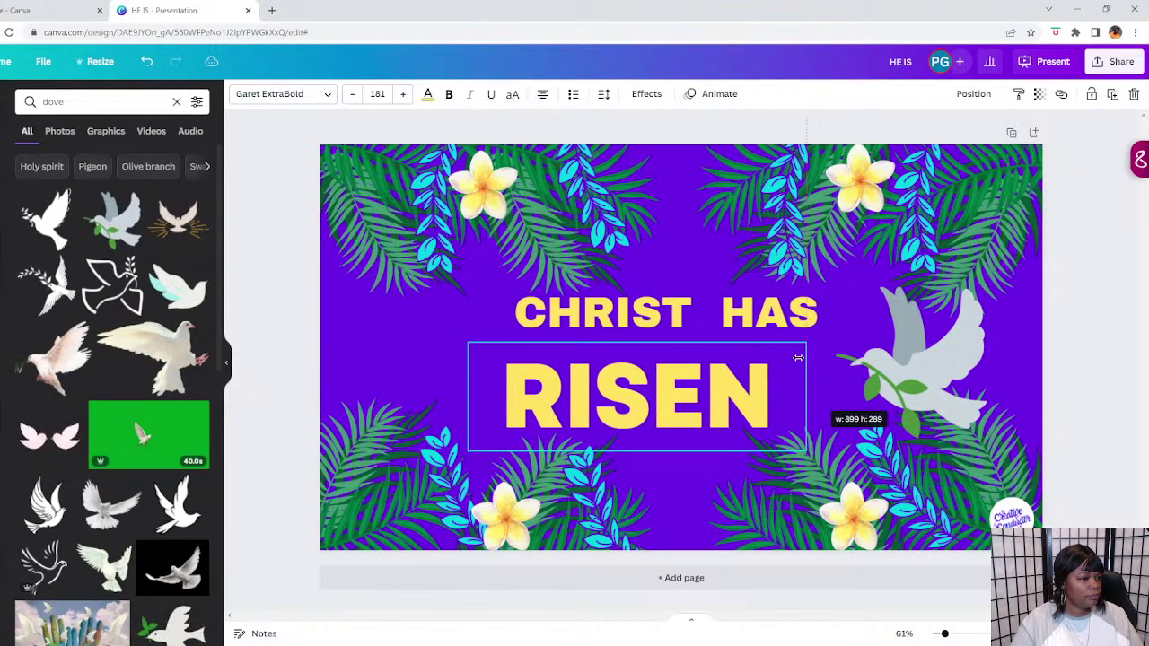
mouse_move(822, 337)
left_mouse_down()
mouse_move(867, 329)
mouse_move(823, 357)
left_mouse_up()
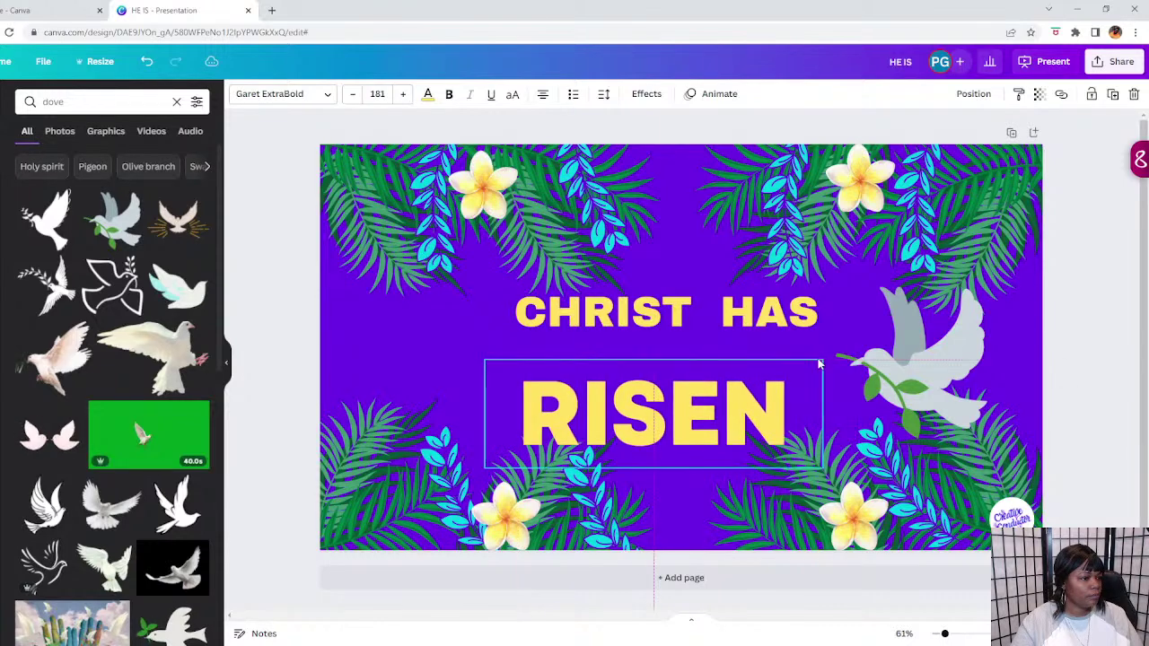
left_click_drag(918, 315, 953, 318)
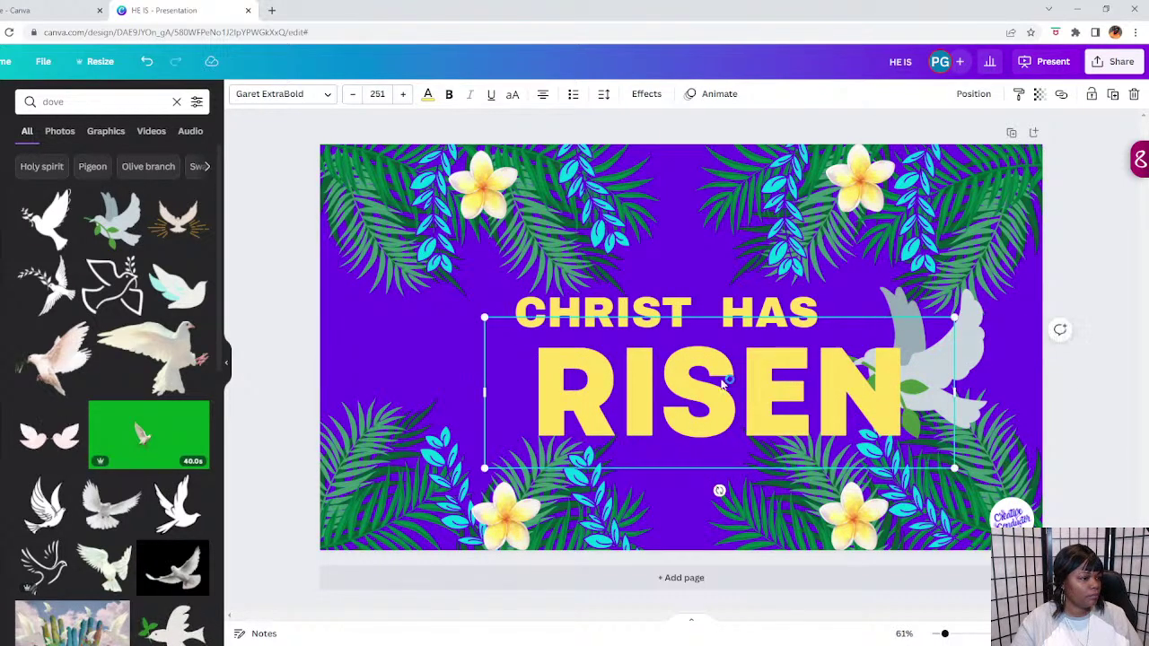
left_click_drag(720, 379, 662, 379)
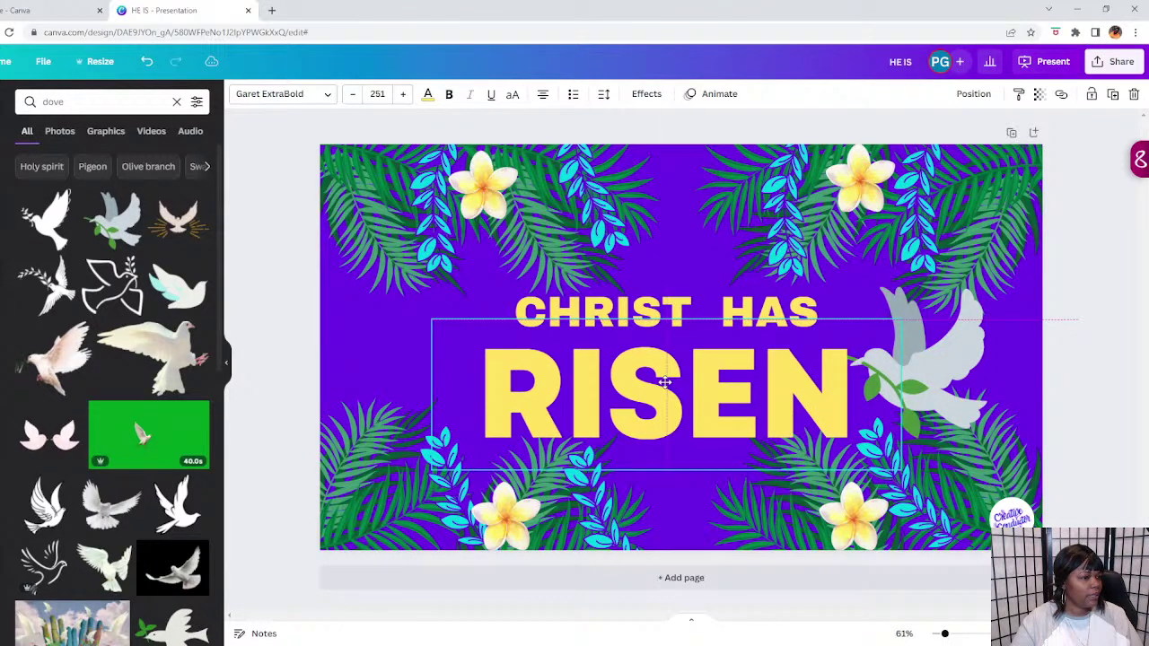
Shrink the grey dove and place it to the right of RISEN, keeping RISEN centred under CHRIST HAS.
left_click(911, 384)
left_click_drag(986, 272, 785, 411)
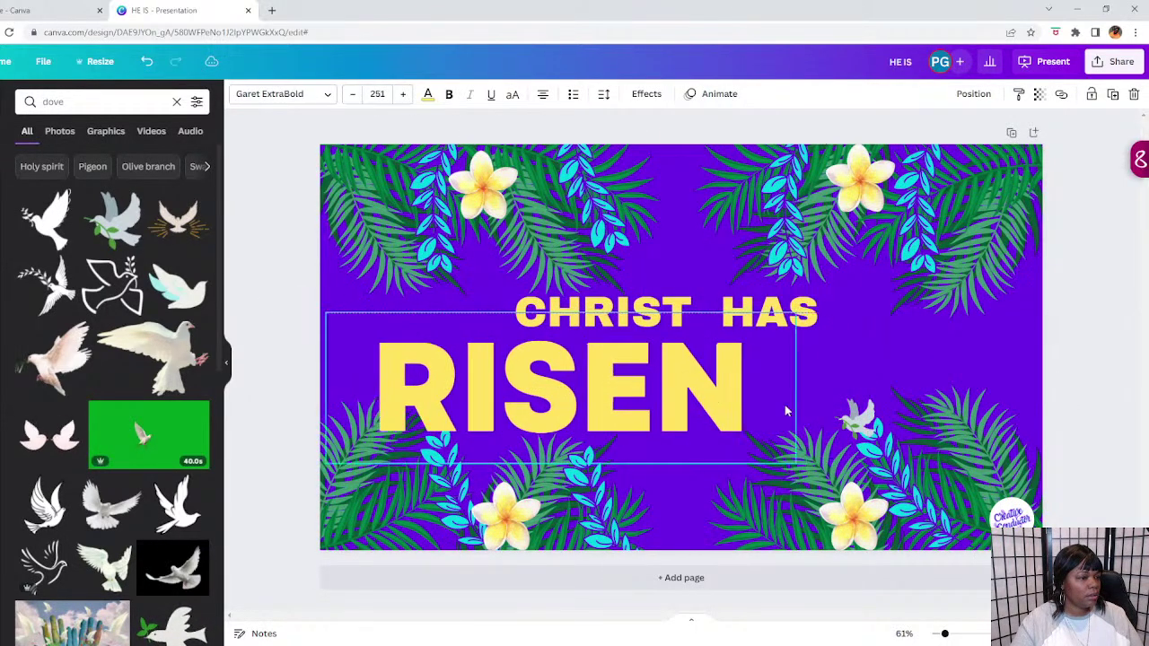
left_click_drag(856, 415, 935, 343)
left_click_drag(670, 386, 785, 388)
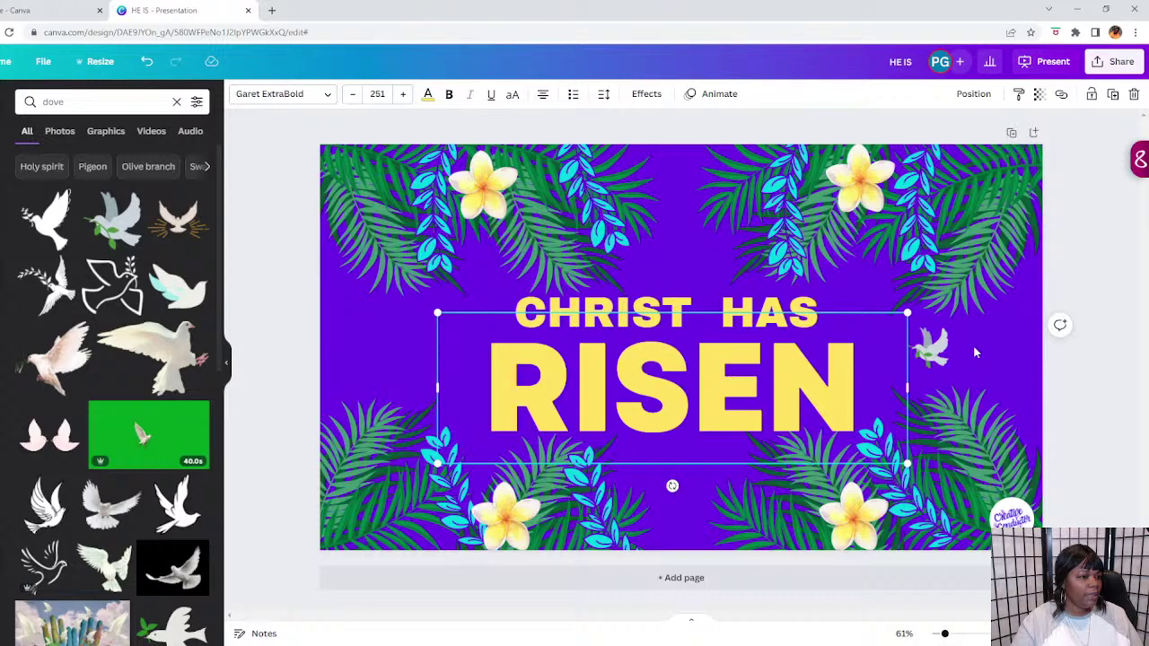
left_click(975, 351)
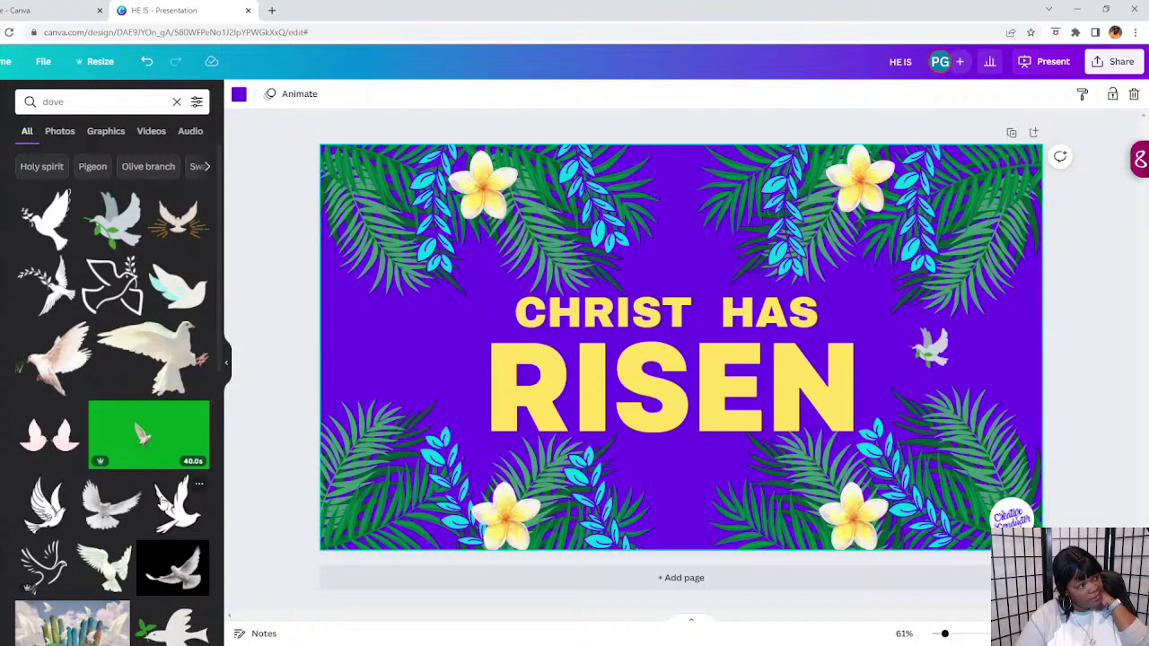
Add the flying dove with a long leafy branch from the search results and enlarge it slightly over the heading.
left_click(47, 285)
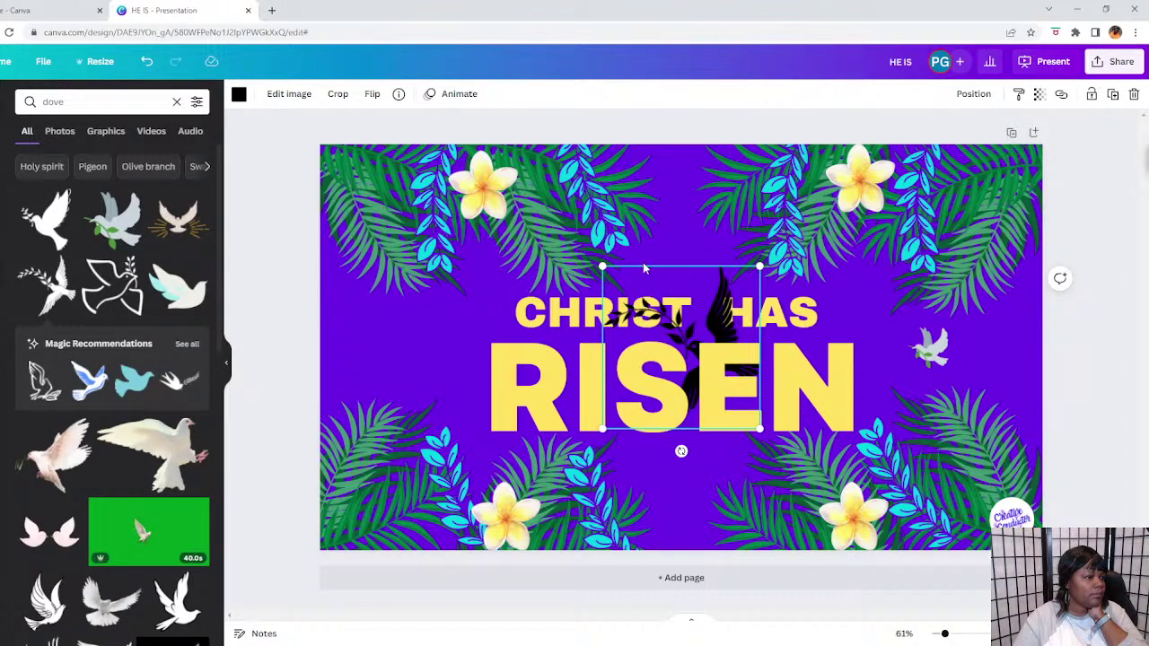
double_click(660, 269)
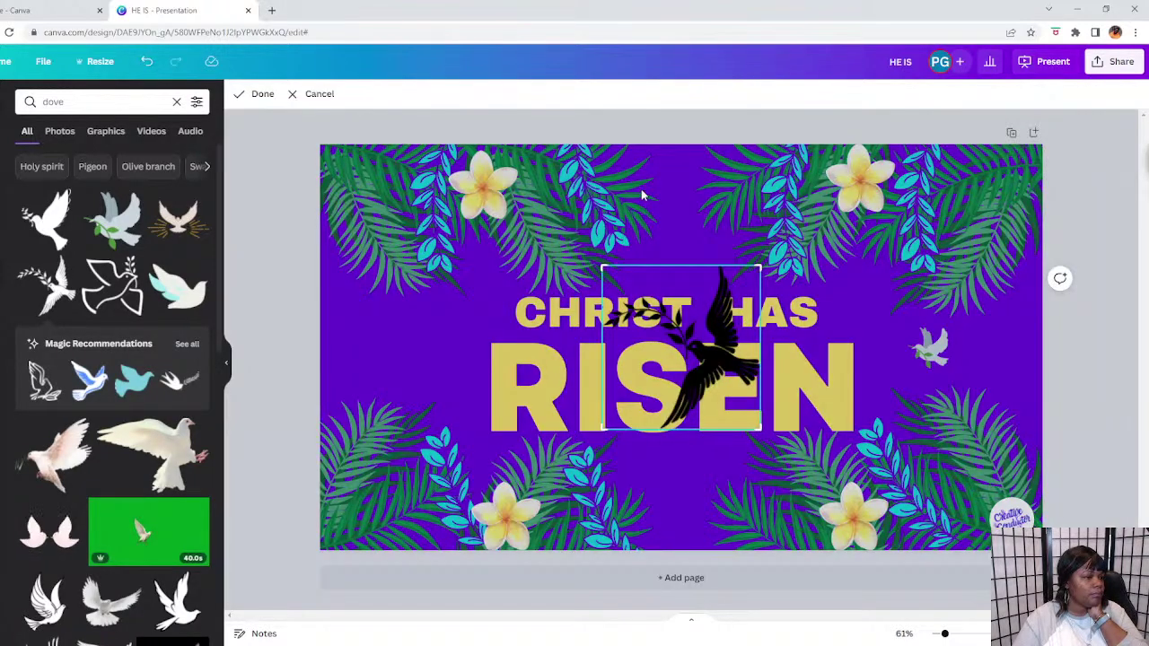
left_click(323, 94)
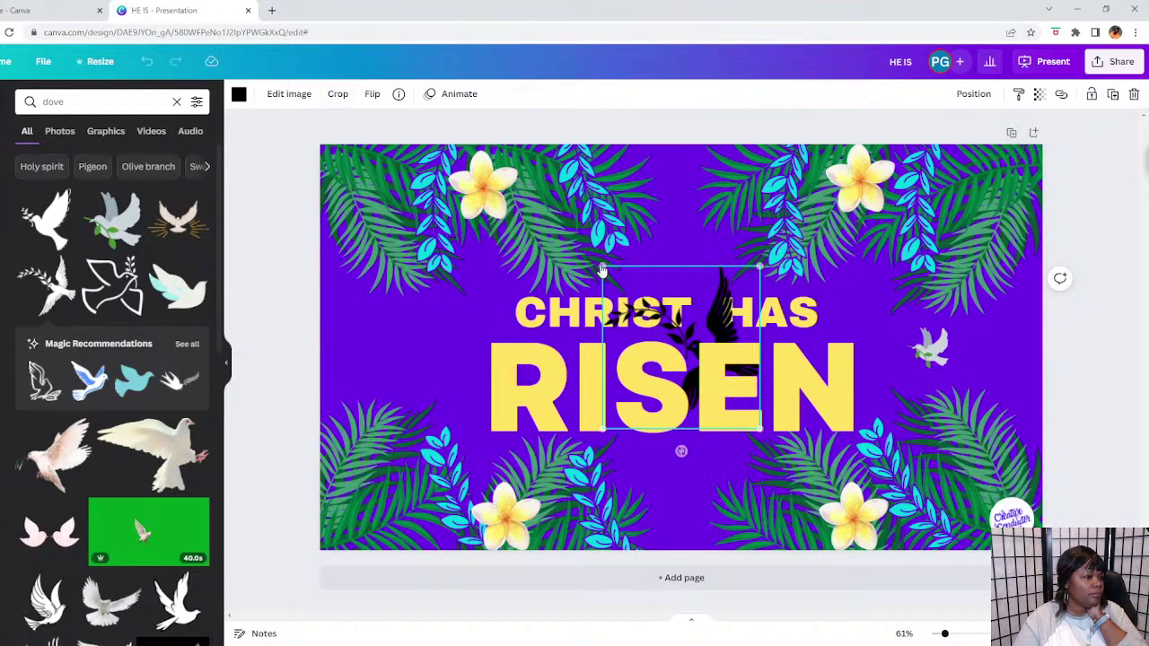
left_click_drag(601, 267, 654, 320)
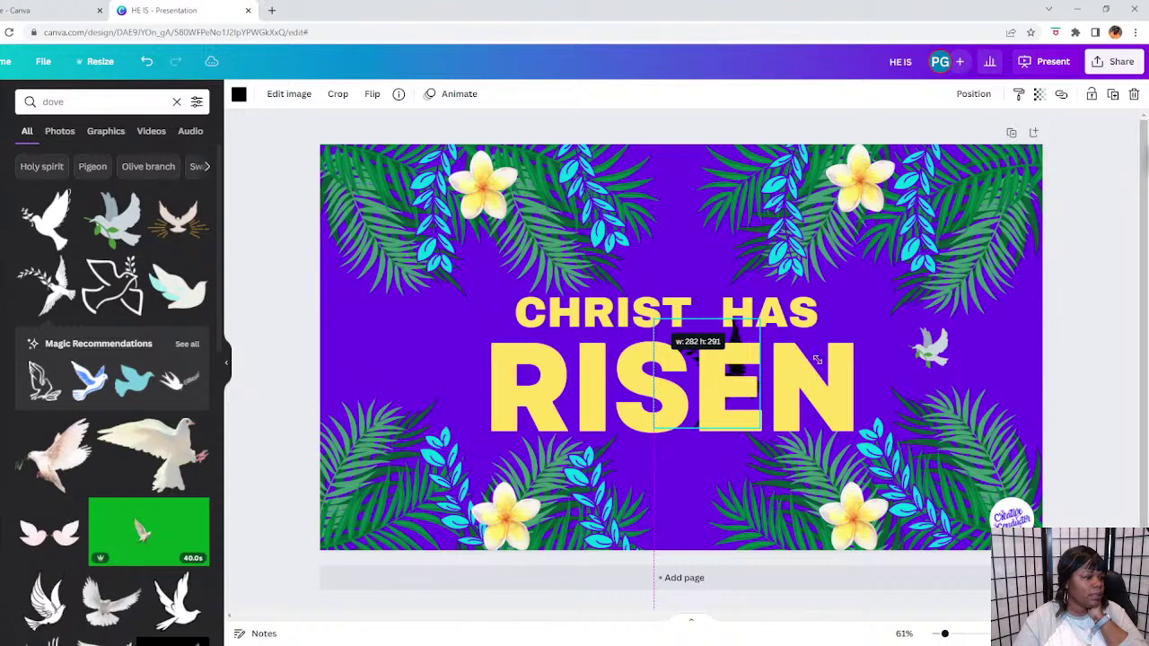
left_click(803, 331)
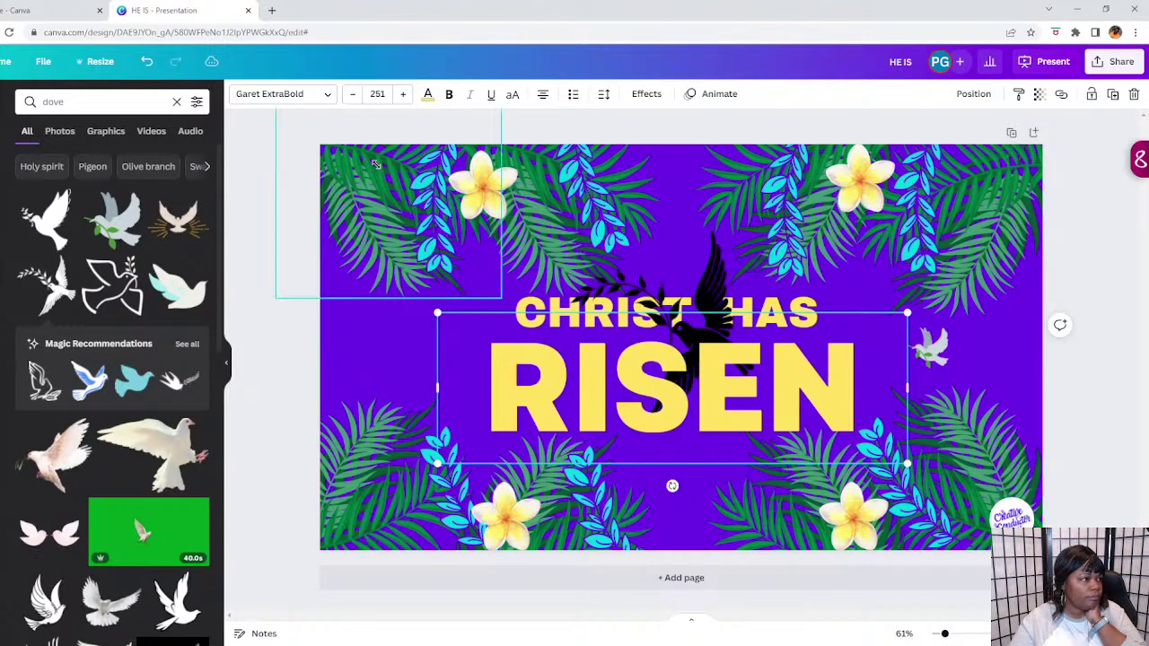
Recolour the black dove with the leafy branch to white.
left_click(708, 283)
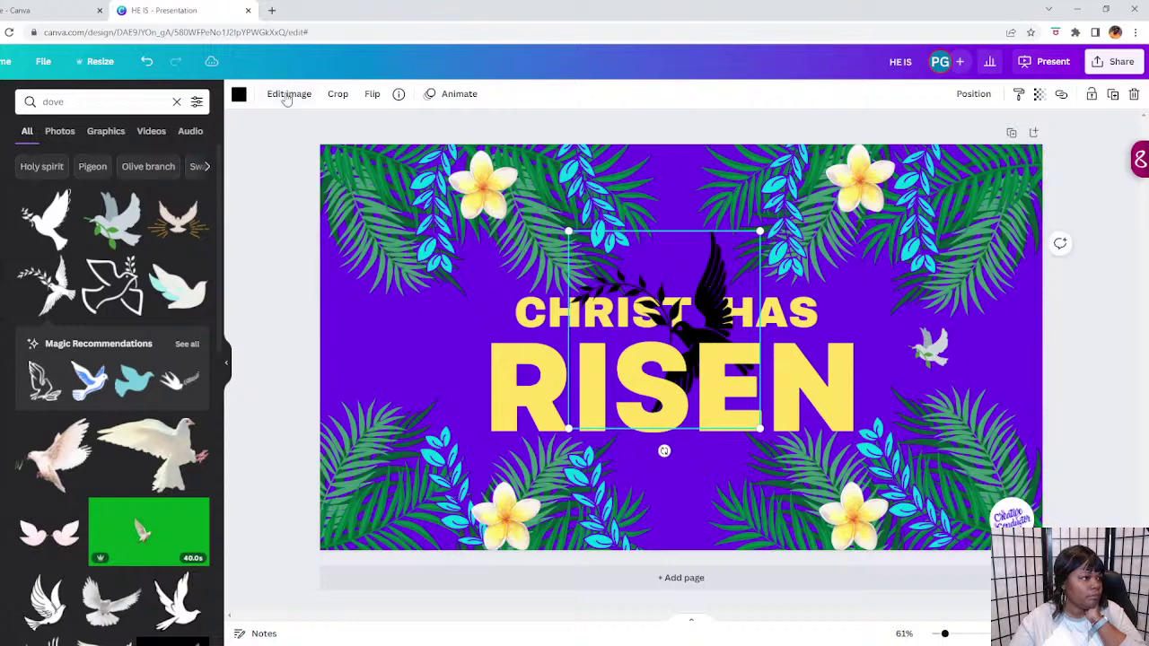
left_click(239, 94)
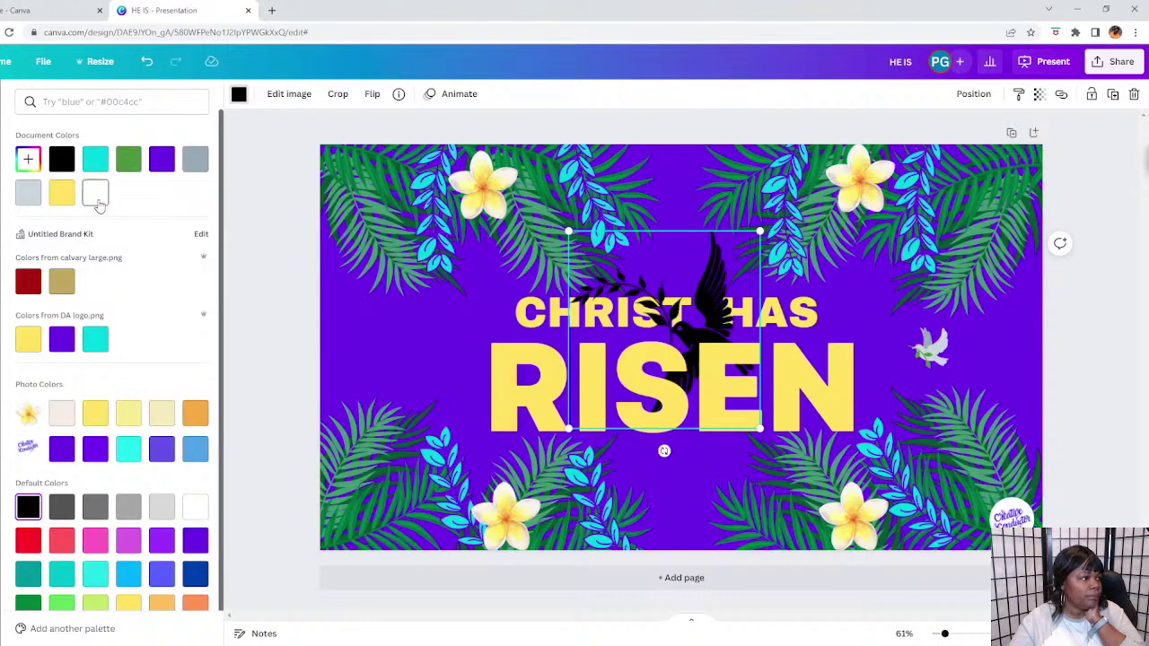
left_click(95, 193)
left_click(530, 314)
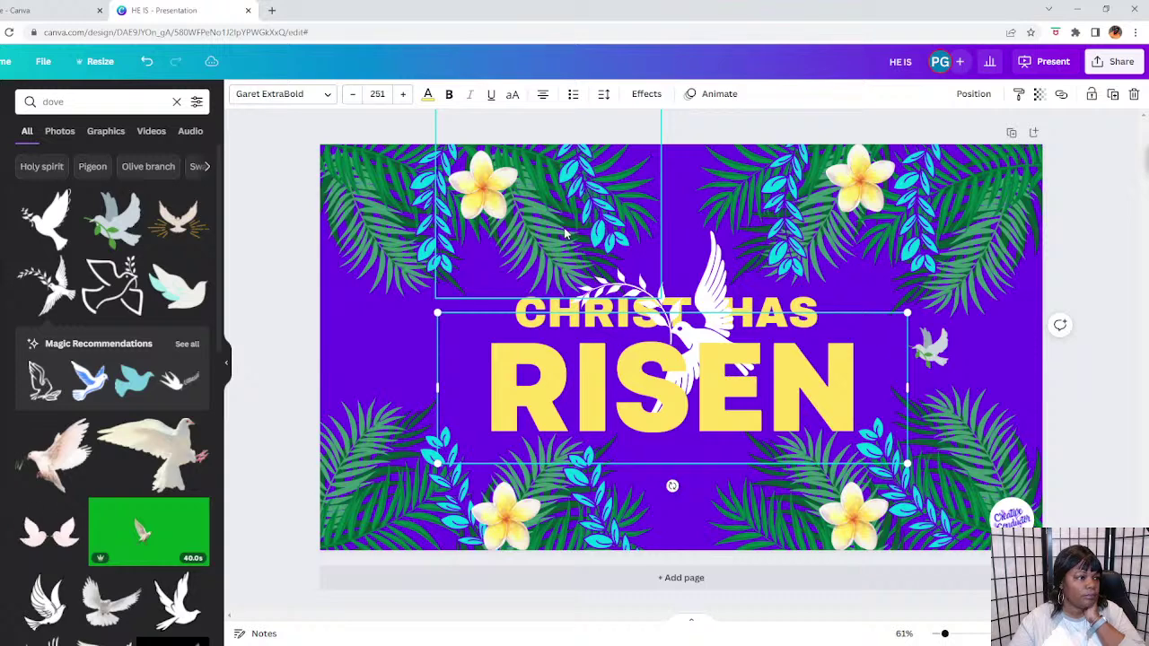
Shrink the white dove and place it on the lower-left palm leaves, repositioning RISEN under CHRIST HAS.
left_click(619, 265)
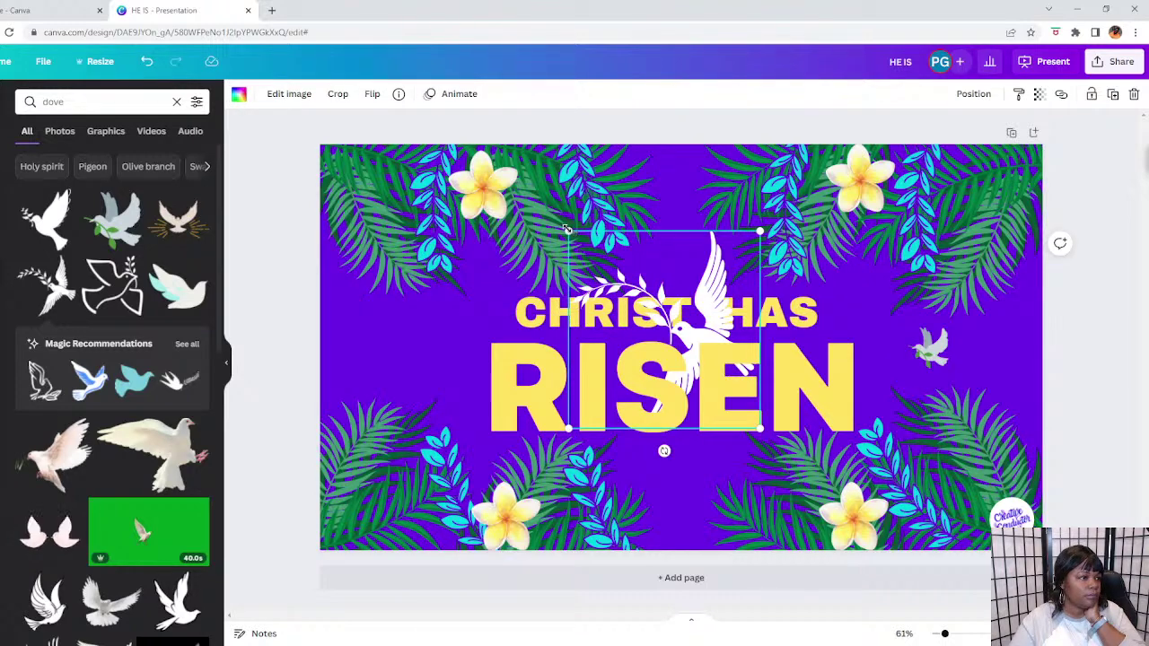
left_click_drag(569, 232, 729, 391)
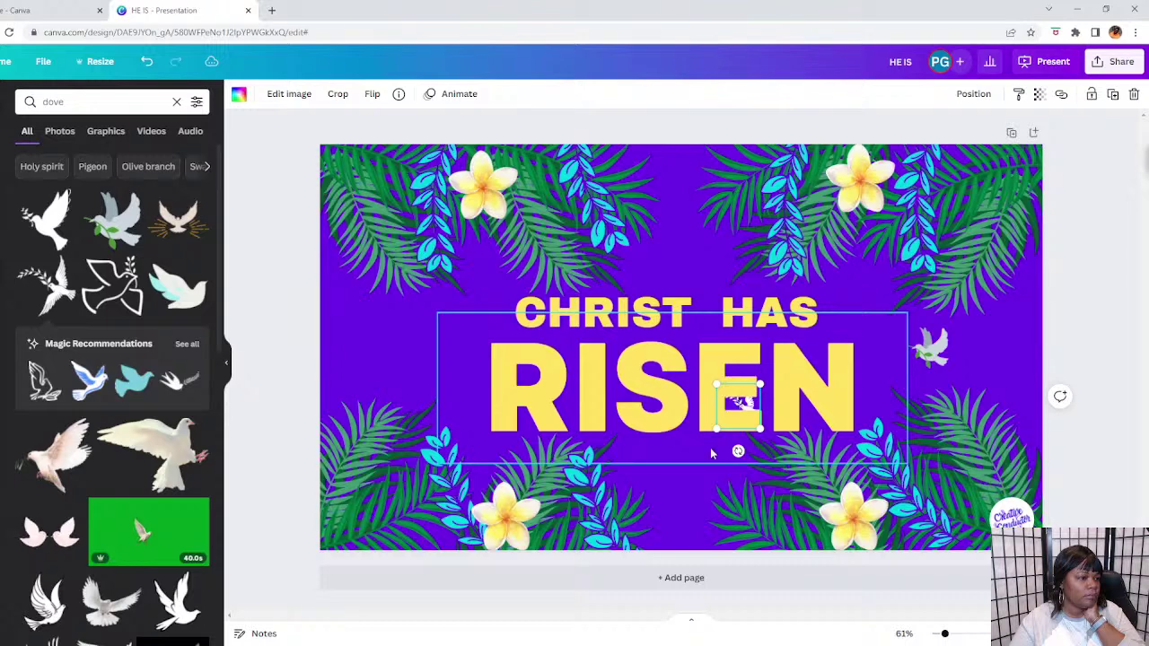
left_click_drag(710, 453, 664, 506)
left_click_drag(615, 381, 612, 210)
left_click_drag(731, 401, 370, 423)
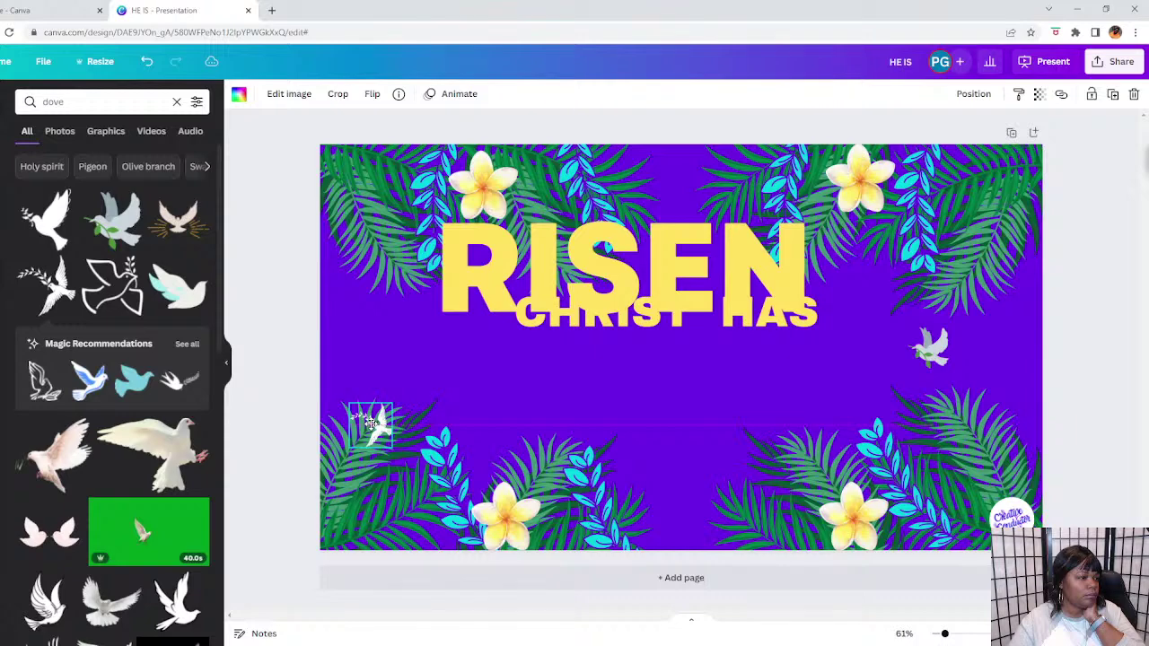
left_click_drag(682, 260, 682, 376)
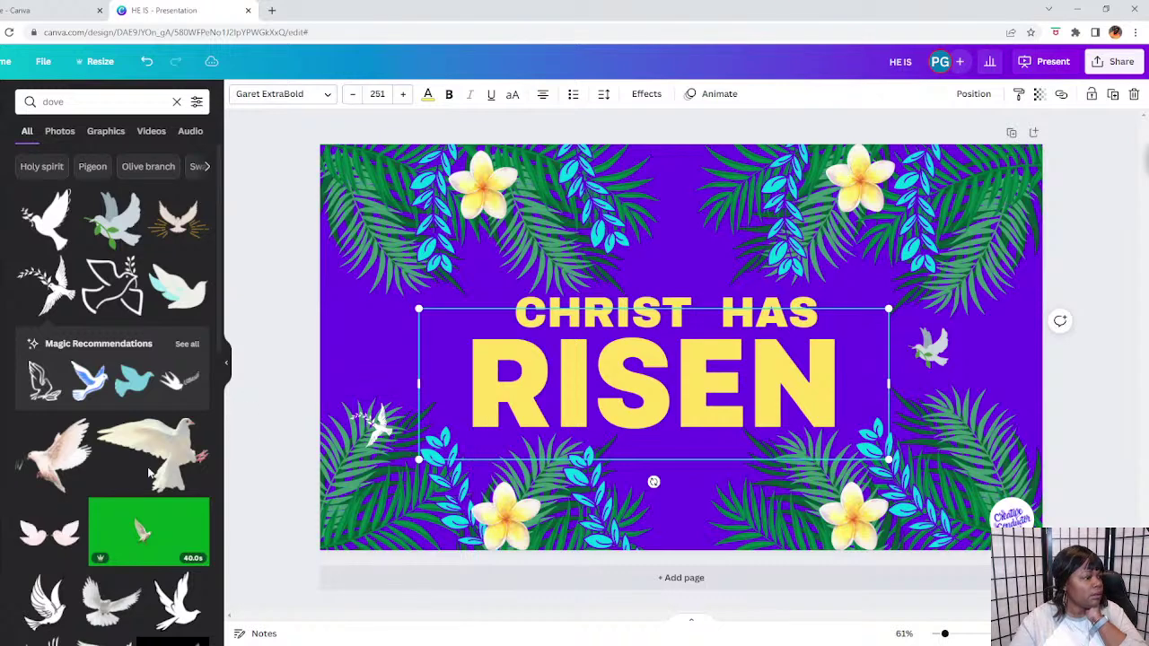
Look through more dove graphics in the element search results.
scroll(63, 484, "down", 2)
scroll(63, 485, "down", 2)
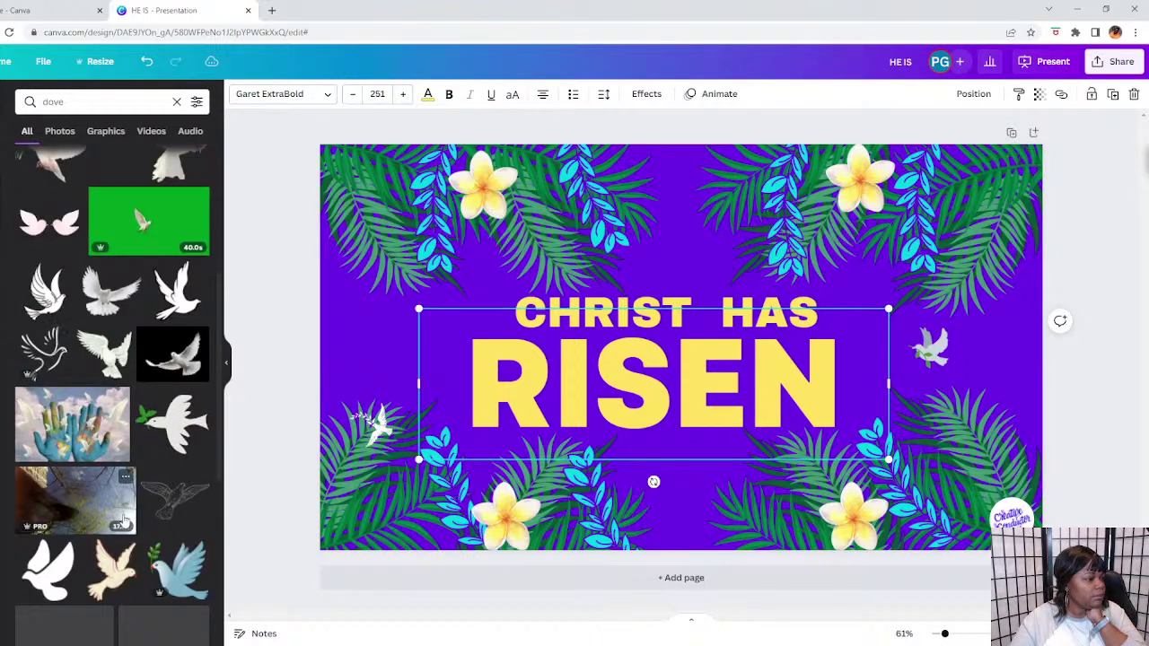
scroll(129, 529, "down", 1)
scroll(129, 530, "down", 3)
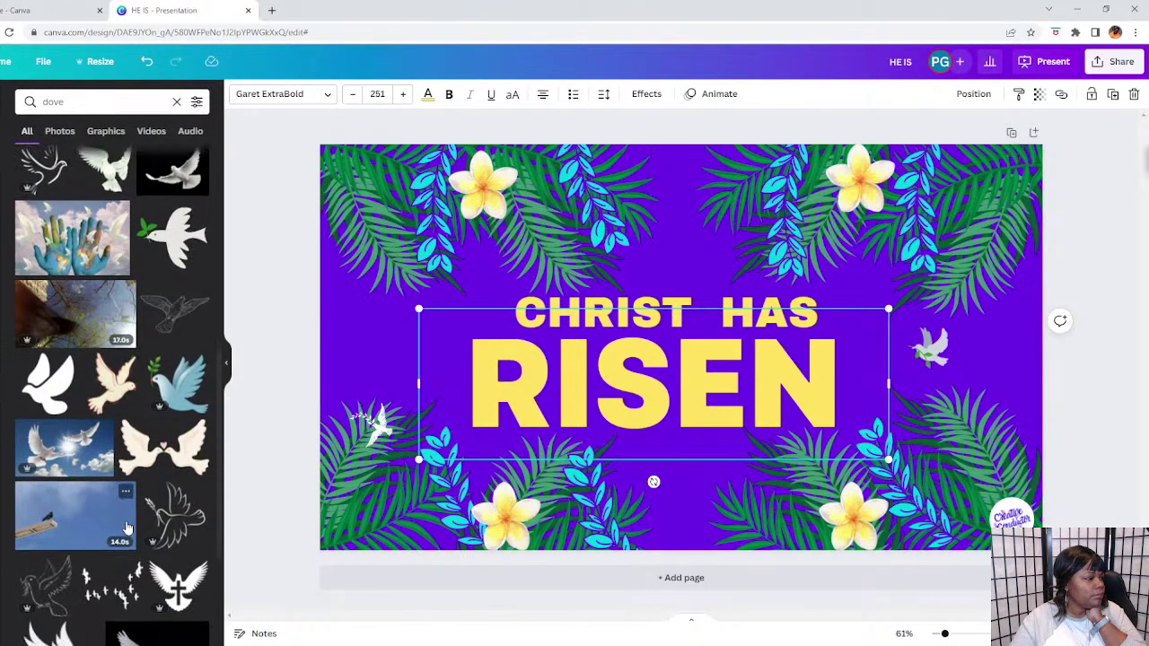
scroll(128, 530, "down", 1)
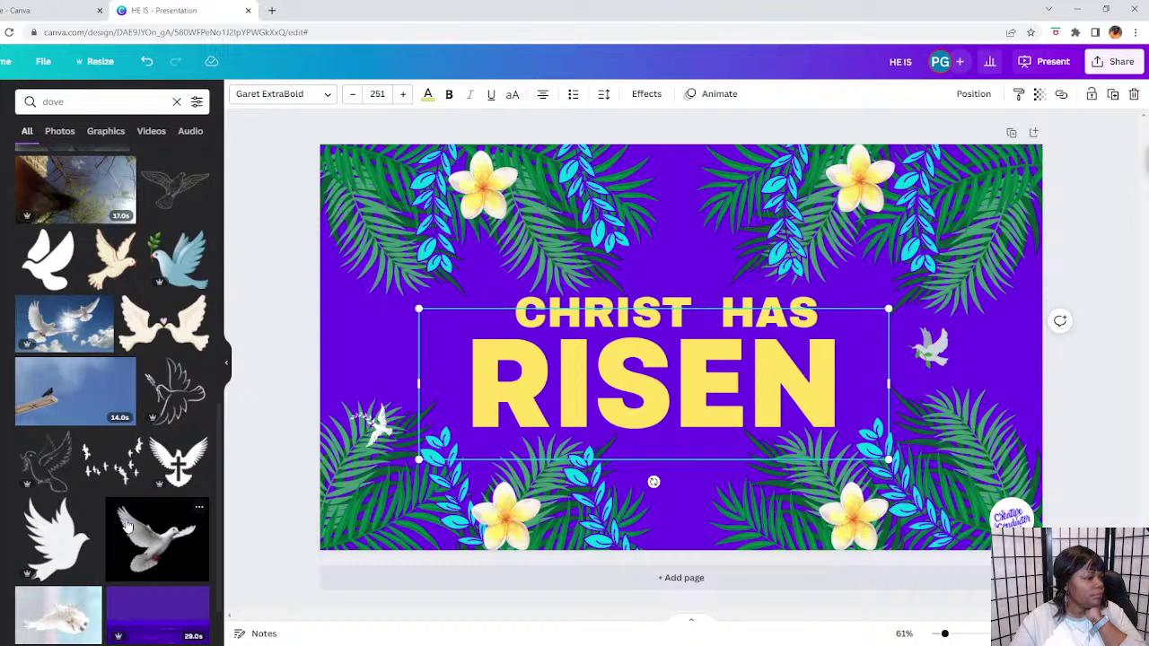
scroll(144, 480, "down", 2)
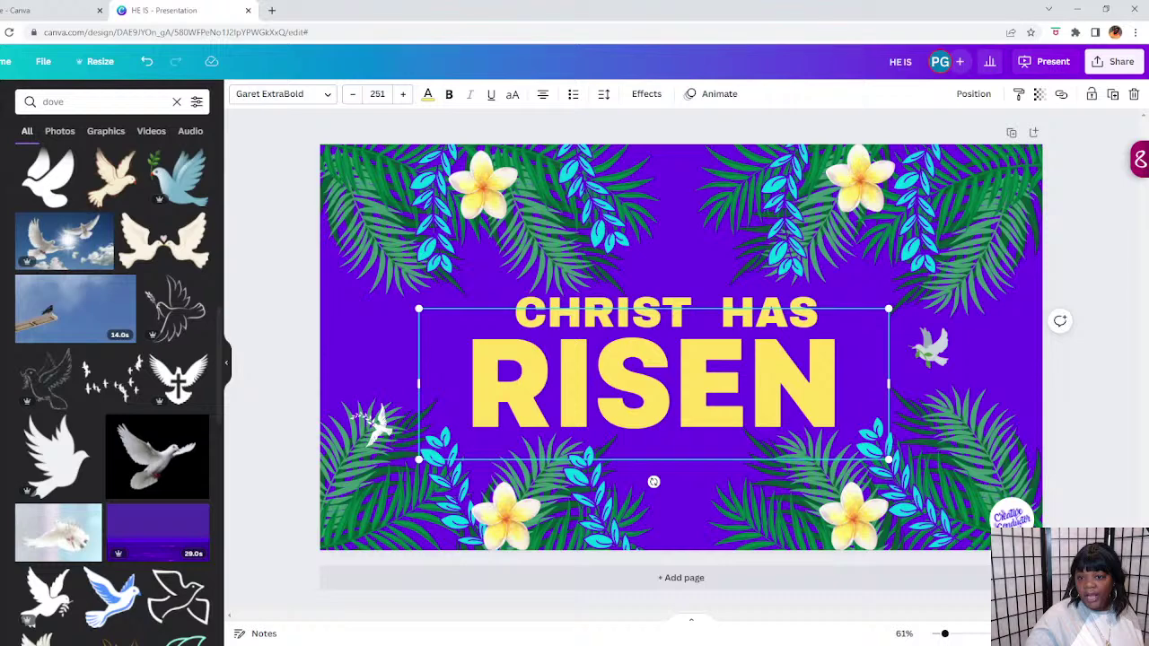
Add a second page and insert the Canva Creator's flyer from the uploaded images on it.
left_click(763, 576)
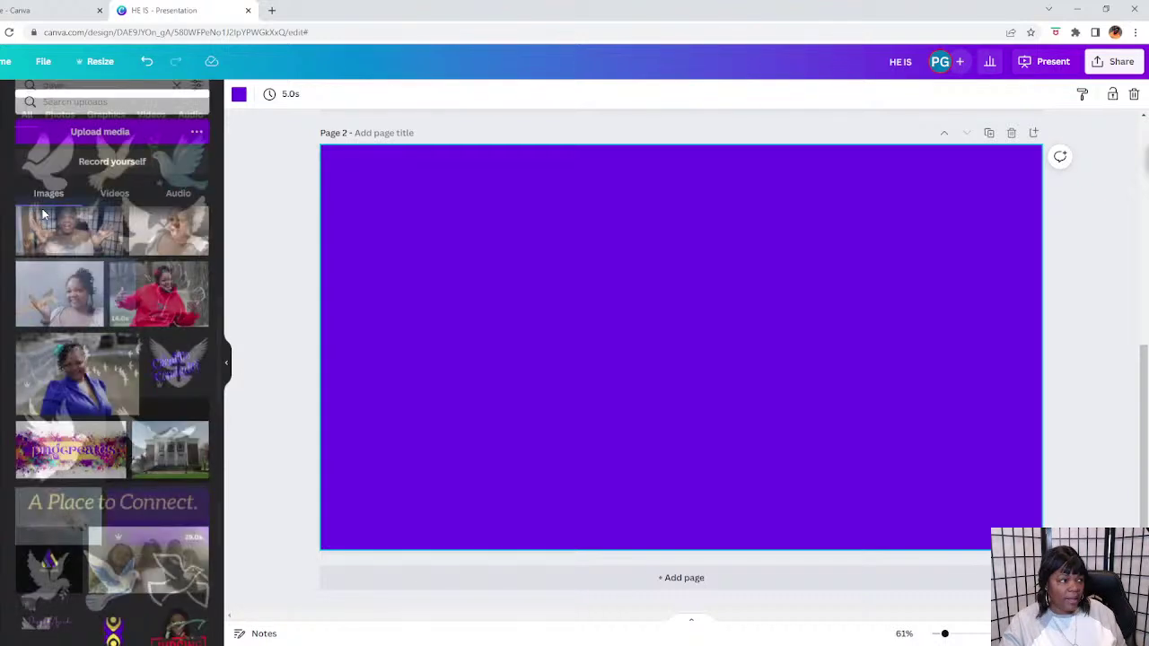
scroll(143, 349, "down", 5)
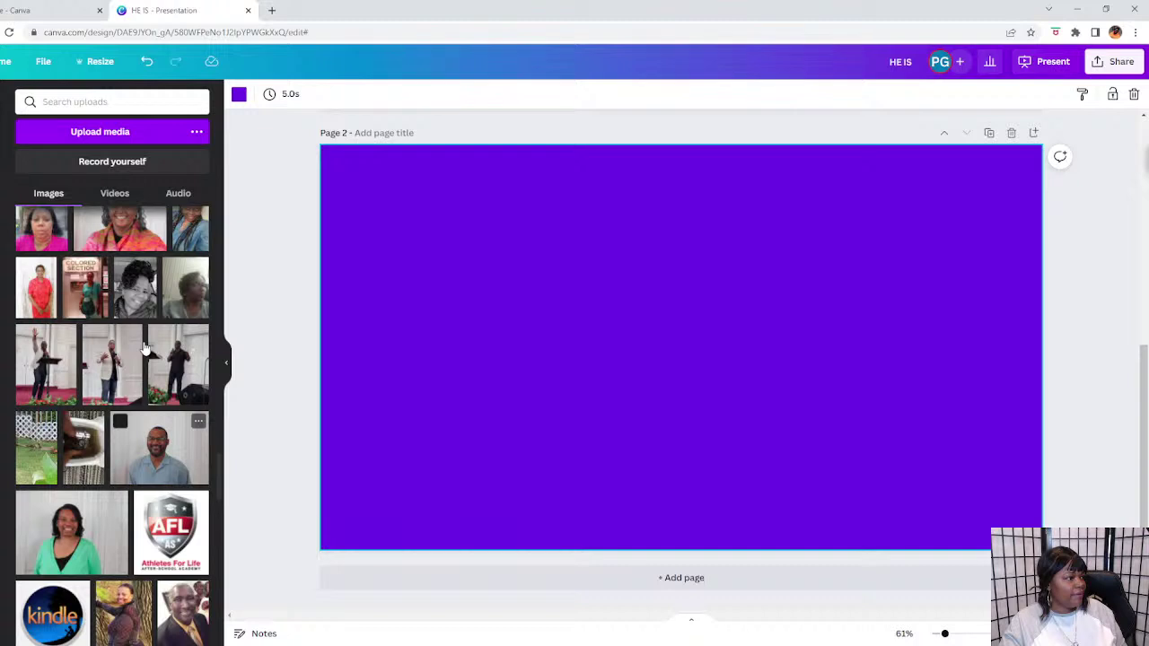
scroll(144, 348, "down", 5)
scroll(143, 348, "down", 5)
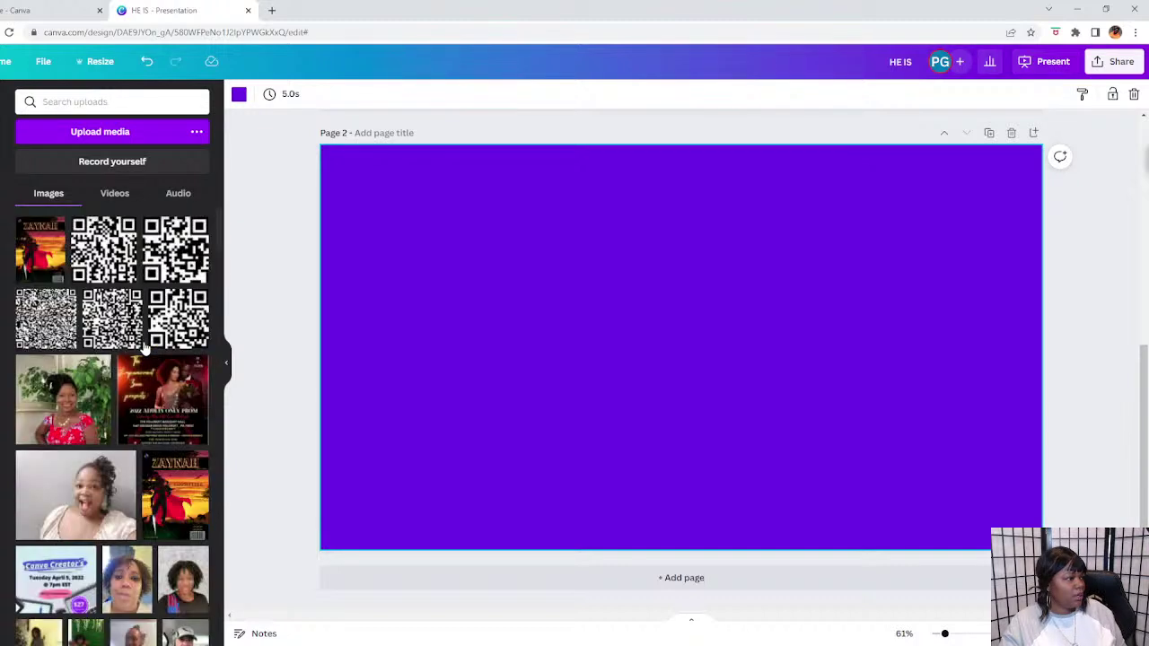
left_click(70, 551)
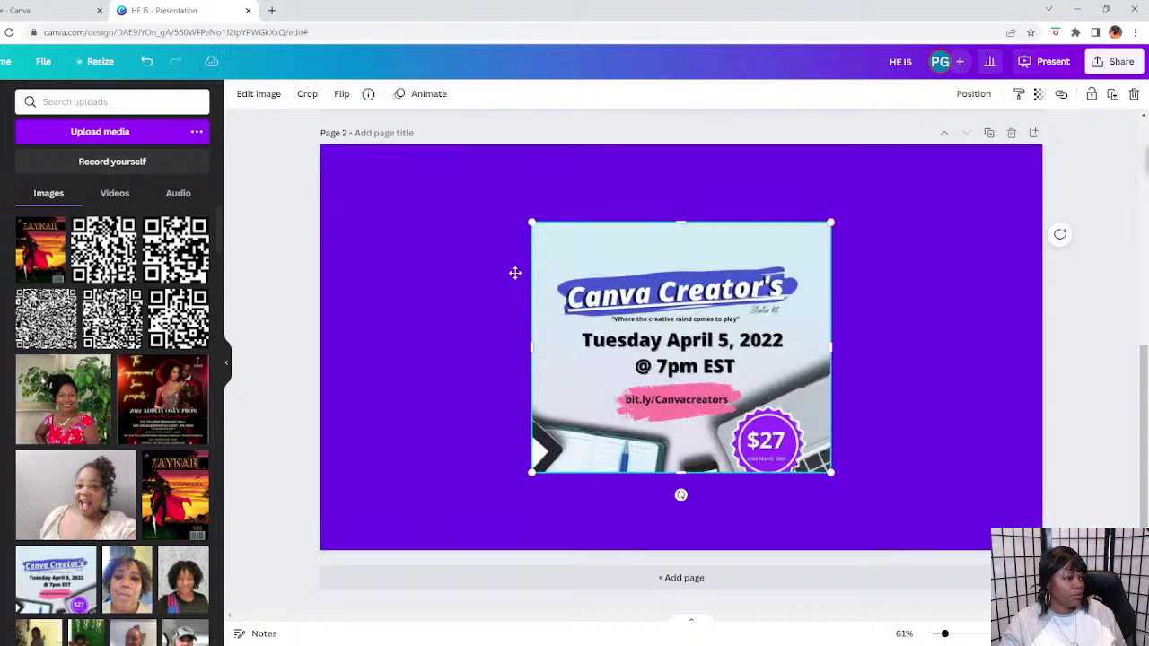
Move the flyer to the upper left, crop its bottom and top edges, and delete it from page 2.
mouse_move(516, 273)
left_mouse_down()
mouse_move(476, 258)
mouse_move(500, 262)
left_mouse_up()
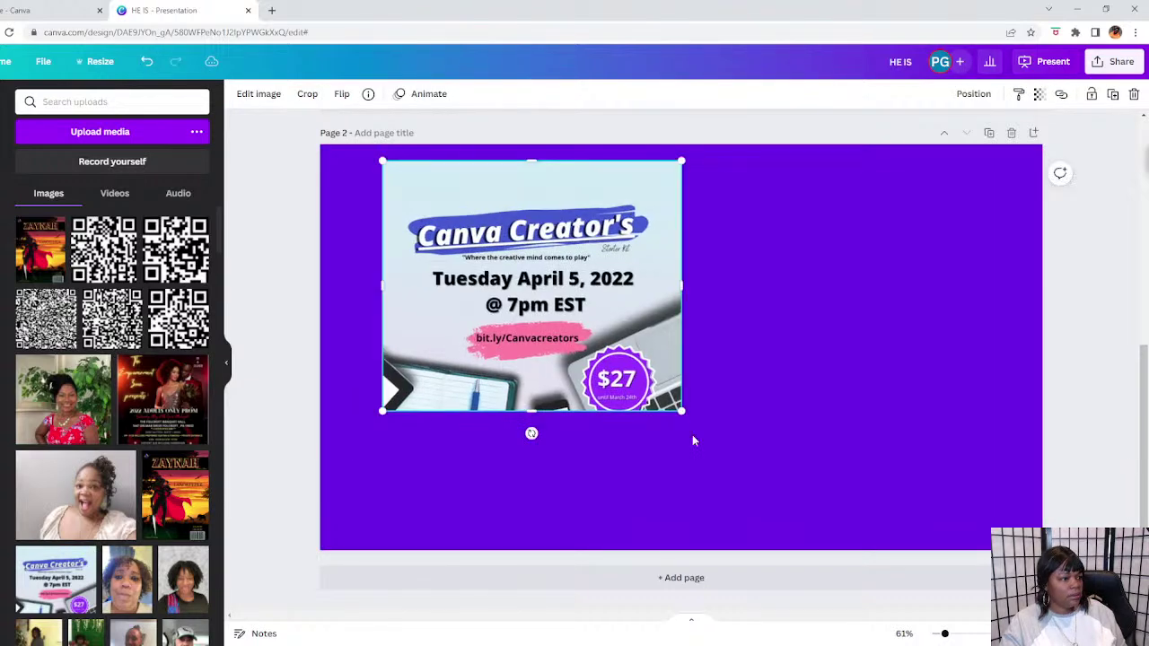
left_click_drag(531, 412, 558, 348)
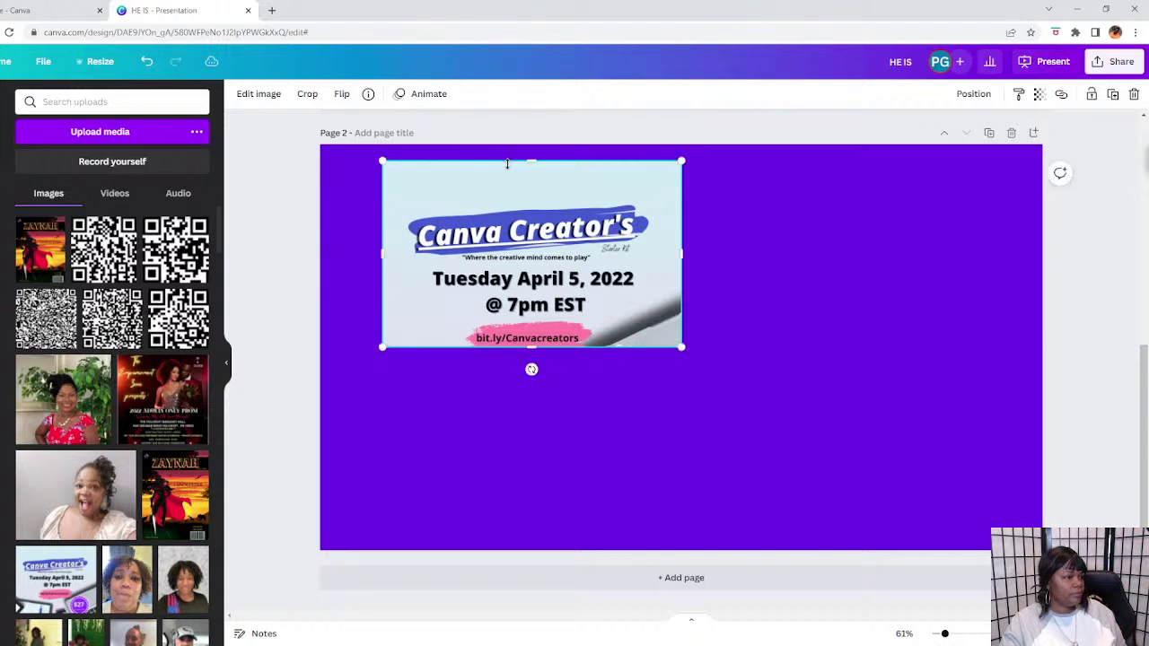
left_click_drag(531, 161, 531, 190)
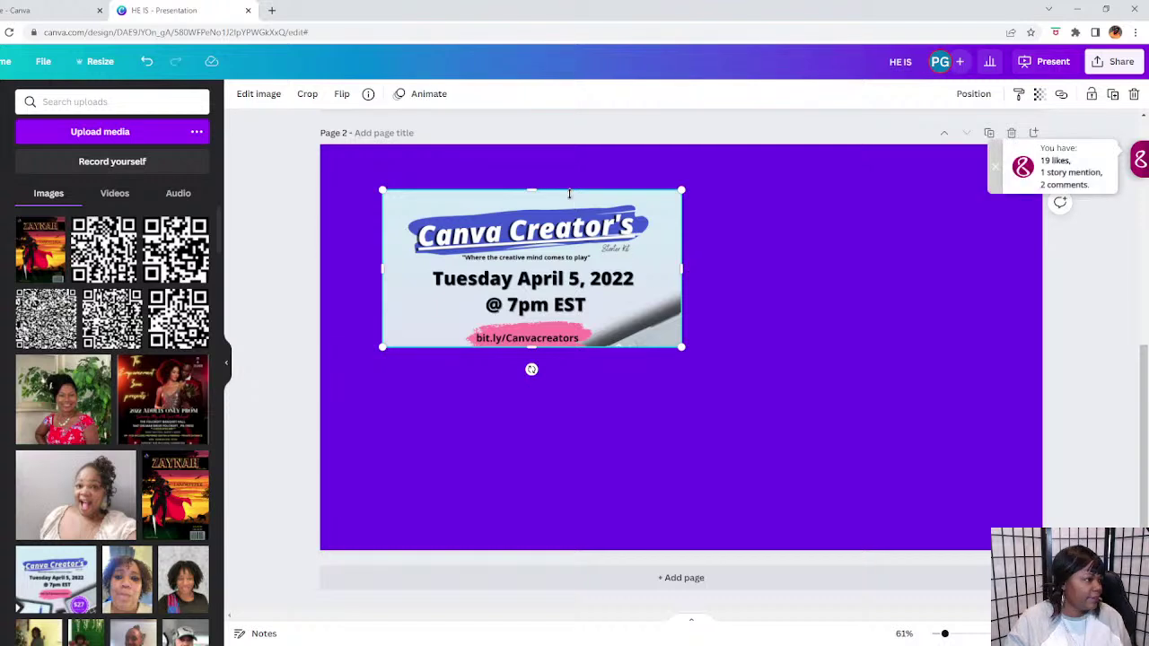
left_click(1133, 94)
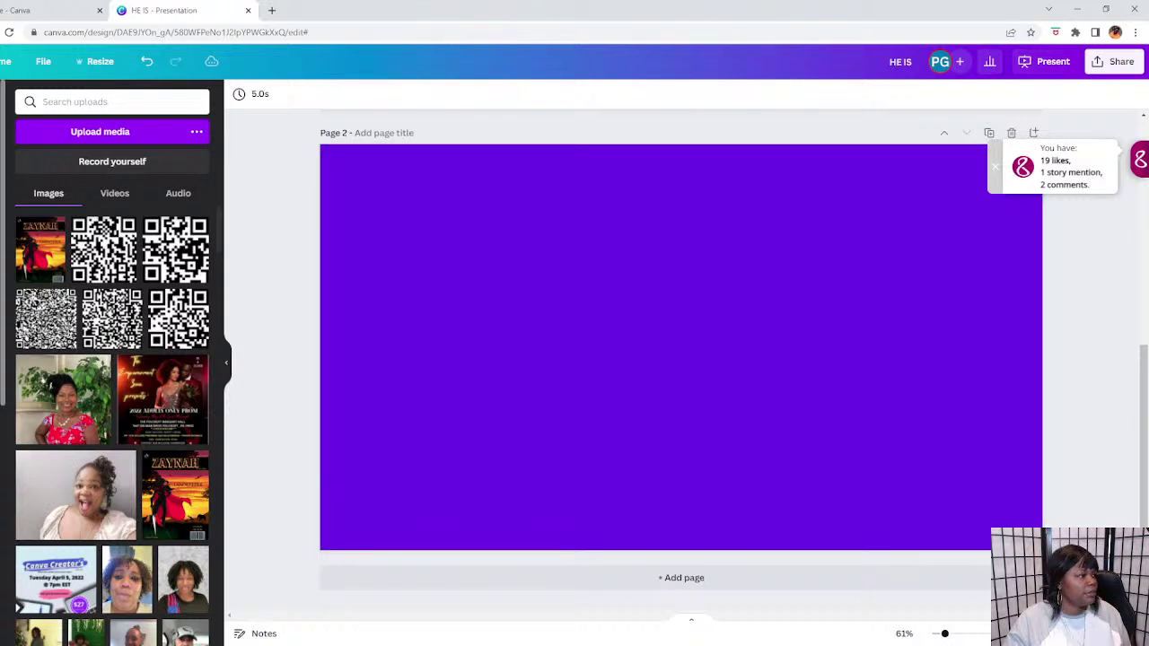
Add a heading to page 2, move it near the upper edge and widen its text box to about 1,254.
left_click(2, 270)
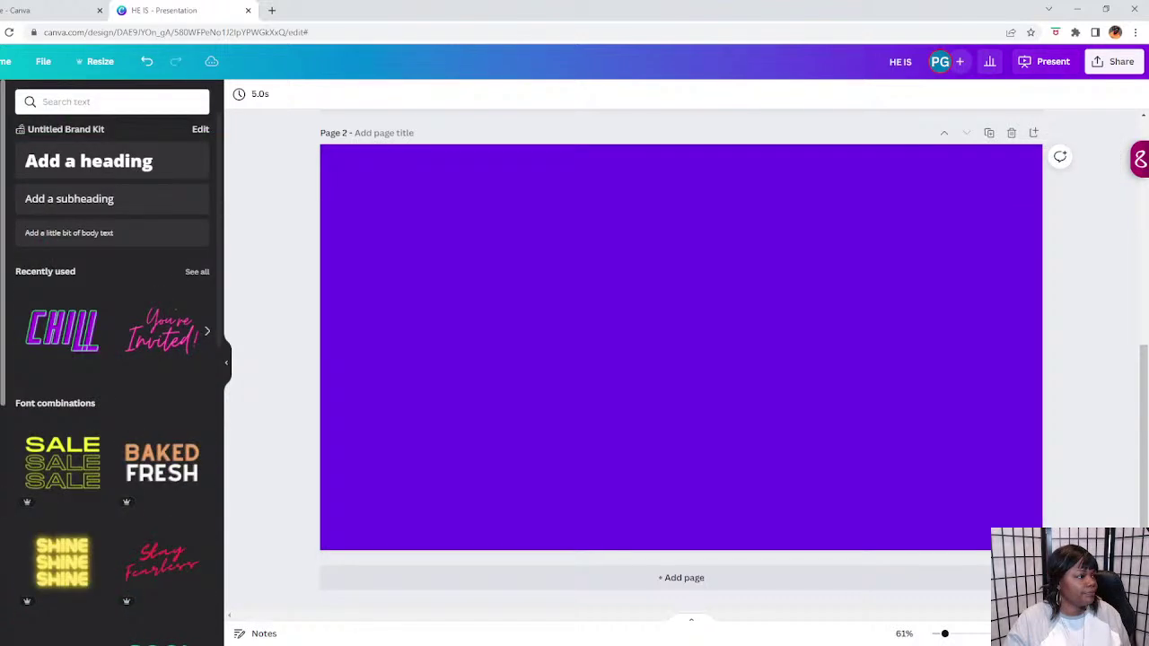
left_click(81, 165)
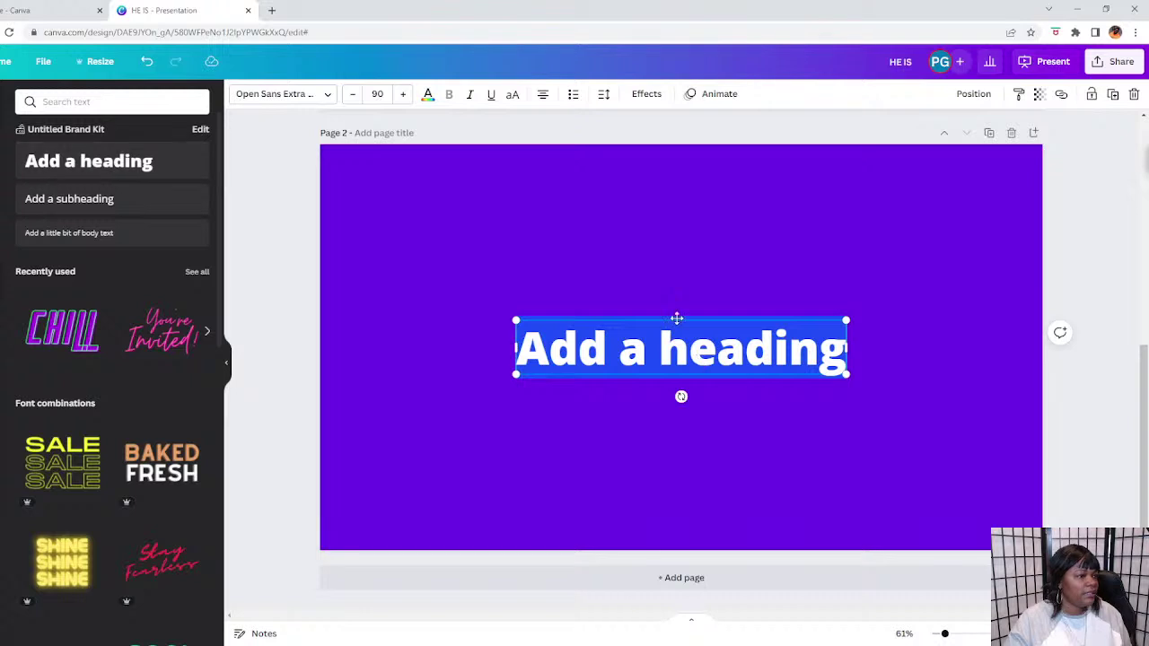
left_click_drag(676, 318, 555, 181)
left_click_drag(725, 211, 867, 212)
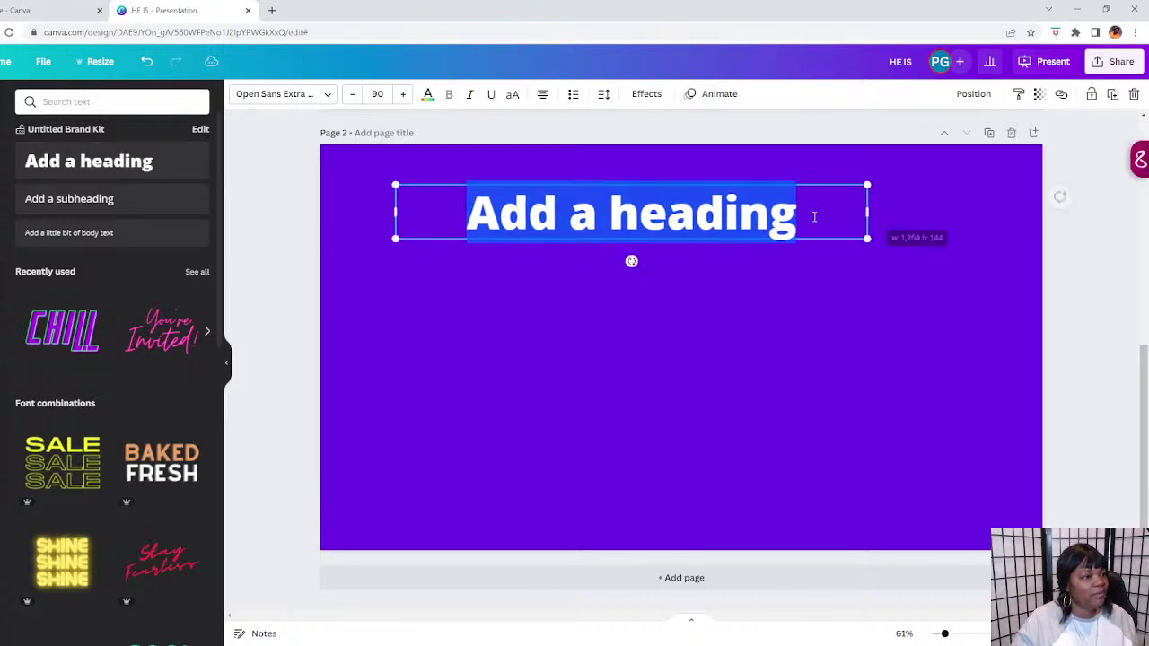
Replace the heading's placeholder with EASTER SALE, widen the gap between the words, and move it slightly higher and nearer the page centre.
left_click(805, 215)
left_click_drag(796, 216, 639, 215)
left_click_drag(481, 211, 362, 198)
key("BackSpace")
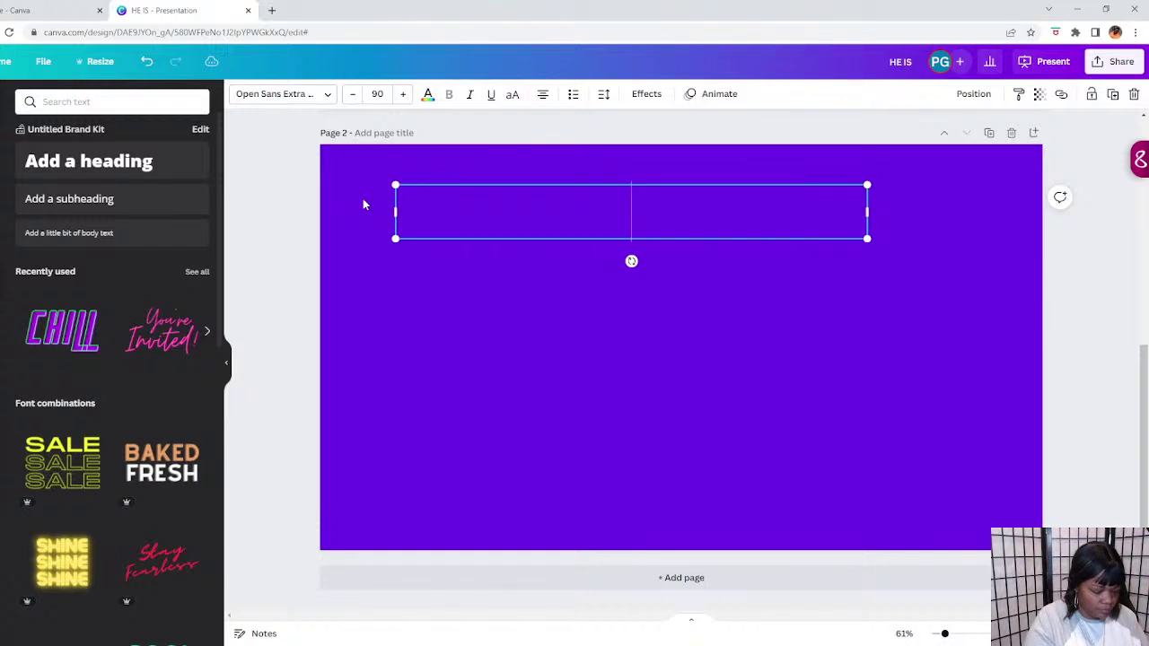
type("EASTER SALE")
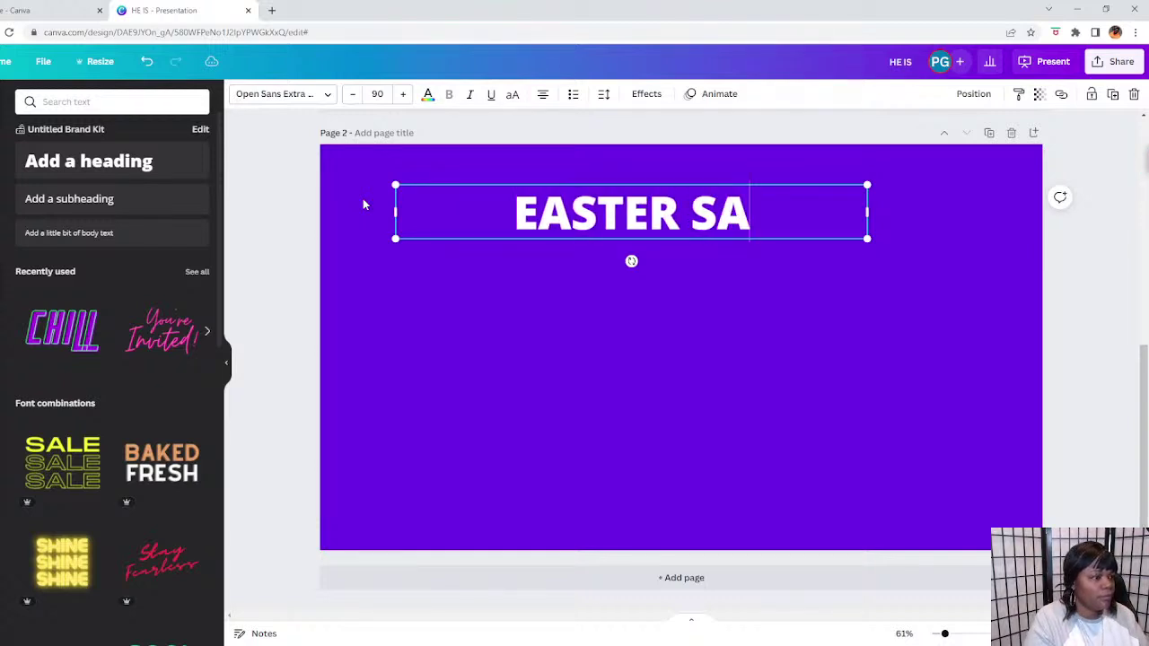
left_click(666, 212)
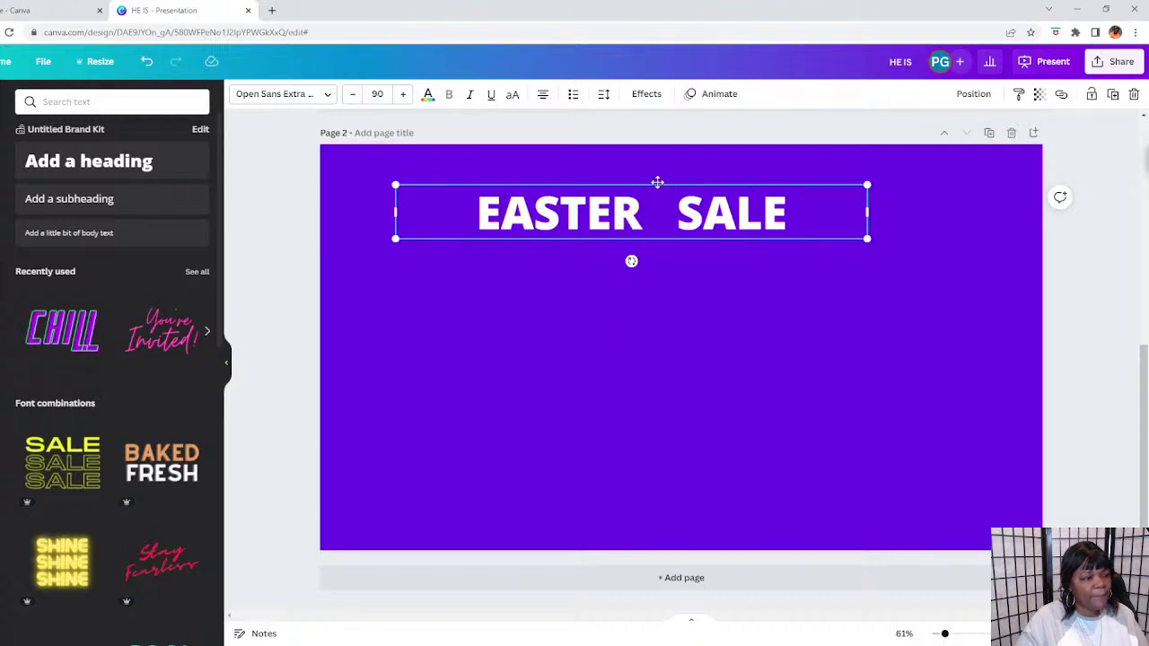
left_click_drag(656, 182, 677, 166)
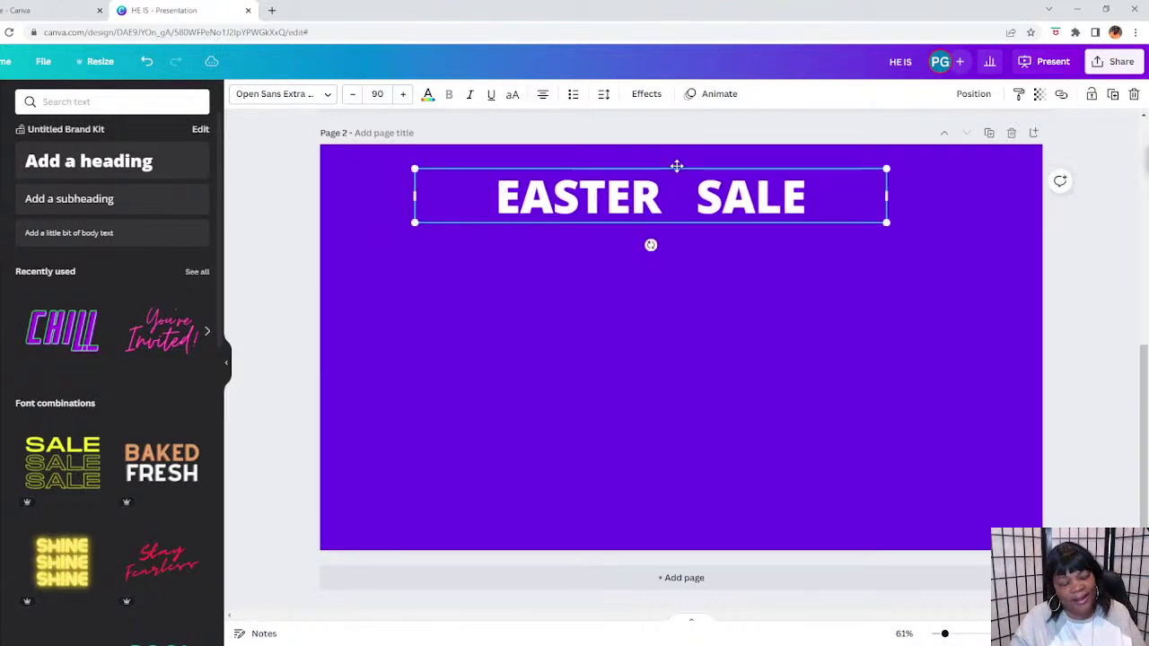
Add a subheading beneath EASTER SALE and clear its placeholder text.
left_click(102, 206)
left_click_drag(723, 248, 772, 269)
double_click(763, 262)
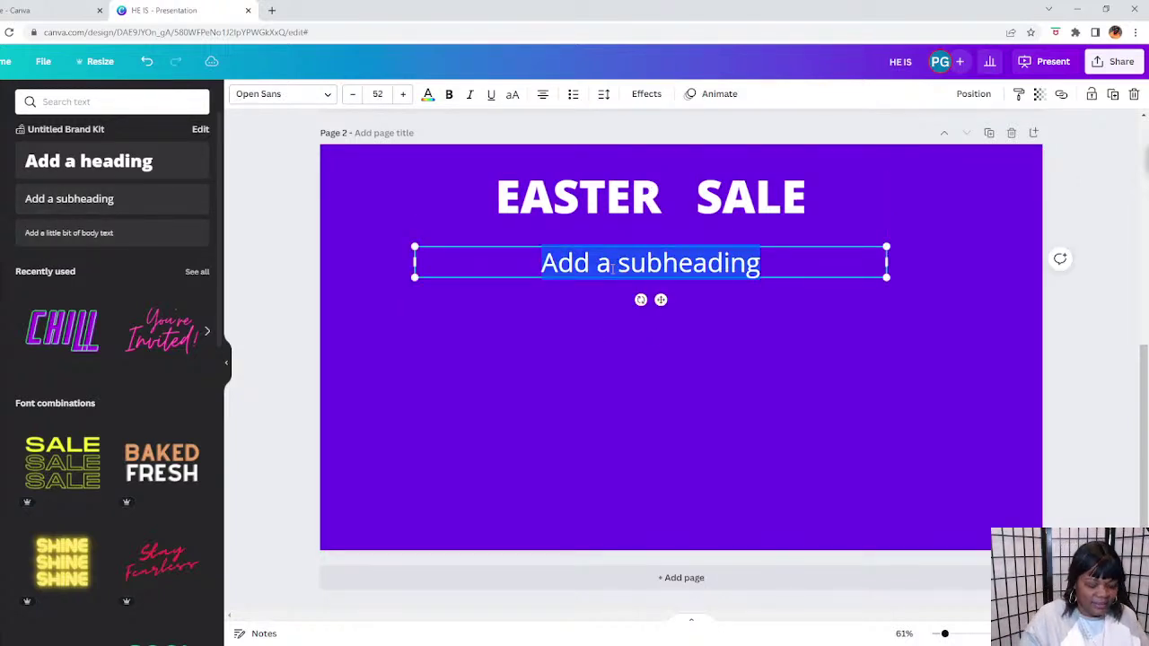
type("h")
key("BackSpace")
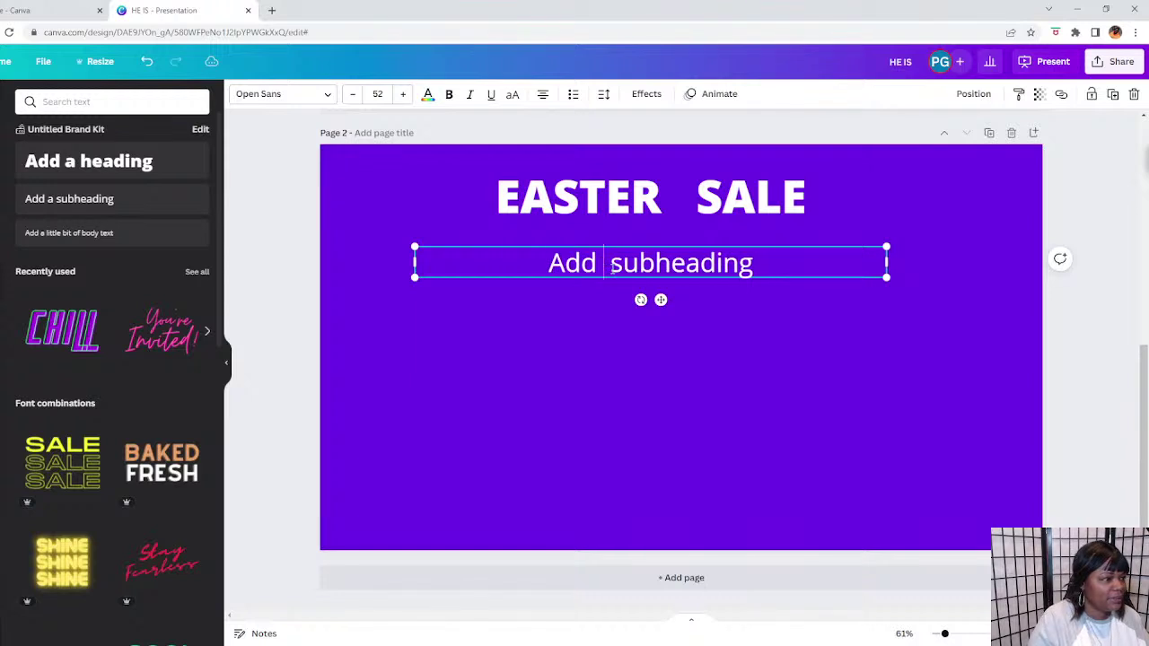
left_click_drag(777, 261, 560, 253)
key("BackSpace")
key("BackSpace")
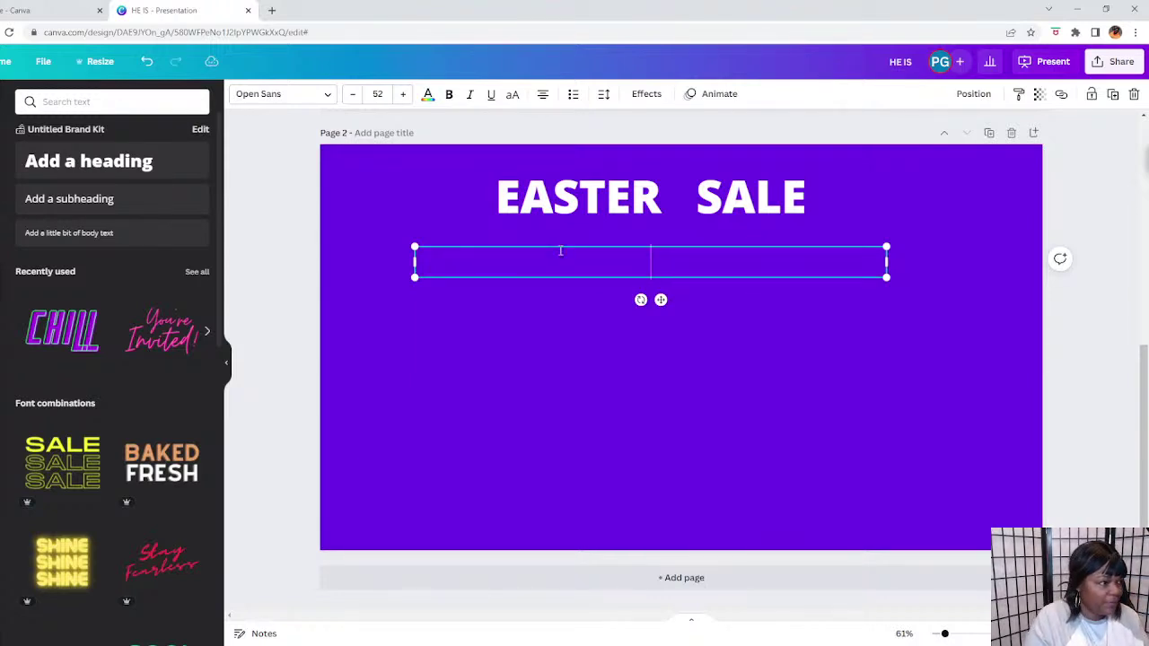
Enter "Hop right over and get this workshop with supplies" as the subheading text.
type("Hope")
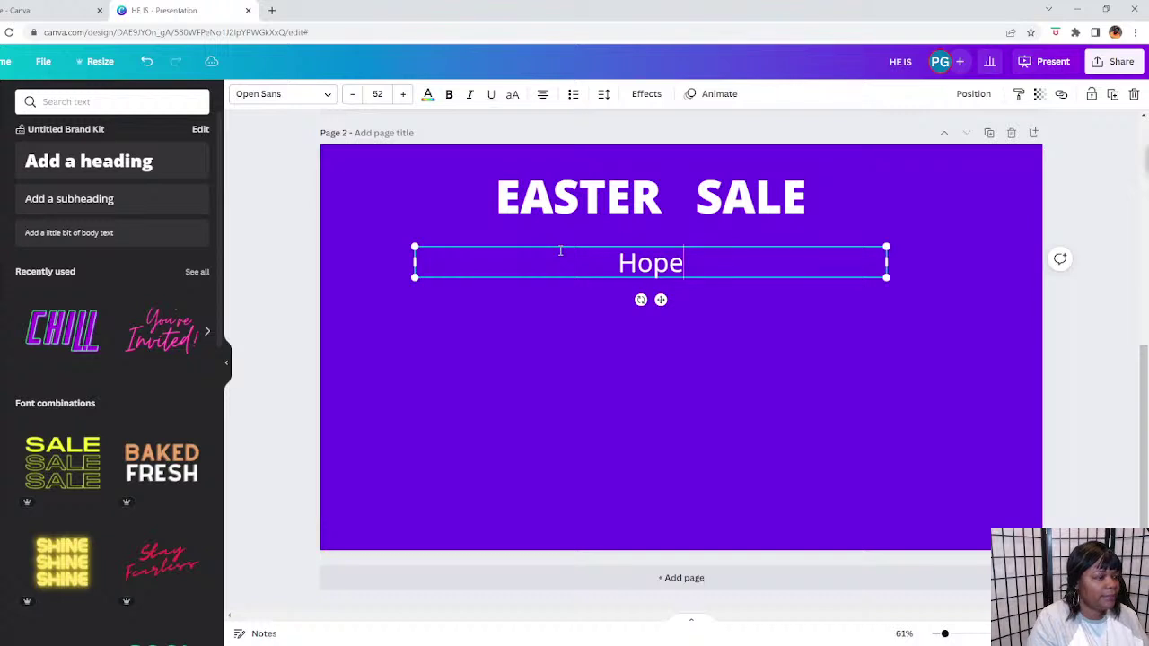
key("BackSpace")
type("rig")
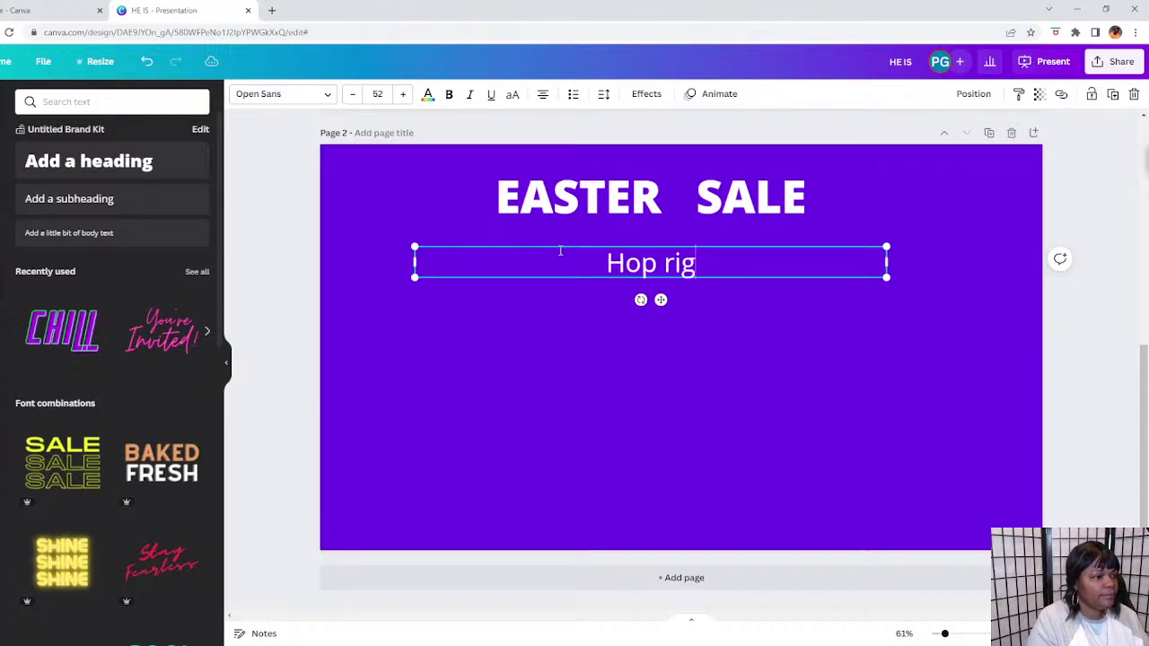
type("ht over and ")
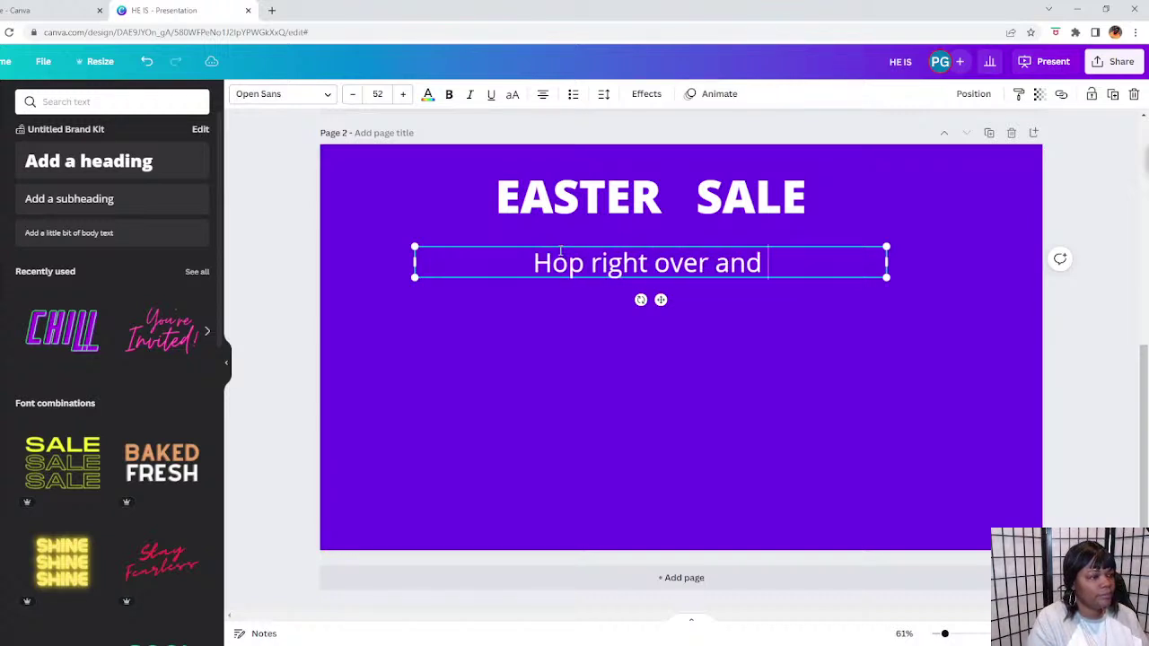
type("get hti")
key("BackSpace")
key("BackSpace")
key("BackSpace")
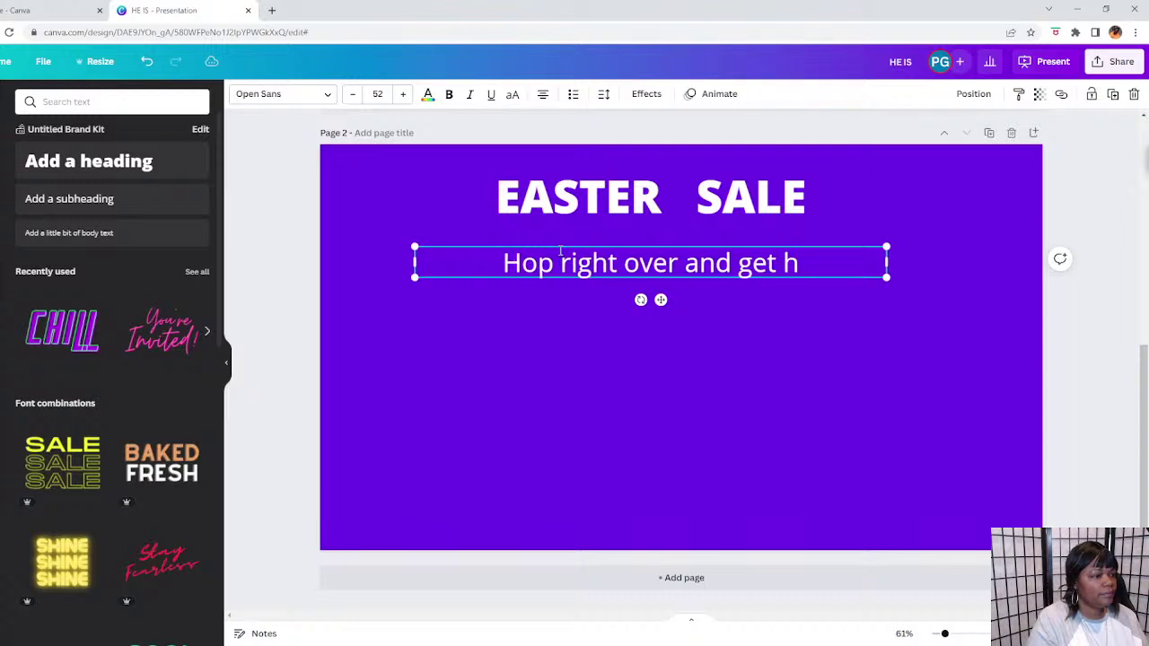
type("this")
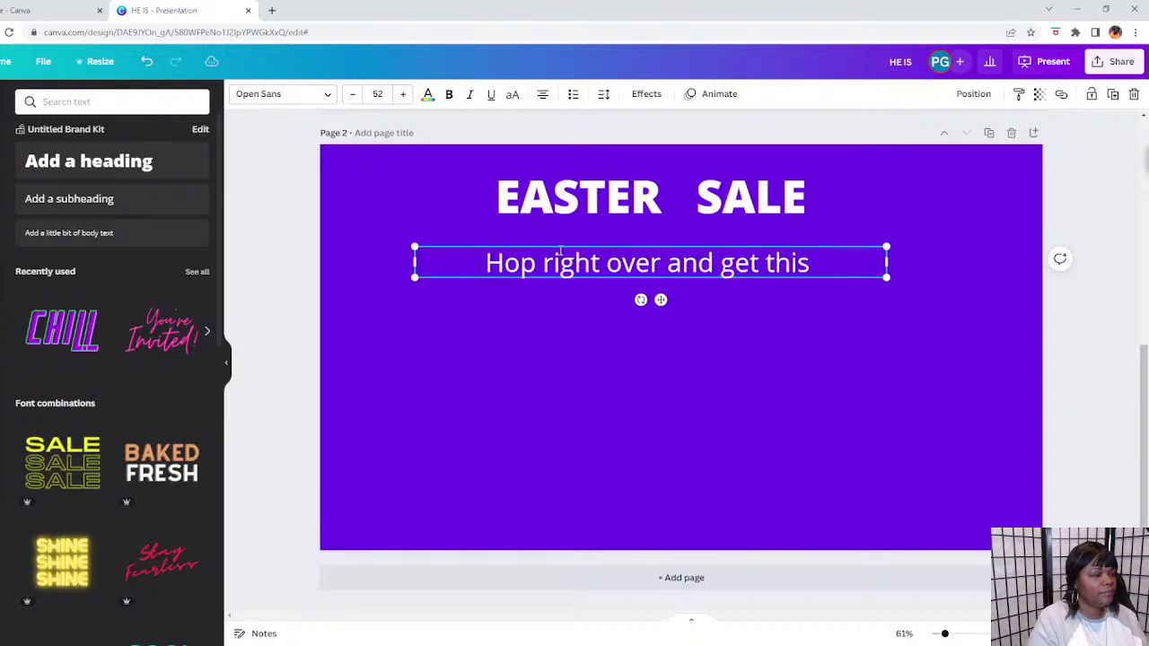
type(" worksh")
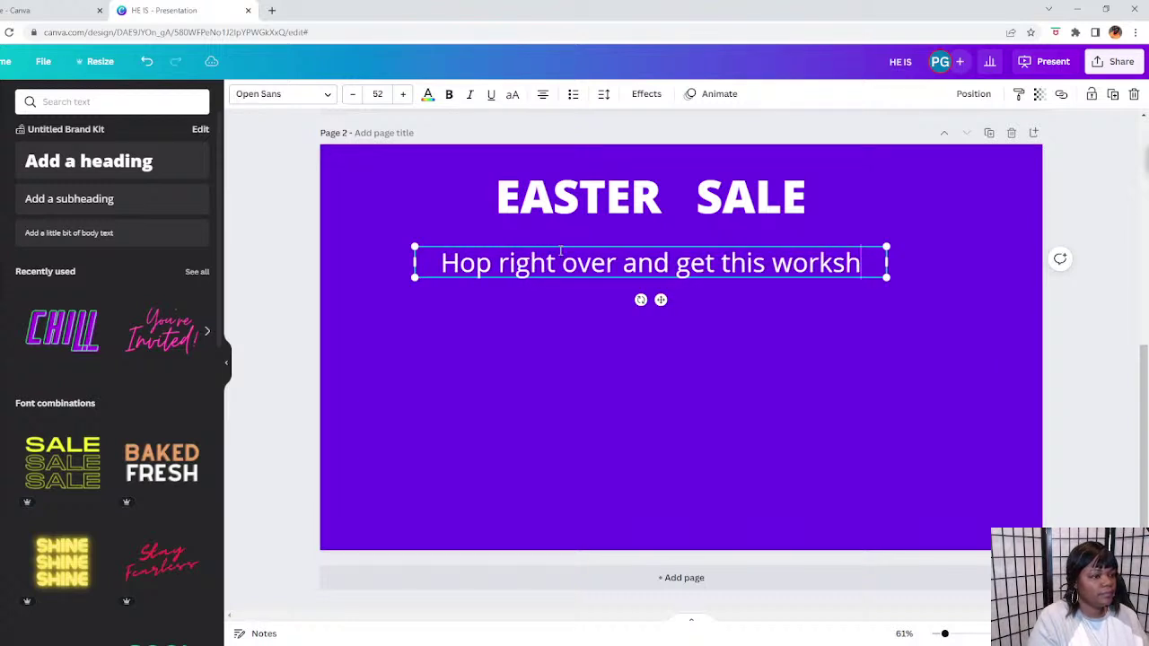
type("op with ")
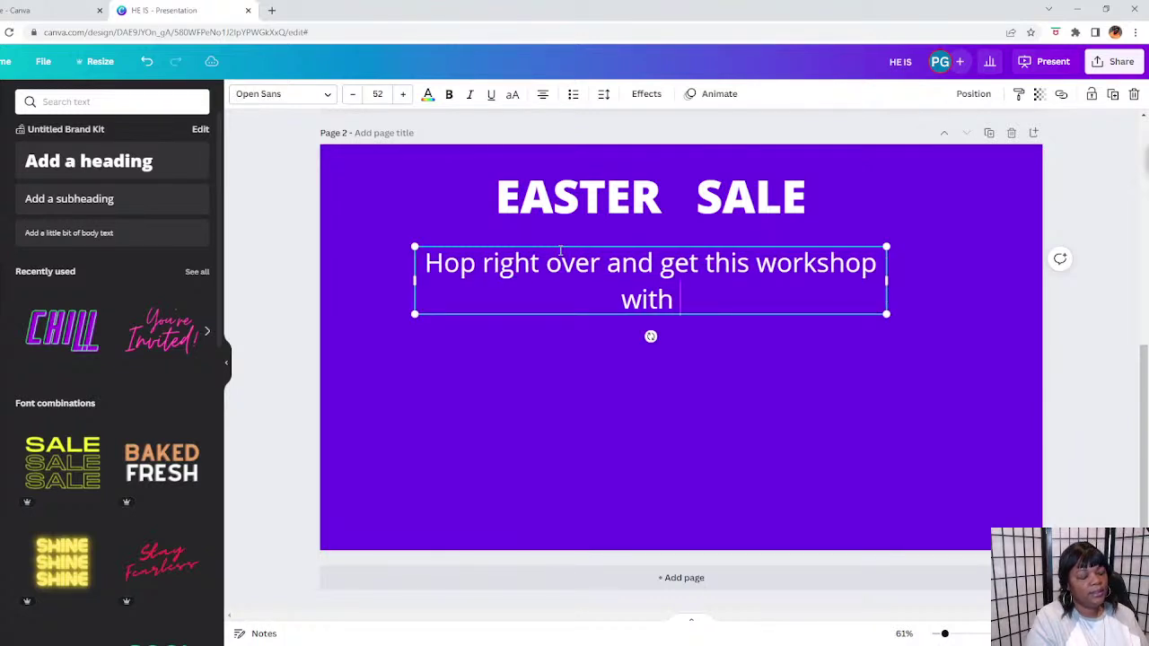
type("supp")
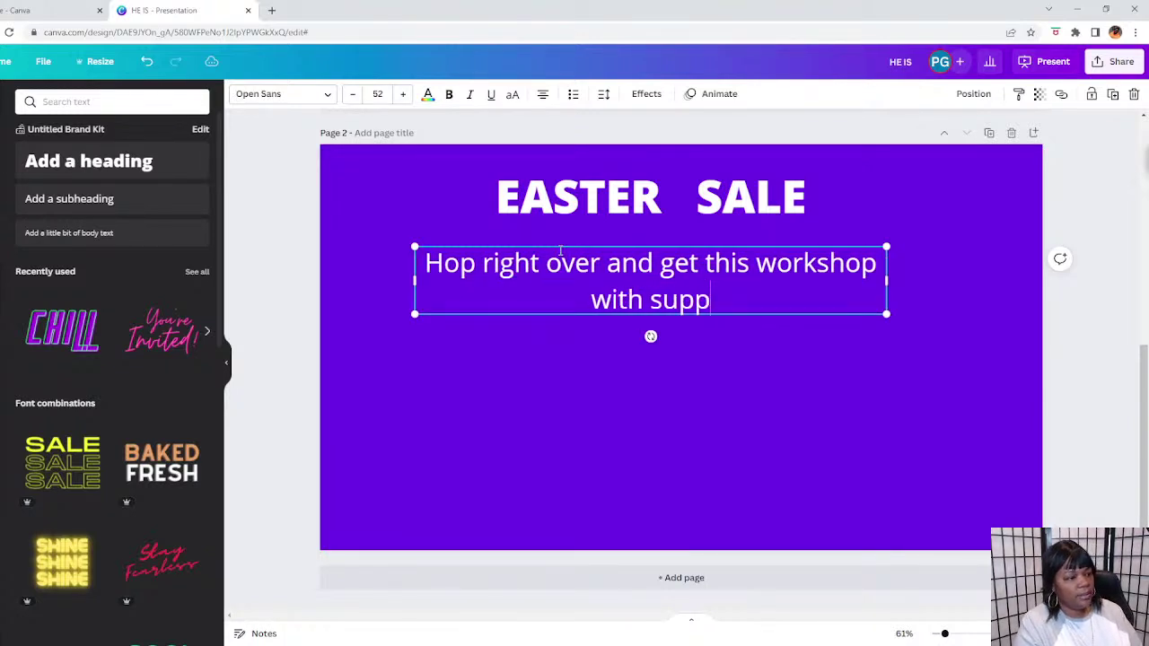
type("lies")
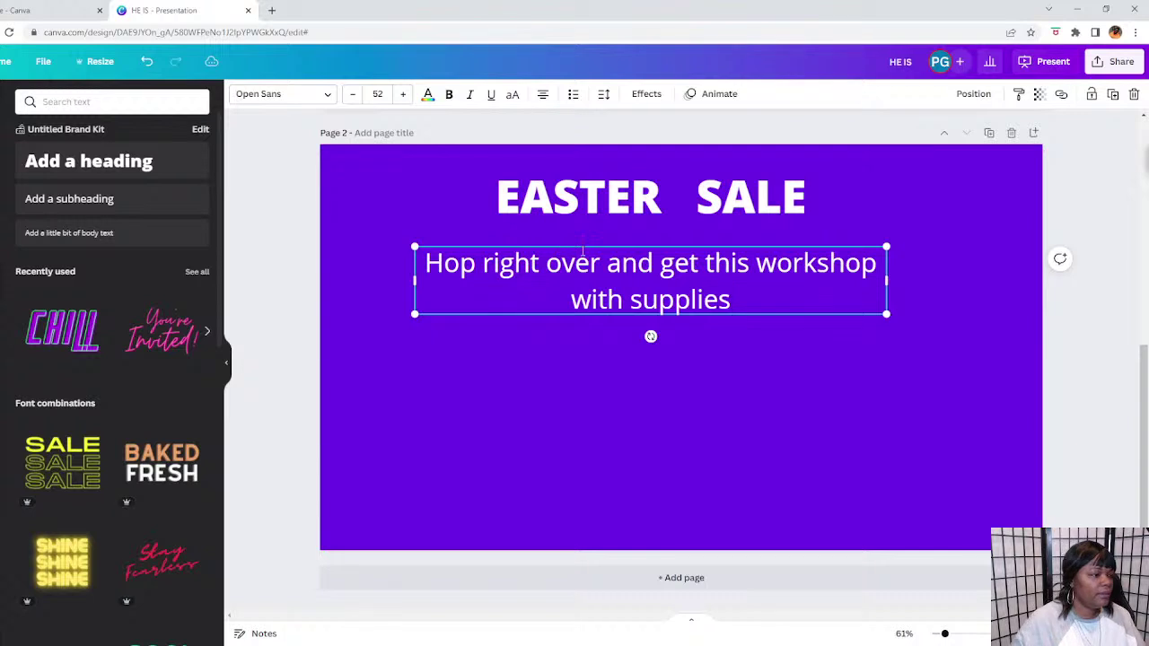
Move the subheading lower on the page and widen its text box until the sentence fits on one line.
left_click_drag(888, 280, 1001, 280)
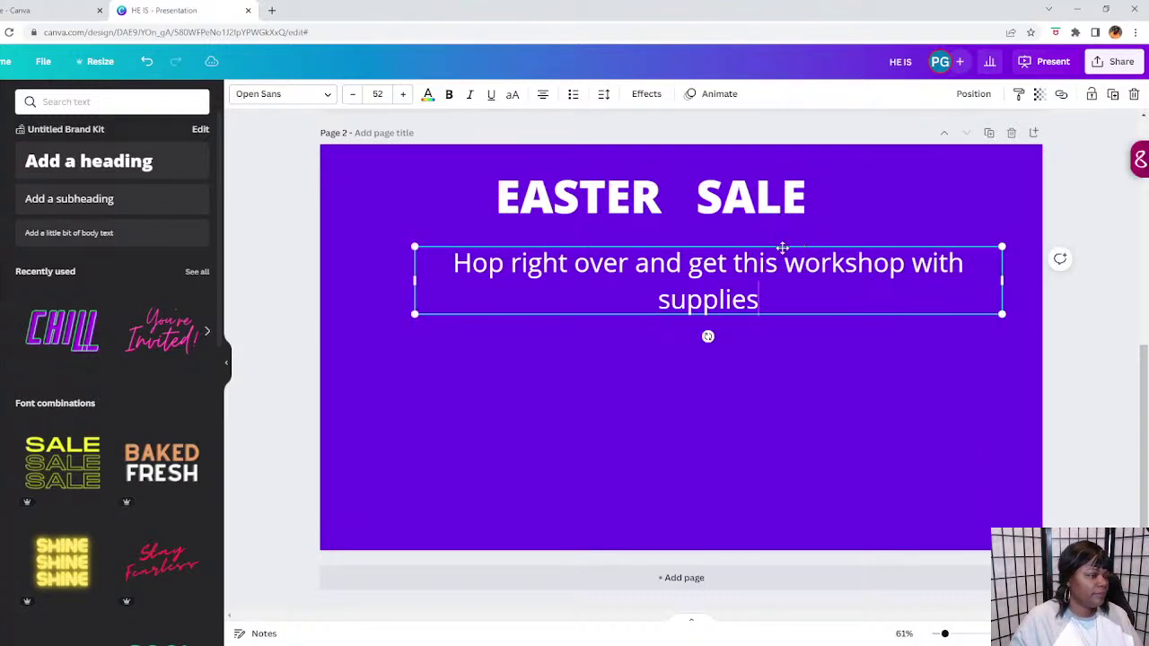
left_click_drag(782, 249, 723, 298)
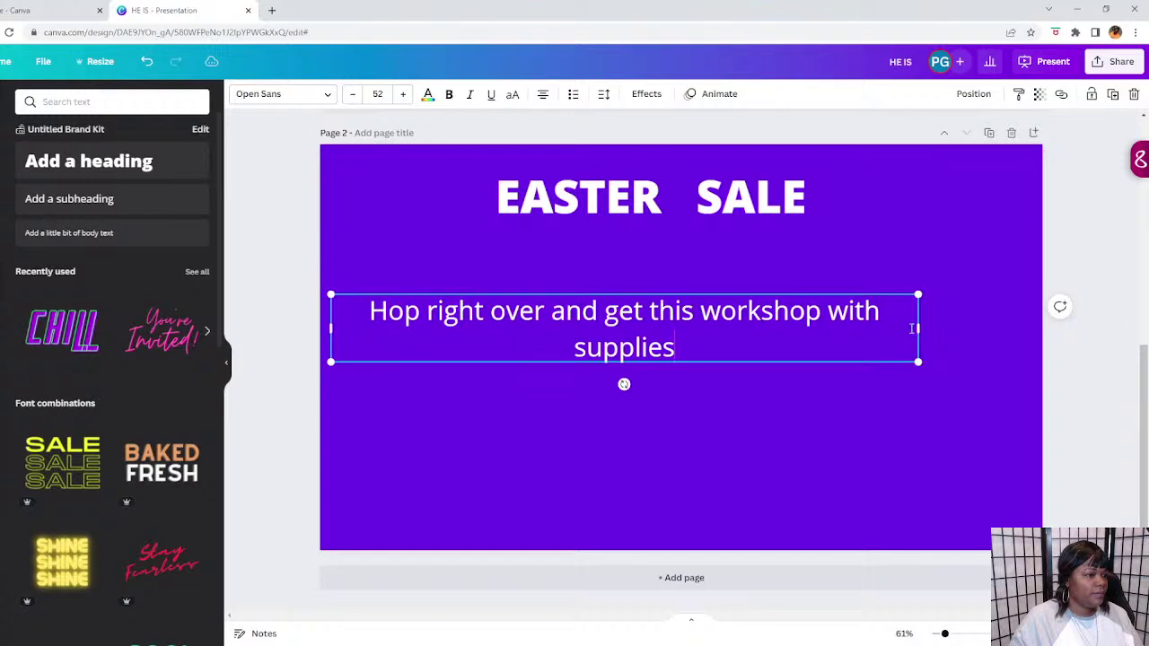
left_click_drag(915, 328, 1008, 314)
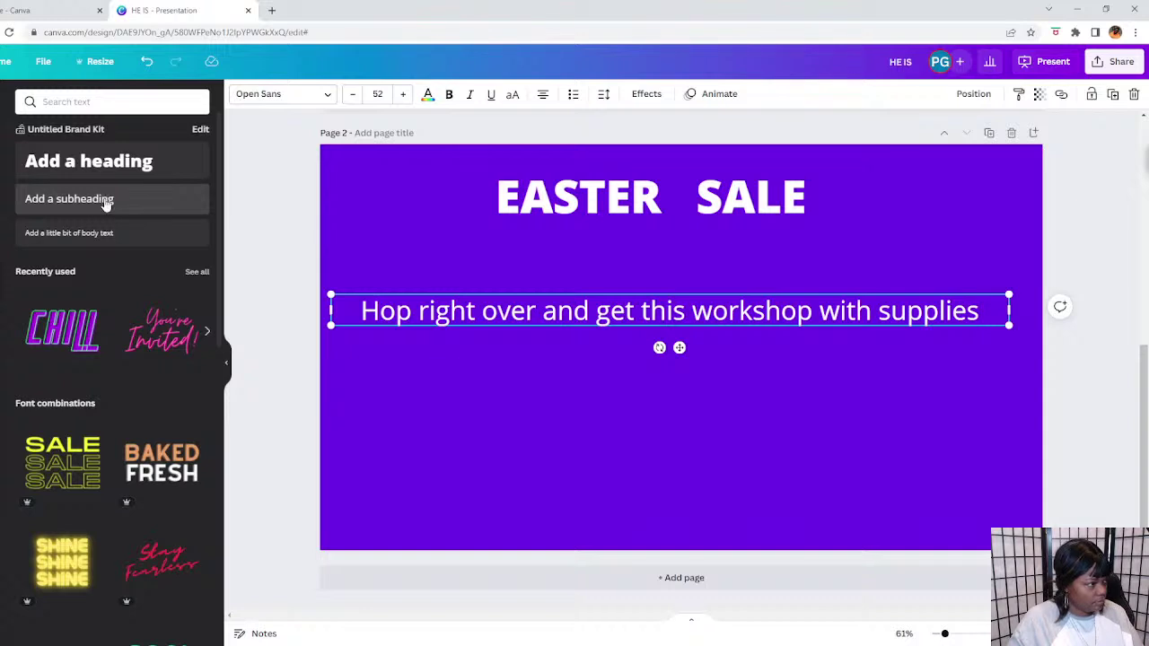
Add a second heading below the subheading reading "Canva Creator's Starter Kit".
left_click(126, 172)
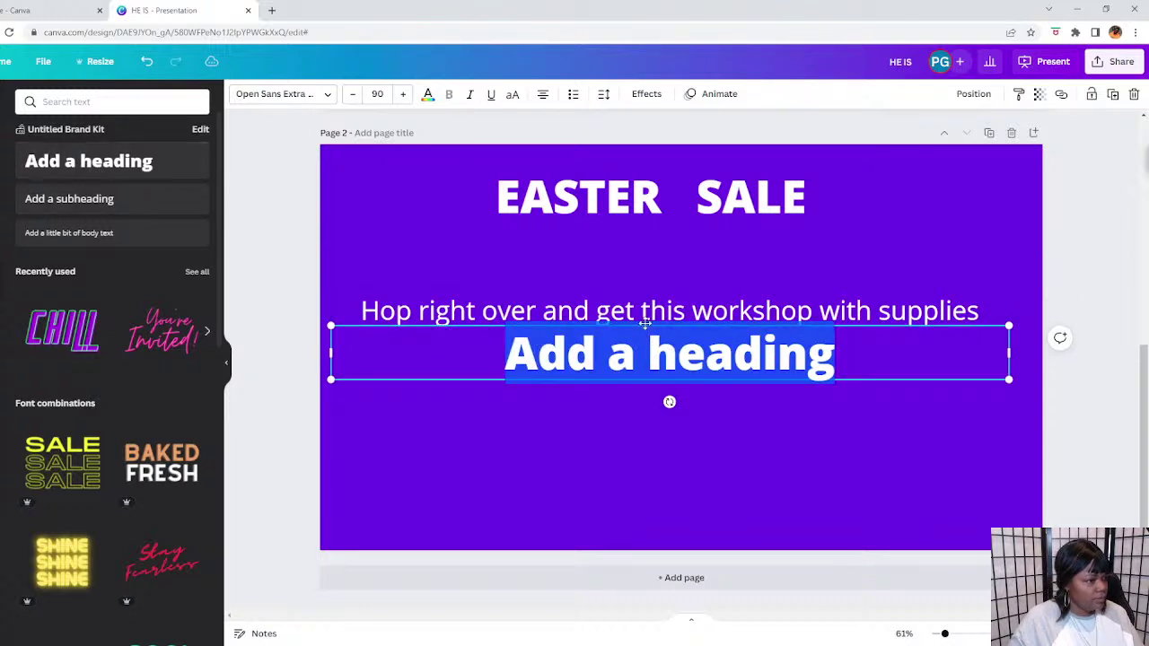
left_click_drag(644, 324, 650, 380)
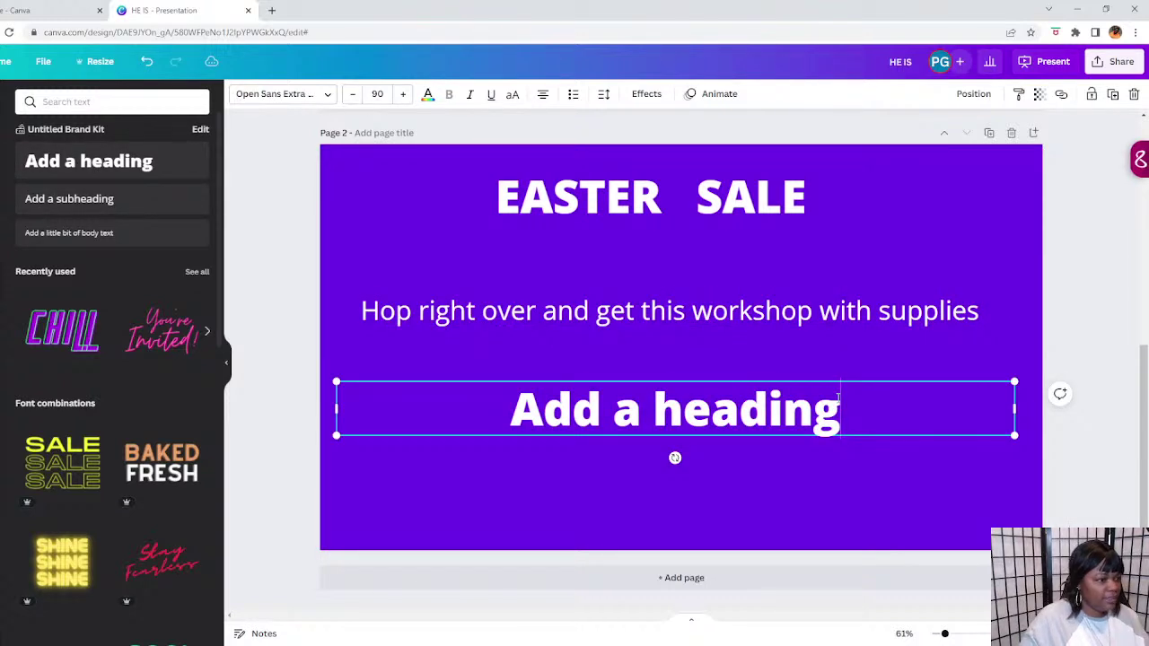
left_click_drag(499, 388, 502, 394)
key("BackSpace")
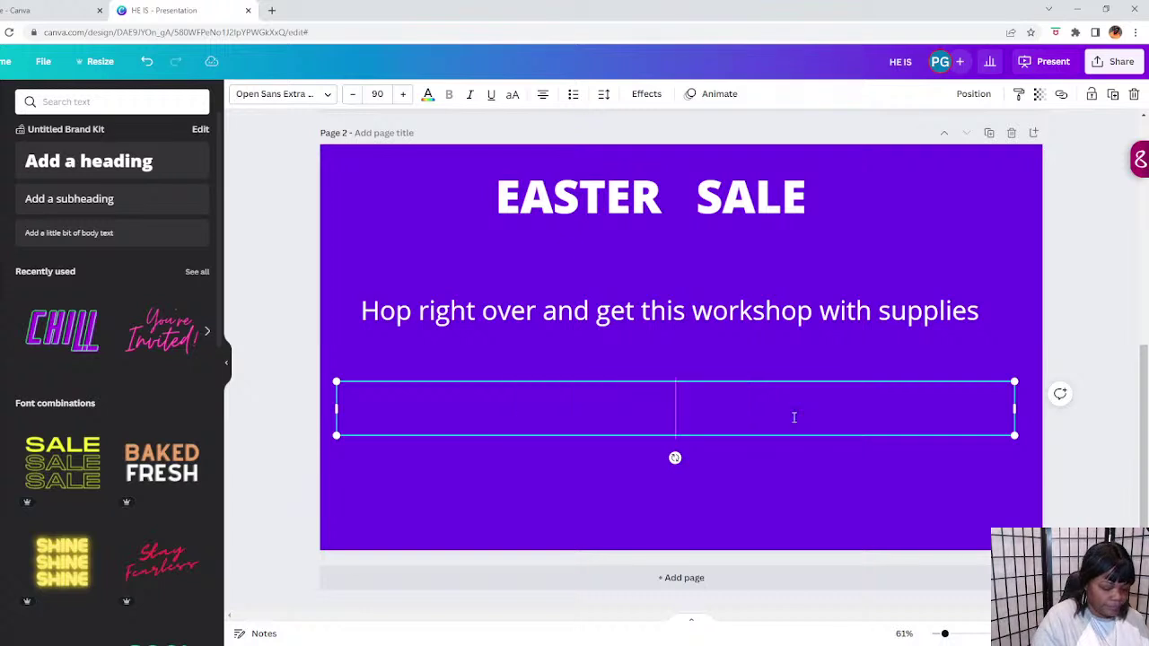
type("Canva C")
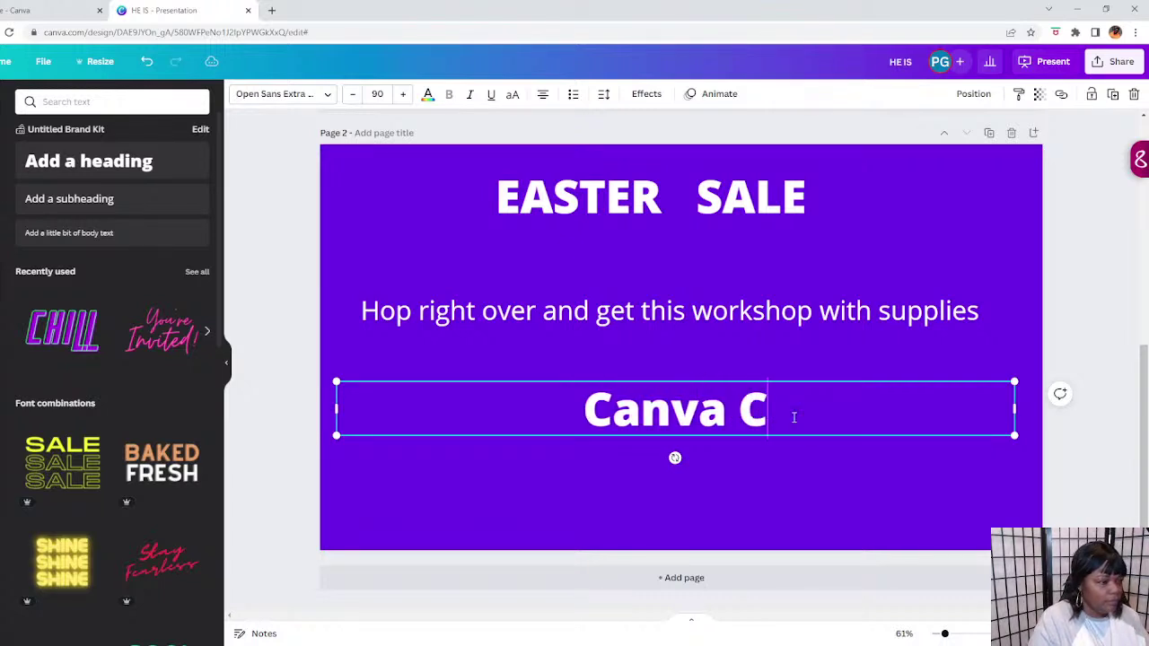
type("reator's")
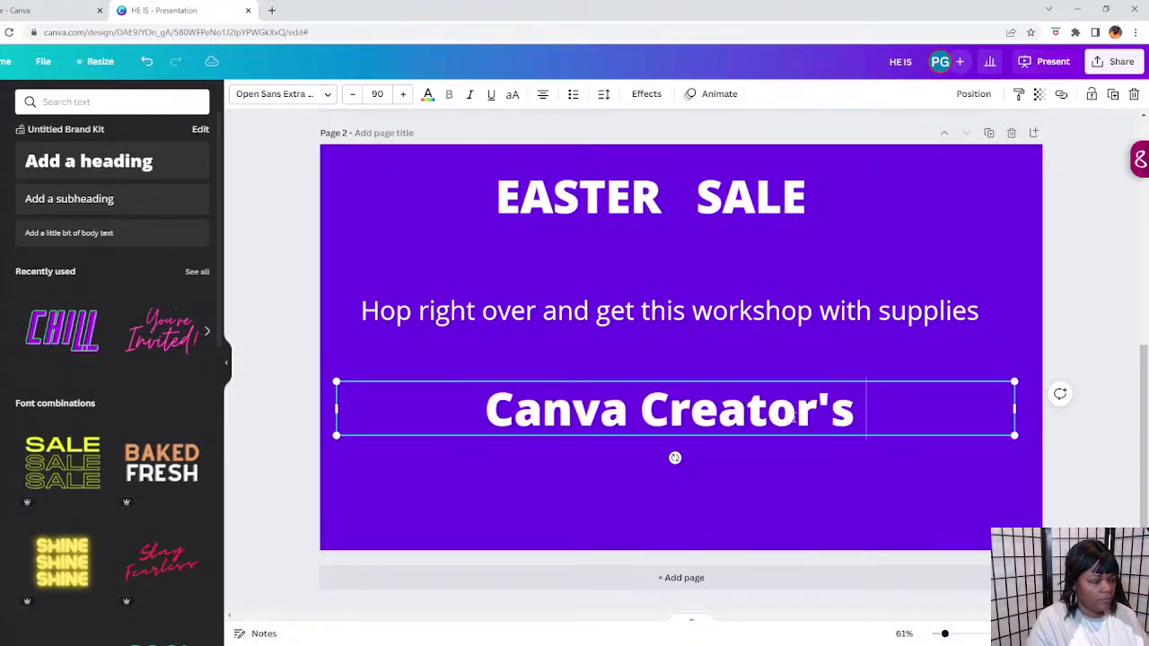
type(" Start")
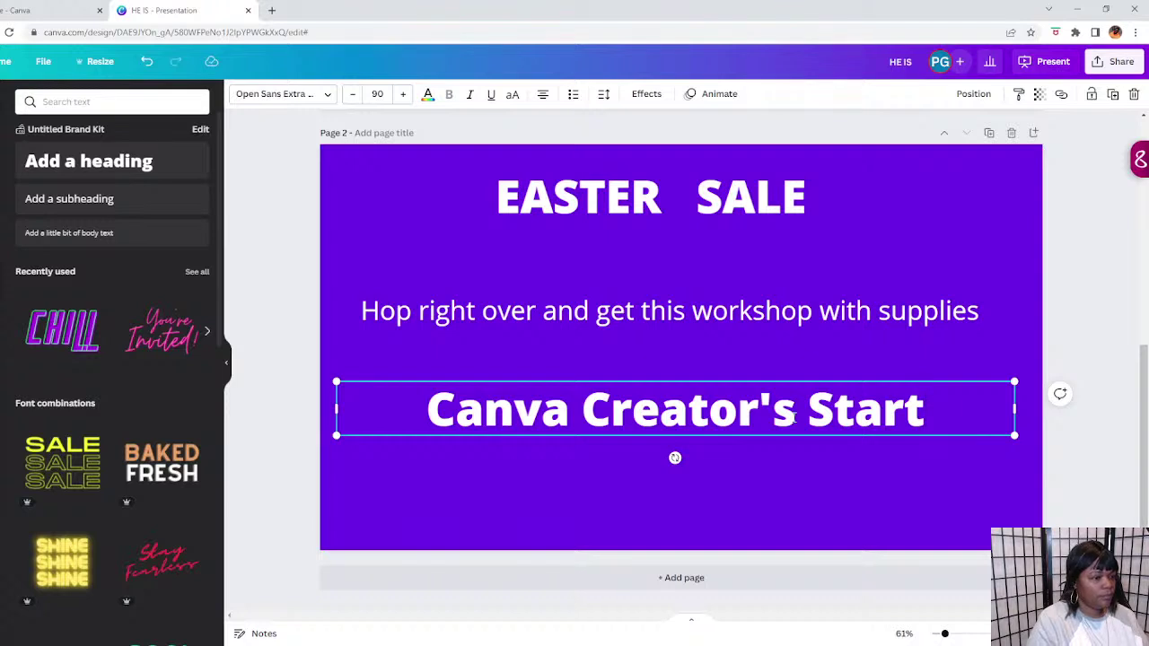
type("er Kit")
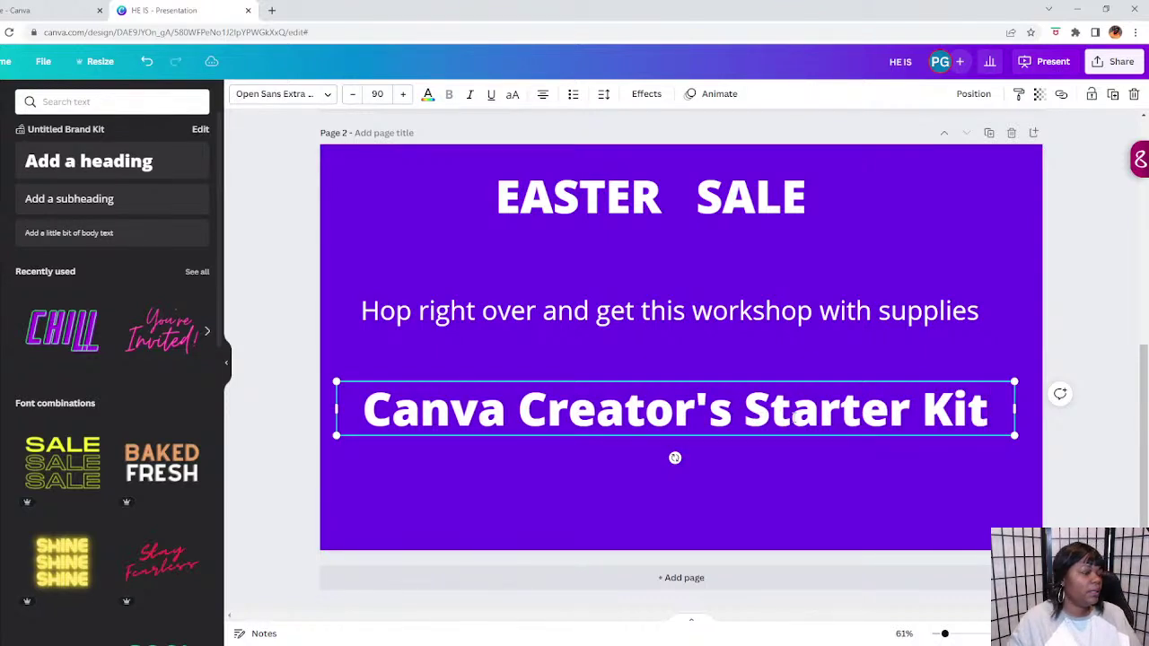
Move Canva Creator's Starter Kit to the top of the page, placing EASTER SALE beneath its right end at font size 47.2.
left_click_drag(698, 202, 686, 494)
left_click_drag(689, 414, 690, 206)
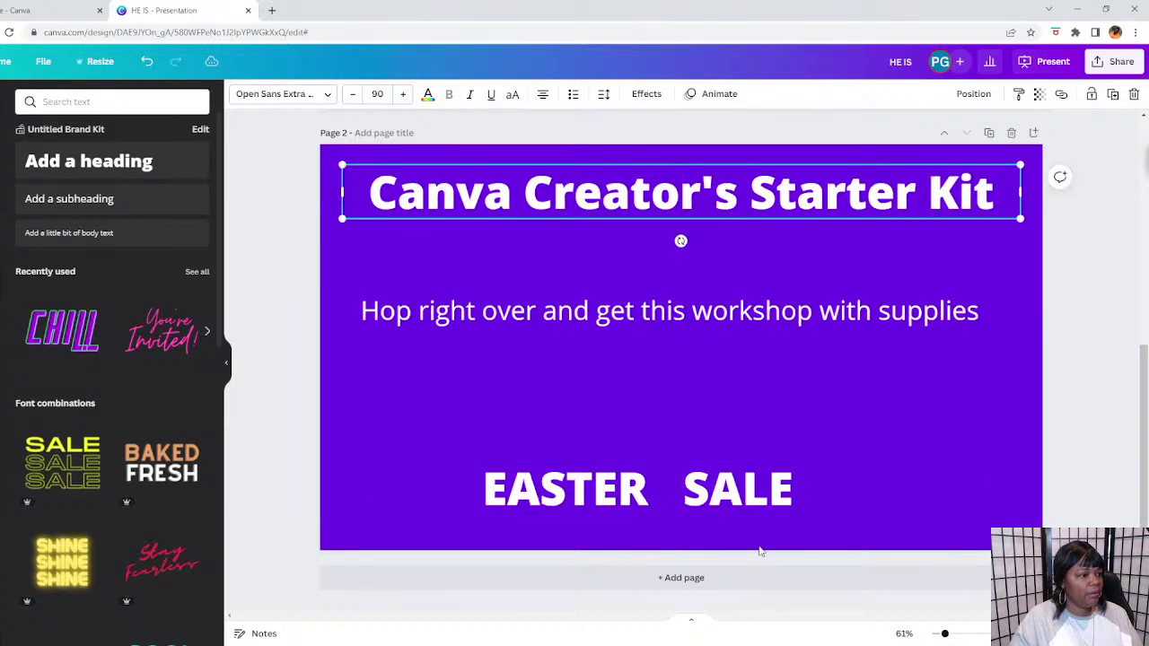
left_click_drag(728, 491, 873, 261)
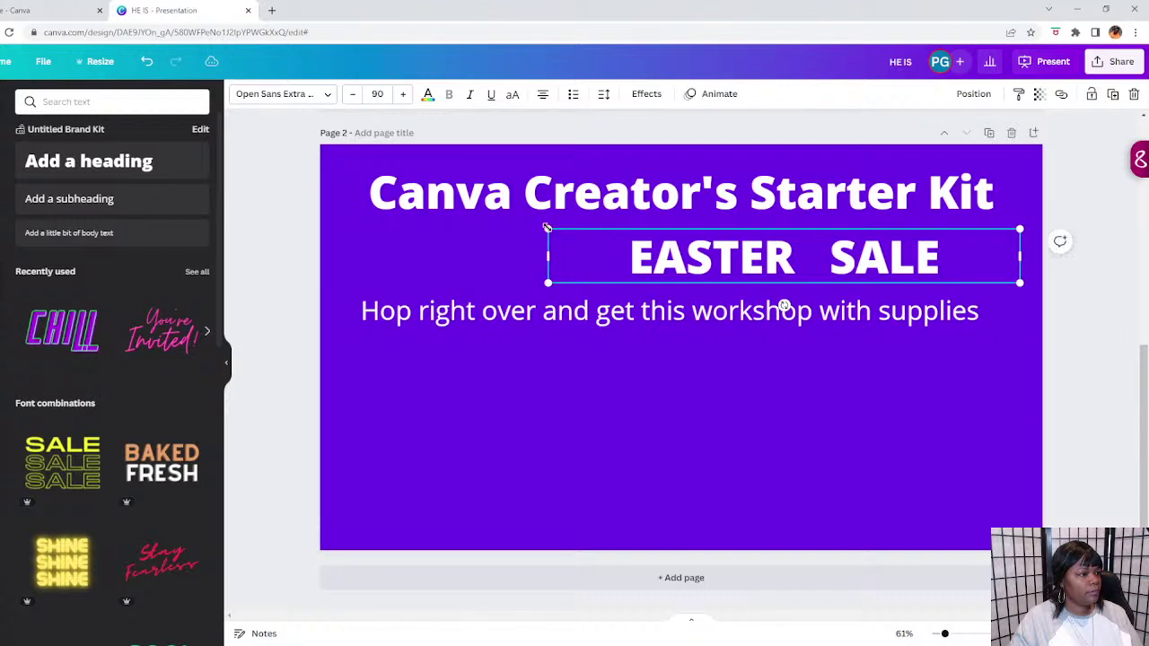
left_click_drag(546, 227, 769, 252)
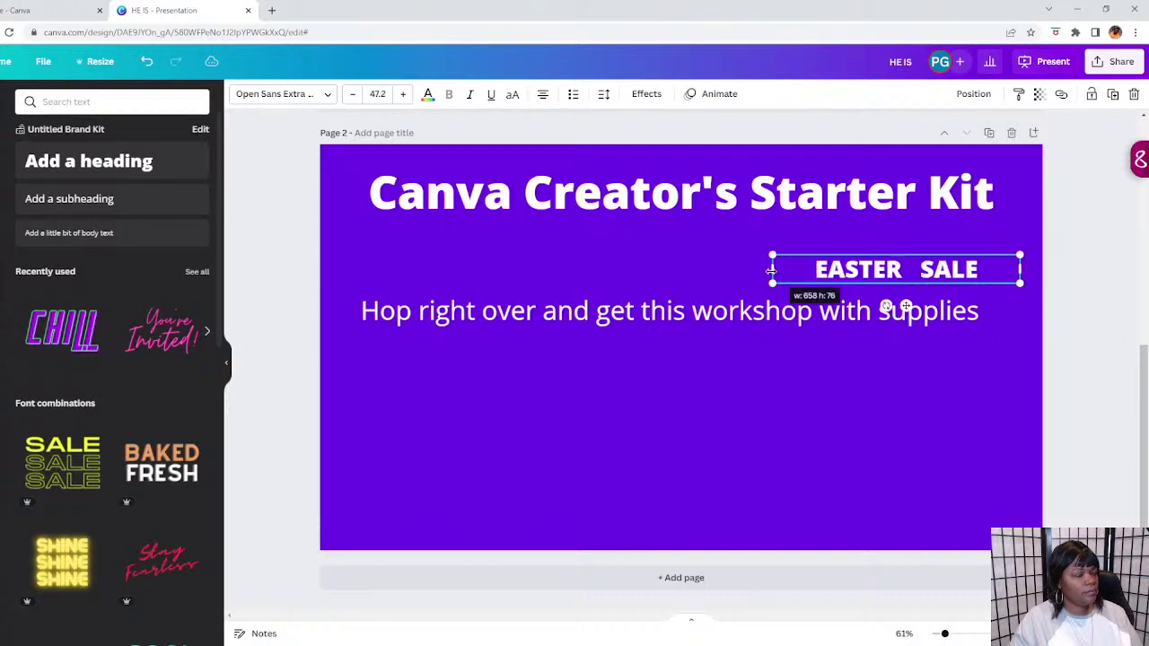
Delete the text and the purple background from page 2, and clear the dove search in the elements library.
left_click(668, 502)
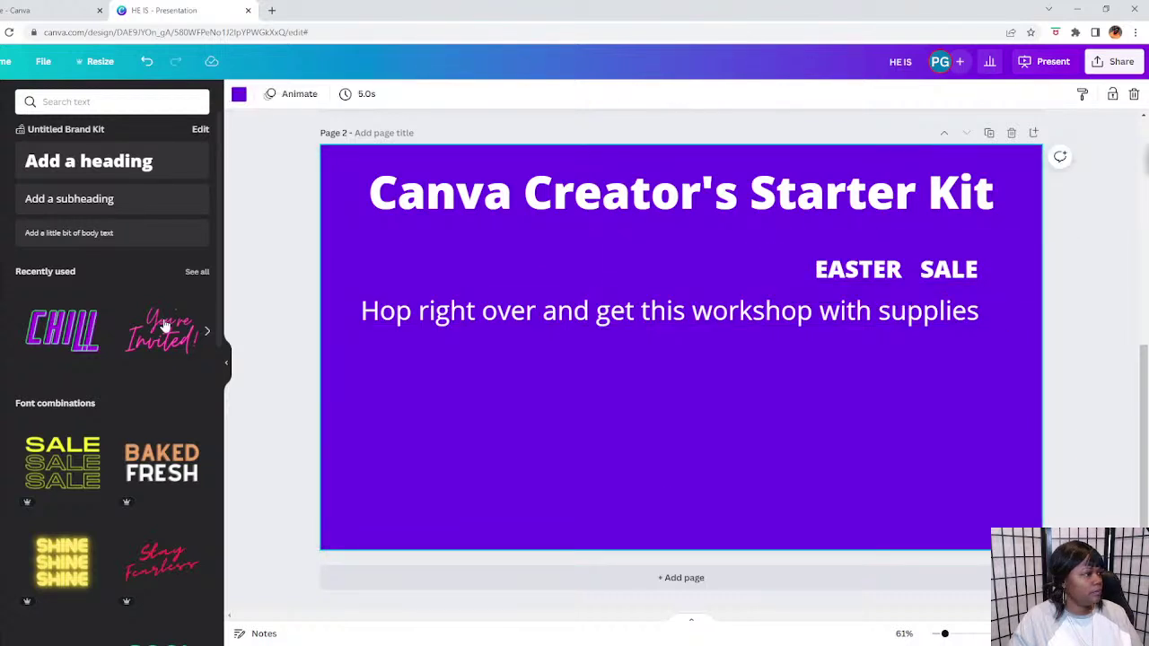
left_click(1134, 95)
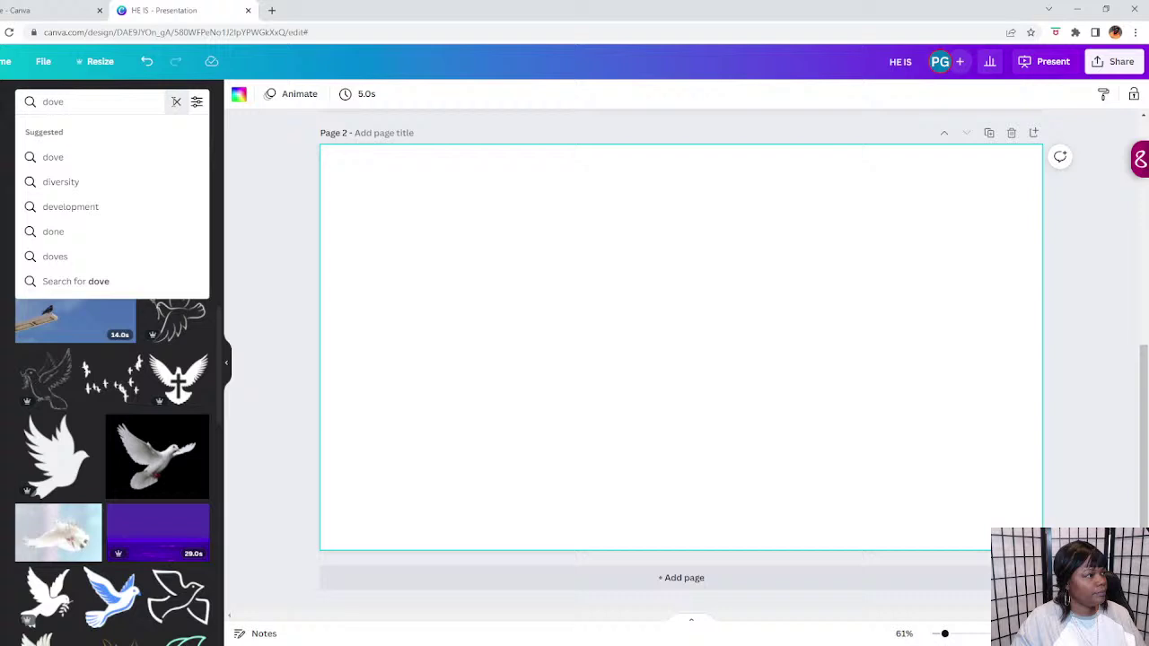
left_click(174, 101)
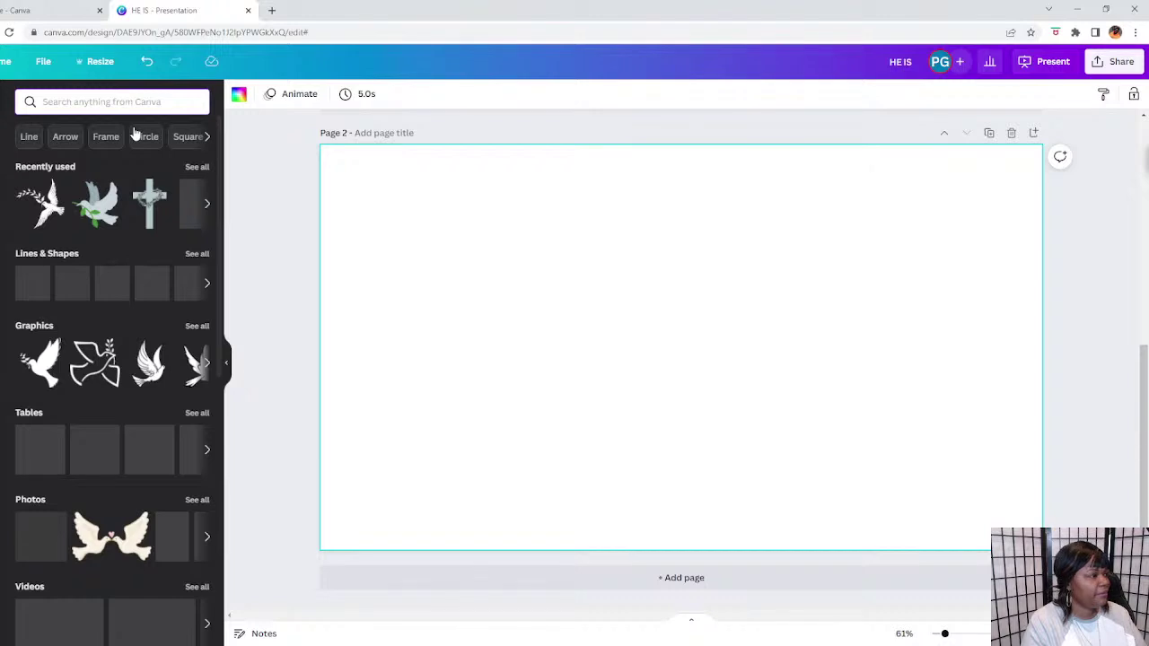
Search the elements library for "easter background" and browse the results for a suitable page backdrop.
type("eesater ba")
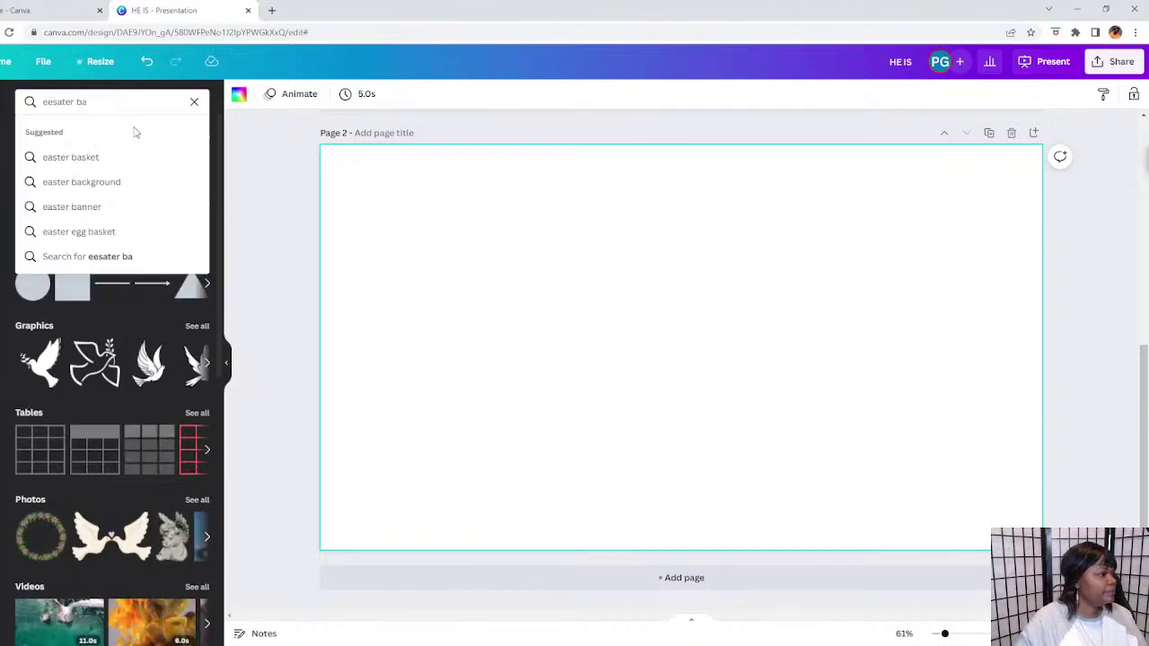
left_click(113, 189)
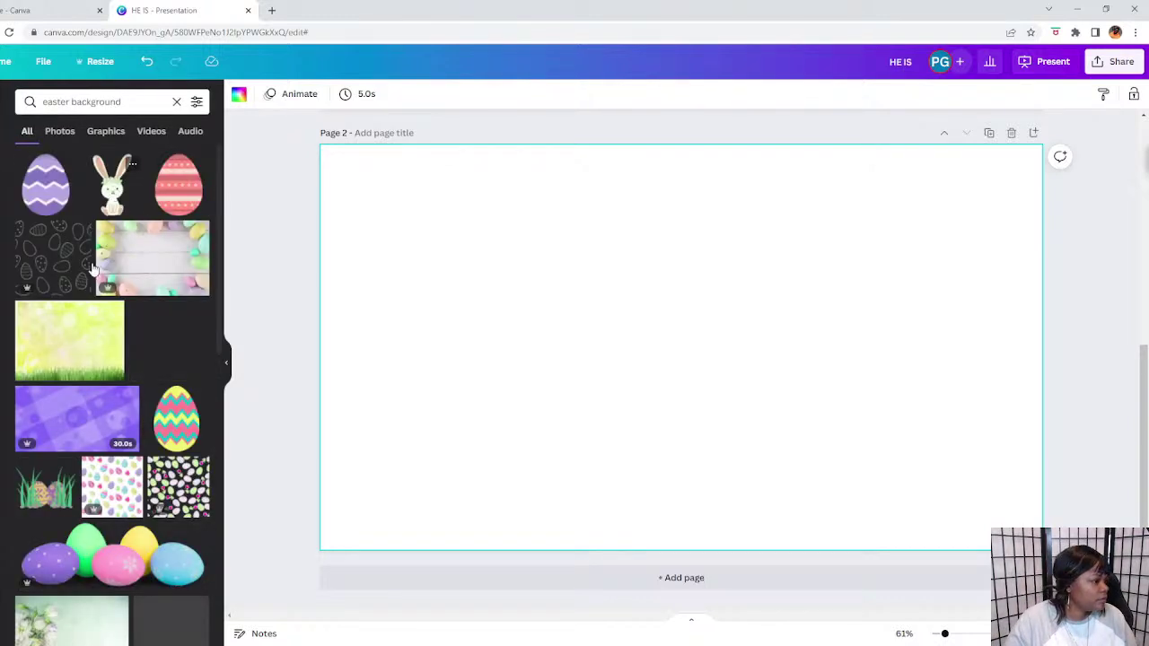
scroll(115, 499, "down", 3)
scroll(115, 499, "down", 3)
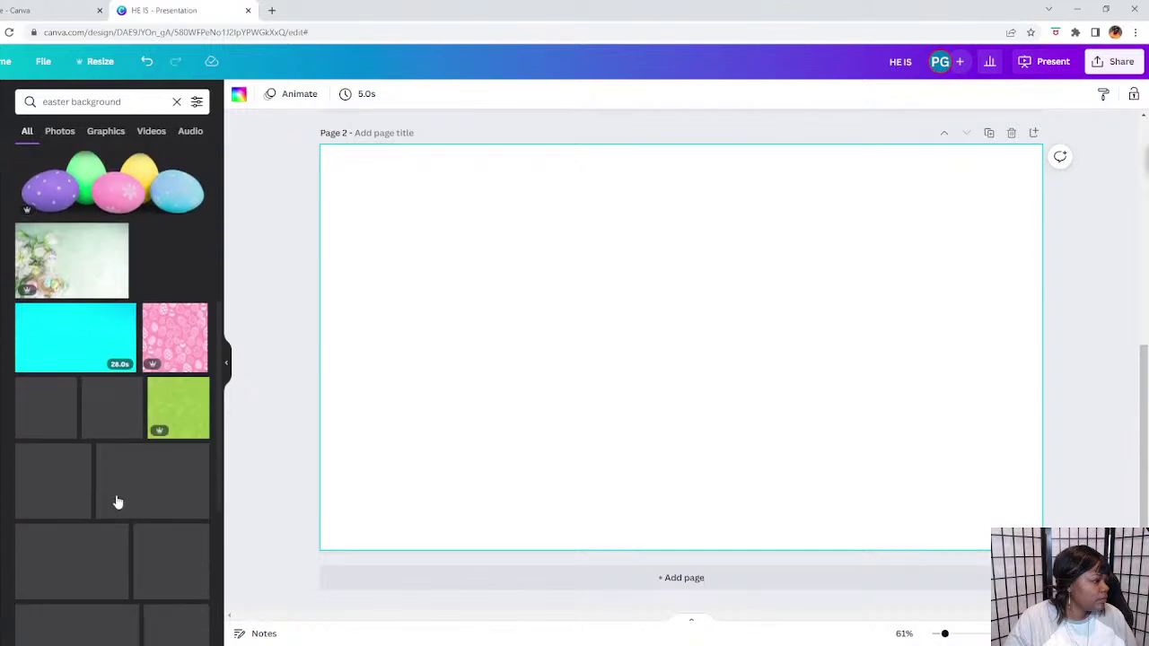
scroll(117, 496, "down", 3)
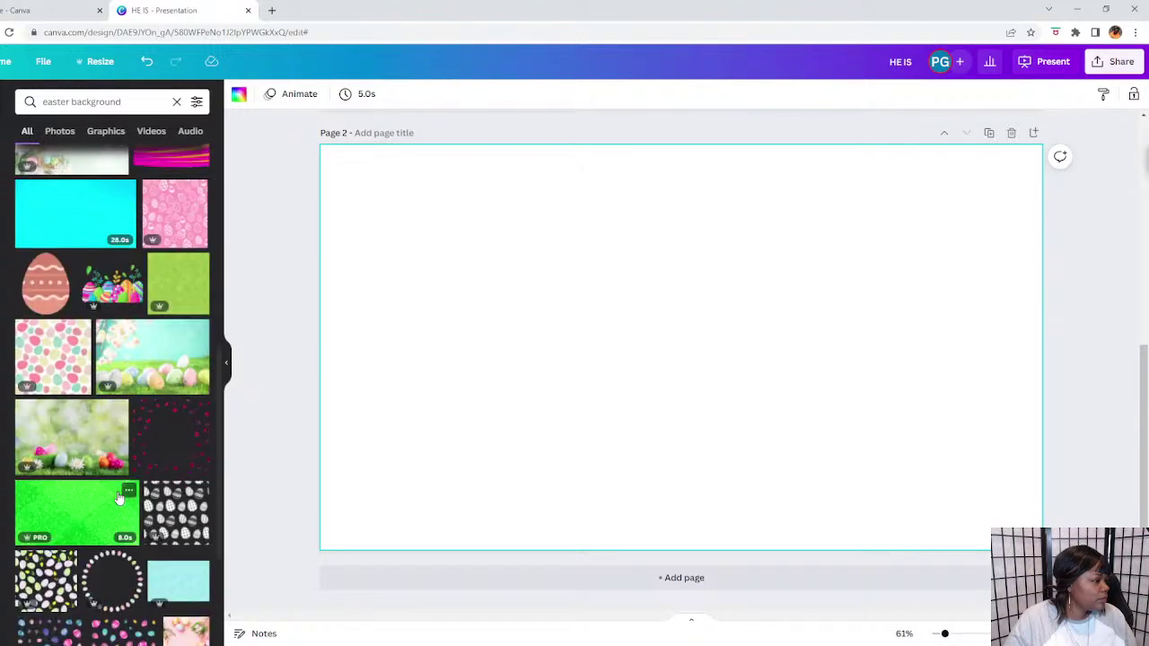
scroll(117, 498, "down", 2)
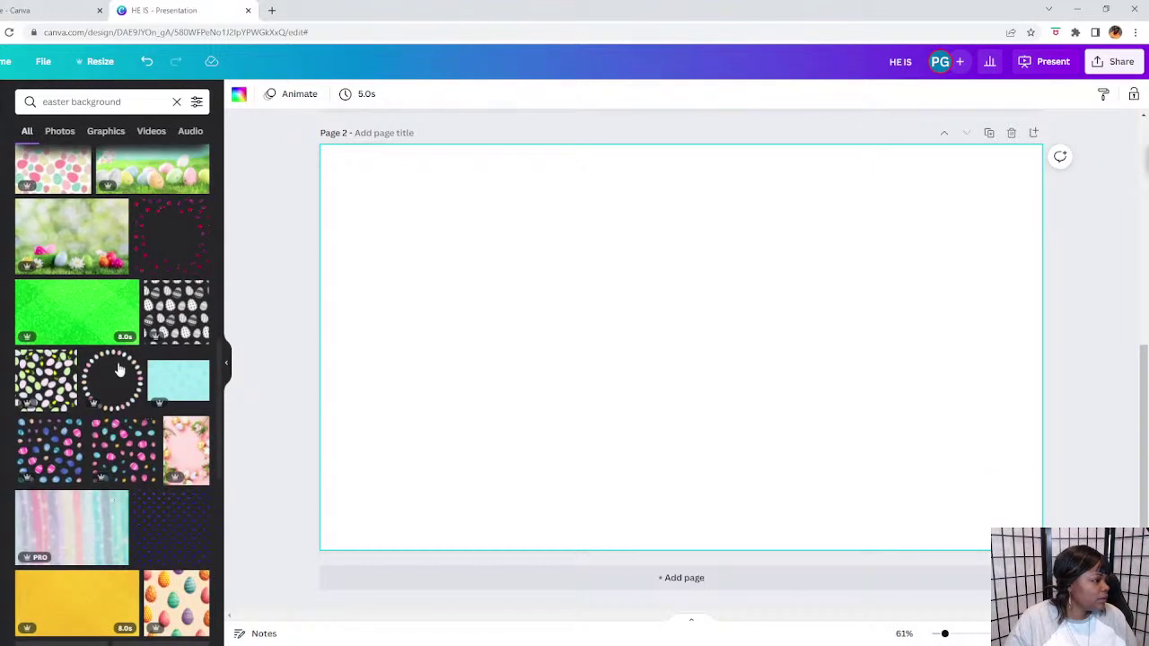
Search for "pastel background" and set the pink, yellow and purple watercolor image as page 2's background.
left_click(64, 101)
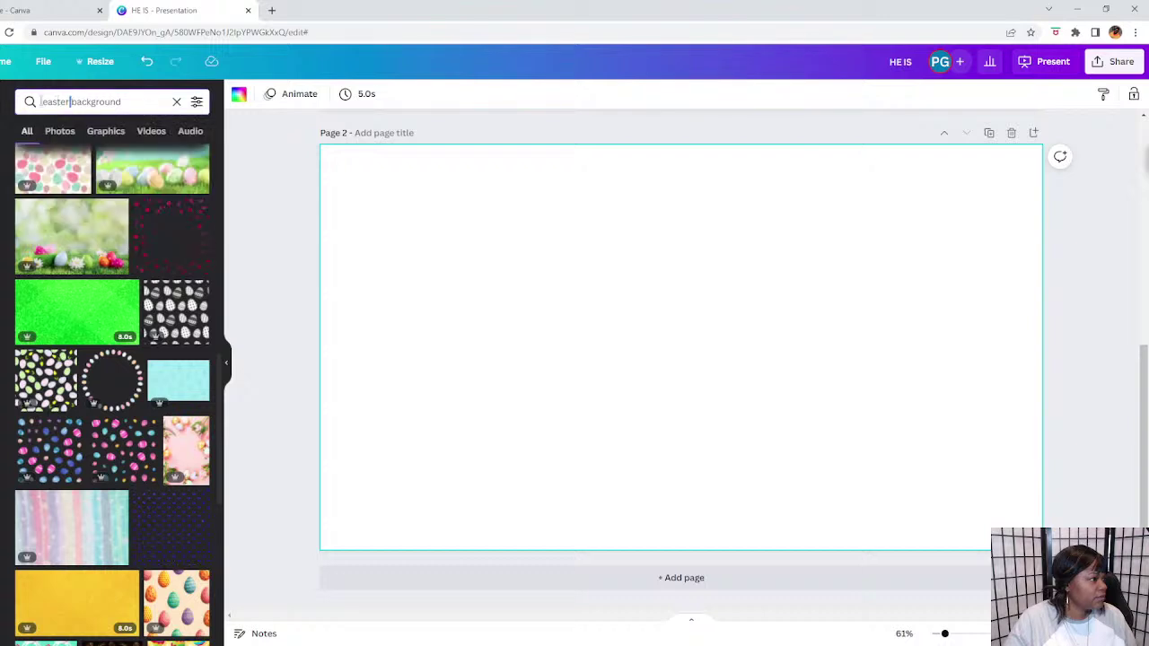
double_click(64, 101)
type("pastel")
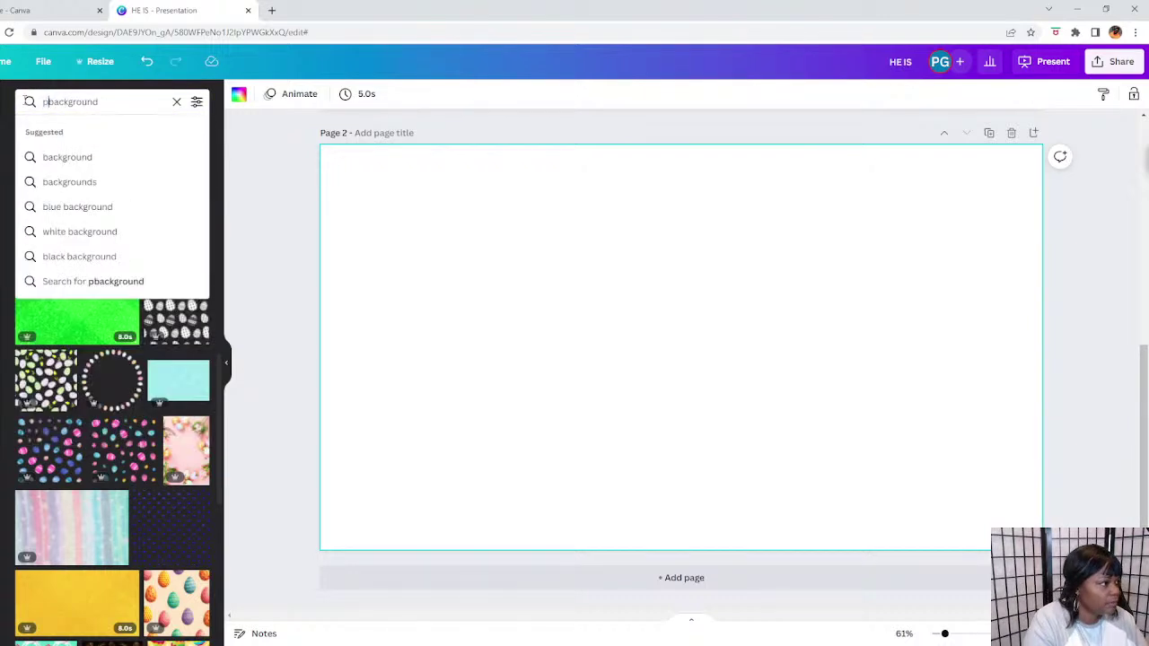
key("Return")
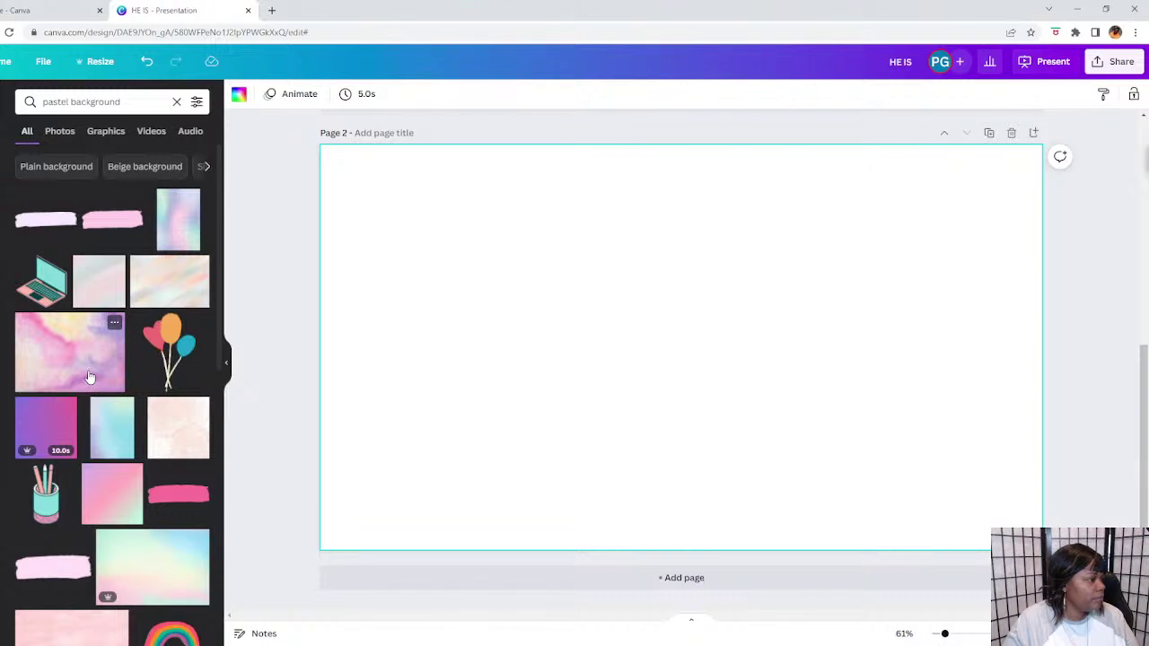
left_click(92, 382)
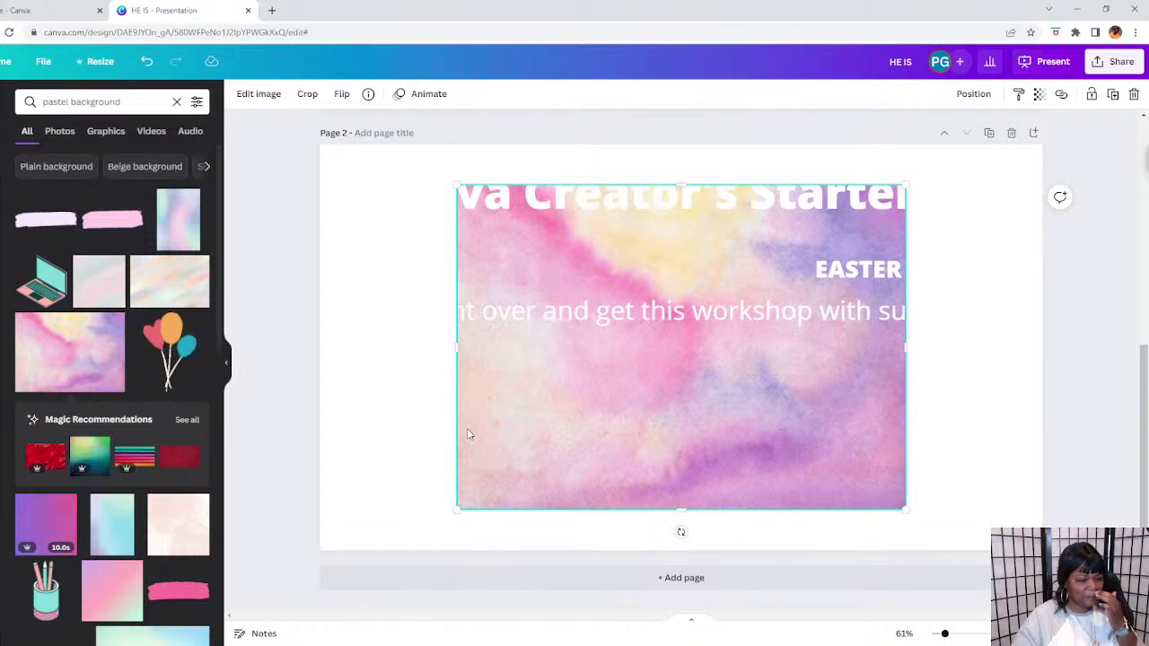
right_click(604, 392)
left_click(702, 588)
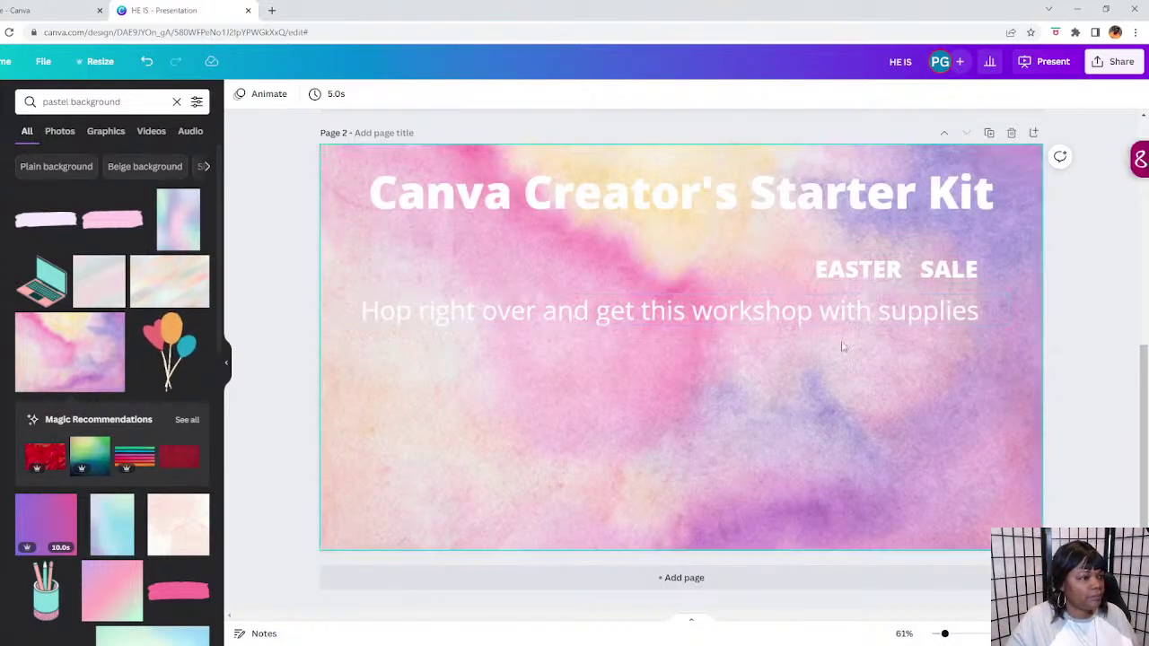
Move EASTER SALE up closer beneath the title and shift the "Hop right over" line slightly up and to the right.
left_click(743, 203)
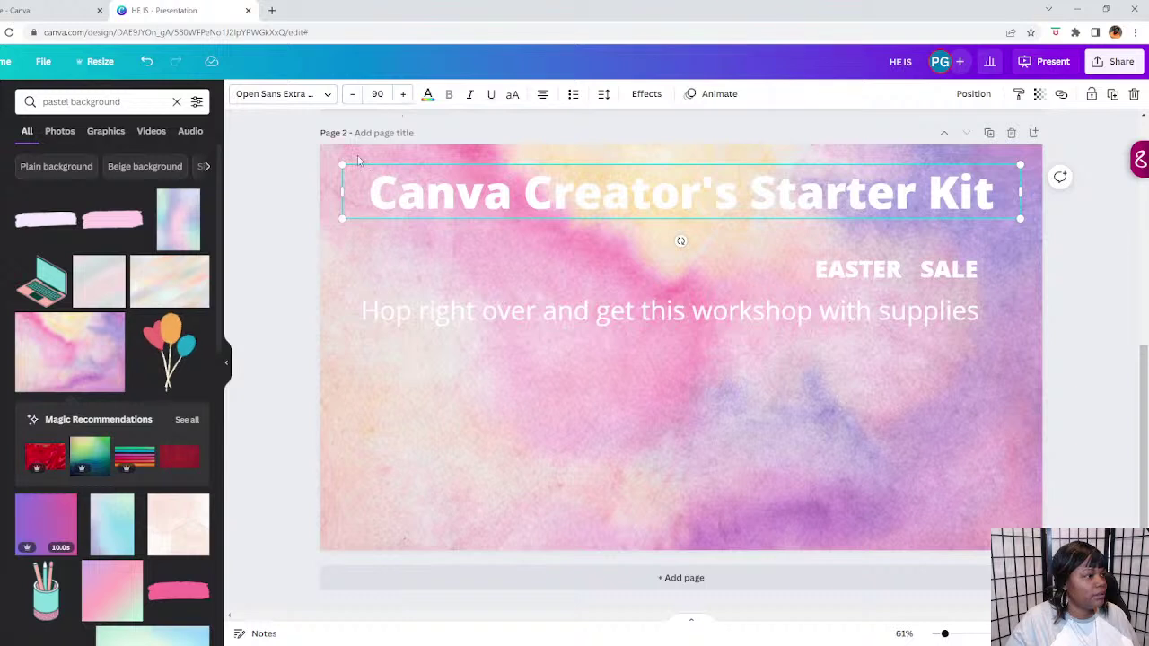
left_click(824, 279)
left_click_drag(824, 280, 831, 251)
left_click_drag(762, 310, 785, 302)
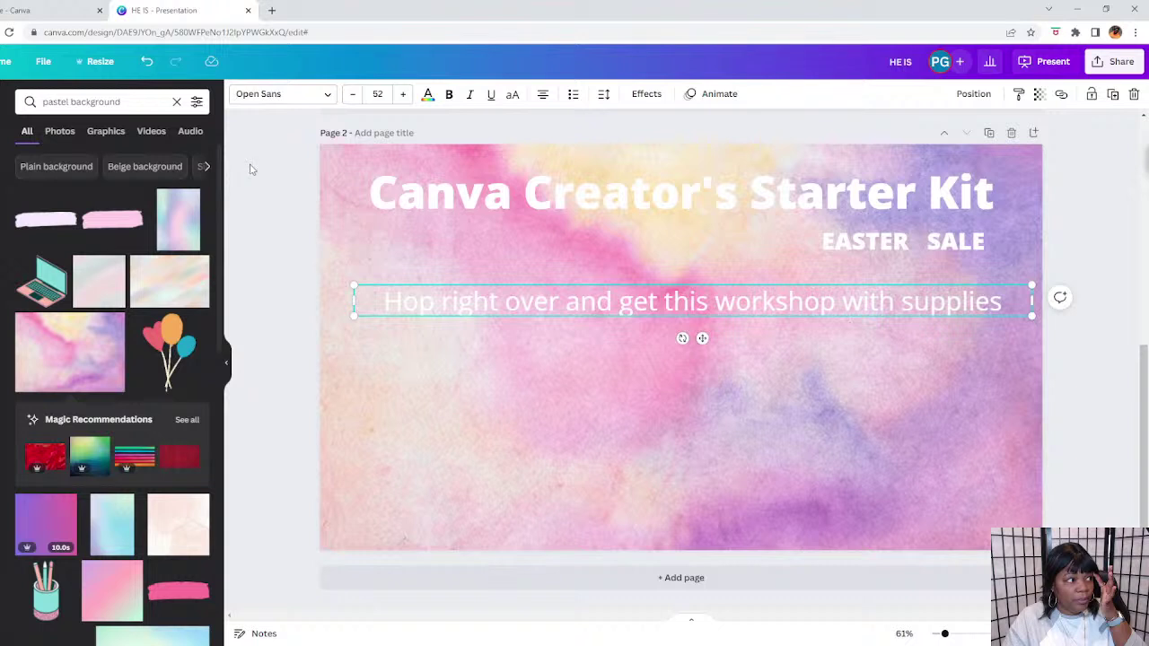
Search the elements for "eggs", add the yellow, pink and teal zigzag egg, and shrink it into the page's lower left area.
left_click(176, 101)
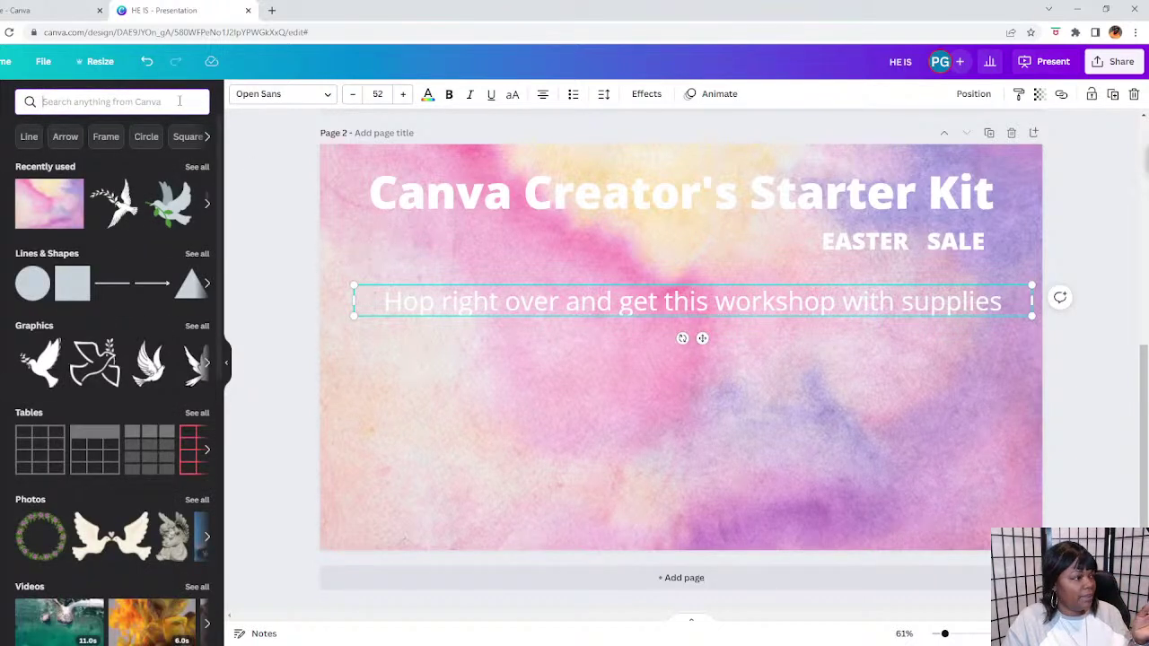
left_click(58, 106)
type("eggs")
key("Return")
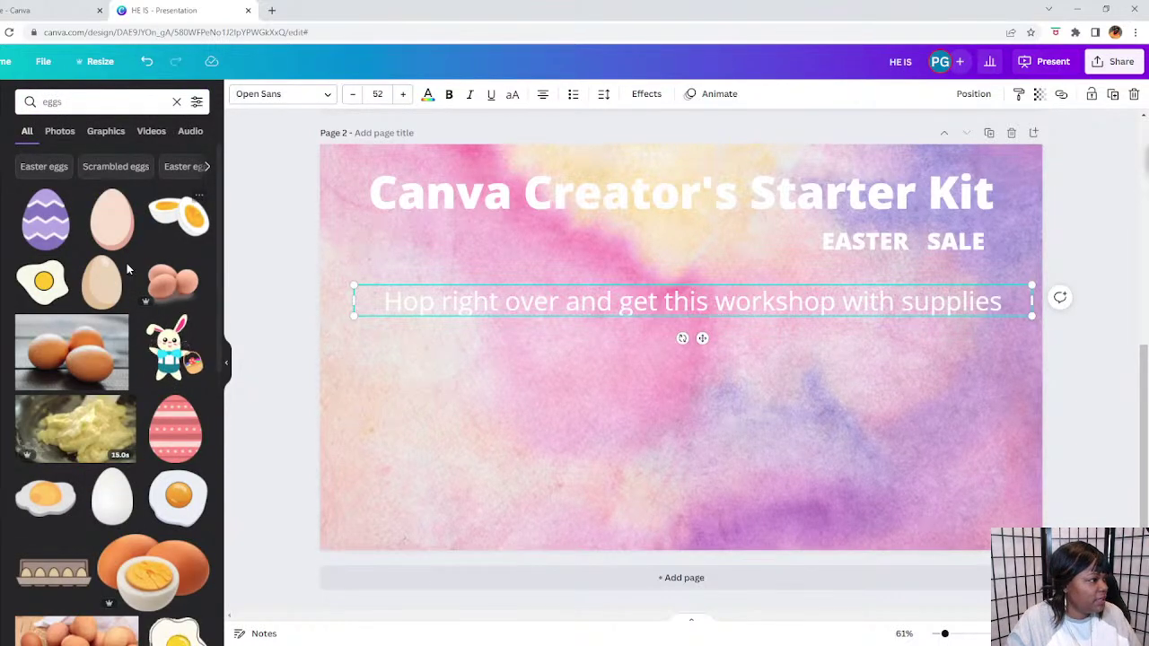
scroll(106, 236, "down", 5)
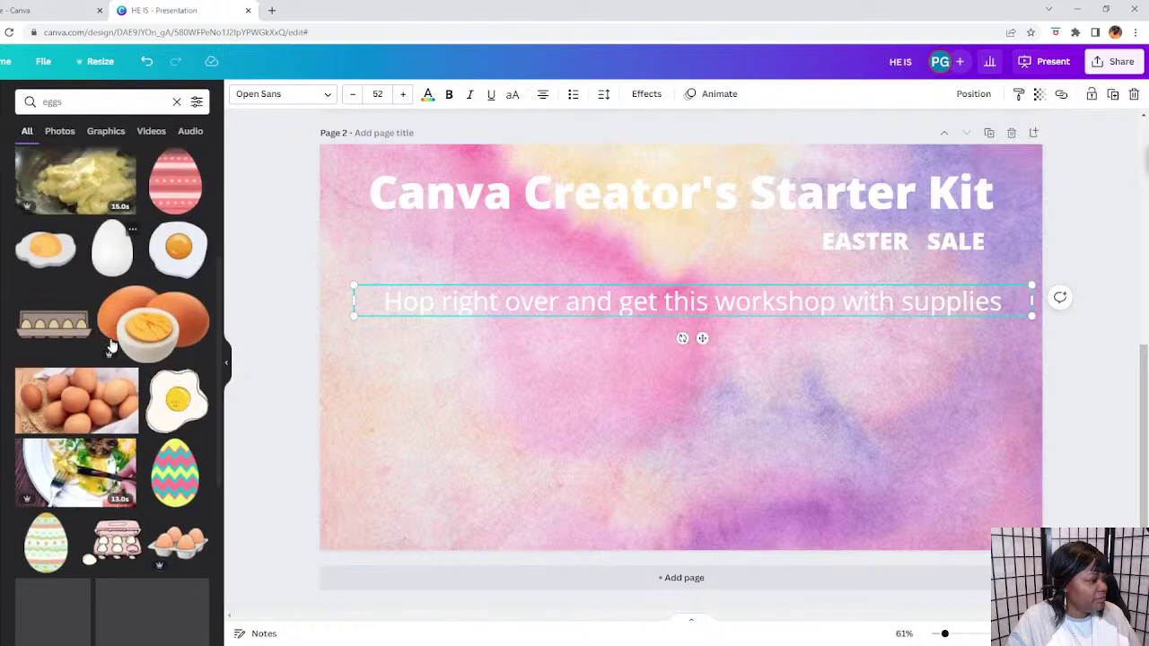
left_click(181, 456)
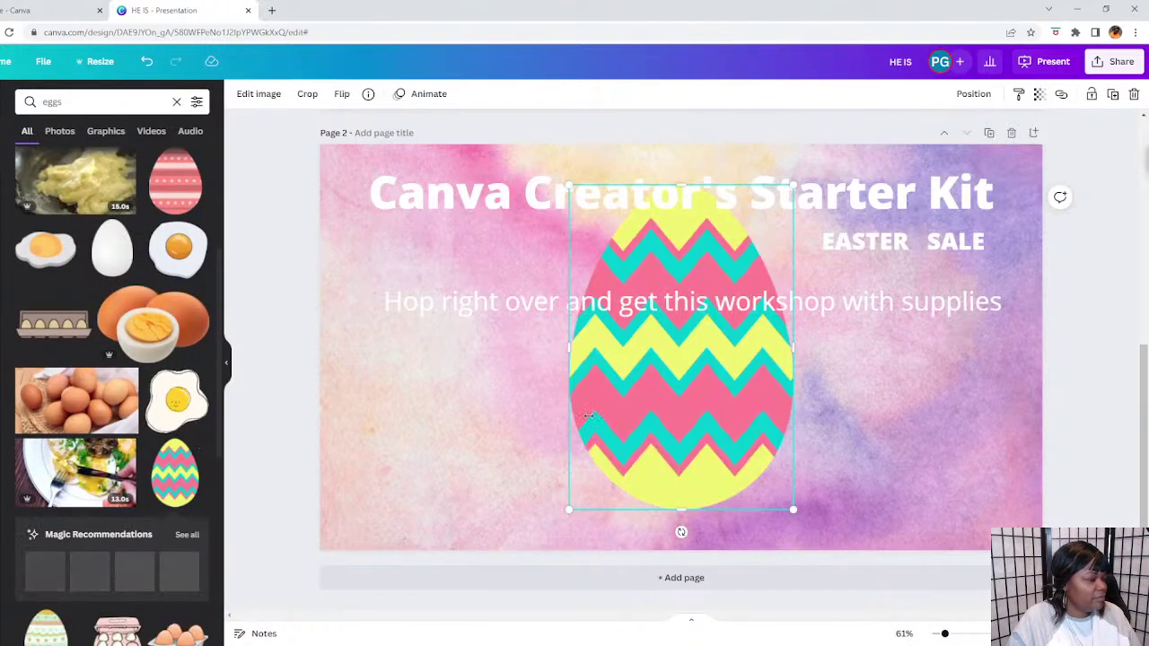
left_click_drag(666, 406, 418, 435)
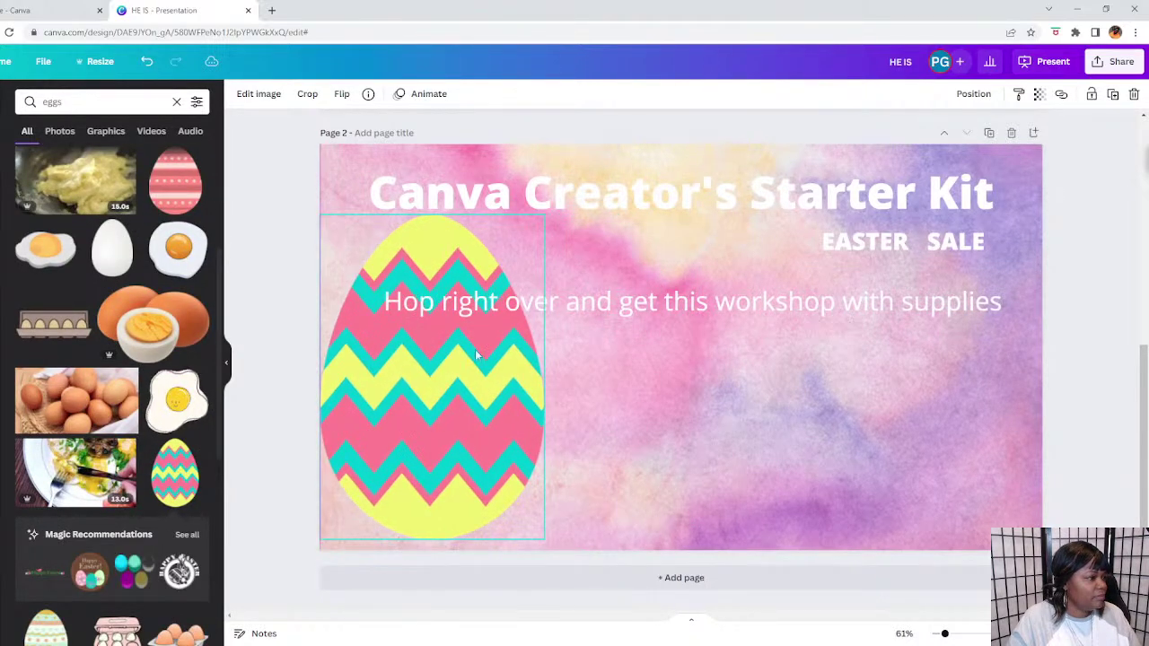
left_click_drag(543, 218, 419, 398)
left_click_drag(392, 469, 406, 448)
Add the plain peach egg from the egg results and place it in the lower right area of the page.
scroll(126, 498, "down", 4)
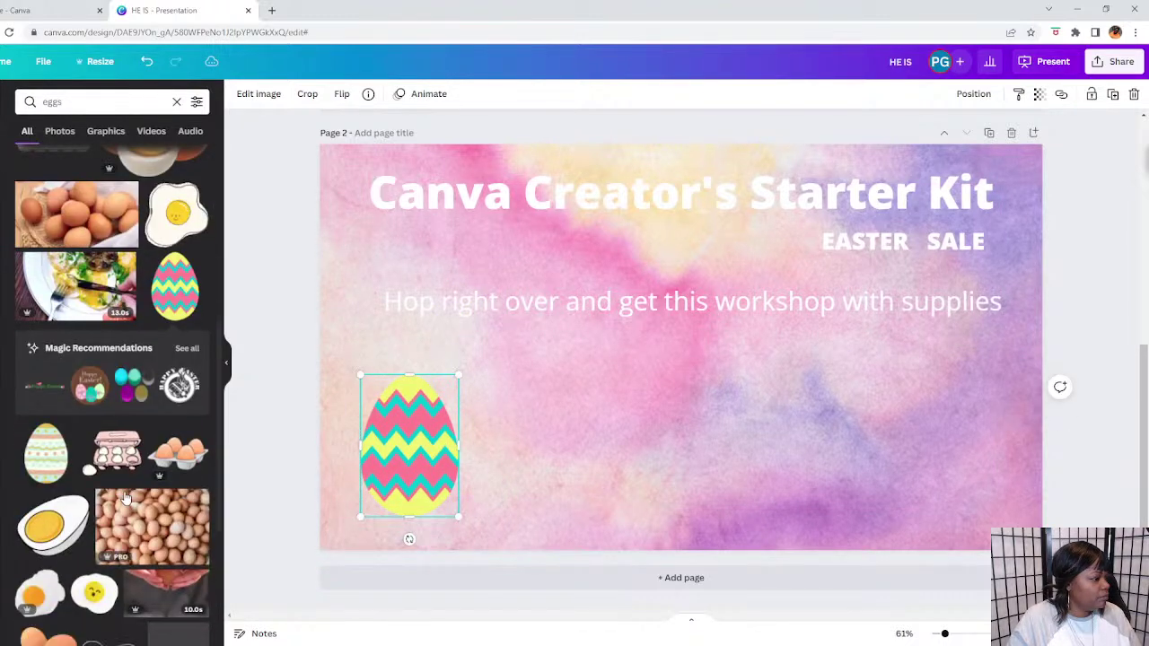
scroll(126, 498, "down", 1)
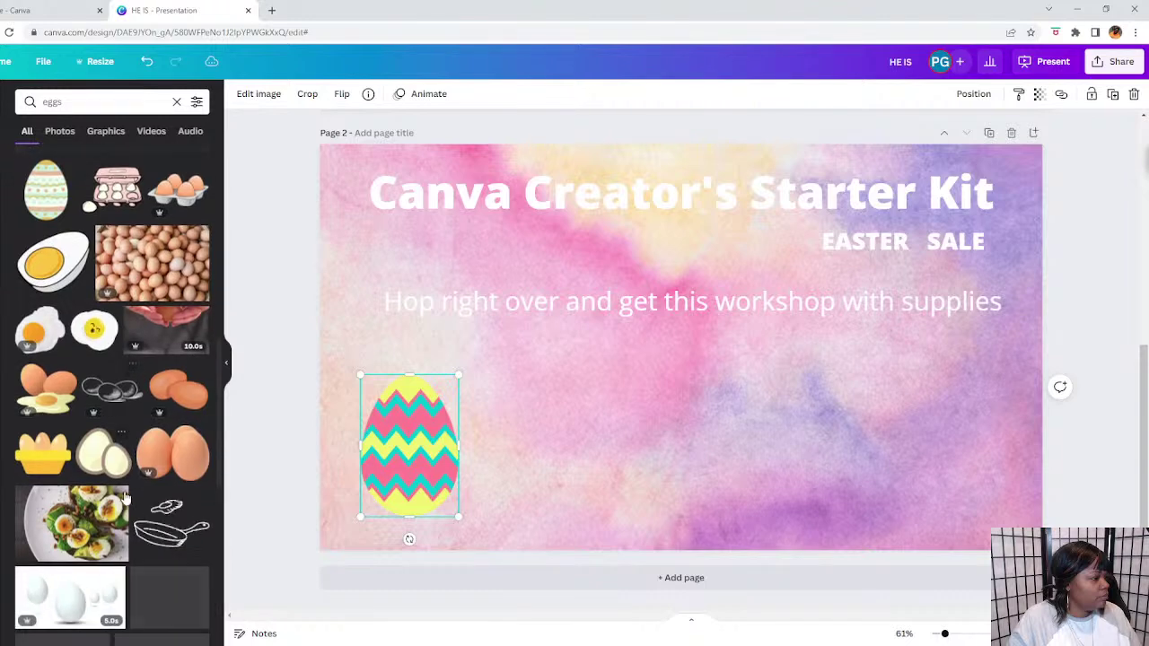
scroll(126, 498, "up", 2)
scroll(126, 499, "up", 5)
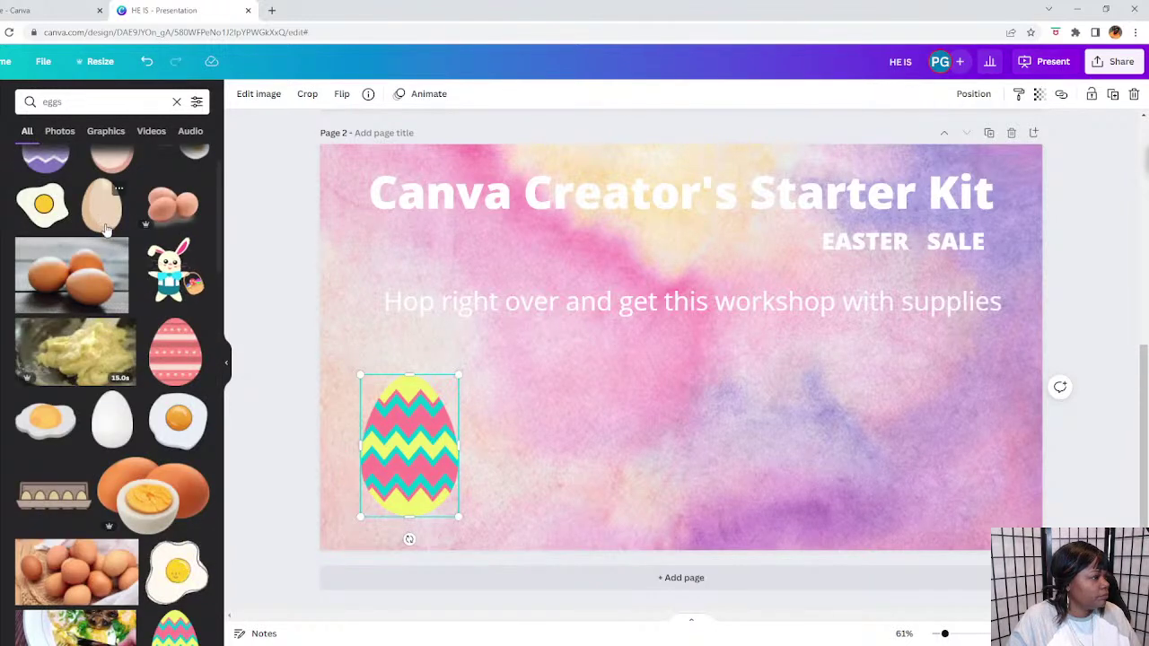
scroll(142, 267, "up", 1)
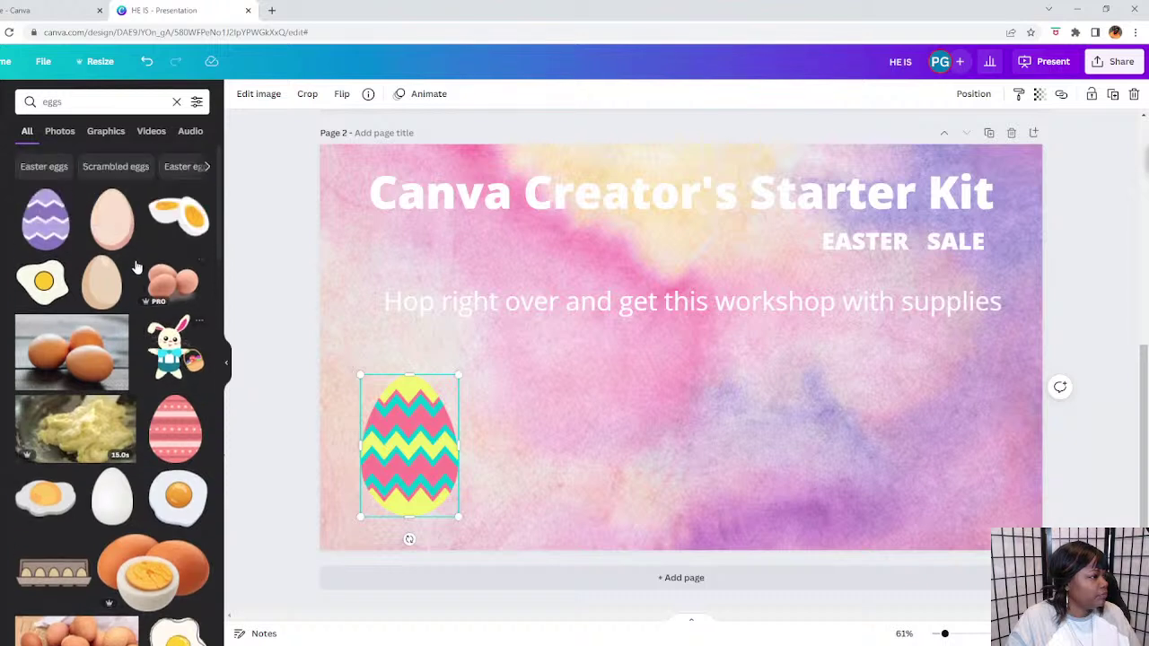
left_click(113, 227)
left_click_drag(679, 398, 924, 489)
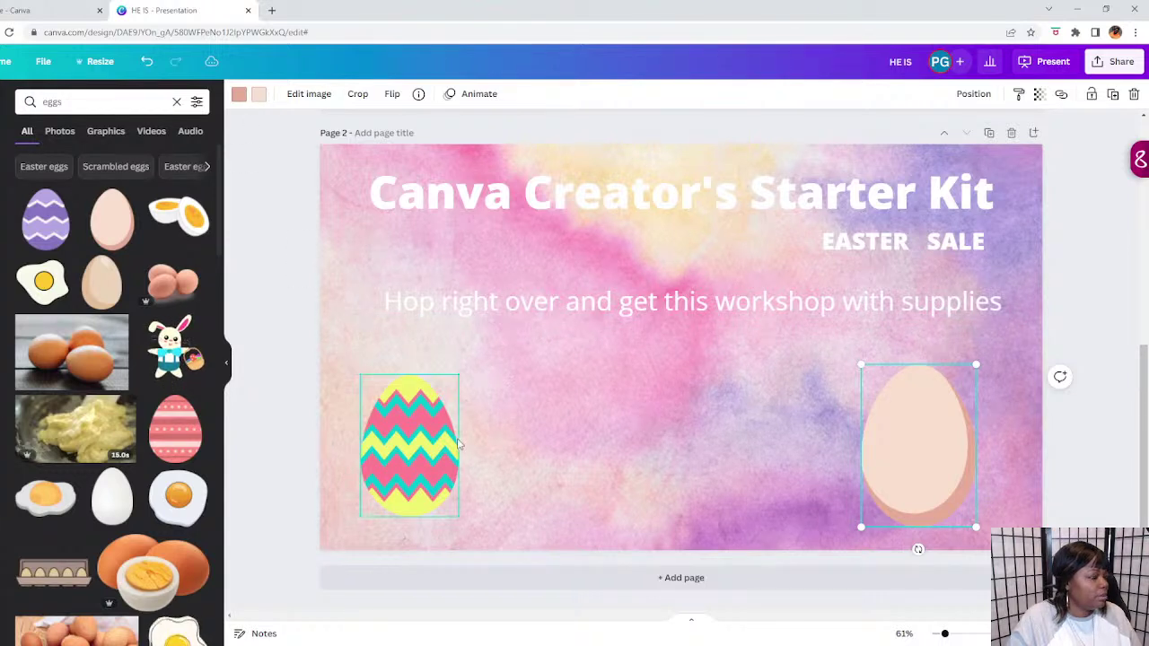
Search the elements for "bunny", add the bunny holding a carrot, and place it just right of the zigzag egg.
double_click(51, 101)
key("BackSpace")
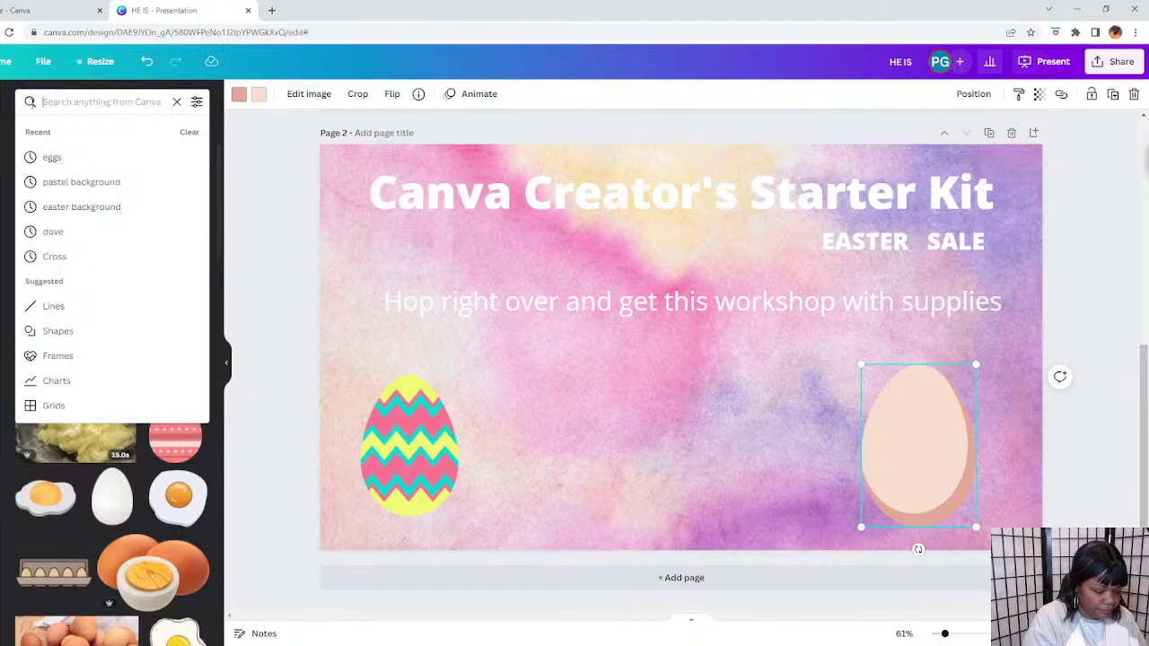
type("bunny")
key("Return")
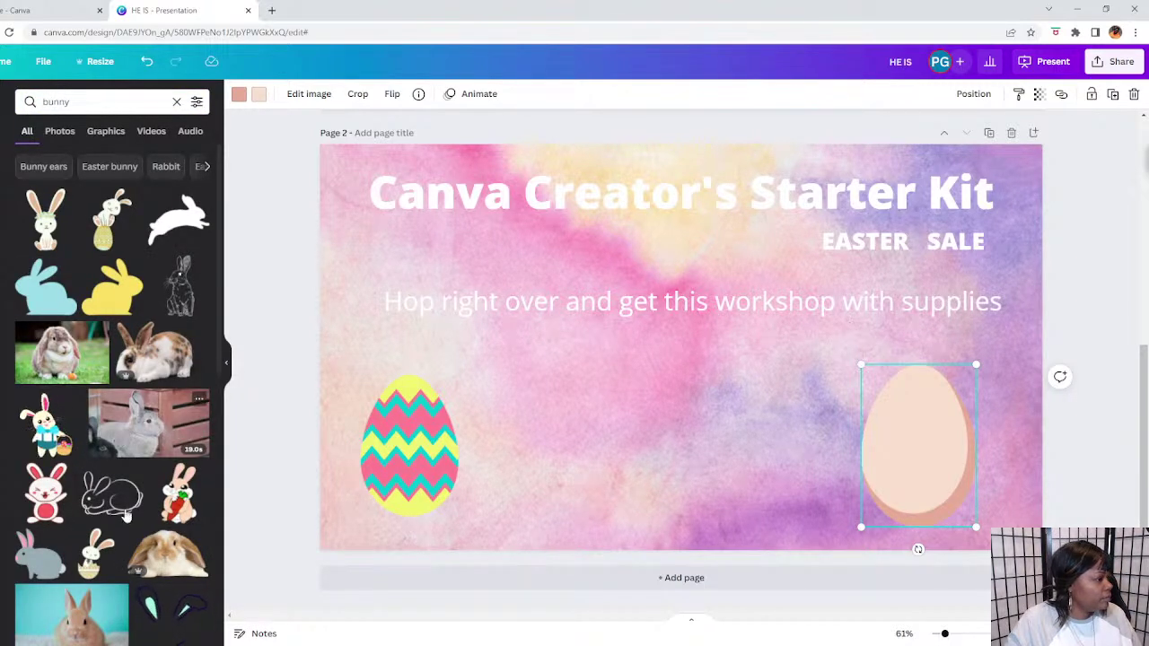
scroll(121, 516, "down", 1)
scroll(121, 516, "down", 3)
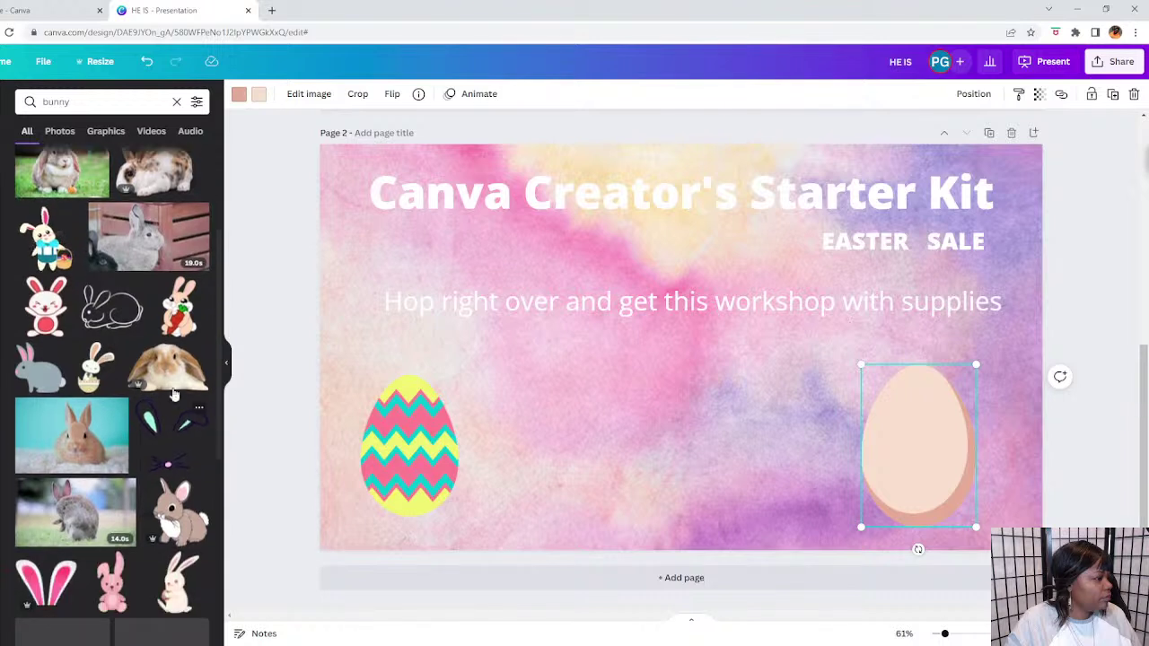
left_click(175, 316)
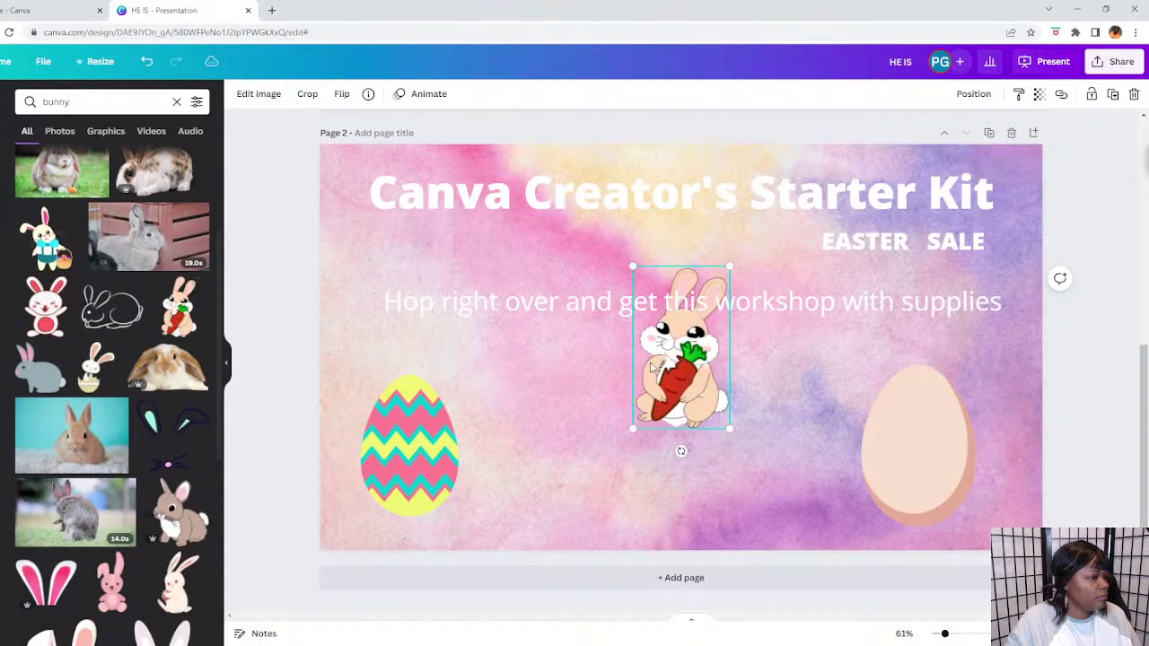
left_click_drag(656, 364, 523, 451)
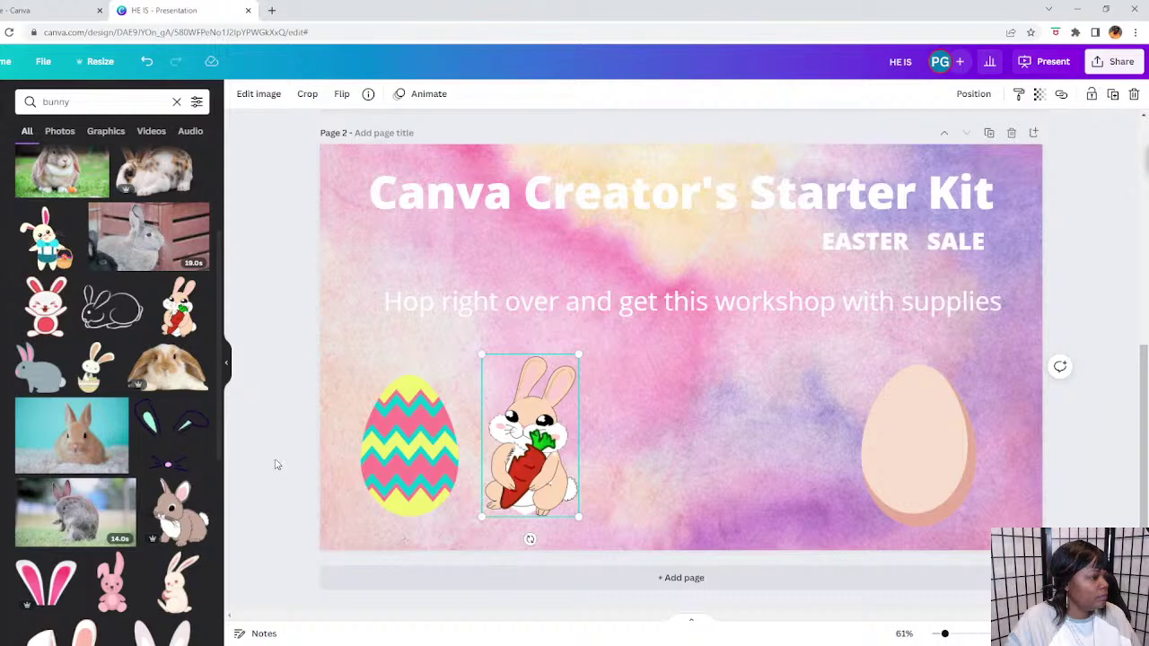
scroll(111, 478, "down", 2)
scroll(111, 478, "down", 5)
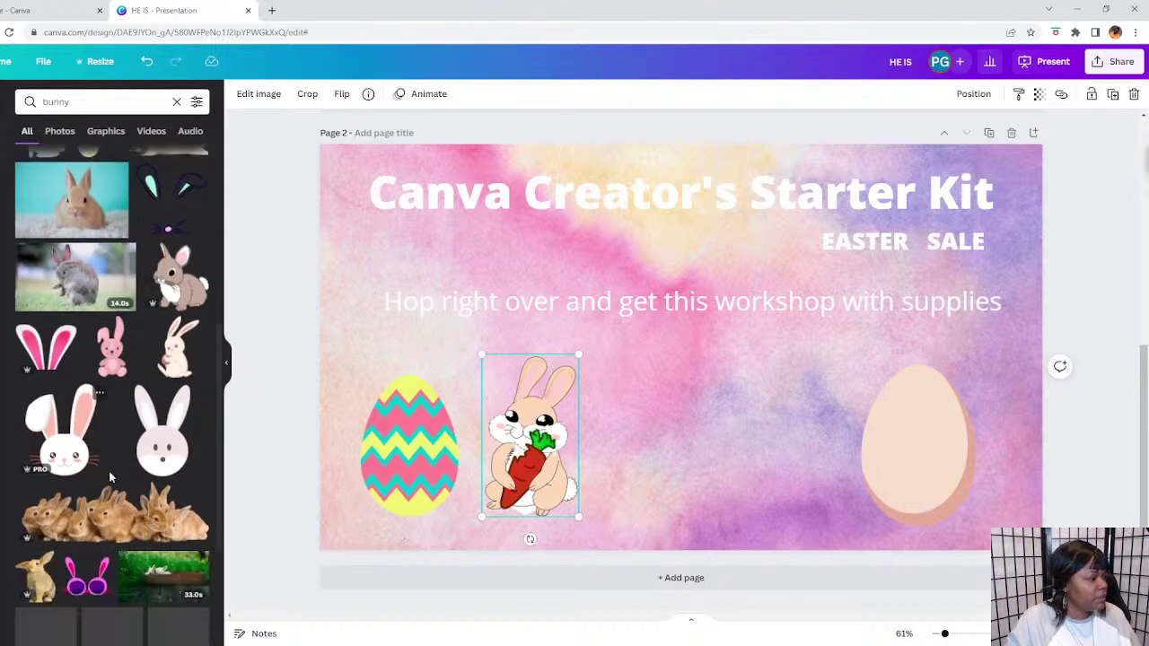
scroll(108, 470, "down", 2)
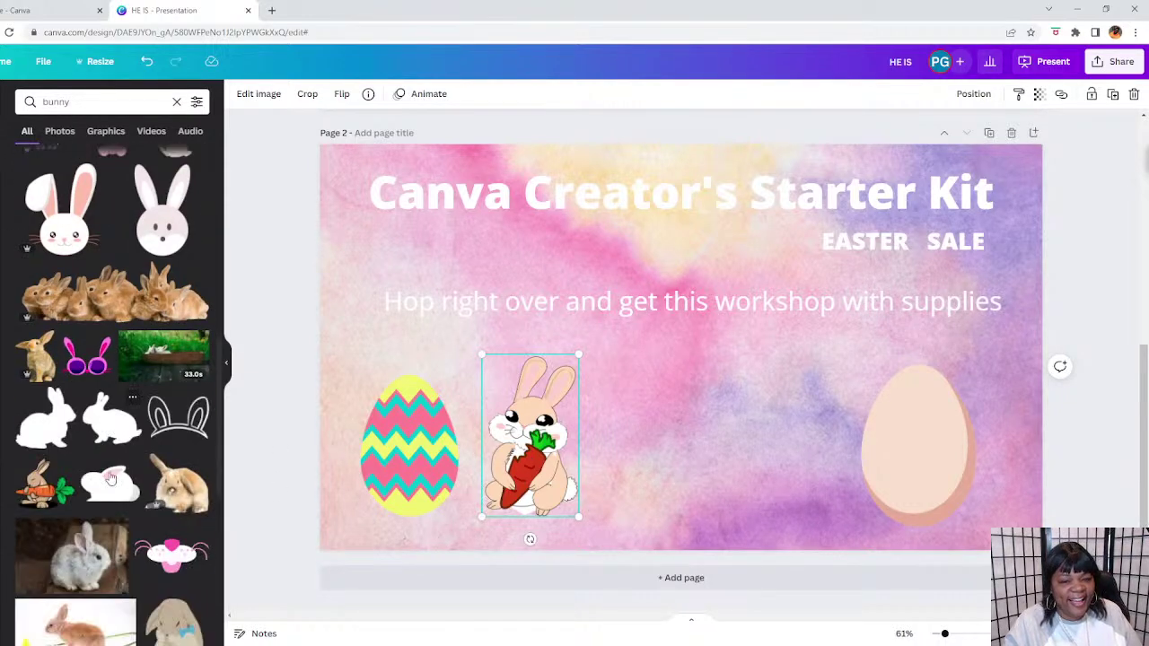
scroll(110, 478, "down", 1)
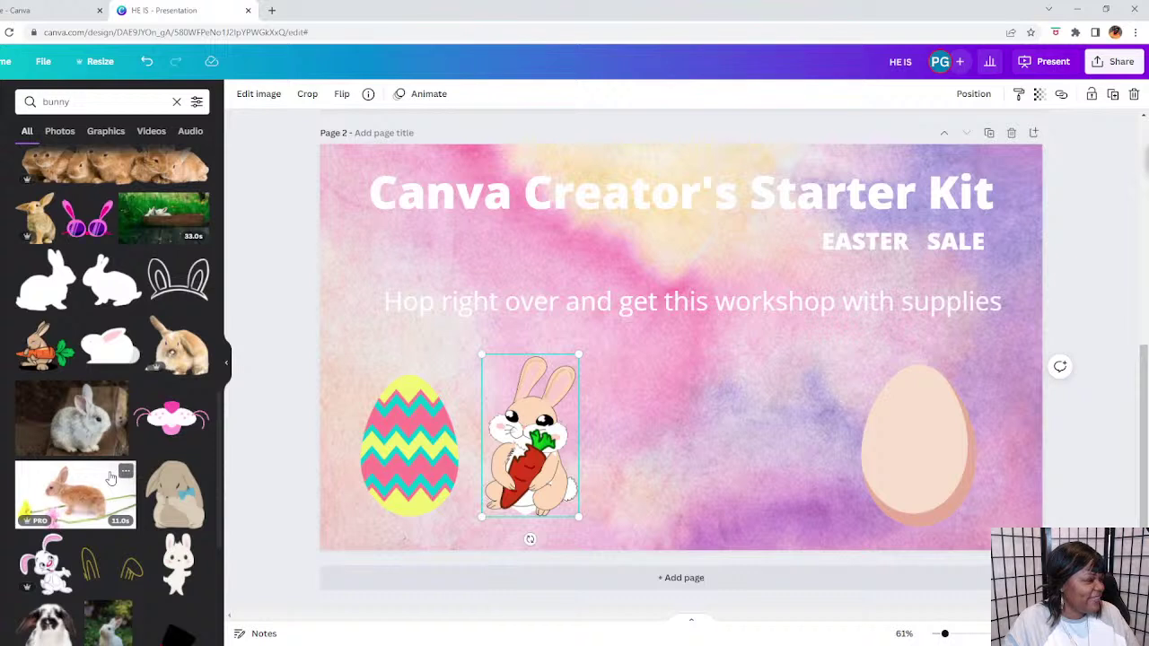
scroll(110, 478, "down", 1)
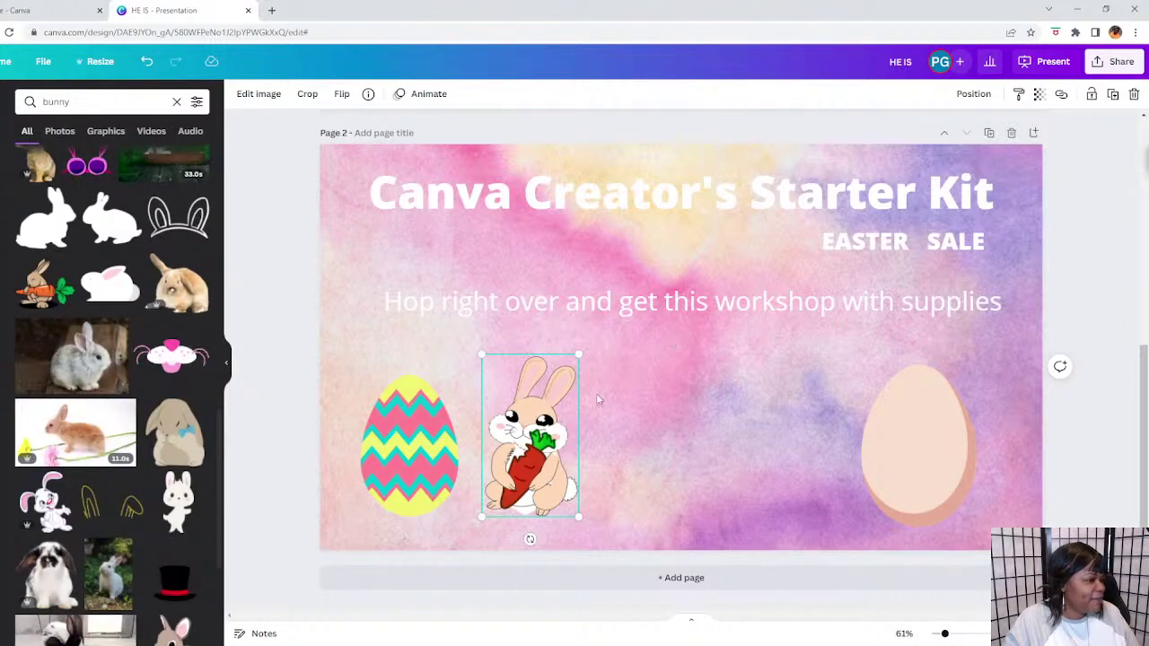
Search the elements for "grass", add the green grass with a tall leafy stem, and place it in the page's lower left corner.
double_click(53, 102)
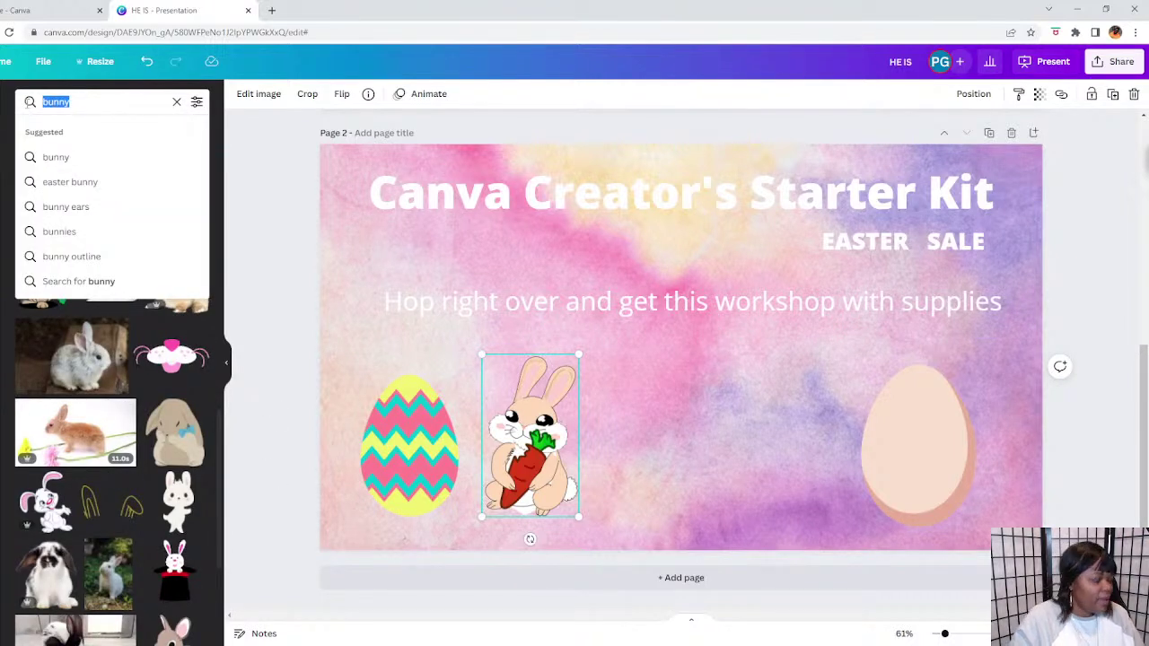
key("BackSpace")
type("gla")
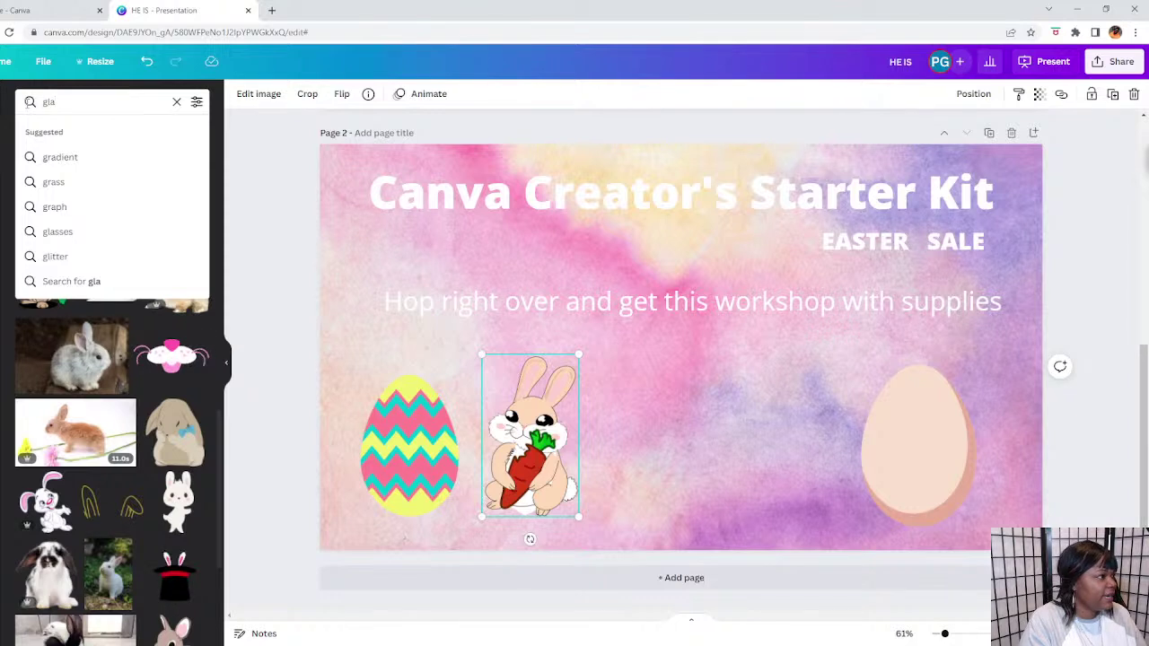
key("BackSpace")
key("BackSpace")
type("rass")
key("Return")
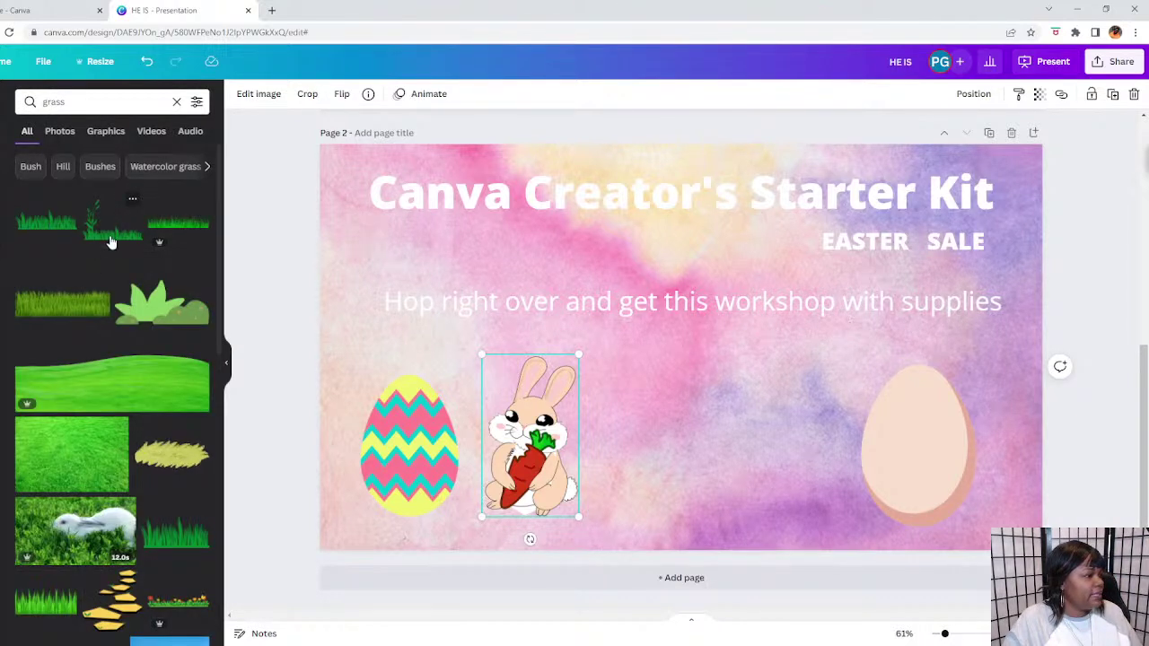
left_click(108, 235)
left_click_drag(628, 413, 381, 535)
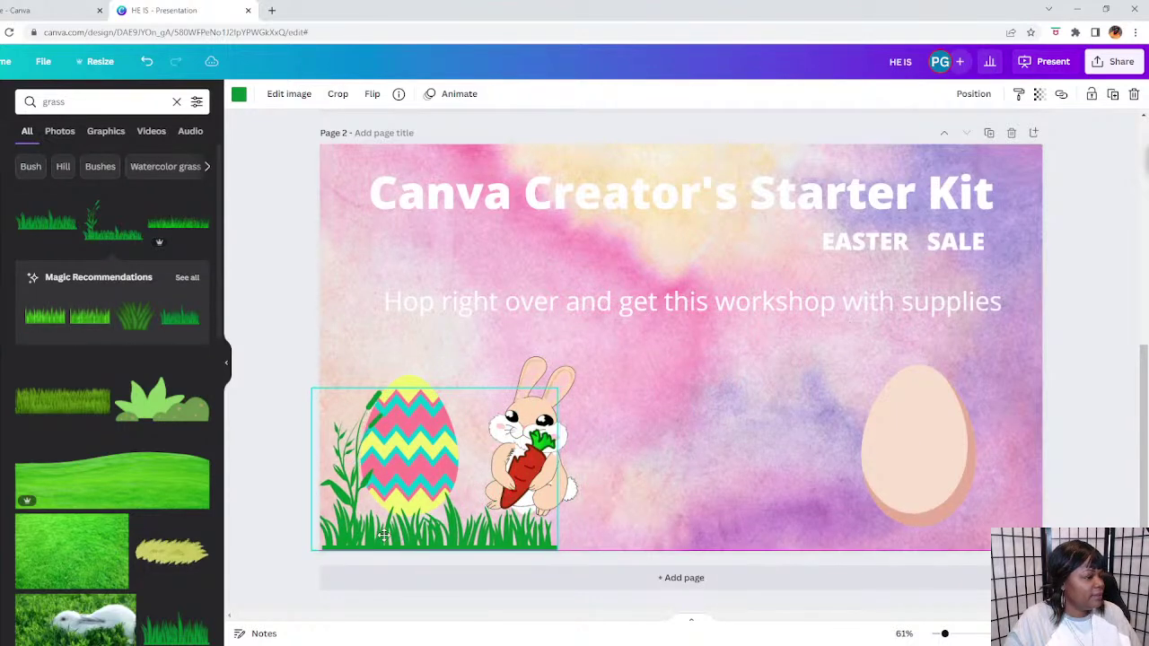
Replace the leafy-stem grass with the rolling green hill from the grass results, stretched across the full width of the page's lower part.
left_click_drag(558, 387, 651, 327)
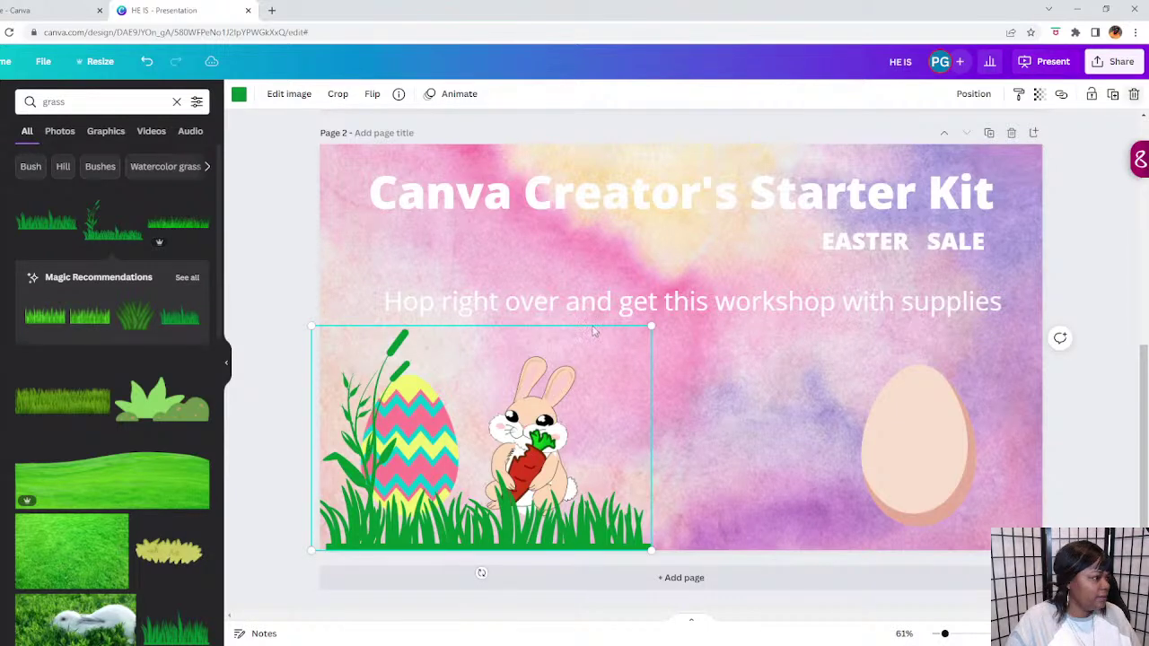
key("Delete")
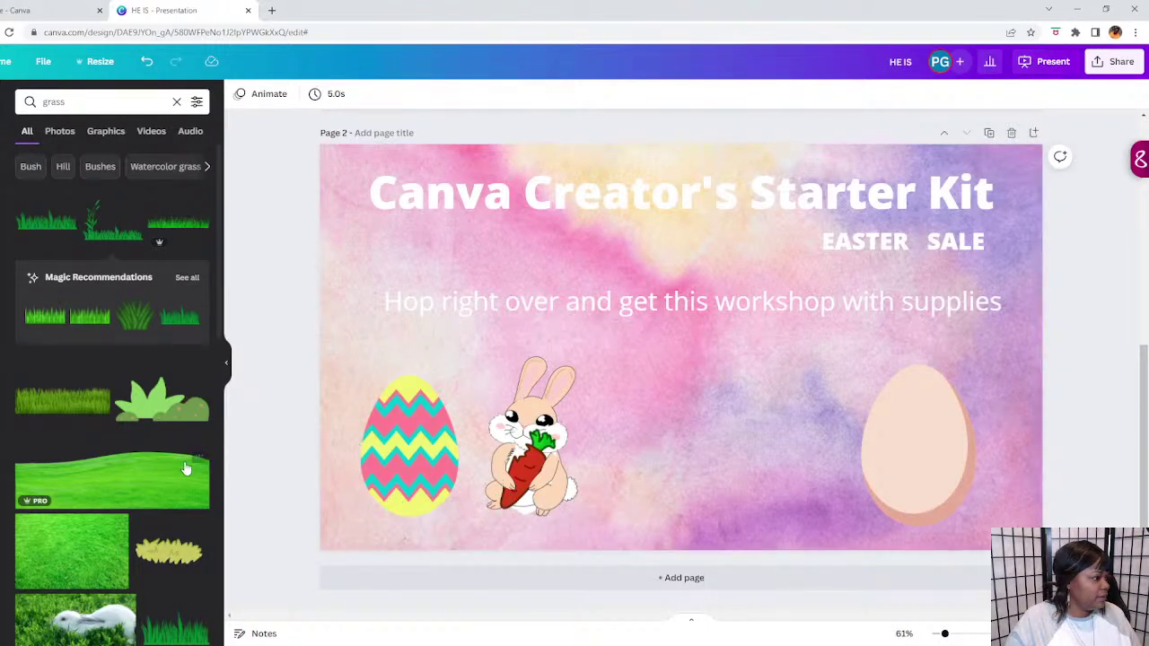
left_click_drag(186, 468, 648, 504)
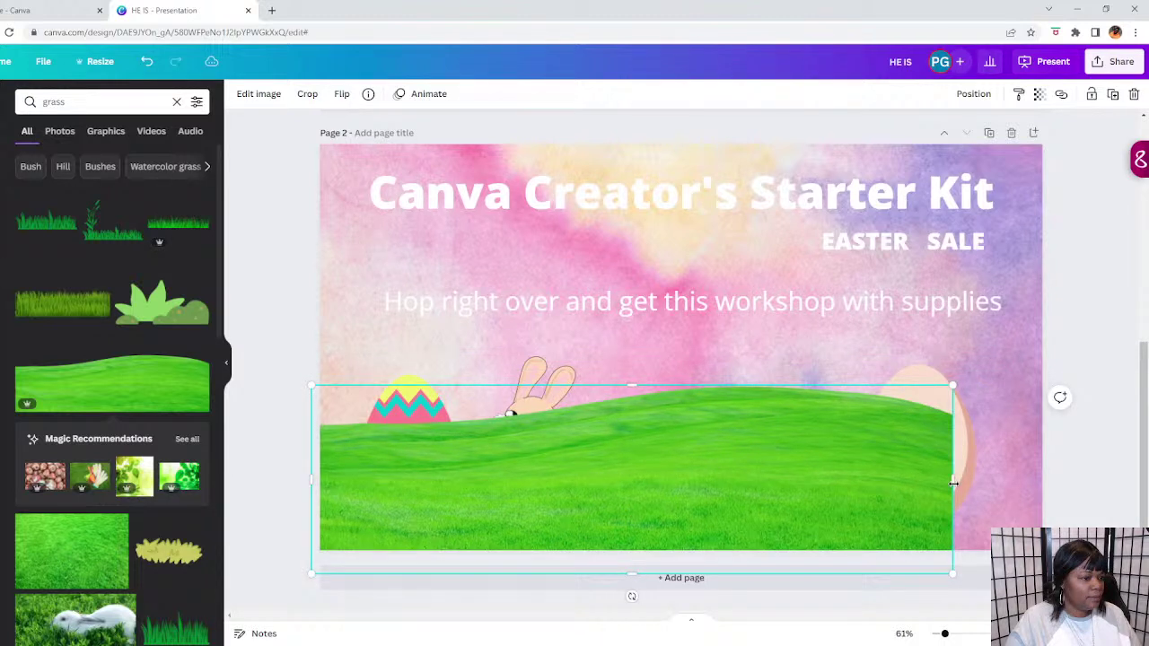
left_click_drag(953, 483, 1088, 480)
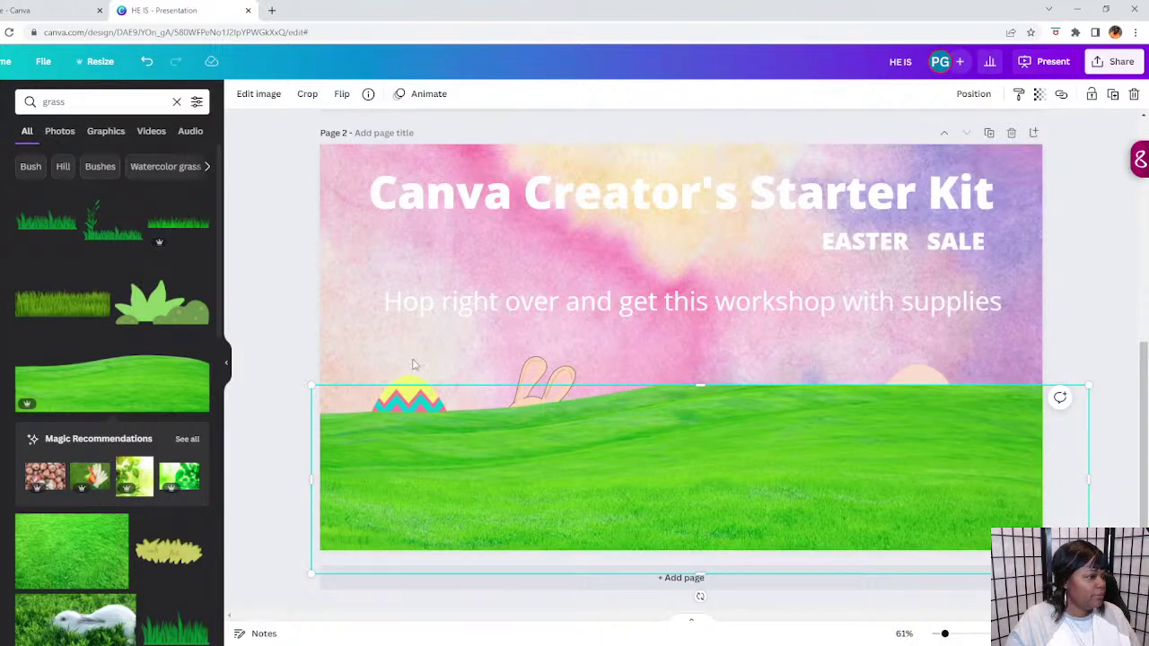
Bring the zigzag egg, the bunny and the peach egg in front of the hill, and shift the peach egg up toward the page's right edge.
left_click(395, 380)
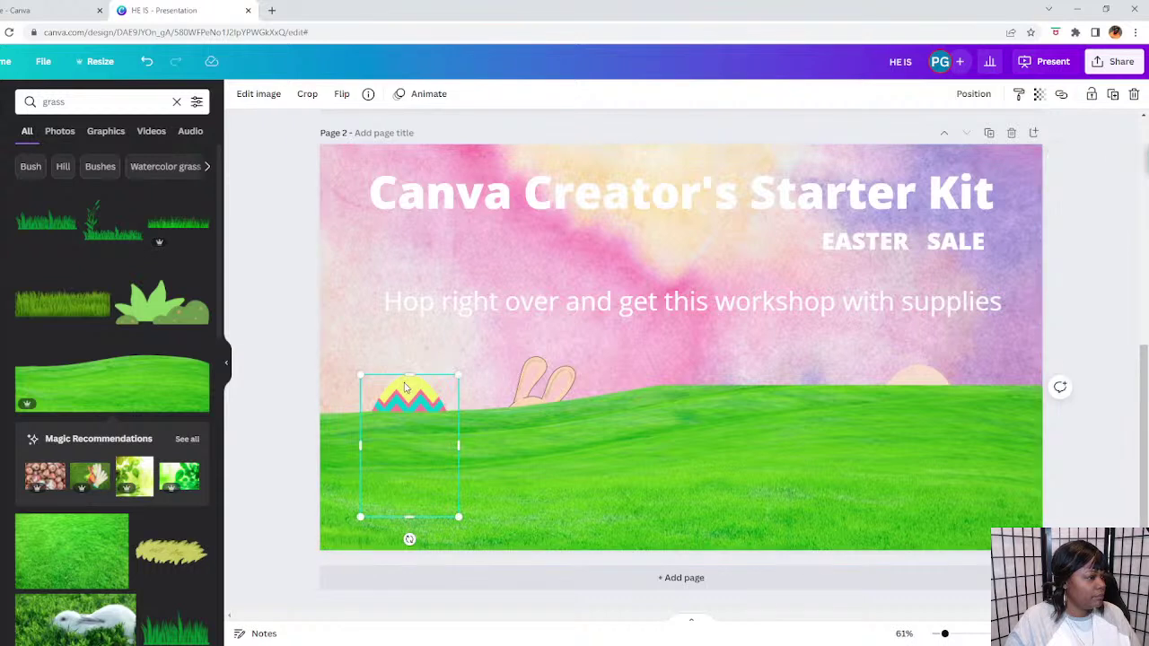
right_click(405, 430)
left_click(463, 453)
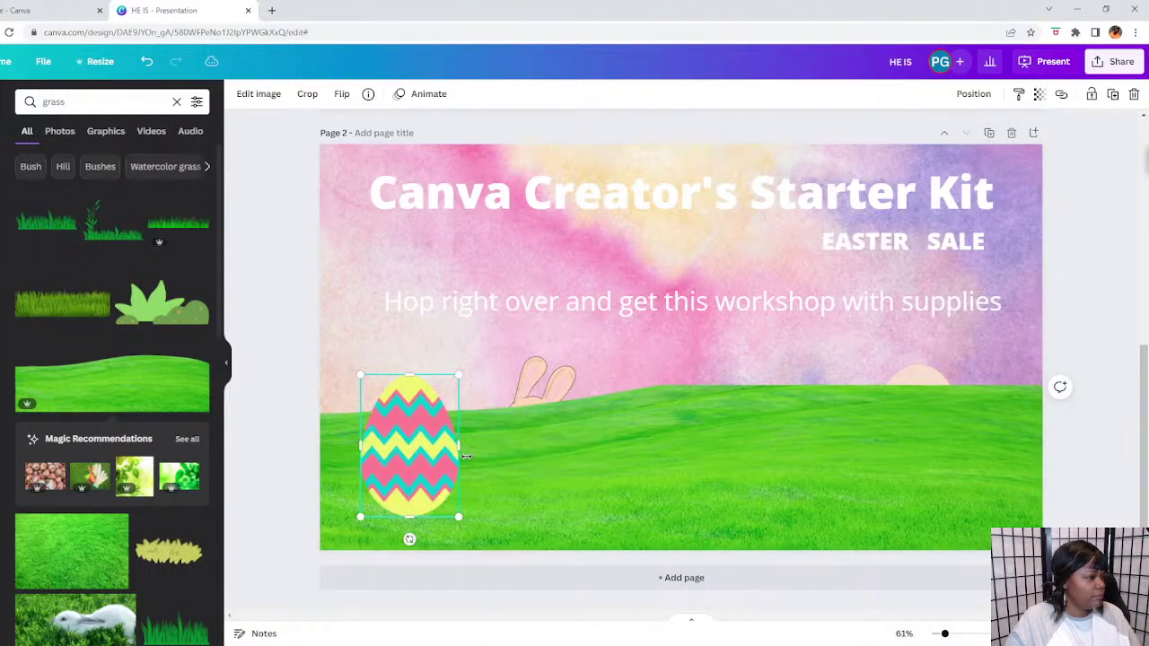
left_click(541, 377)
right_click(541, 377)
left_click(575, 508)
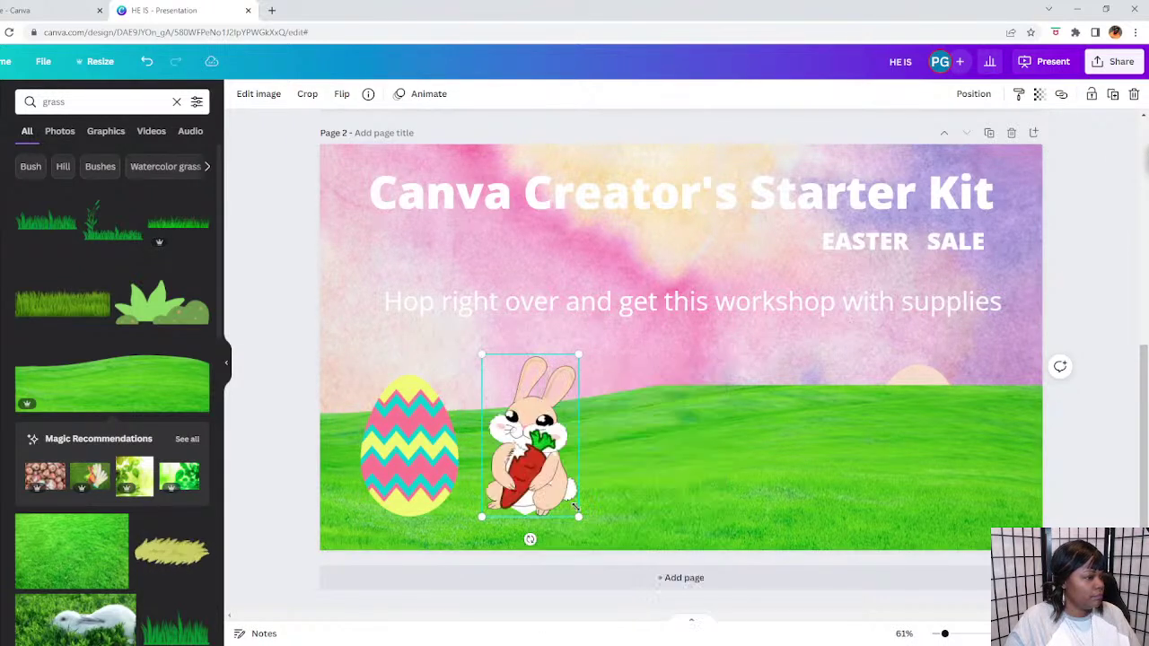
left_click(912, 377)
right_click(912, 377)
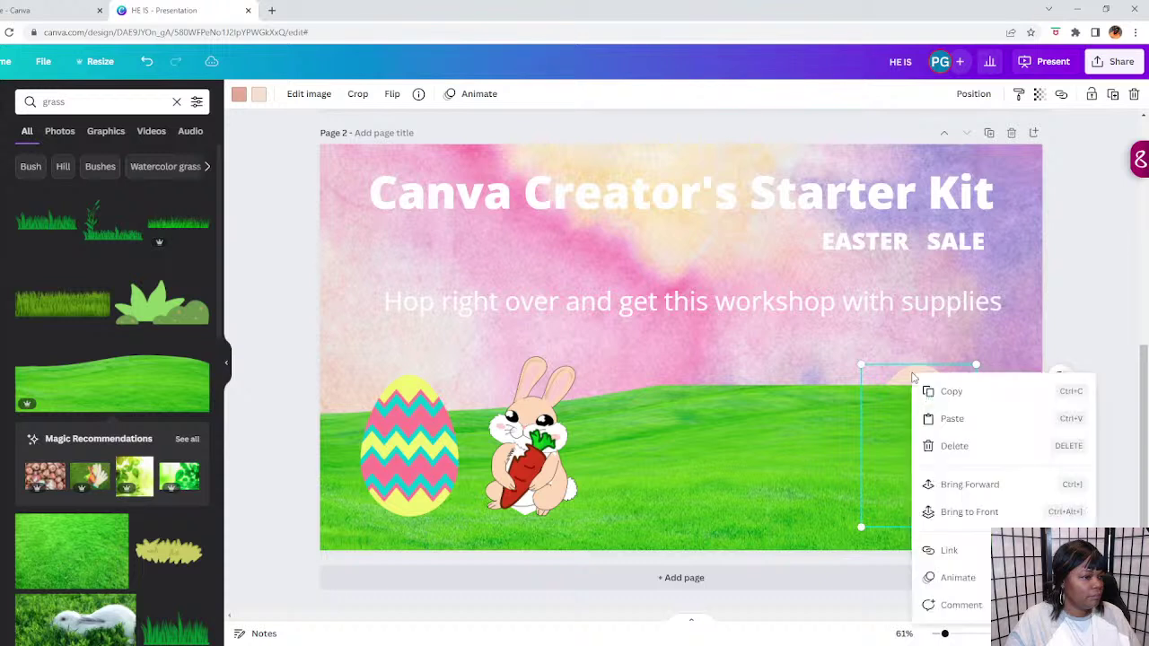
left_click(955, 511)
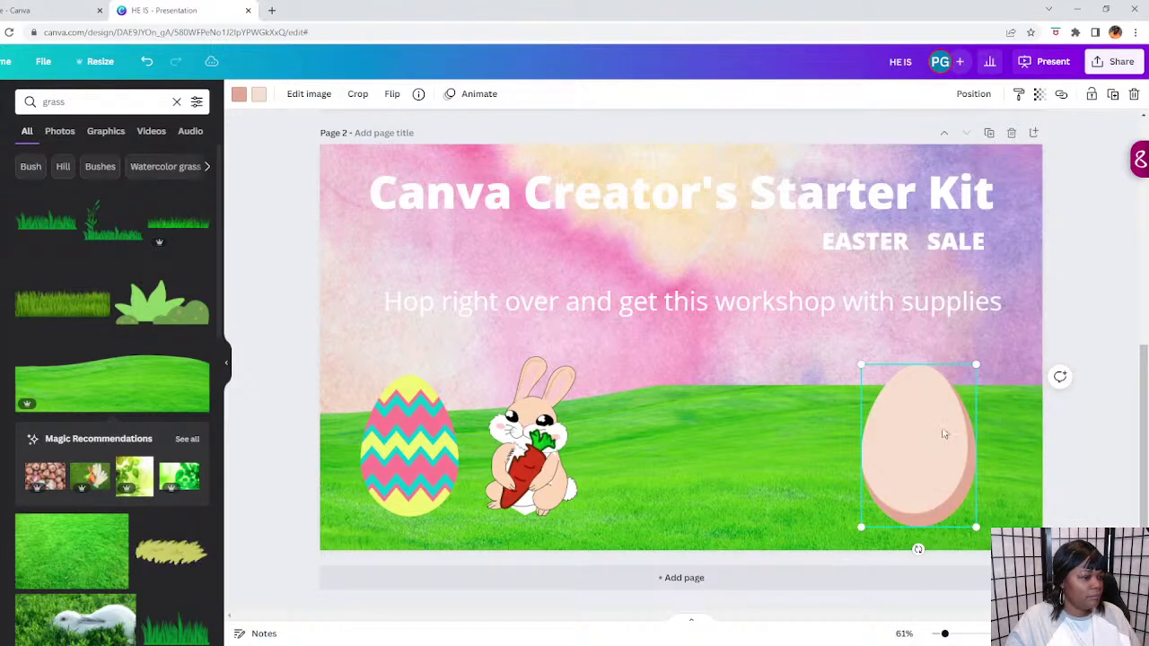
left_click_drag(943, 435, 987, 412)
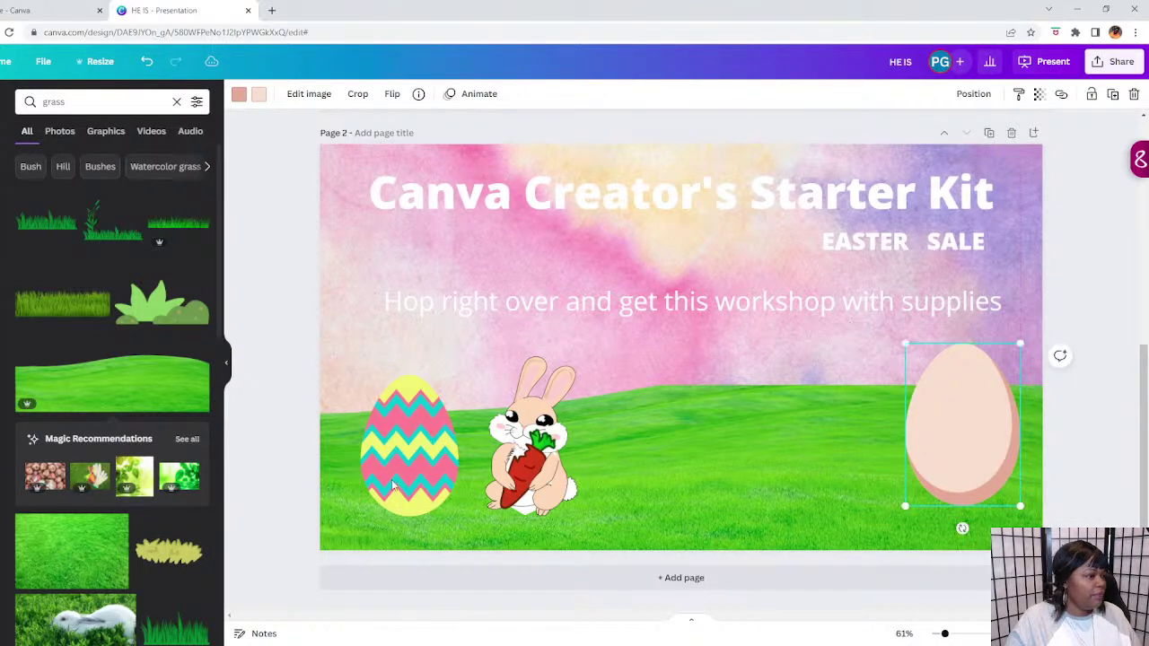
Add the bright green grass strip from the grass results and enlarge it in the page's lower left, in front of the zigzag egg and bunny.
left_click(170, 226)
left_click_drag(656, 367, 431, 513)
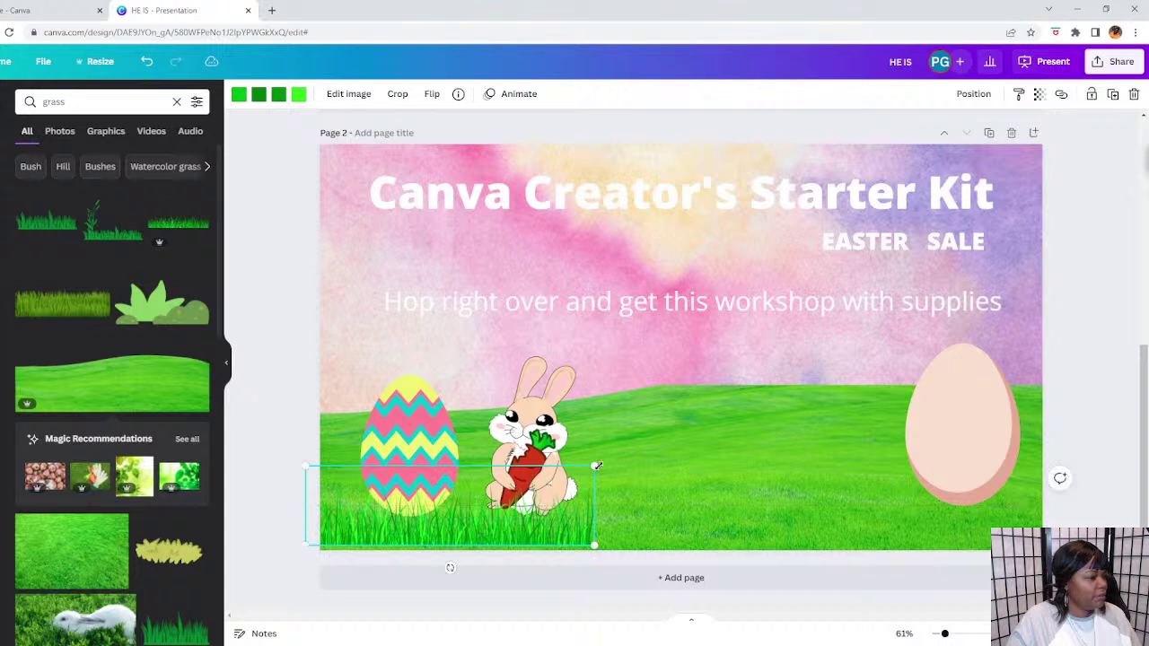
left_click_drag(626, 455, 653, 450)
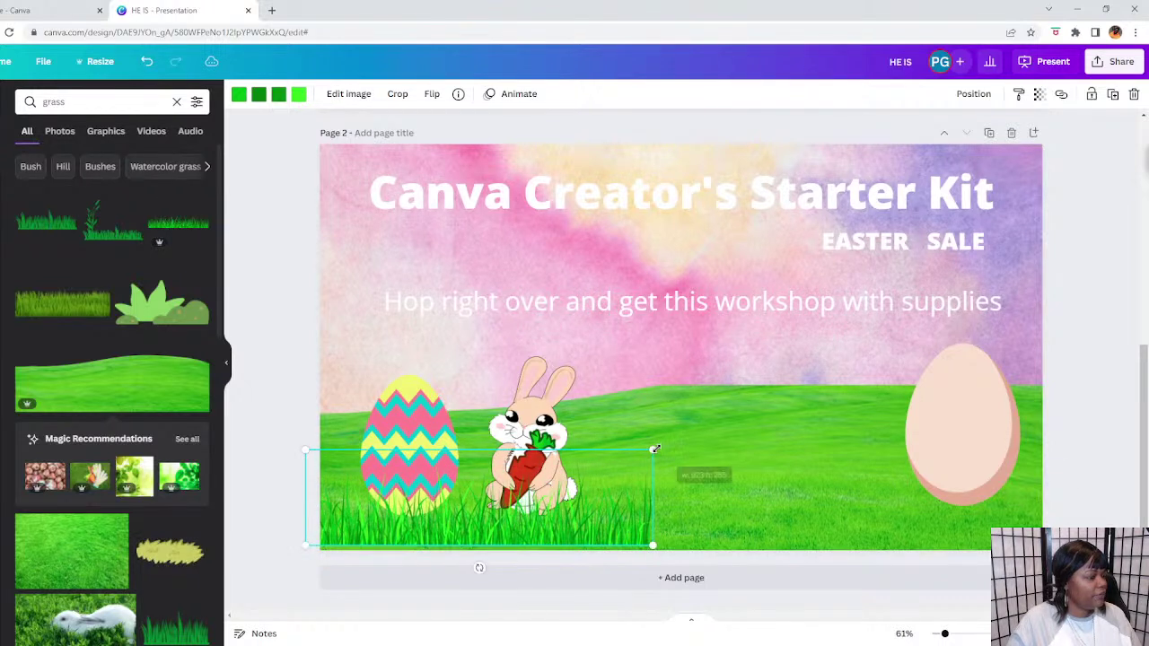
Duplicate the grass strip, place the copy along the page's lower right and enlarge it past the right edge.
left_click(1111, 94)
left_click_drag(590, 484, 910, 501)
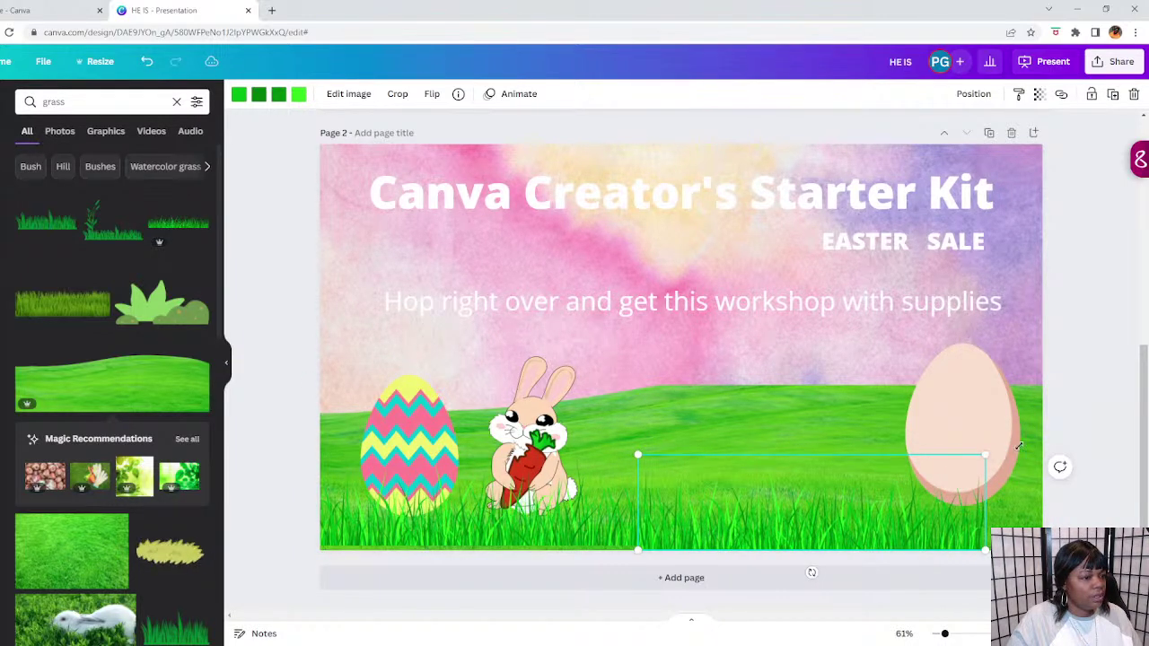
left_click_drag(986, 456, 1053, 438)
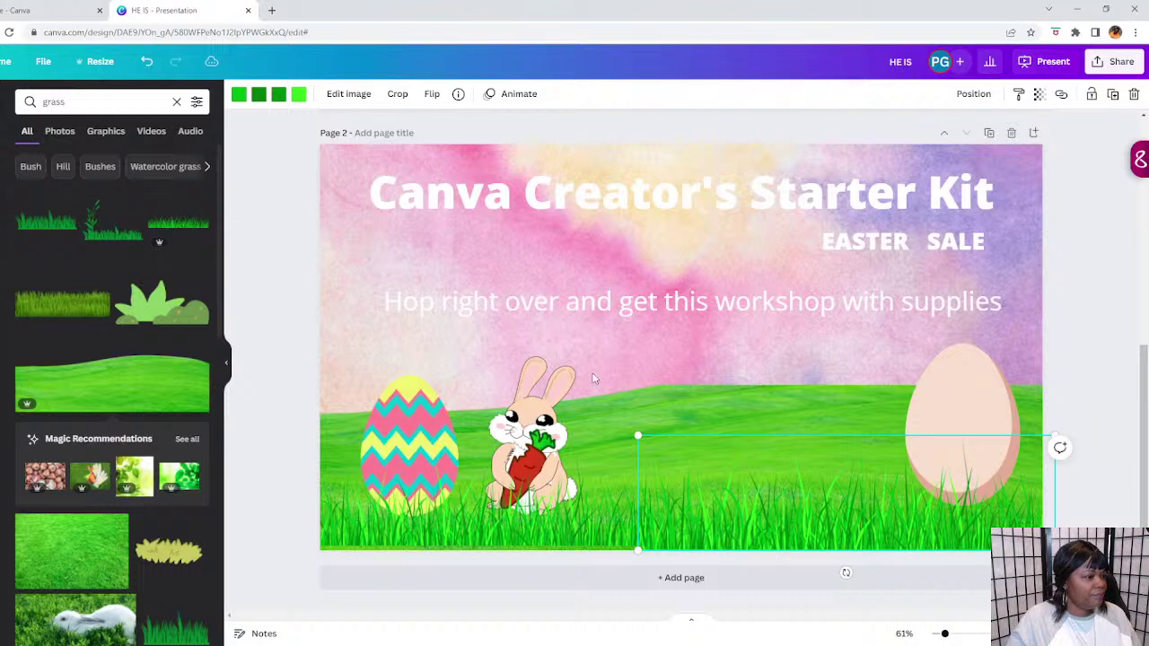
Enlarge the left grass strip past the page's left edge, align it with the page's lower edge, and raise the peach egg slightly.
left_click(500, 520)
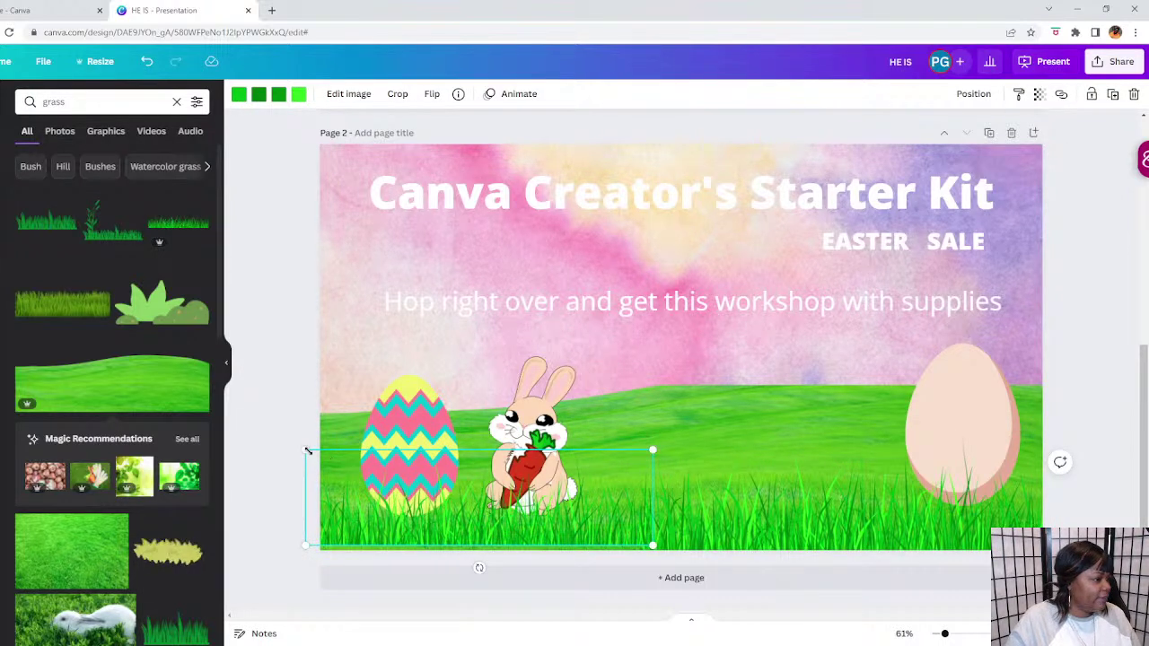
left_click_drag(307, 450, 244, 433)
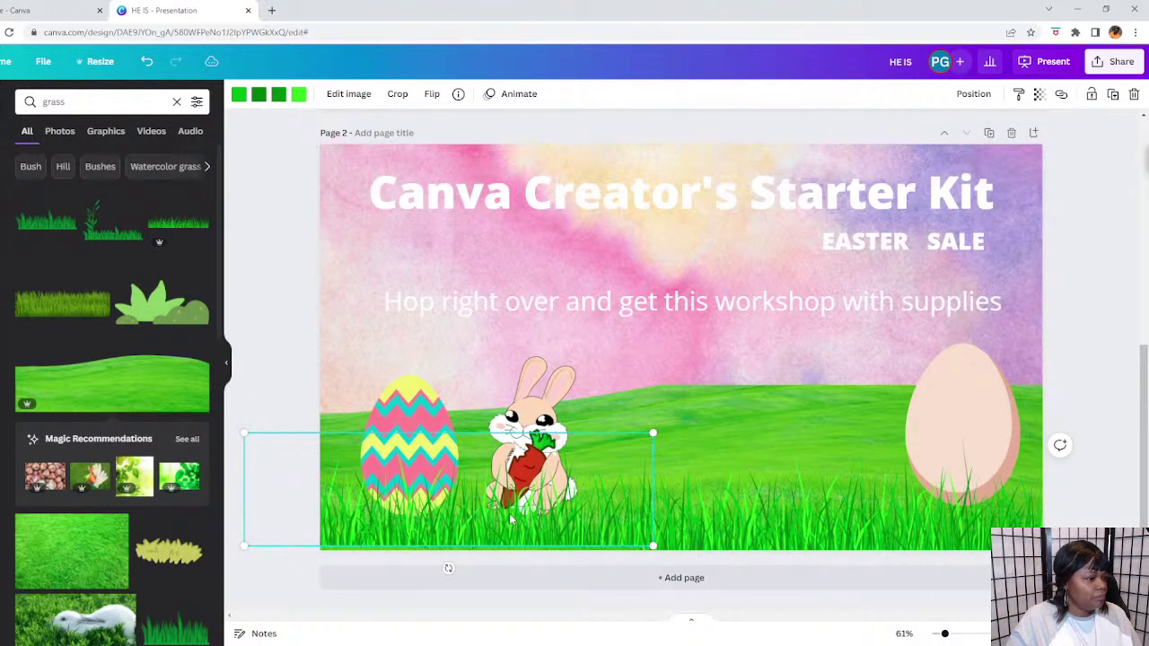
left_click_drag(510, 519, 524, 523)
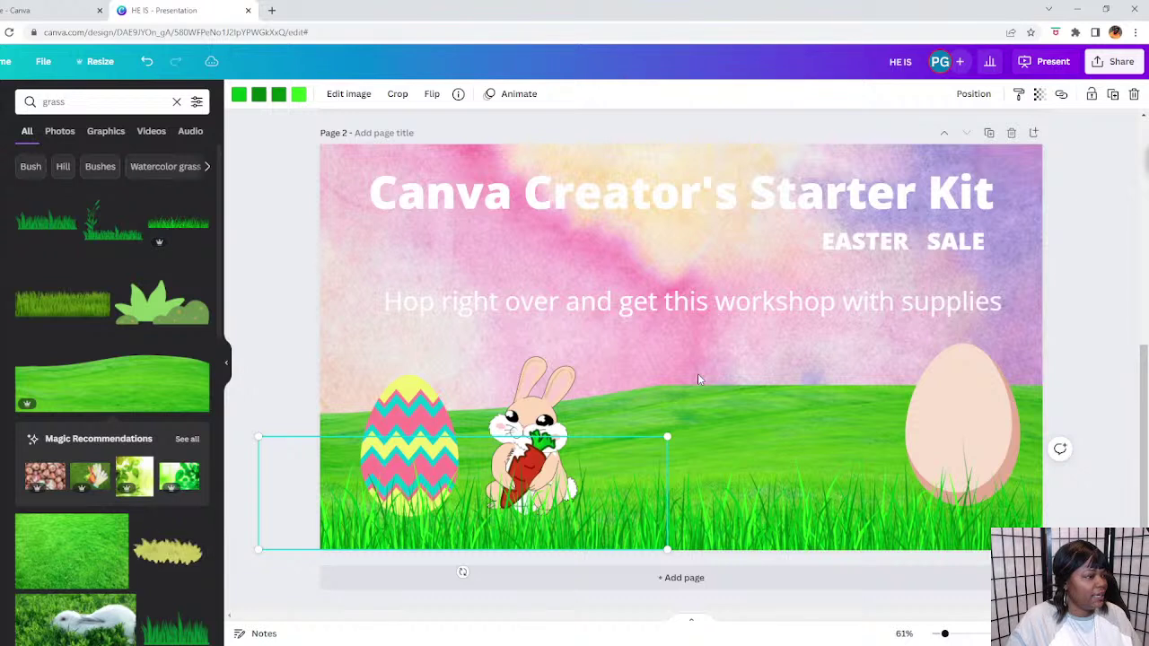
mouse_move(955, 410)
left_mouse_down()
mouse_move(968, 388)
mouse_move(939, 406)
left_mouse_up()
Apply the DA logo.png brand palette to the page, shuffle its colors, and move the zigzag egg slightly down and left.
left_click(542, 199)
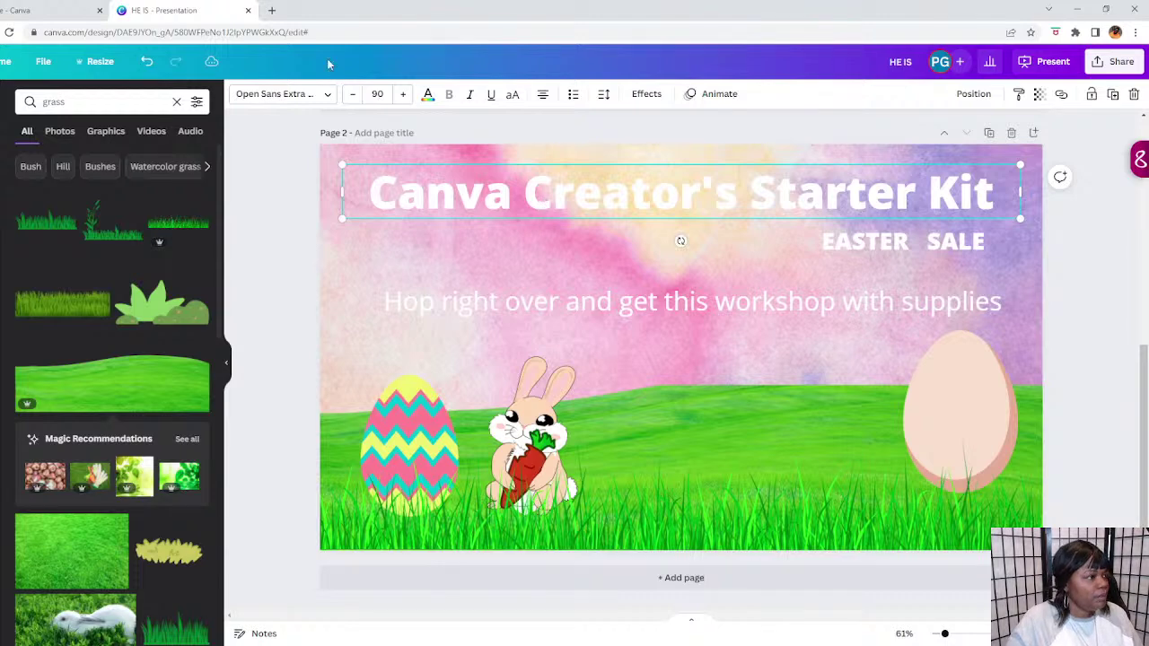
left_click(427, 94)
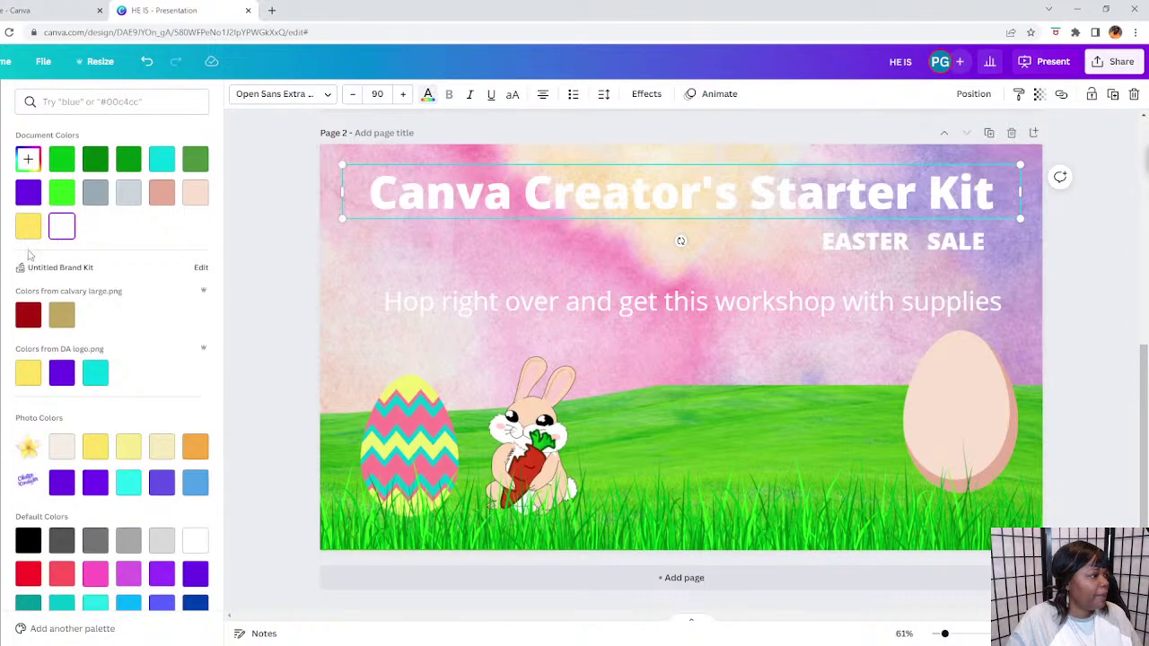
left_click(3, 260)
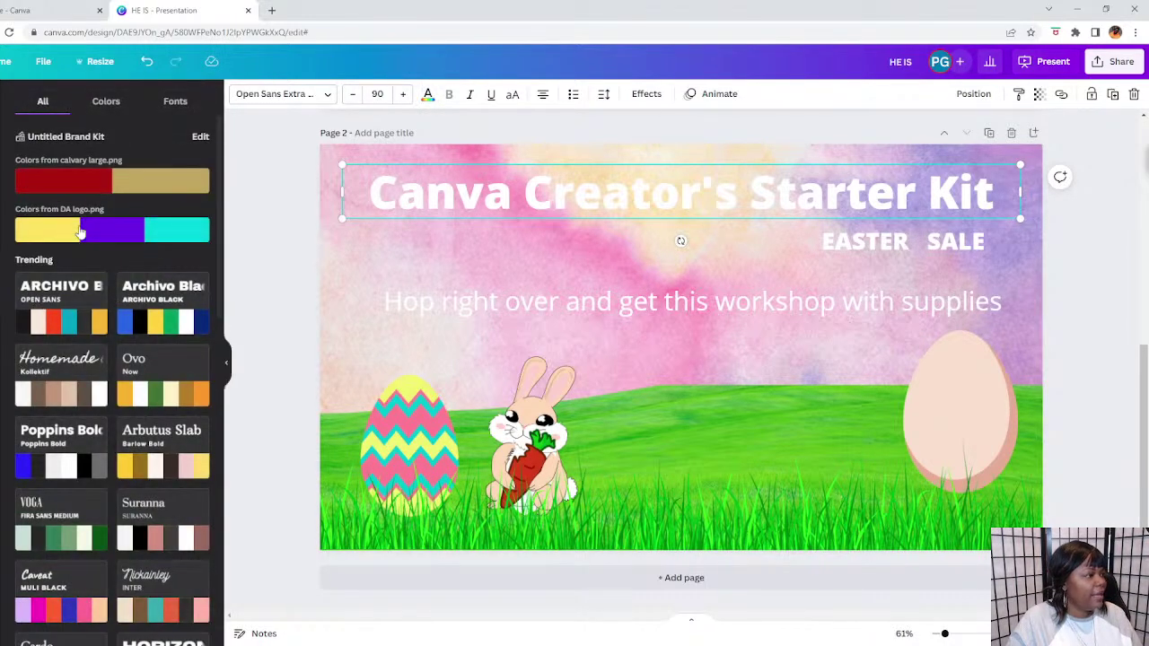
left_click(79, 230)
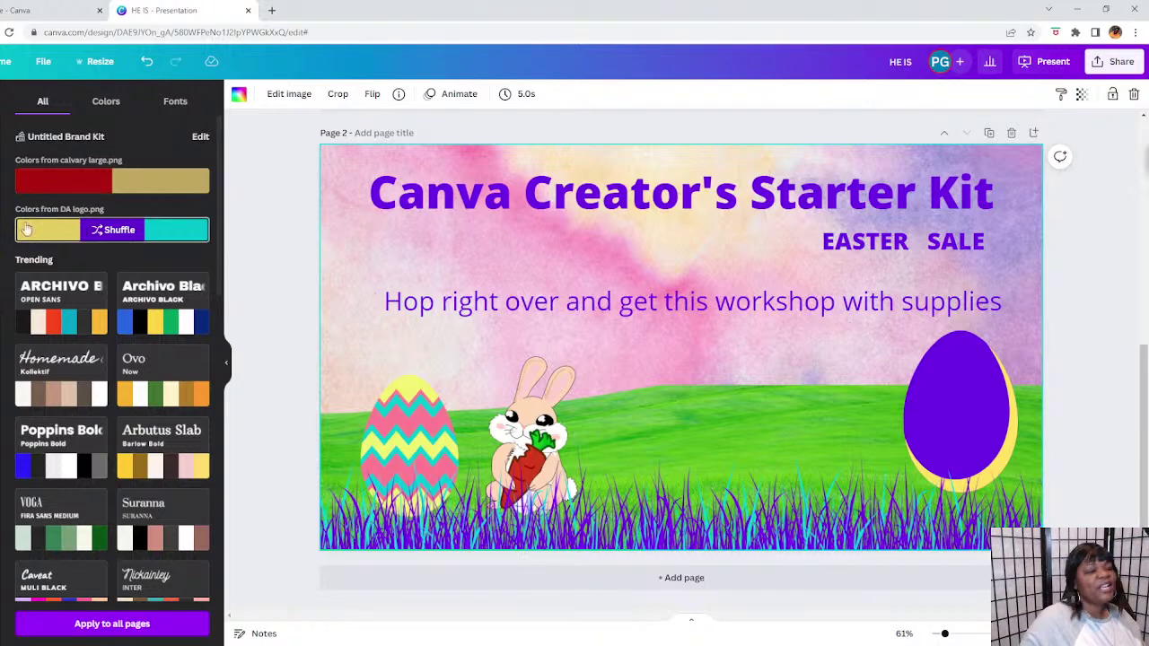
left_click(120, 231)
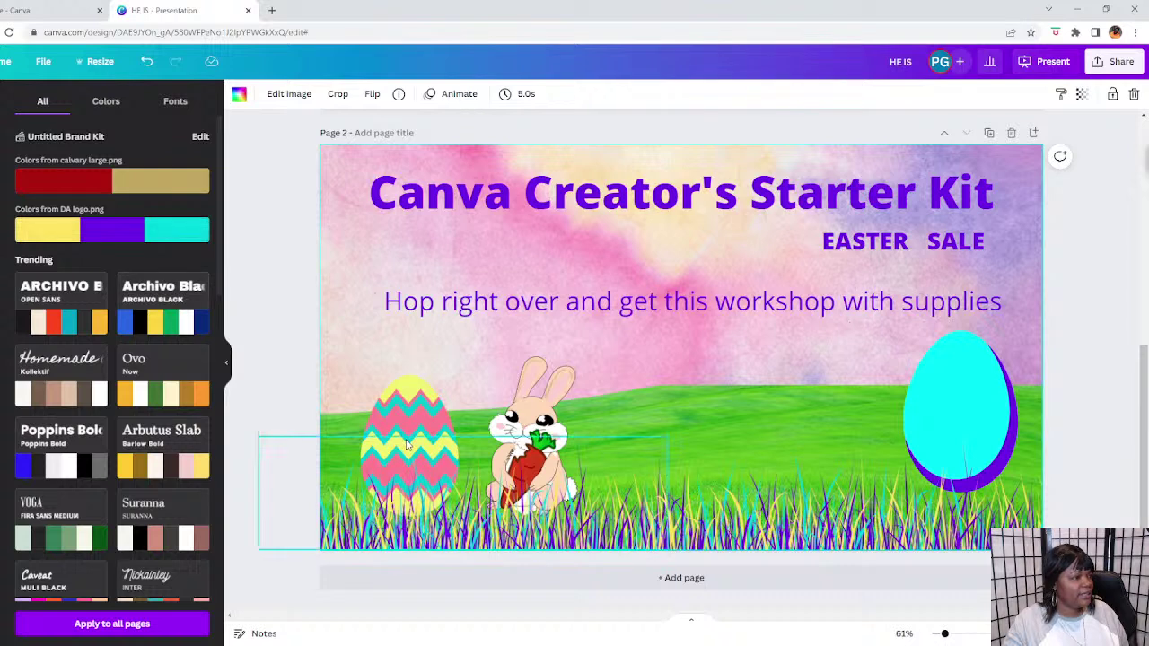
left_click(409, 404)
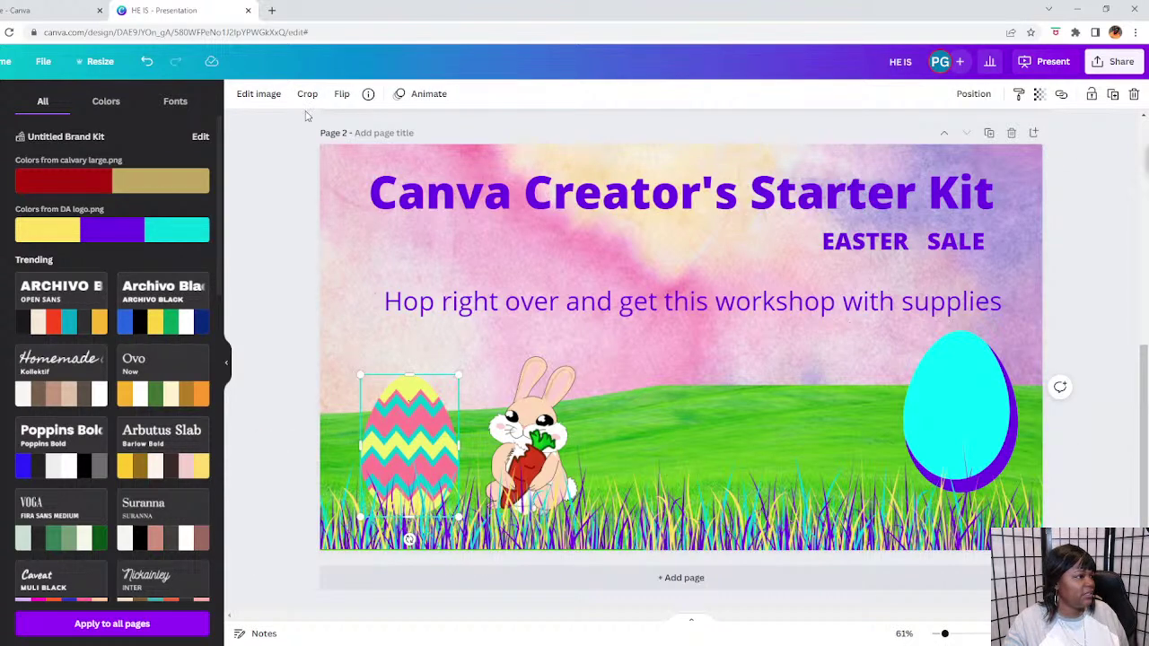
left_click_drag(409, 402, 406, 418)
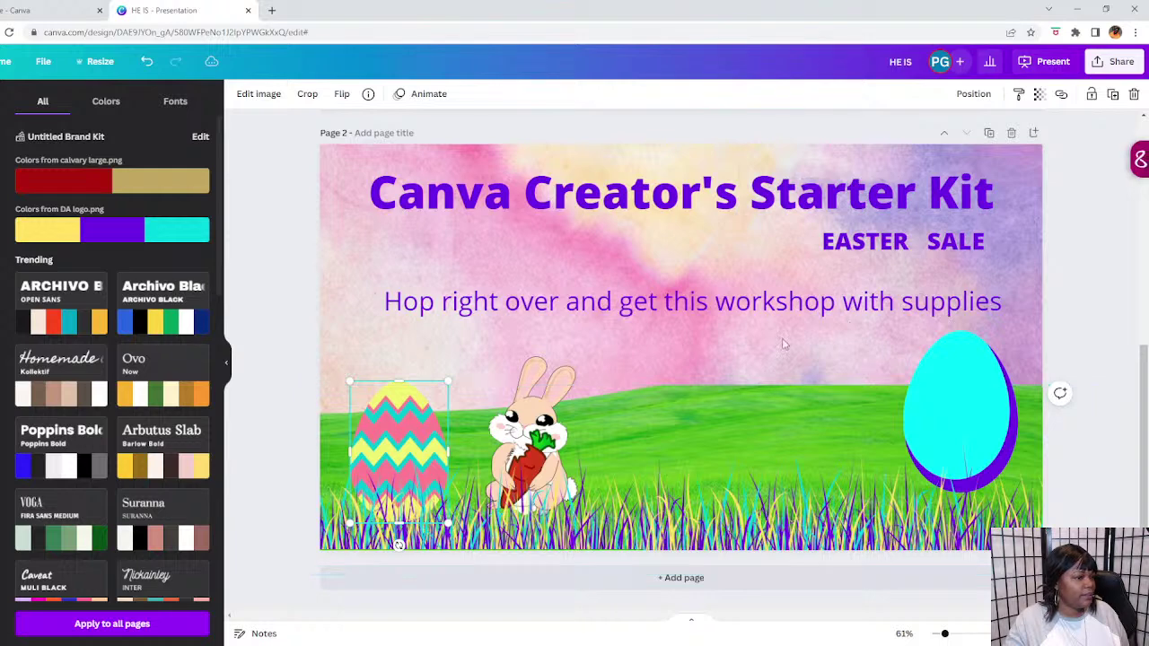
Shuffle the DA logo.png palette until the plain egg is purple with a turquoise edge.
left_click(141, 235)
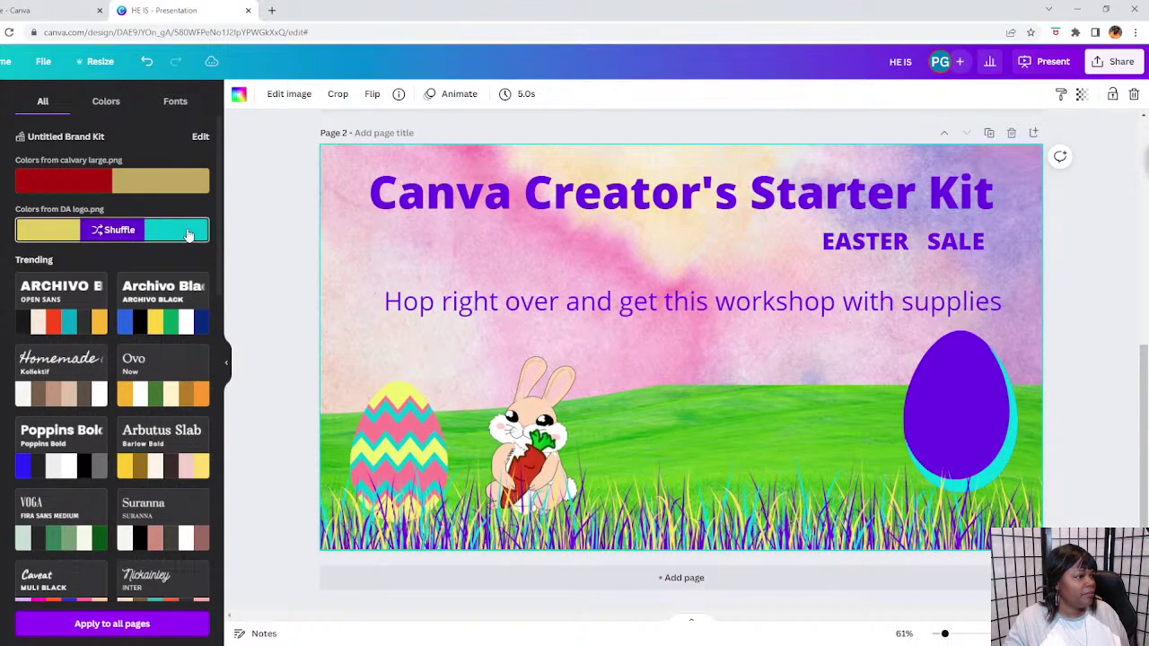
left_click(184, 234)
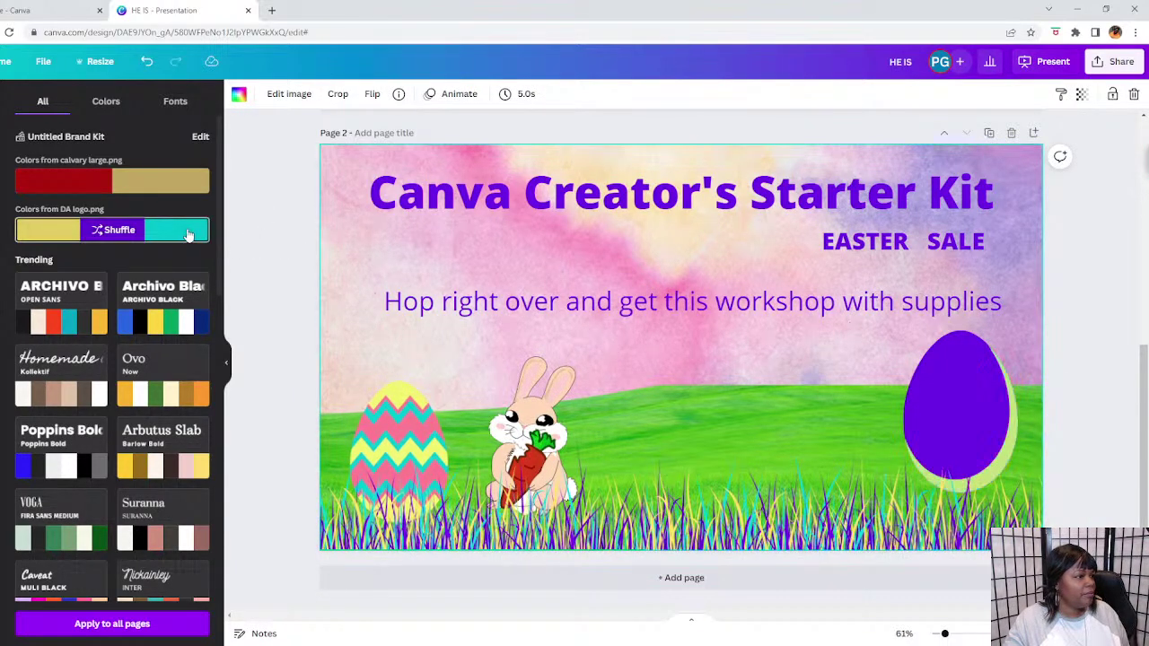
left_click(124, 226)
left_click(118, 229)
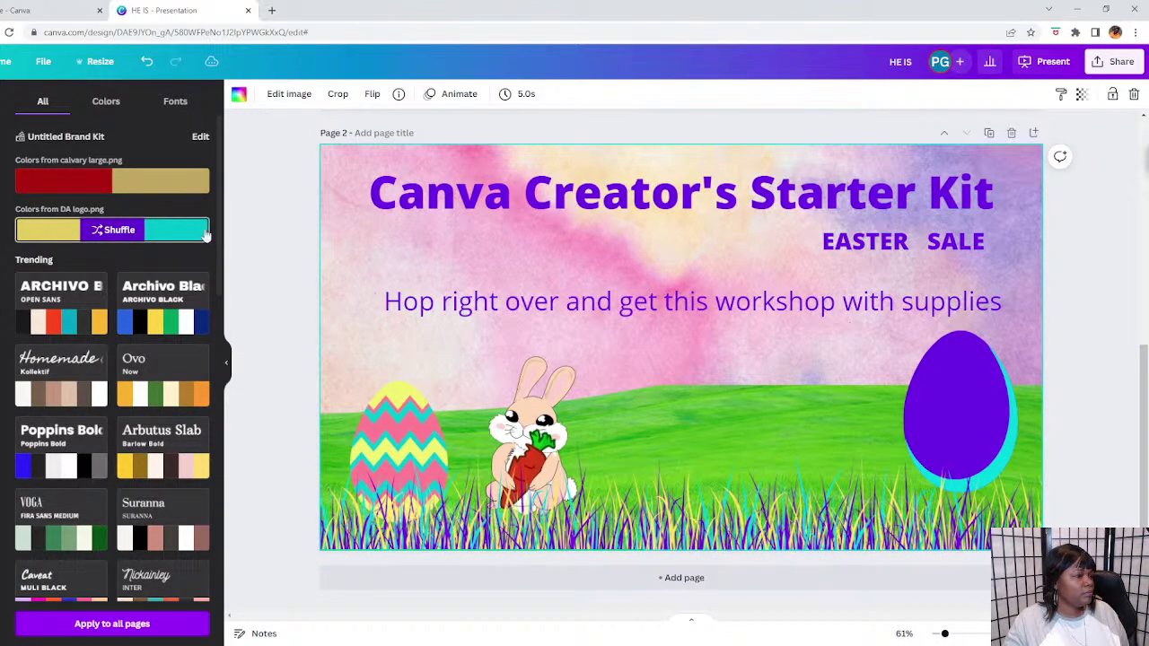
Move the title "Canva Creator's Starter Kit" and the "Hop right over" line slightly left on the page.
left_click(585, 206)
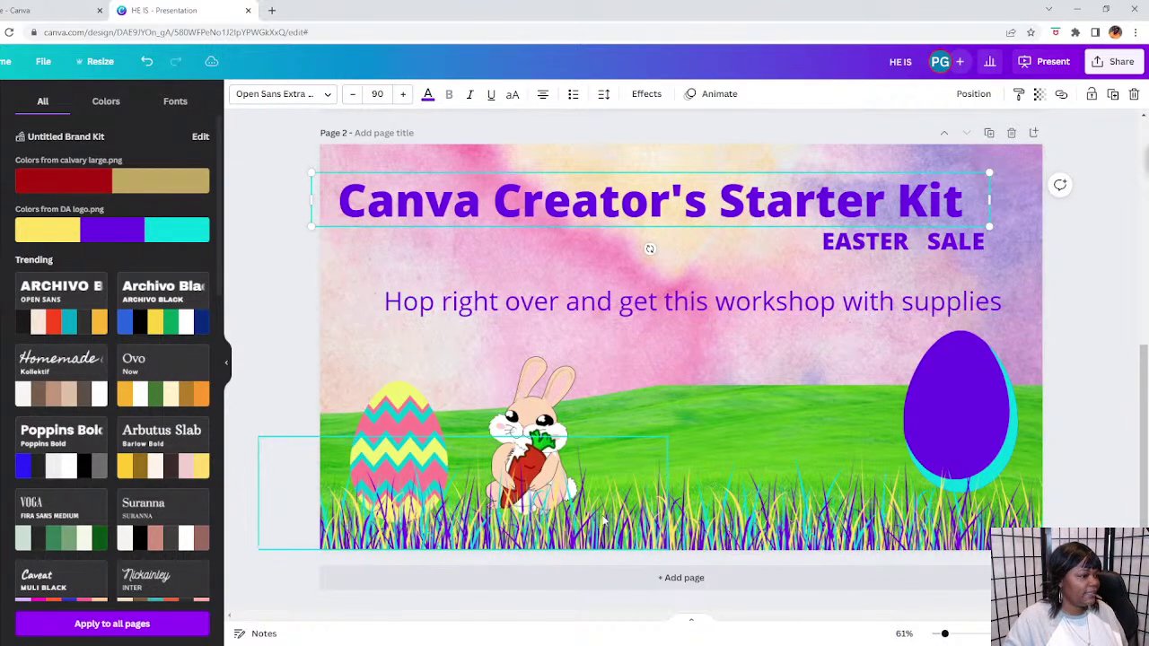
left_click(625, 482)
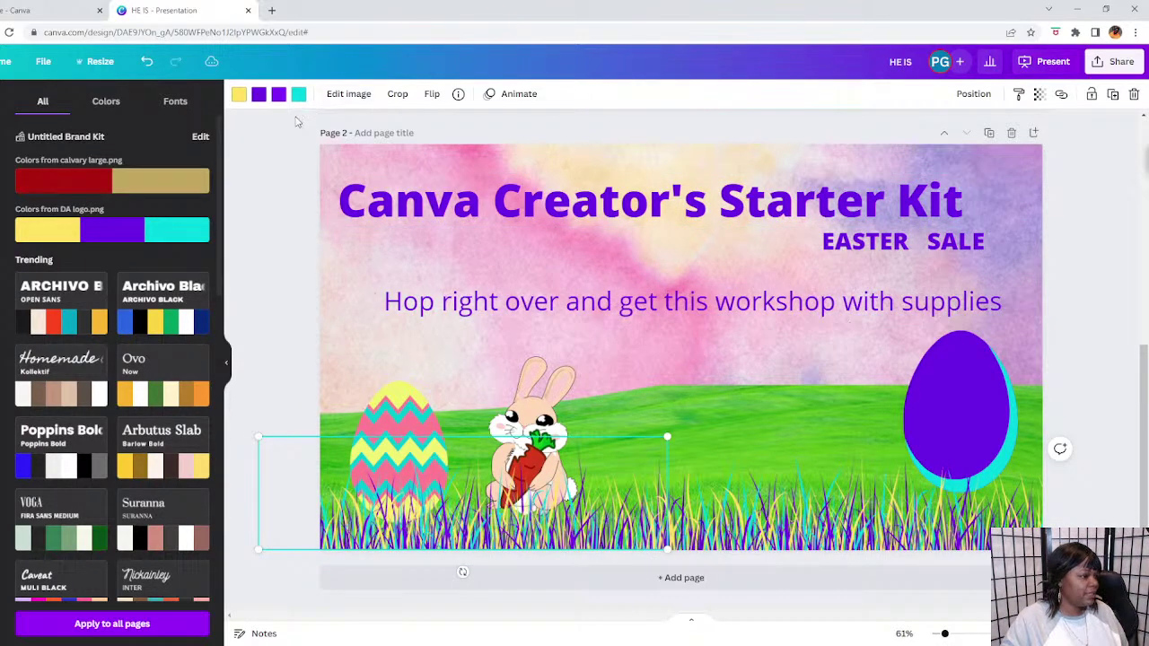
left_click(772, 360)
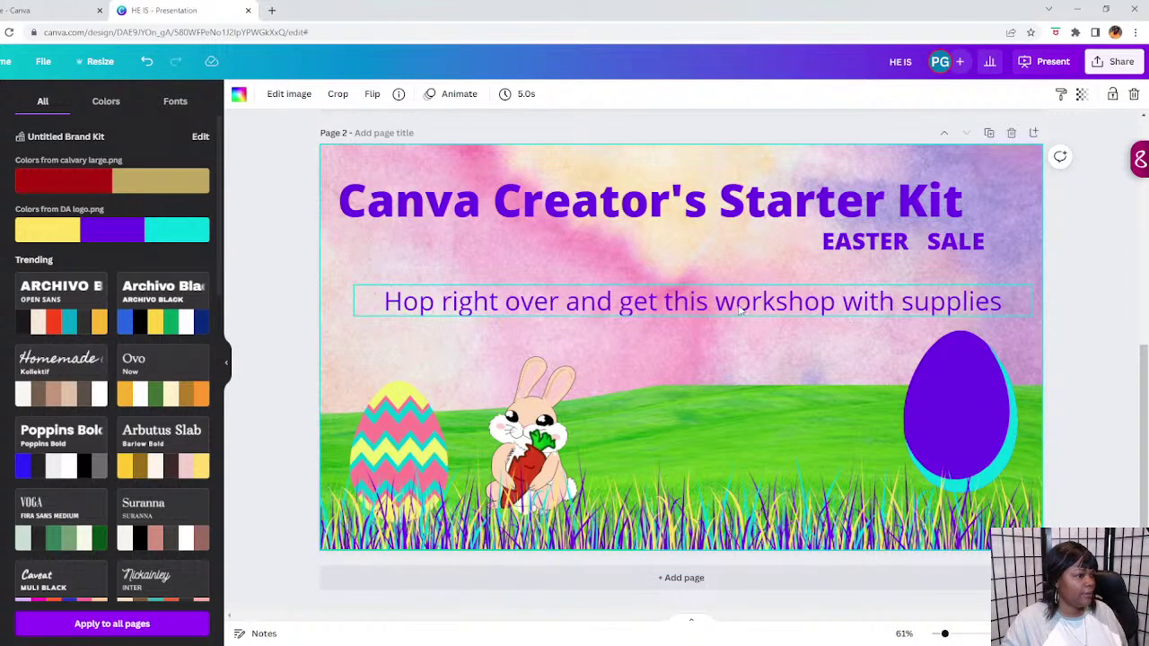
left_click_drag(741, 307, 737, 290)
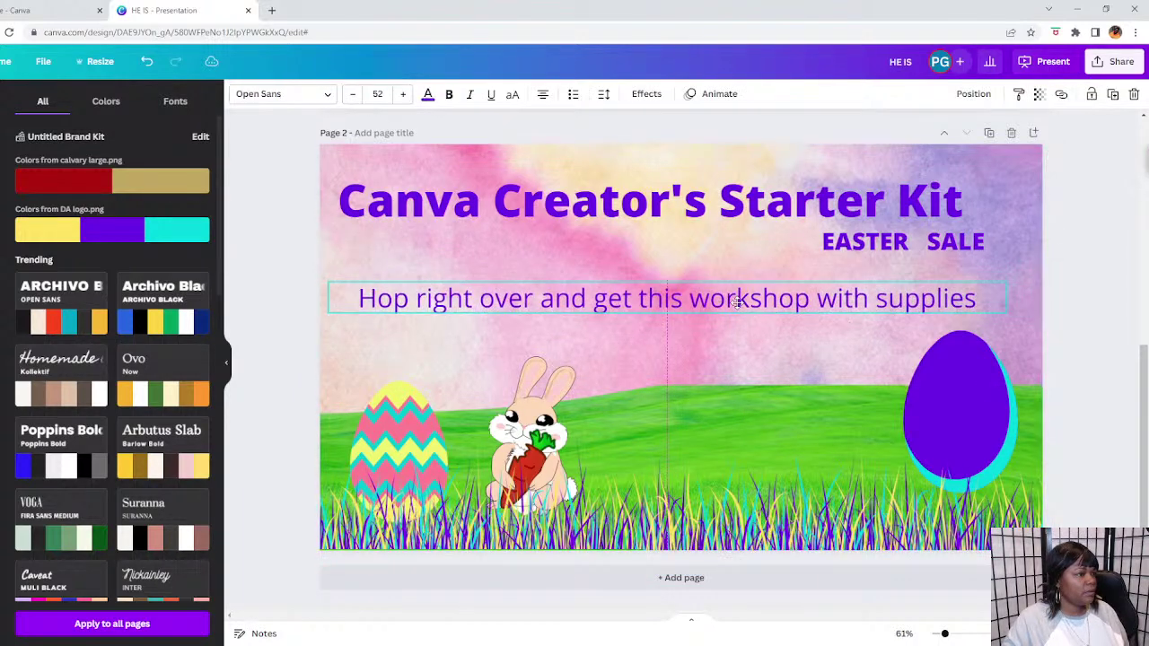
Try the Tropika Script font from the script search on the title "Canva Creator's Starter Kit".
left_click(716, 190)
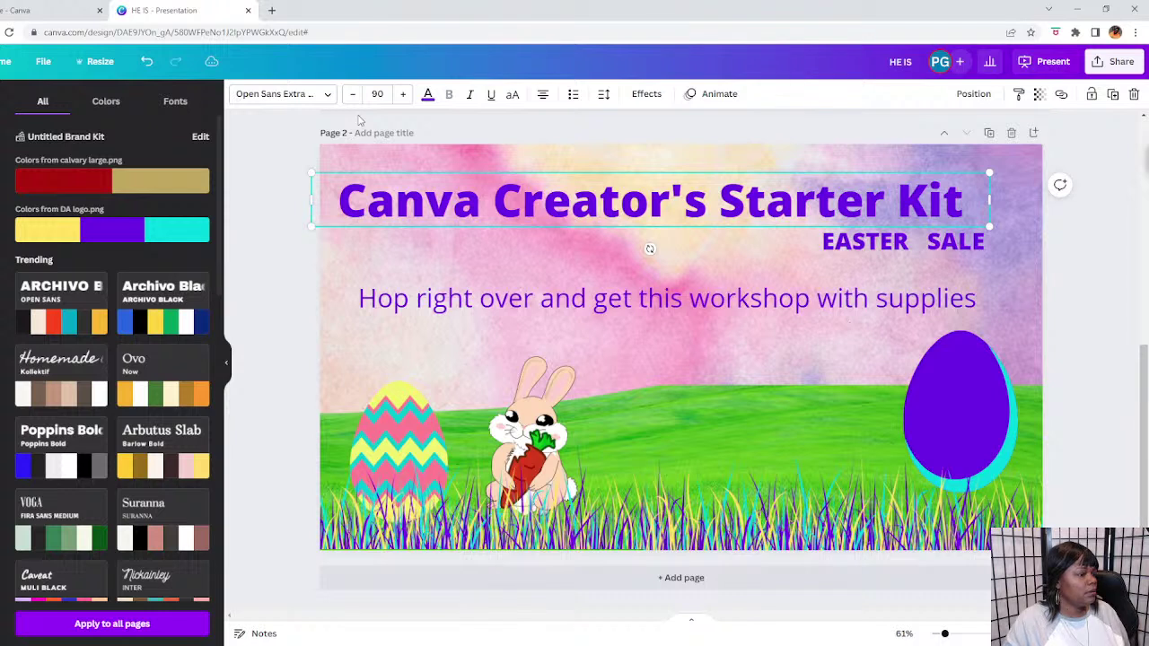
left_click(295, 96)
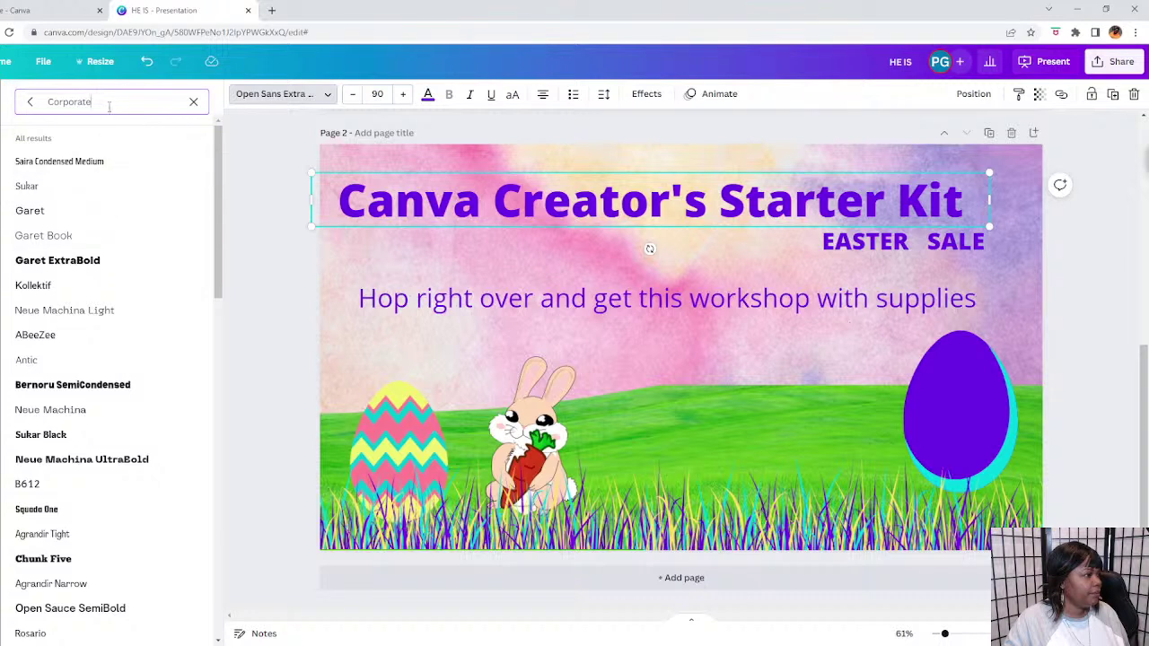
left_click(192, 104)
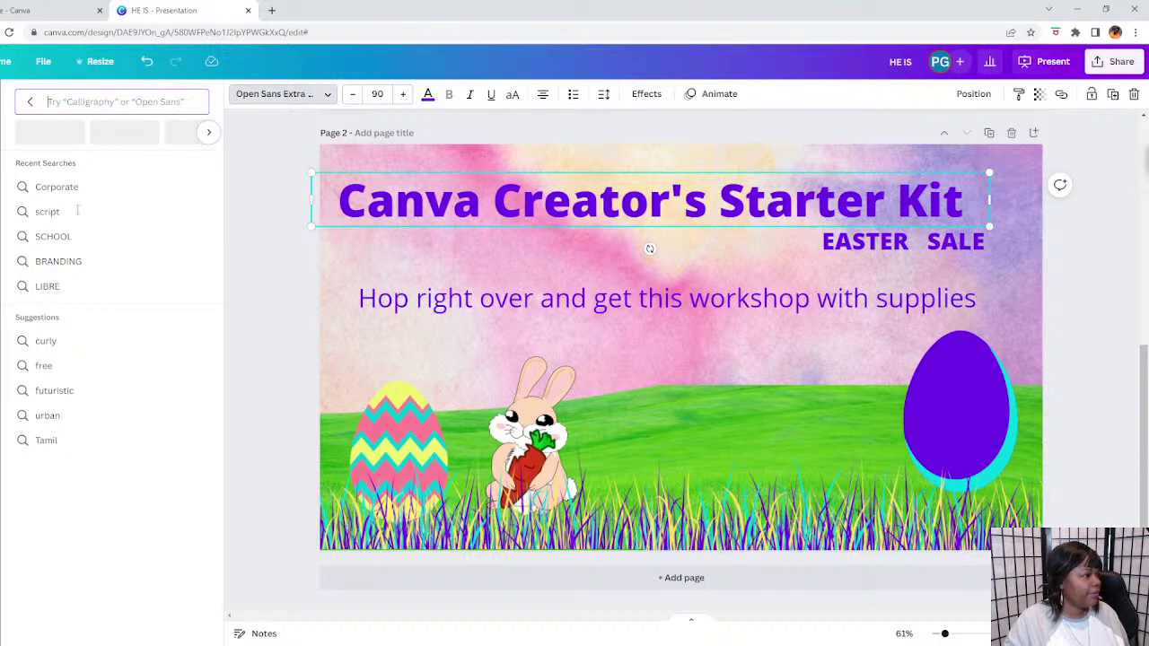
left_click(86, 219)
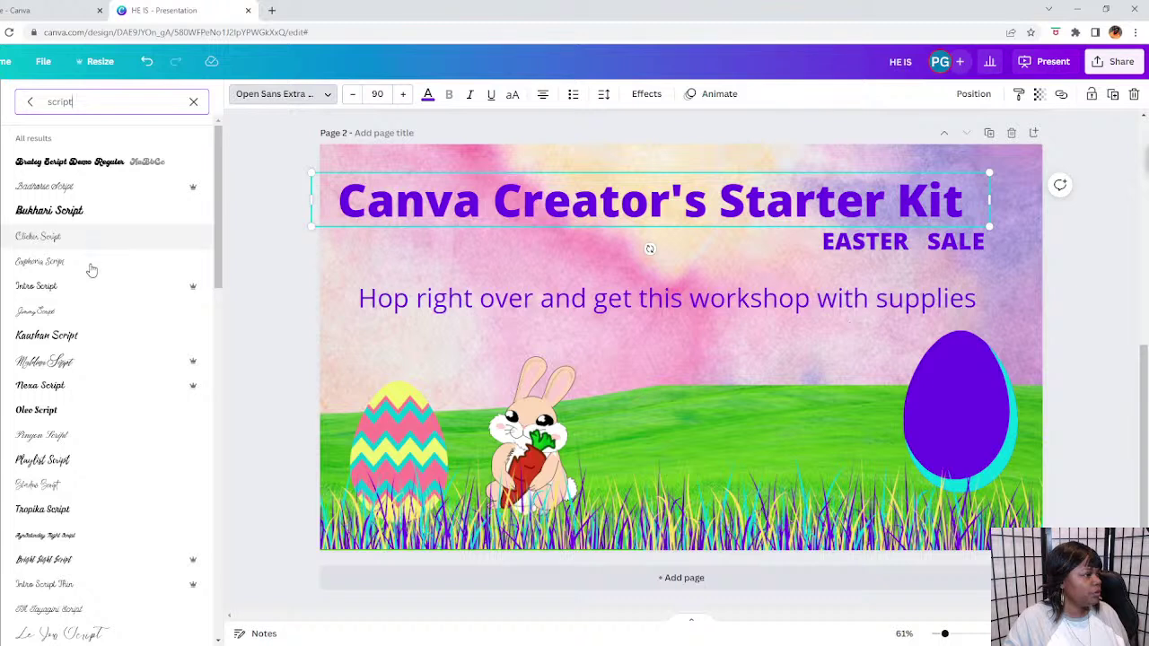
scroll(91, 402, "down", 4)
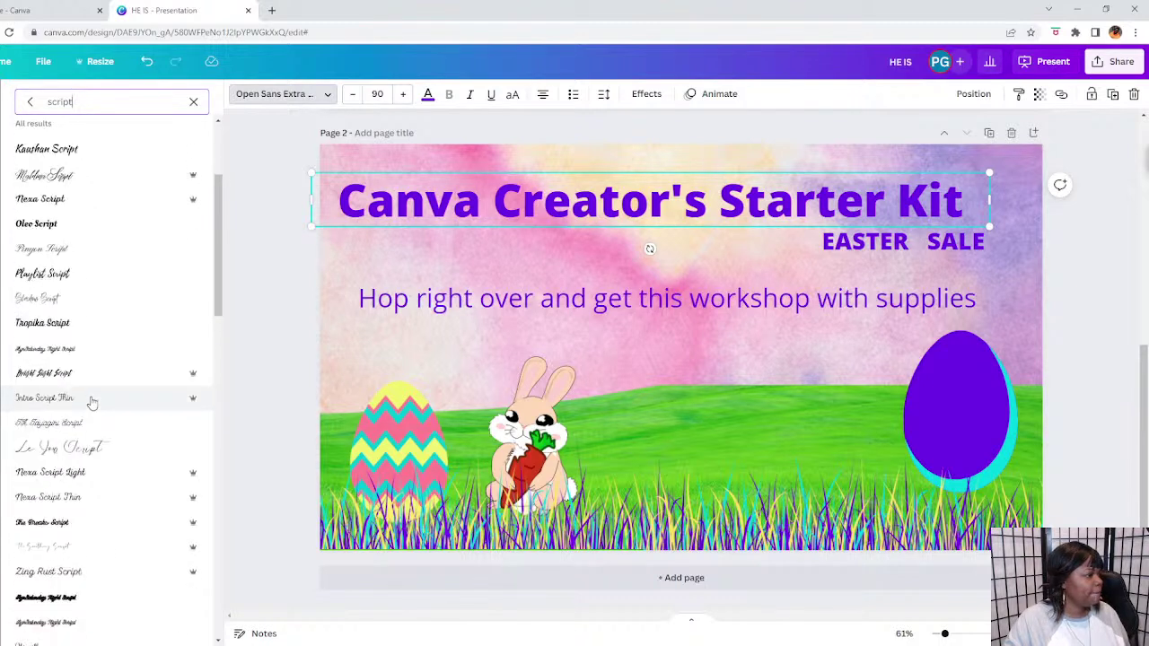
left_click(96, 321)
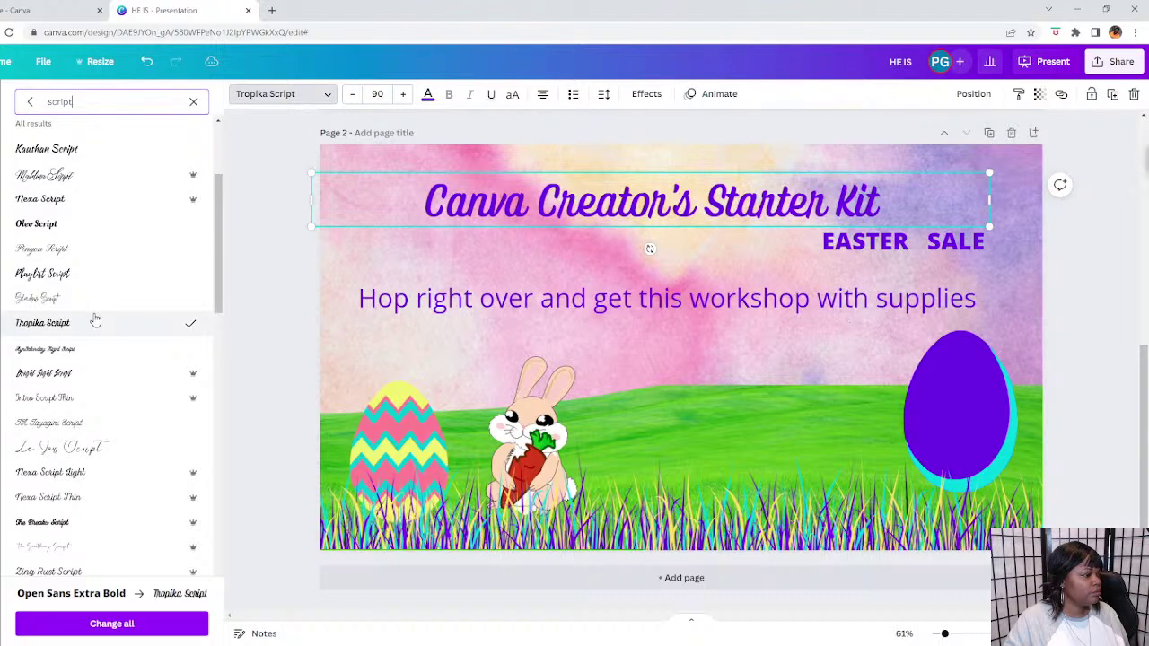
scroll(95, 321, "down", 2)
scroll(108, 269, "up", 6)
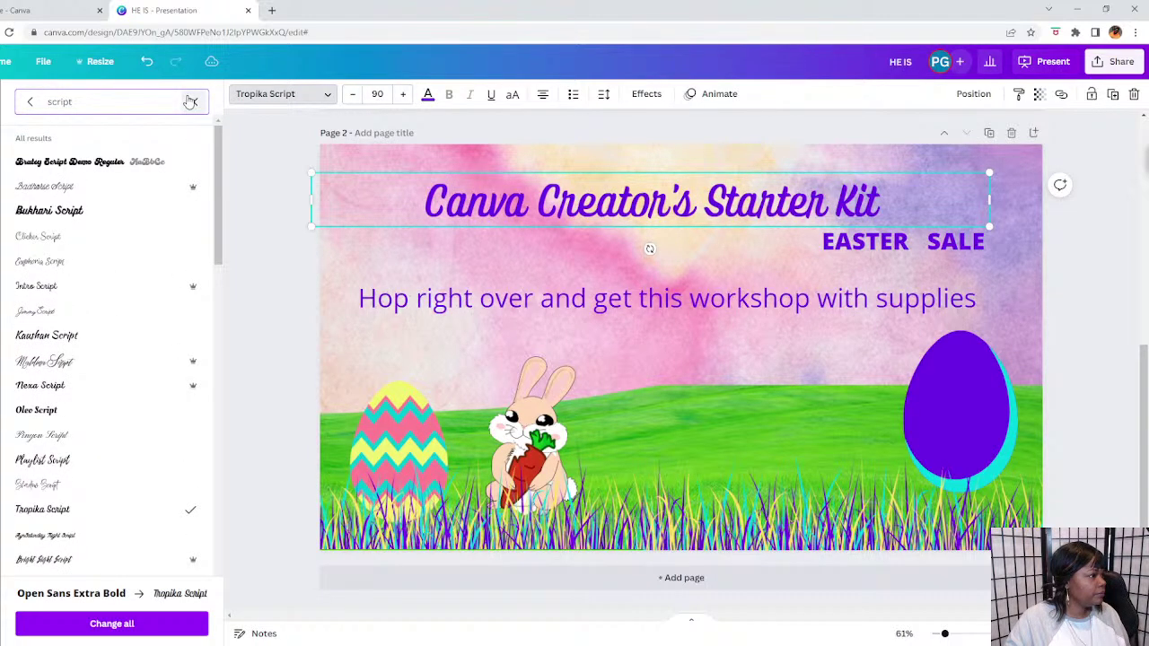
left_click(190, 100)
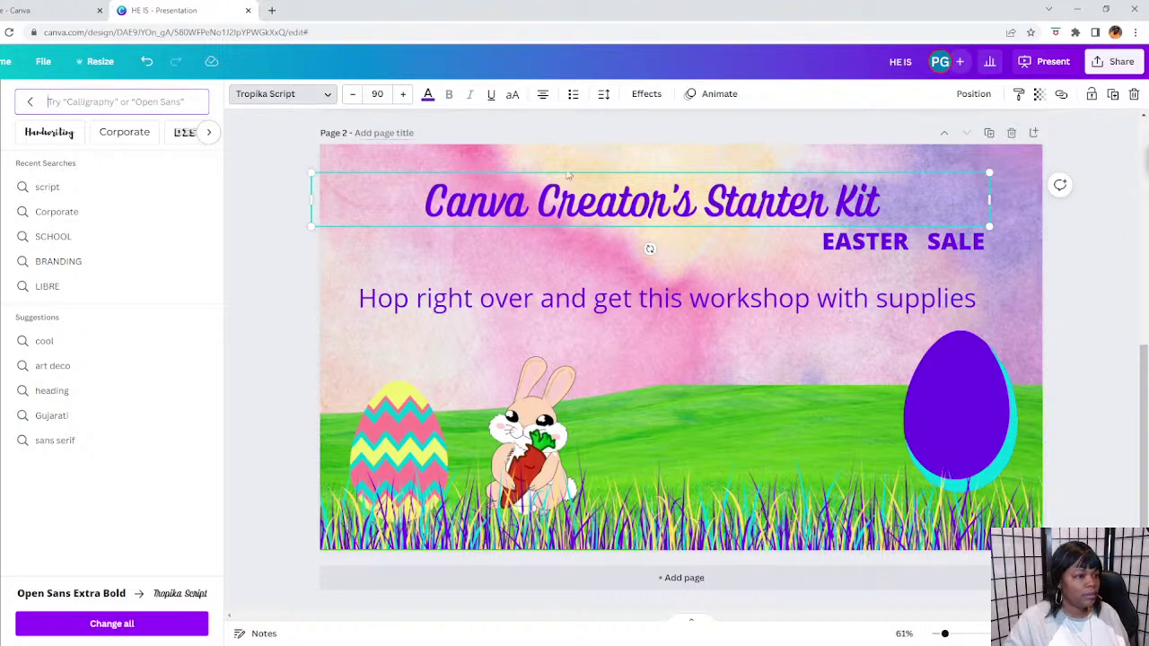
Add "last" to the end of the "Hop right over" line and set its font to Paalalabas Wide.
left_click(990, 305)
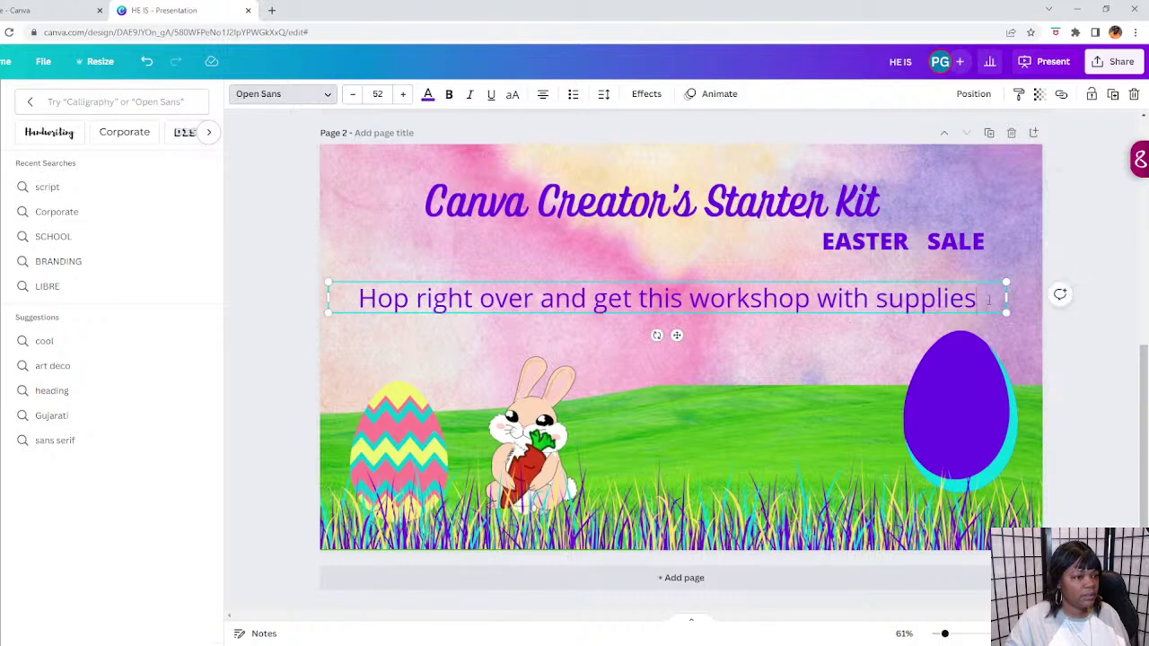
type("last")
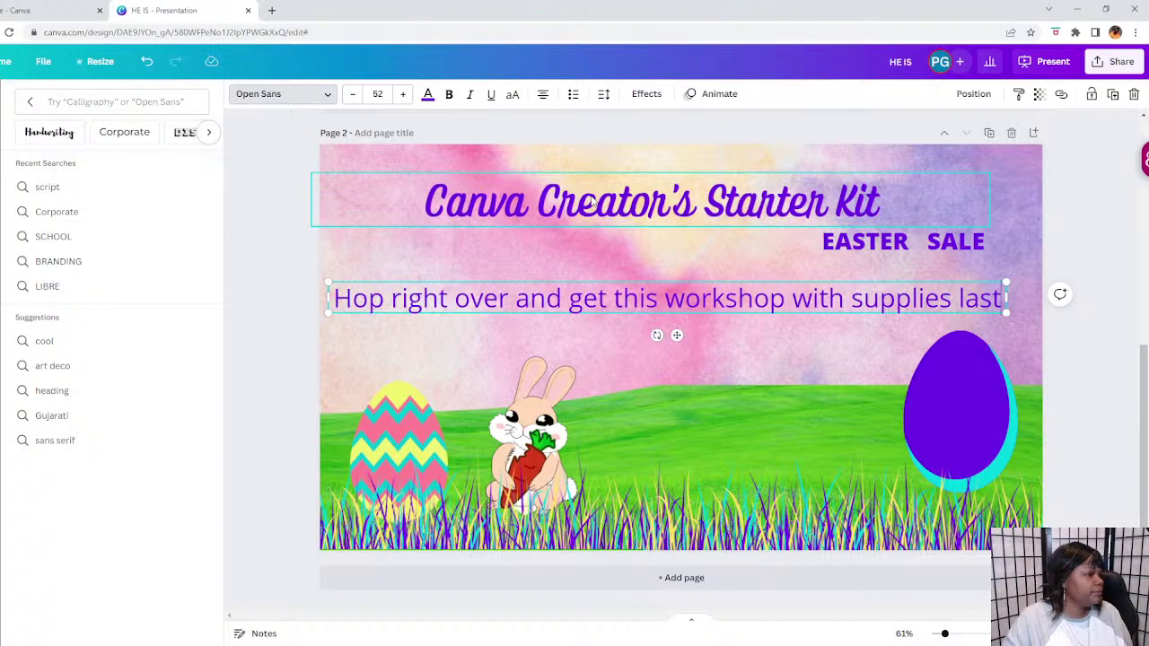
left_click(80, 211)
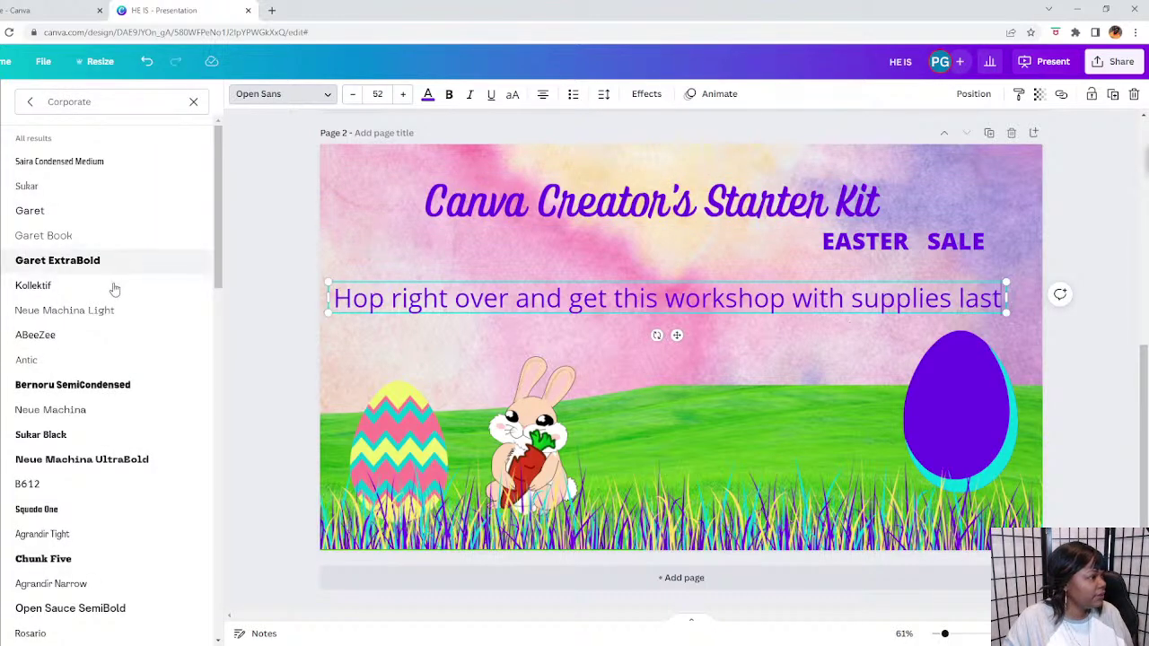
scroll(128, 417, "down", 3)
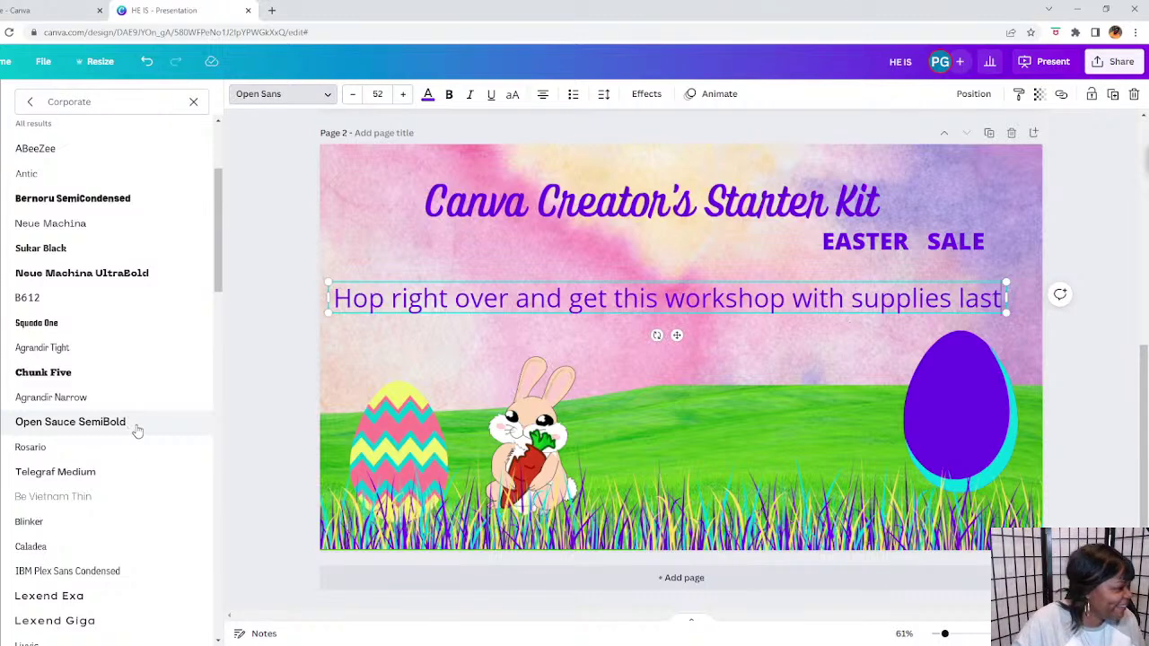
scroll(133, 511, "down", 1)
scroll(130, 516, "down", 3)
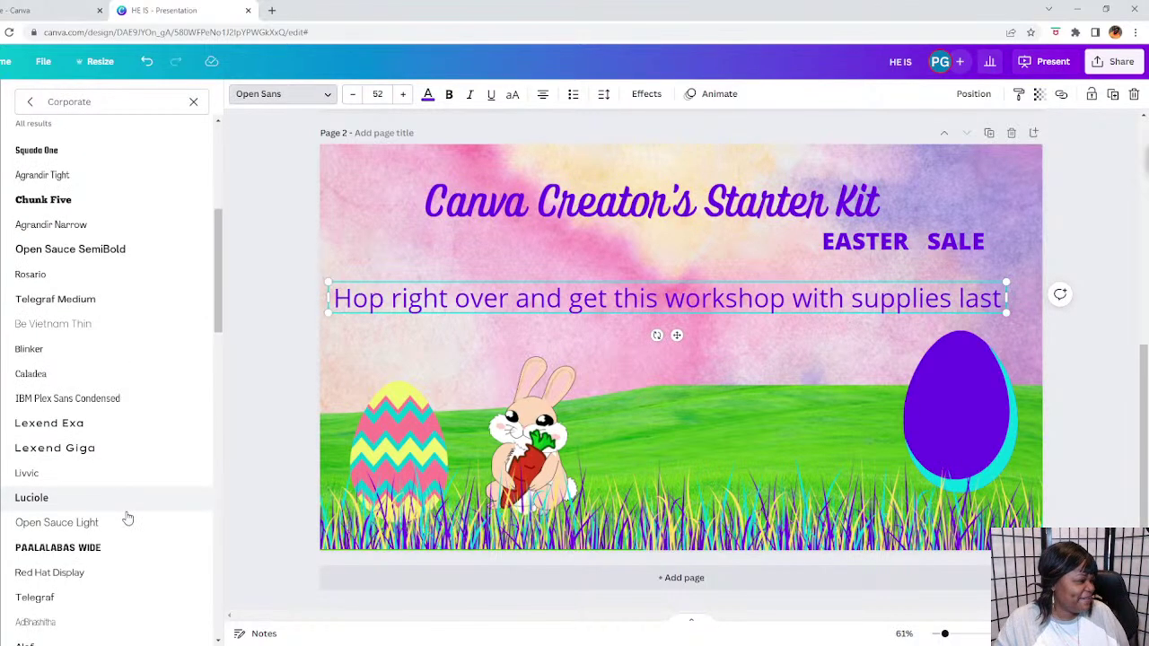
left_click(129, 531)
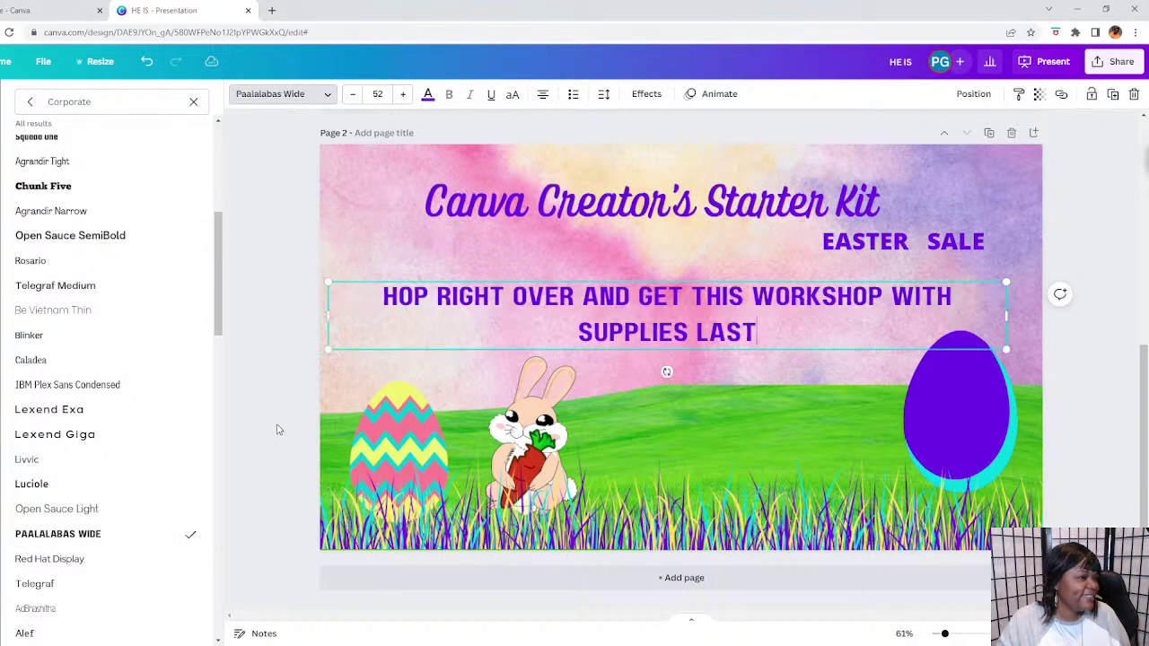
Try the Paalalabas Wide font on the title "Canva Creator's Starter Kit" and shift the title slightly right.
left_click(546, 218)
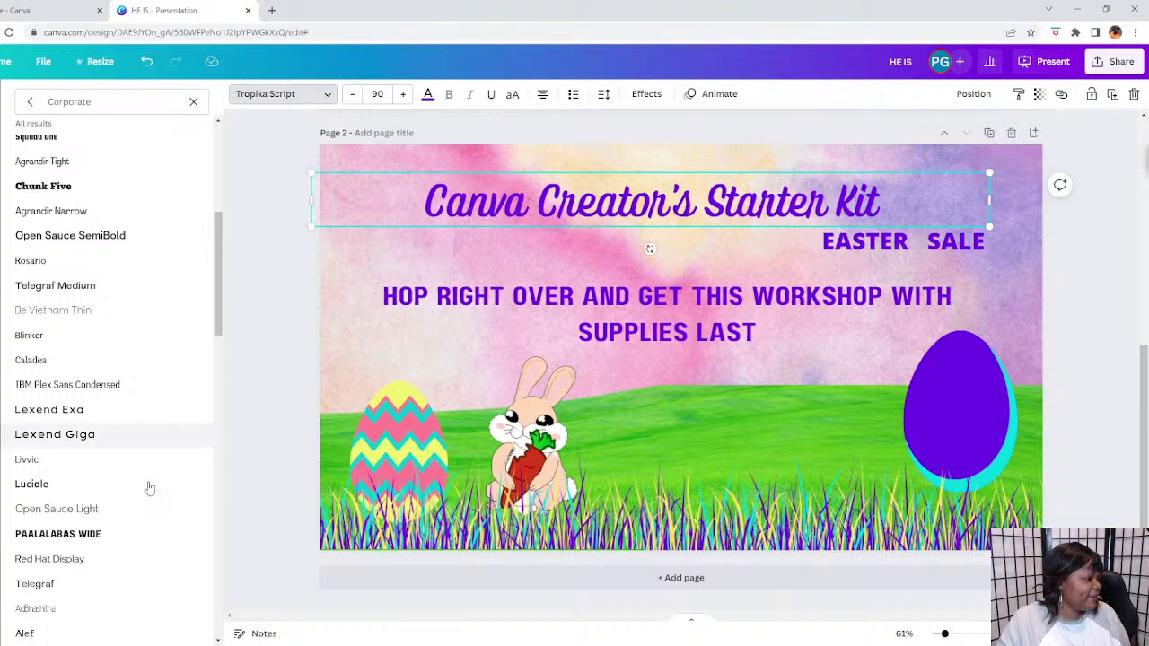
left_click(94, 543)
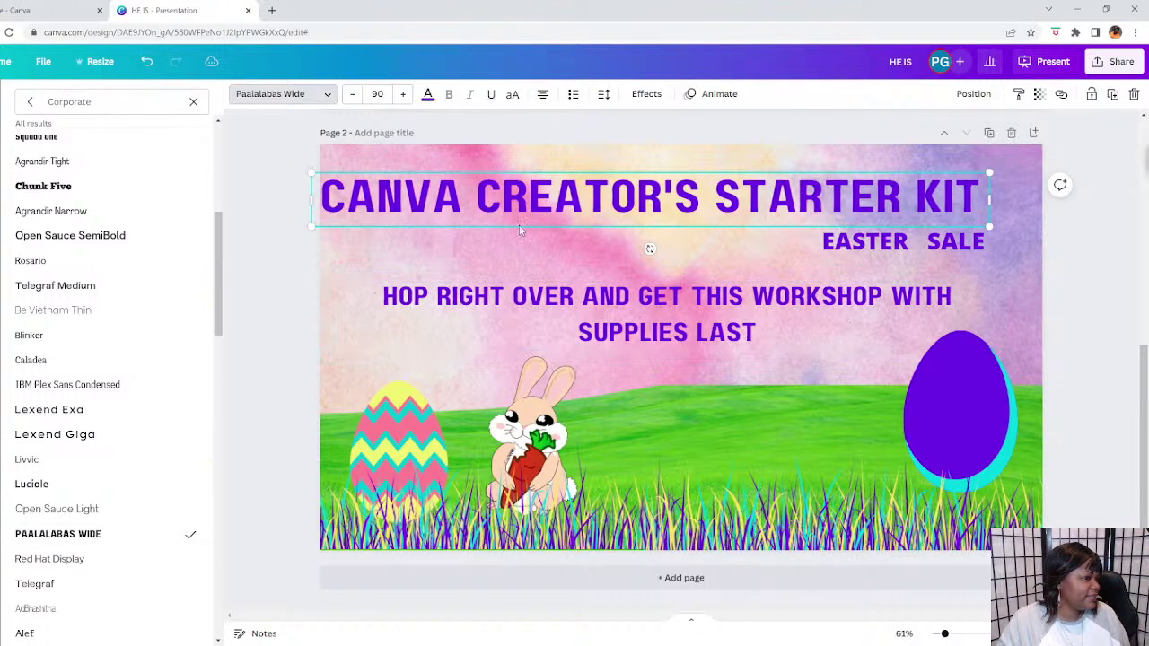
left_click_drag(555, 168, 598, 169)
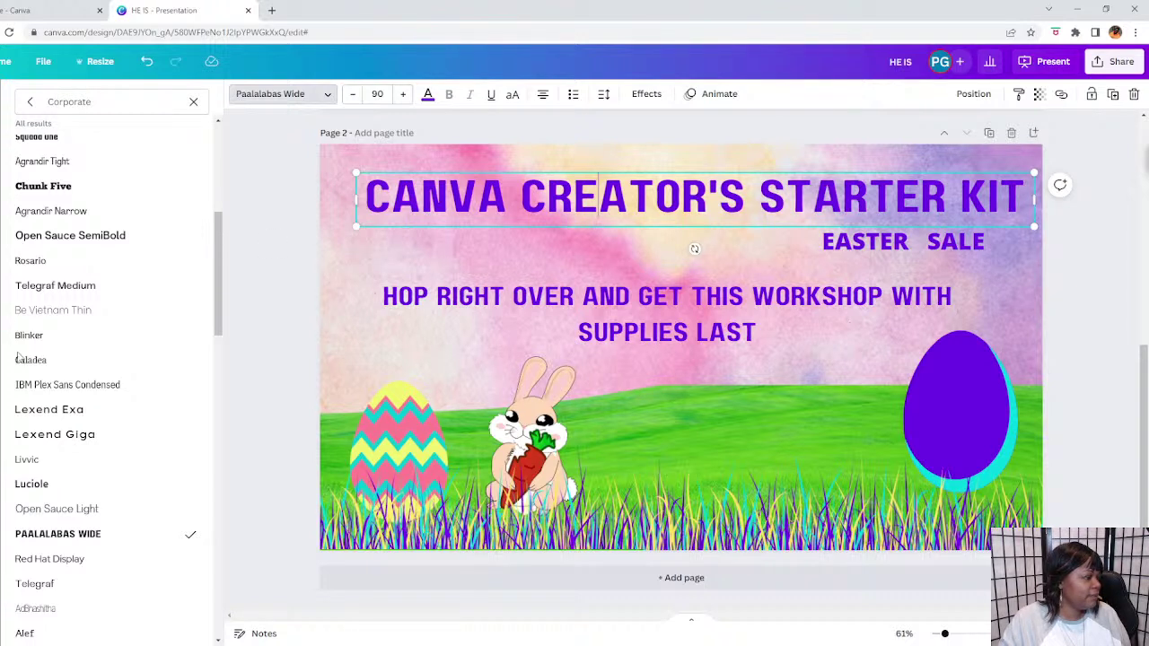
Set the title's font to Crimson Pro Bold and nudge the title slightly up and left.
scroll(70, 501, "down", 3)
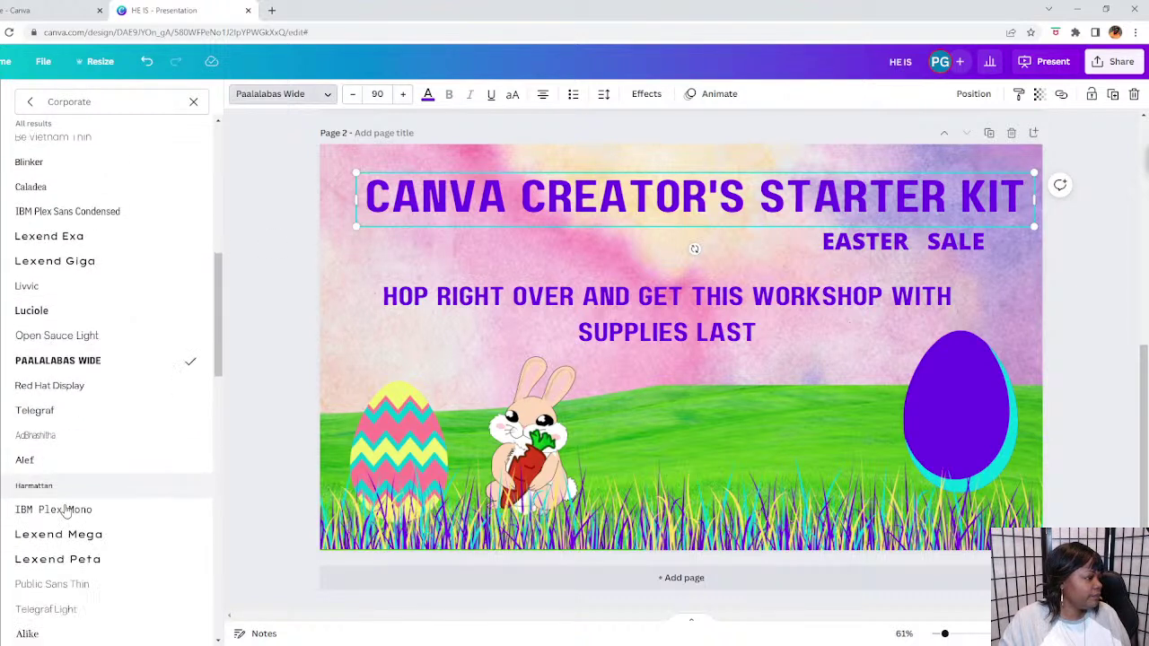
scroll(65, 510, "down", 2)
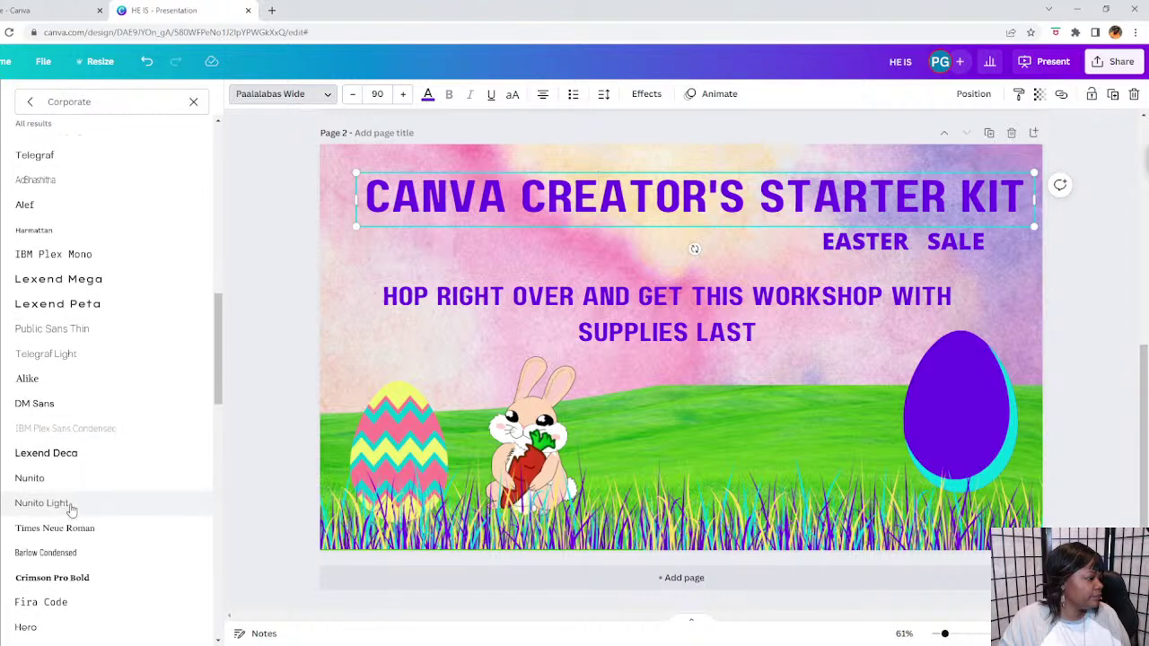
left_click(91, 567)
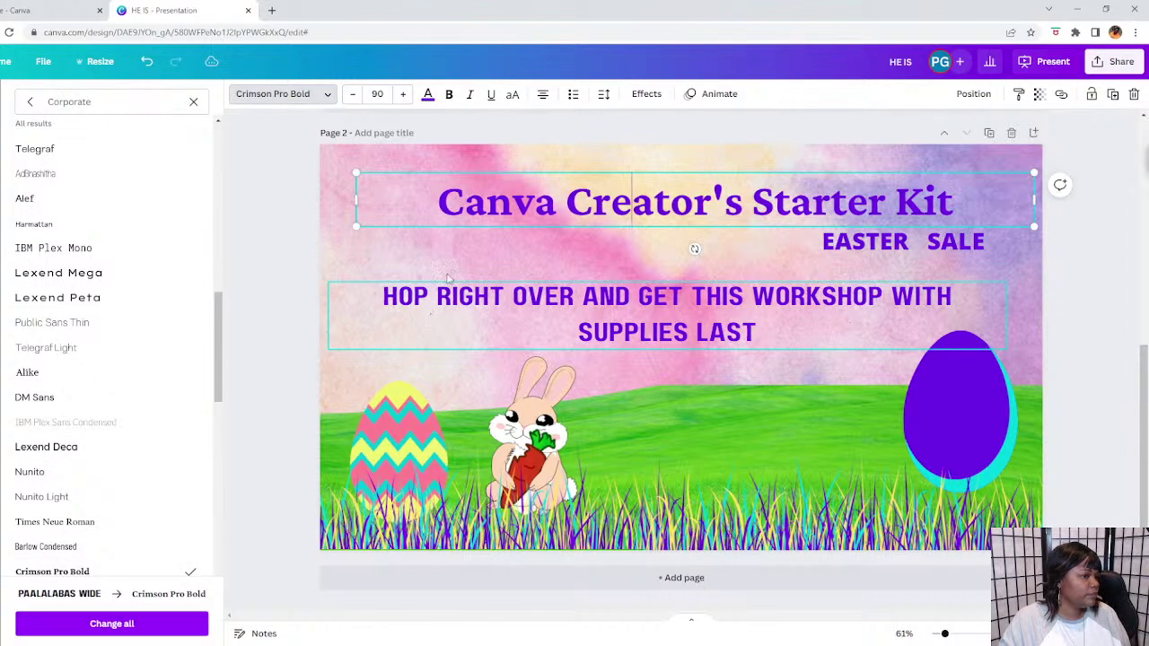
mouse_move(551, 173)
left_mouse_down()
mouse_move(536, 171)
mouse_move(545, 165)
left_mouse_up()
Search the fonts for "script" and set the "EASTER SALE" text to Jimmy Script.
left_click(830, 242)
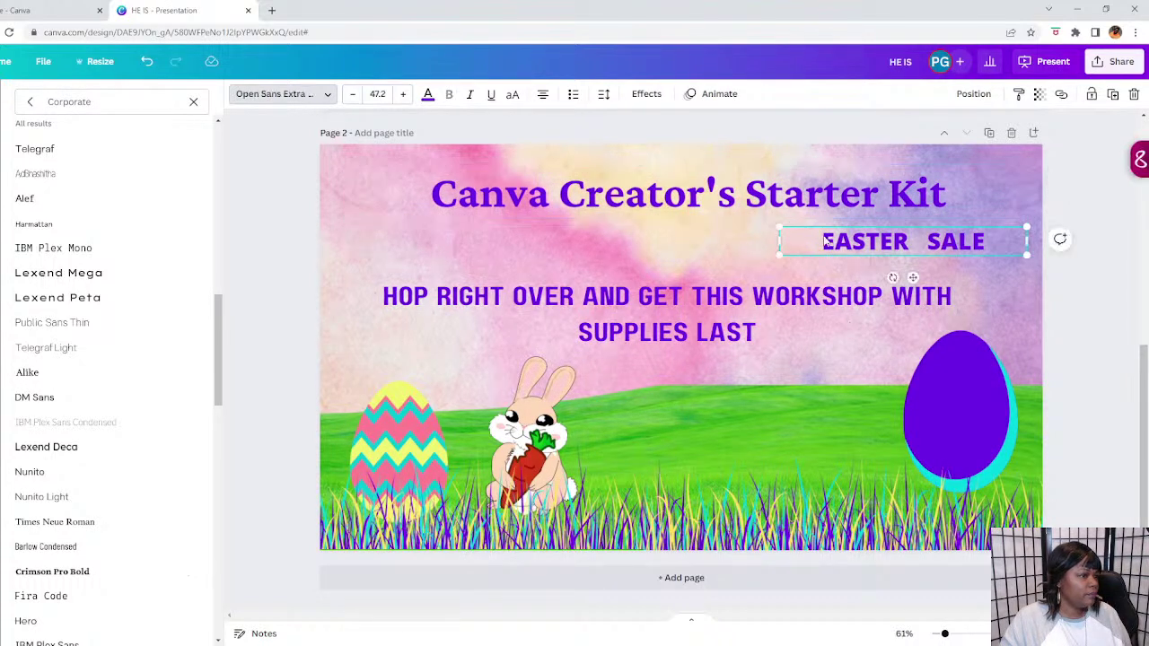
left_click(193, 102)
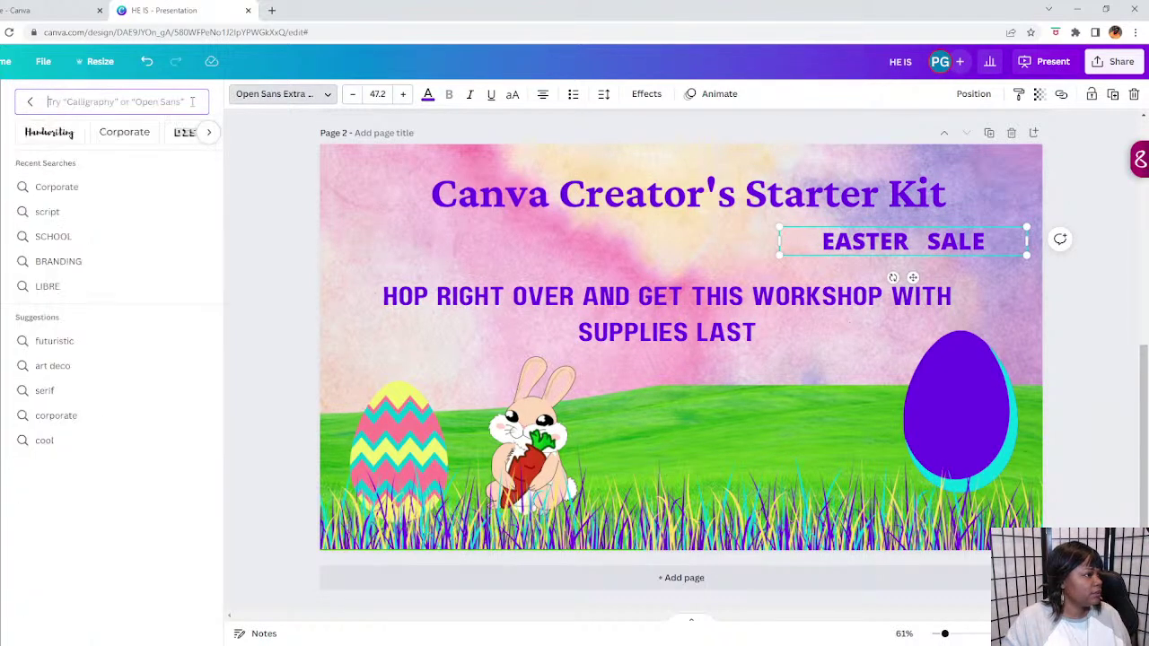
type("scri")
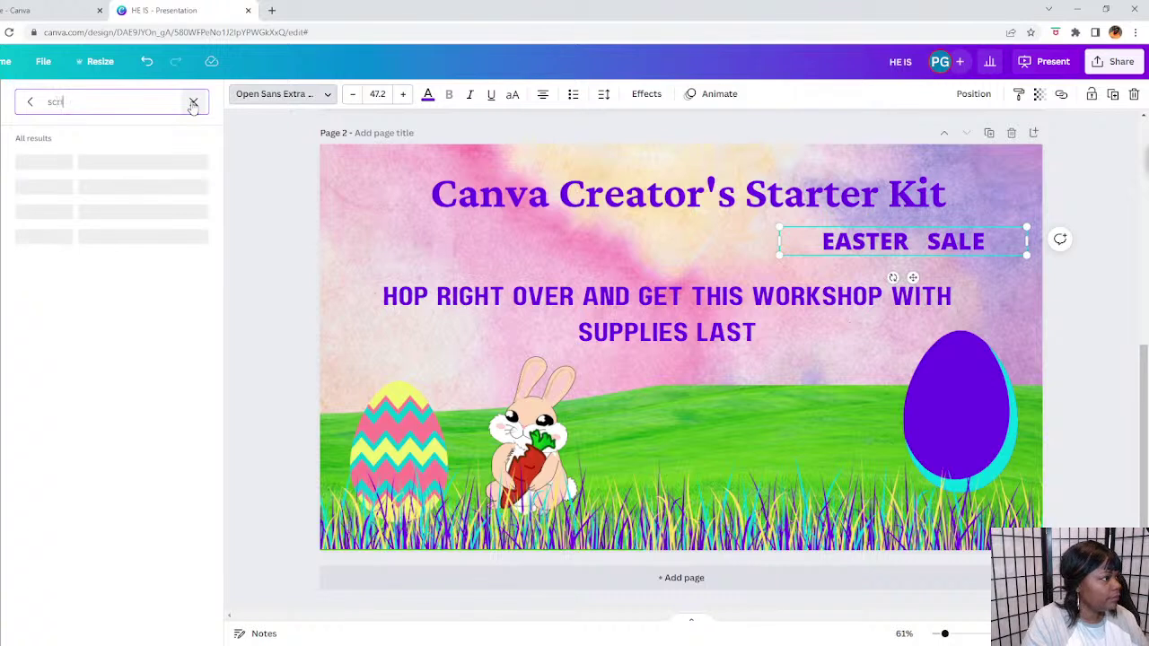
type("pt")
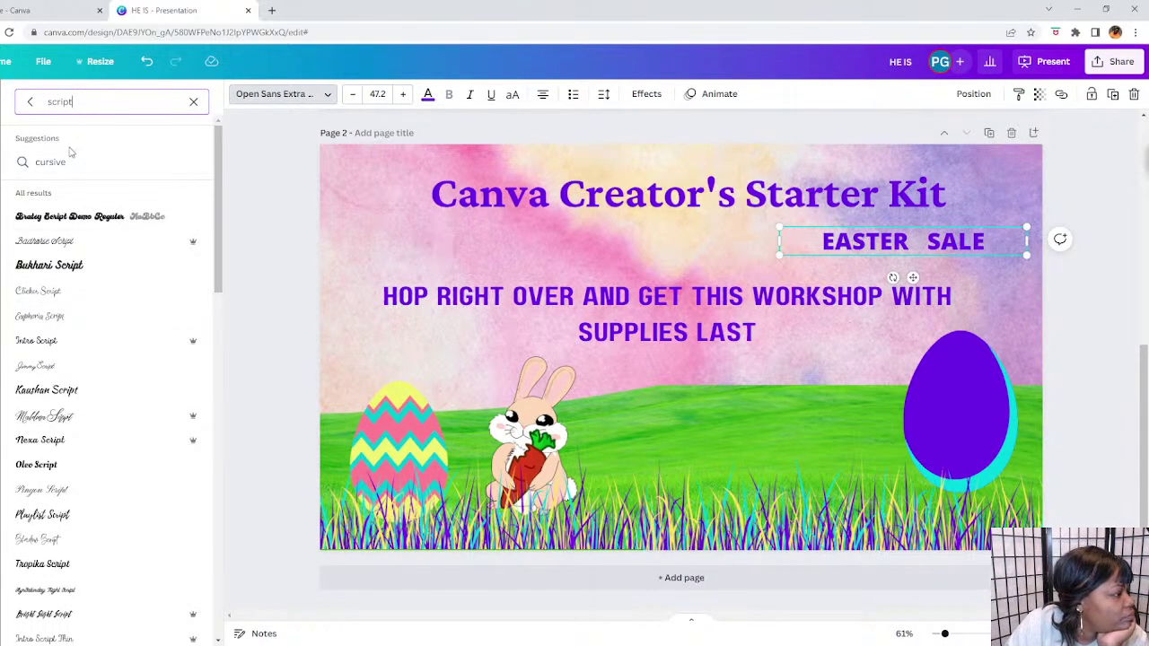
left_click(54, 368)
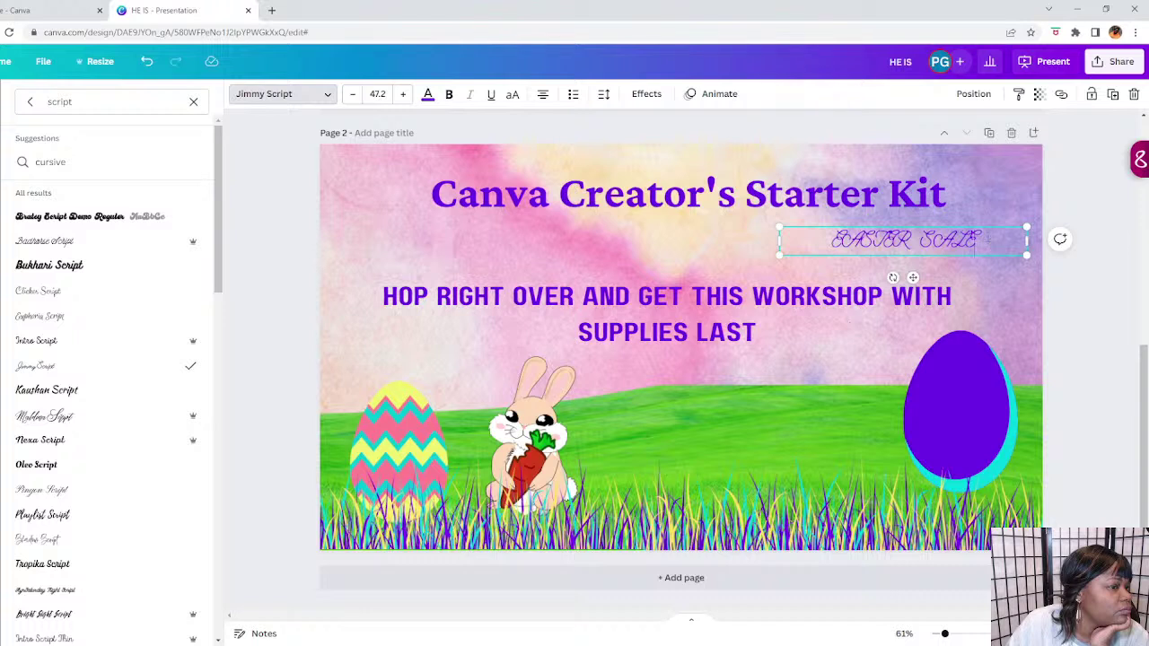
Retype the subtitle as "Easter Sale" in title case, enlarge it to about size 80, and place it just under "Starter Kit".
left_click_drag(984, 239, 857, 236)
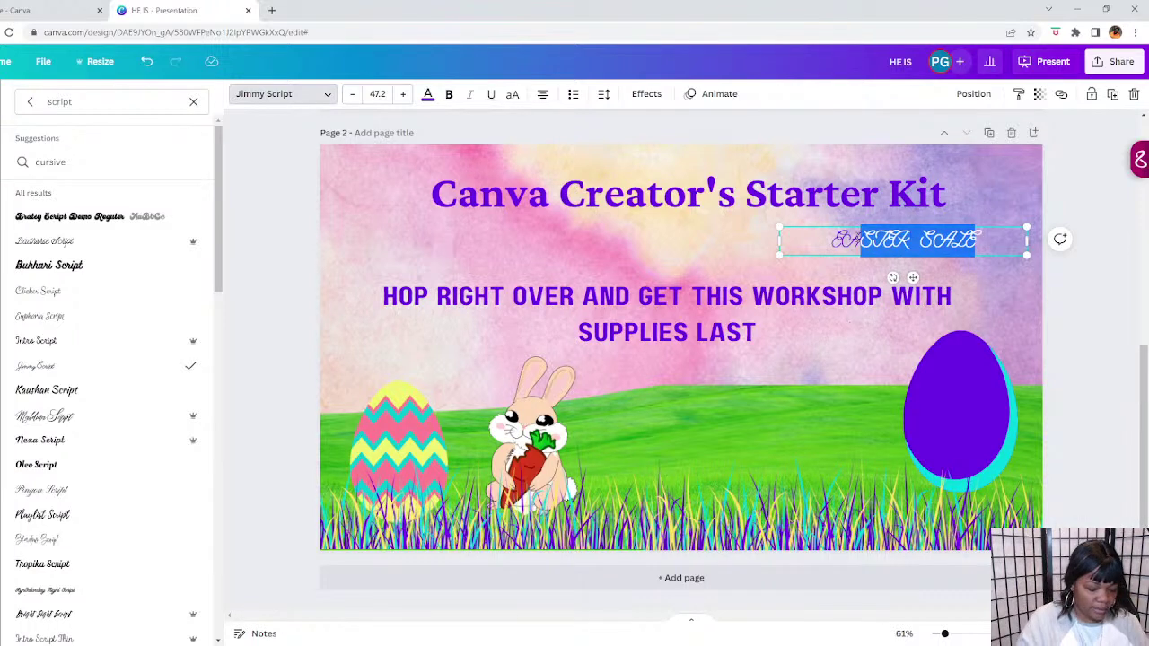
key("BackSpace")
key("BackSpace")
type("a")
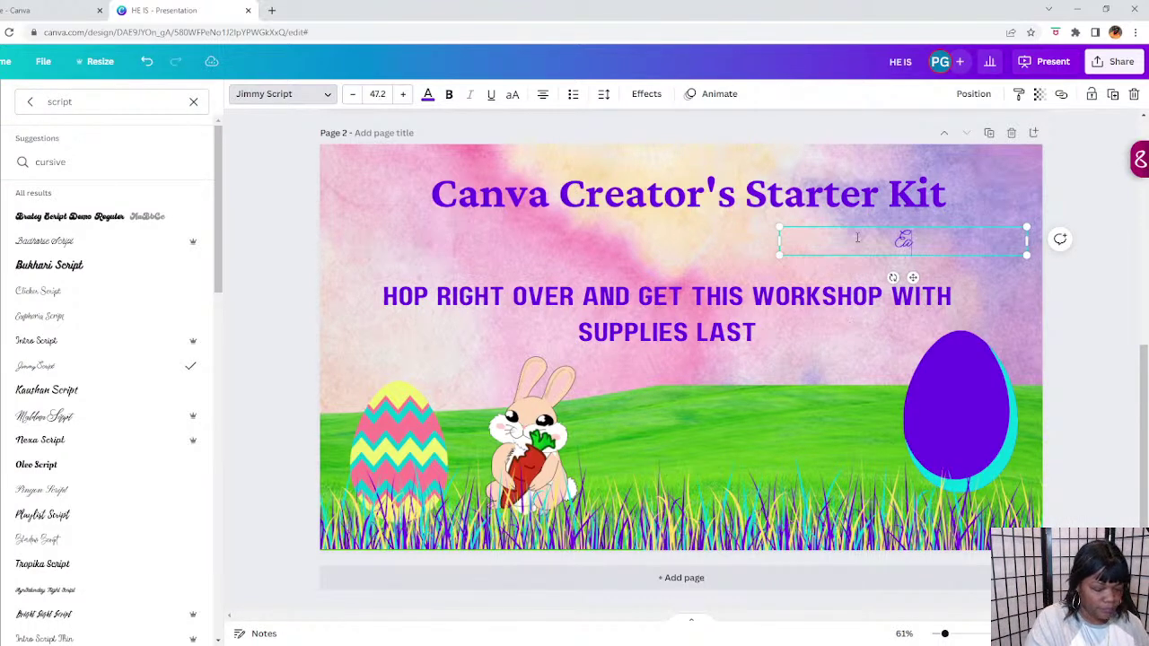
type("ster Sale")
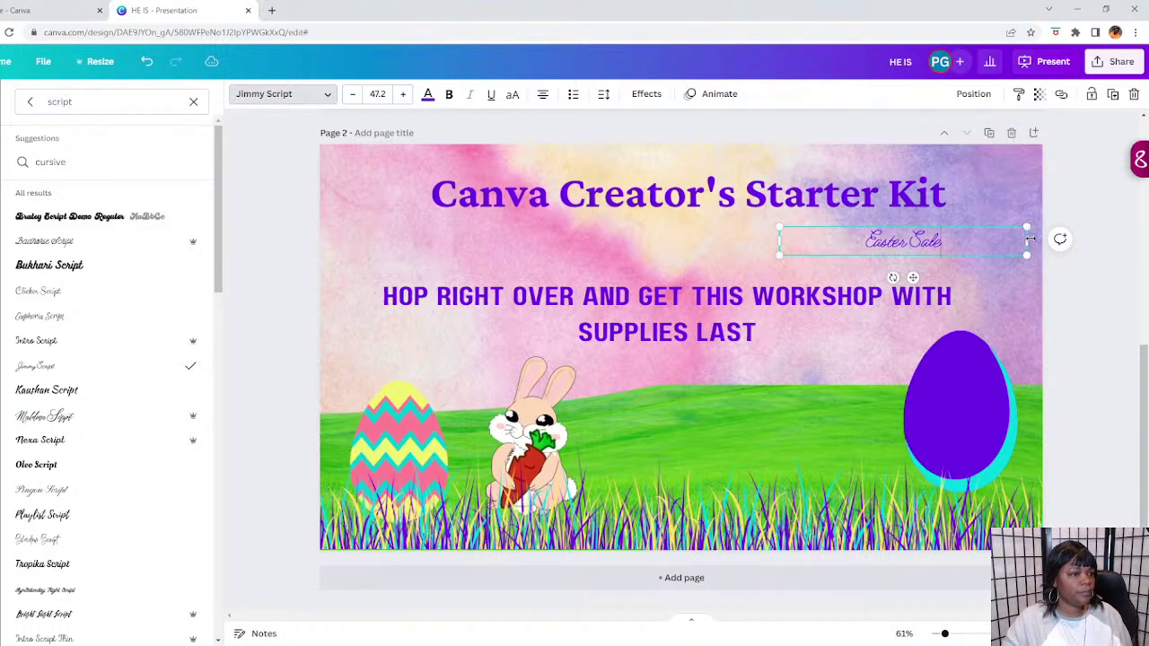
left_click_drag(1029, 239, 989, 213)
Move the "Hop right over" line slightly up and right and set its font to Zing Rust Script.
mouse_move(768, 320)
left_mouse_down()
mouse_move(769, 302)
mouse_move(802, 301)
mouse_move(781, 315)
left_mouse_up()
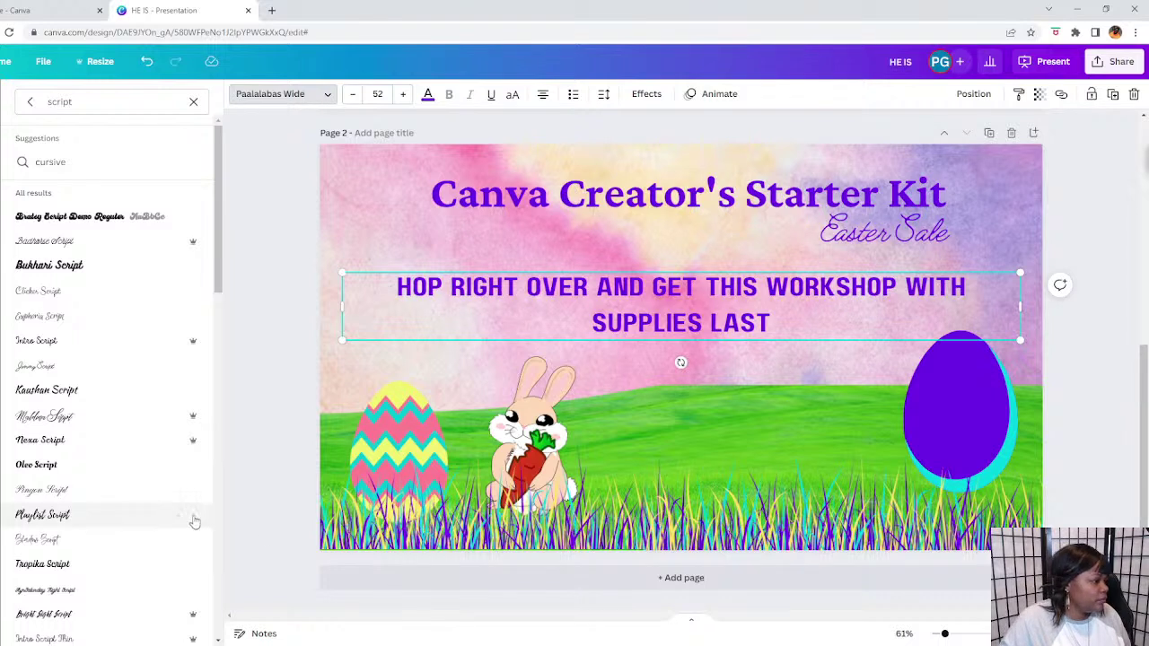
scroll(189, 516, "down", 3)
scroll(182, 513, "down", 3)
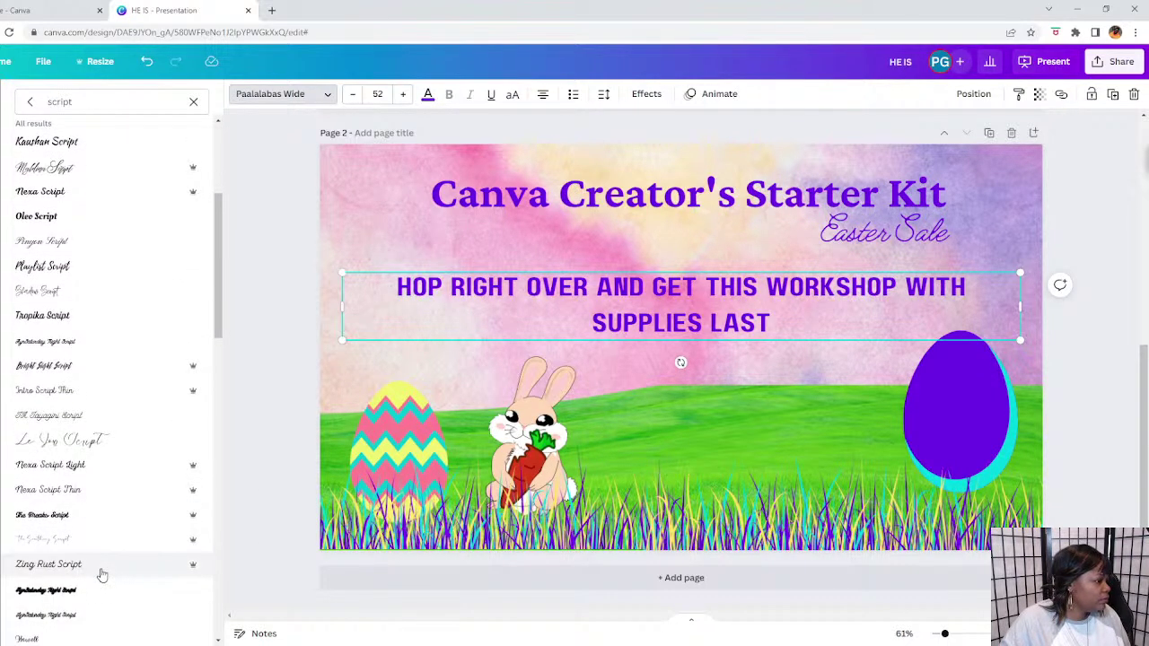
left_click(103, 565)
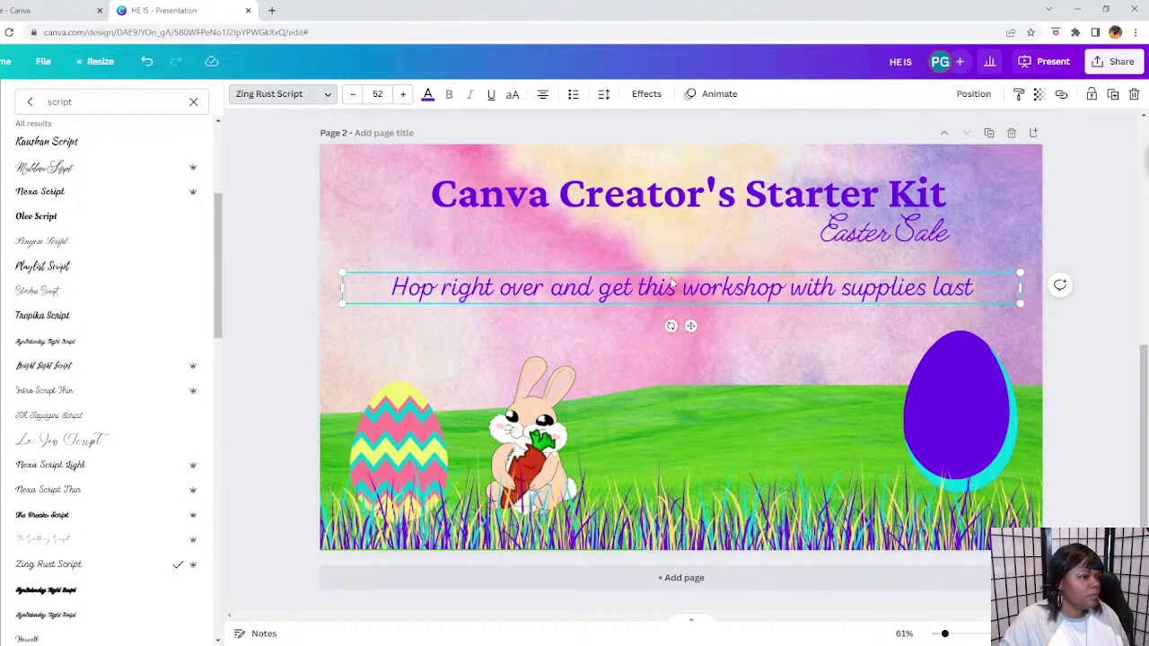
Shrink the "Hop right over" line to about size 38.7 and place it lower, midway between the title and the grass.
left_click_drag(669, 299, 666, 315)
left_click_drag(337, 286, 511, 294)
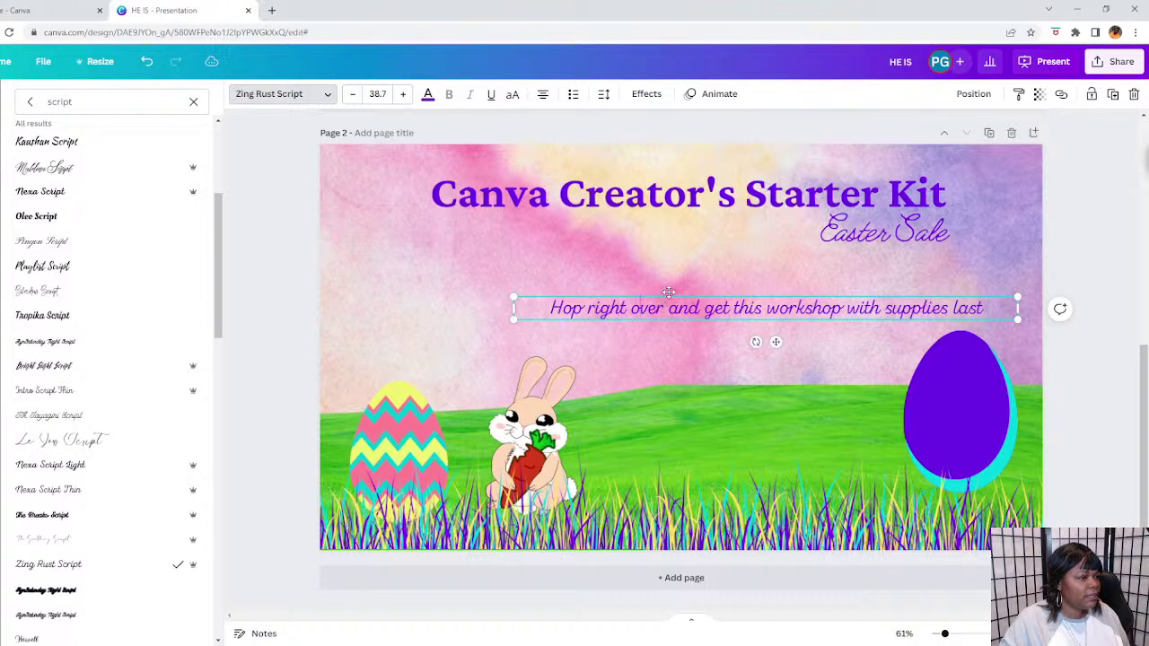
left_click_drag(669, 293, 554, 286)
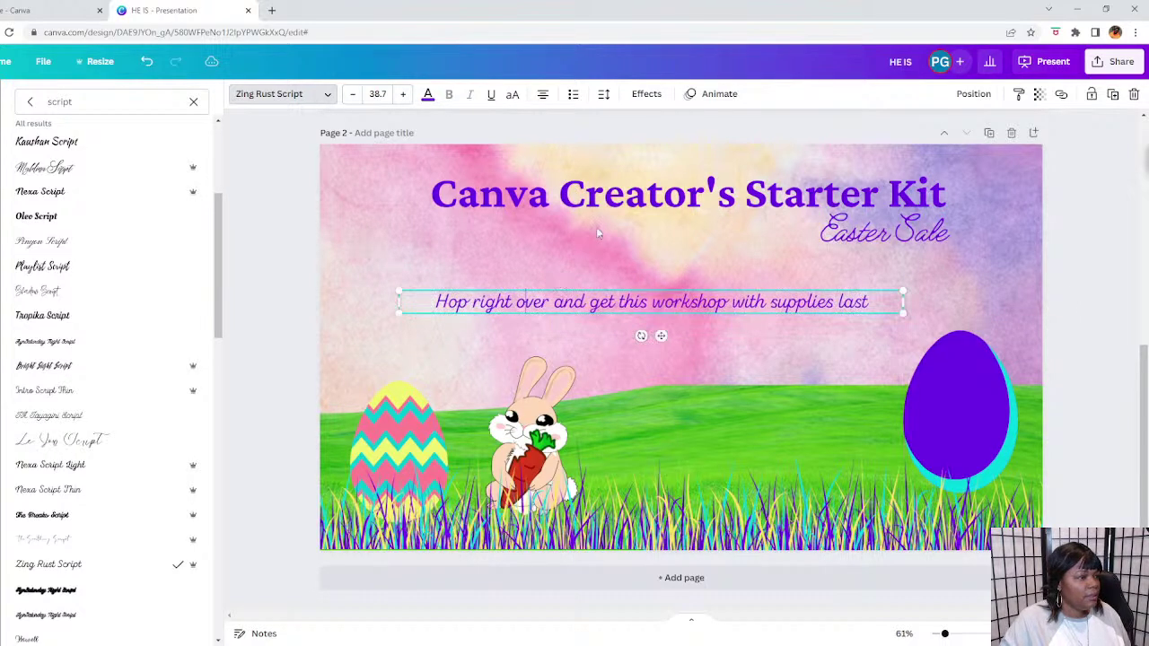
Enlarge the "Canva Creator's Starter Kit" title to size 109 and re-space the "Easter Sale" and "Hop right over" lines closely beneath it.
left_click_drag(888, 235, 894, 251)
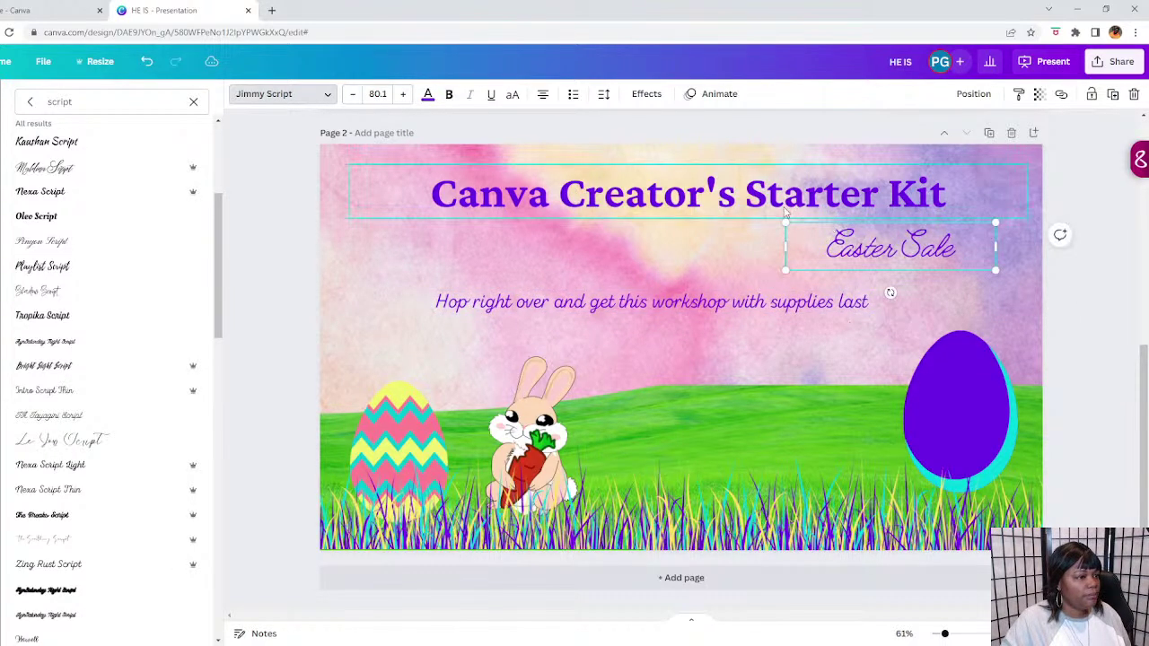
left_click_drag(785, 213, 700, 264)
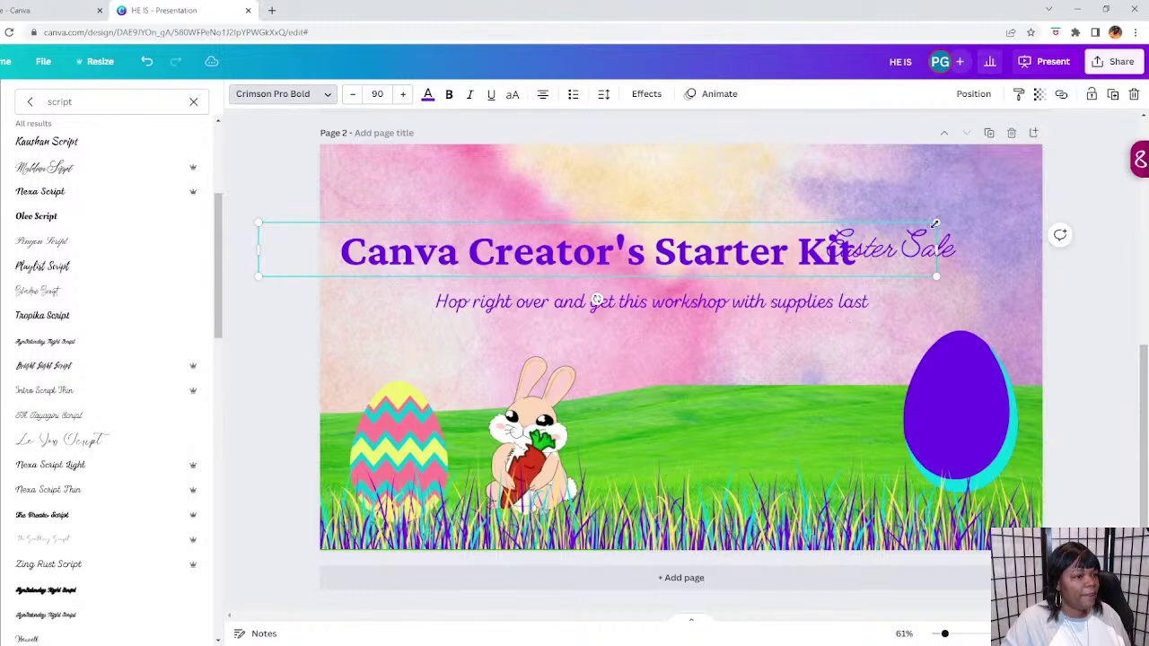
left_click_drag(935, 224, 1074, 212)
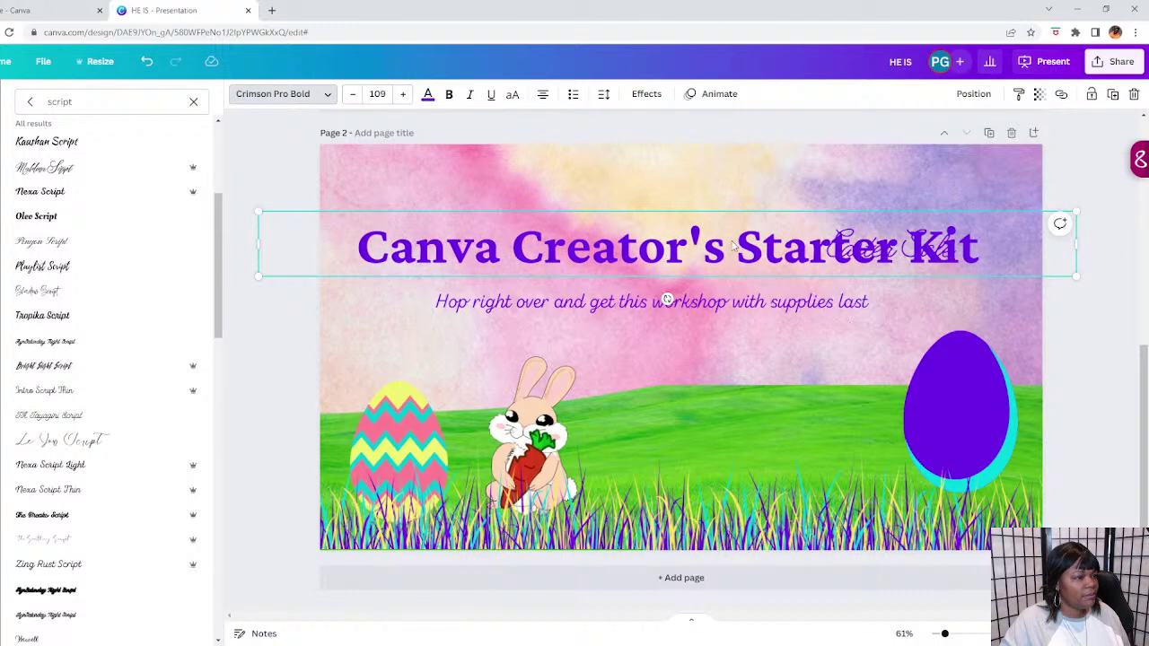
left_click_drag(733, 245, 734, 204)
left_click(682, 301)
mouse_move(682, 302)
left_mouse_down()
mouse_move(682, 280)
mouse_move(674, 288)
left_mouse_up()
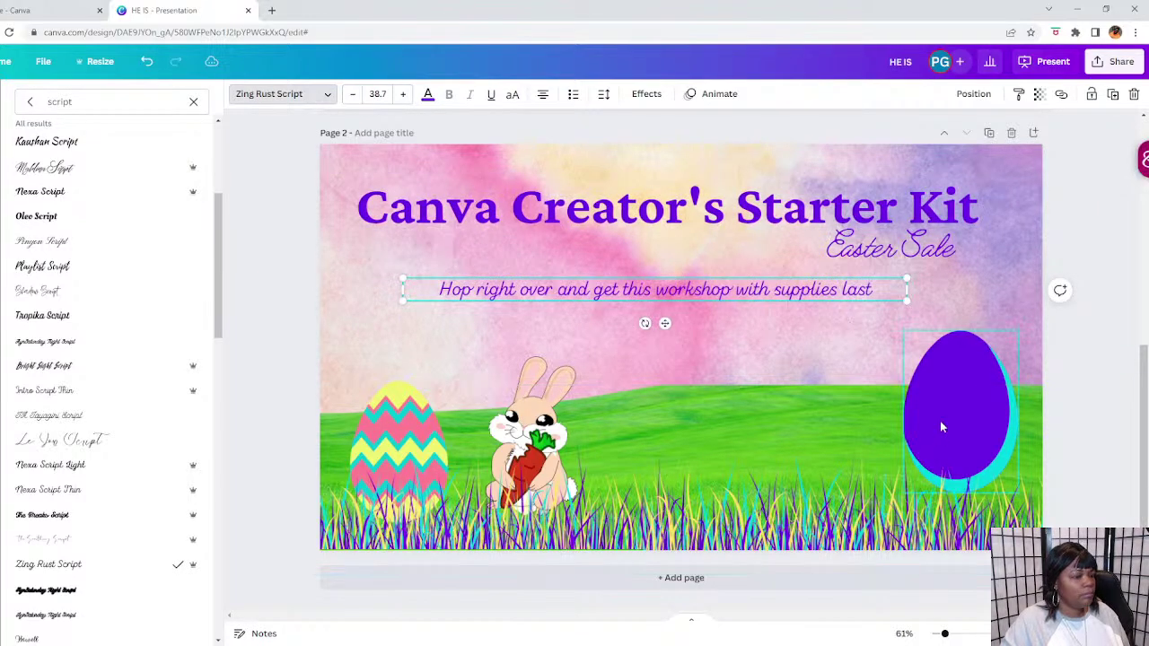
Add a subheading reading "$35" and place it on the purple egg.
left_click(939, 421)
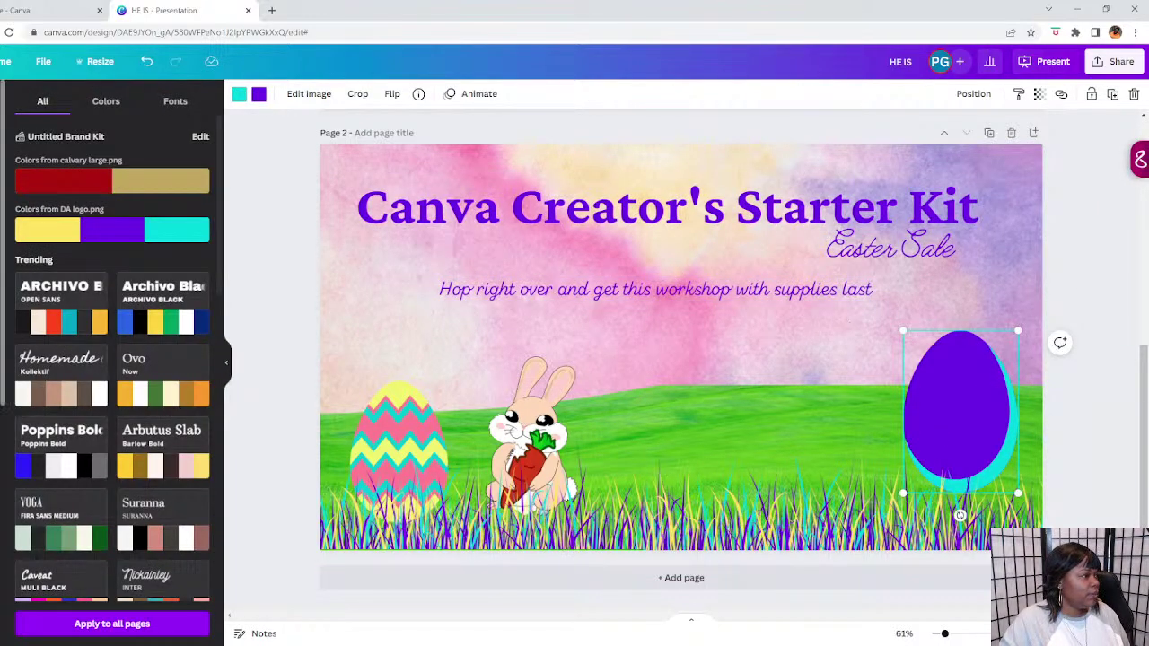
left_click(1, 227)
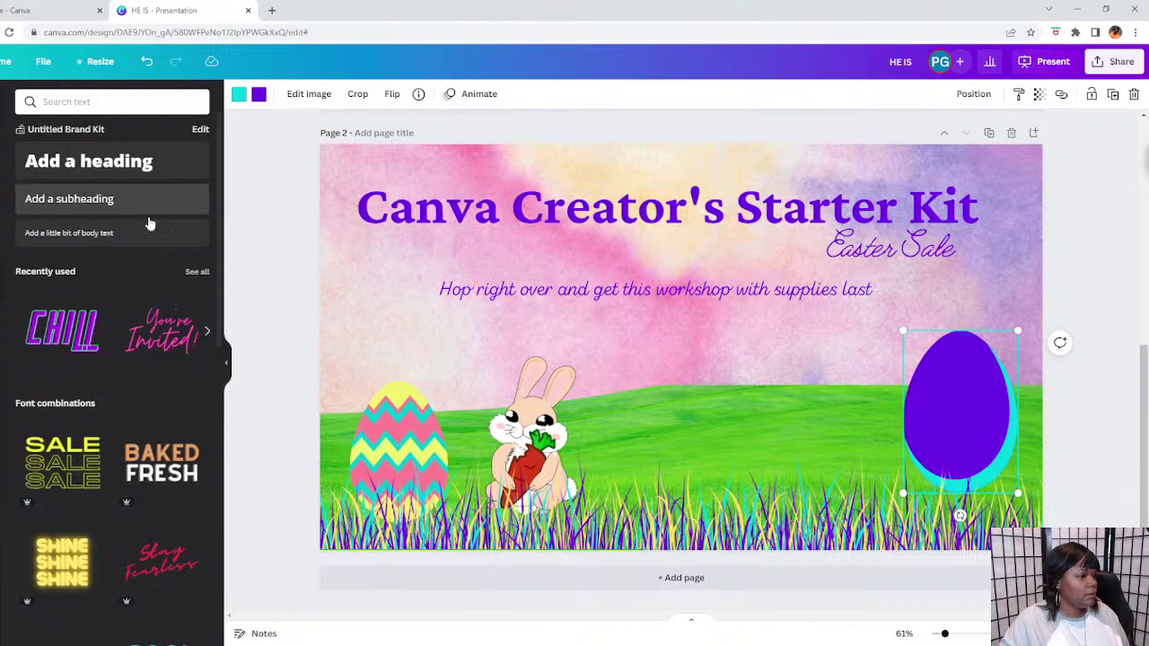
left_click(139, 201)
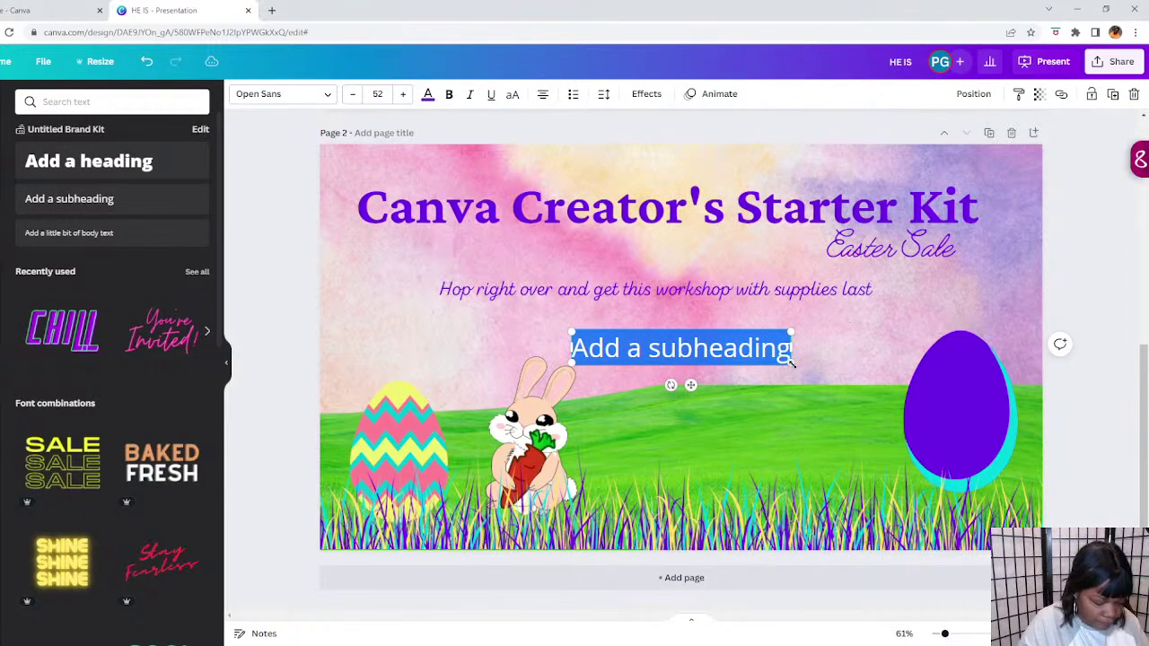
type("$35")
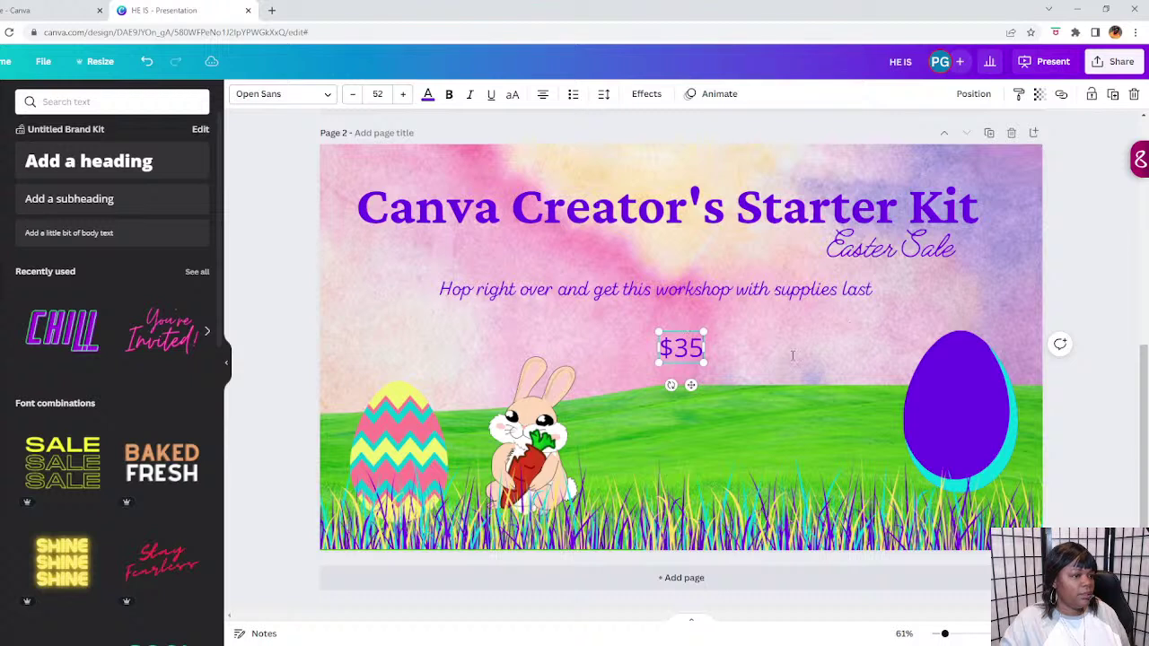
left_click_drag(685, 338, 964, 398)
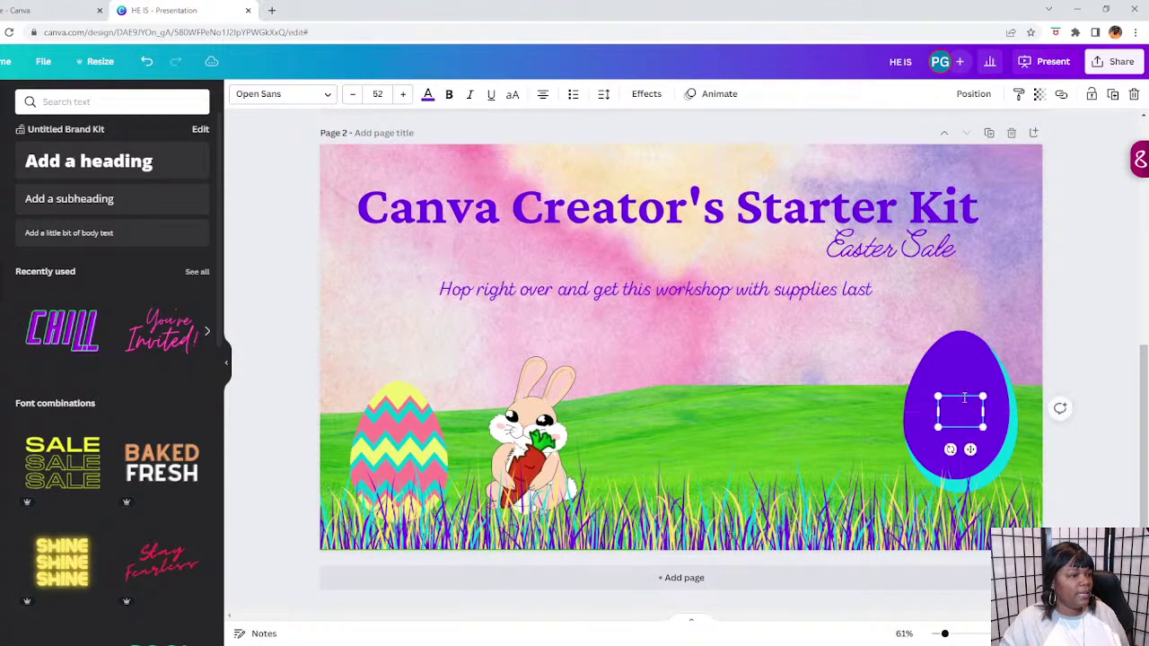
Color the "$35" text with the yellow brand color, enlarge it to about size 92.6, and center it on the egg.
left_click(428, 95)
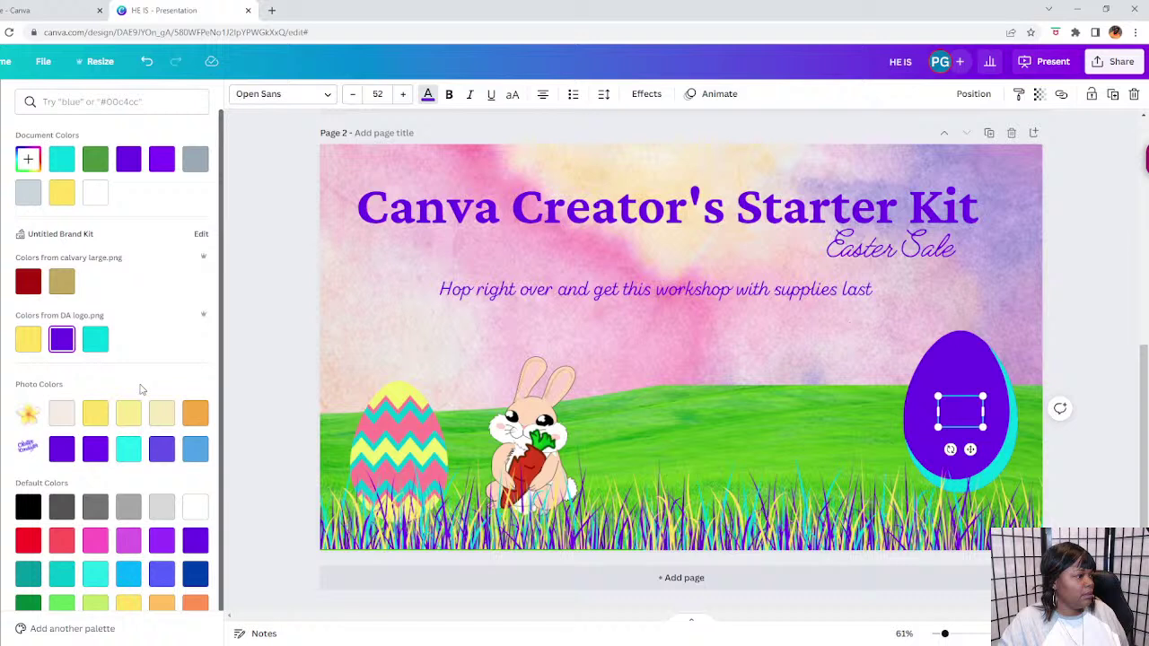
left_click(28, 344)
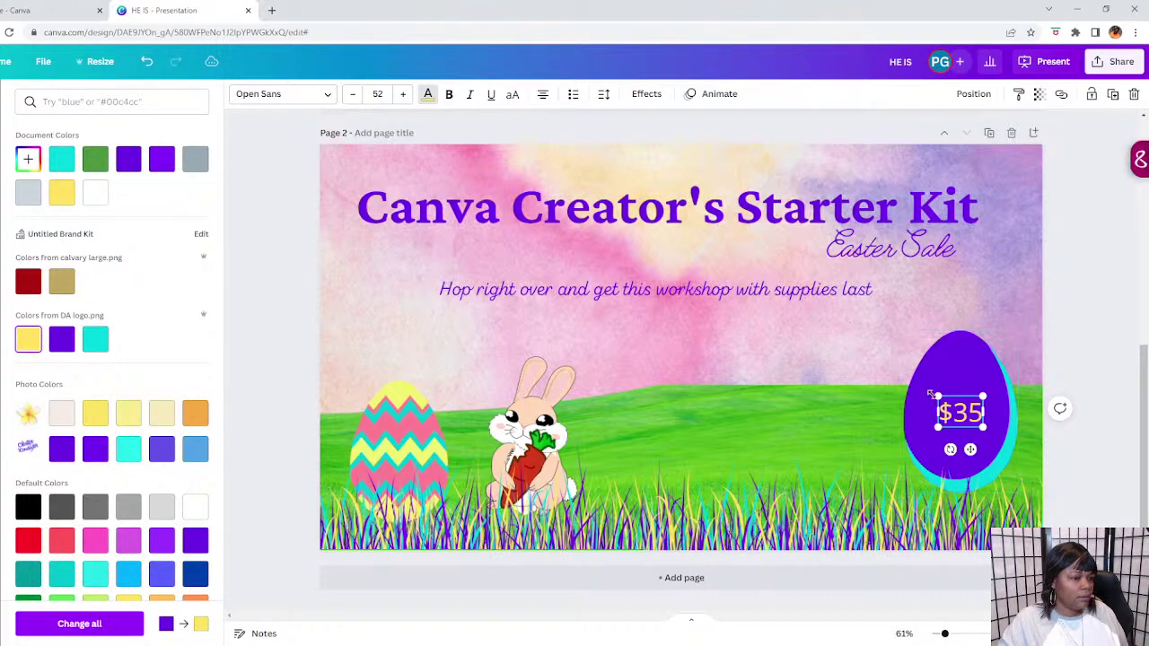
left_click_drag(937, 395, 903, 372)
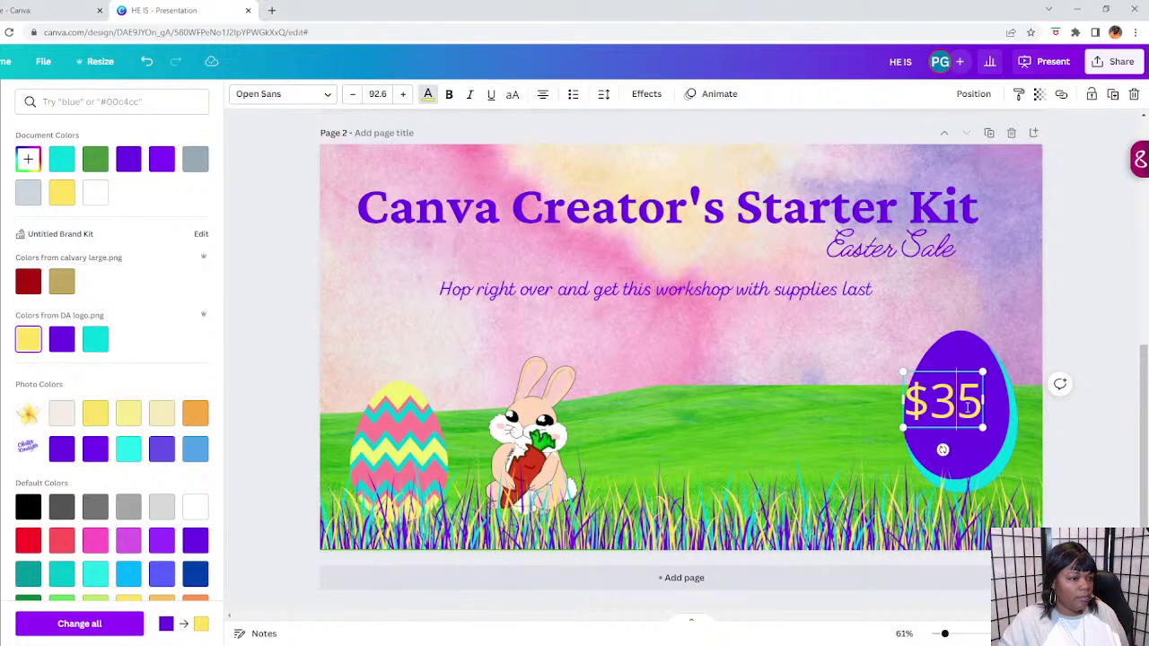
left_click_drag(968, 406, 983, 407)
mouse_move(929, 367)
left_mouse_down()
mouse_move(947, 375)
mouse_move(941, 385)
left_mouse_up()
key("Escape")
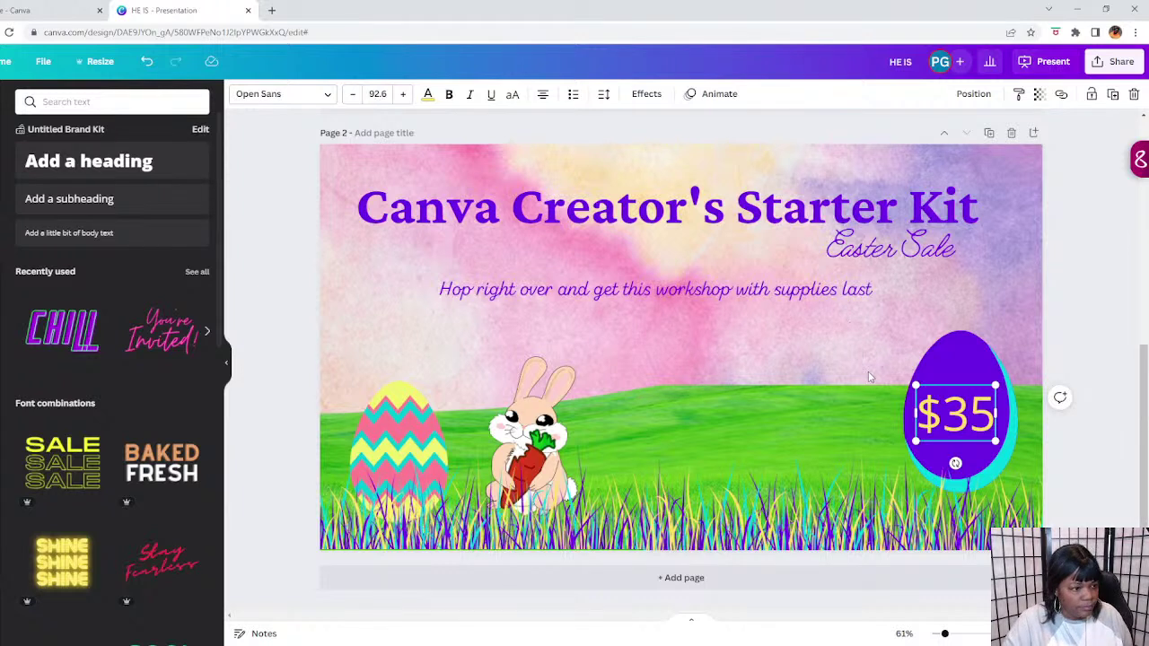
Set the "$35" text's font to Crimson Pro Bold to match the title.
left_click(685, 289)
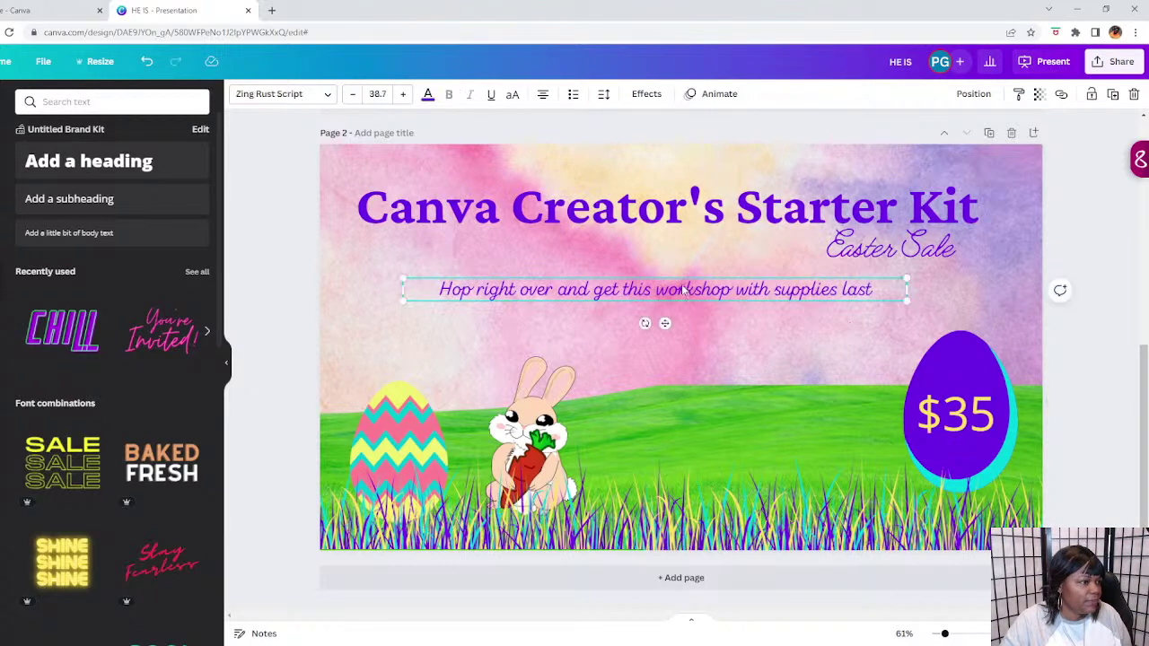
left_click(686, 220)
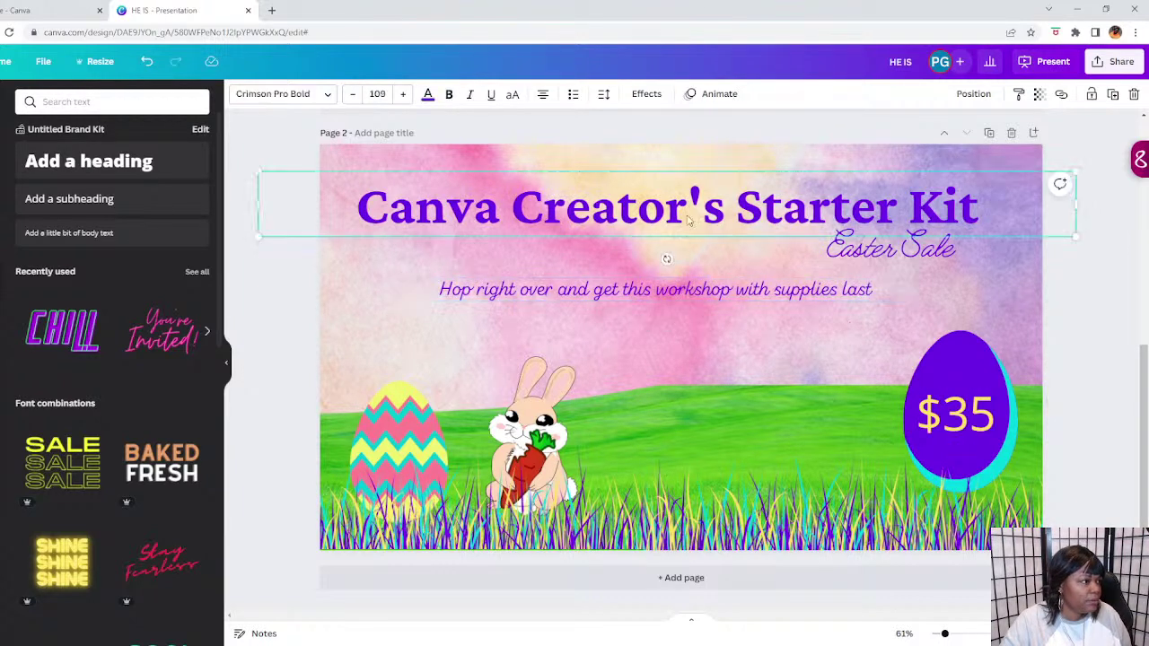
left_click(955, 413)
left_click(287, 95)
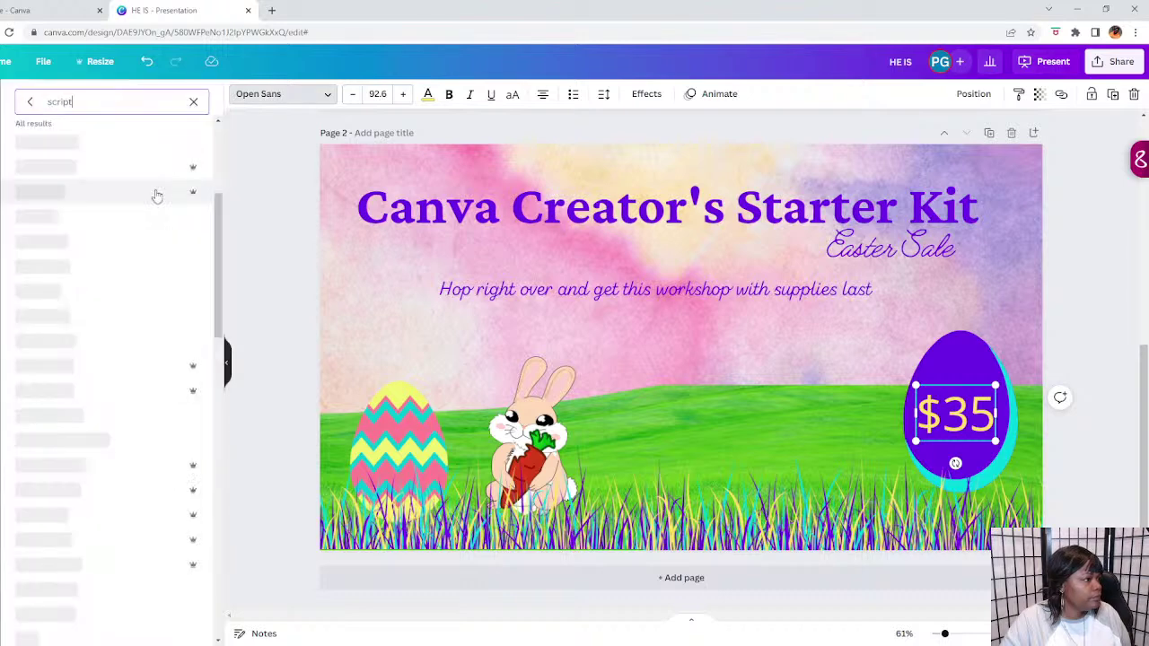
scroll(218, 174, "up", 3)
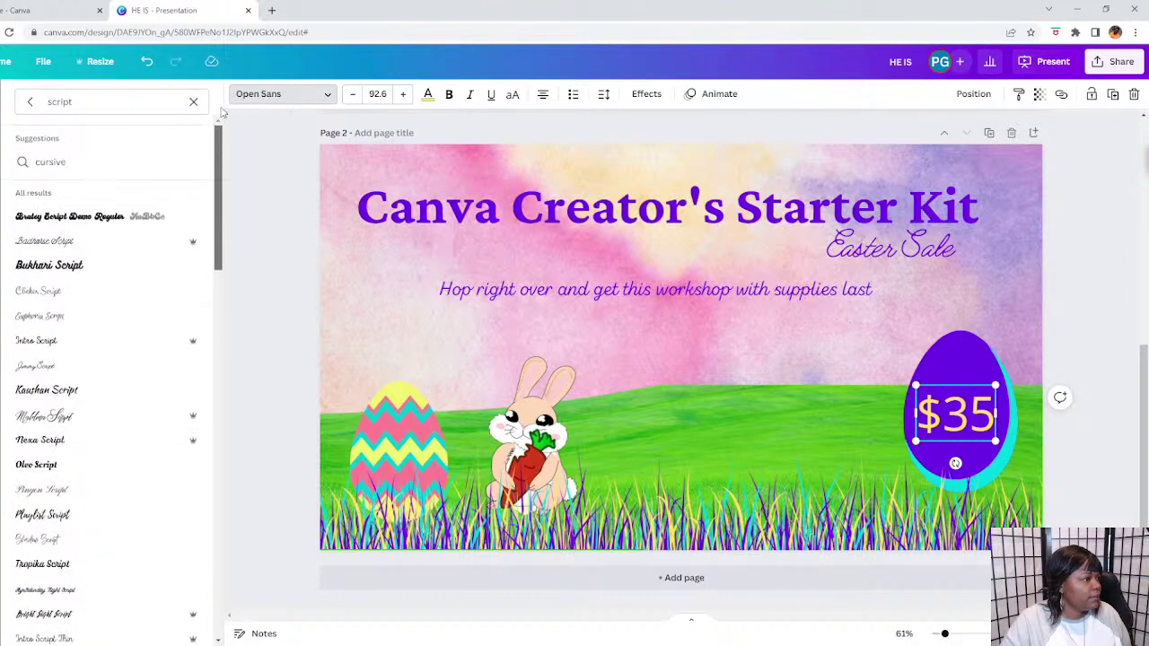
left_click(193, 101)
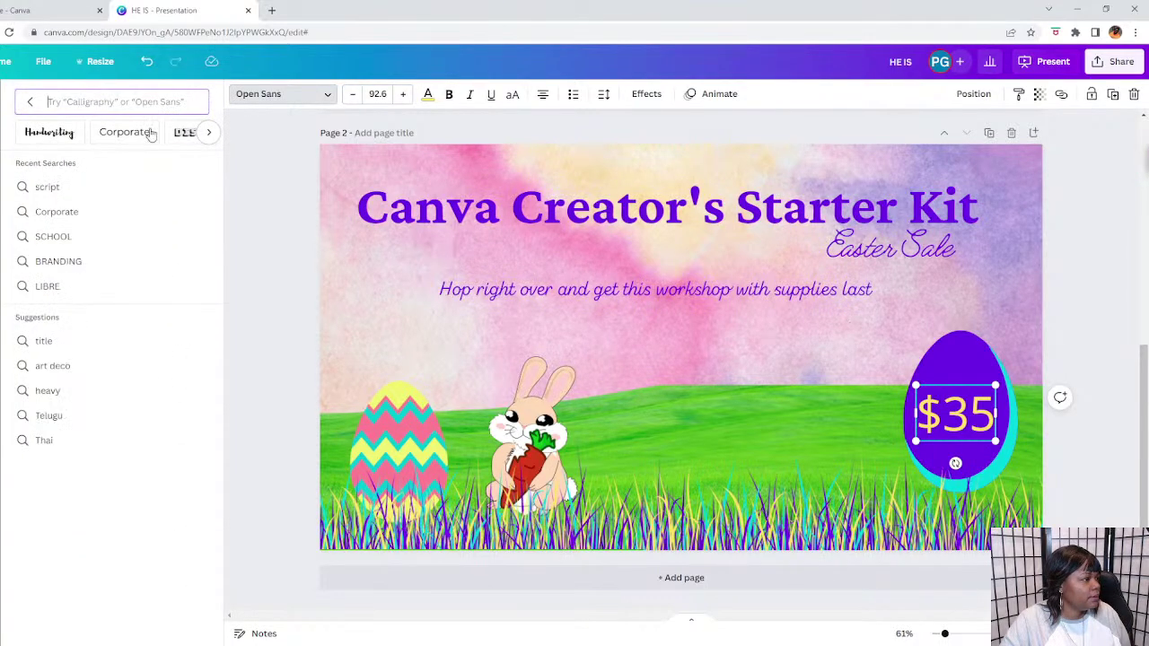
left_click(31, 101)
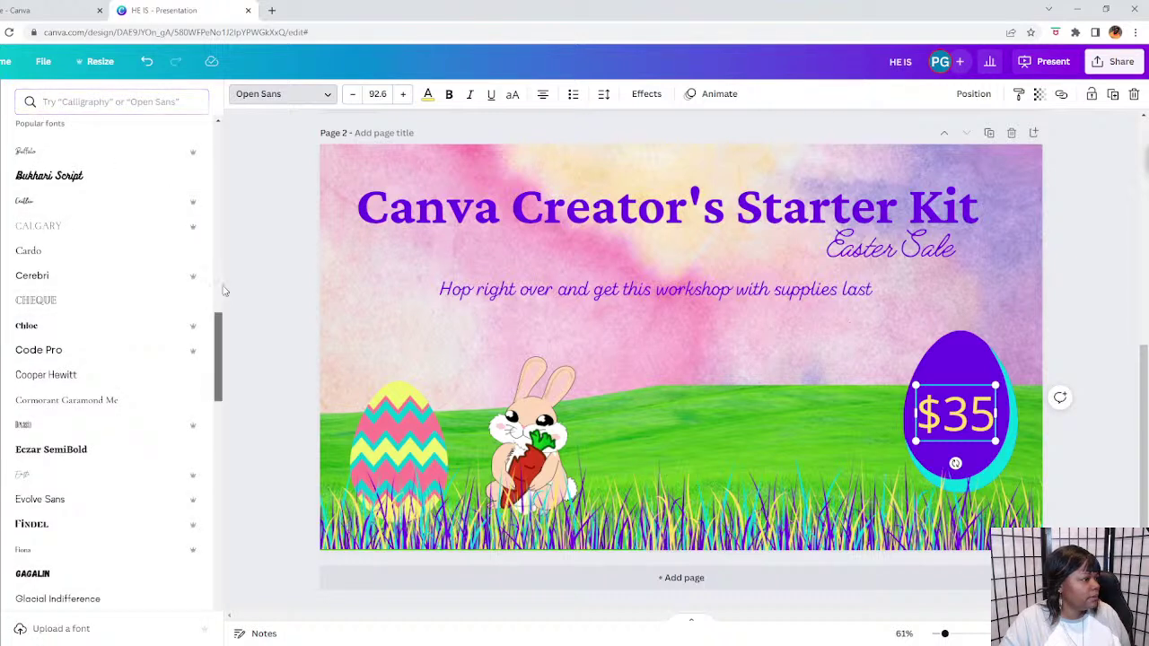
left_click_drag(216, 333, 216, 143)
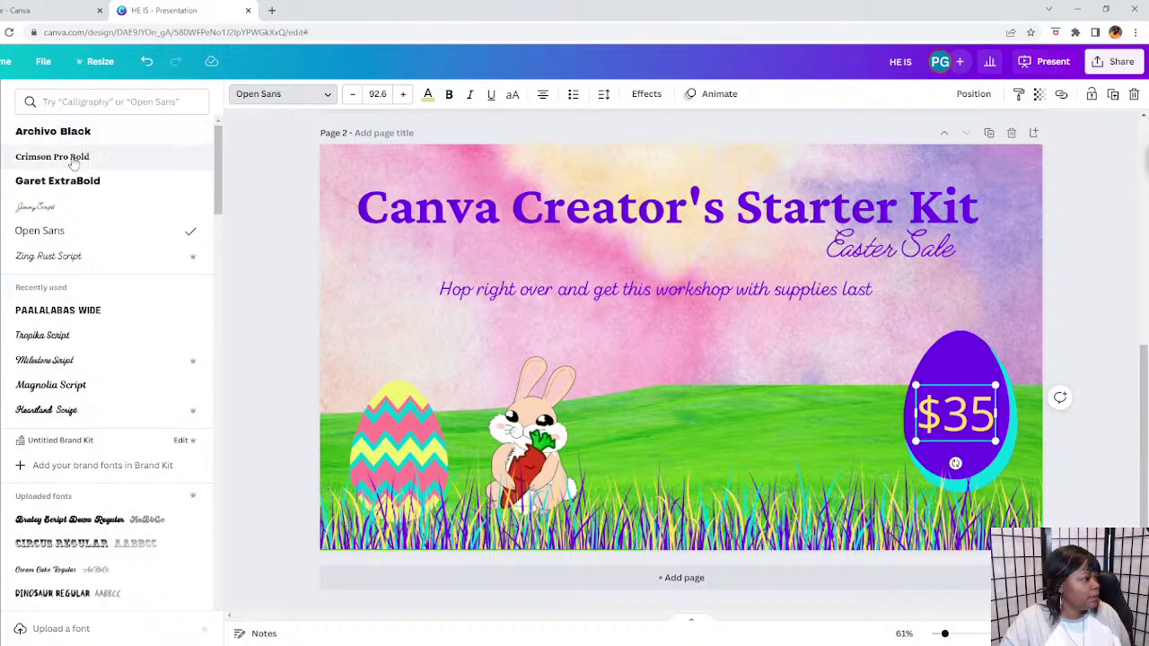
left_click(66, 158)
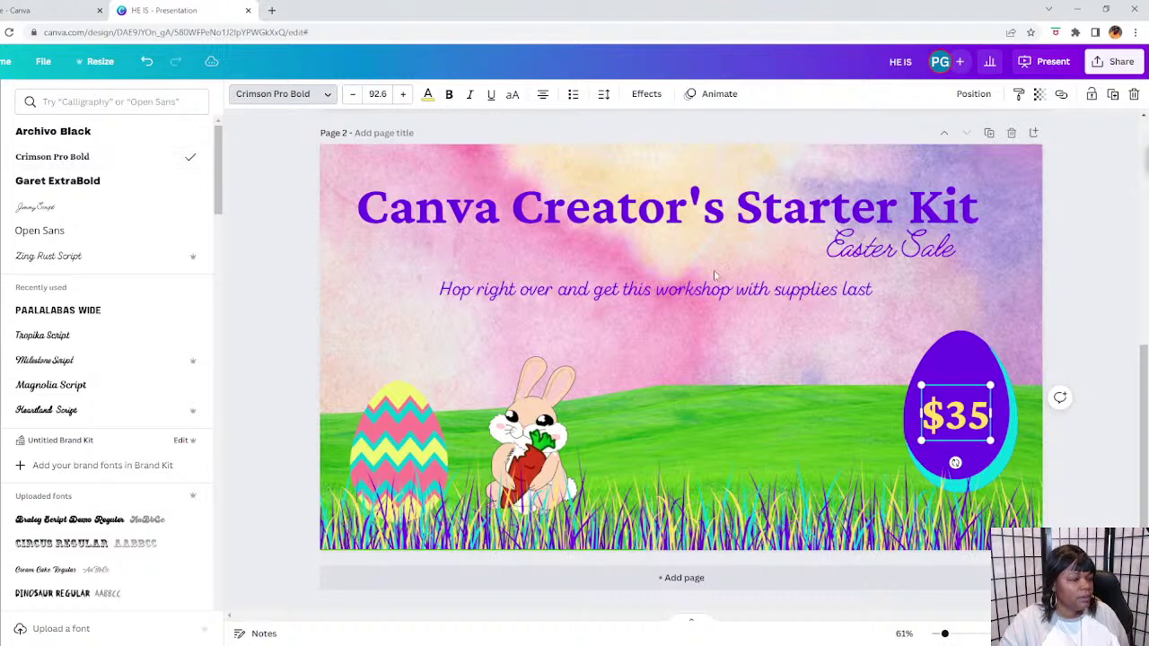
Enlarge the "$35" text to size 129 and keep it centered across the purple egg.
left_click(956, 370)
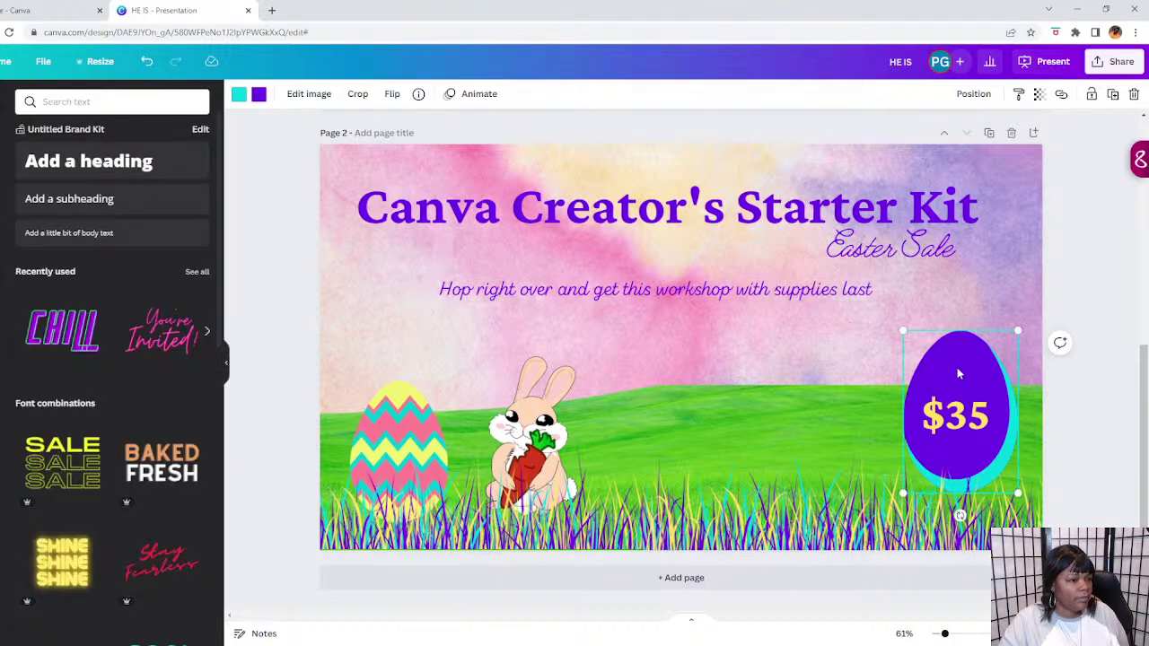
mouse_move(947, 404)
left_mouse_down()
mouse_move(999, 378)
mouse_move(947, 419)
mouse_move(991, 378)
mouse_move(953, 392)
left_mouse_up()
left_click(949, 386)
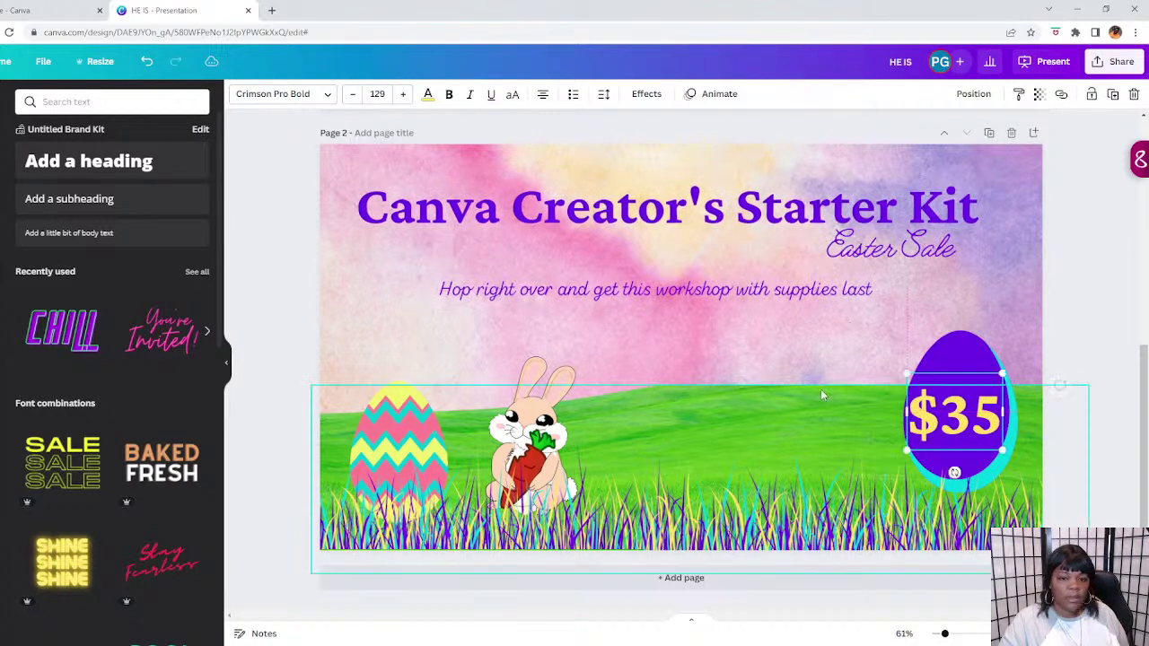
Move the "Canva Creator's Starter Kit" title slightly right and down.
left_click(770, 406)
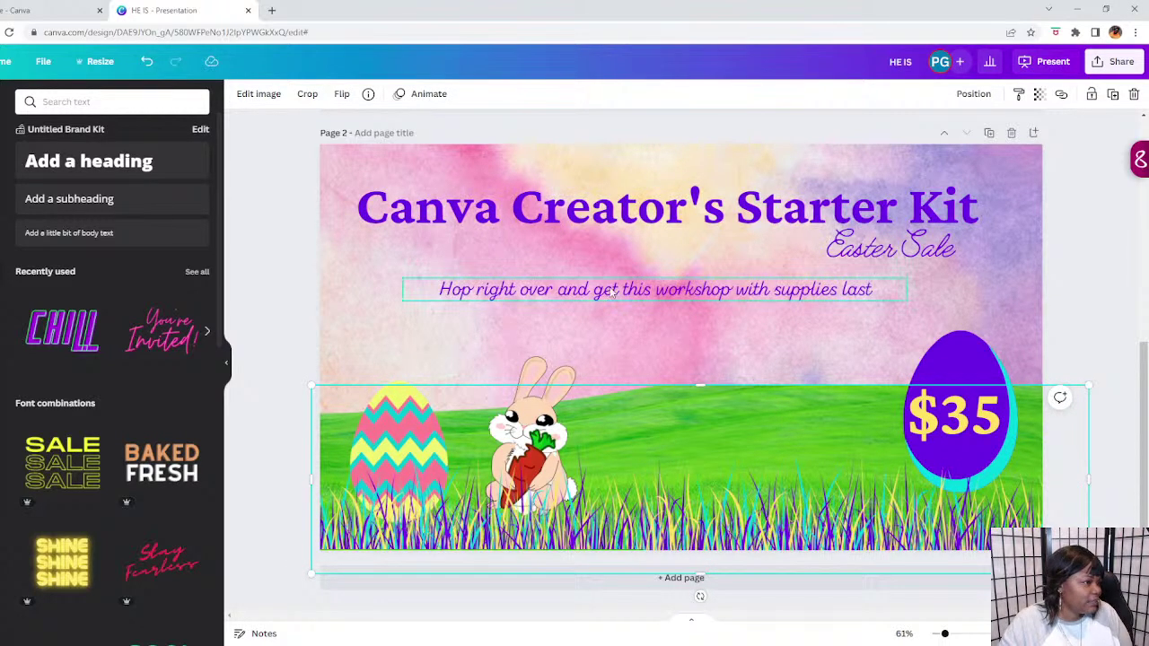
left_click_drag(437, 219, 472, 213)
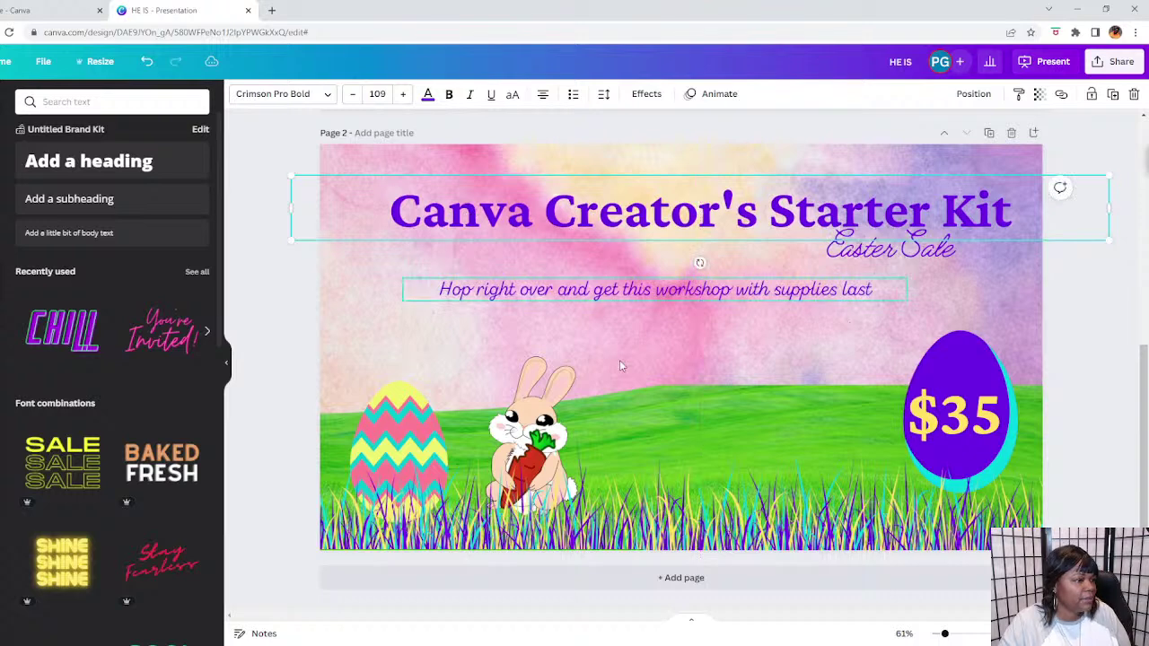
left_click(619, 362)
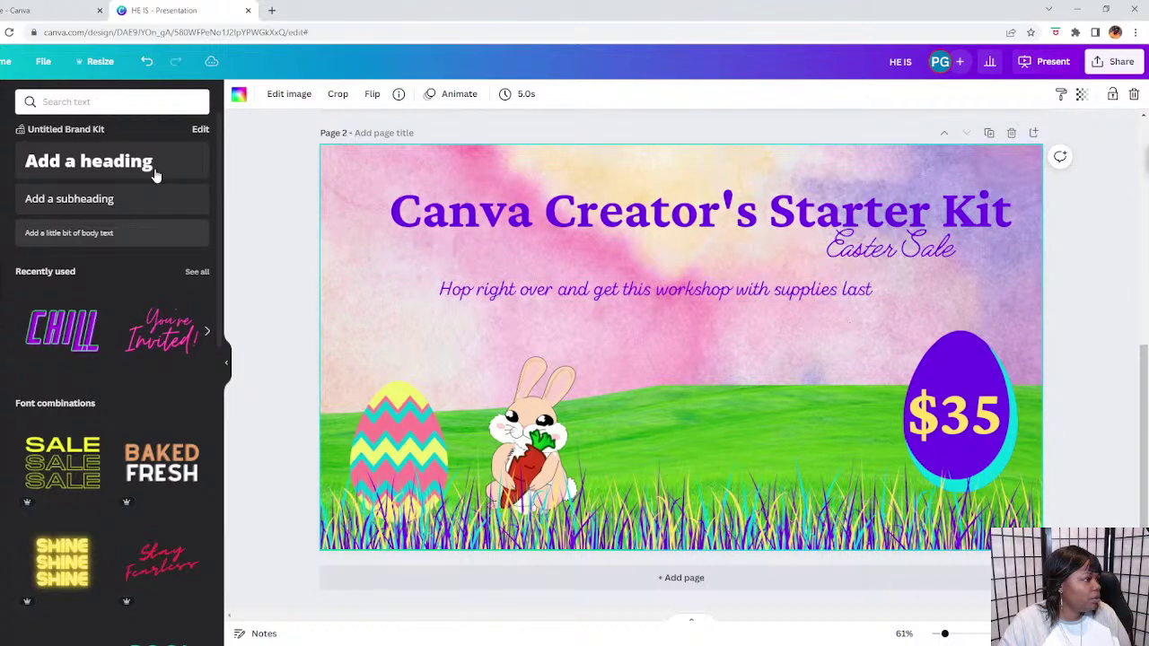
Search the elements for "sun" and add the graphic of a yellow sun behind a white cloud to the page.
left_click(3, 157)
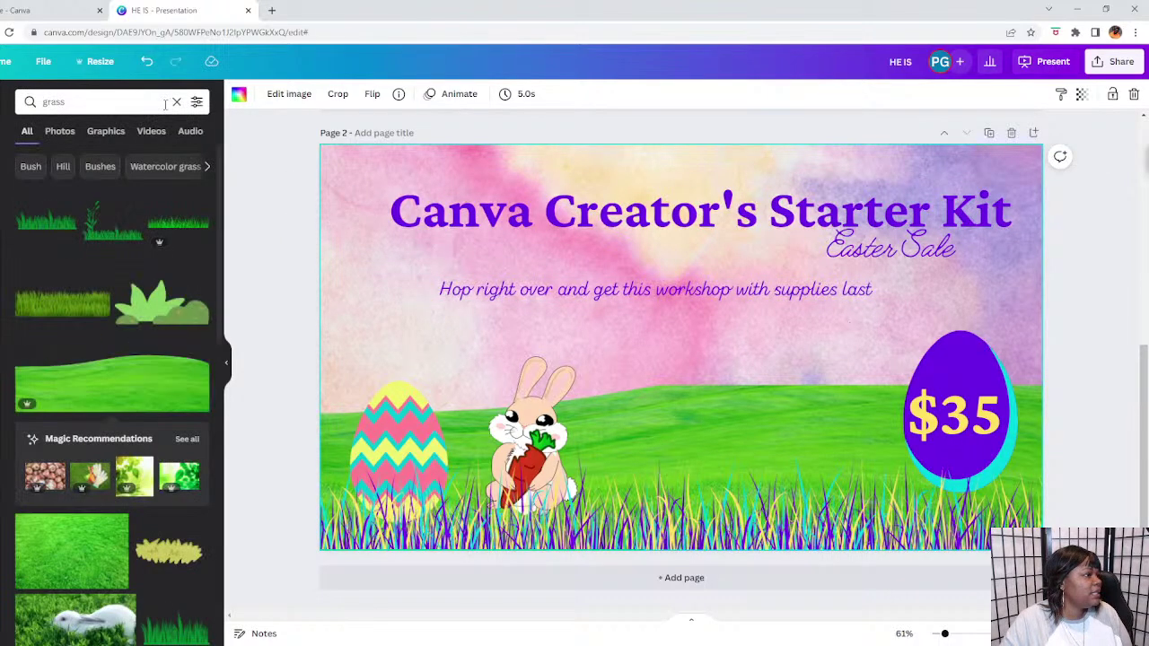
key("ctrl+a")
key("BackSpace")
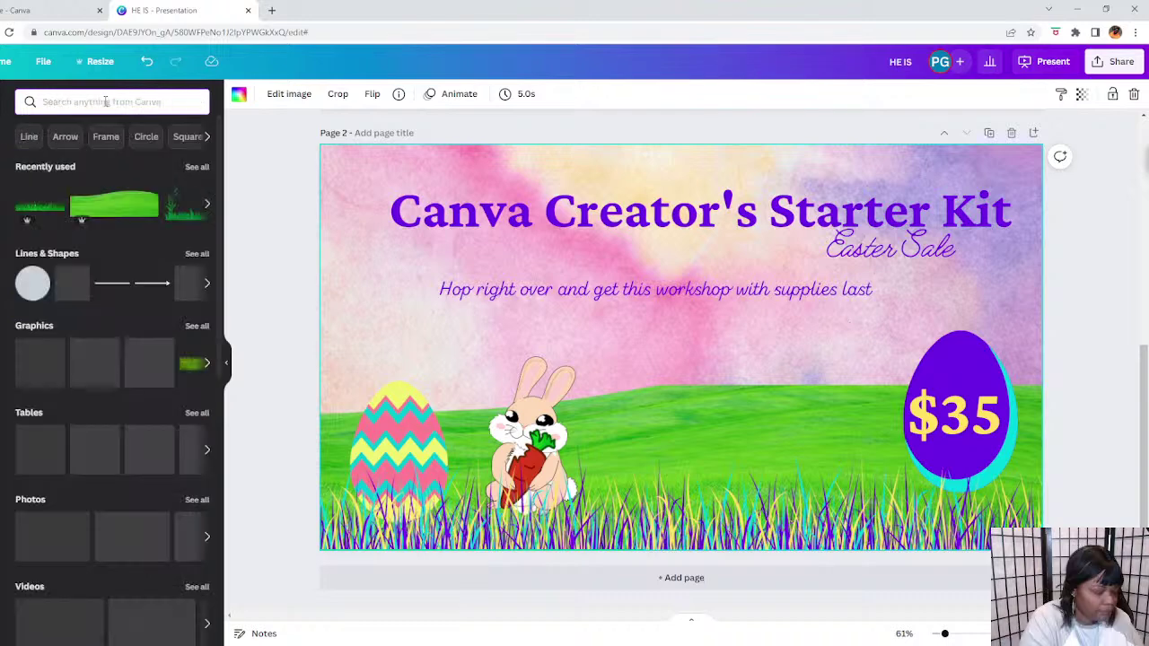
type("sun")
key("Return")
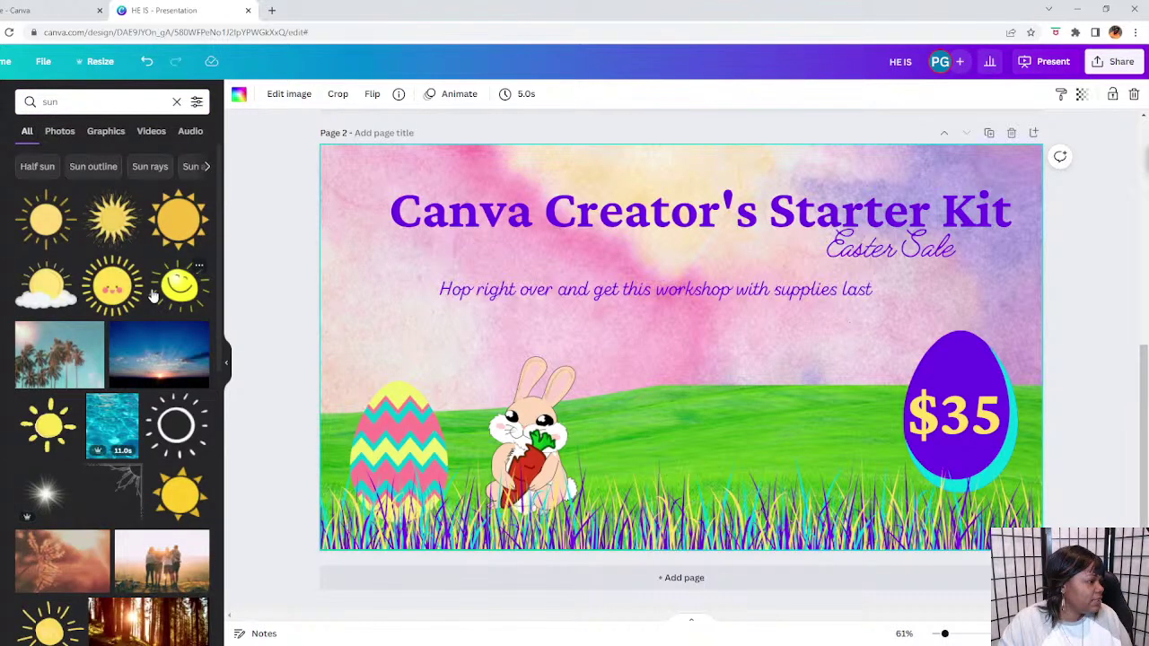
scroll(112, 464, "down", 2)
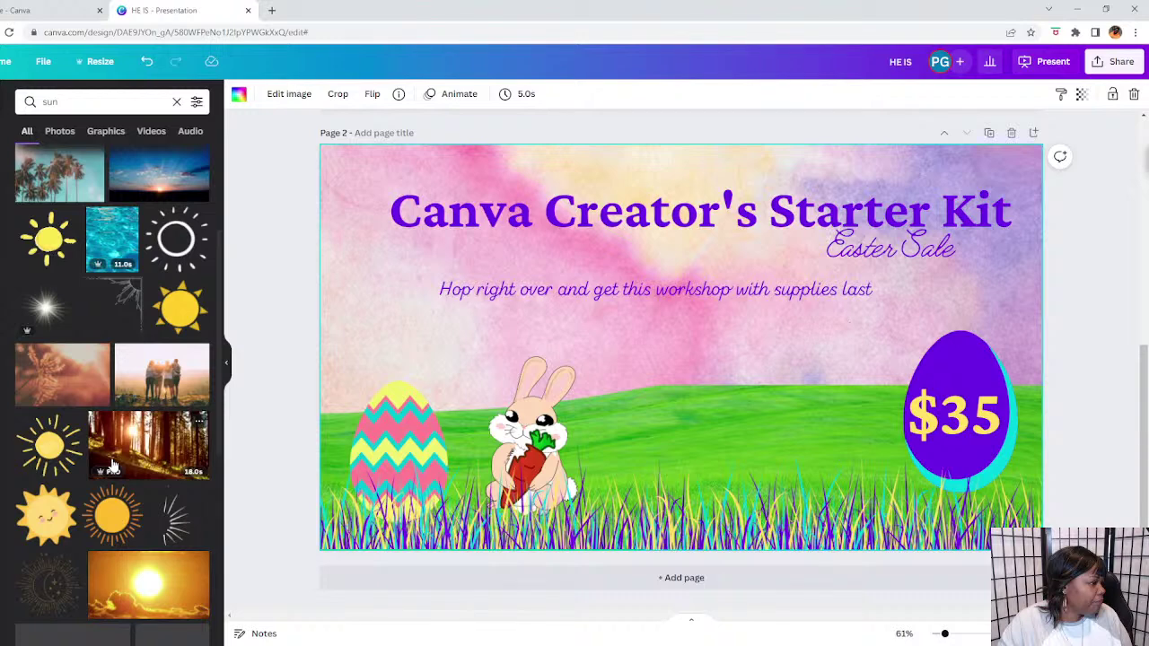
scroll(112, 465, "down", 1)
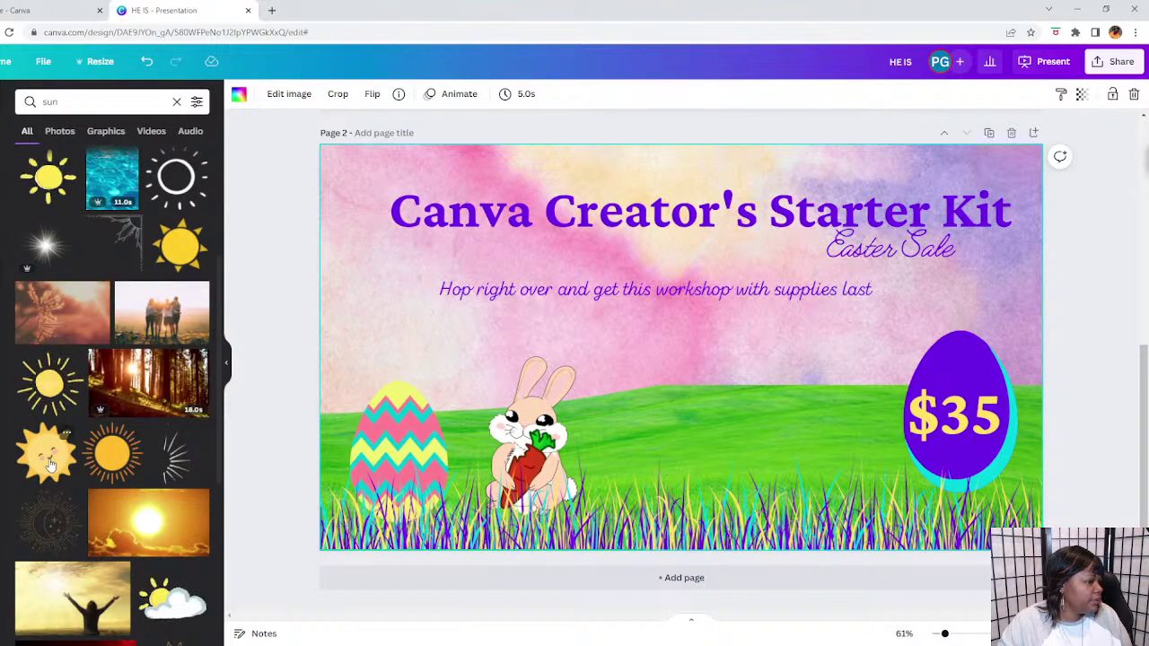
scroll(50, 464, "down", 2)
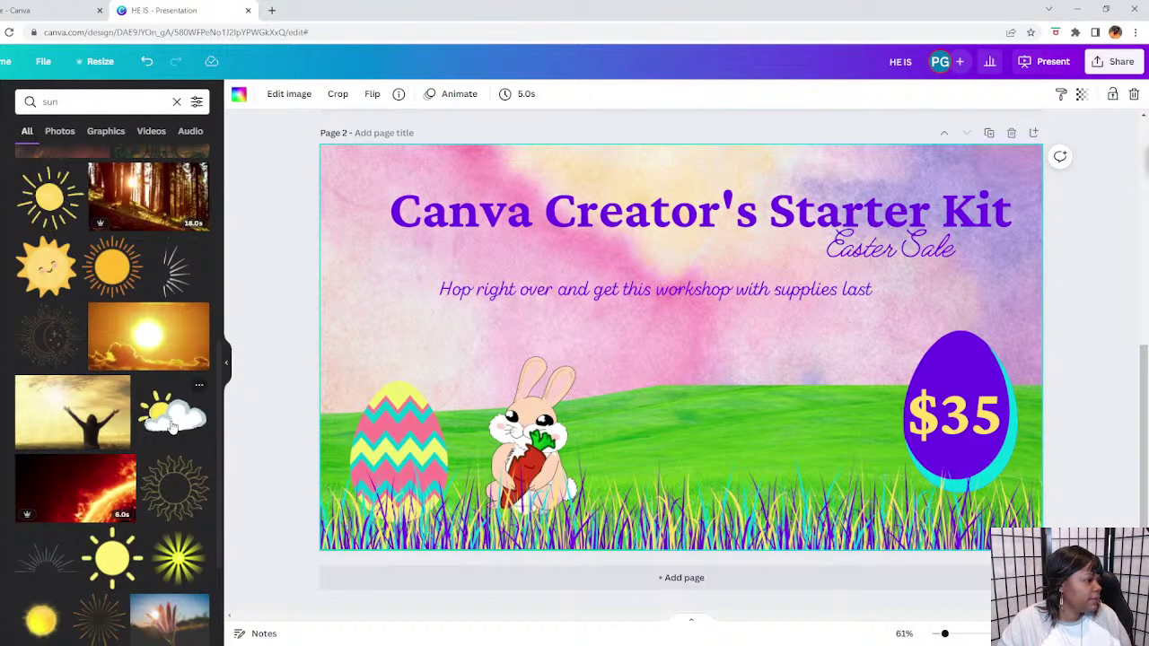
left_click(172, 422)
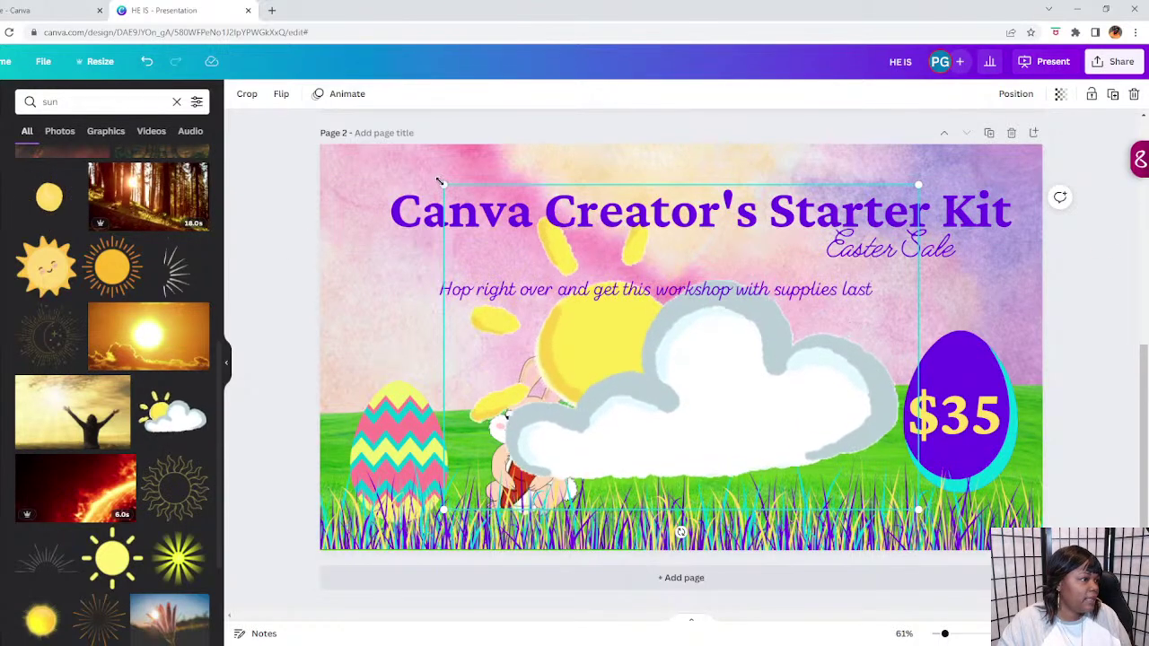
Shrink the sun-and-cloud graphic to less than half its size and place it in the page's upper-left corner, overlapping the title's first word.
left_click_drag(519, 238, 682, 359)
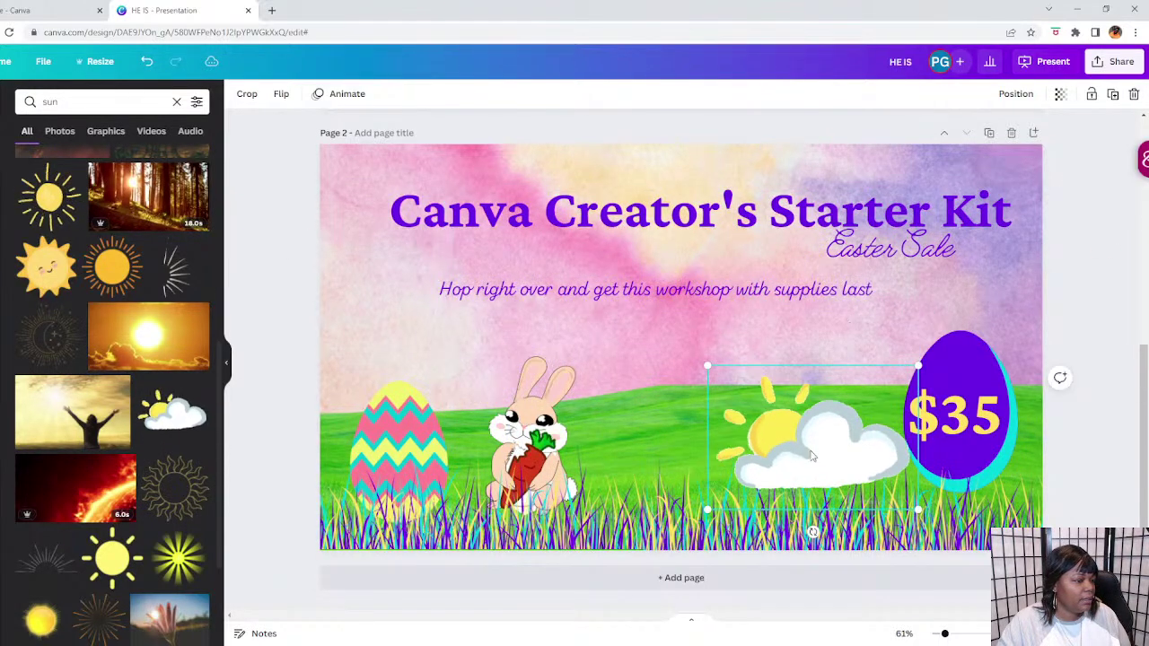
left_click_drag(790, 431, 628, 312)
left_click_drag(481, 215, 429, 234)
left_click(779, 422)
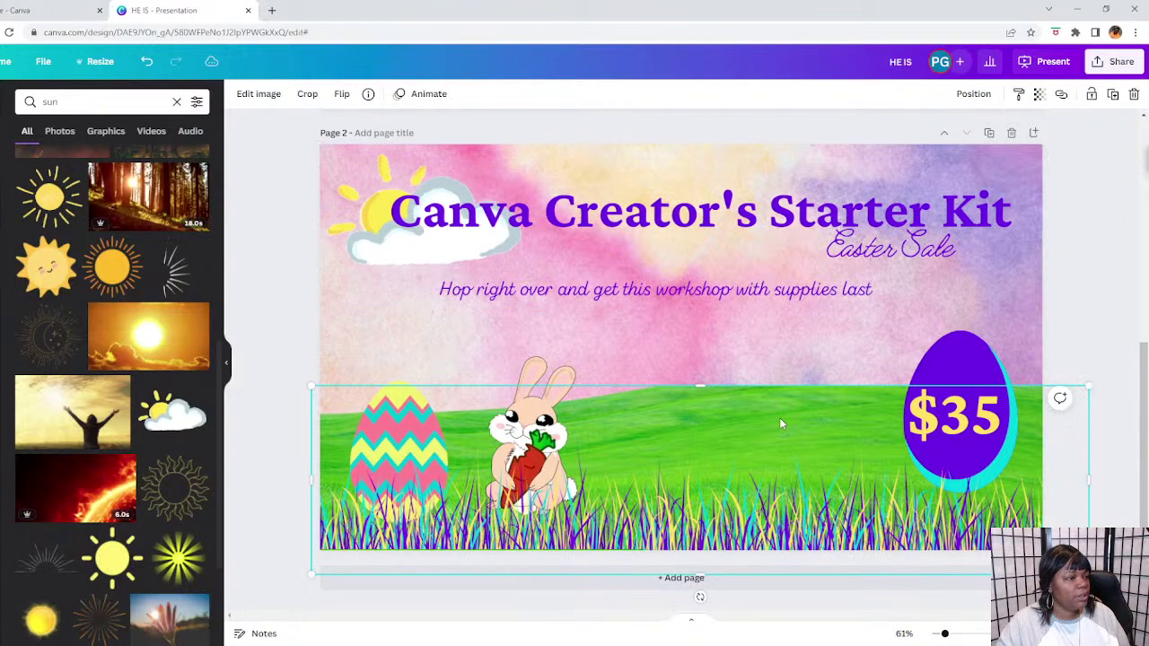
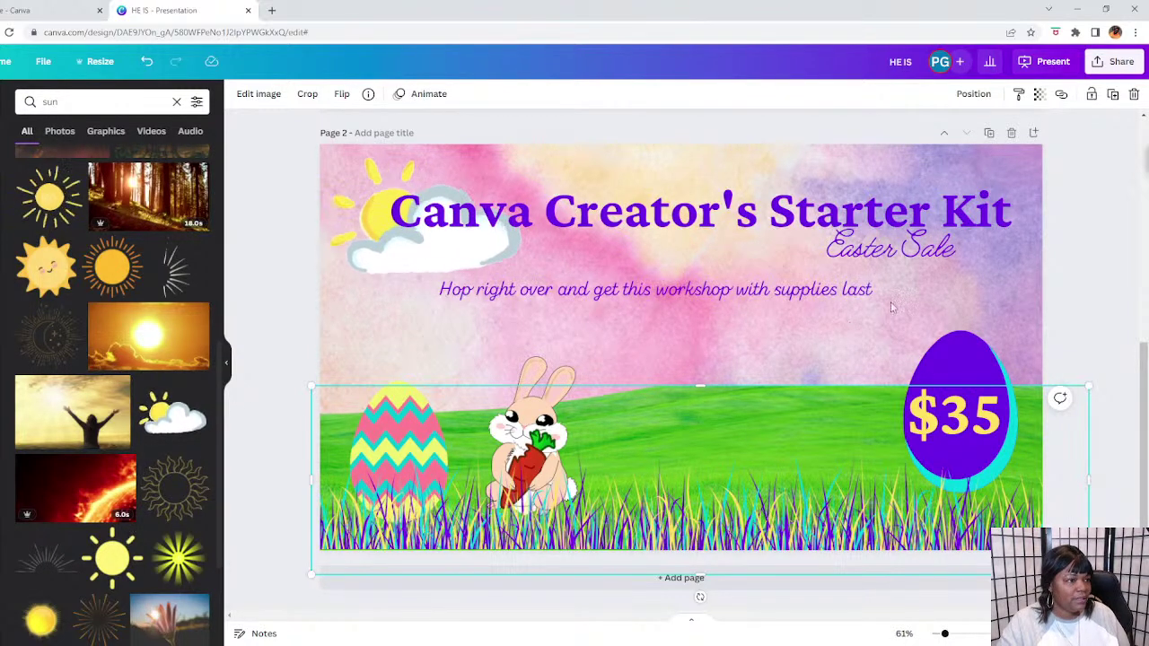
Try the Lift text effect on the "Canva Creator's Starter Kit" title at intensity 68.
left_click(942, 263)
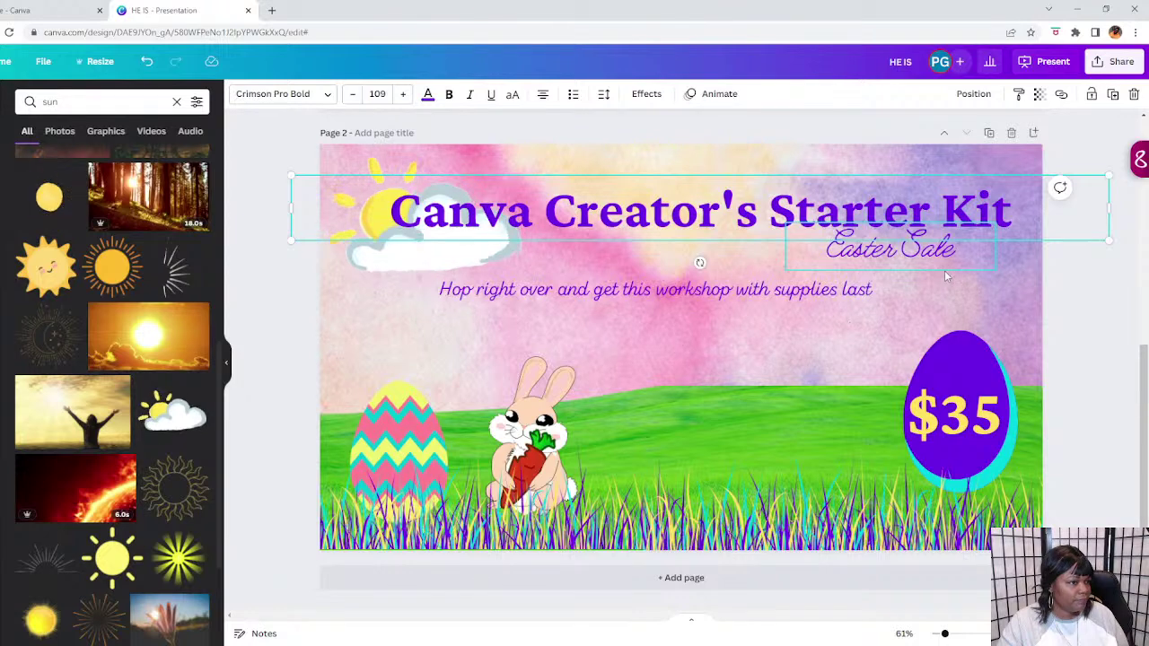
left_click(653, 93)
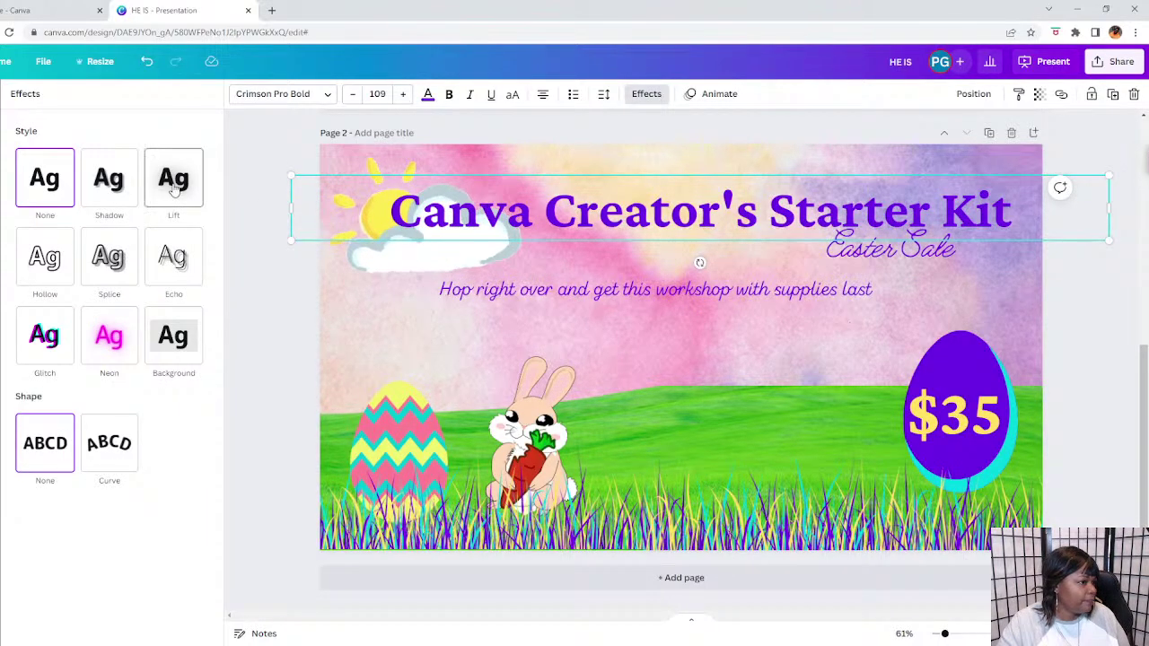
left_click(175, 186)
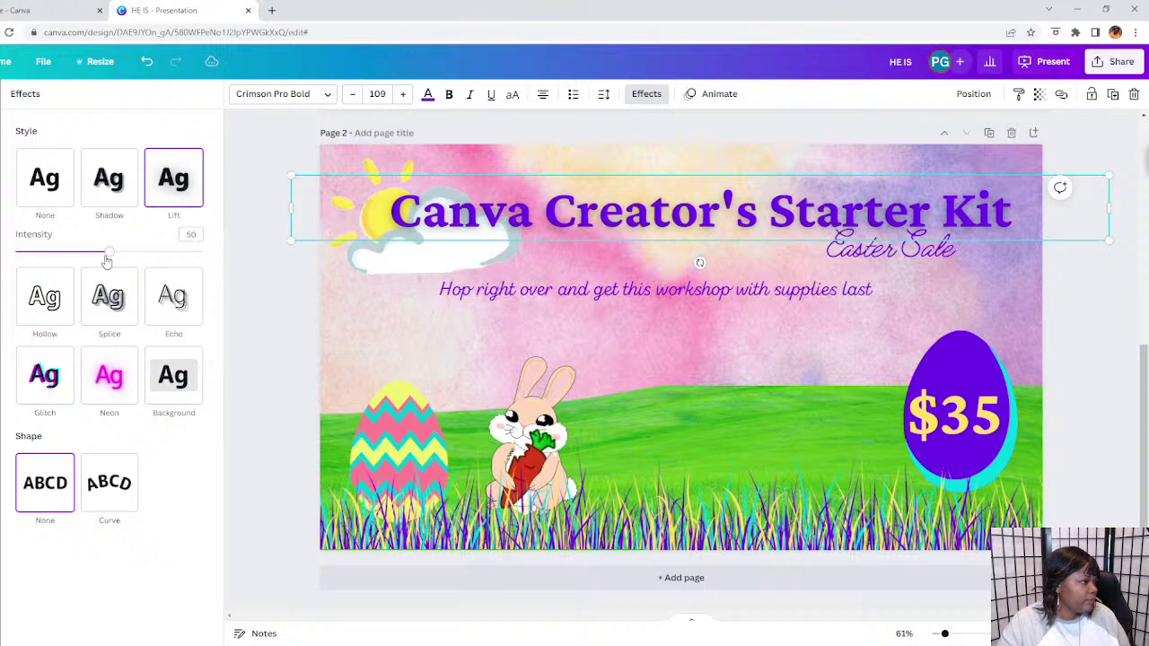
left_click_drag(110, 252, 140, 250)
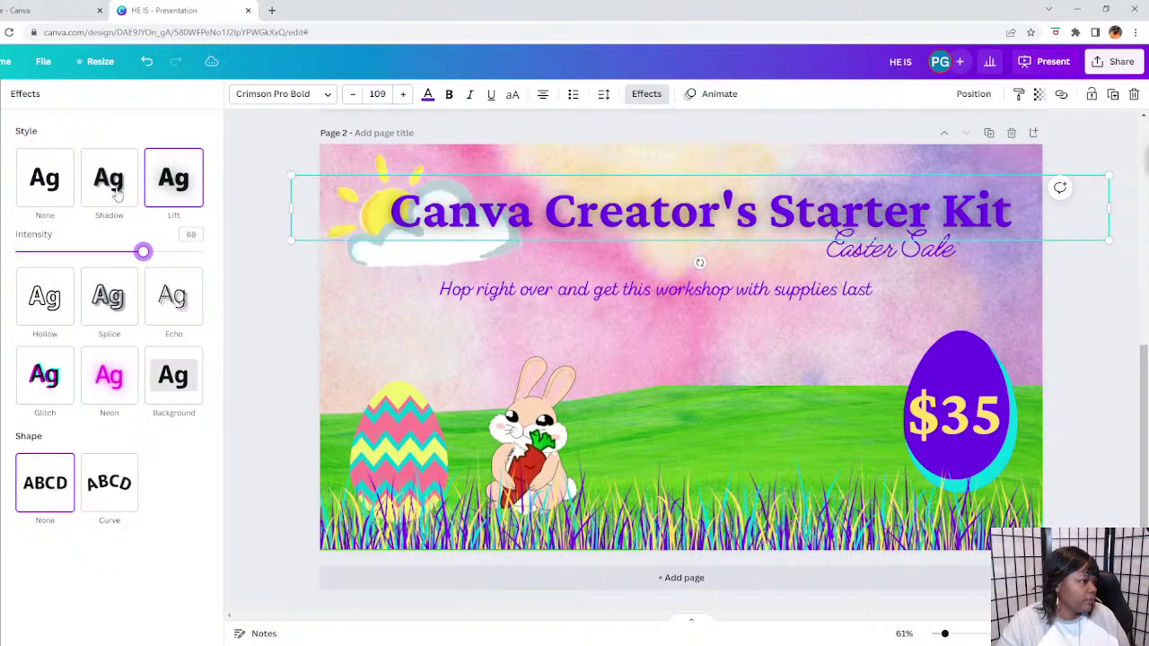
Apply the Shadow effect to the "Canva Creator's Starter Kit" title and set the shadow color to white.
left_click(113, 188)
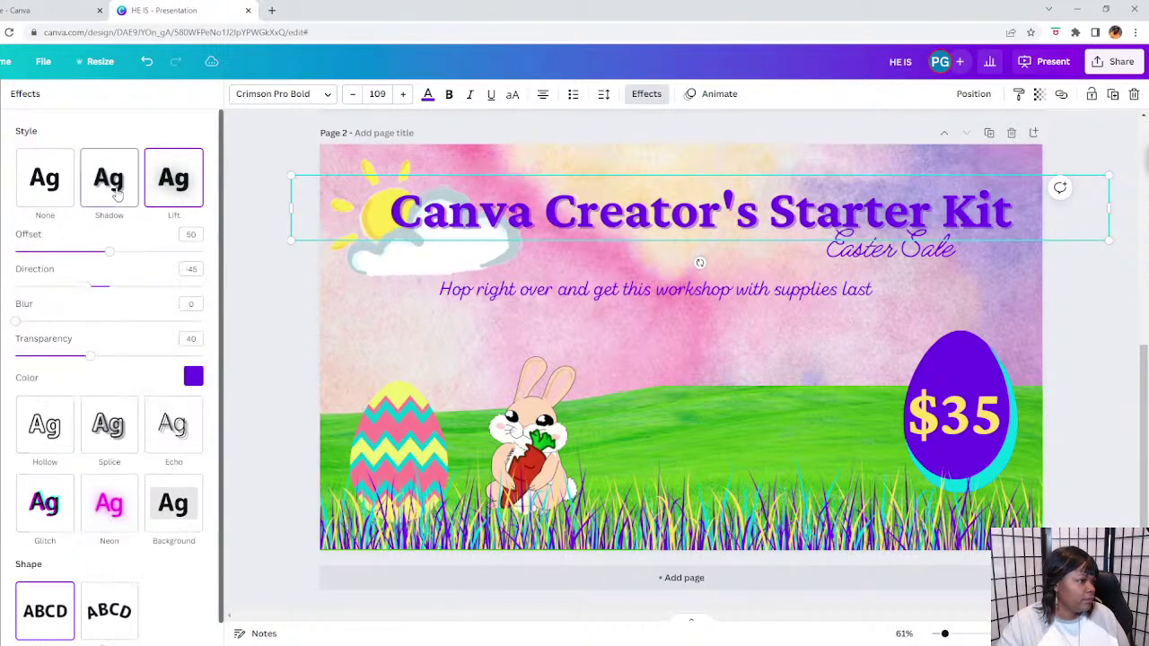
left_click(193, 376)
left_click(177, 429)
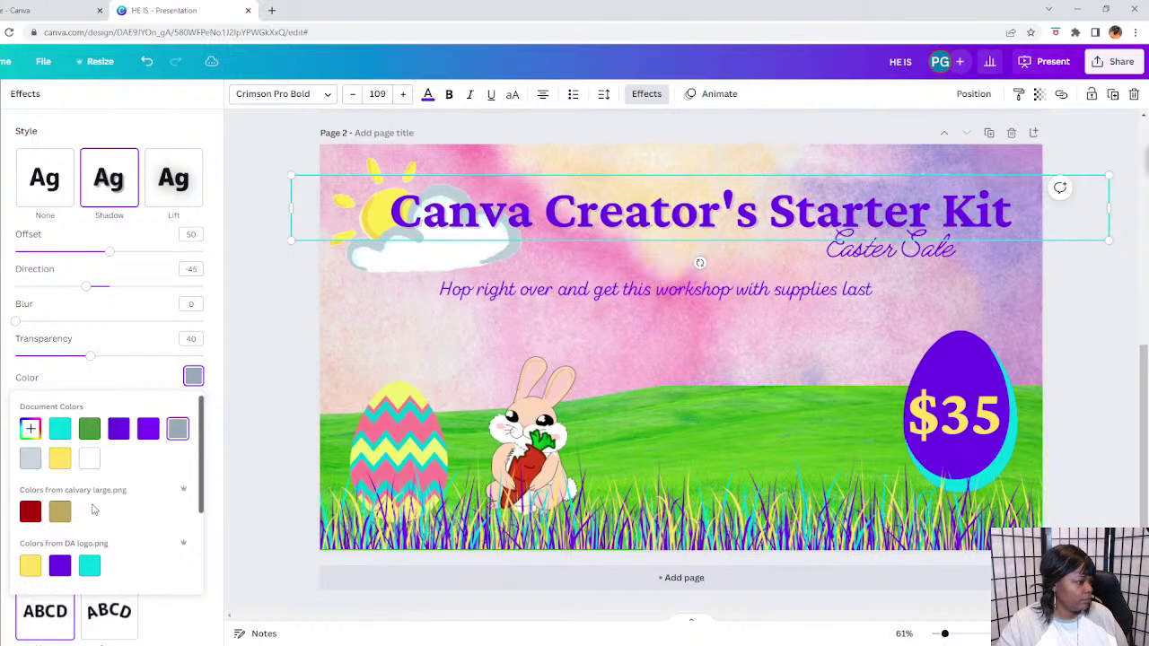
left_click(59, 565)
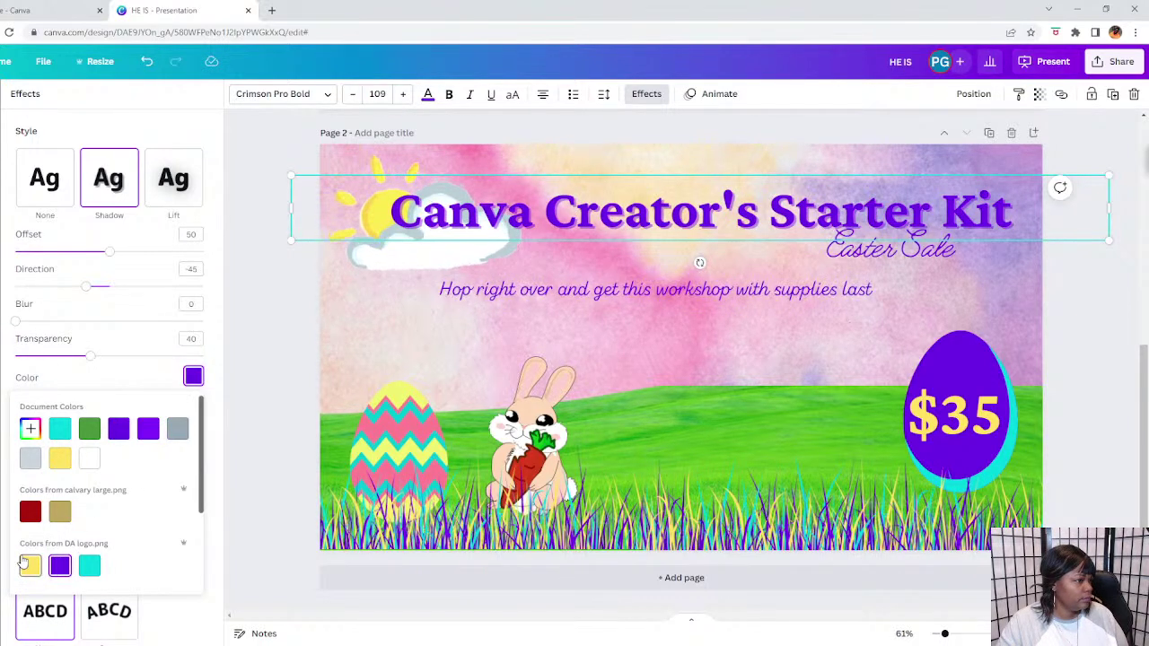
left_click(31, 565)
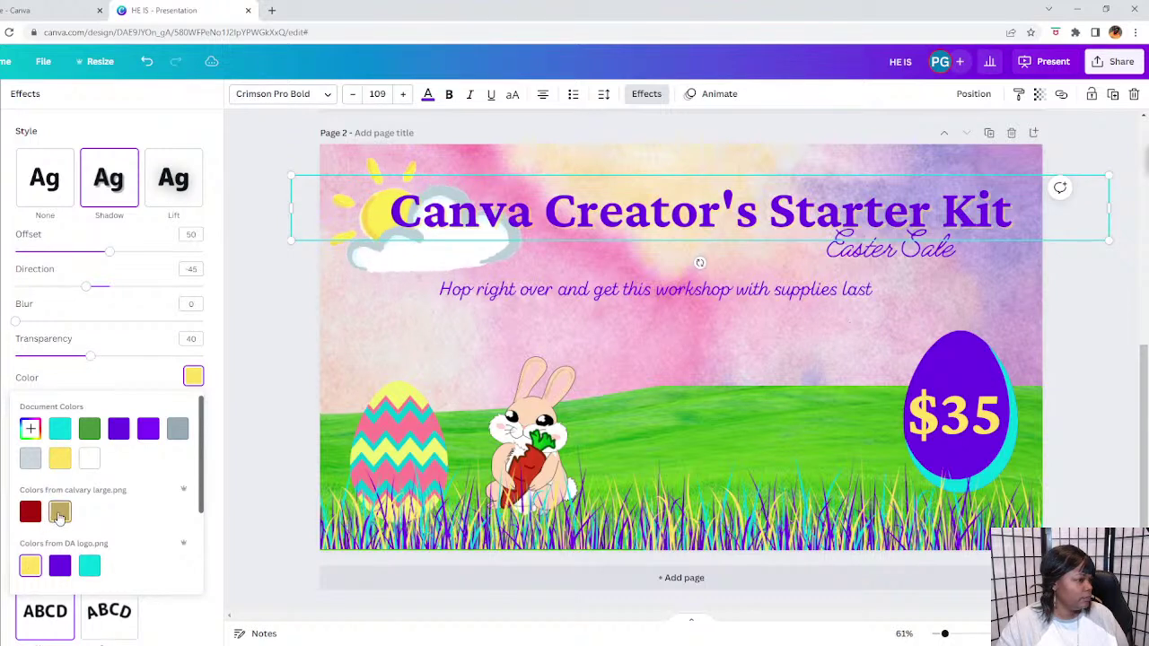
scroll(32, 564, "down", 2)
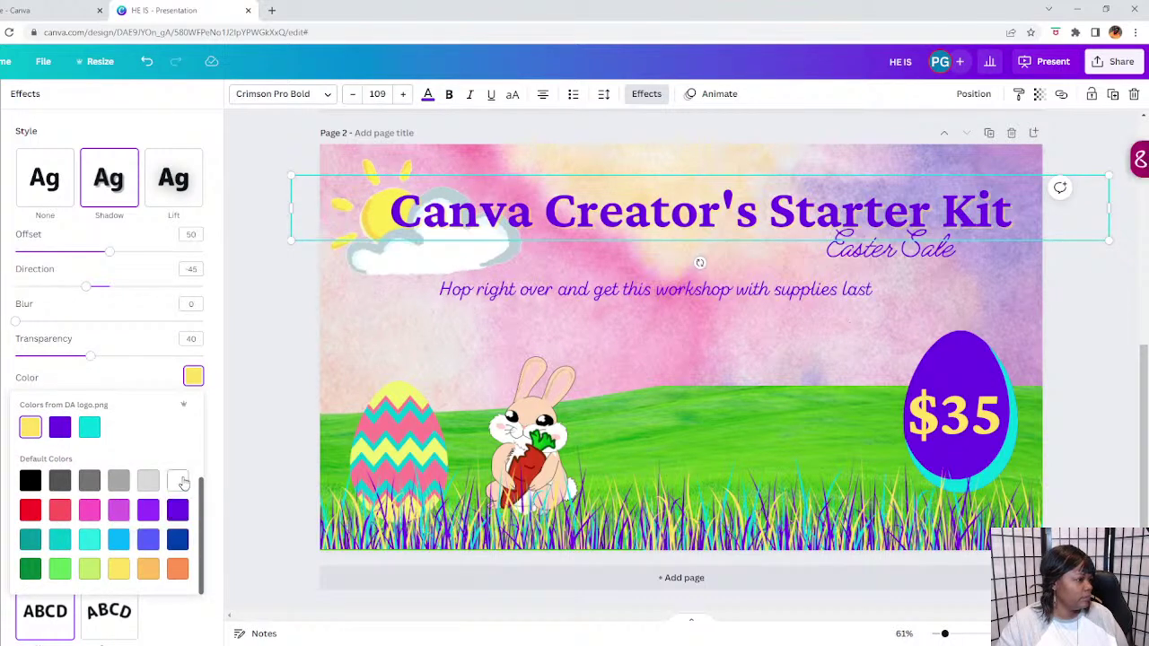
left_click(178, 482)
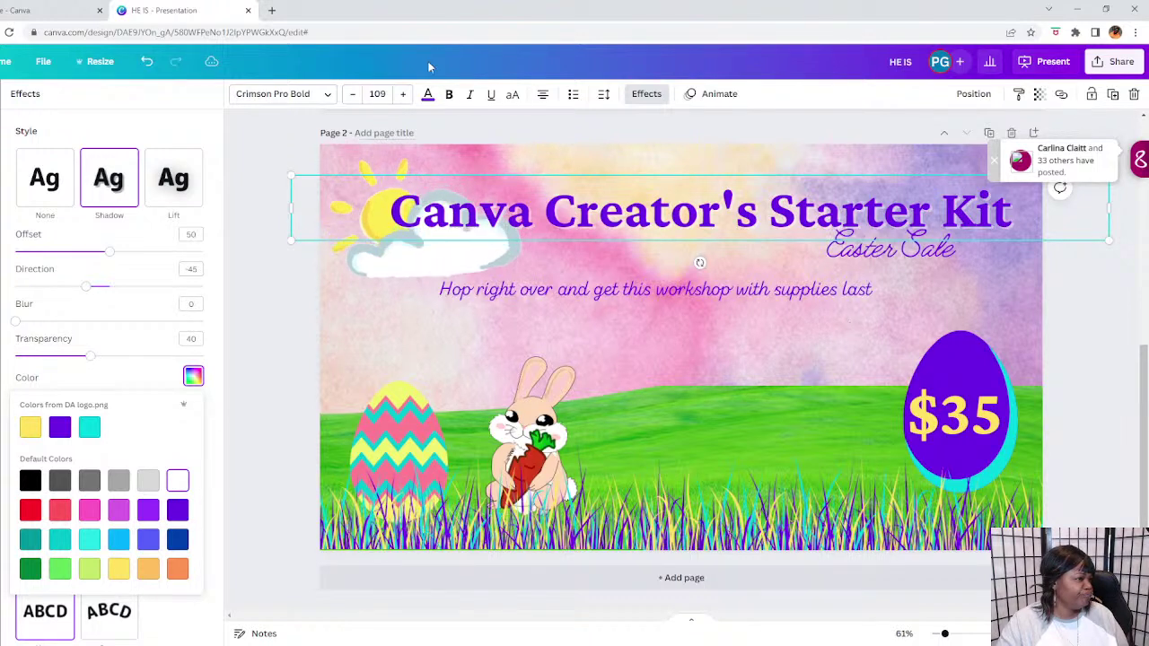
Make the title bold, narrow its text box to fit the wording, and move it fully inside the page.
left_click(449, 94)
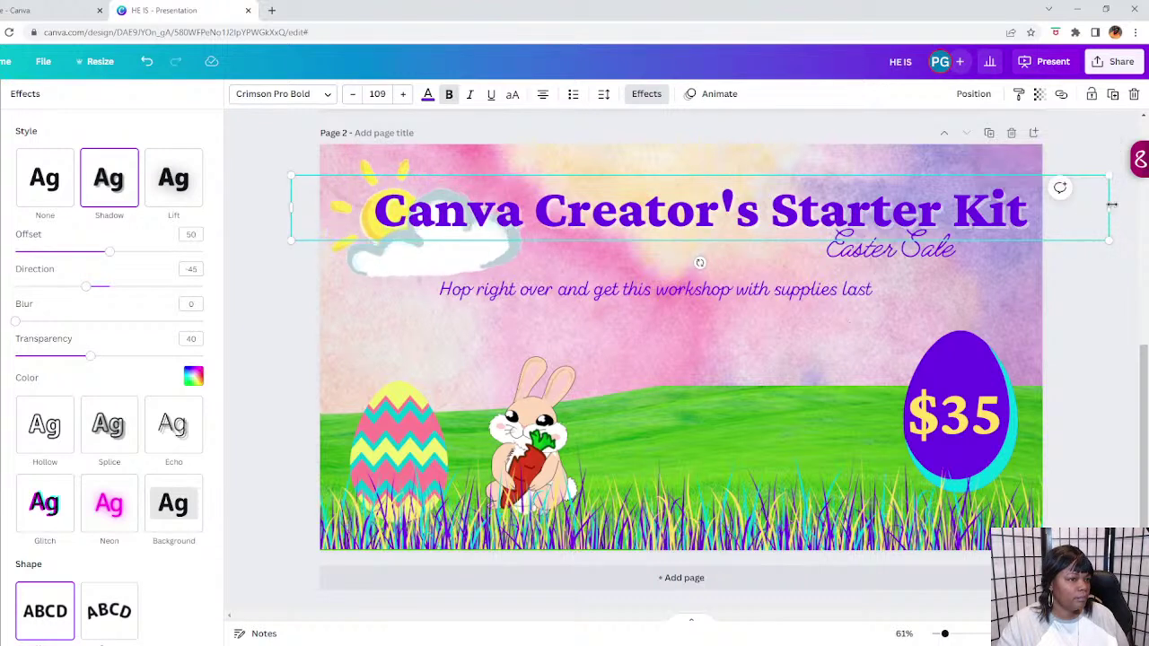
left_click_drag(1110, 212, 970, 208)
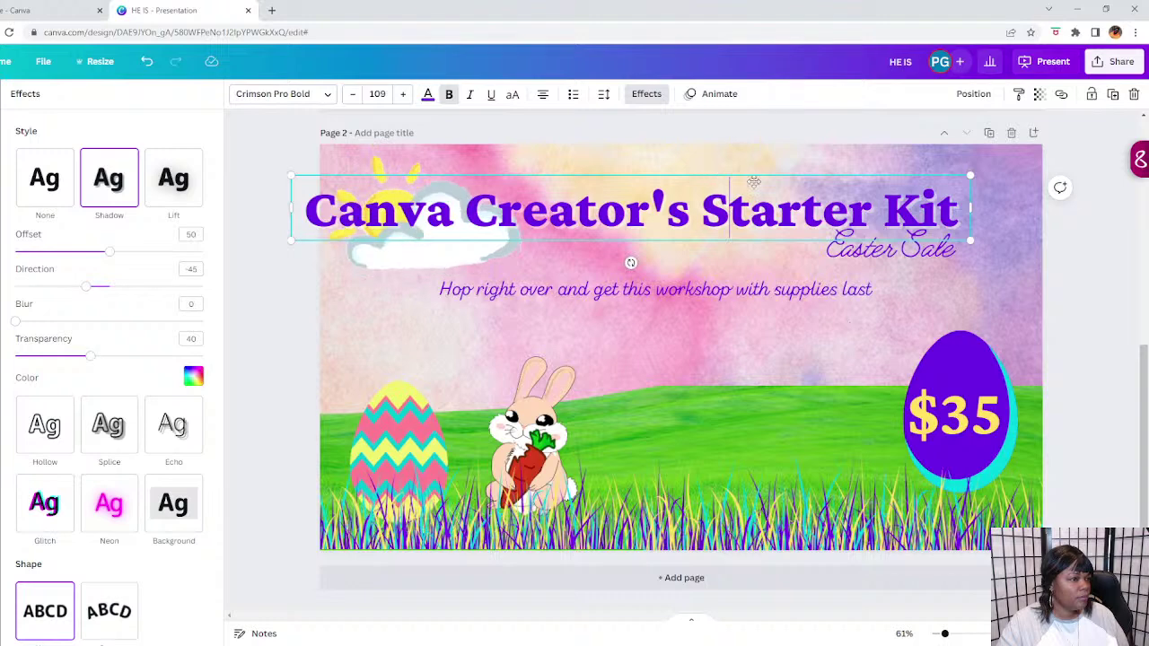
left_click_drag(705, 177, 756, 156)
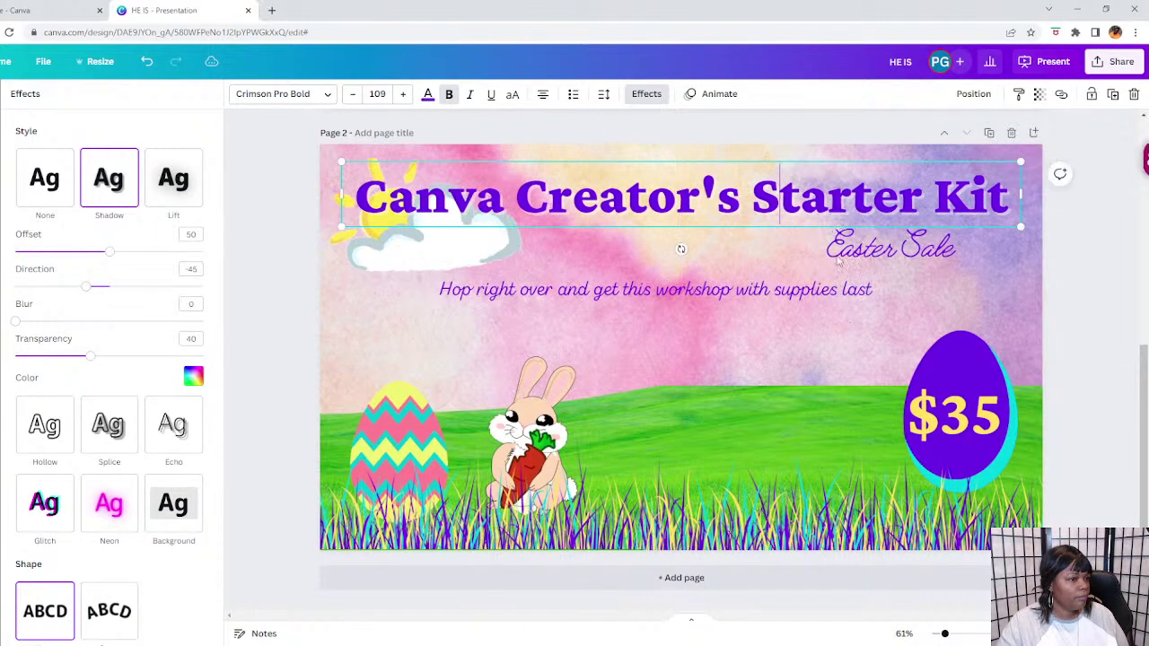
Try a lower text layout by moving the "Hop right over" tagline, "Easter Sale" and the title down the page.
left_click_drag(781, 295, 777, 358)
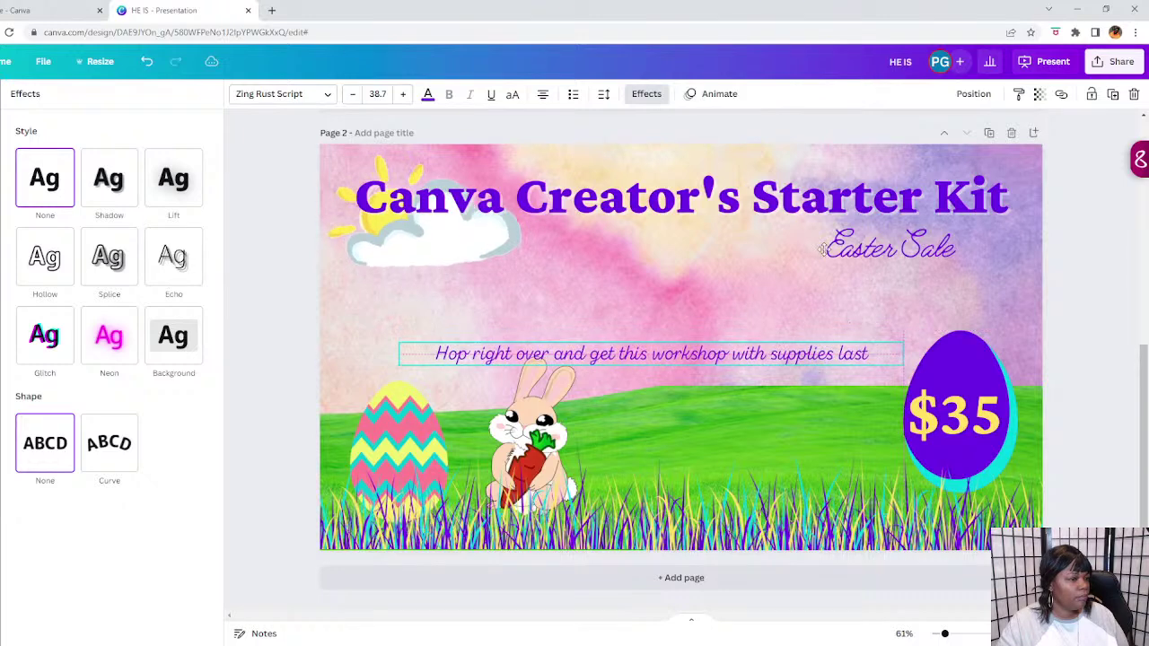
left_click_drag(845, 260, 838, 305)
left_click_drag(799, 216, 798, 260)
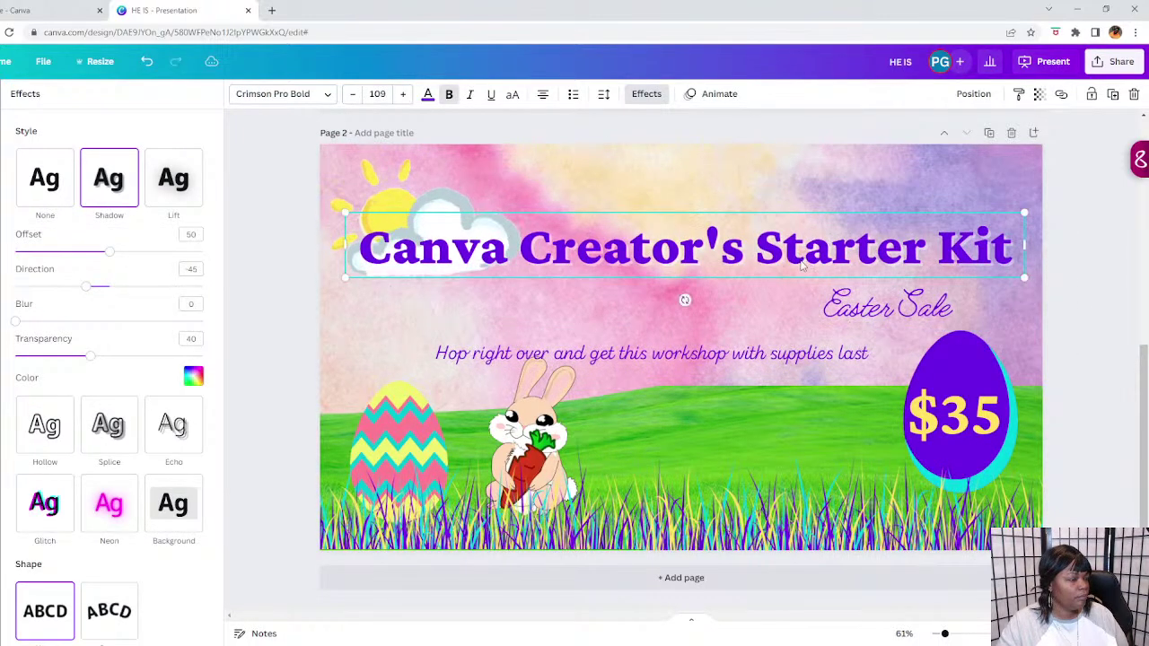
mouse_move(778, 354)
left_mouse_down()
mouse_move(798, 354)
mouse_move(781, 353)
left_mouse_up()
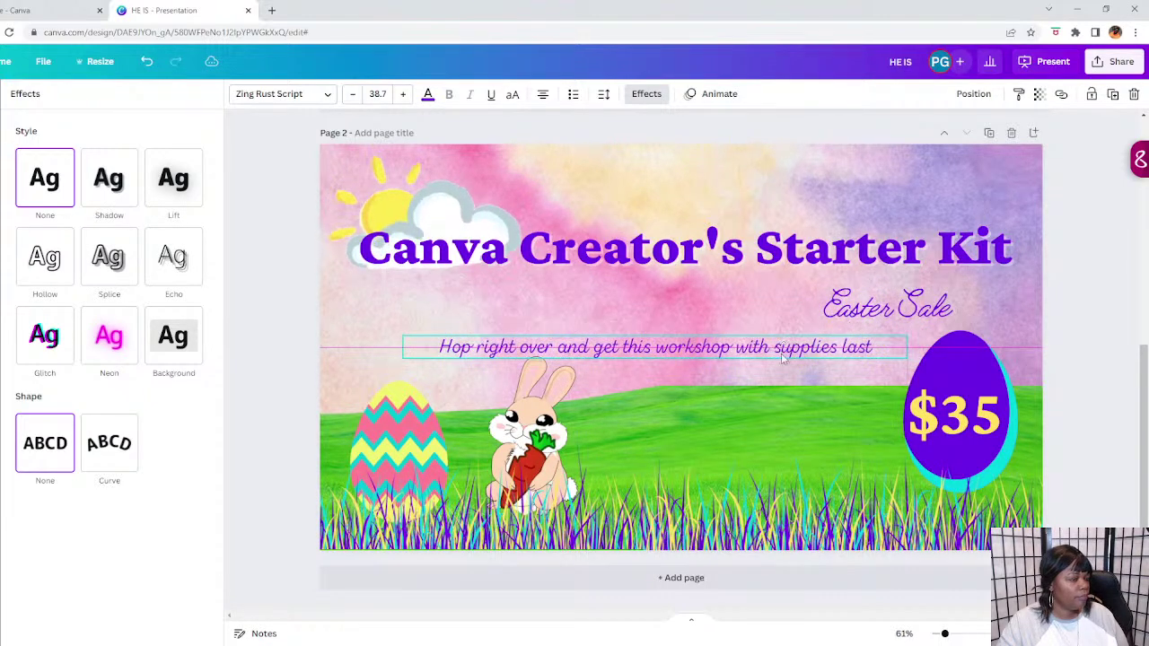
left_click(730, 439)
left_click(1064, 315)
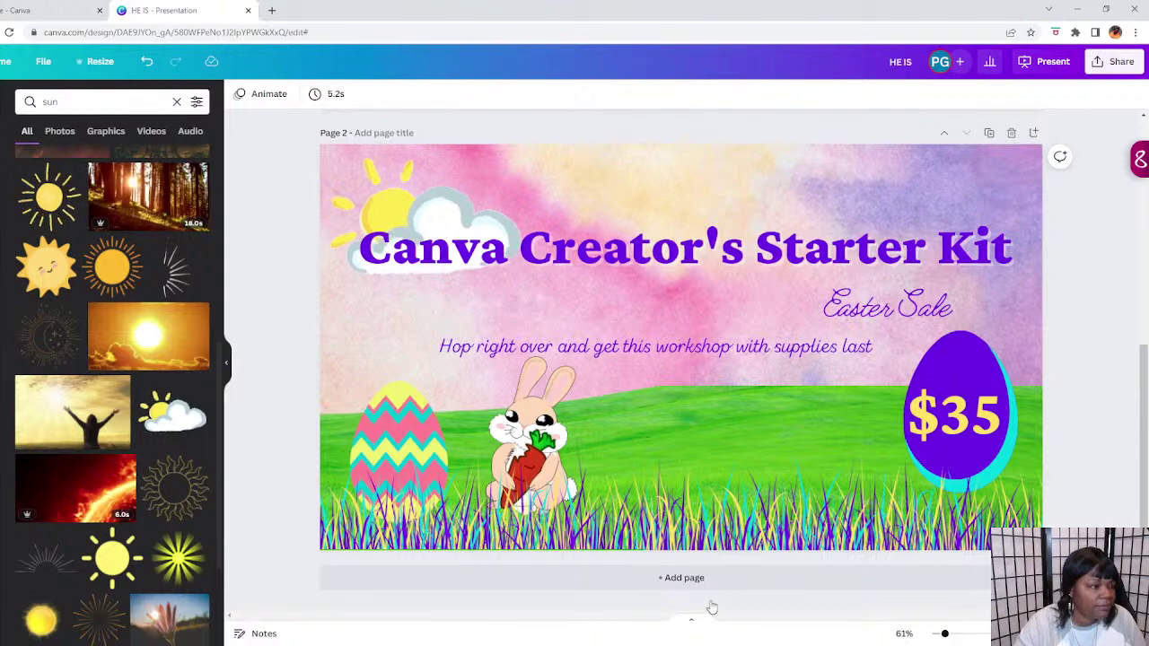
Move the title up over the cloud, with "Easter Sale" under its right end and the "Hop right over" tagline just below.
left_click_drag(681, 260, 680, 225)
left_click(827, 301)
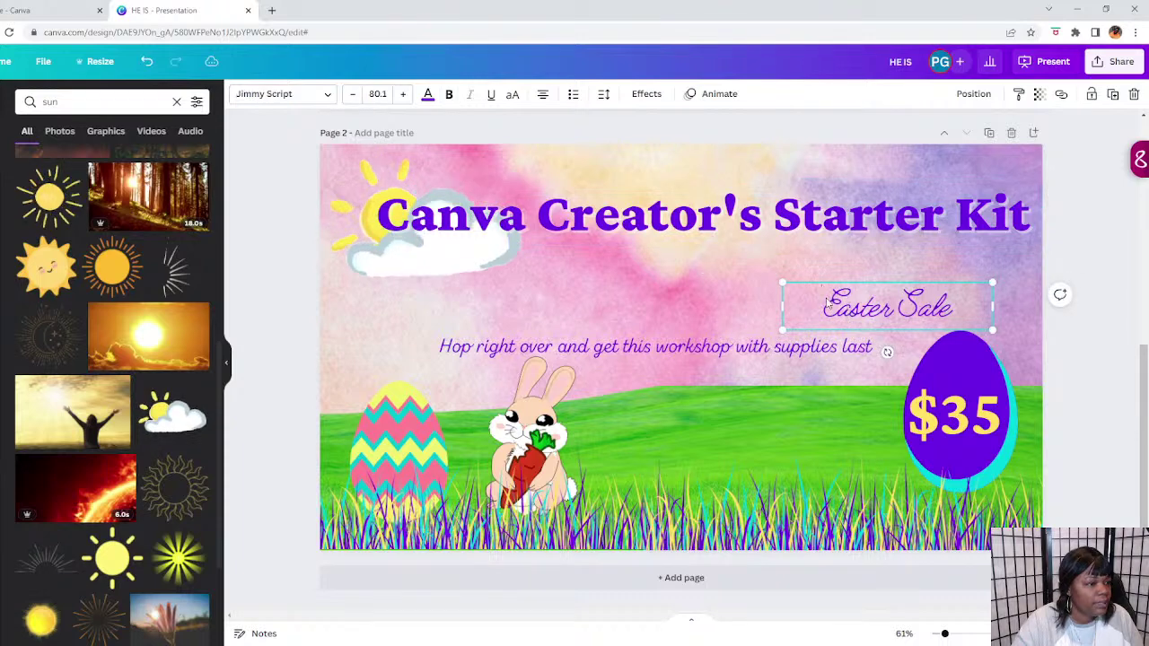
left_click_drag(827, 301, 879, 254)
left_click_drag(657, 330, 669, 289)
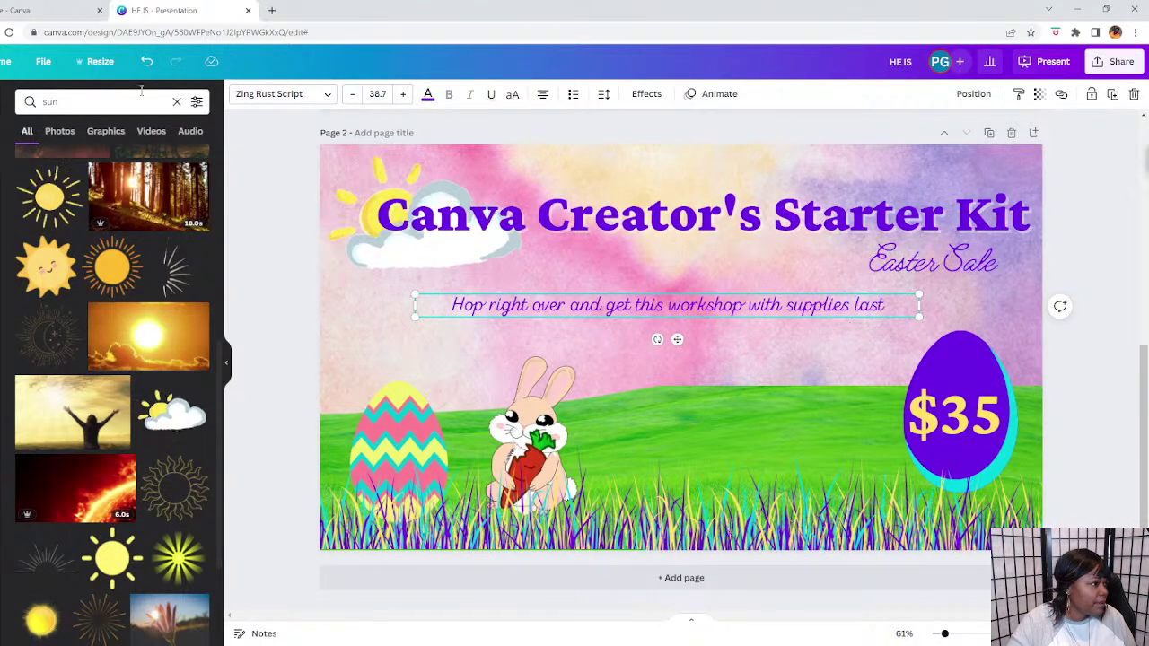
Search the elements for "rainbow" and add the quarter-arc rainbow graphic to the page.
left_click(90, 106)
key("BackSpace")
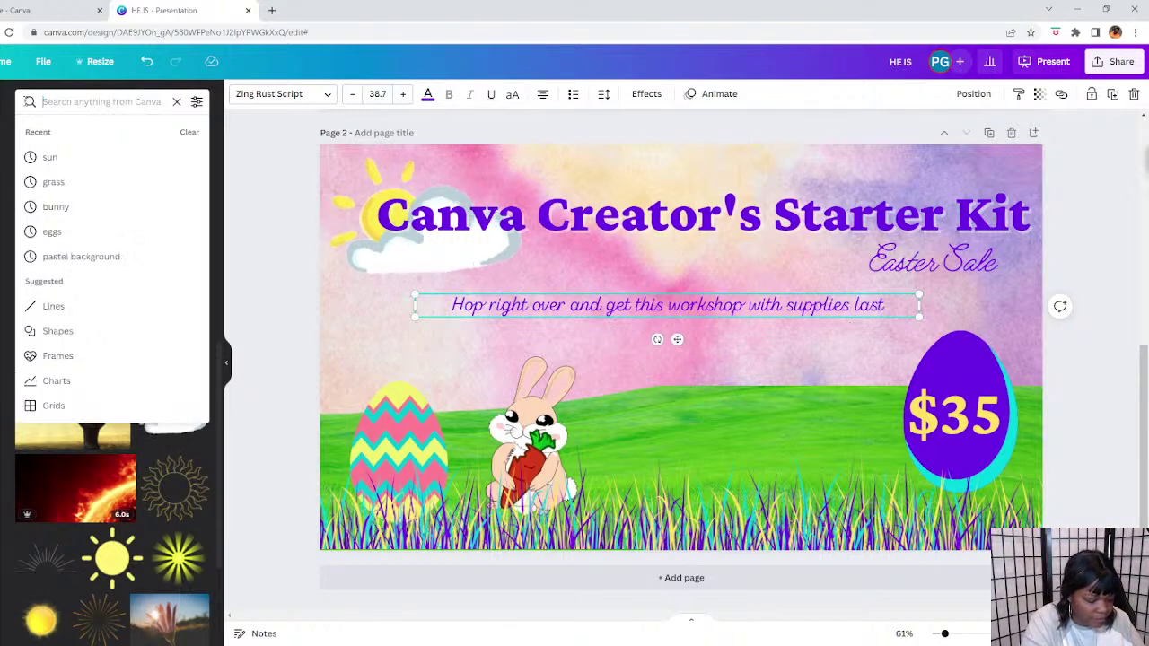
type("rainbox")
key("BackSpace")
type("w")
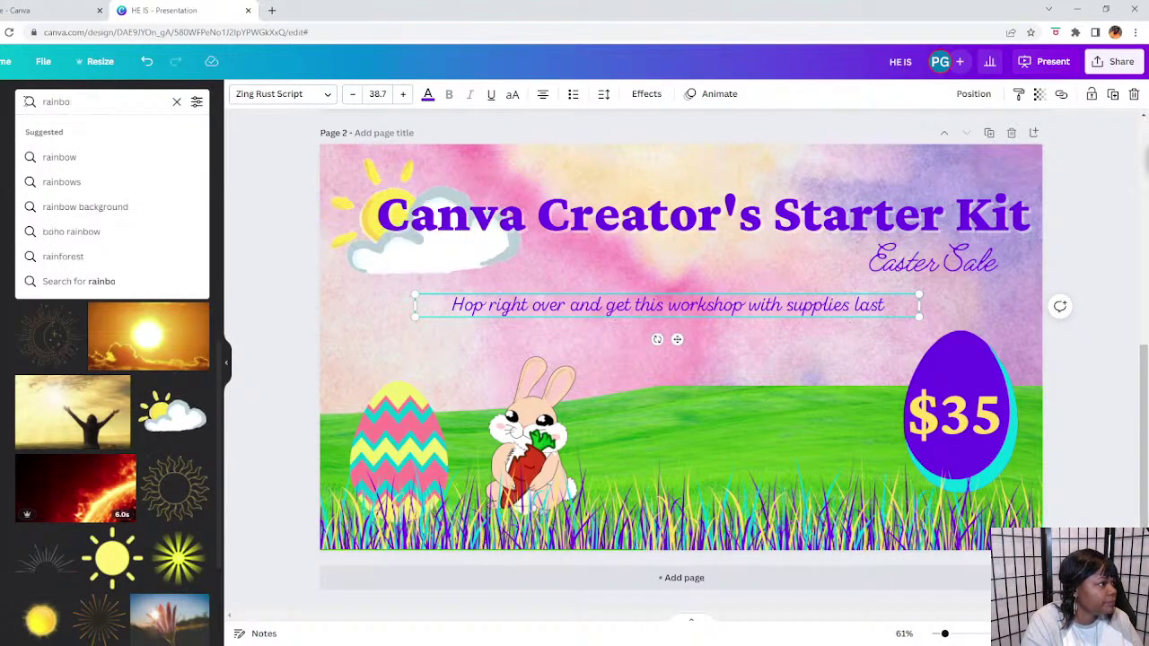
left_click(72, 152)
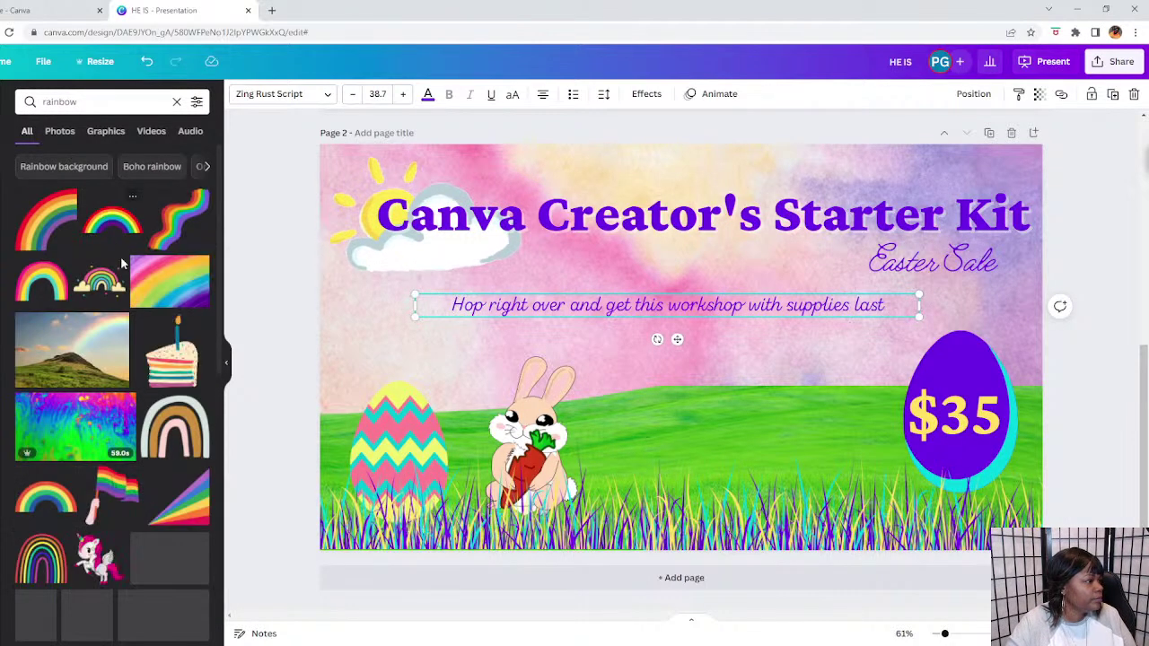
left_click(47, 220)
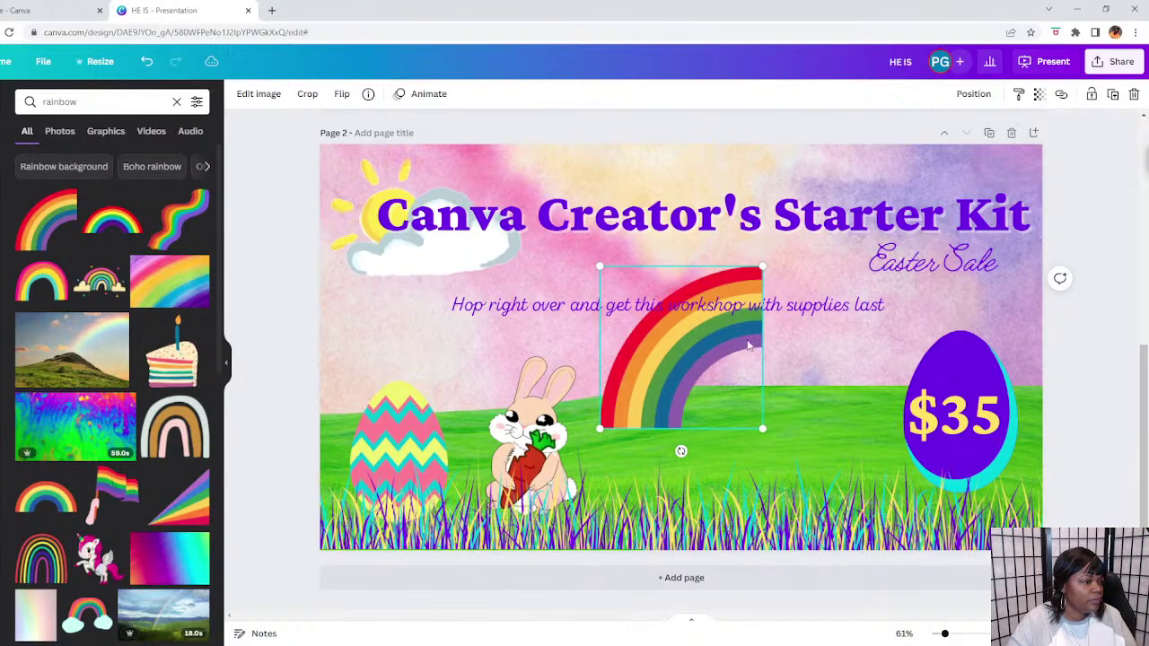
Move the rainbow to the page's upper-right corner, enlarge it to reach the grass, and rotate it slightly clockwise.
left_click_drag(686, 355, 993, 208)
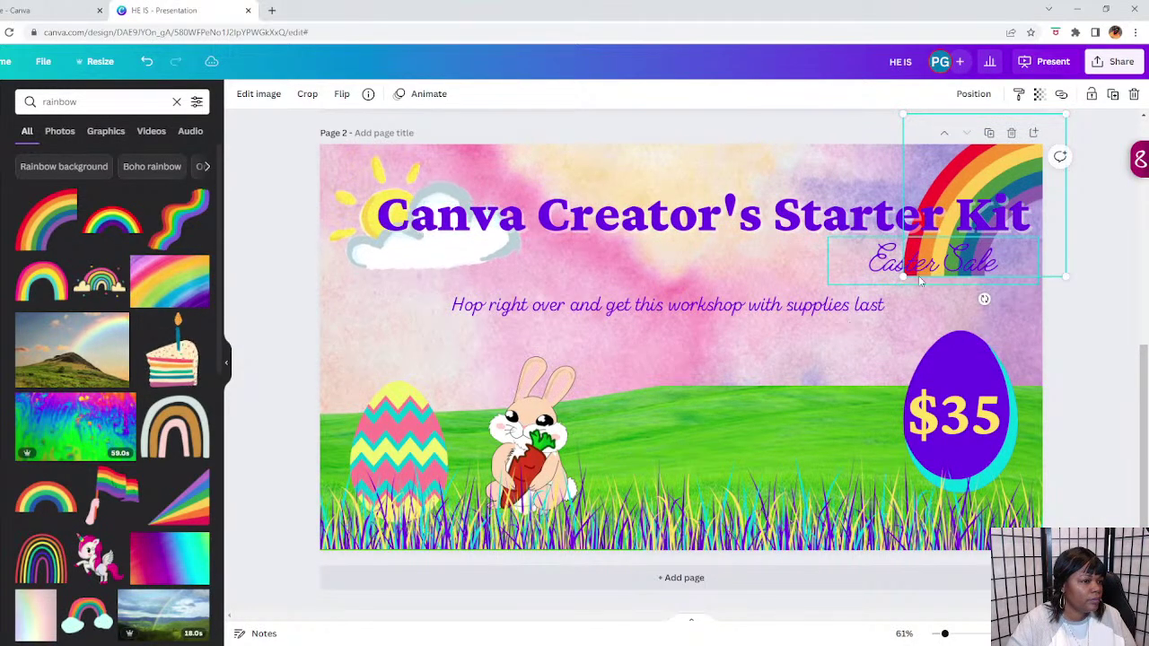
left_click_drag(903, 276, 806, 413)
left_click_drag(966, 315, 947, 304)
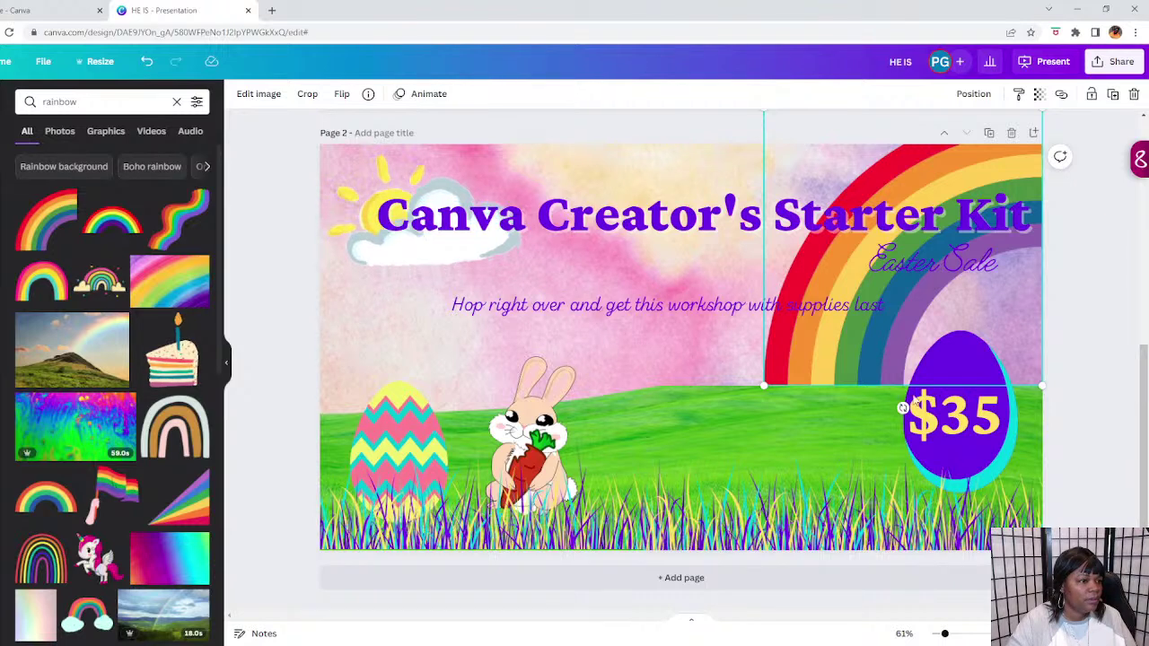
left_click_drag(900, 408, 888, 408)
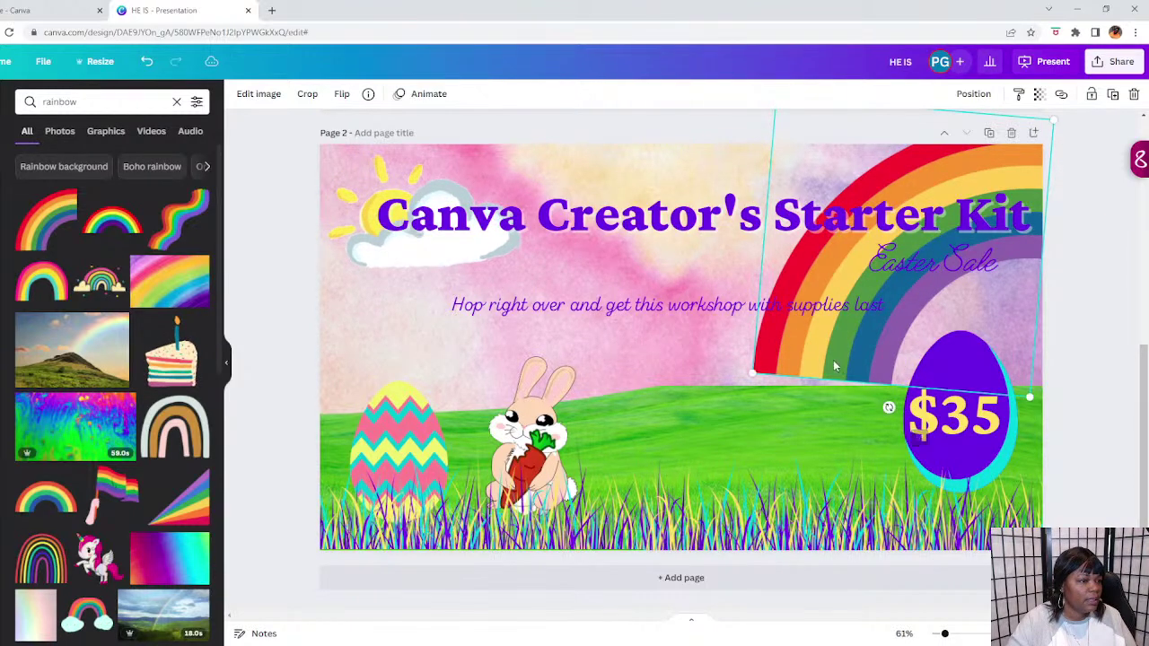
left_click_drag(756, 372, 736, 386)
Increase the rainbow's transparency so it appears as a faint arc behind the title and "Easter Sale" text.
left_click(1037, 94)
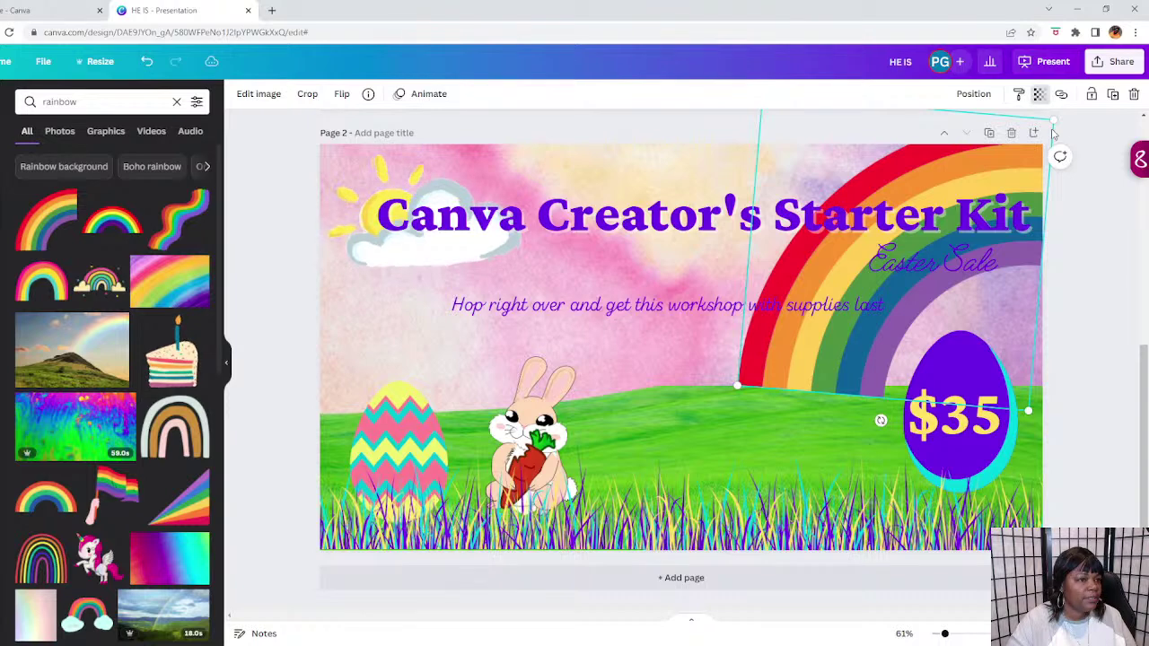
left_click_drag(1028, 149, 943, 145)
left_click(1077, 264)
left_click(1102, 273)
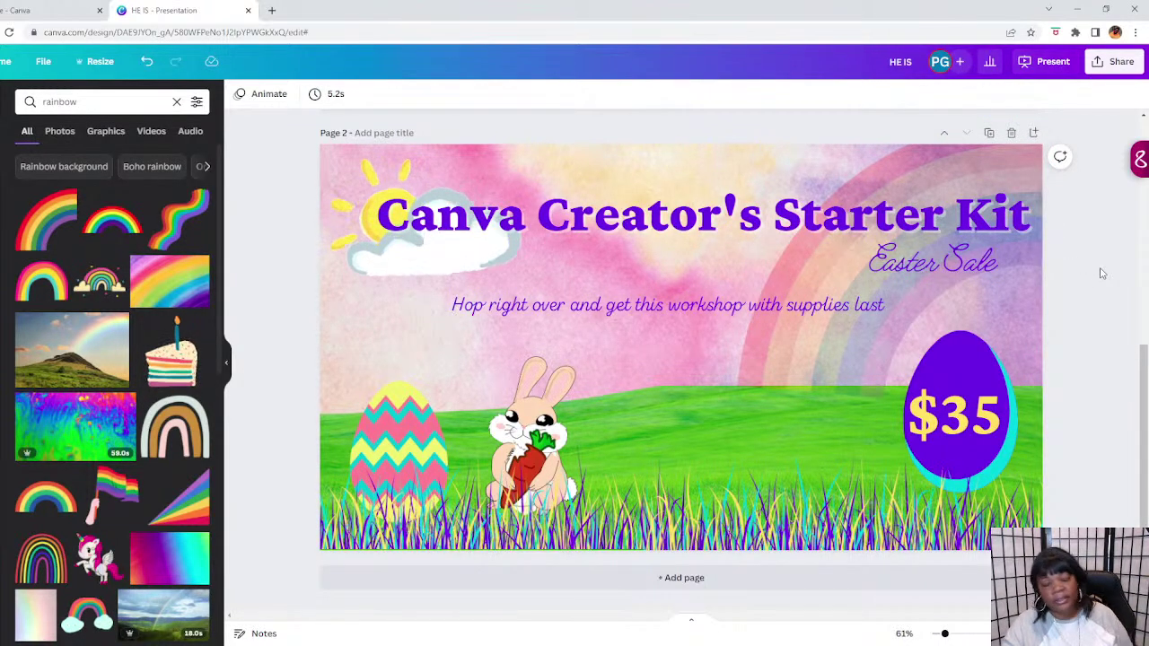
scroll(101, 440, "down", 2)
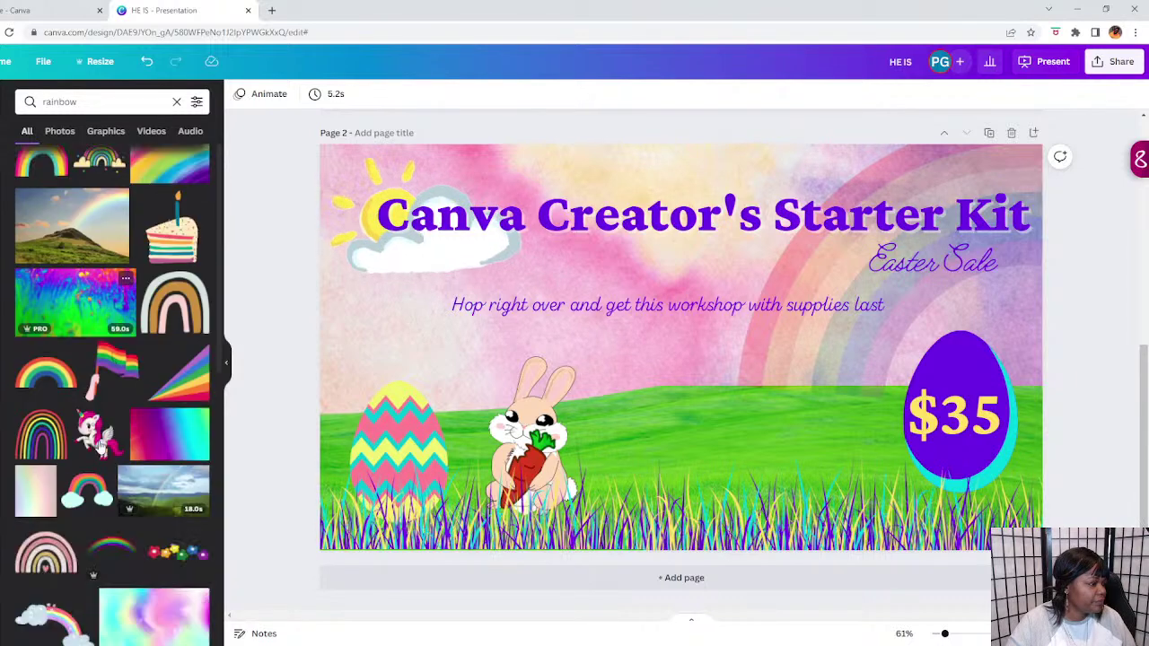
scroll(101, 439, "down", 2)
scroll(102, 444, "up", 4)
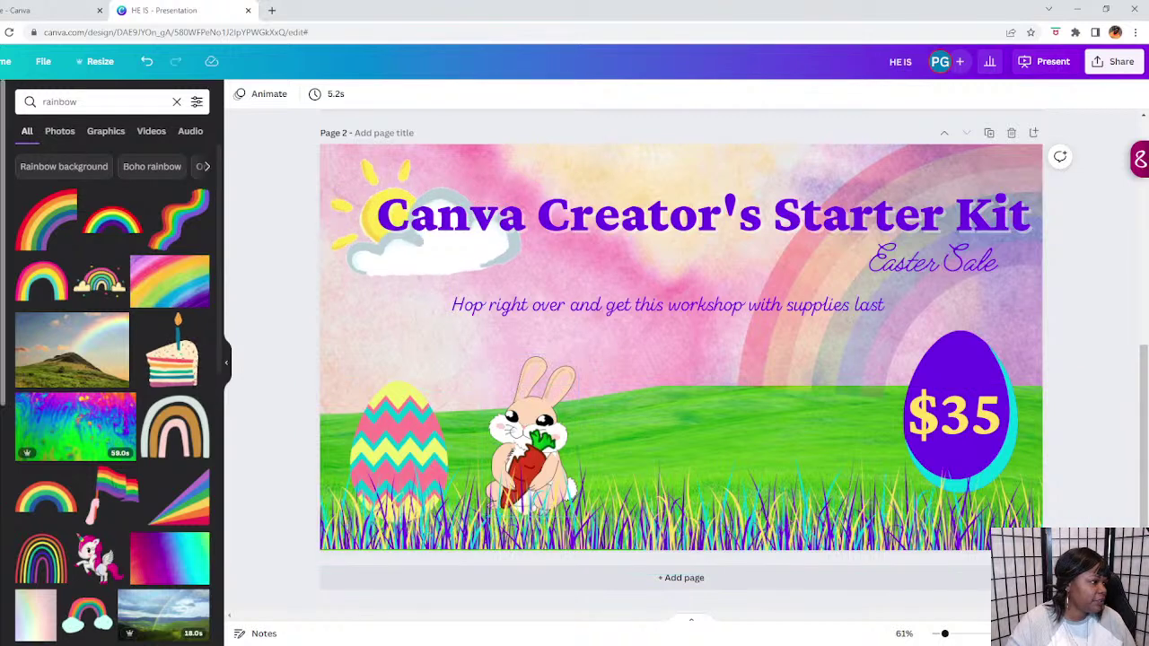
Add a subheading text box, place it on the grass between the bunny and the purple egg, and widen it slightly.
left_click(4, 224)
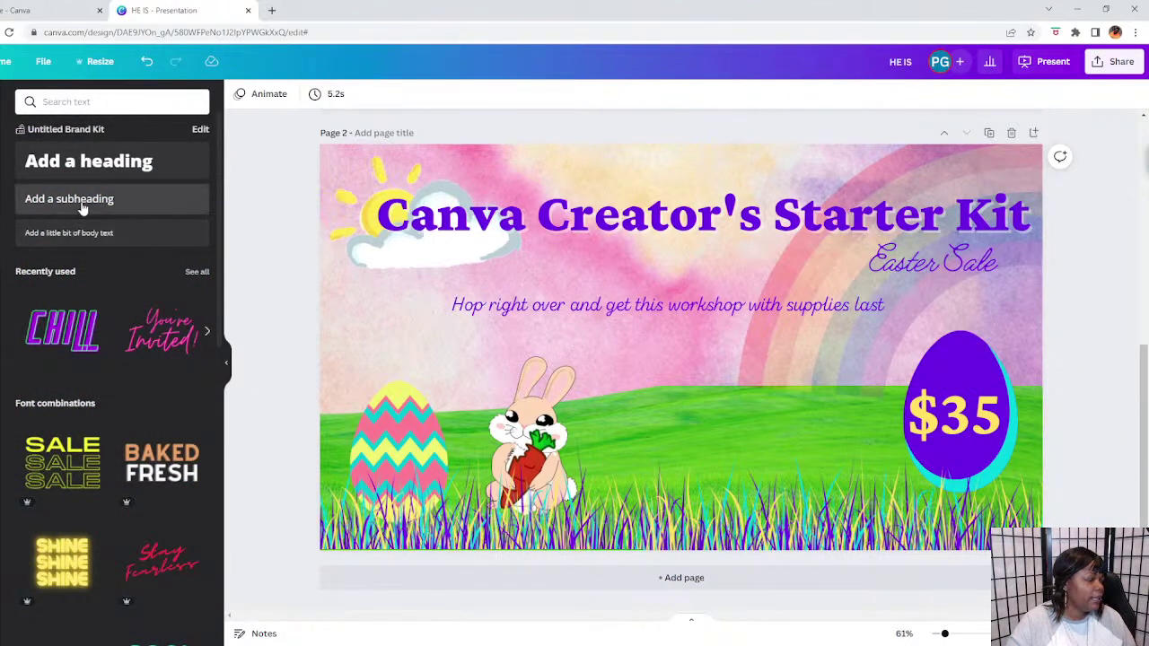
left_click(82, 207)
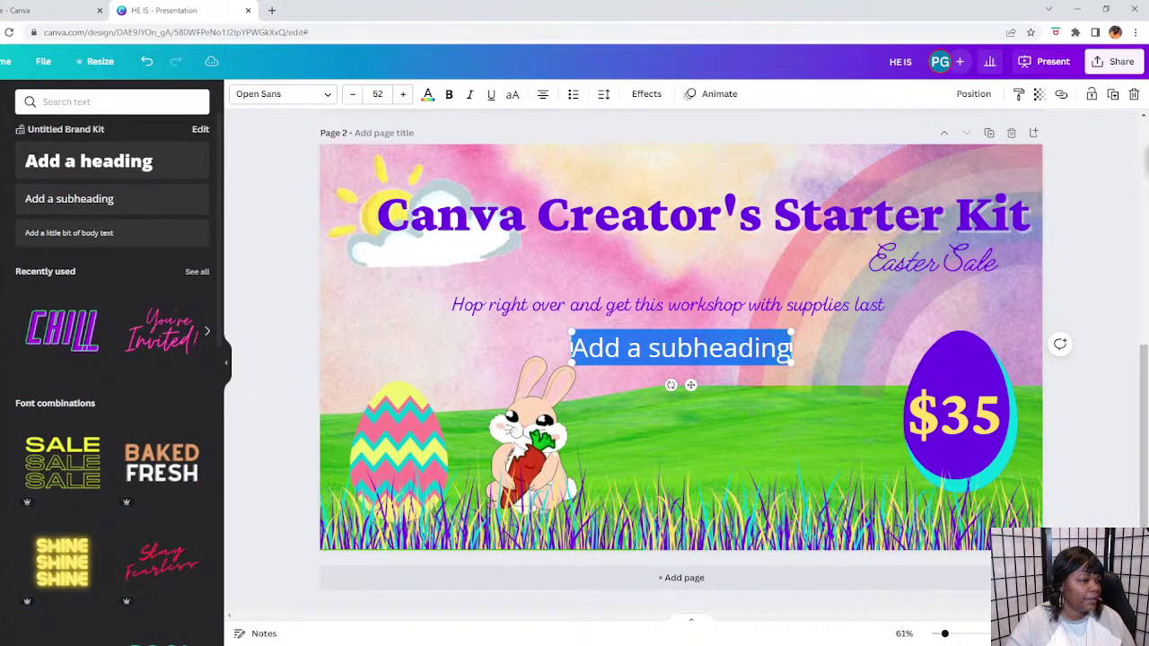
left_click_drag(682, 348, 743, 437)
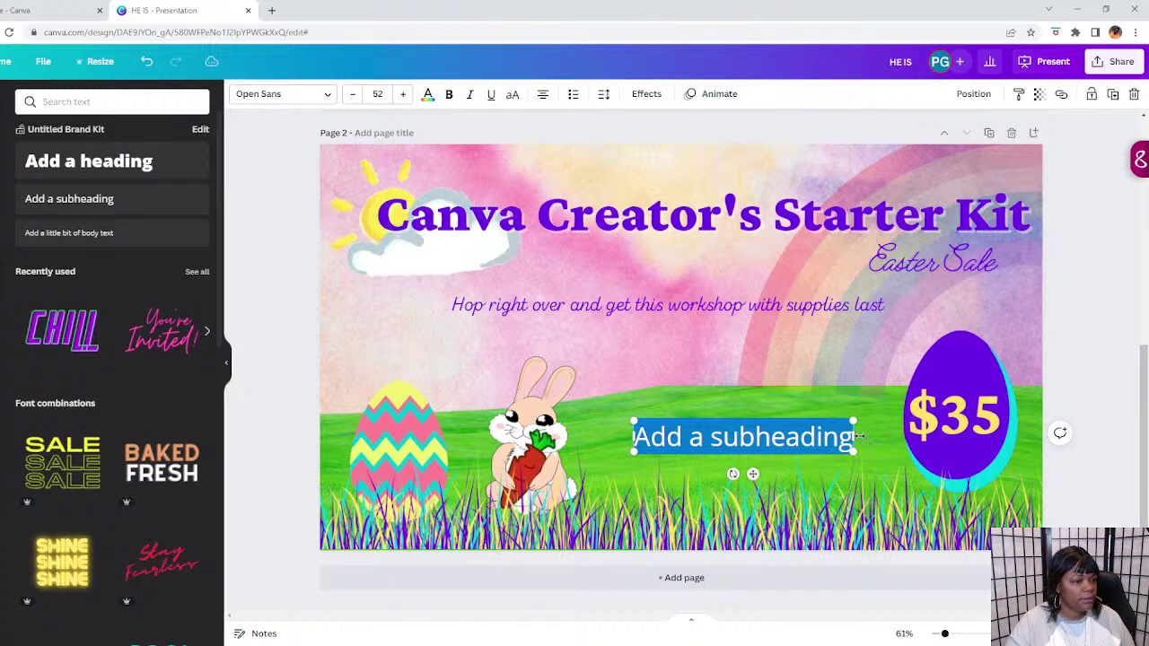
left_click_drag(858, 435, 866, 437)
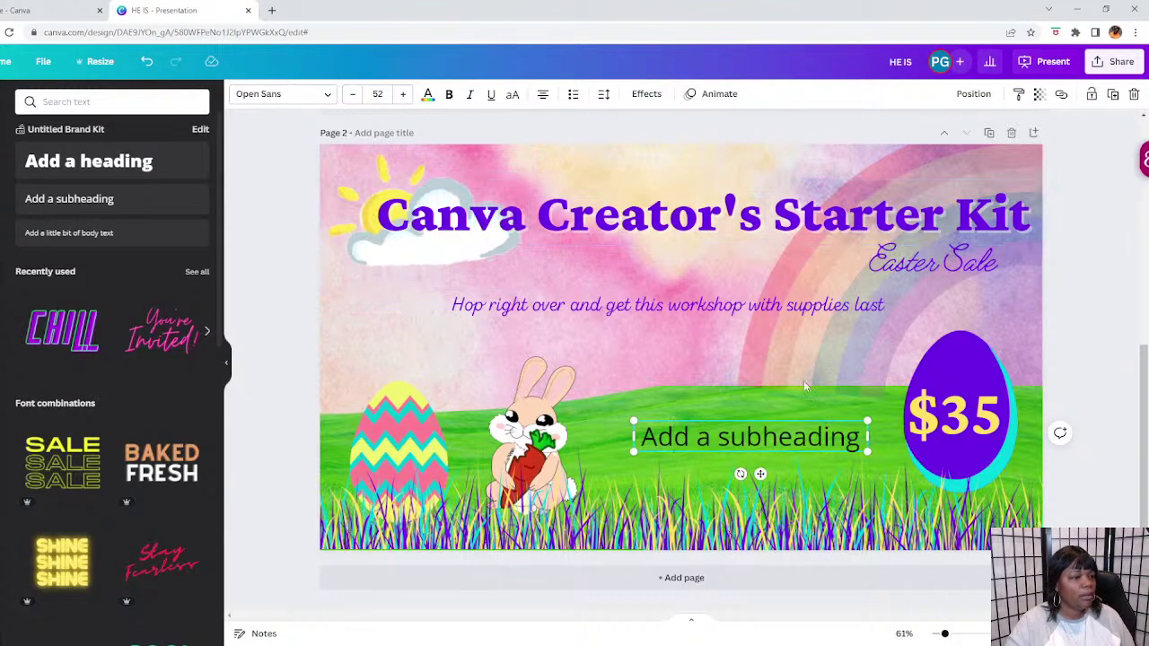
left_click(673, 440)
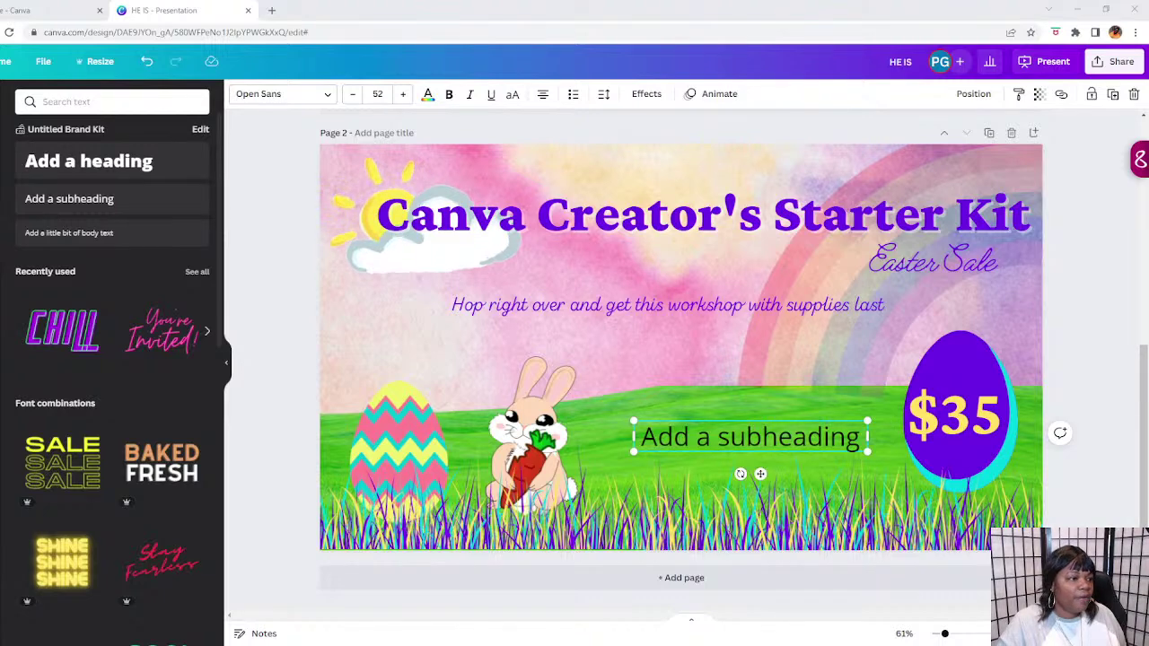
scroll(682, 359, "up", 5)
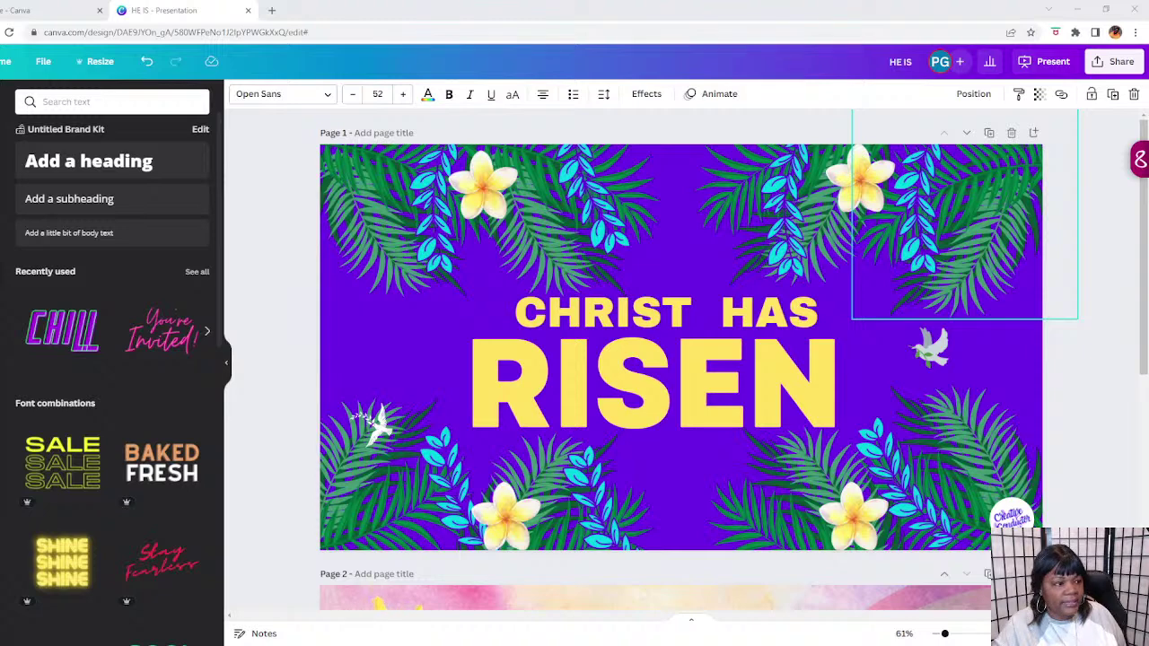
scroll(933, 390, "down", 4)
scroll(934, 390, "down", 3)
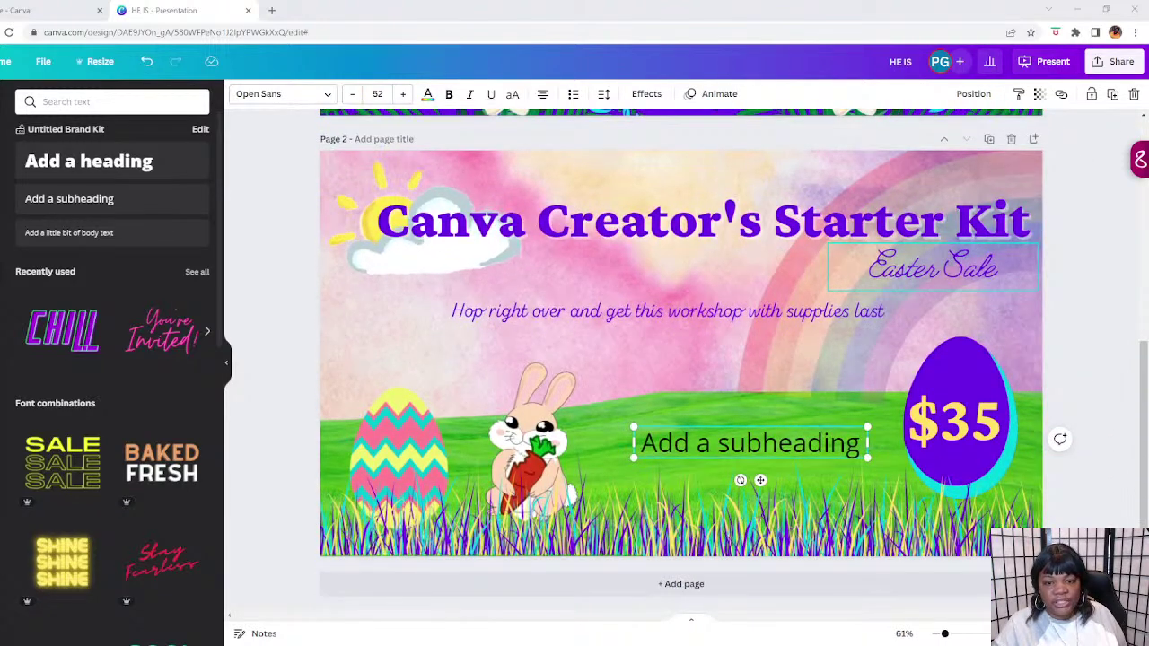